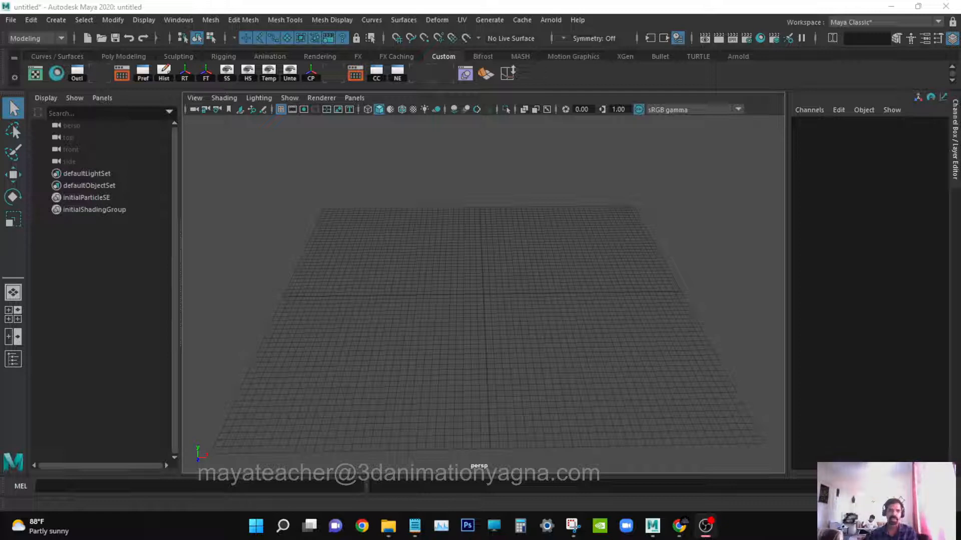
# Switch to the top view, select the top camera and create an image plane from its Environment attributes.
pyautogui.keyDown('alt'); pyautogui.moveTo(444, 214); pyautogui.dragTo(433, 257); pyautogui.keyUp('alt')
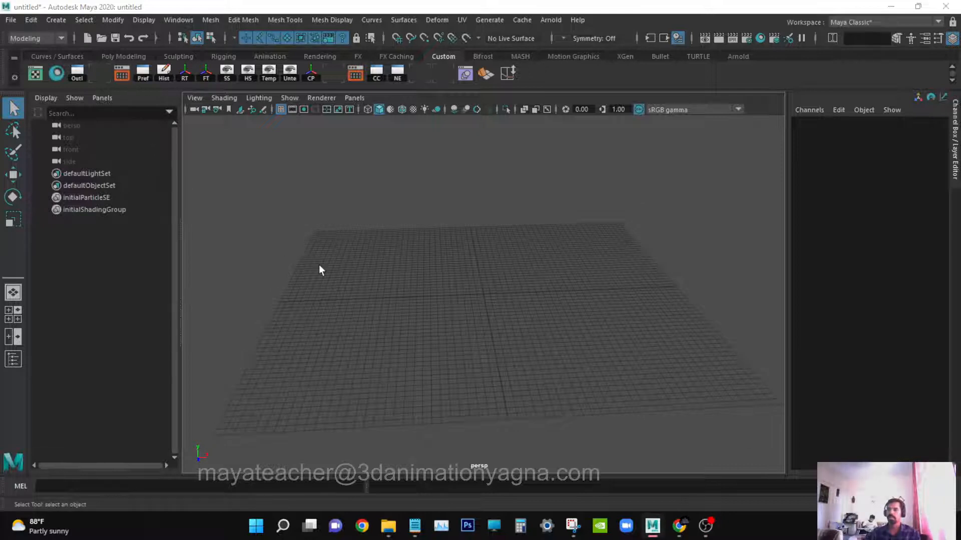
pyautogui.press('space')
pyautogui.click(269, 266)
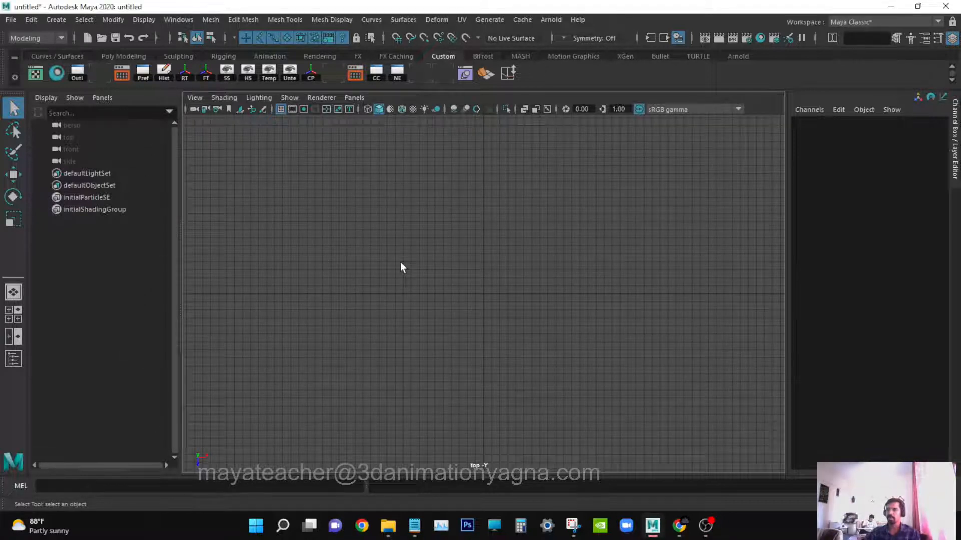
pyautogui.click(217, 109)
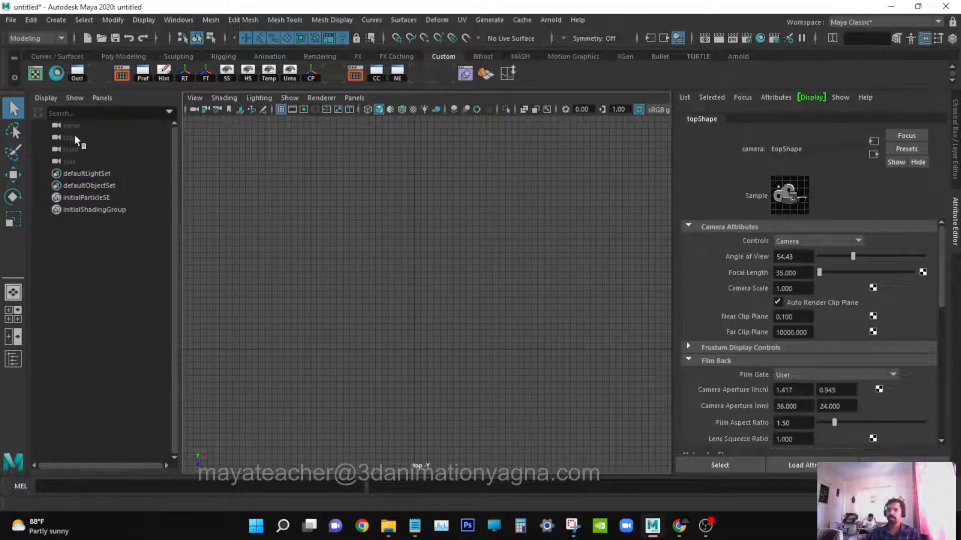
pyautogui.click(77, 140)
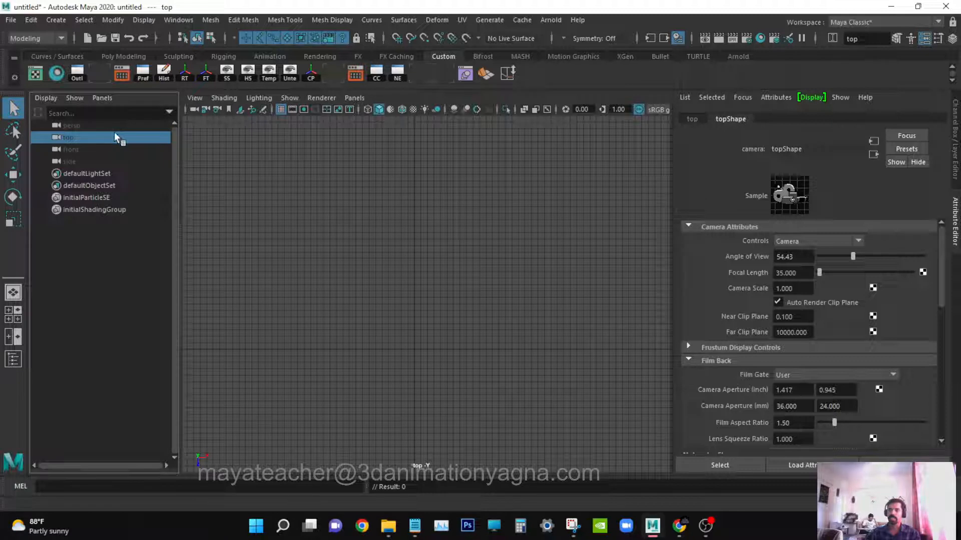
pyautogui.click(731, 228)
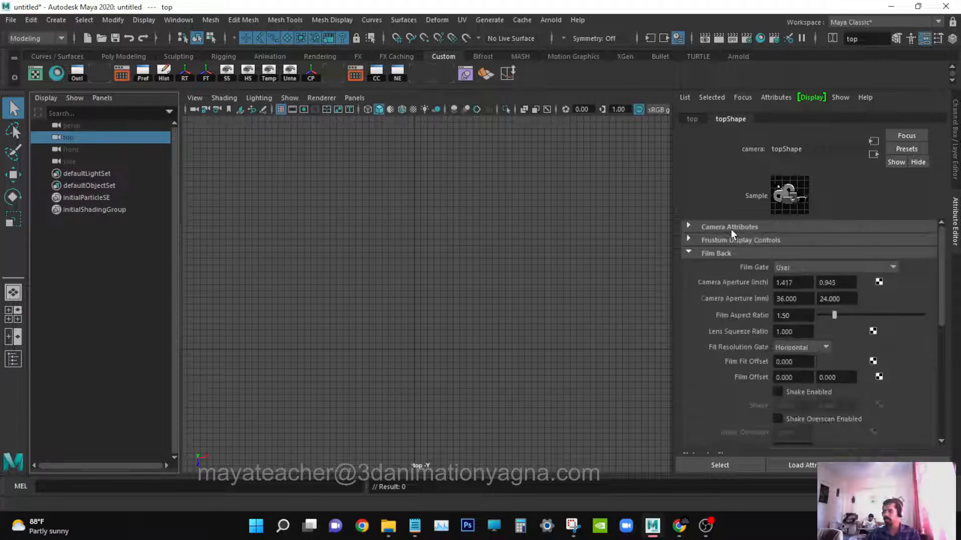
pyautogui.click(720, 253)
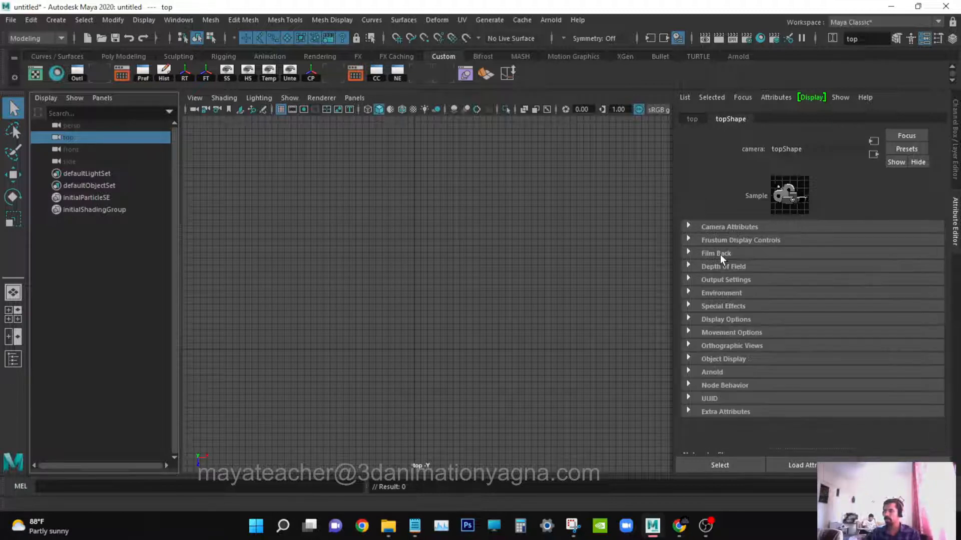
pyautogui.click(747, 292)
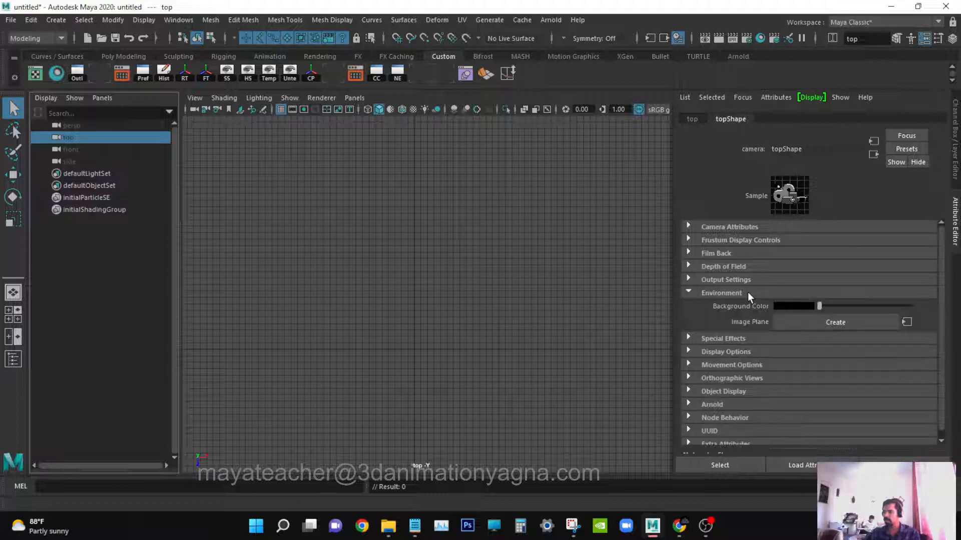
pyautogui.click(853, 321)
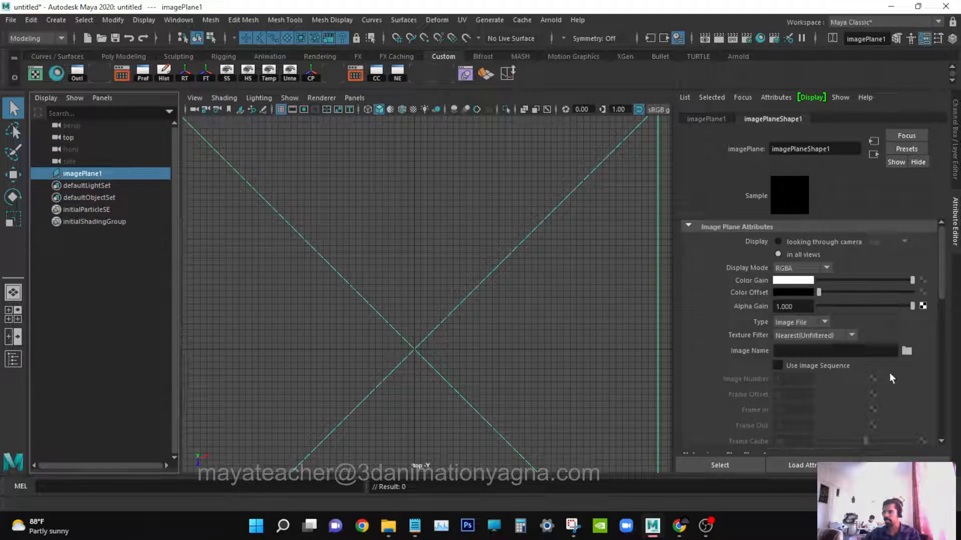
# Load butterfly_wing.jpg from the project's sourceimages folder as the image plane's image.
pyautogui.click(906, 351)
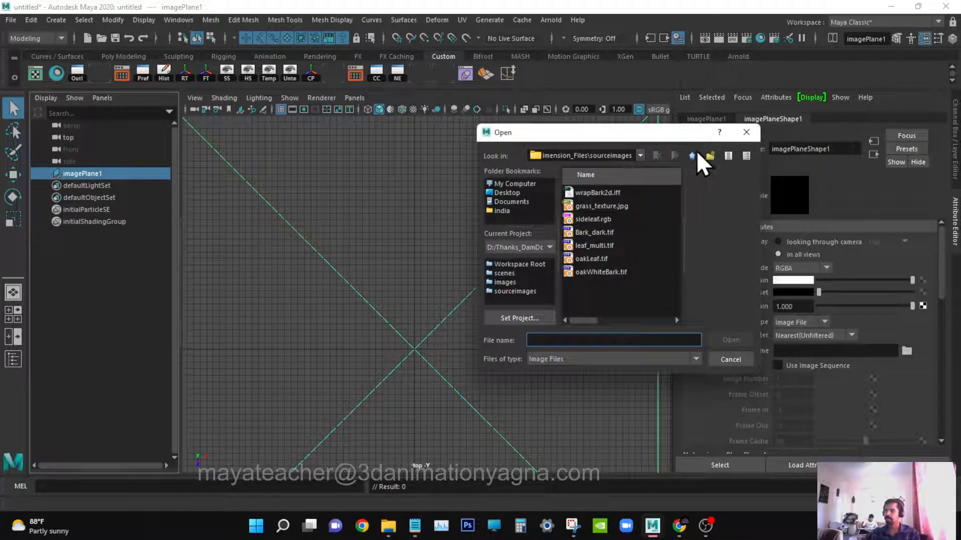
pyautogui.click(692, 154)
pyautogui.click(692, 155)
pyautogui.click(692, 154)
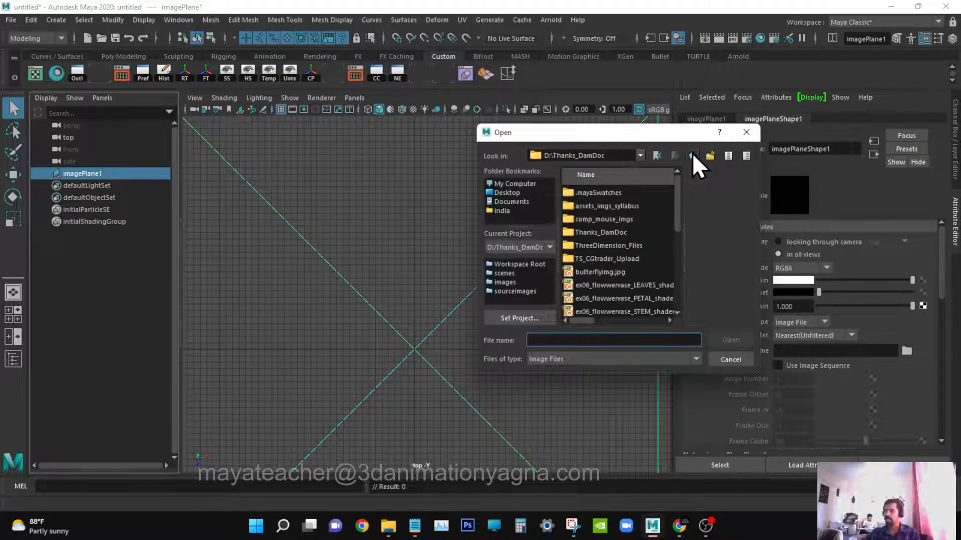
pyautogui.click(692, 154)
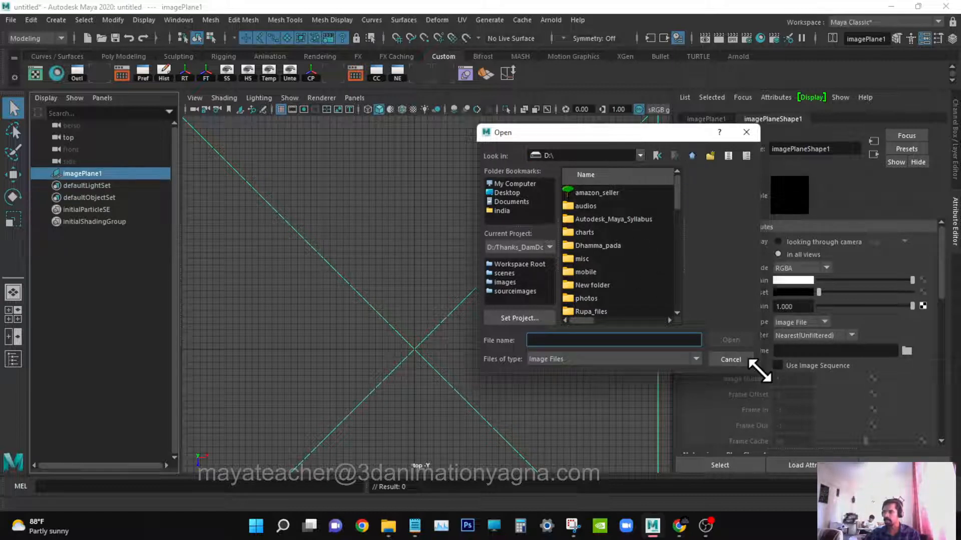
pyautogui.moveTo(759, 372); pyautogui.dragTo(861, 503)
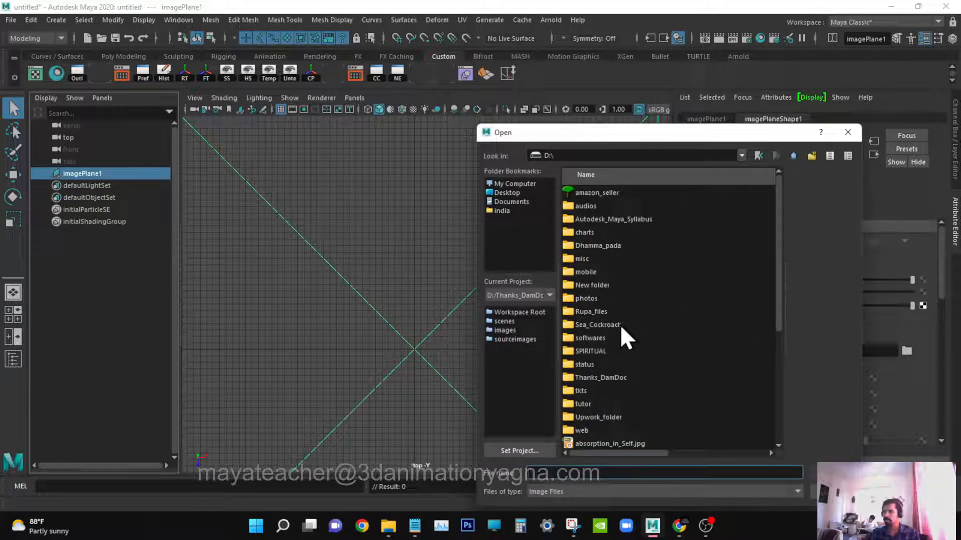
pyautogui.click(612, 370)
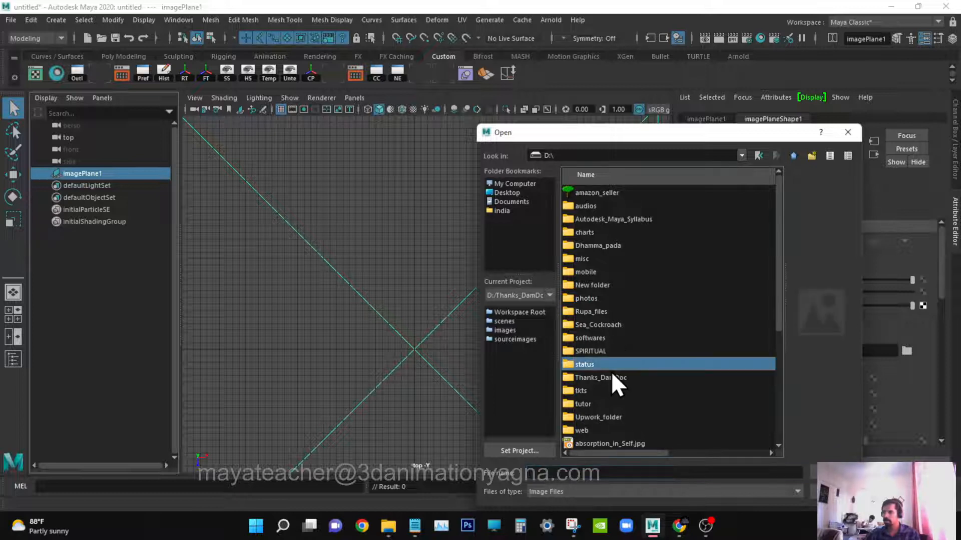
pyautogui.doubleClick(617, 377)
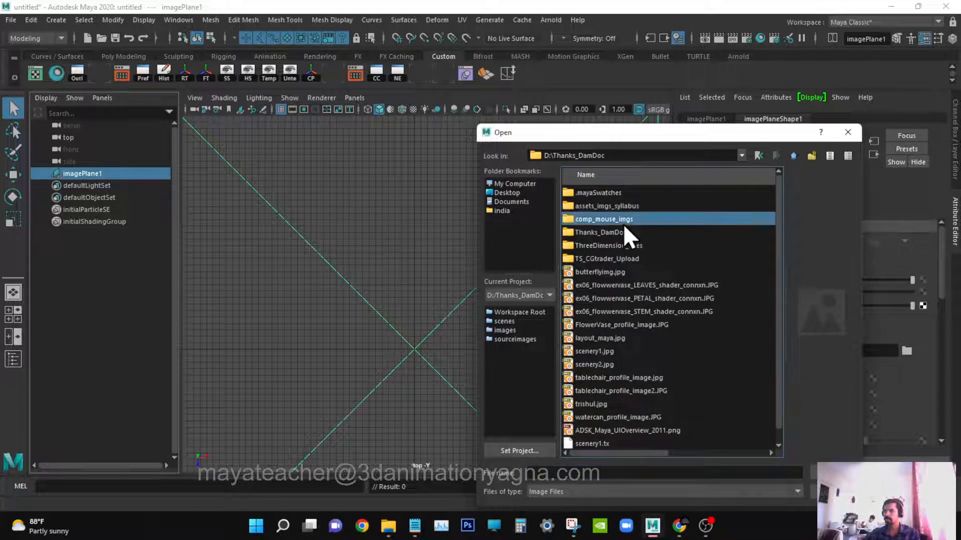
pyautogui.doubleClick(621, 234)
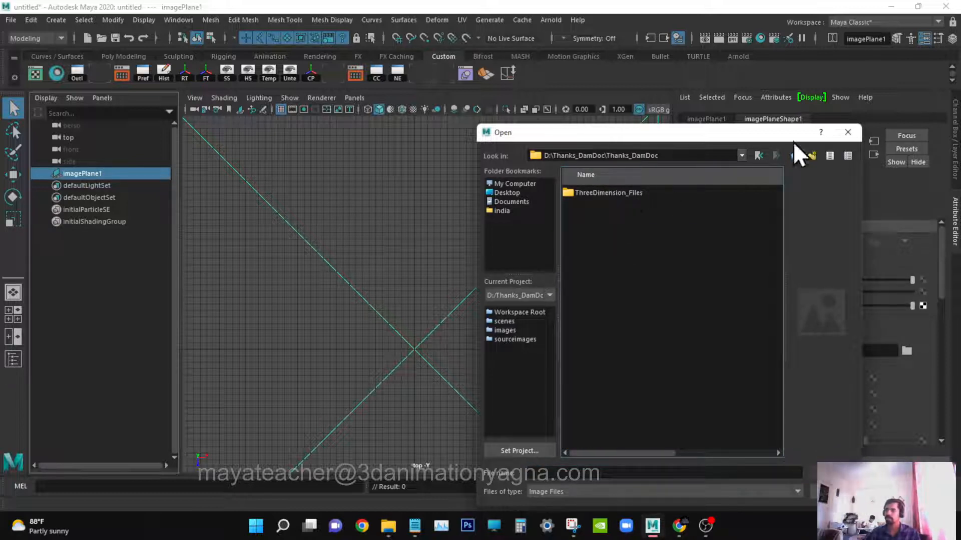
pyautogui.click(795, 155)
pyautogui.doubleClick(623, 245)
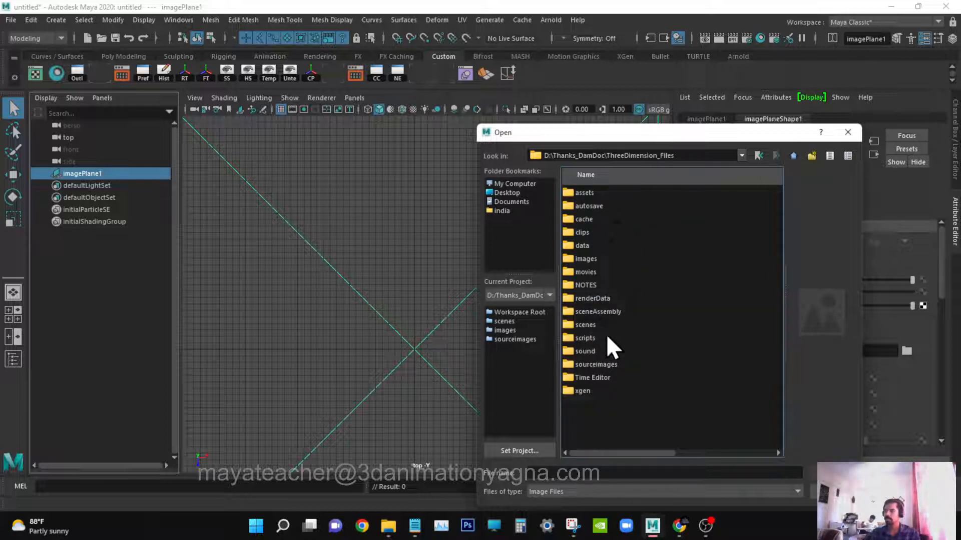
pyautogui.doubleClick(595, 364)
pyautogui.click(614, 230)
pyautogui.doubleClick(615, 230)
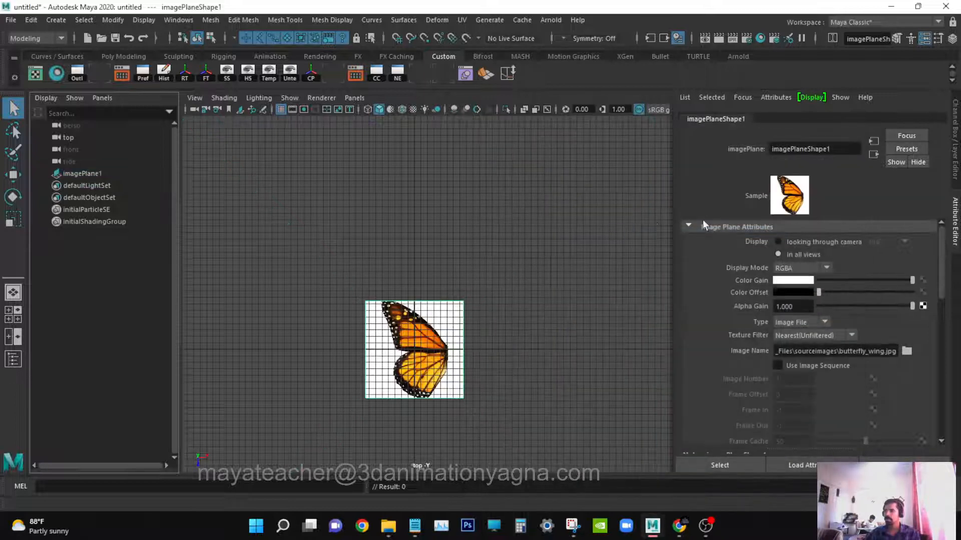
# Lower the image plane's Color Gain to darken the butterfly reference image, then deselect it.
pyautogui.scroll(5, 525, 304)
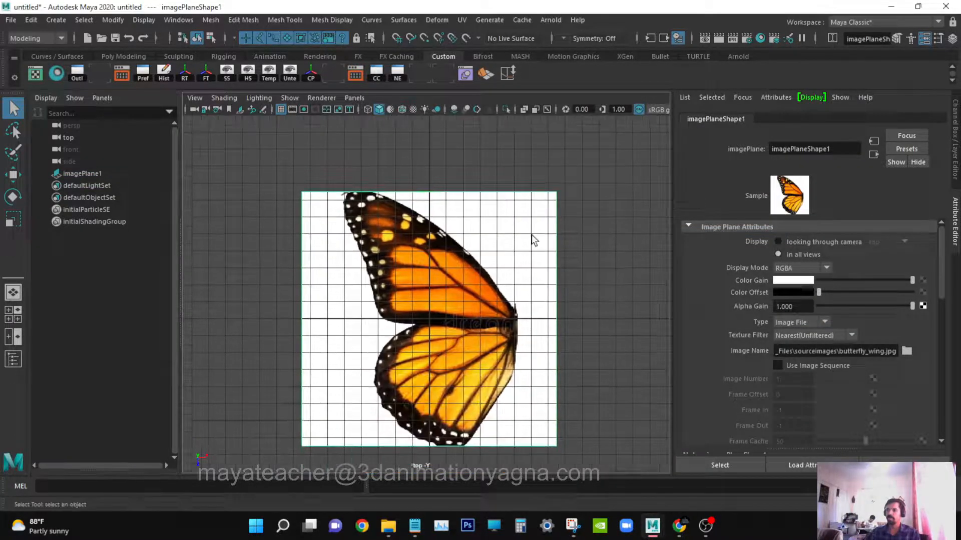
pyautogui.keyDown('alt'); pyautogui.moveTo(527, 280); pyautogui.dragTo(510, 244, button='middle'); pyautogui.keyUp('alt')
pyautogui.keyDown('alt'); pyautogui.moveTo(558, 280); pyautogui.dragTo(535, 282, button='right'); pyautogui.keyUp('alt')
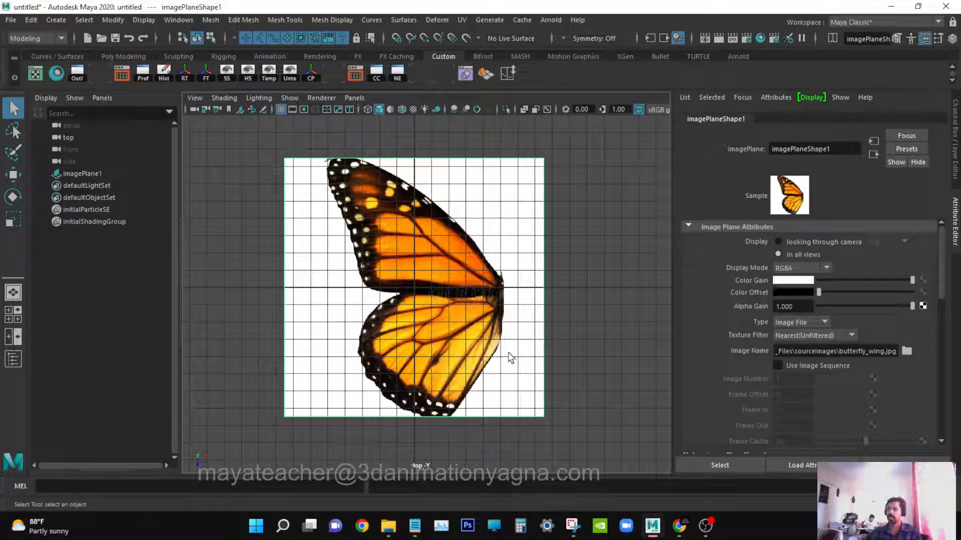
pyautogui.moveTo(877, 281); pyautogui.dragTo(844, 287)
pyautogui.click(924, 40)
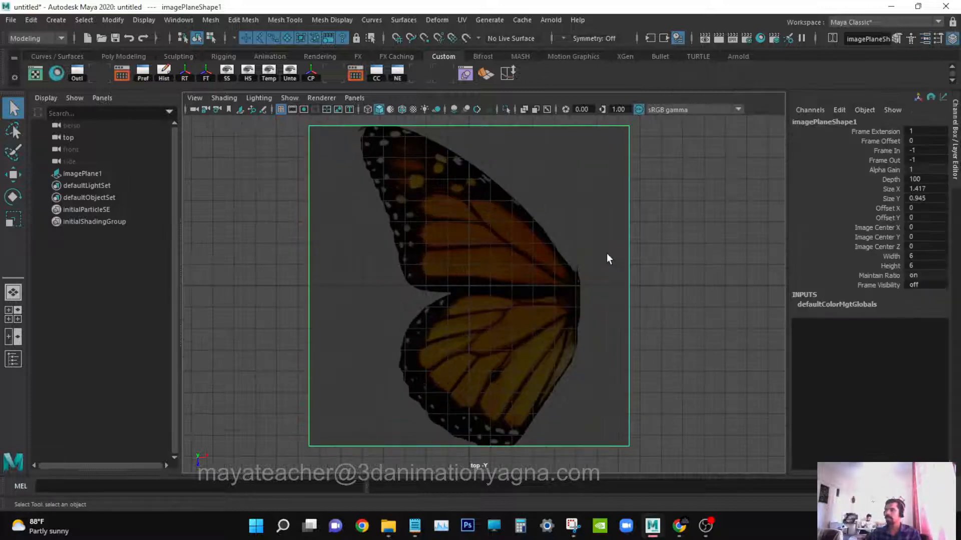
pyautogui.click(261, 220)
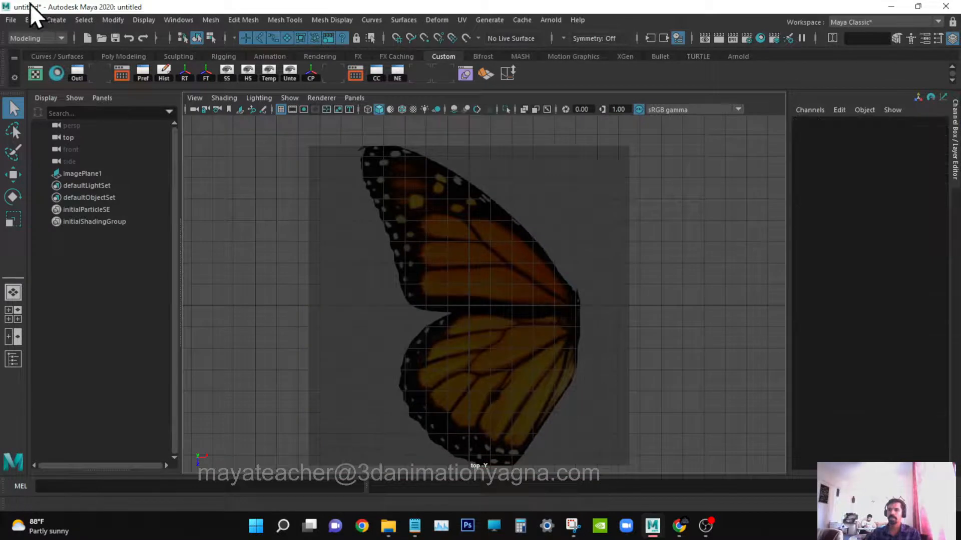
# Activate the CV Curve Tool and switch the viewport to full screen.
pyautogui.click(56, 20)
pyautogui.moveTo(114, 109)
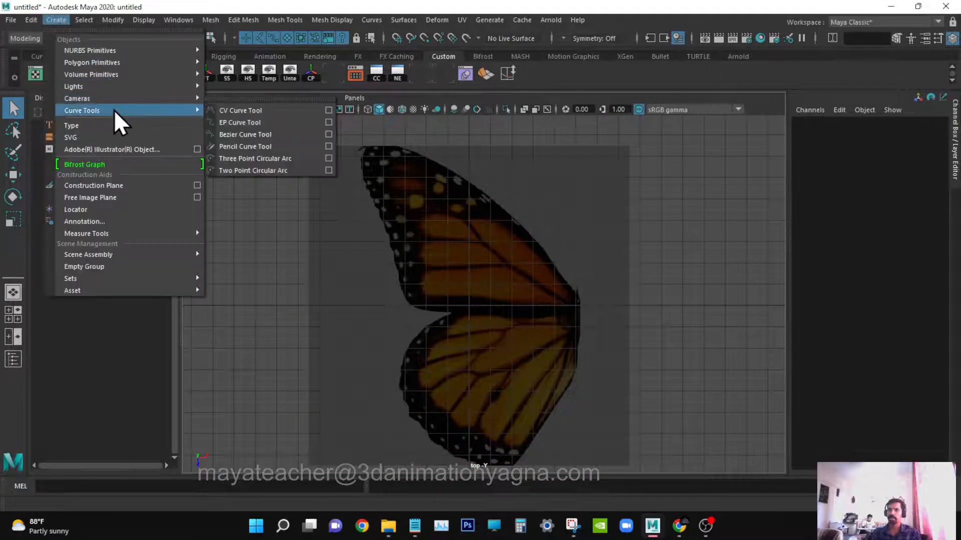
pyautogui.click(312, 111)
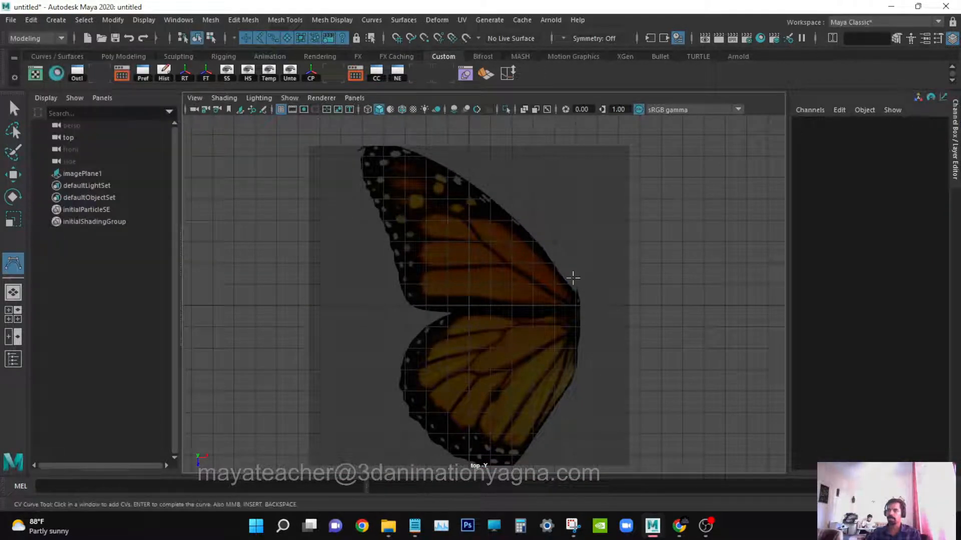
pyautogui.scroll(3, 572, 277)
pyautogui.keyDown('alt'); pyautogui.moveTo(573, 277); pyautogui.dragTo(542, 280, button='middle'); pyautogui.keyUp('alt')
pyautogui.hotkey('ctrl', 'space')
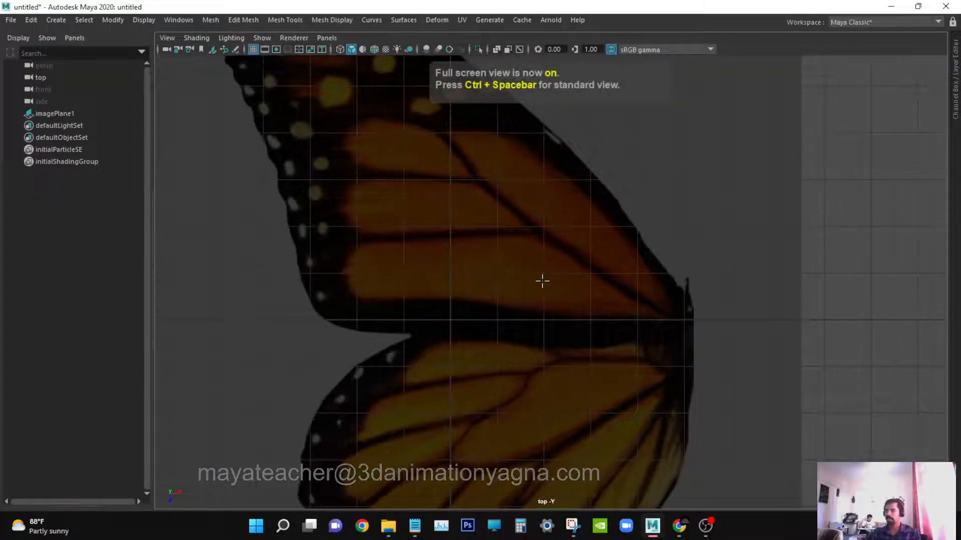
pyautogui.hotkey('ctrl', 'space')
pyautogui.hotkey('ctrl', 'space')
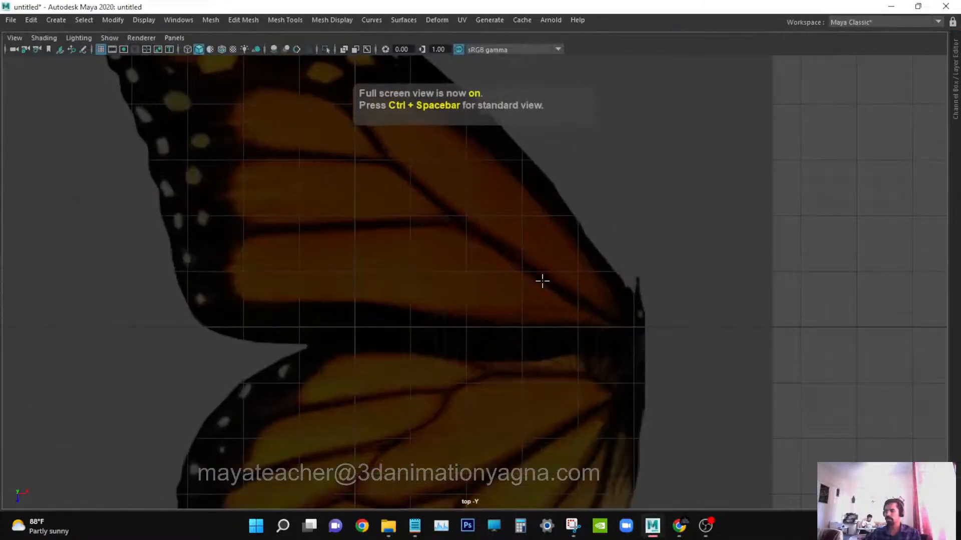
# Place CV points along the wing's upper right edge, starting at the wing's right tip.
pyautogui.click(646, 313)
pyautogui.click(638, 296)
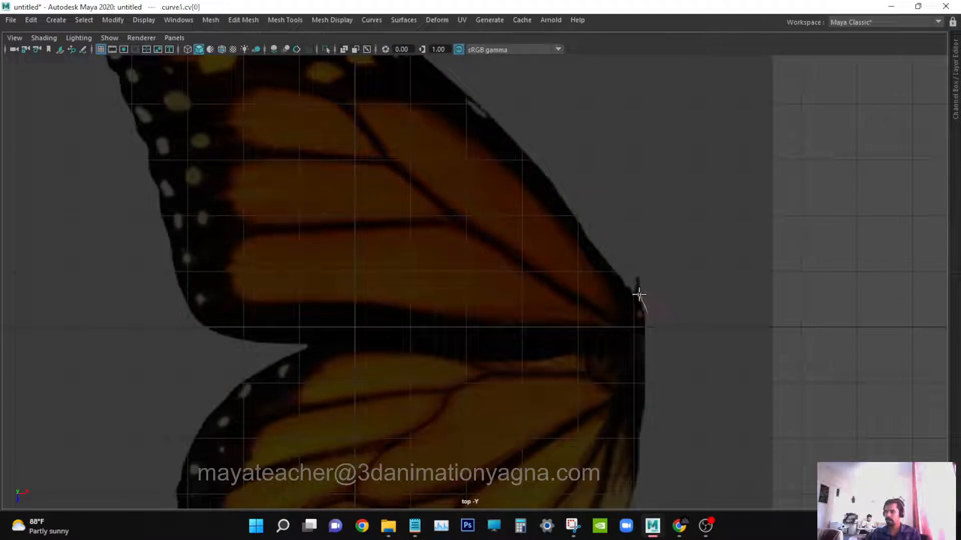
pyautogui.click(537, 161)
pyautogui.keyDown('alt'); pyautogui.moveTo(514, 133); pyautogui.dragTo(592, 249, button='middle'); pyautogui.keyUp('alt')
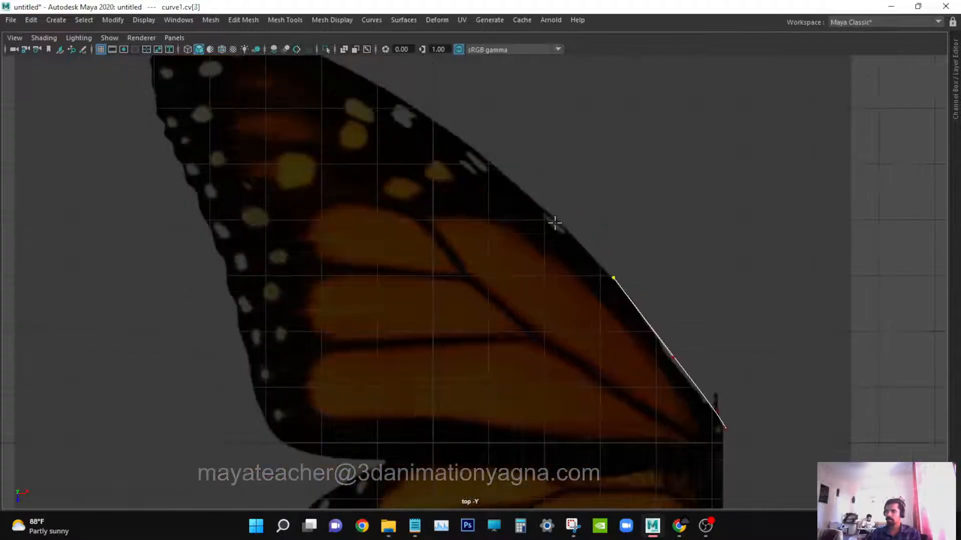
pyautogui.click(549, 211)
pyautogui.moveTo(548, 211); pyautogui.dragTo(545, 206)
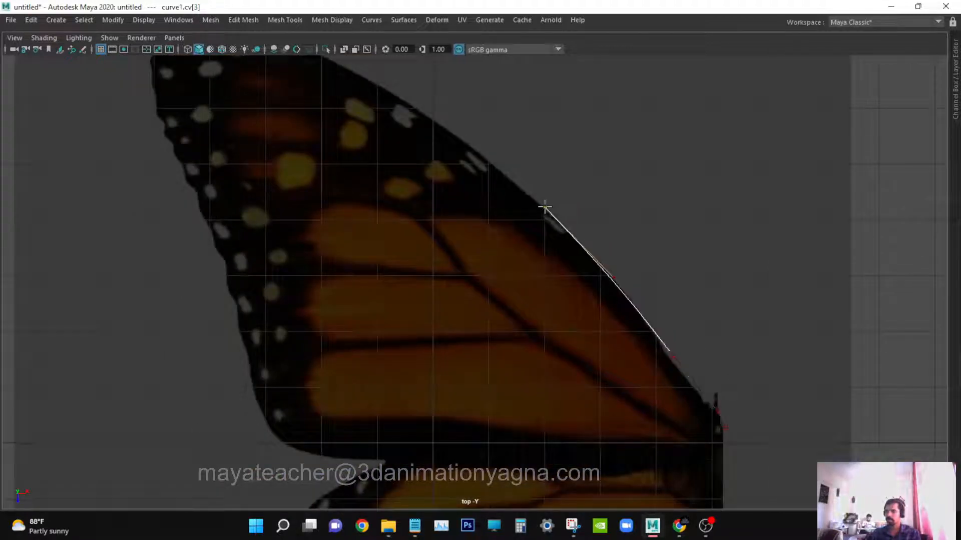
pyautogui.click(465, 143)
pyautogui.keyDown('alt'); pyautogui.moveTo(468, 143); pyautogui.dragTo(619, 285, button='middle'); pyautogui.keyUp('alt')
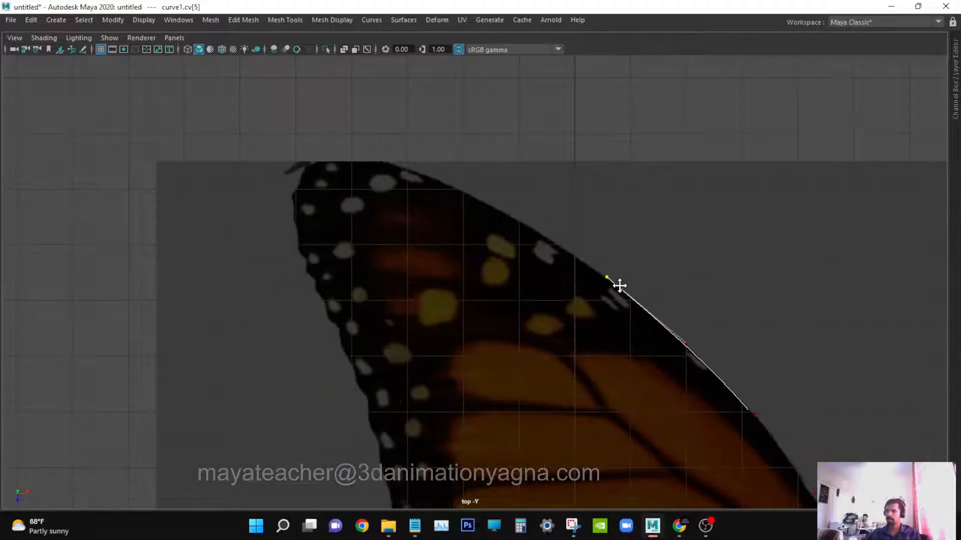
pyautogui.click(531, 228)
pyautogui.keyDown('alt'); pyautogui.moveTo(503, 227); pyautogui.dragTo(596, 310, button='middle'); pyautogui.keyUp('alt')
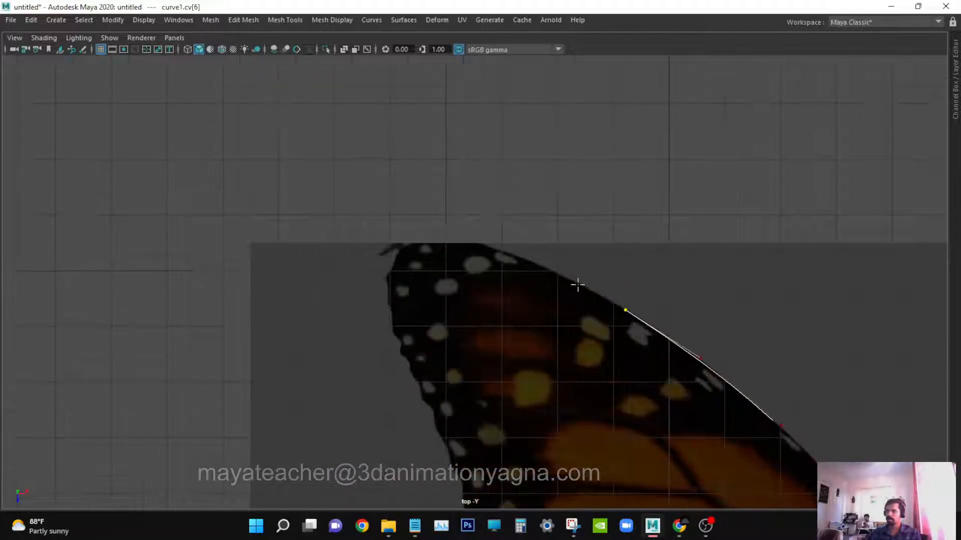
# Continue placing CV points along the wing's upper edge around the top-left tip and down the forewing's outer edge.
pyautogui.click(547, 268)
pyautogui.moveTo(492, 250); pyautogui.dragTo(413, 246)
pyautogui.click(399, 258)
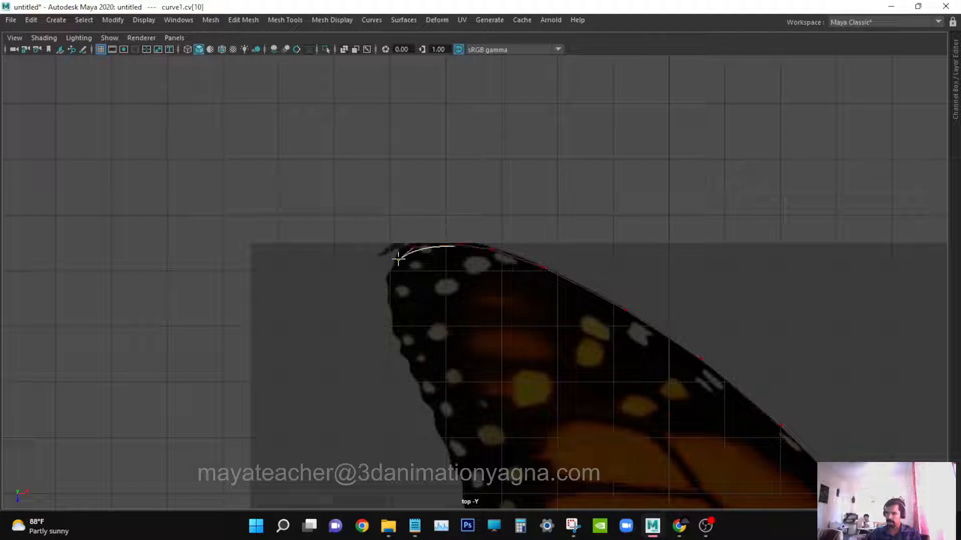
pyautogui.click(391, 314)
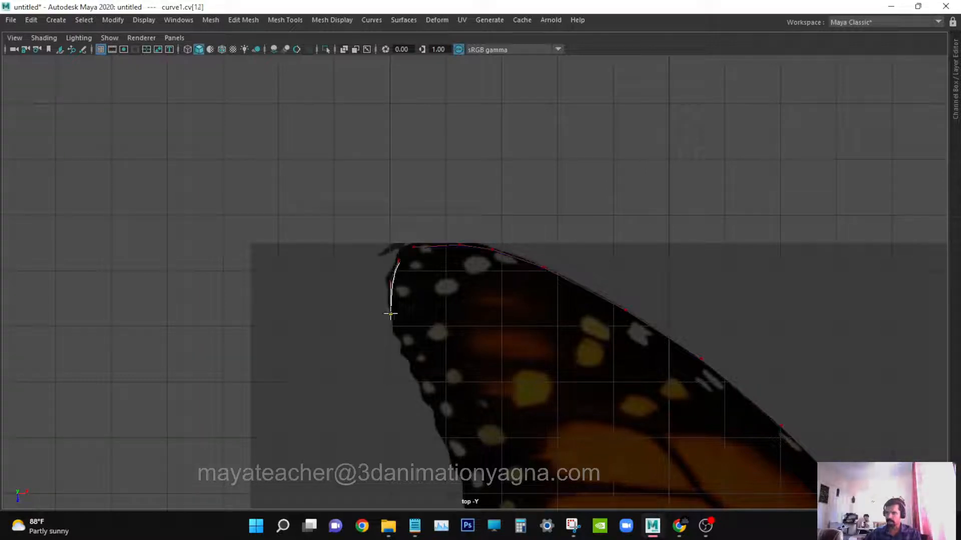
pyautogui.click(405, 349)
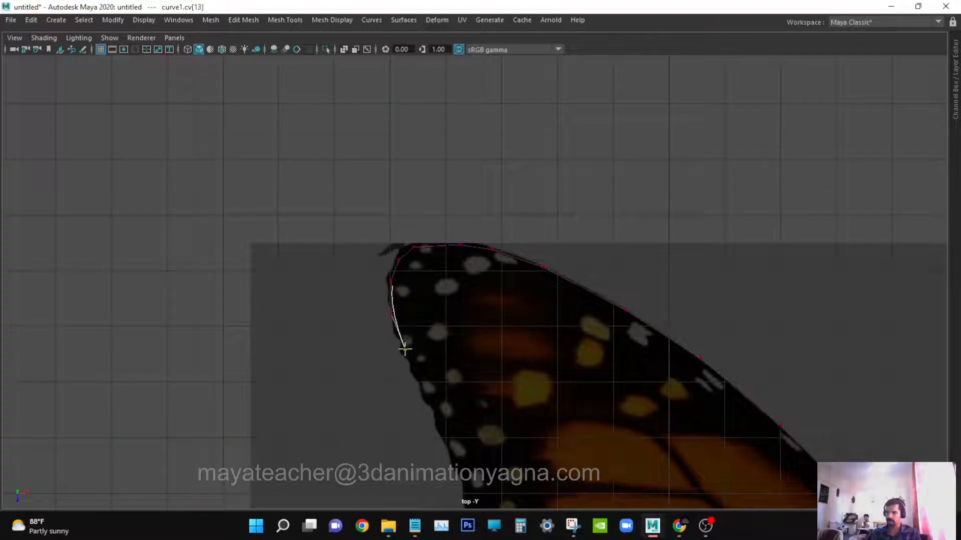
pyautogui.click(438, 429)
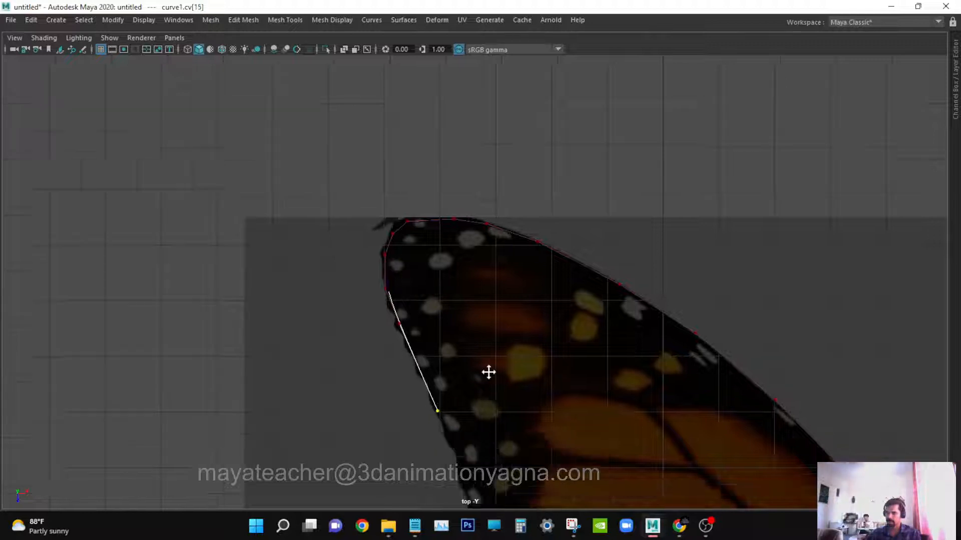
# Add CV points further down the forewing's left edge to the notch between the forewing and hindwing.
pyautogui.keyDown('alt'); pyautogui.moveTo(489, 373); pyautogui.dragTo(431, 222, button='middle'); pyautogui.keyUp('alt')
pyautogui.click(406, 242)
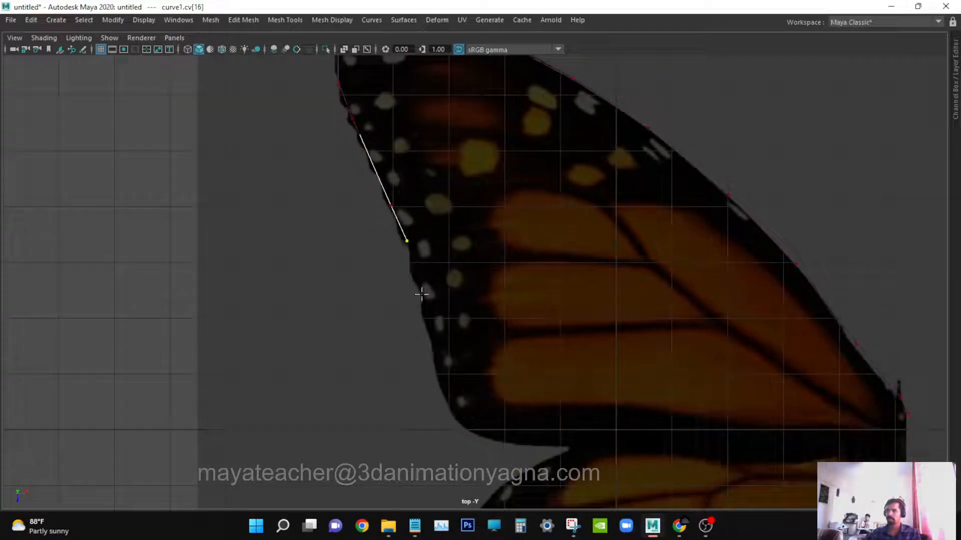
pyautogui.click(420, 285)
pyautogui.click(430, 335)
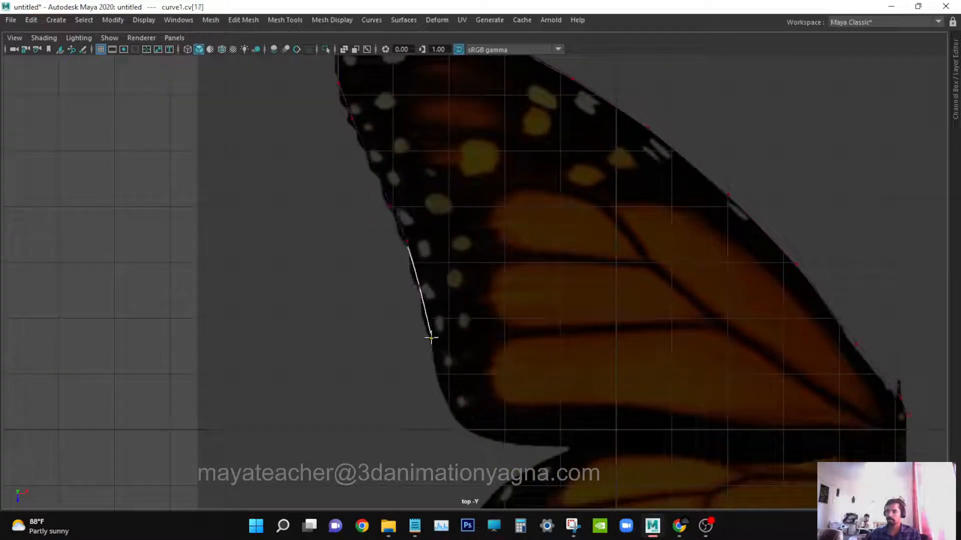
pyautogui.click(444, 387)
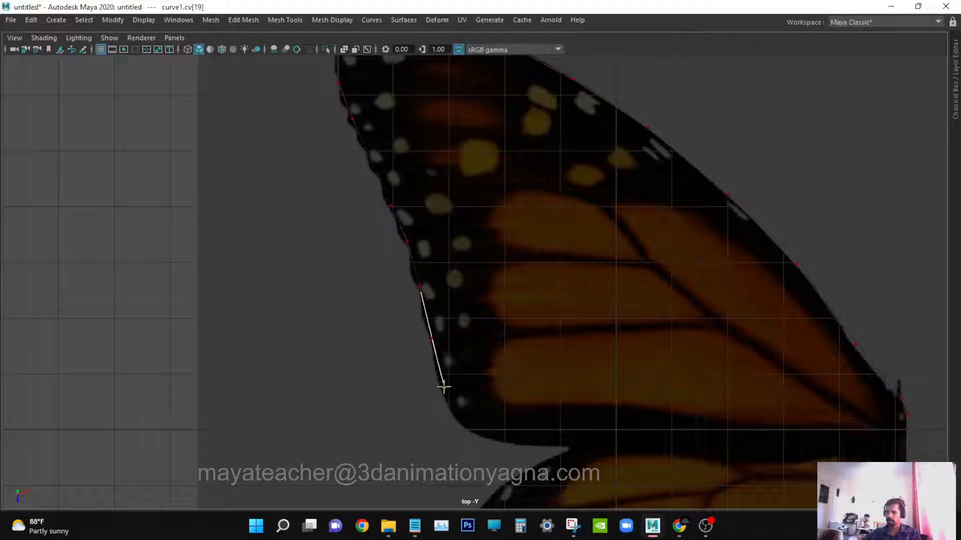
pyautogui.keyDown('alt'); pyautogui.moveTo(543, 413); pyautogui.dragTo(487, 198, button='middle'); pyautogui.keyUp('alt')
pyautogui.moveTo(400, 196); pyautogui.dragTo(416, 214)
pyautogui.click(448, 222)
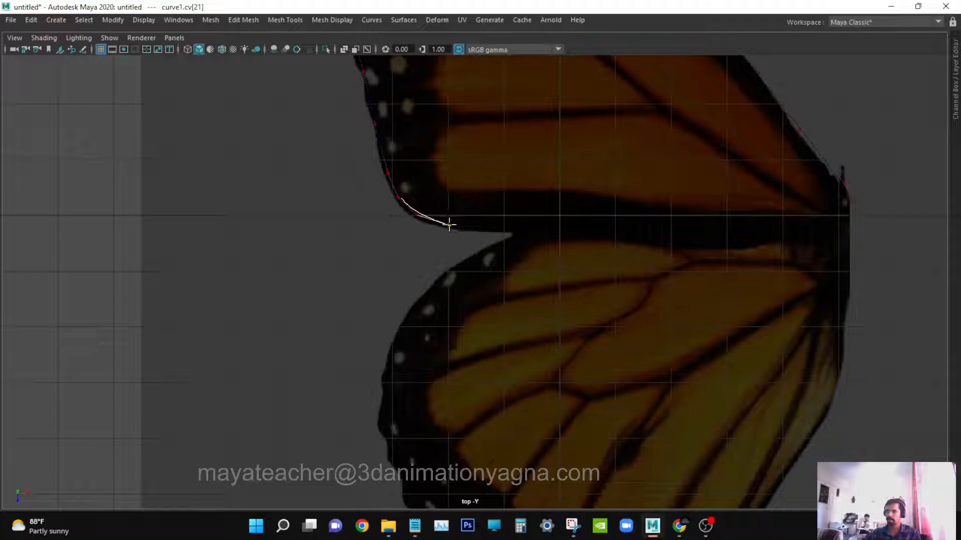
# Place CV points around the notch between the wings and onto the hindwing's upper edge.
pyautogui.click(488, 229)
pyautogui.click(511, 227)
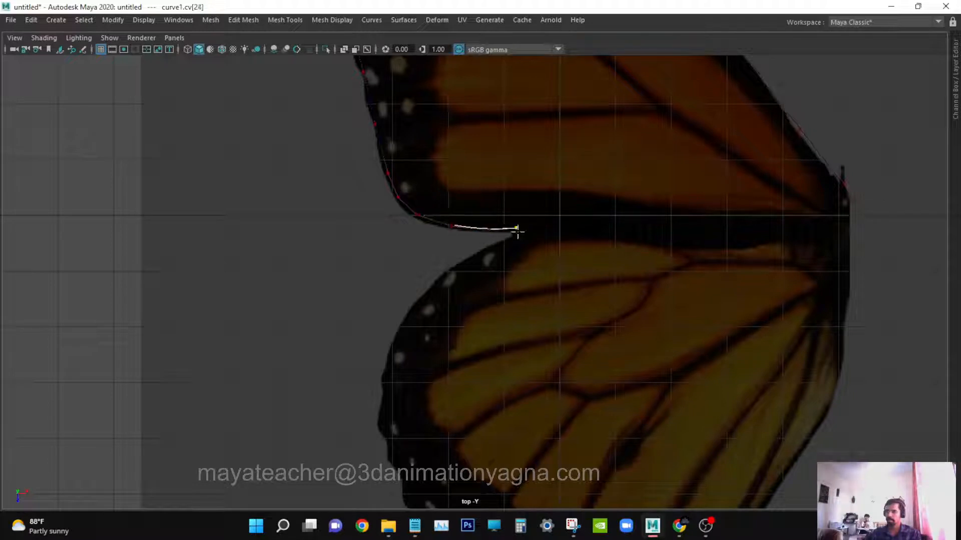
pyautogui.moveTo(518, 230); pyautogui.dragTo(519, 234)
pyautogui.click(505, 242)
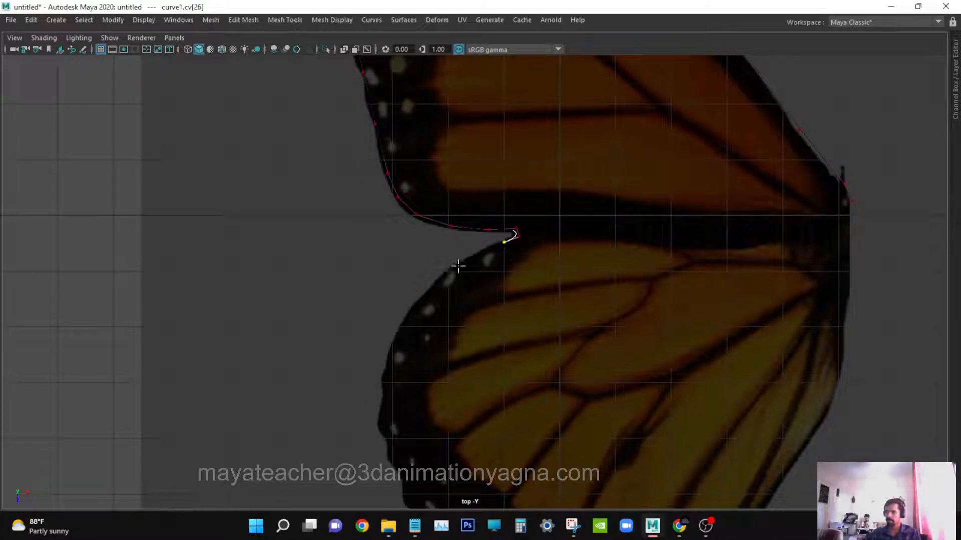
pyautogui.click(456, 267)
pyautogui.click(407, 317)
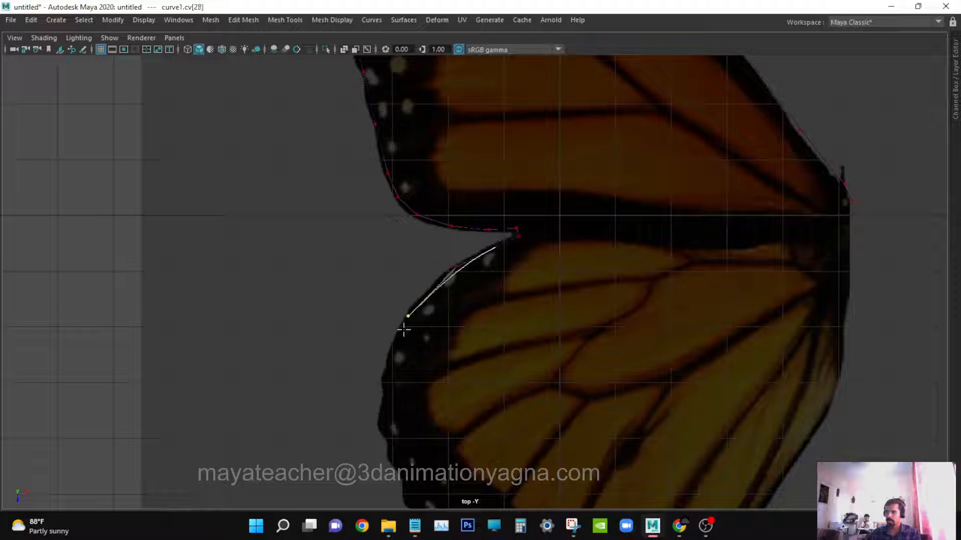
# Place CV points down the hindwing's left outer edge.
pyautogui.keyDown('alt'); pyautogui.moveTo(404, 326); pyautogui.dragTo(452, 197, button='middle'); pyautogui.keyUp('alt')
pyautogui.click(403, 206)
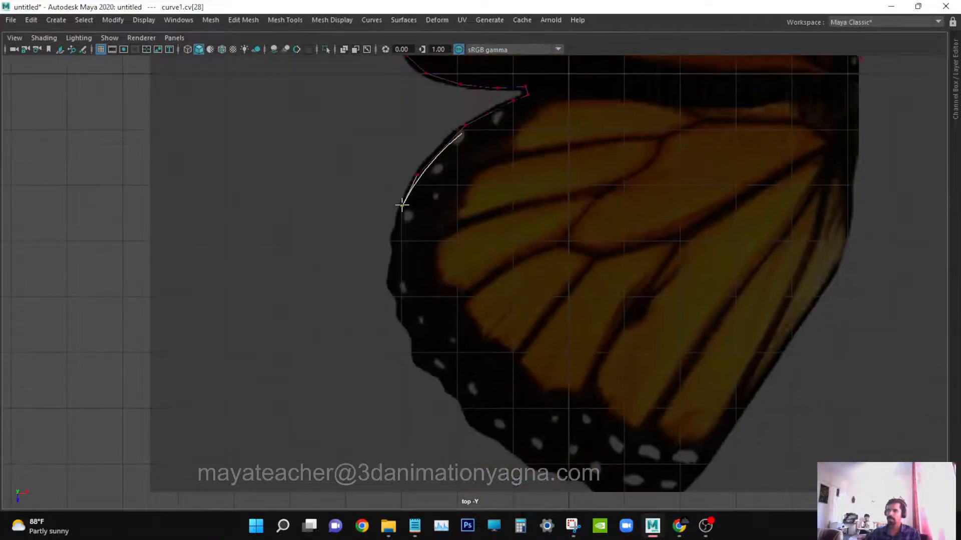
pyautogui.click(391, 250)
pyautogui.click(393, 285)
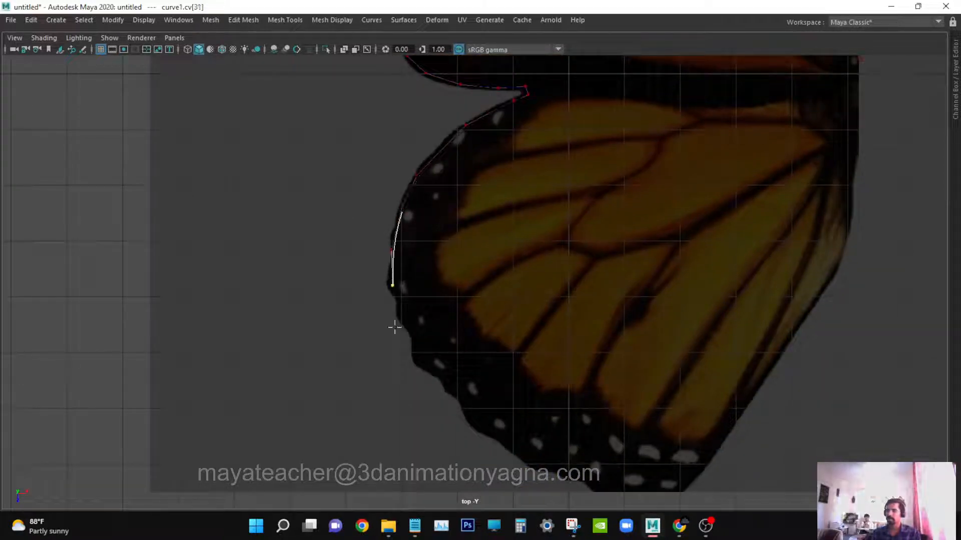
pyautogui.click(410, 331)
pyautogui.keyDown('alt'); pyautogui.moveTo(503, 355); pyautogui.dragTo(365, 167, button='middle'); pyautogui.keyUp('alt')
pyautogui.click(365, 176)
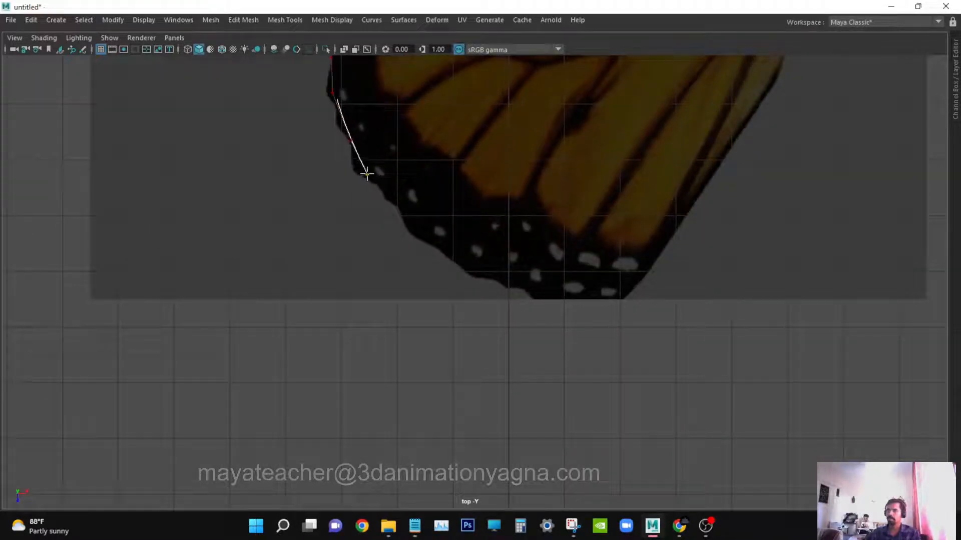
# Place CV points along the hindwing's bottom edge.
pyautogui.click(415, 229)
pyautogui.click(471, 261)
pyautogui.moveTo(471, 261); pyautogui.dragTo(692, 203)
pyautogui.keyDown('alt'); pyautogui.moveTo(760, 163); pyautogui.dragTo(544, 333, button='middle'); pyautogui.keyUp('alt')
pyautogui.moveTo(583, 231); pyautogui.dragTo(593, 228)
# Place the final CV points up the hindwing's right edge to the starting tip and finish the curve.
pyautogui.click(627, 175)
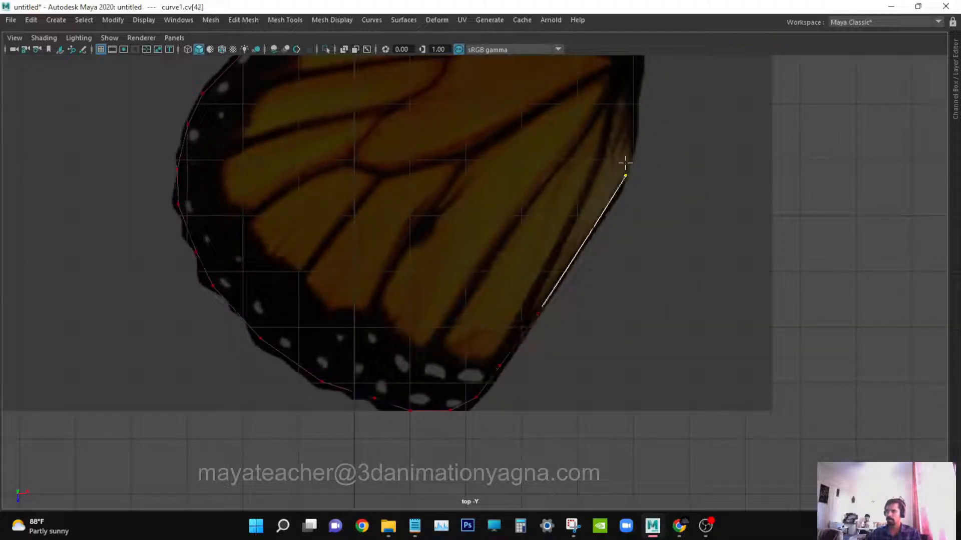
pyautogui.click(629, 144)
pyautogui.keyDown('alt'); pyautogui.moveTo(651, 225); pyautogui.dragTo(605, 410, button='middle'); pyautogui.keyUp('alt')
pyautogui.moveTo(585, 281); pyautogui.dragTo(592, 246)
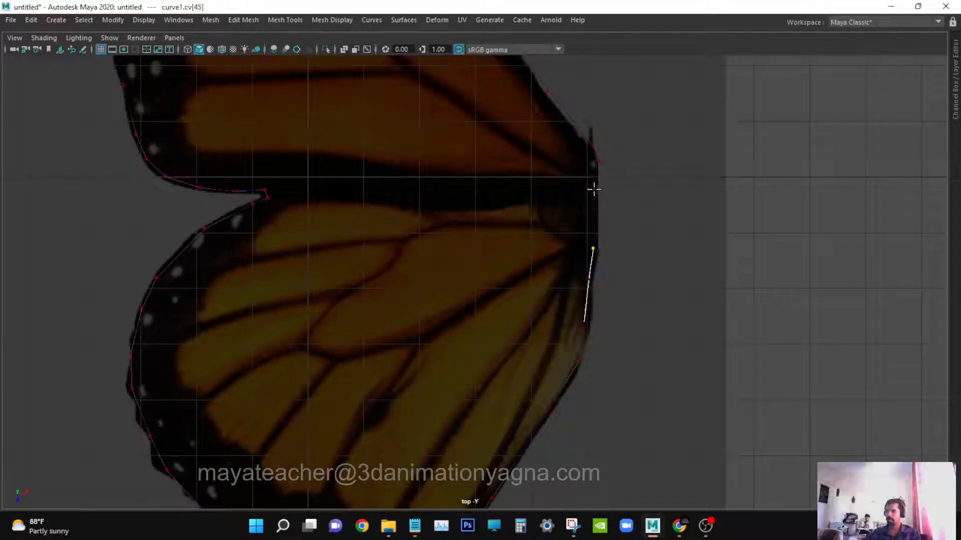
pyautogui.click(593, 189)
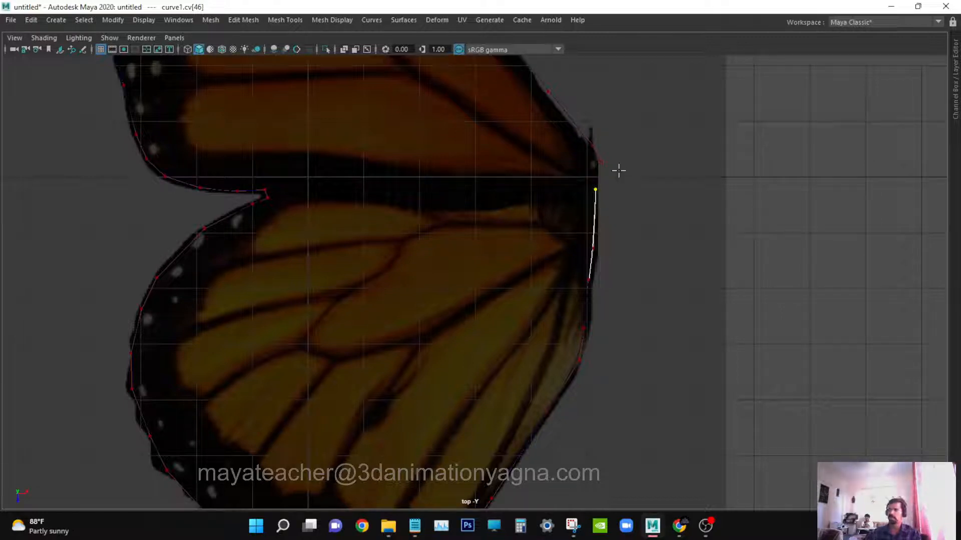
pyautogui.press('Return')
pyautogui.scroll(-5, 680, 218)
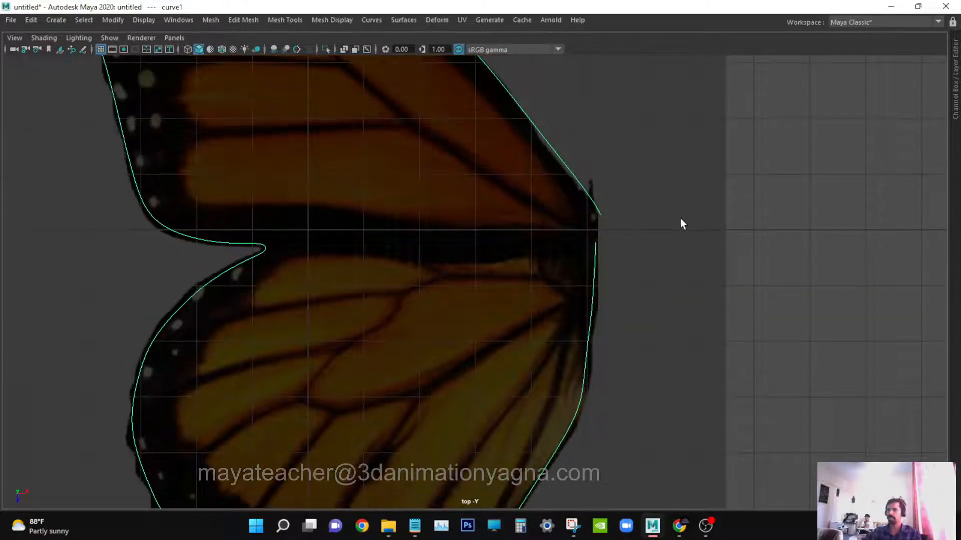
# Close the wing curve with the Open/Close command.
pyautogui.click(369, 20)
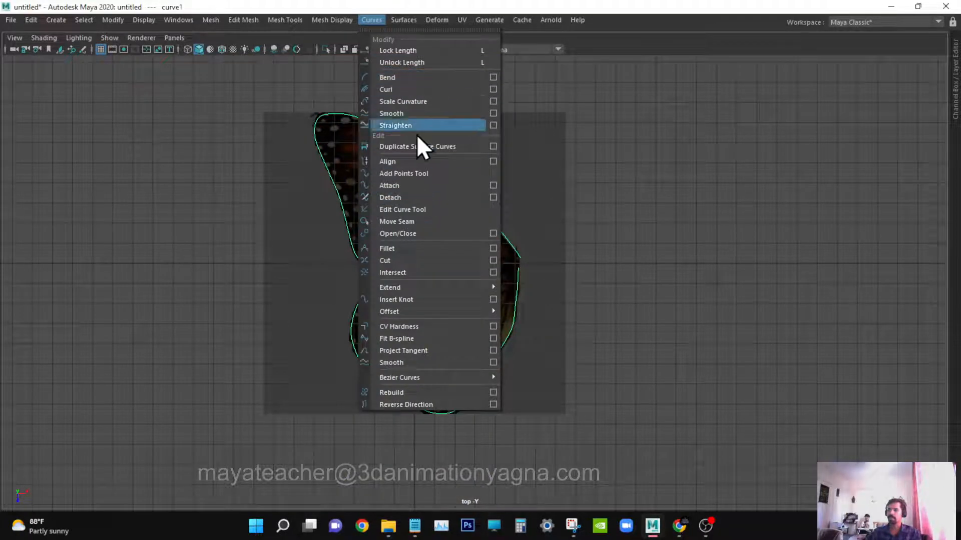
pyautogui.click(428, 233)
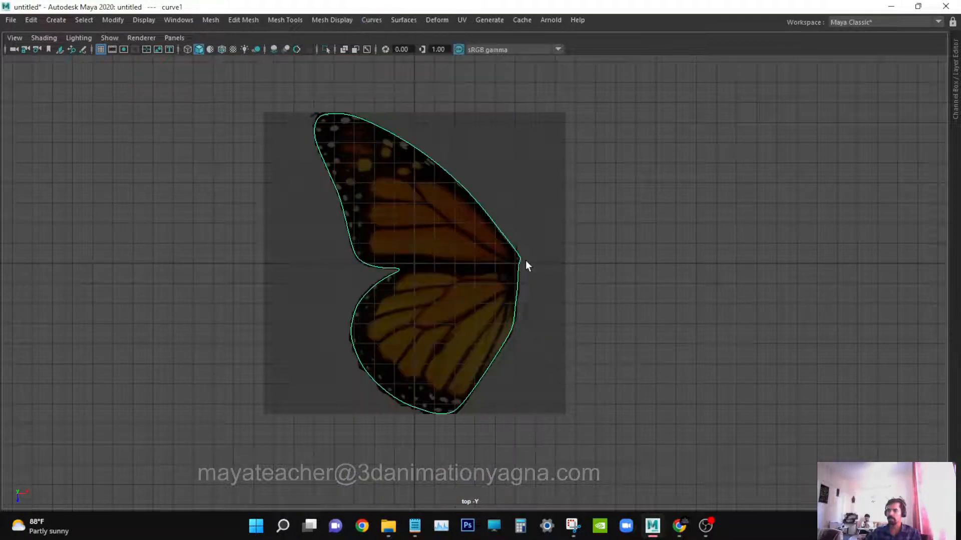
pyautogui.scroll(1, 525, 260)
# Switch to the perspective view with the full interface, then hide imagePlane1 and reselect the curve.
pyautogui.press('space')
pyautogui.moveTo(525, 260); pyautogui.dragTo(550, 239)
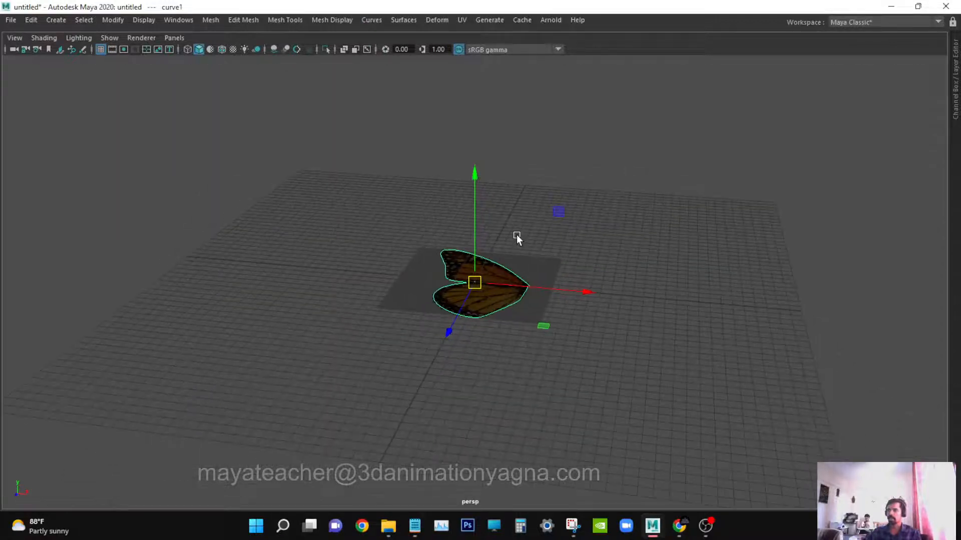
pyautogui.hotkey('ctrl', 'space')
pyautogui.press('space')
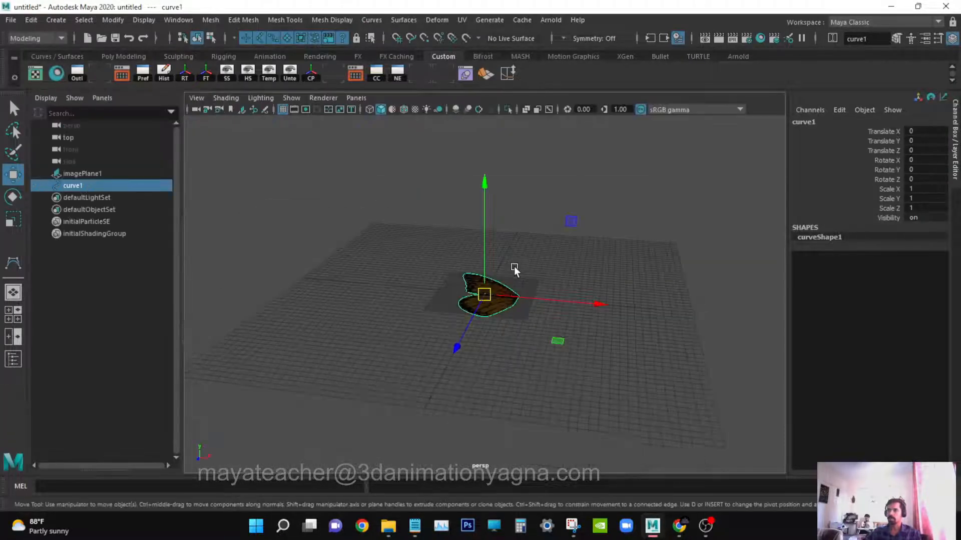
pyautogui.scroll(3, 525, 286)
pyautogui.keyDown('alt'); pyautogui.moveTo(553, 356); pyautogui.dragTo(537, 306, button='middle'); pyautogui.keyUp('alt')
pyautogui.scroll(2, 541, 297)
pyautogui.keyDown('alt'); pyautogui.moveTo(544, 299); pyautogui.dragTo(287, 235); pyautogui.keyUp('alt')
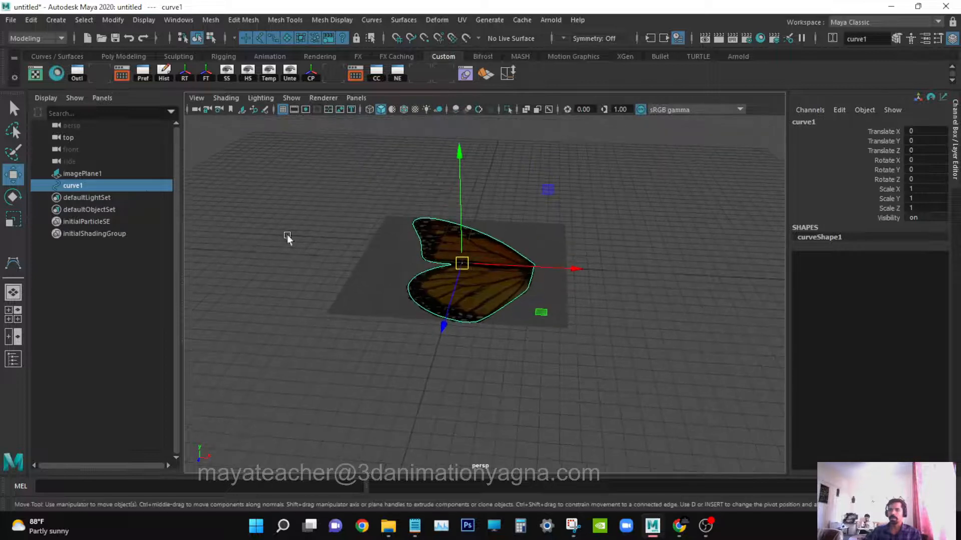
pyautogui.click(119, 178)
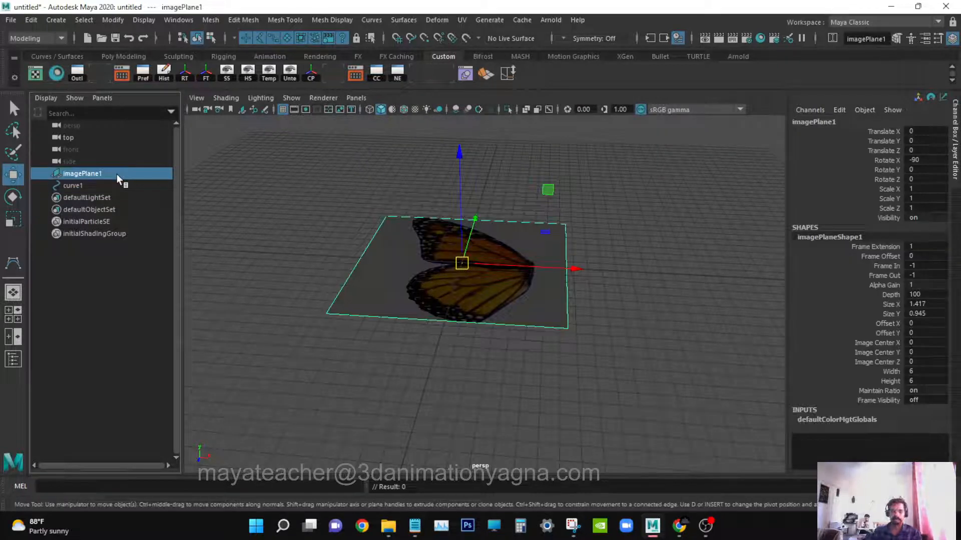
pyautogui.hotkey('ctrl', 'h')
pyautogui.click(407, 296)
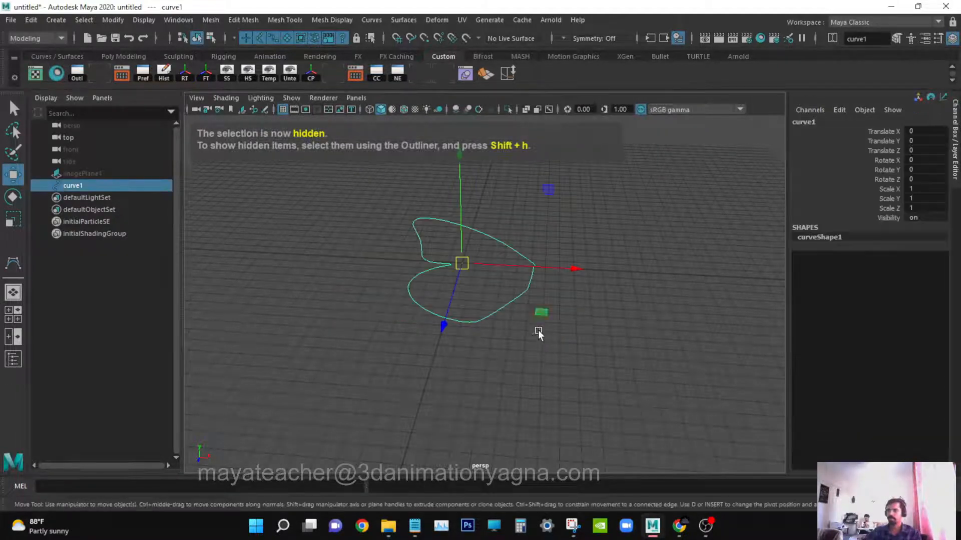
# Open the Planar trim surface options and reset its settings.
pyautogui.keyDown('alt'); pyautogui.moveTo(538, 335); pyautogui.dragTo(528, 398); pyautogui.keyUp('alt')
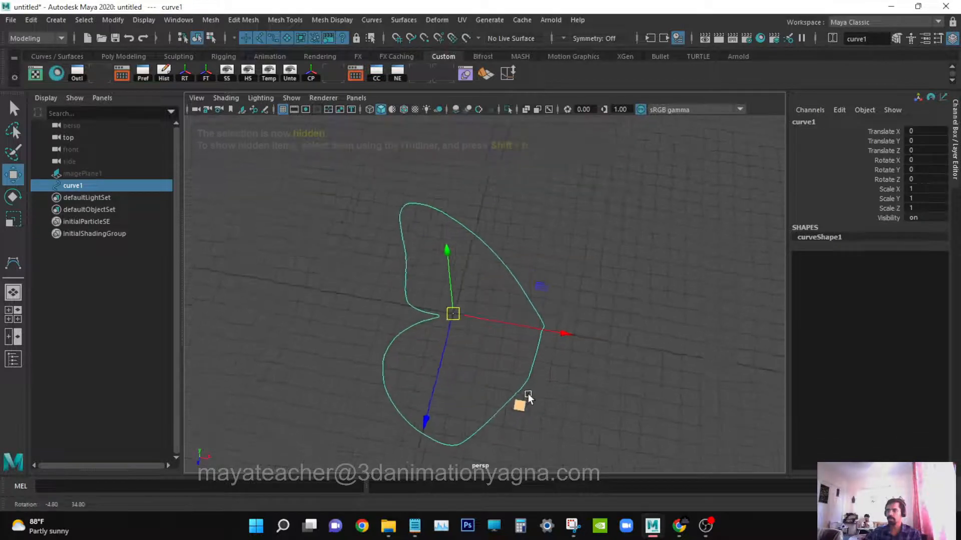
pyautogui.click(404, 20)
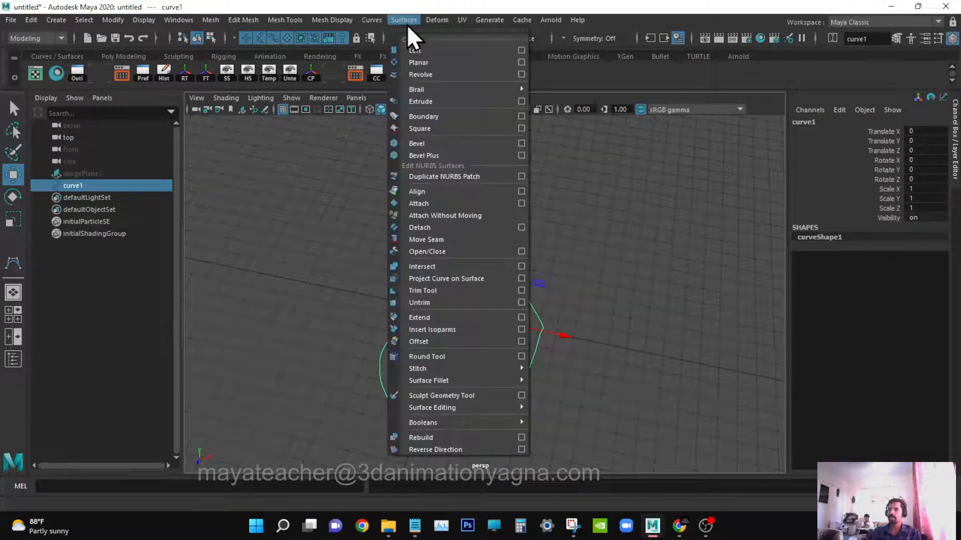
pyautogui.click(522, 63)
pyautogui.click(600, 113)
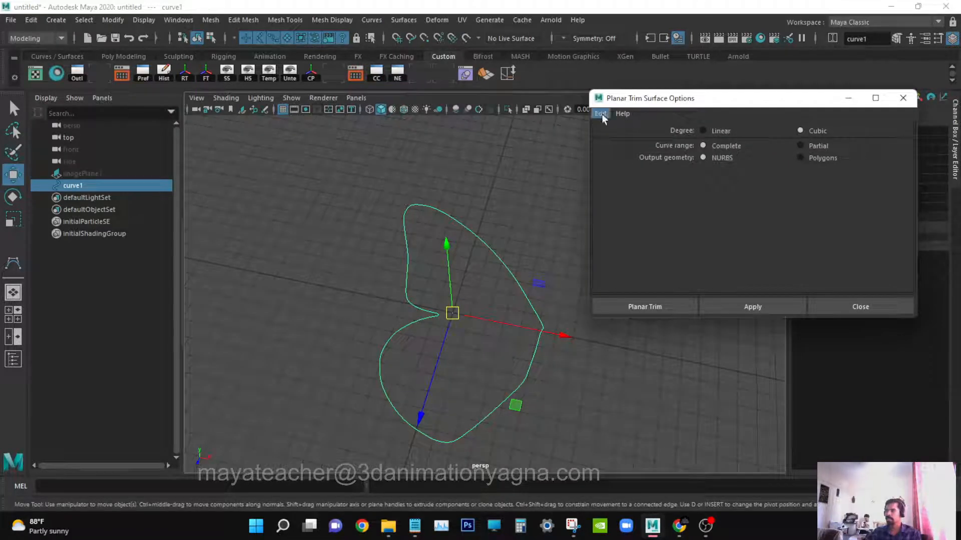
pyautogui.click(615, 139)
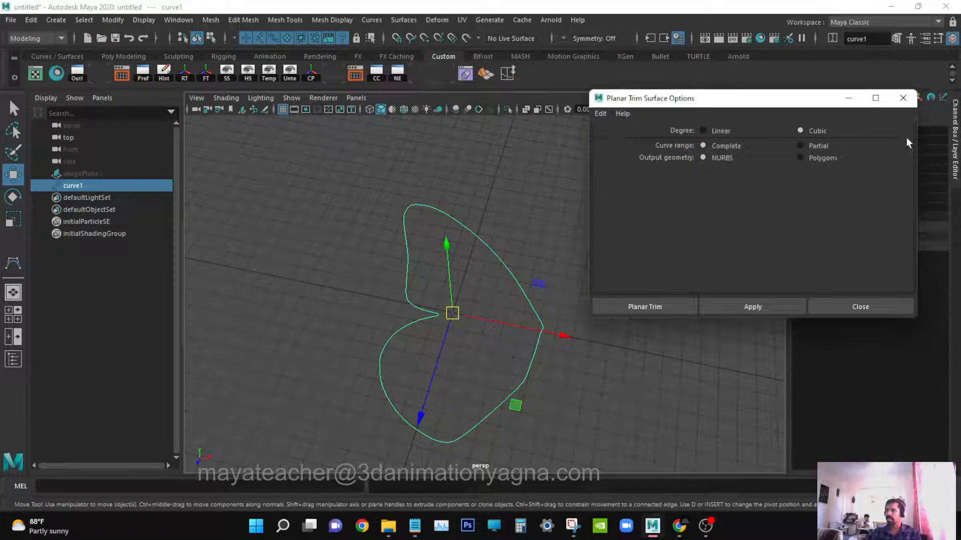
# Create a planar surface from the curve with Polygons output, Quads type and Count tessellation of 200.
pyautogui.click(813, 159)
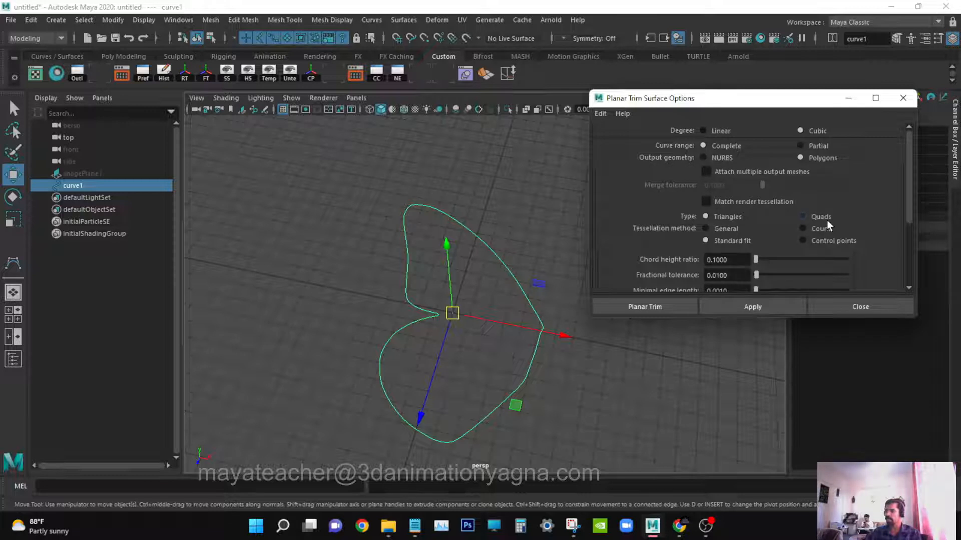
pyautogui.scroll(-3, 828, 226)
pyautogui.click(821, 145)
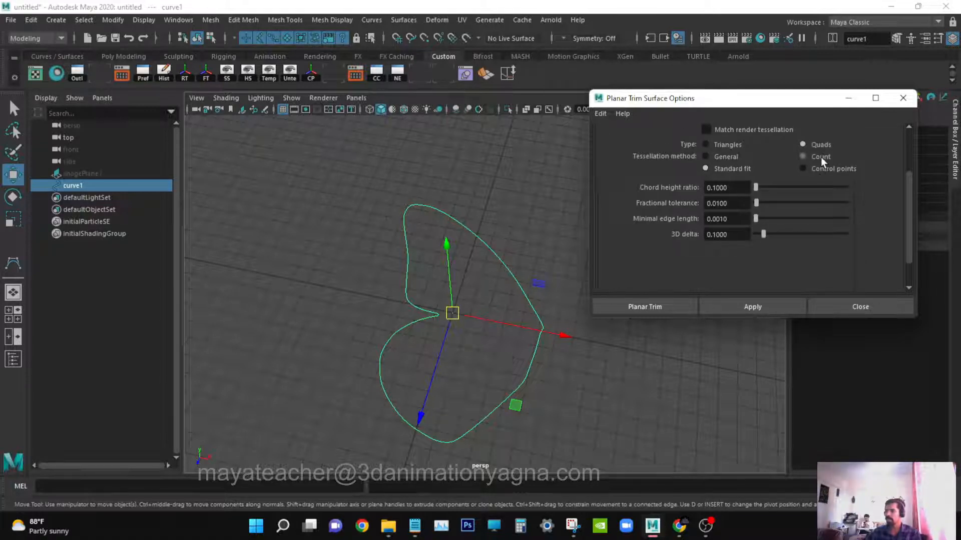
pyautogui.click(820, 157)
pyautogui.click(735, 186)
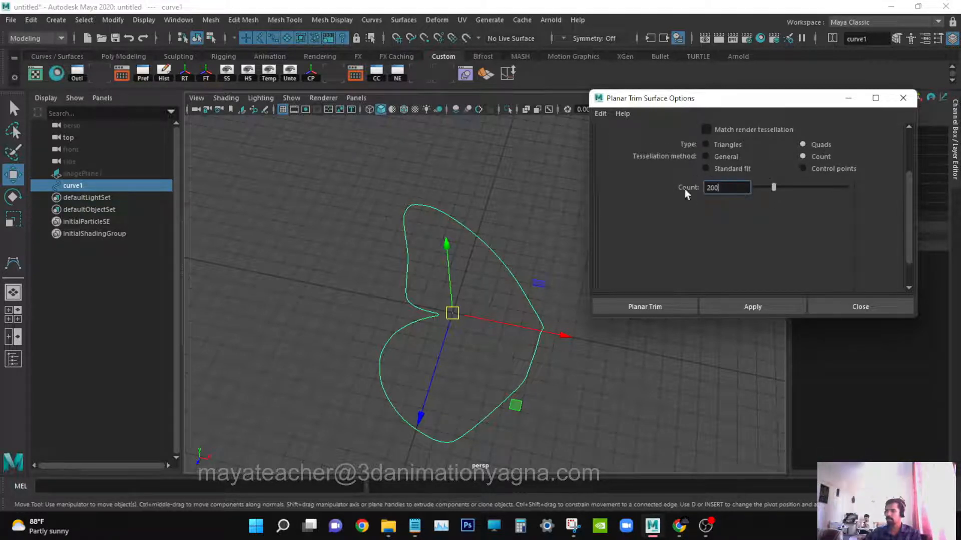
pyautogui.moveTo(724, 189); pyautogui.dragTo(690, 189)
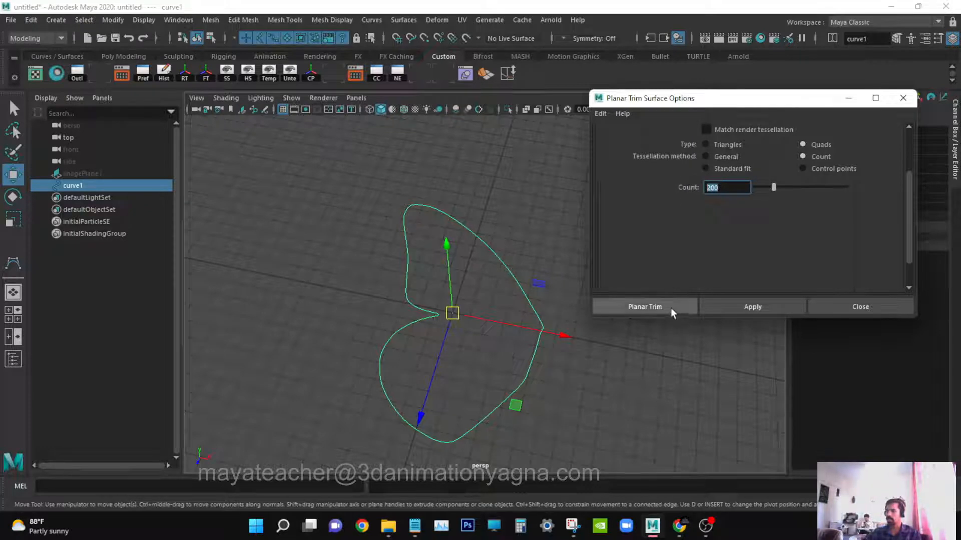
pyautogui.click(645, 306)
pyautogui.keyDown('alt'); pyautogui.moveTo(666, 307); pyautogui.dragTo(617, 299); pyautogui.keyUp('alt')
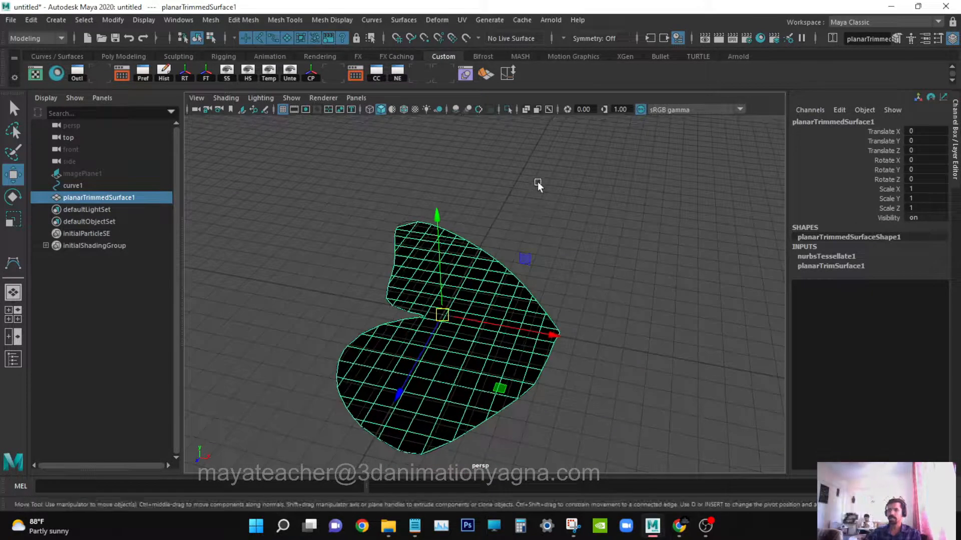
pyautogui.press('q')
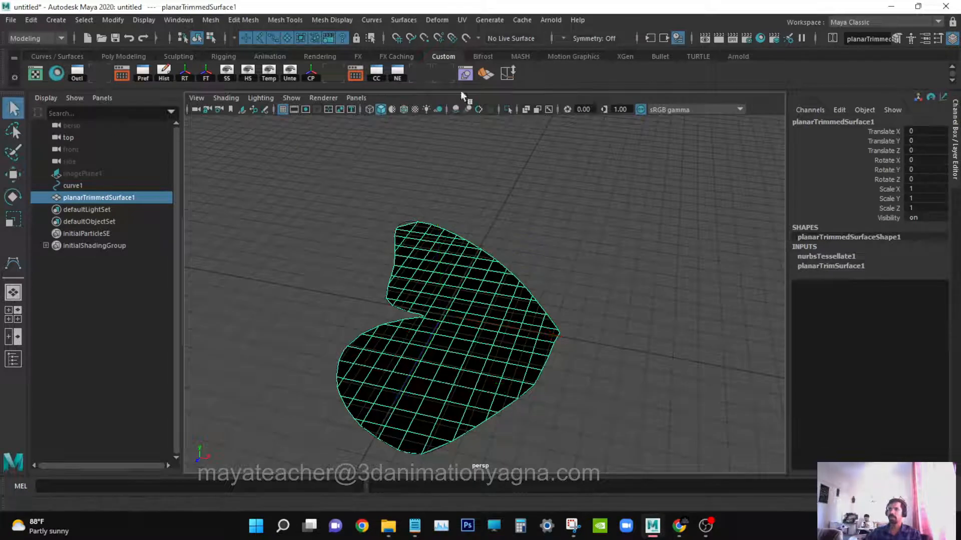
# Reverse the normals of the planar wing surface.
pyautogui.click(404, 19)
pyautogui.click(404, 20)
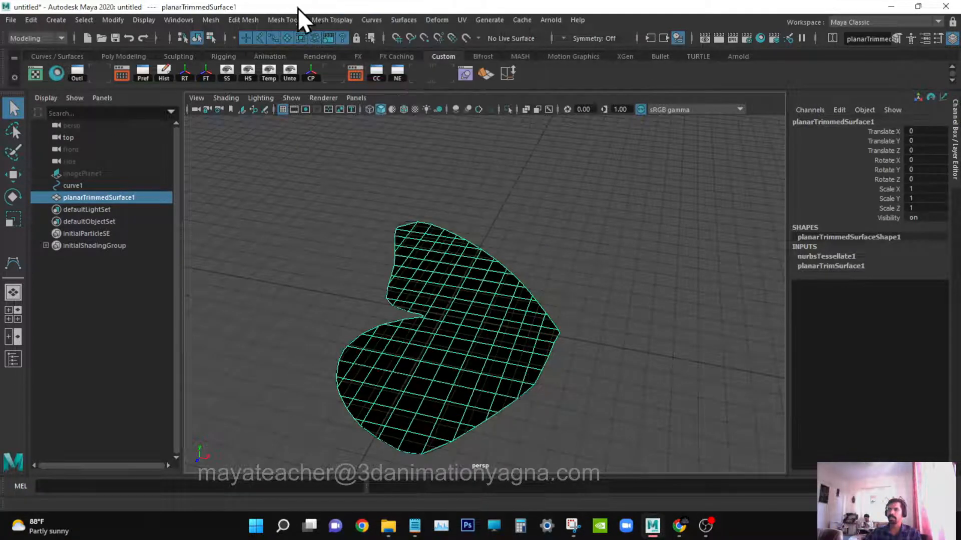
pyautogui.click(330, 19)
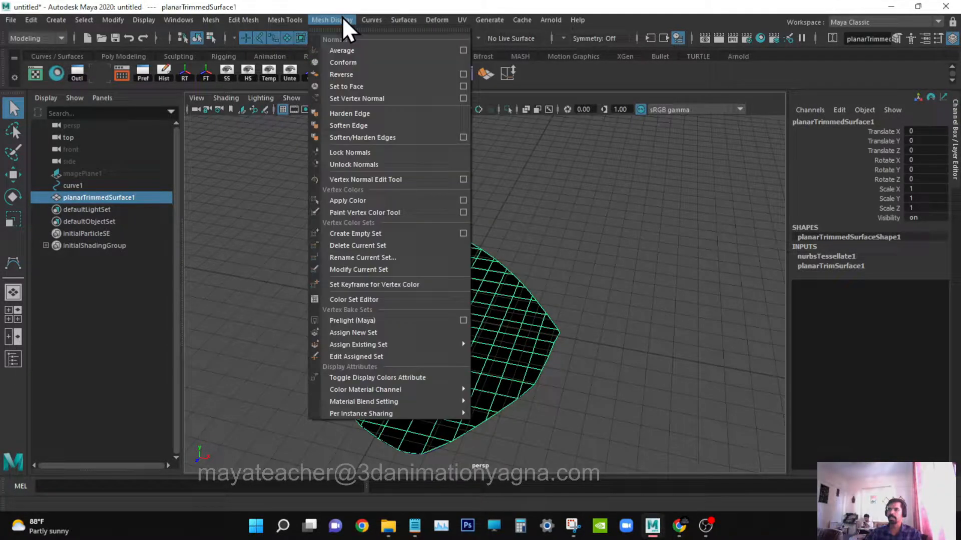
pyautogui.click(347, 74)
pyautogui.click(587, 227)
pyautogui.keyDown('alt'); pyautogui.moveTo(587, 227); pyautogui.dragTo(562, 239); pyautogui.keyUp('alt')
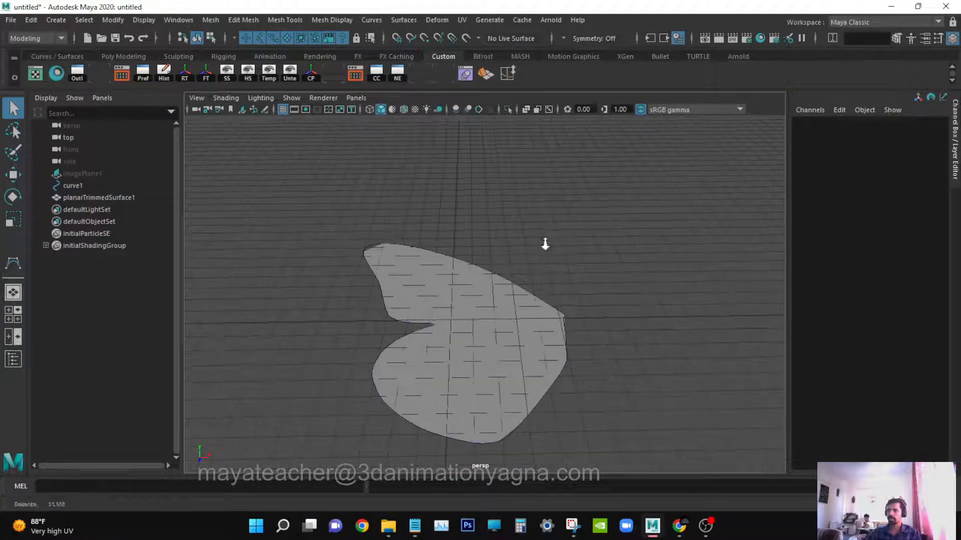
# Turn on two-sided lighting in the viewport.
pyautogui.click(253, 98)
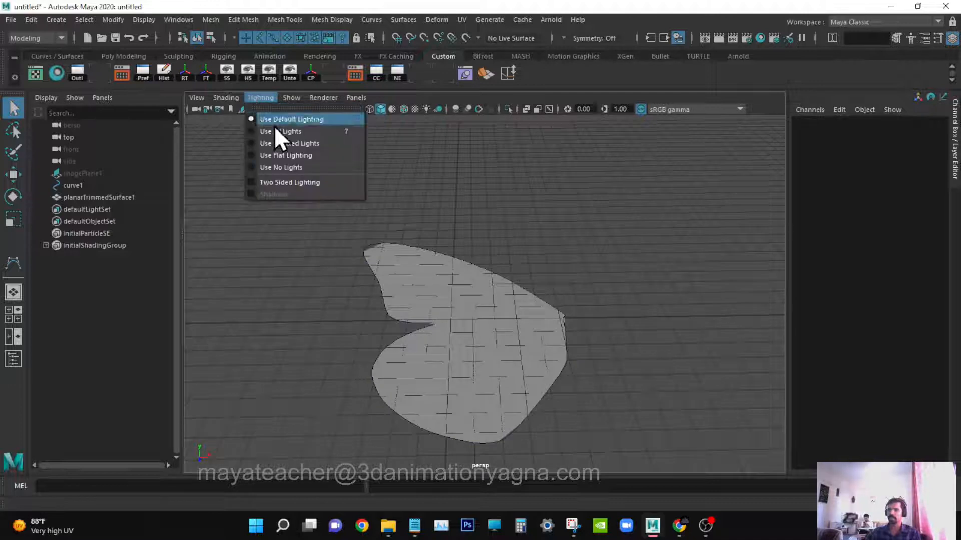
pyautogui.click(295, 181)
# Split the wing's upper-left corner edge with Multi-Cut and move the new vertices onto the curve outline.
pyautogui.keyDown('alt'); pyautogui.moveTo(480, 232); pyautogui.dragTo(454, 248); pyautogui.keyUp('alt')
pyautogui.click(502, 267)
pyautogui.keyDown('alt'); pyautogui.moveTo(464, 259); pyautogui.dragTo(540, 330, button='middle'); pyautogui.keyUp('alt')
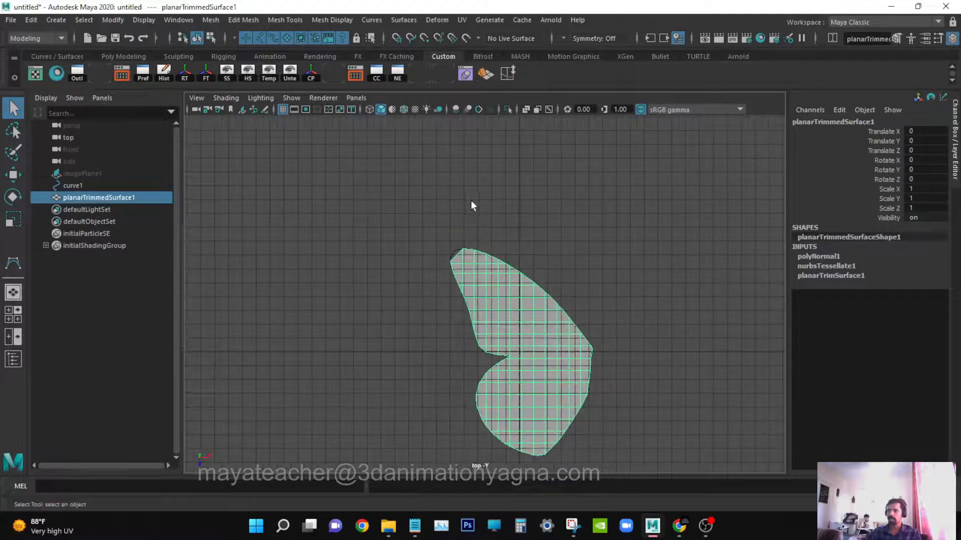
pyautogui.keyDown('ctrl'); pyautogui.keyDown('alt'); pyautogui.moveTo(413, 232); pyautogui.dragTo(521, 328); pyautogui.keyUp('alt'); pyautogui.keyUp('ctrl')
pyautogui.keyDown('alt'); pyautogui.moveTo(523, 239); pyautogui.dragTo(540, 306, button='middle'); pyautogui.keyUp('alt')
pyautogui.keyDown('alt'); pyautogui.moveTo(541, 306); pyautogui.dragTo(678, 282, button='right'); pyautogui.keyUp('alt')
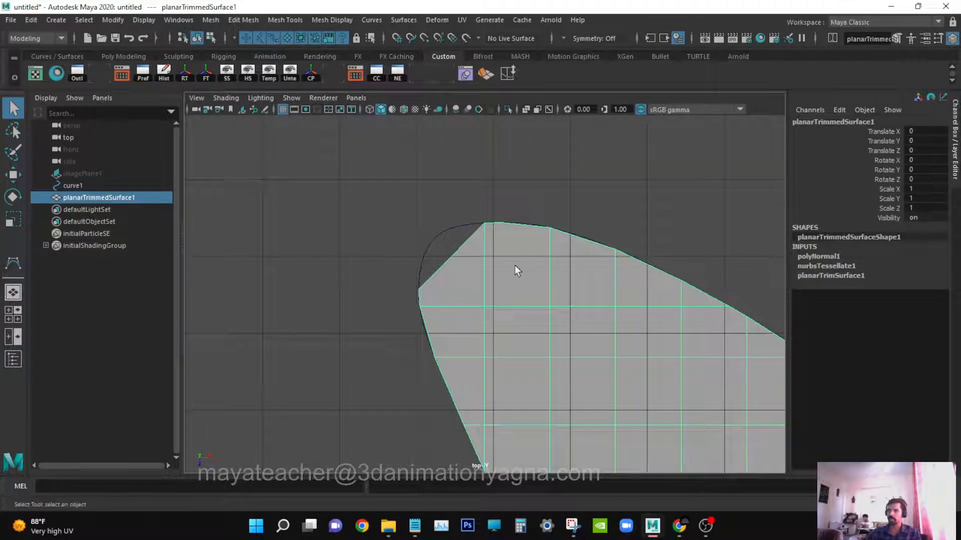
pyautogui.click(293, 22)
pyautogui.click(322, 133)
pyautogui.scroll(2, 476, 230)
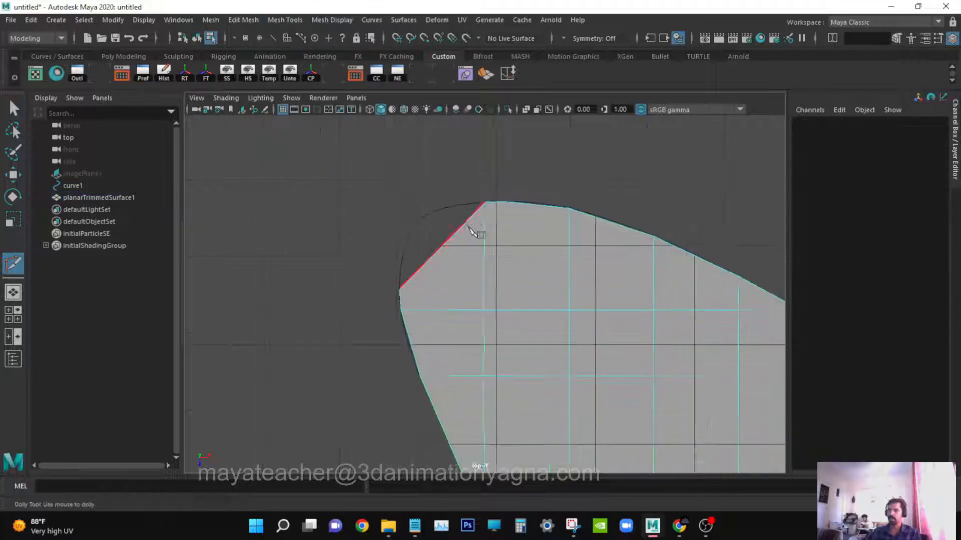
pyautogui.click(416, 258)
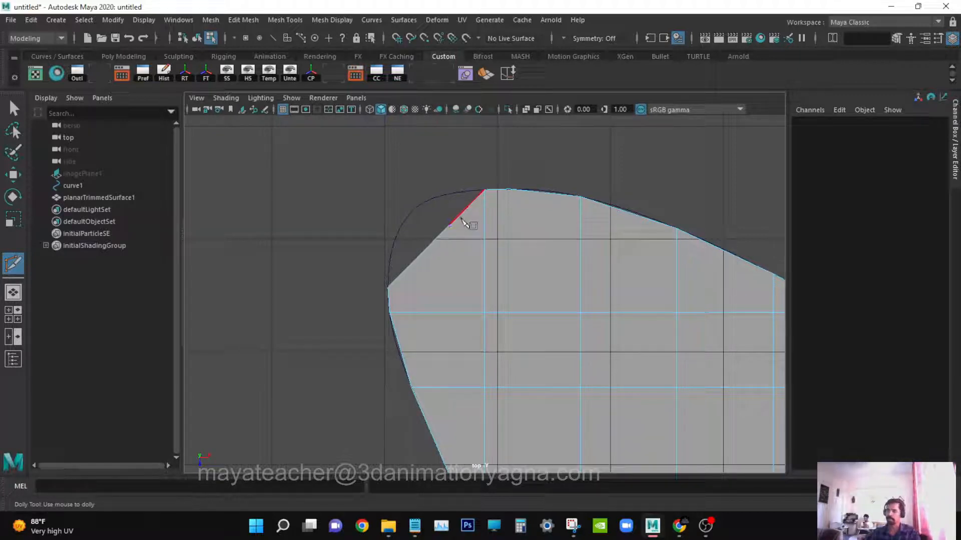
pyautogui.press('q')
pyautogui.moveTo(433, 211); pyautogui.dragTo(400, 193, button='right')
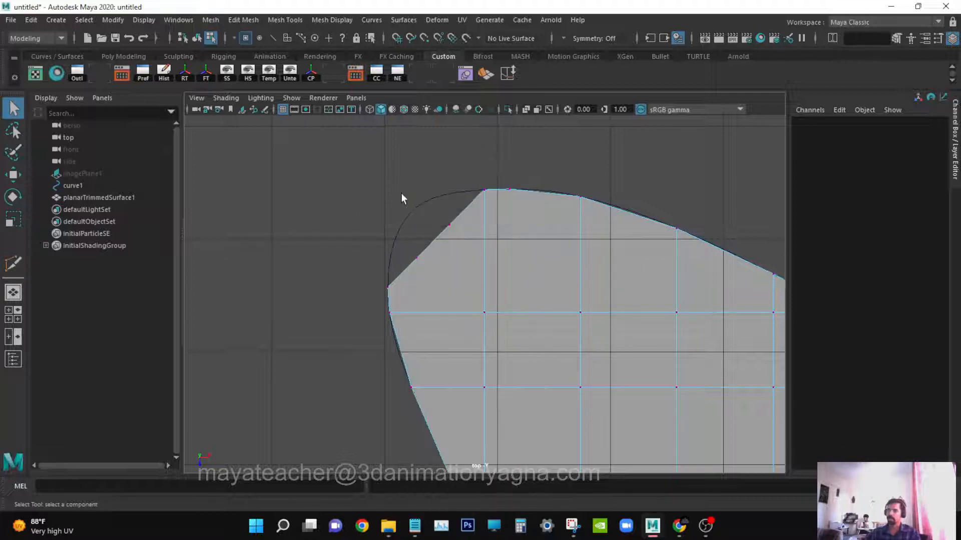
pyautogui.press('w')
pyautogui.moveTo(418, 257); pyautogui.dragTo(428, 195)
pyautogui.click(450, 222)
pyautogui.press('q')
pyautogui.click(546, 149)
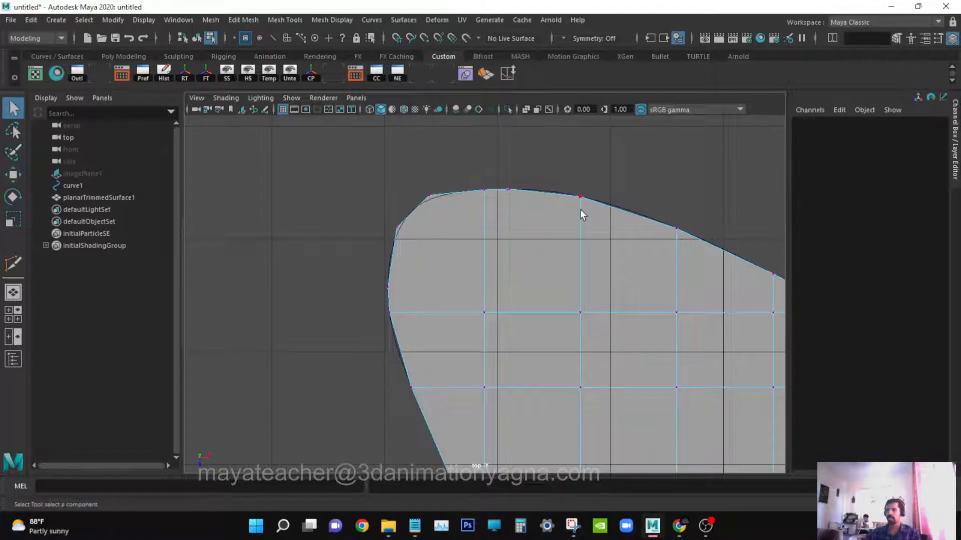
# Return to object selection and hide curve1, keeping the wing surface selected.
pyautogui.press('F8')
pyautogui.press('F8')
pyautogui.press('F8')
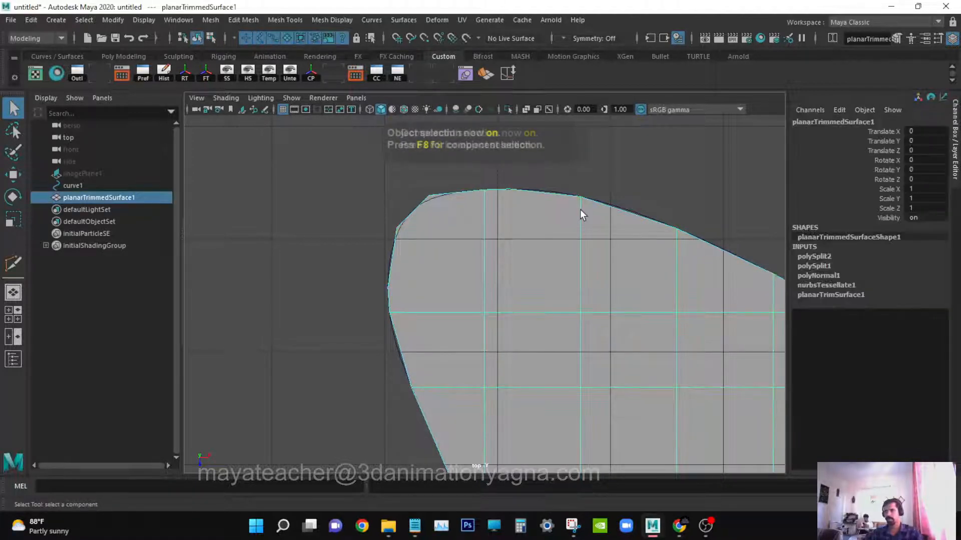
pyautogui.scroll(-3, 580, 209)
pyautogui.scroll(-3, 602, 246)
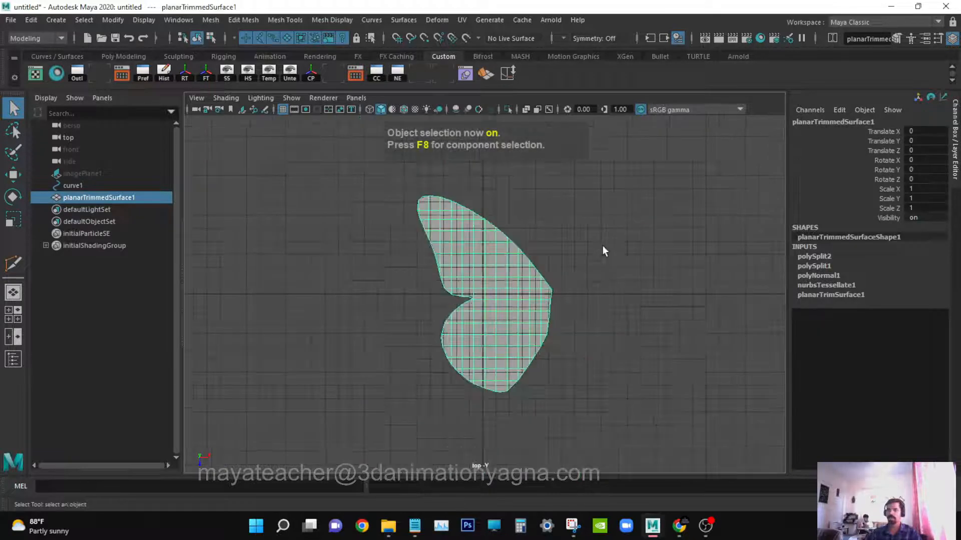
pyautogui.click(121, 187)
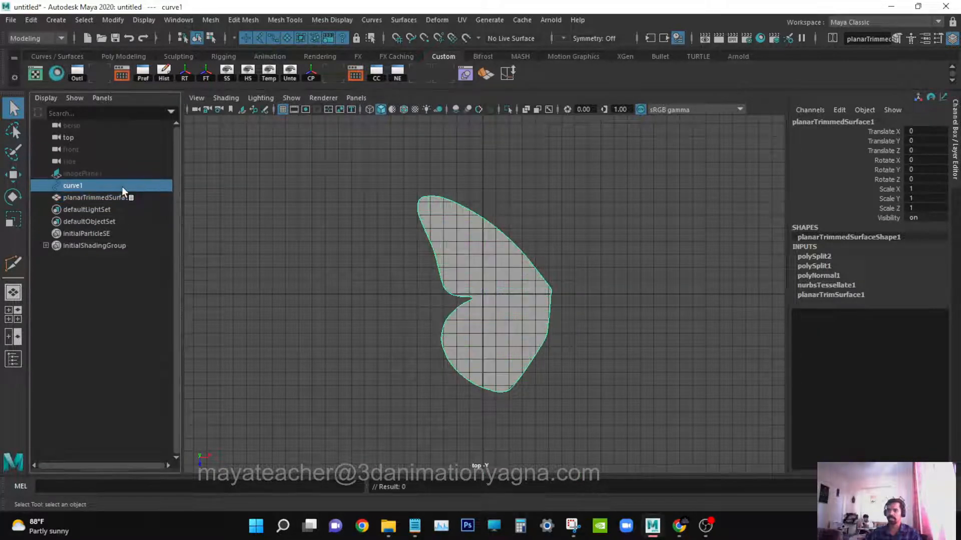
pyautogui.hotkey('ctrl', 'h')
pyautogui.click(510, 268)
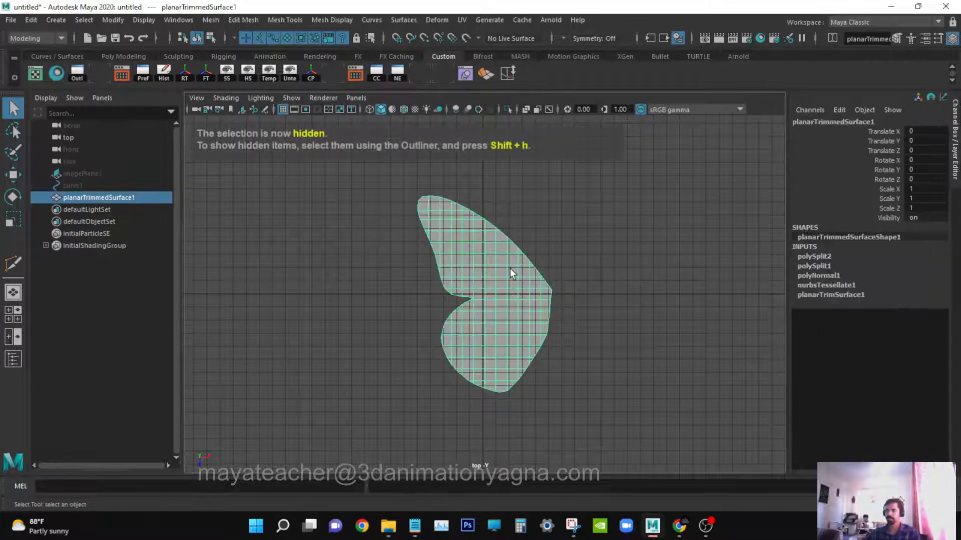
# Move the wing surface about 2.2 units along negative X so its inner edge meets the origin.
pyautogui.press('space')
pyautogui.moveTo(509, 268); pyautogui.dragTo(483, 308)
pyautogui.press('w')
pyautogui.press('space')
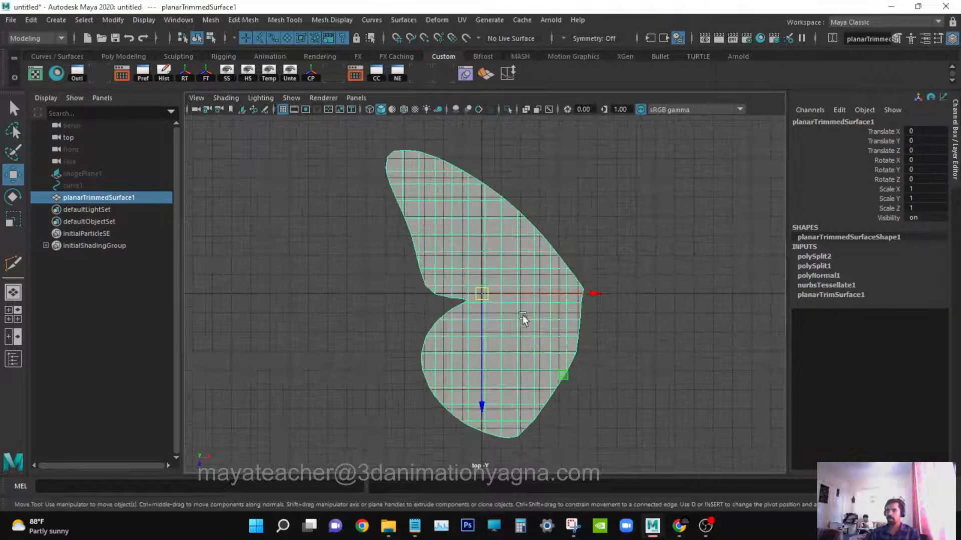
pyautogui.moveTo(624, 295); pyautogui.dragTo(516, 293)
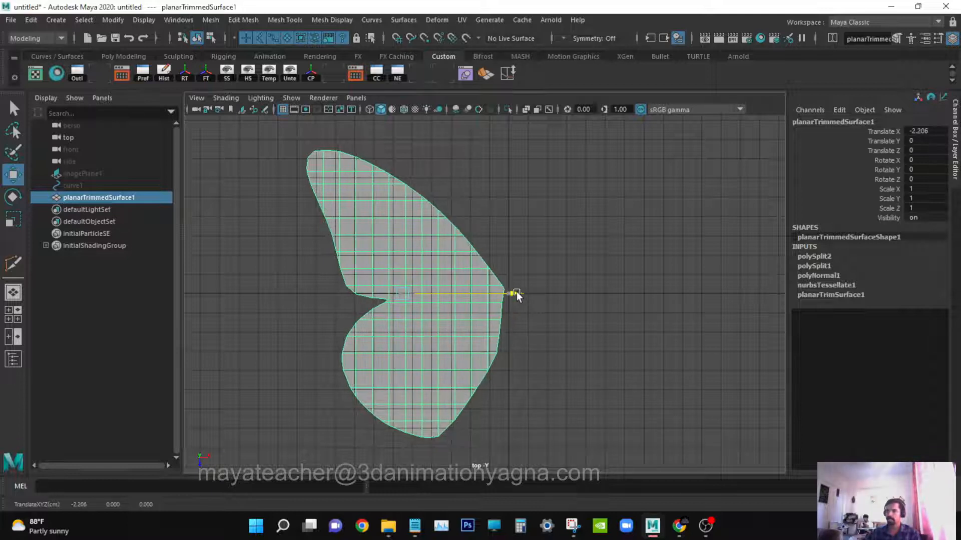
# Rename the wing surface as Left_wing.
pyautogui.doubleClick(127, 197)
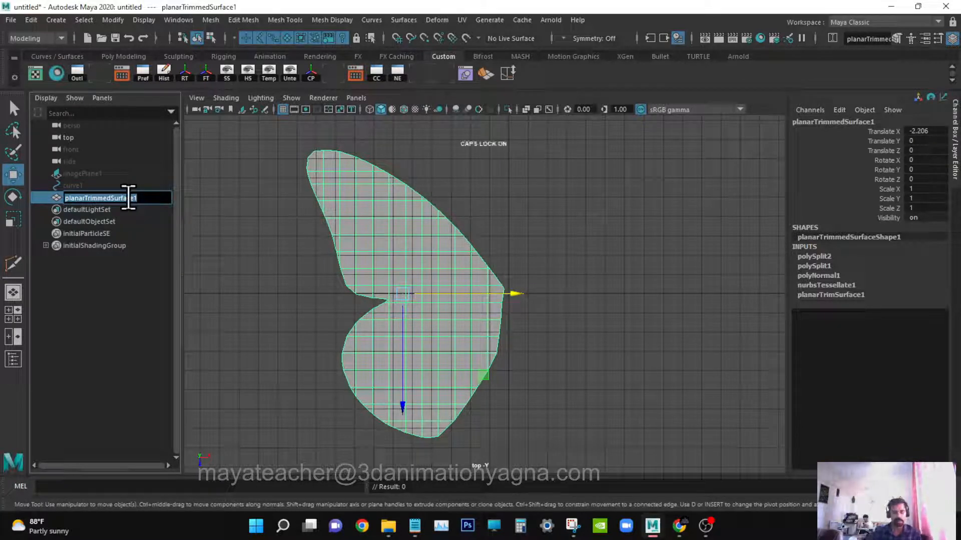
pyautogui.write('l')
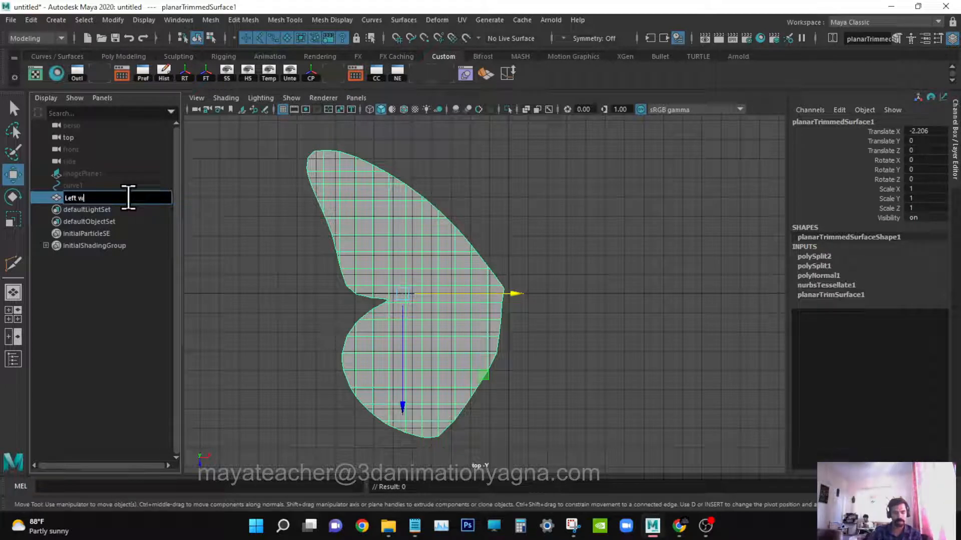
pyautogui.press('Return')
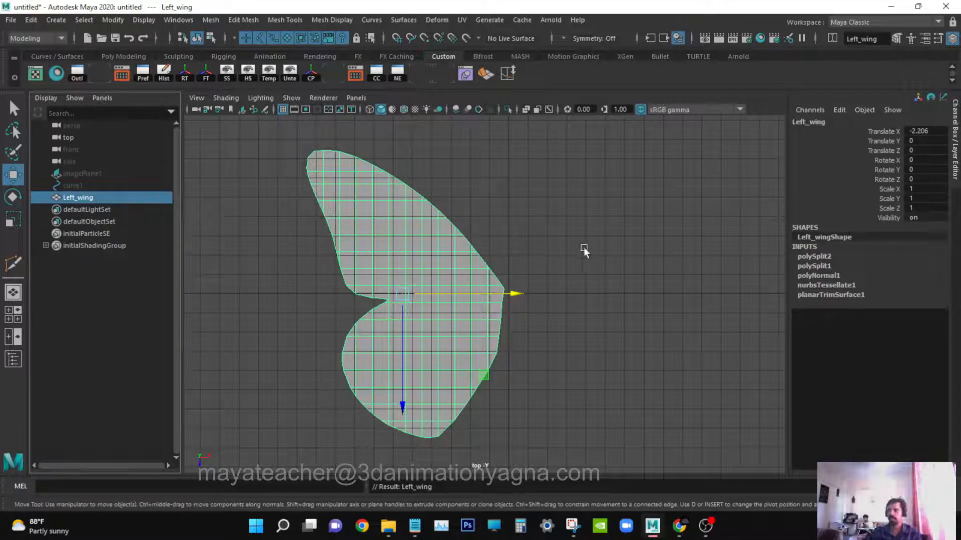
# Snap the wing's pivot to the grid origin at its inner edge.
pyautogui.keyDown('alt'); pyautogui.moveTo(579, 255); pyautogui.dragTo(565, 262, button='middle'); pyautogui.keyUp('alt')
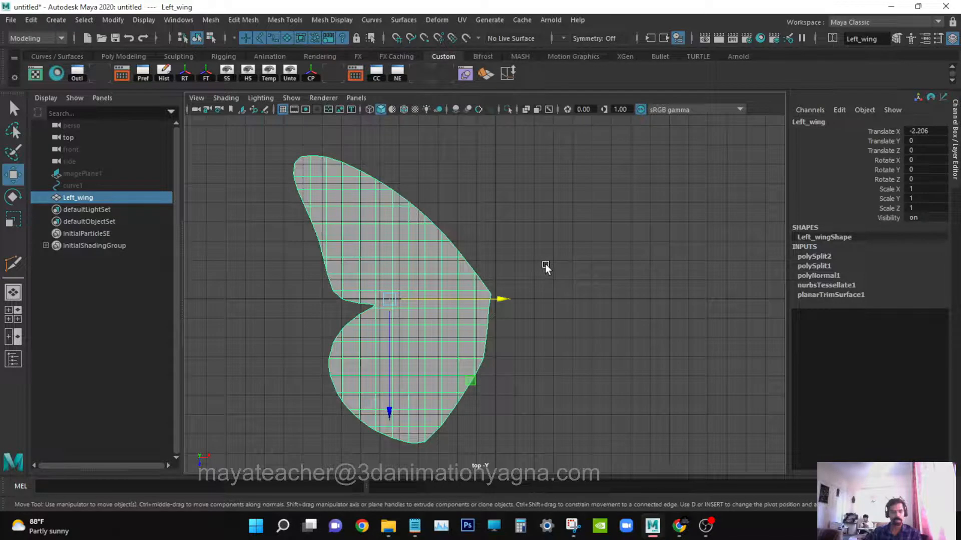
pyautogui.press('d')
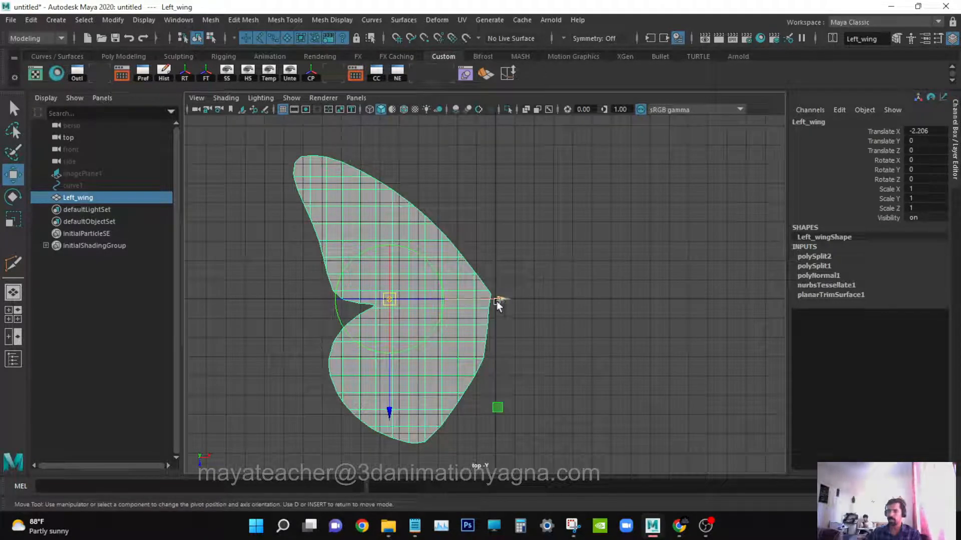
pyautogui.moveTo(497, 302); pyautogui.dragTo(629, 355)
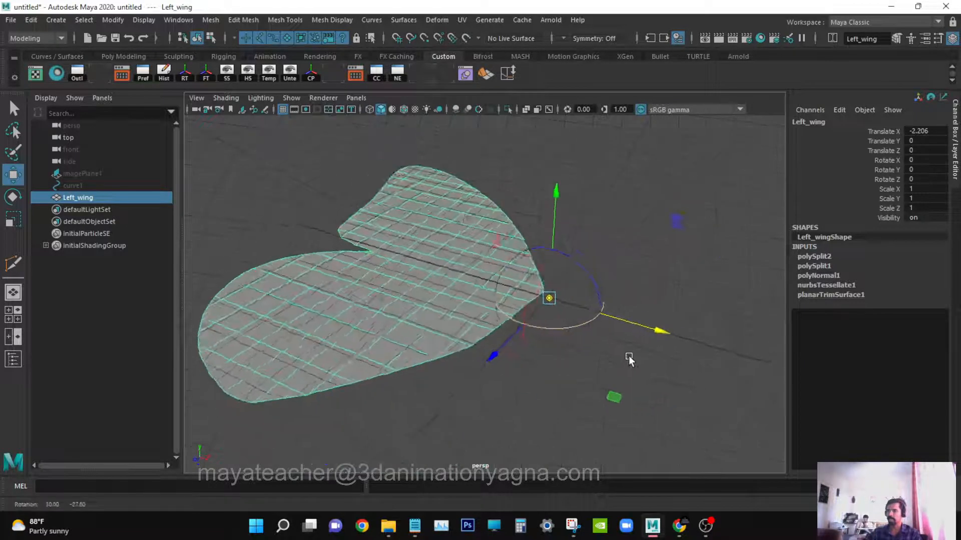
pyautogui.scroll(6, 628, 356)
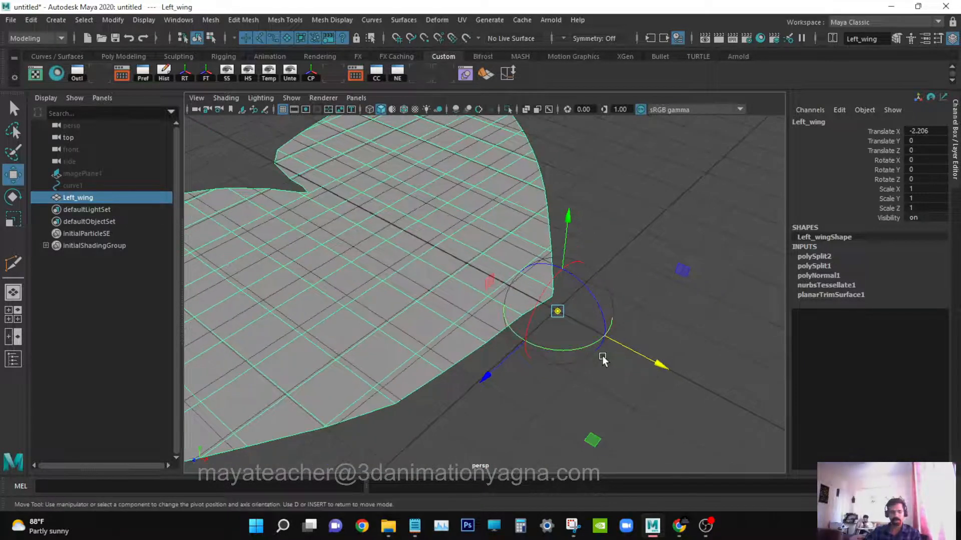
pyautogui.press('x')
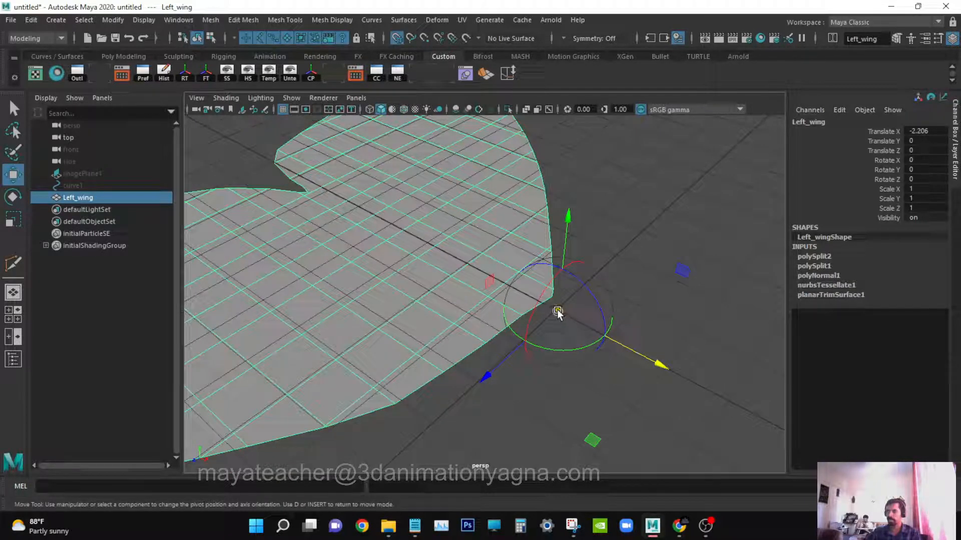
pyautogui.moveTo(558, 311); pyautogui.dragTo(558, 304)
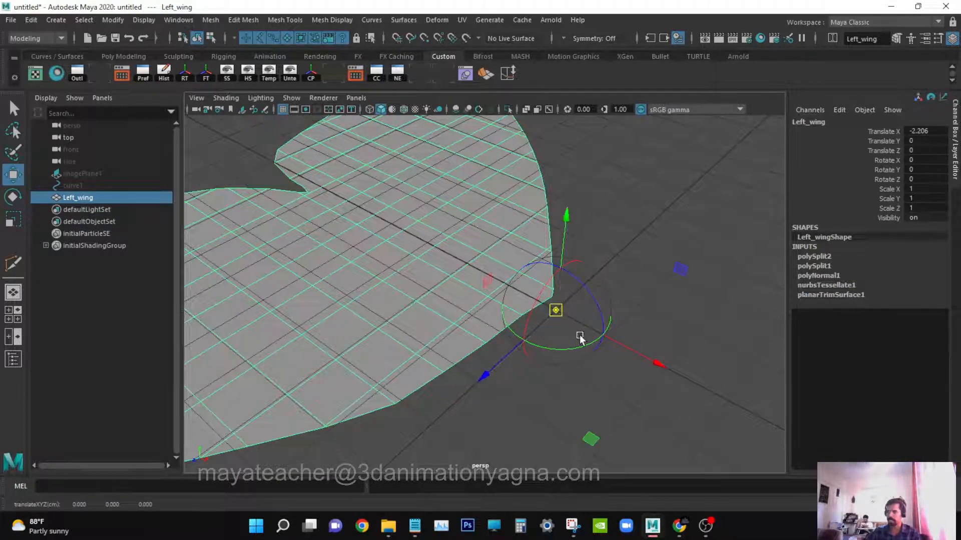
pyautogui.press('Insert')
pyautogui.scroll(-4, 531, 357)
pyautogui.keyDown('alt'); pyautogui.moveTo(531, 356); pyautogui.dragTo(581, 348); pyautogui.keyUp('alt')
pyautogui.scroll(-5, 575, 326)
pyautogui.scroll(2, 564, 327)
pyautogui.press('q')
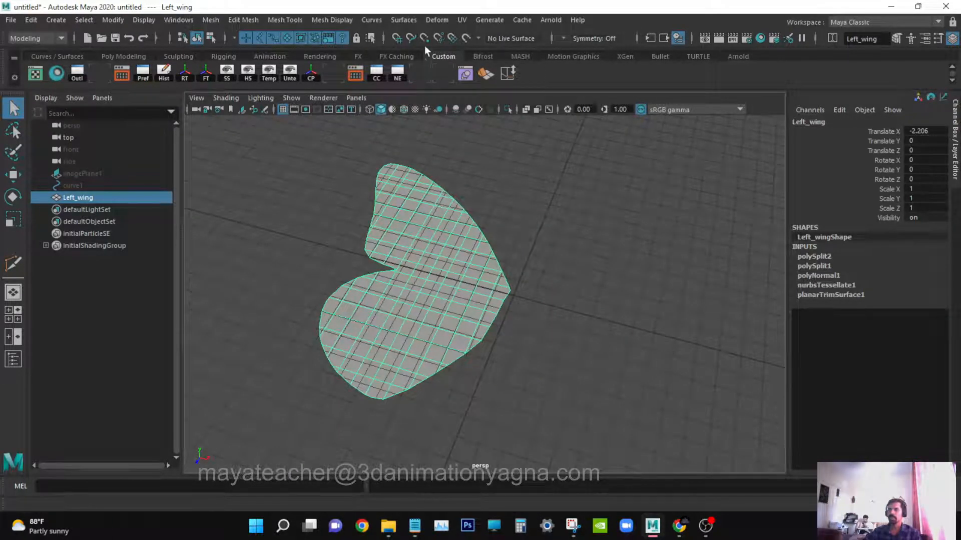
# Apply a planar UV projection to the wing from the Y axis.
pyautogui.click(465, 20)
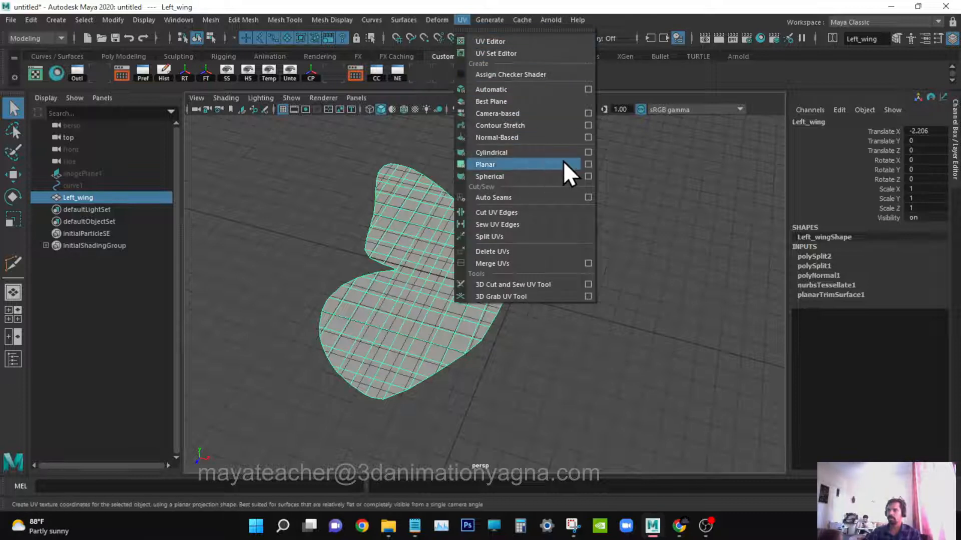
pyautogui.click(588, 165)
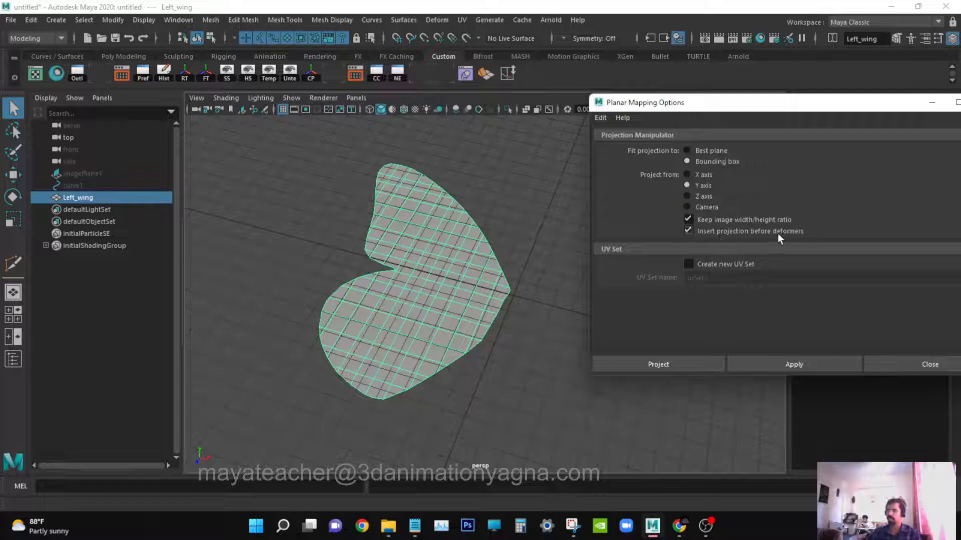
pyautogui.click(672, 361)
pyautogui.keyDown('alt'); pyautogui.moveTo(687, 337); pyautogui.dragTo(609, 298); pyautogui.keyUp('alt')
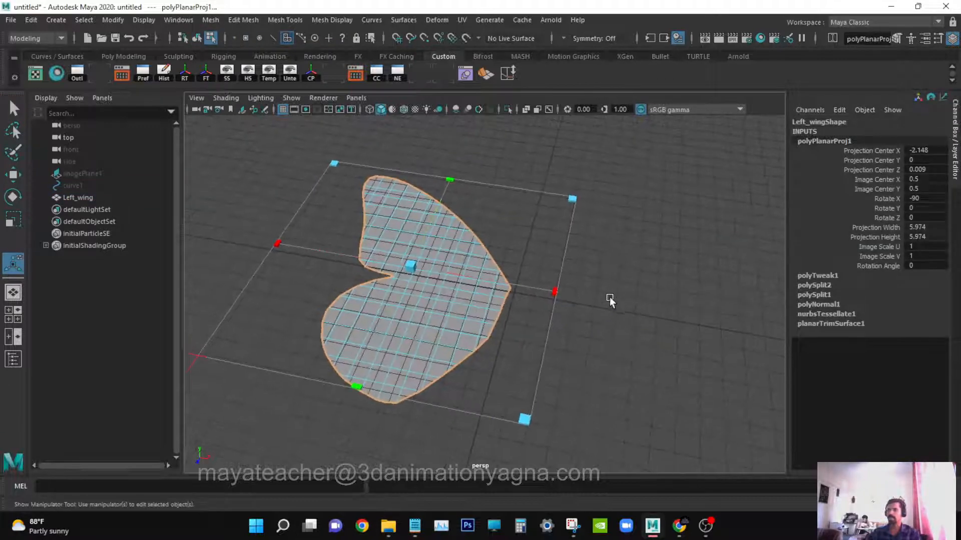
# Assign a new Blinn material to the wing.
pyautogui.press('q')
pyautogui.press('F8')
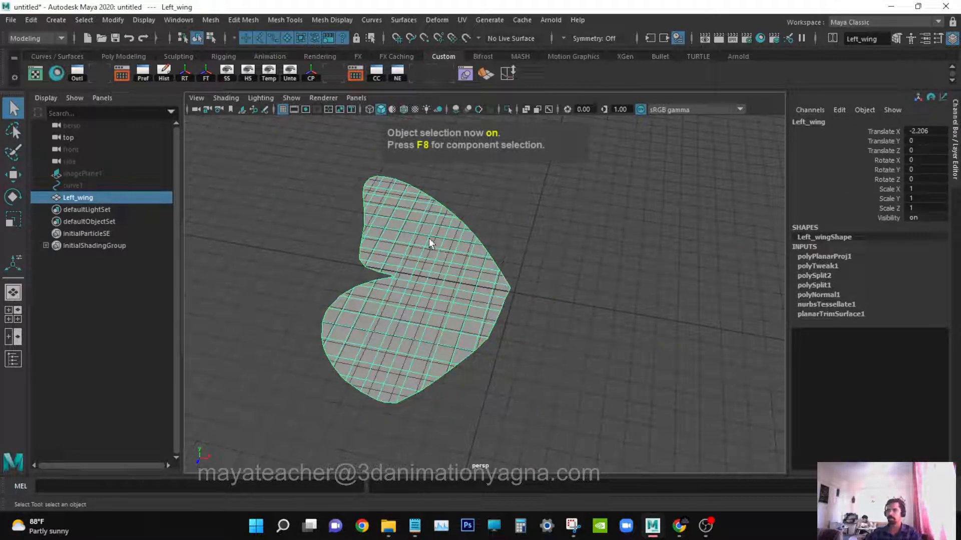
pyautogui.moveTo(429, 241); pyautogui.dragTo(418, 502, button='right')
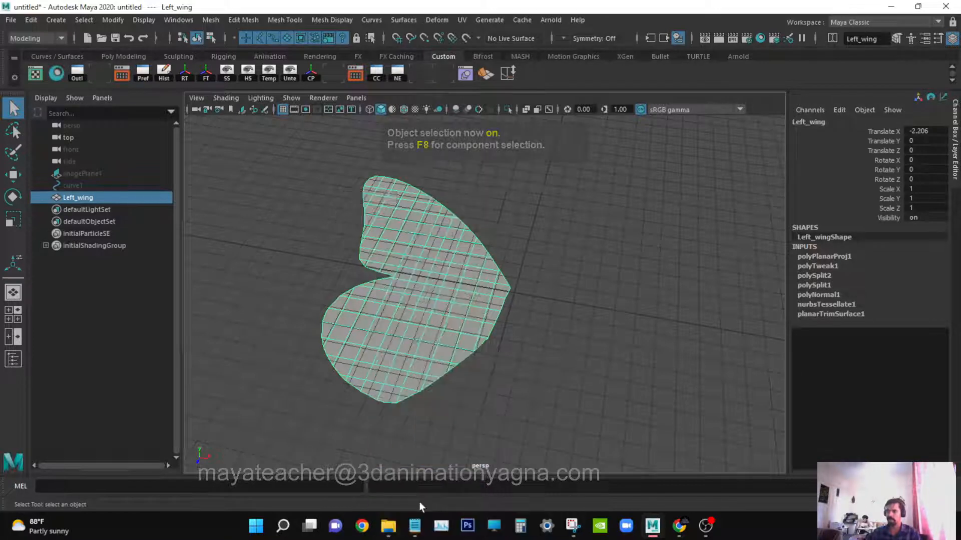
pyautogui.moveTo(820, 126); pyautogui.dragTo(657, 104)
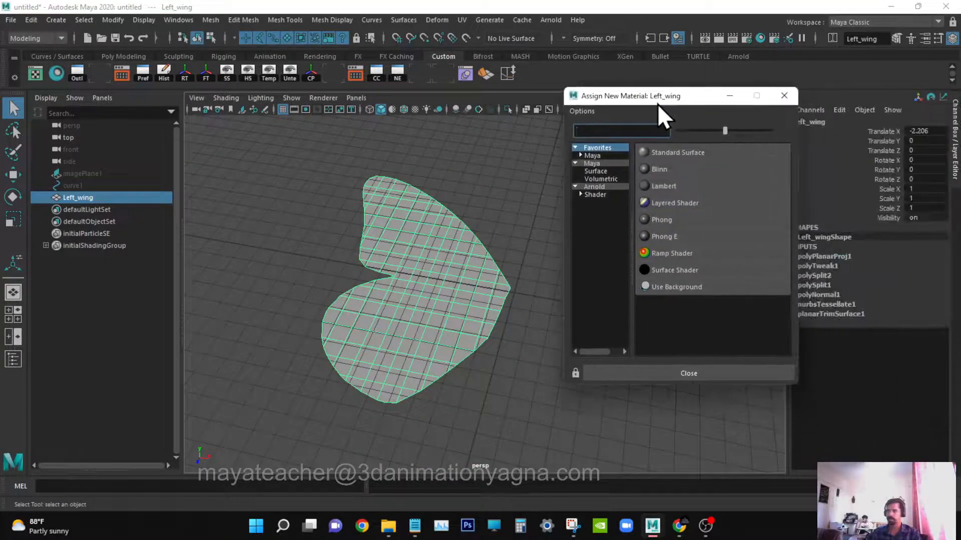
pyautogui.click(603, 164)
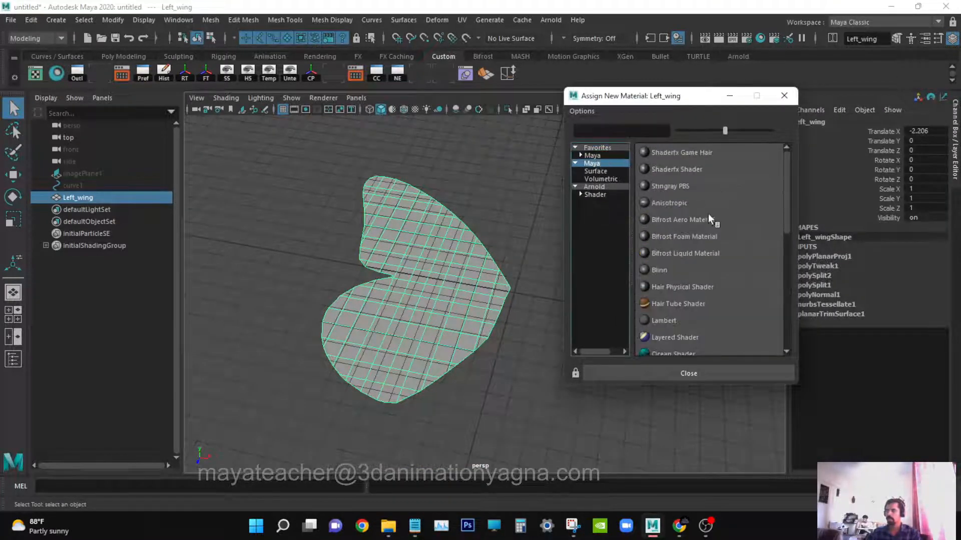
pyautogui.click(669, 272)
# Rename the new Blinn material as wing_shdr.
pyautogui.moveTo(817, 148); pyautogui.dragTo(746, 148)
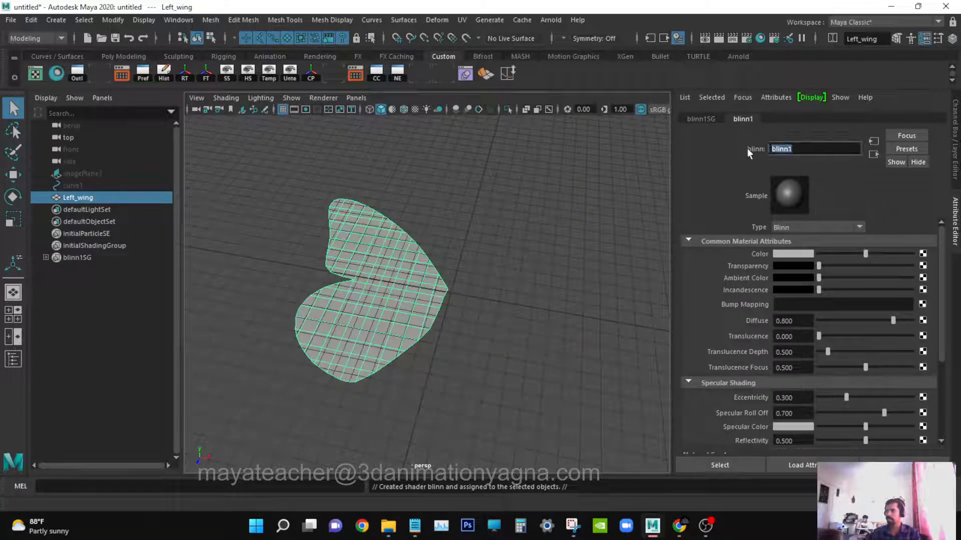
pyautogui.write('wing_shdr')
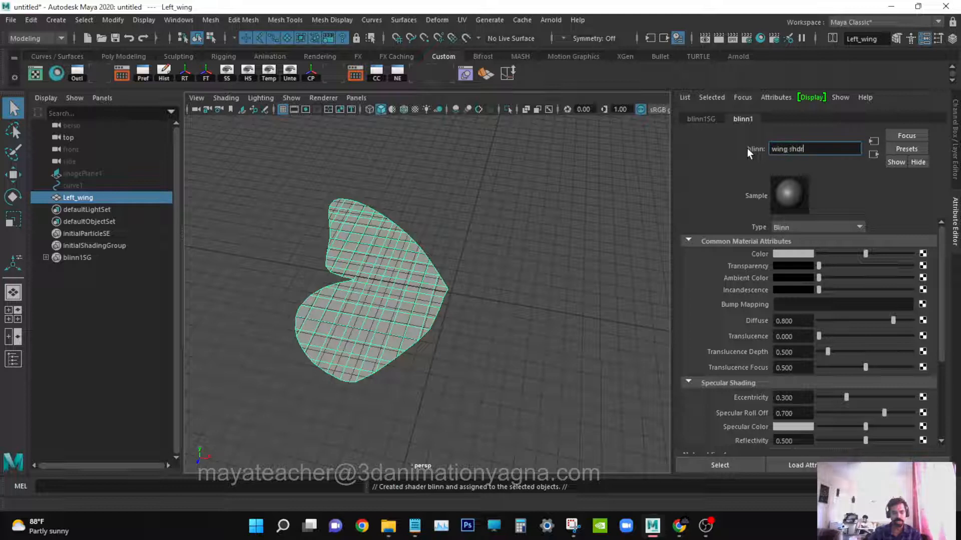
pyautogui.press('Return')
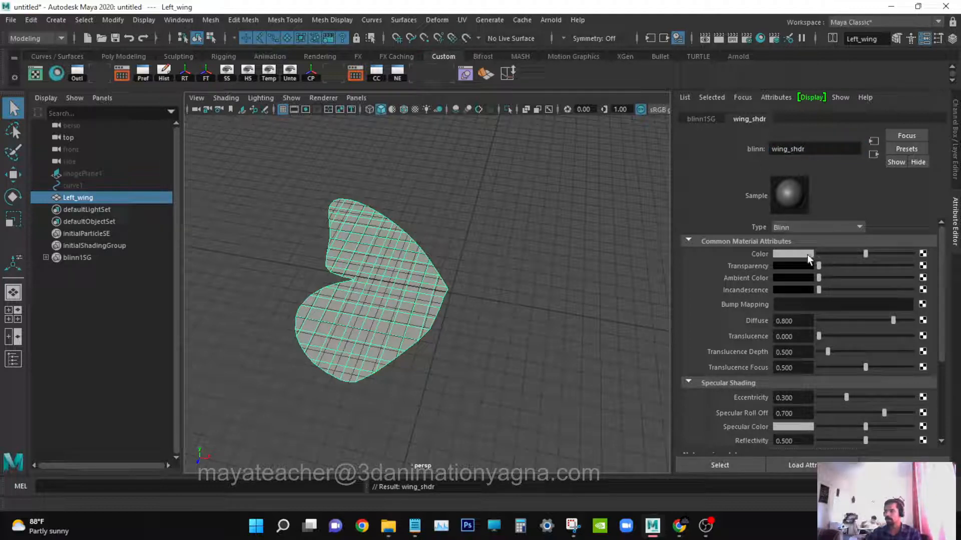
# Set wing_shdr's Diffuse to 1 and lower its translucence focus, eccentricity, specular roll off, specular color and reflectivity to 0.
pyautogui.moveTo(894, 320)
pyautogui.mouseDown()
pyautogui.moveTo(879, 321)
pyautogui.moveTo(913, 320)
pyautogui.mouseUp()
pyautogui.moveTo(859, 367); pyautogui.dragTo(816, 363)
pyautogui.scroll(-2, 859, 377)
pyautogui.moveTo(884, 377); pyautogui.dragTo(792, 378)
pyautogui.moveTo(847, 391); pyautogui.dragTo(783, 404)
pyautogui.scroll(2, 851, 283)
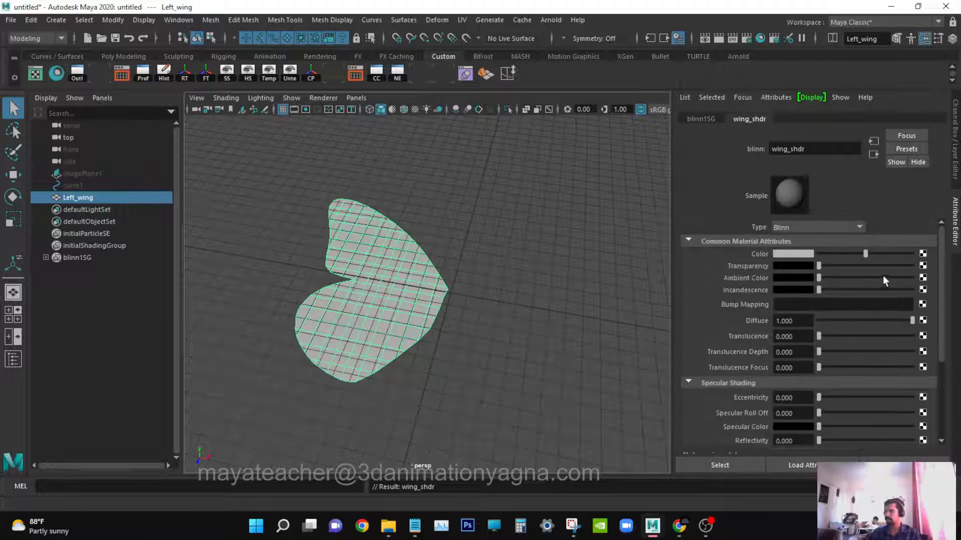
# Connect a File texture to the shader's Color and load the image butterfly_wing.jpg.
pyautogui.click(924, 254)
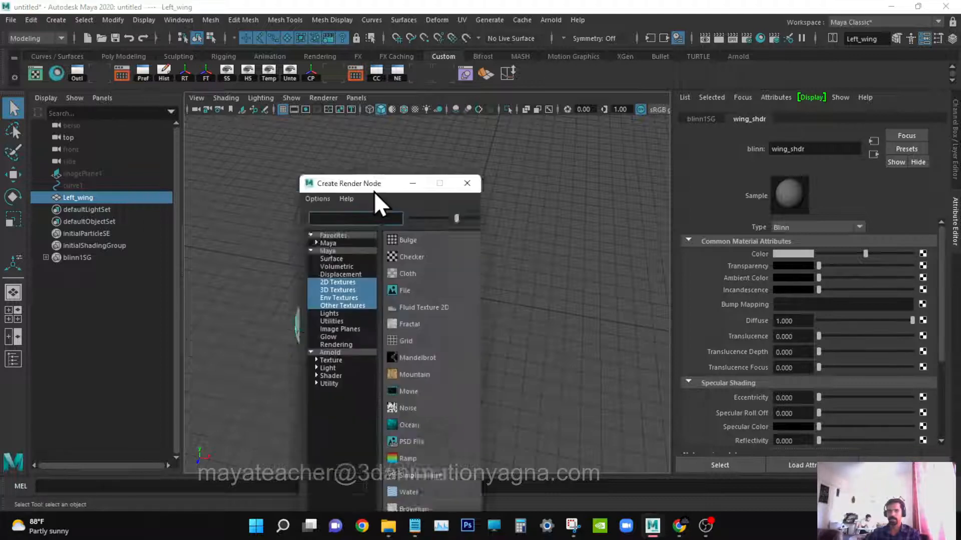
pyautogui.moveTo(374, 192); pyautogui.dragTo(742, 107)
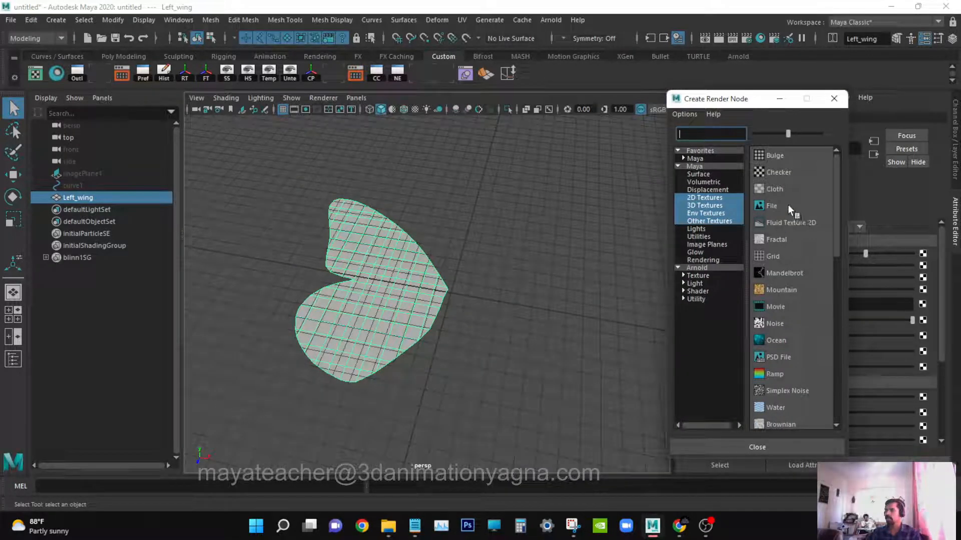
pyautogui.click(788, 206)
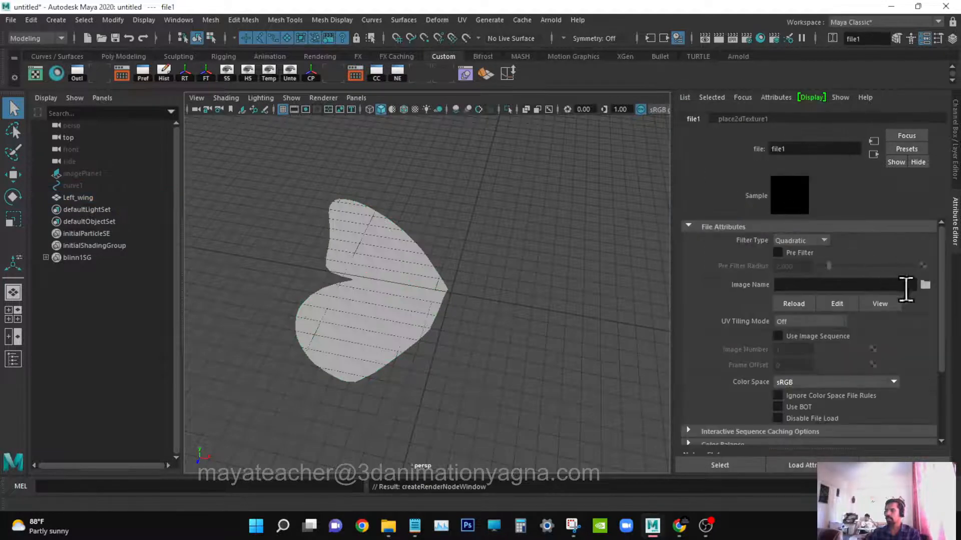
pyautogui.click(924, 285)
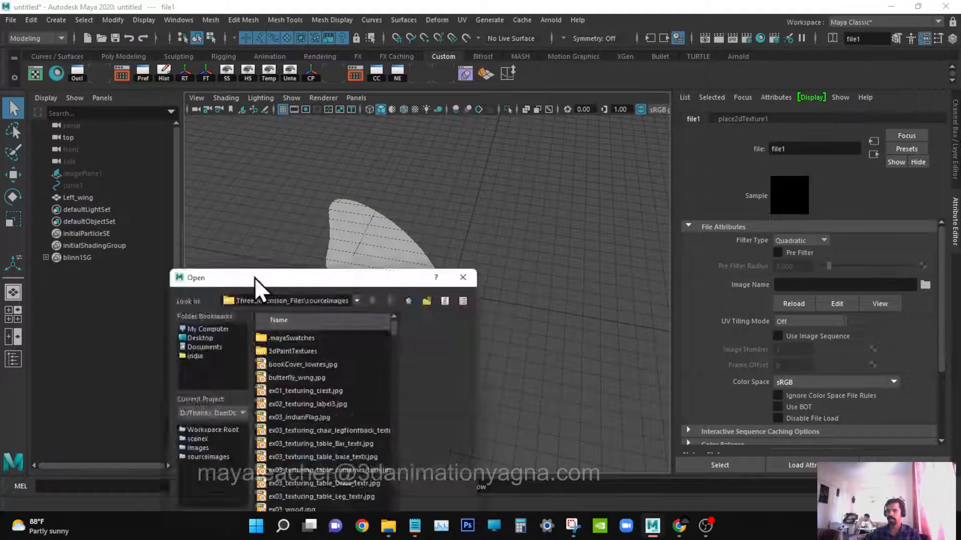
pyautogui.moveTo(256, 277); pyautogui.dragTo(590, 109)
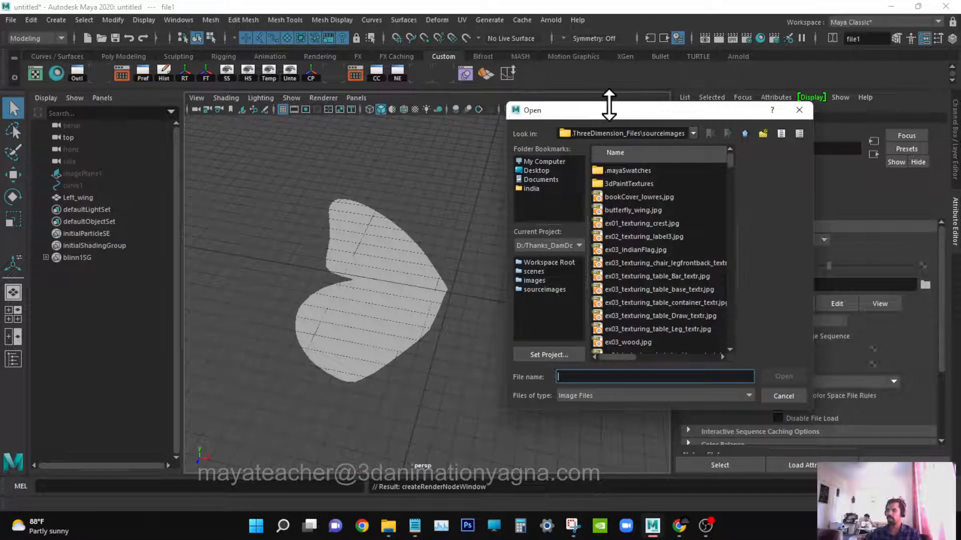
pyautogui.click(635, 210)
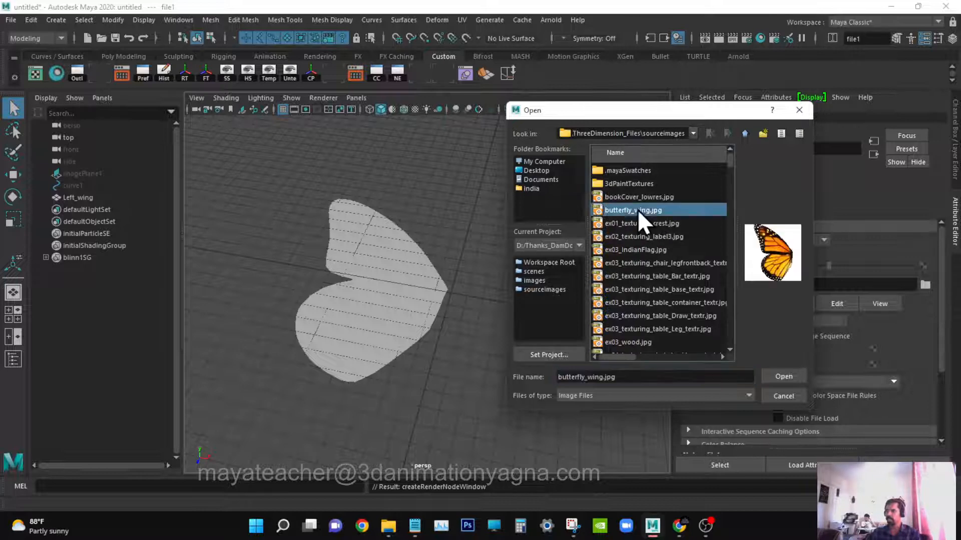
pyautogui.click(785, 375)
# Select the wing and switch the viewport to textured shaded display.
pyautogui.keyDown('alt'); pyautogui.moveTo(437, 312); pyautogui.dragTo(498, 316); pyautogui.keyUp('alt')
pyautogui.click(426, 299)
pyautogui.press('6')
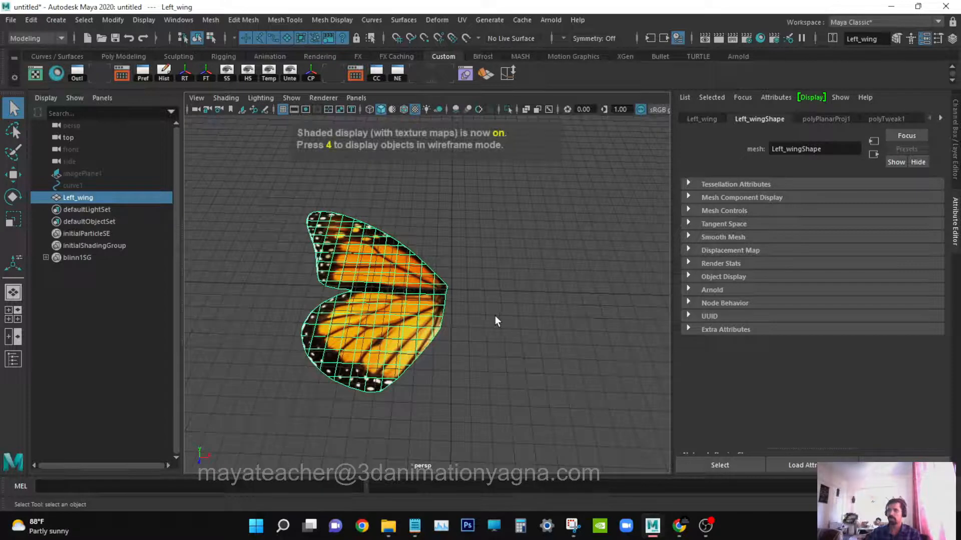
pyautogui.click(926, 43)
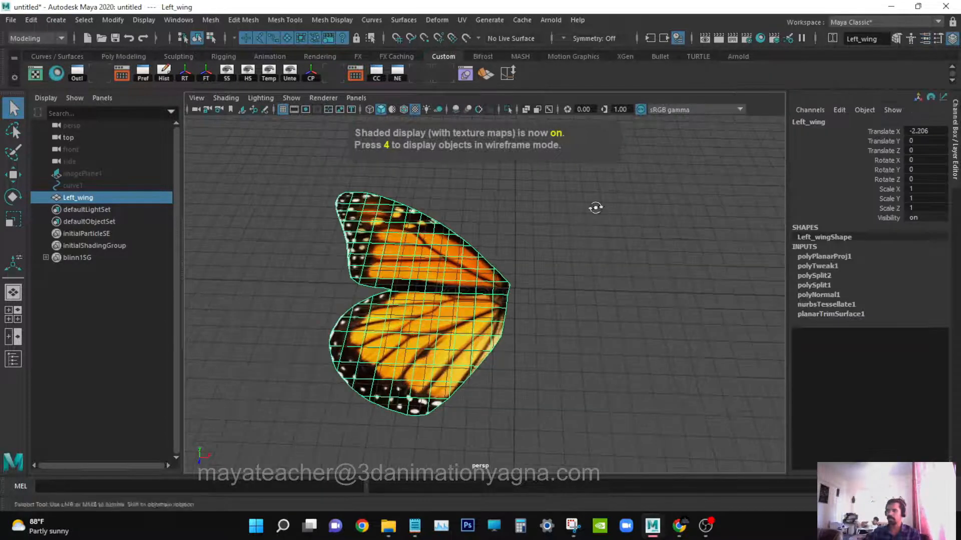
pyautogui.keyDown('alt'); pyautogui.moveTo(594, 208); pyautogui.dragTo(538, 333); pyautogui.keyUp('alt')
pyautogui.press('w')
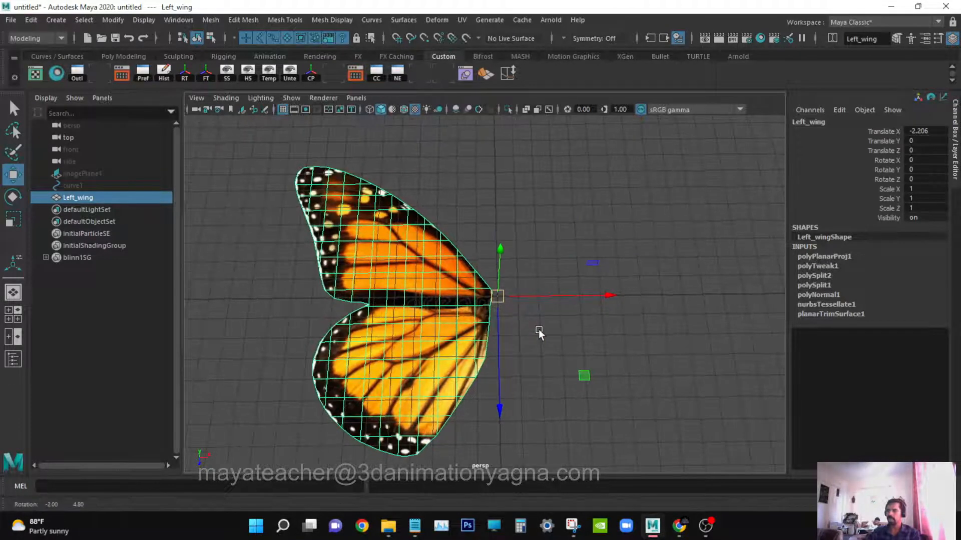
# Duplicate the wing and rename the copy as Right_wing.
pyautogui.hotkey('ctrl', 'd')
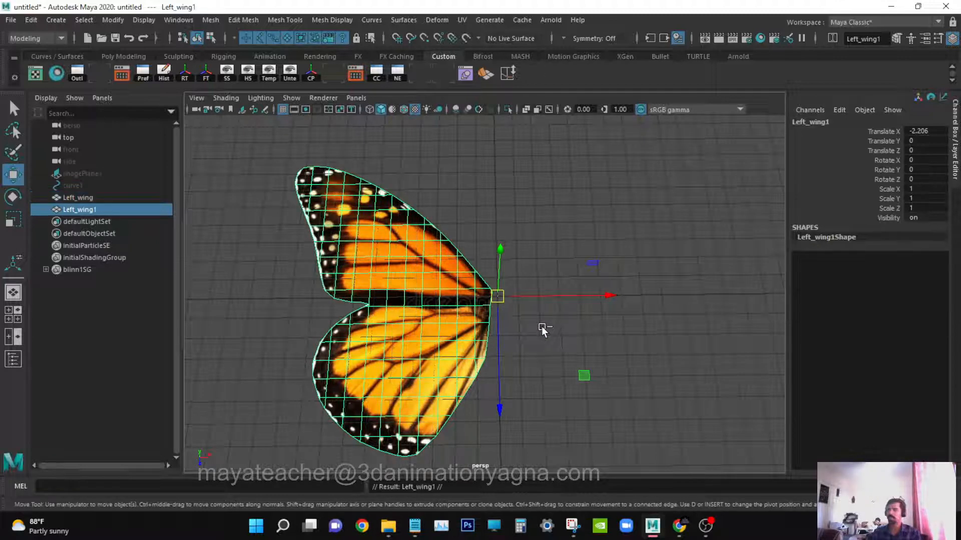
pyautogui.doubleClick(111, 209)
pyautogui.moveTo(107, 209); pyautogui.dragTo(68, 209)
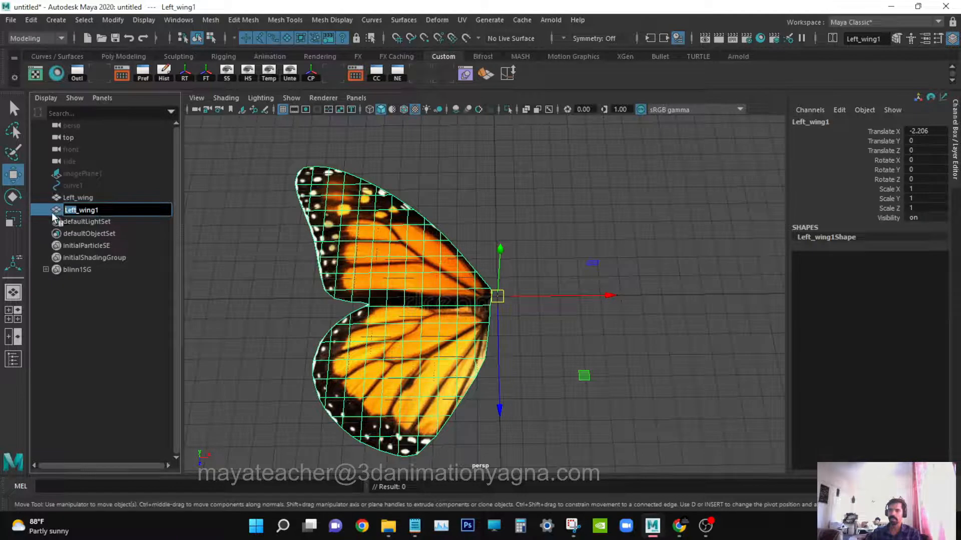
pyautogui.write('Right')
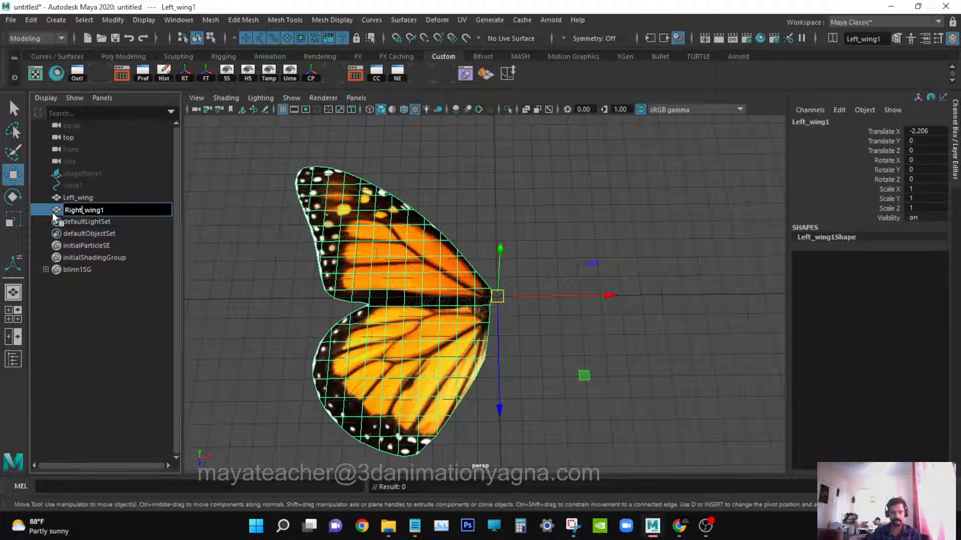
pyautogui.click(116, 211)
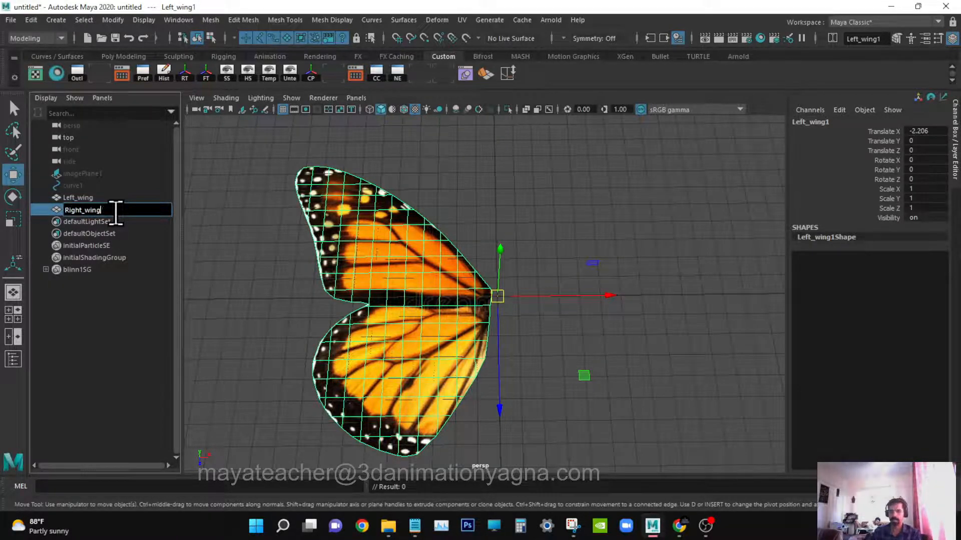
pyautogui.press('Return')
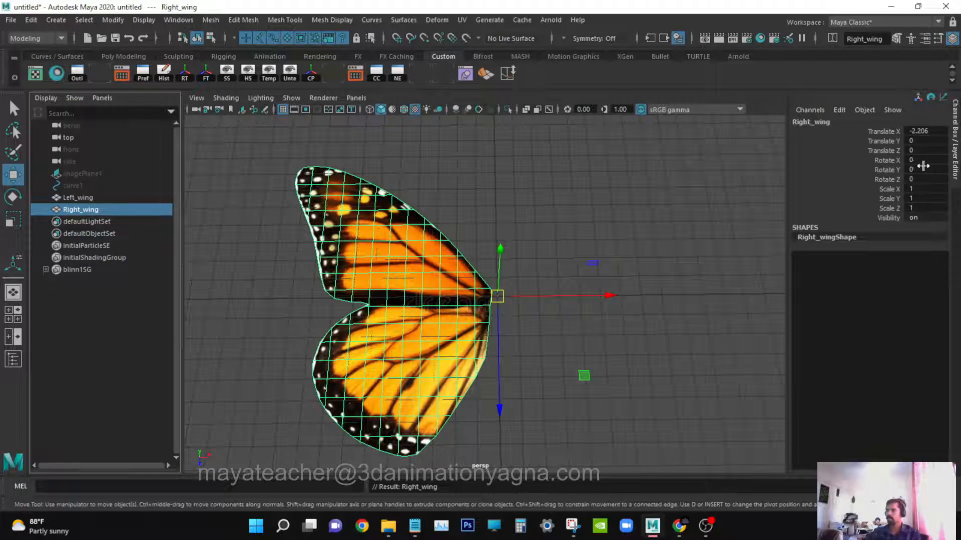
# Mirror Right_wing by setting its Scale X to -1.
pyautogui.doubleClick(924, 190)
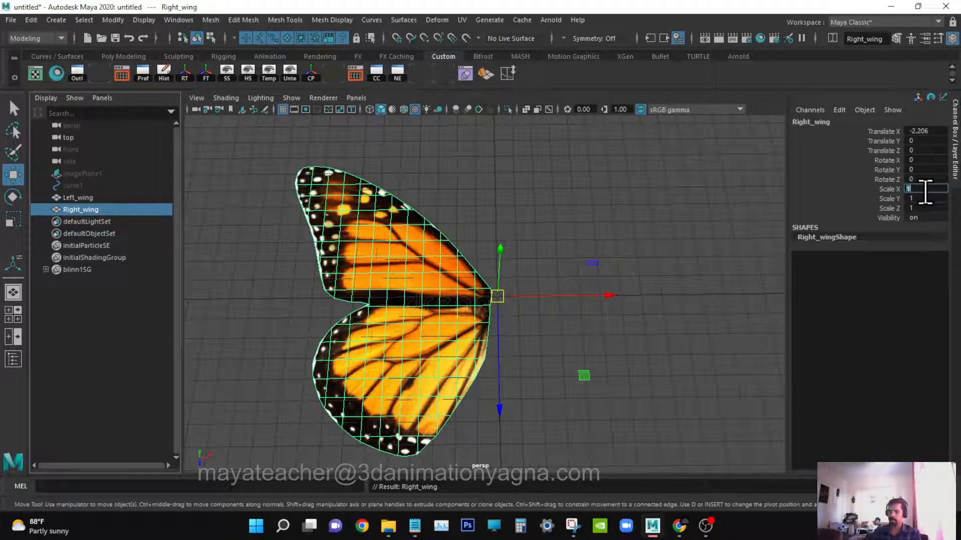
pyautogui.write('-1')
pyautogui.press('Return')
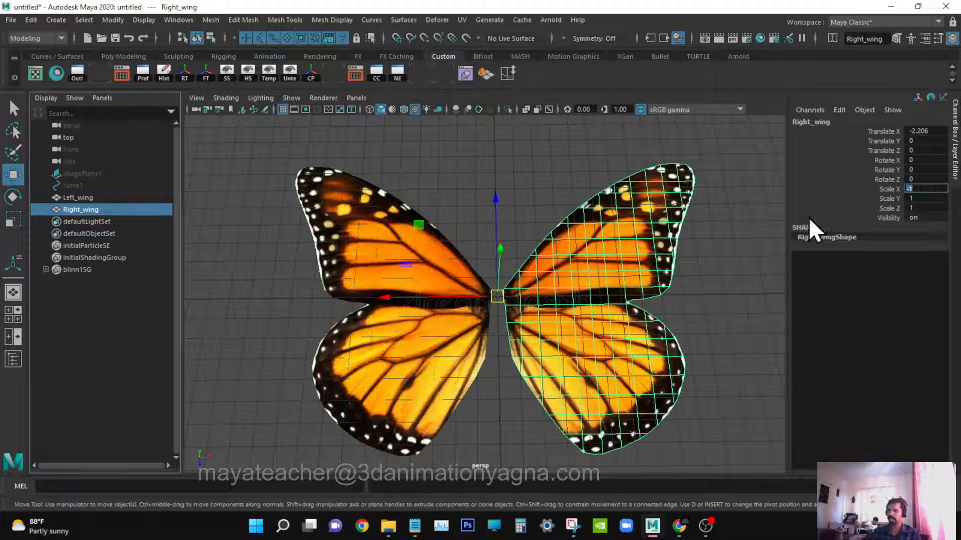
# Create a NURBS sphere at the origin for the butterfly body, viewed from the top.
pyautogui.keyDown('alt'); pyautogui.moveTo(555, 325); pyautogui.dragTo(476, 214); pyautogui.keyUp('alt')
pyautogui.press('q')
pyautogui.click(516, 211)
pyautogui.press('space')
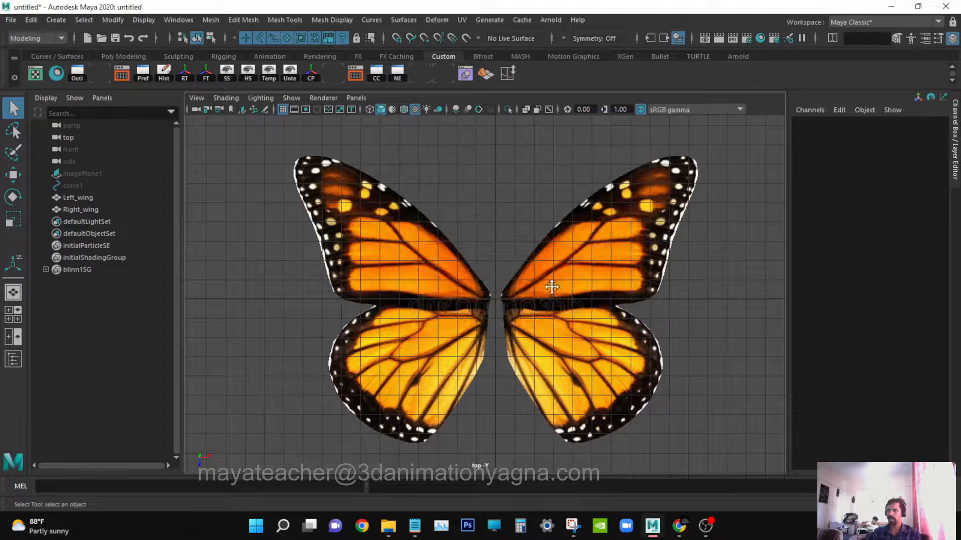
pyautogui.keyDown('alt'); pyautogui.moveTo(551, 286); pyautogui.dragTo(499, 389, button='right'); pyautogui.keyUp('alt')
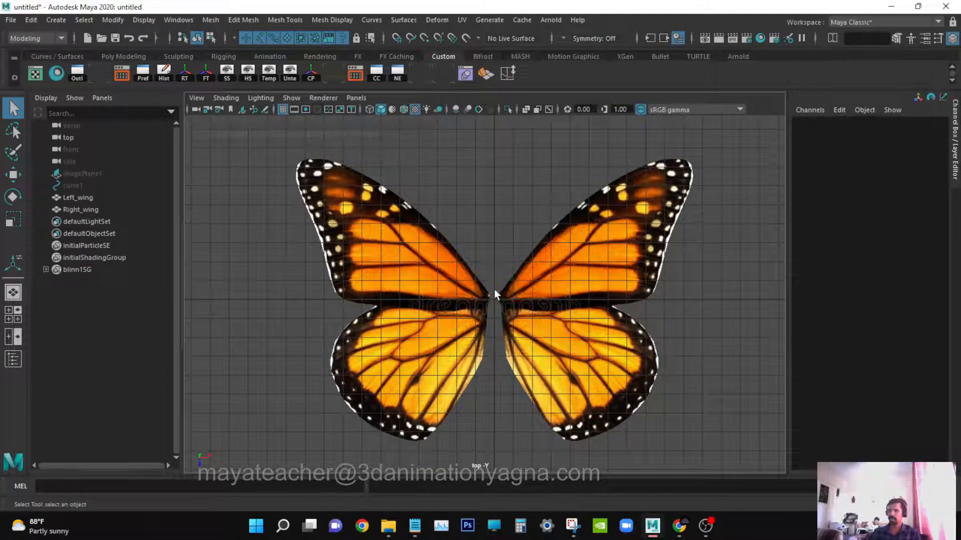
pyautogui.keyDown('alt'); pyautogui.moveTo(515, 365); pyautogui.dragTo(513, 368, button='middle'); pyautogui.keyUp('alt')
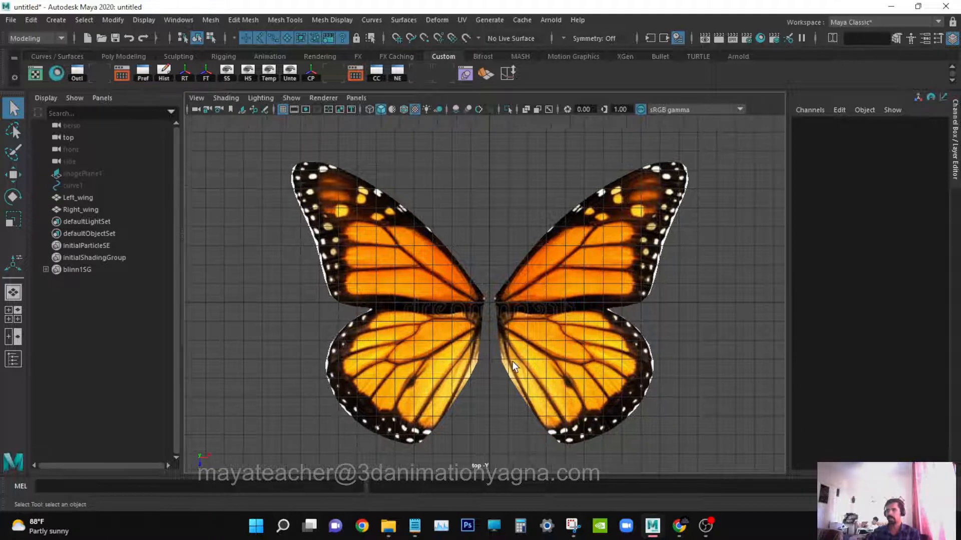
pyautogui.click(59, 22)
pyautogui.moveTo(82, 52)
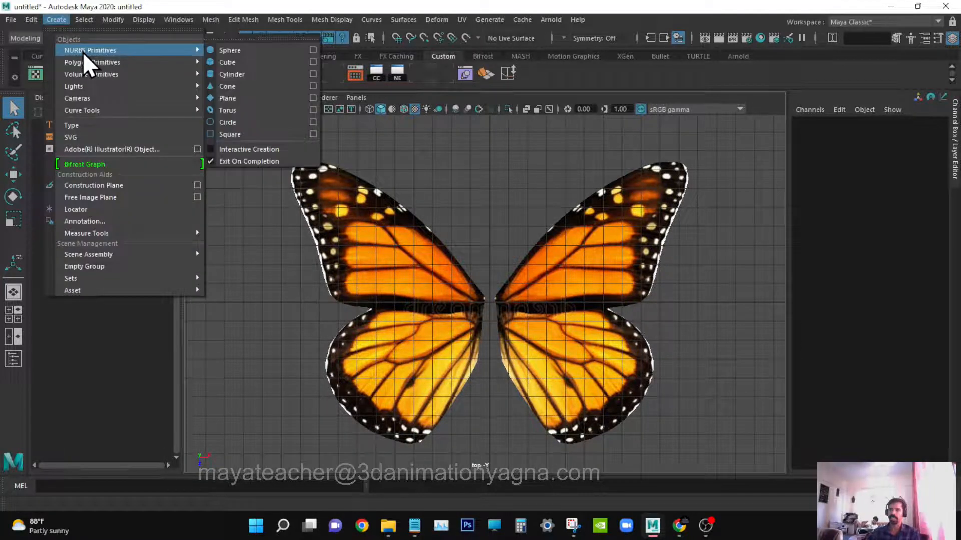
pyautogui.click(251, 52)
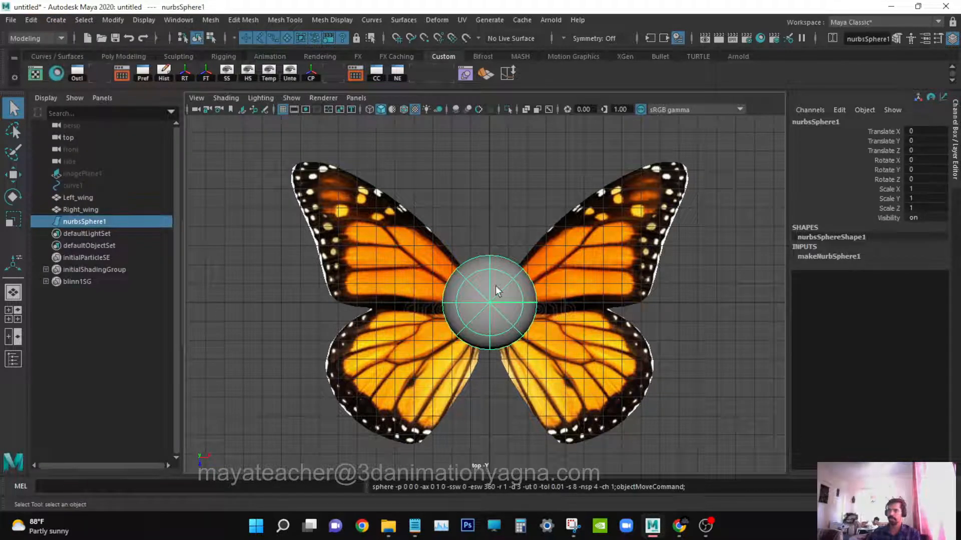
# Rotate the sphere 90 degrees about X.
pyautogui.press('e')
pyautogui.moveTo(496, 257); pyautogui.dragTo(495, 292)
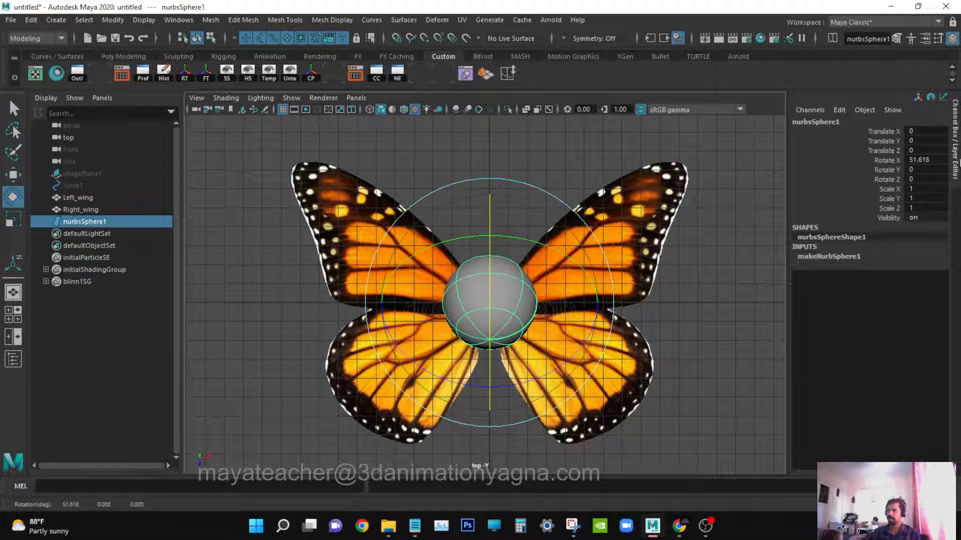
pyautogui.click(935, 159)
pyautogui.write('90')
pyautogui.press('Return')
pyautogui.press('w')
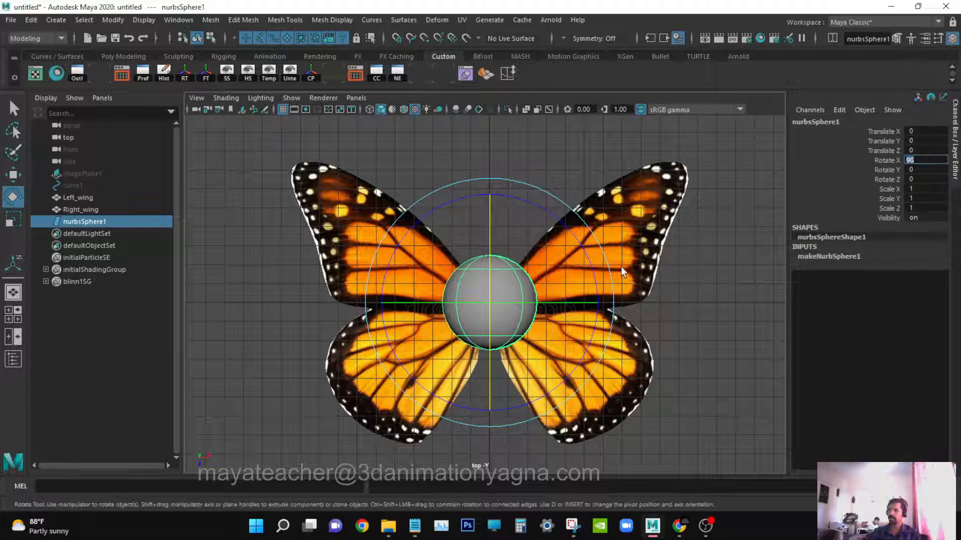
# Move the sphere down between the lower wings and scale it uniformly to about 0.34.
pyautogui.moveTo(485, 398); pyautogui.dragTo(494, 469)
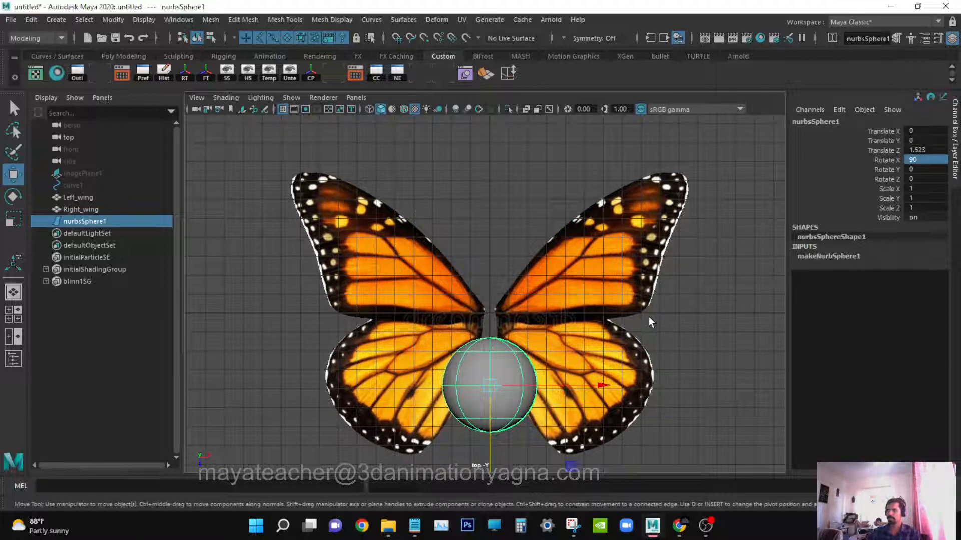
pyautogui.press('r')
pyautogui.moveTo(489, 384); pyautogui.dragTo(426, 399)
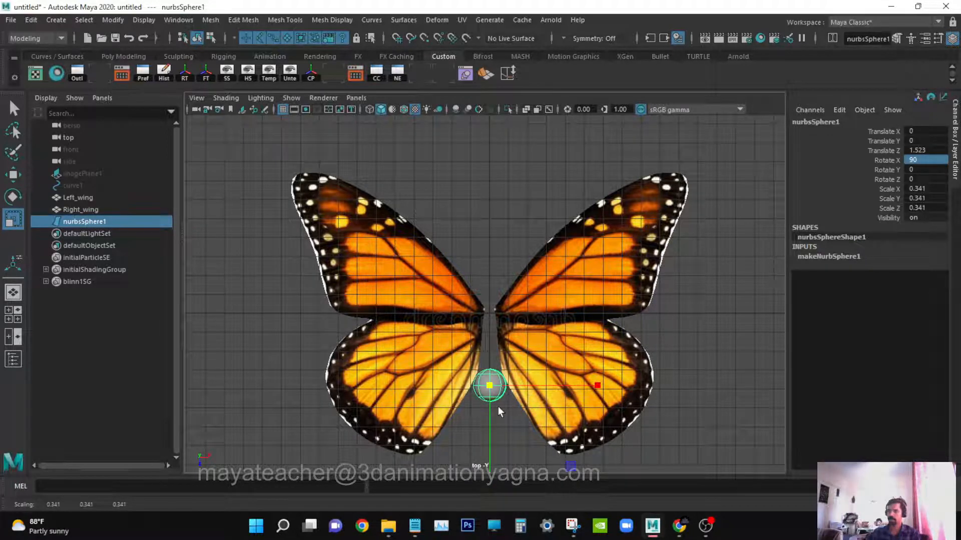
# Stretch the sphere lengthwise and set its Scale Y to 1.
pyautogui.keyDown('alt'); pyautogui.moveTo(535, 370); pyautogui.dragTo(537, 304, button='middle'); pyautogui.keyUp('alt')
pyautogui.moveTo(491, 388); pyautogui.dragTo(493, 403)
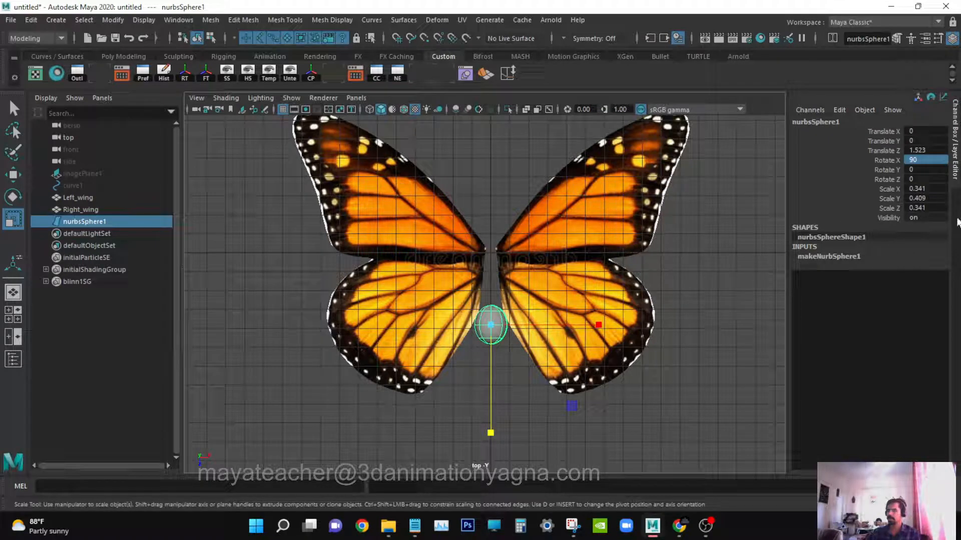
pyautogui.doubleClick(937, 198)
pyautogui.write('1')
pyautogui.press('Return')
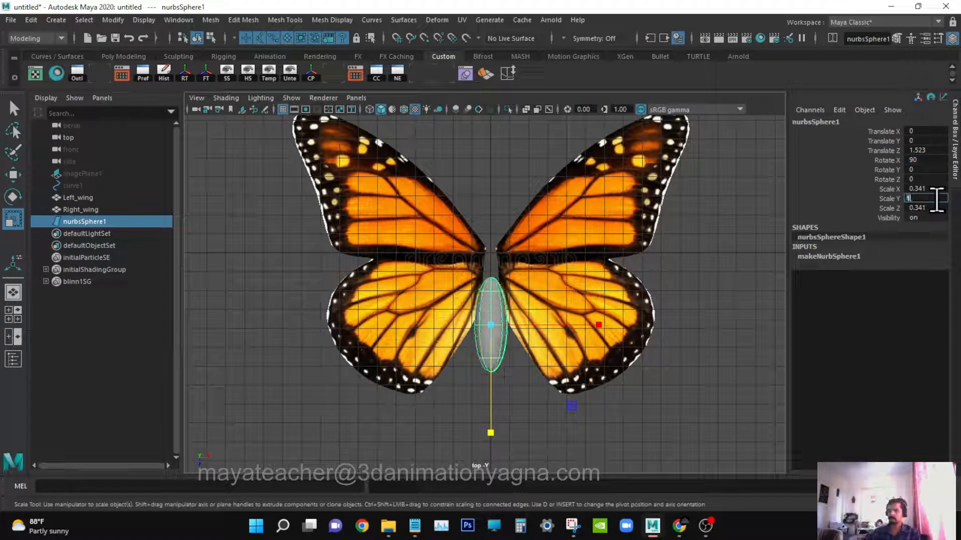
# Move the body up slightly and rescale it to about 0.26 wide and 0.75 long.
pyautogui.keyDown('alt'); pyautogui.moveTo(630, 203); pyautogui.dragTo(634, 209, button='middle'); pyautogui.keyUp('alt')
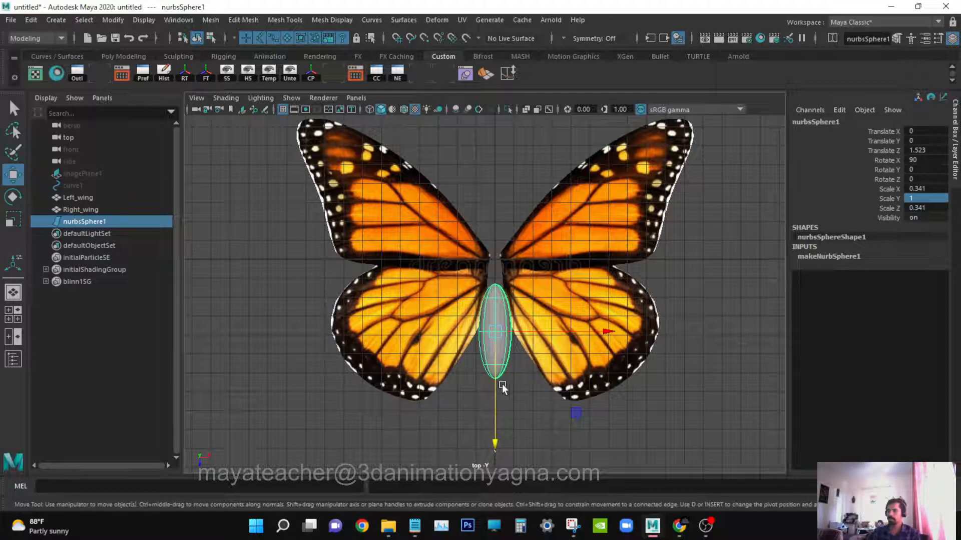
pyautogui.moveTo(495, 385); pyautogui.dragTo(495, 369)
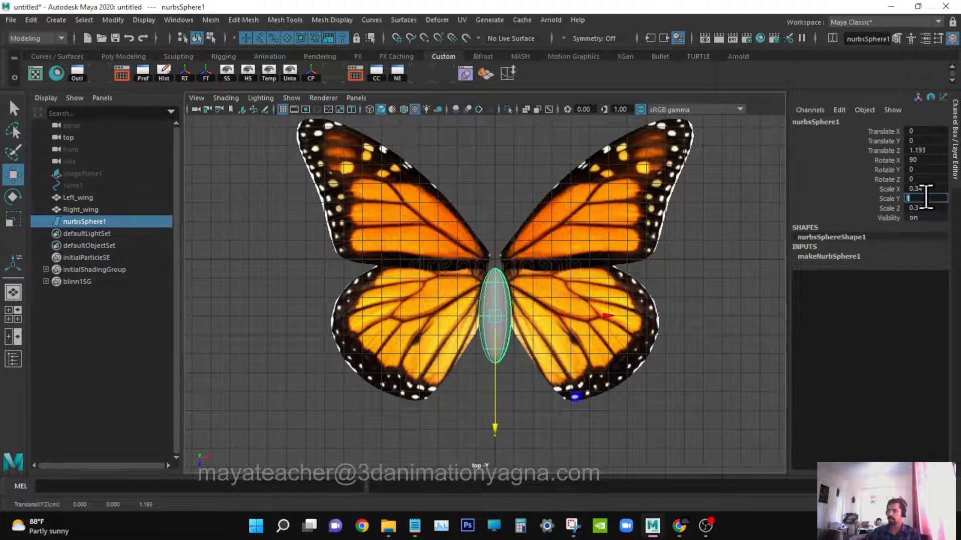
pyautogui.scroll(-1, 598, 236)
pyautogui.press('r')
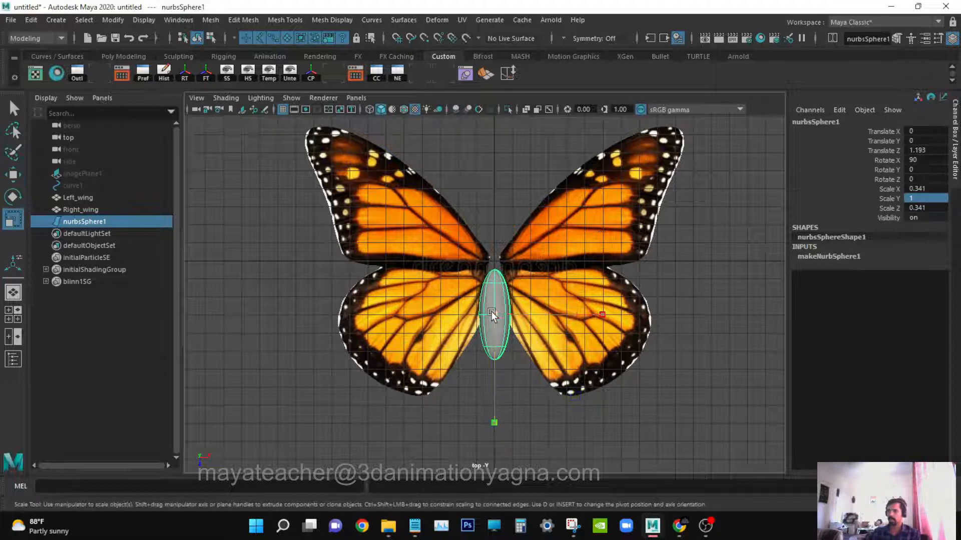
pyautogui.moveTo(494, 314); pyautogui.dragTo(479, 313)
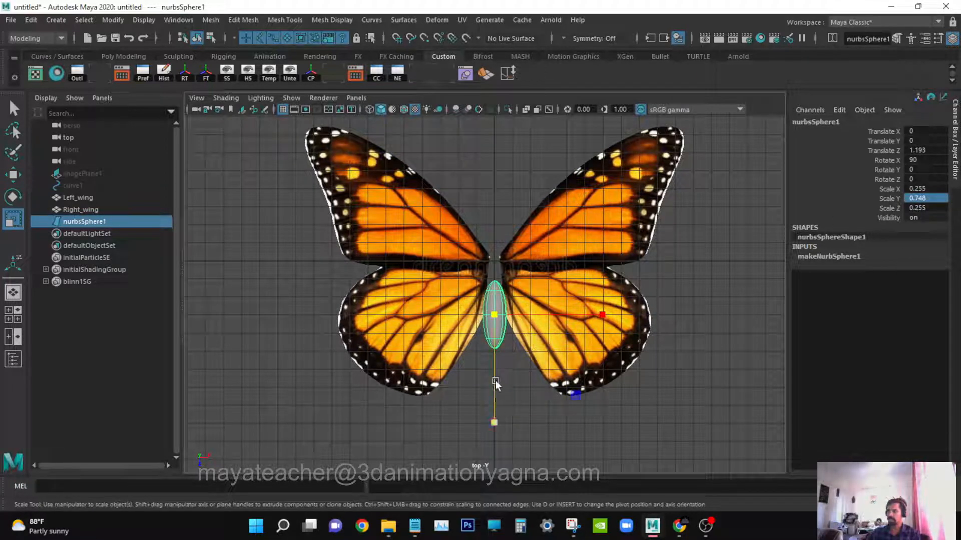
# Lengthen the body to a Scale Y of about 1.02, then duplicate it and shorten the copy to about 0.4 above it as the thorax.
pyautogui.moveTo(495, 380); pyautogui.dragTo(488, 410)
pyautogui.press('w')
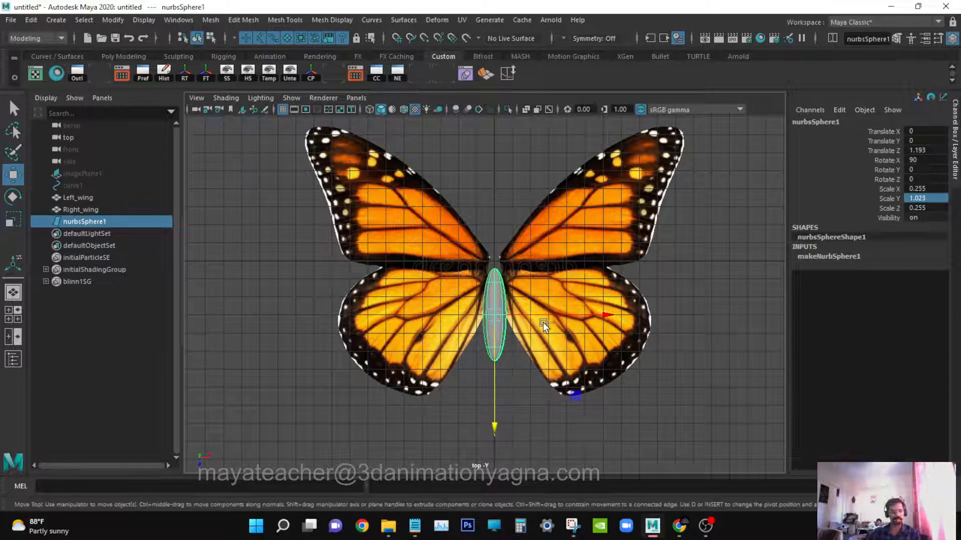
pyautogui.hotkey('ctrl', 'd')
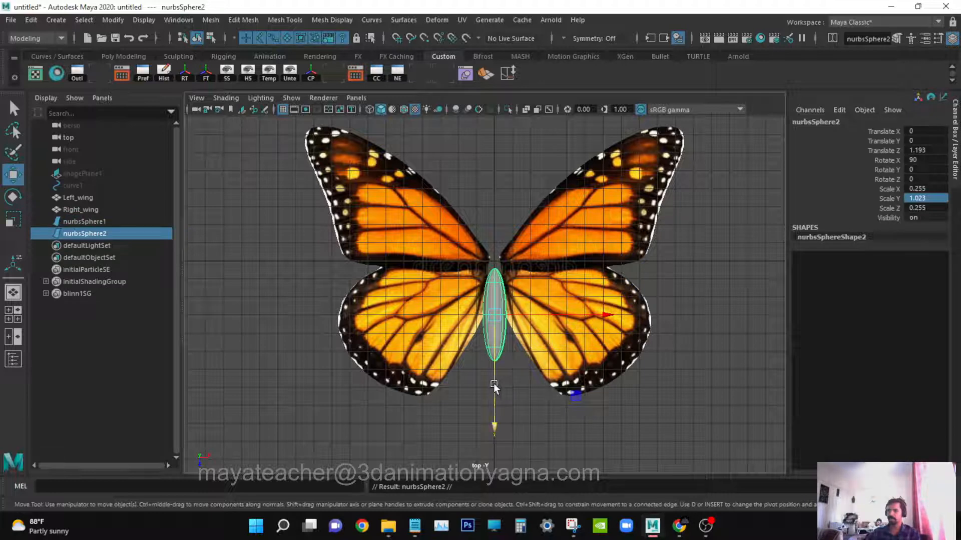
pyautogui.moveTo(493, 383); pyautogui.dragTo(497, 332)
pyautogui.press('r')
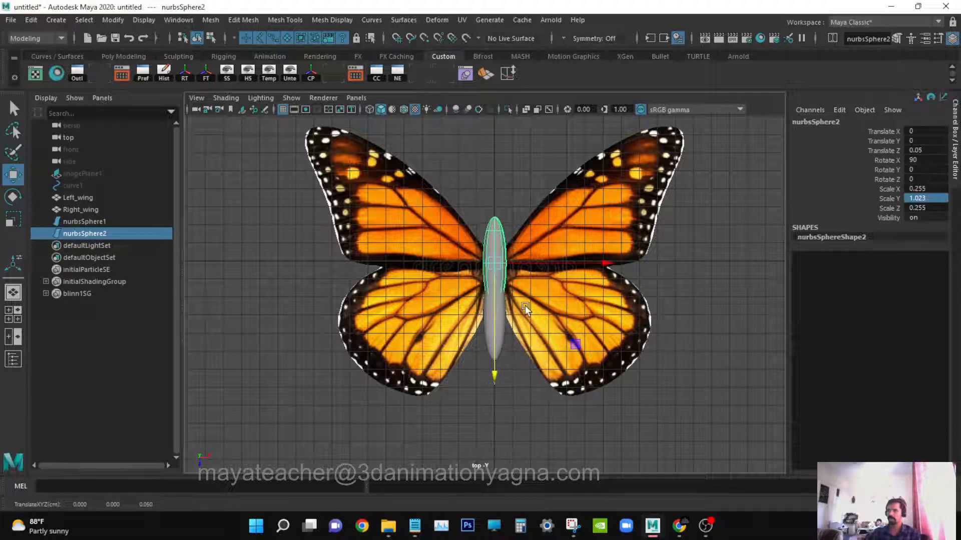
pyautogui.moveTo(492, 368); pyautogui.dragTo(491, 305)
pyautogui.press('w')
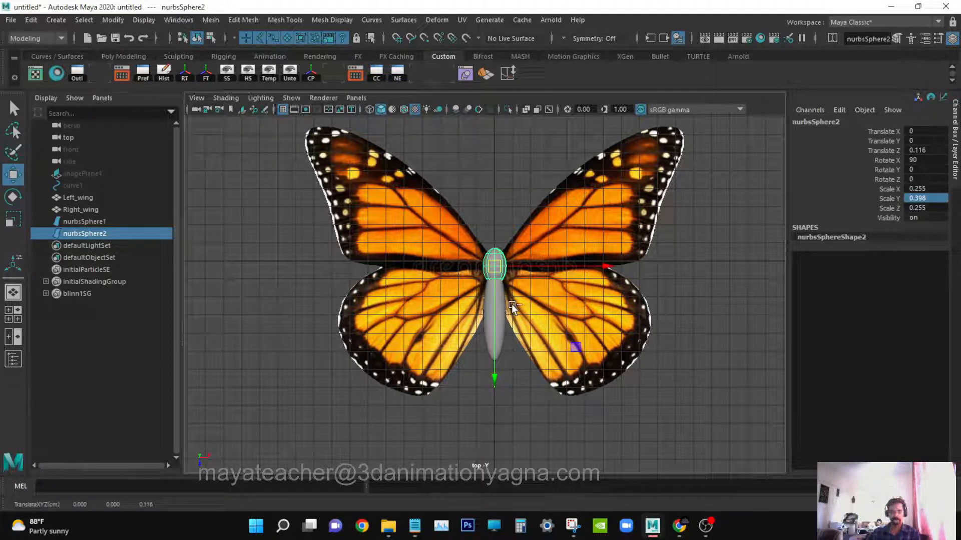
# Duplicate the thorax, move the copy above it and shrink it to about 0.19 as the head.
pyautogui.hotkey('ctrl', 'd')
pyautogui.moveTo(494, 329); pyautogui.dragTo(499, 306)
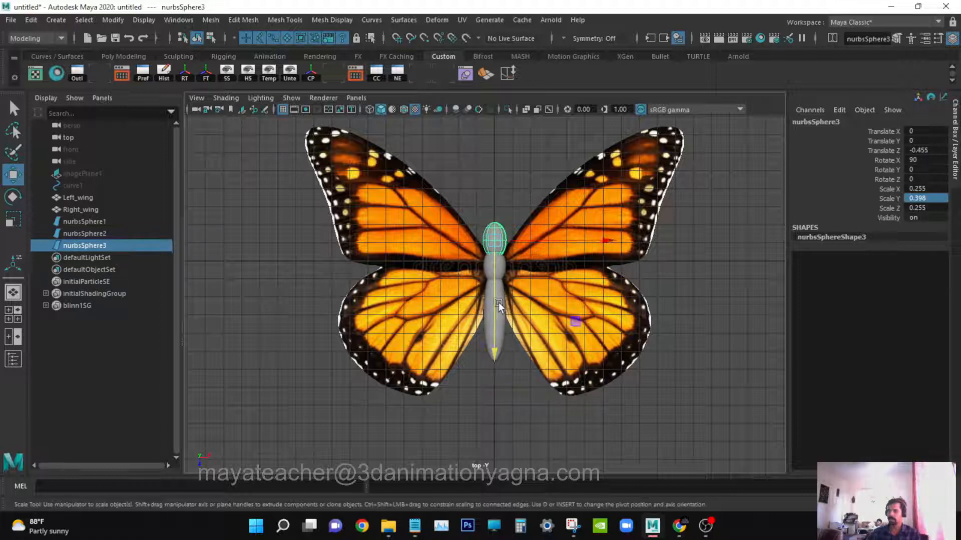
pyautogui.press('r')
pyautogui.moveTo(495, 240)
pyautogui.mouseDown()
pyautogui.moveTo(487, 244)
pyautogui.moveTo(501, 248)
pyautogui.mouseUp()
pyautogui.moveTo(494, 347); pyautogui.dragTo(495, 277)
pyautogui.press('w')
pyautogui.press('q')
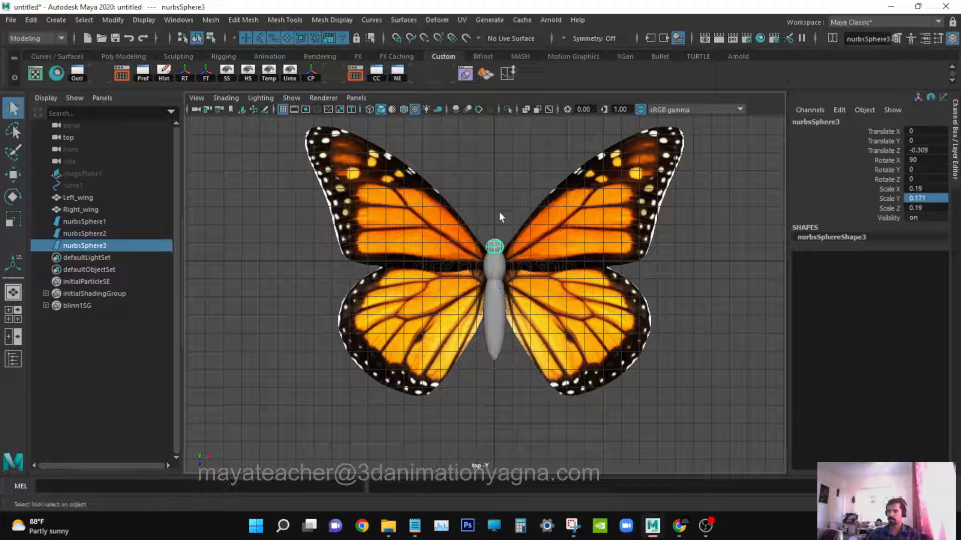
# Rename the three spheres abdomen, thorax and head.
pyautogui.click(499, 212)
pyautogui.scroll(2, 568, 302)
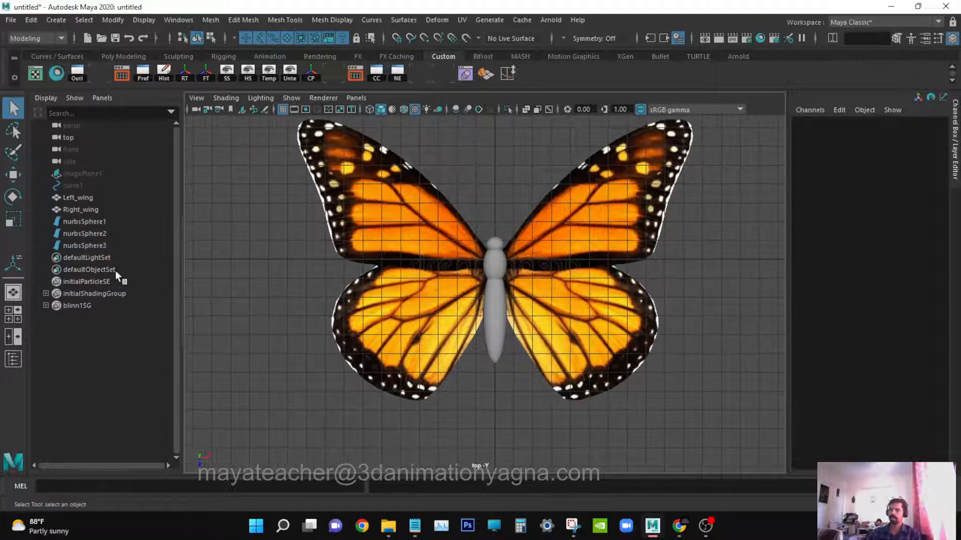
pyautogui.doubleClick(107, 221)
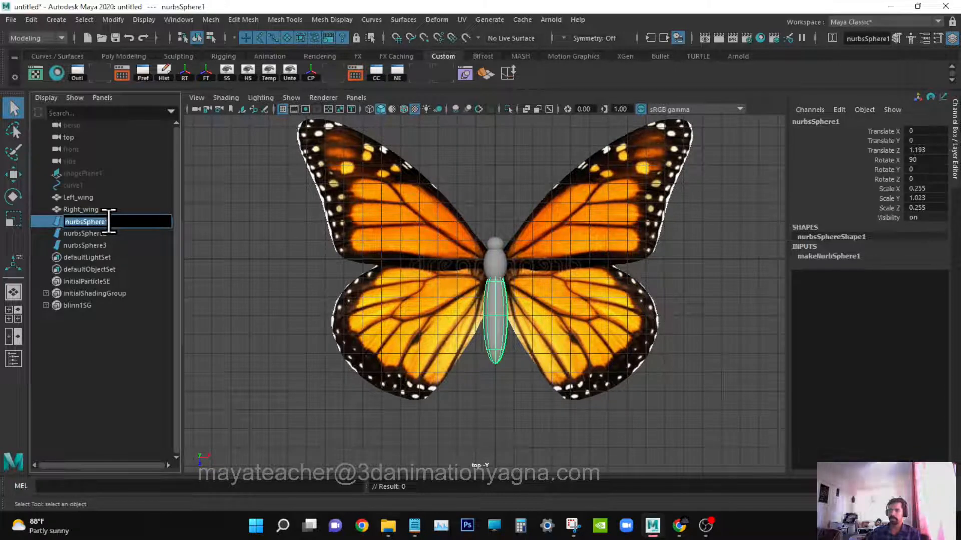
pyautogui.write('abdome')
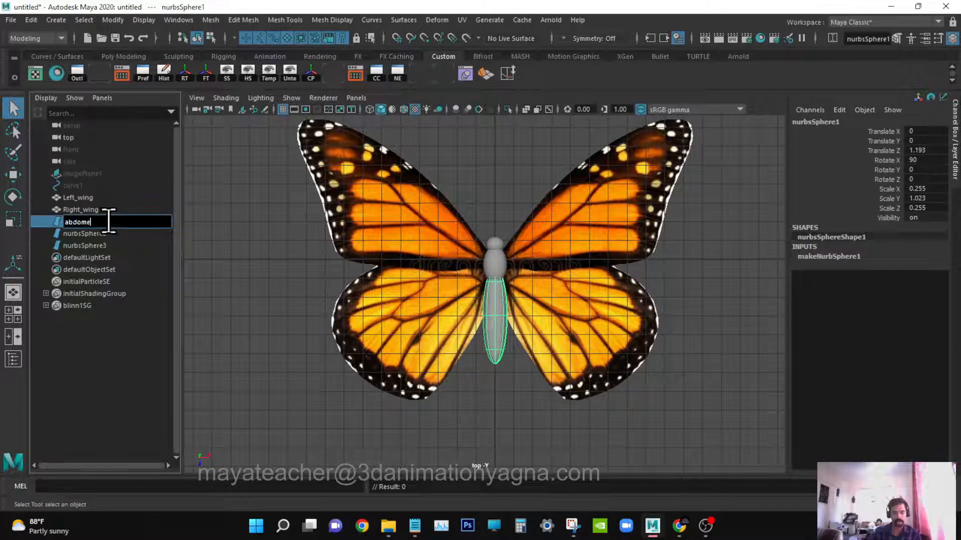
pyautogui.write('n')
pyautogui.press('Return')
pyautogui.doubleClick(110, 233)
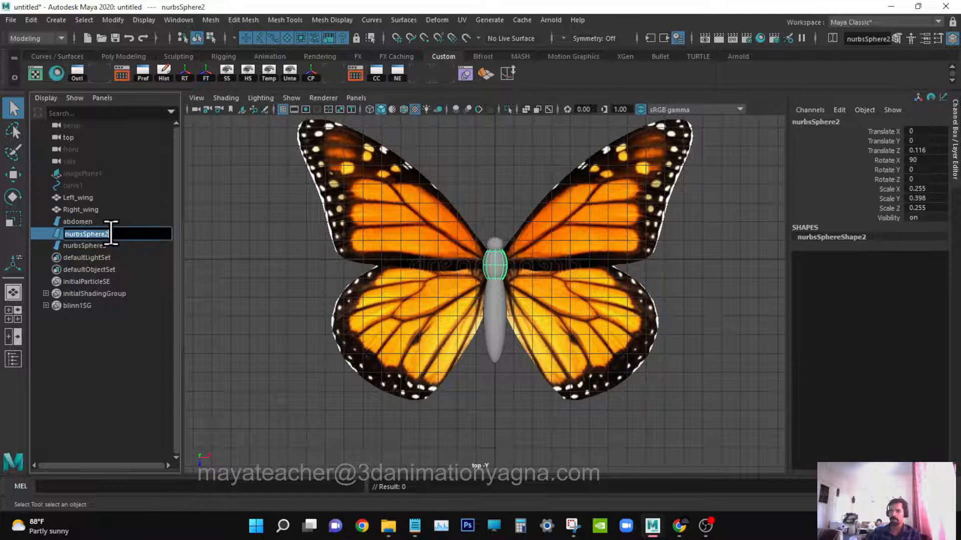
pyautogui.write('thorax')
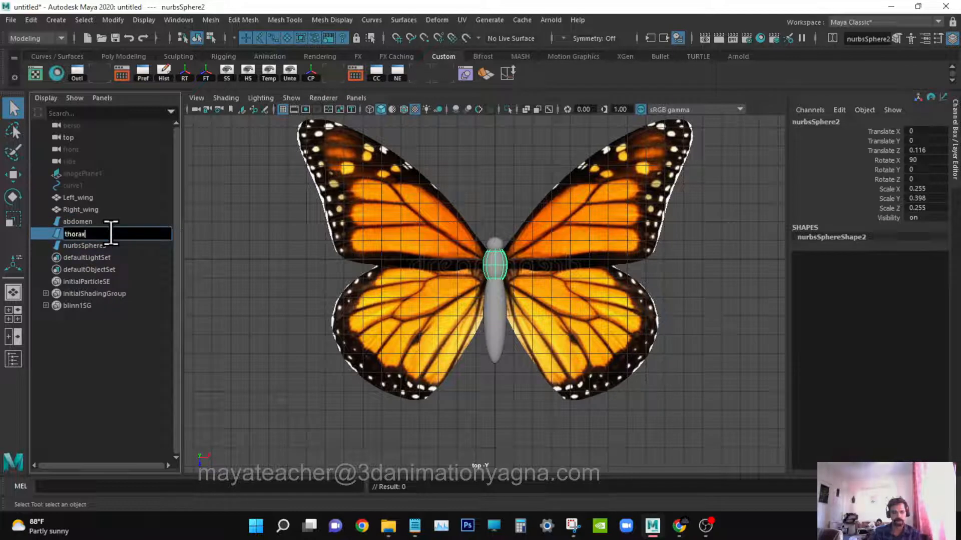
pyautogui.press('Return')
pyautogui.doubleClick(109, 246)
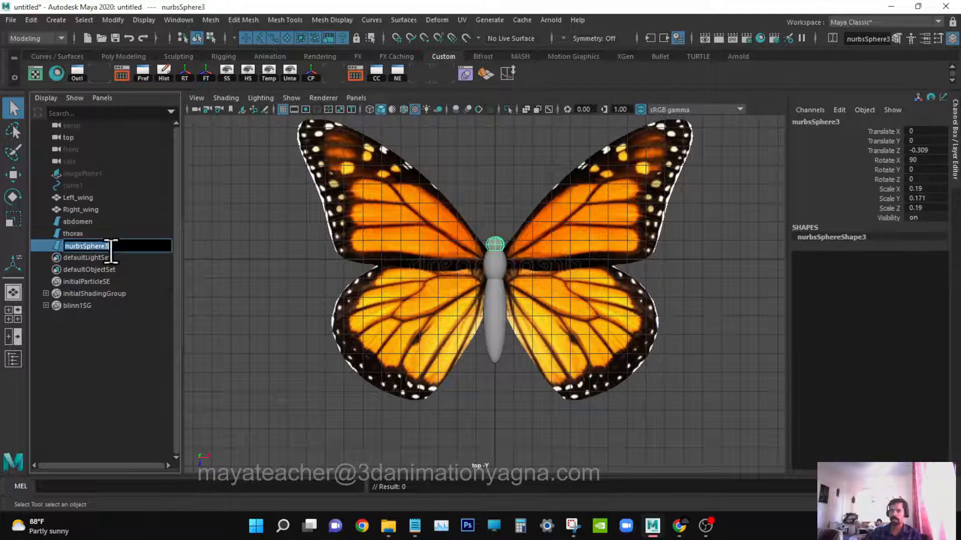
pyautogui.write('head')
pyautogui.press('Return')
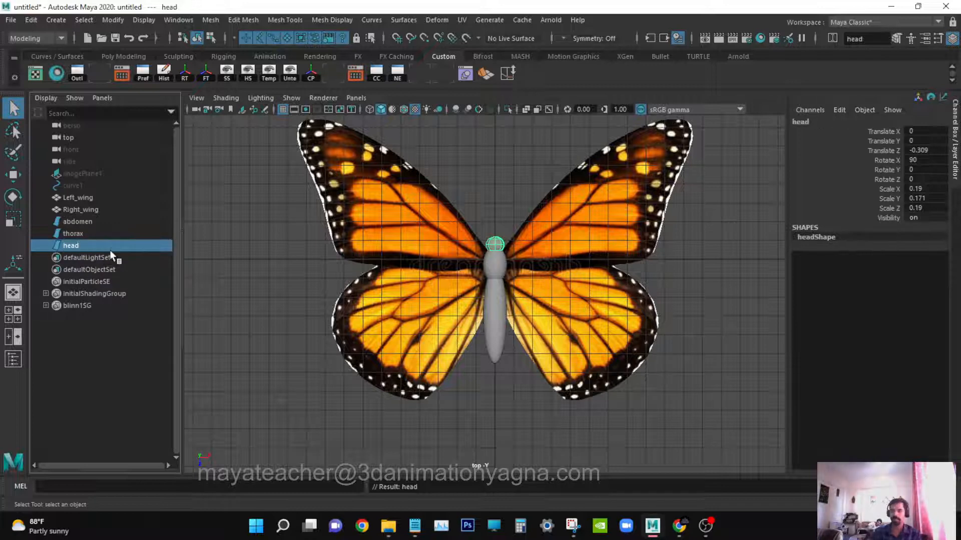
# Draw a five-point CV curve rising from the head up and to the right as an antenna.
pyautogui.keyDown('alt'); pyautogui.moveTo(457, 294); pyautogui.dragTo(476, 292, button='right'); pyautogui.keyUp('alt')
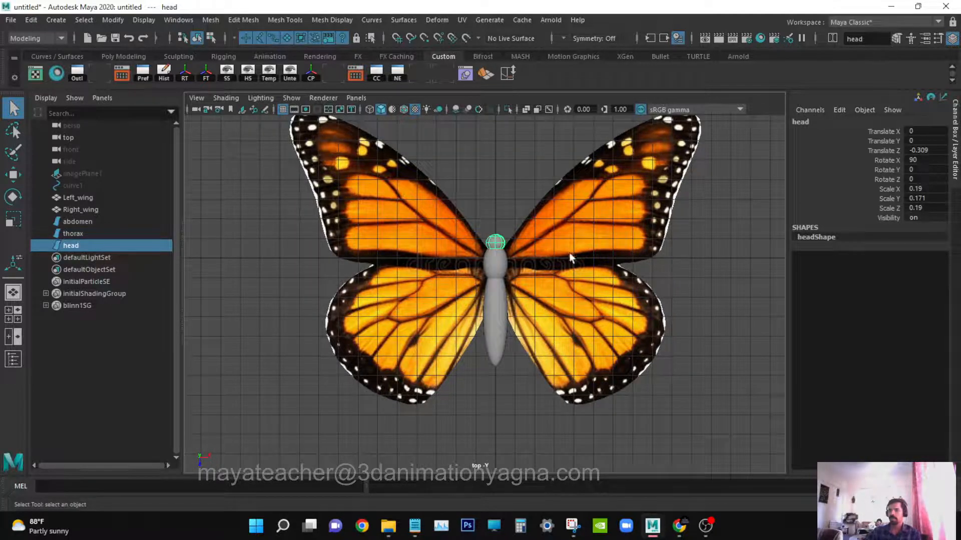
pyautogui.keyDown('alt'); pyautogui.moveTo(565, 246); pyautogui.dragTo(565, 259, button='middle'); pyautogui.keyUp('alt')
pyautogui.click(500, 200)
pyautogui.keyDown('alt'); pyautogui.moveTo(499, 200); pyautogui.dragTo(506, 211, button='right'); pyautogui.keyUp('alt')
pyautogui.keyDown('alt'); pyautogui.moveTo(539, 212); pyautogui.dragTo(528, 266, button='middle'); pyautogui.keyUp('alt')
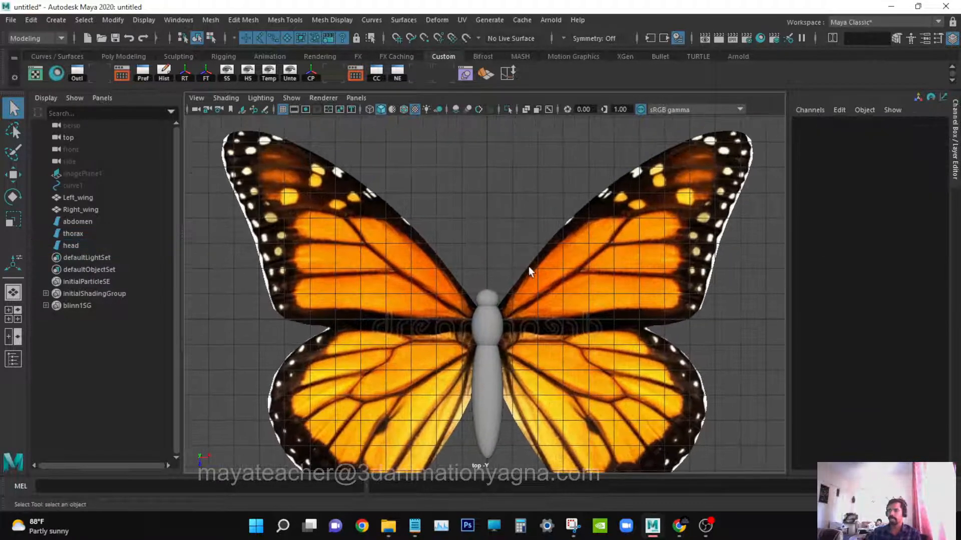
pyautogui.keyDown('alt'); pyautogui.moveTo(529, 266); pyautogui.dragTo(598, 247, button='right'); pyautogui.keyUp('alt')
pyautogui.keyDown('alt'); pyautogui.moveTo(598, 247); pyautogui.dragTo(590, 270, button='middle'); pyautogui.keyUp('alt')
pyautogui.click(56, 20)
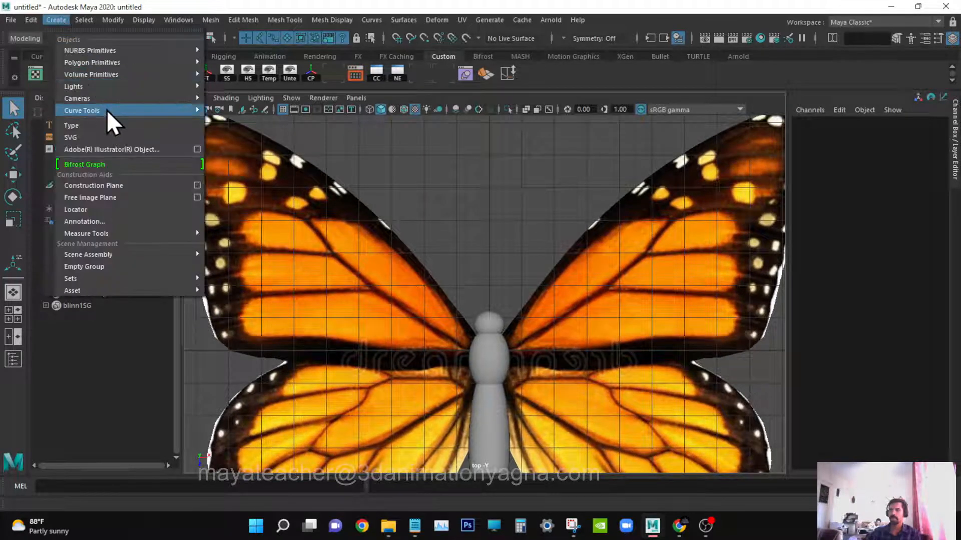
pyautogui.moveTo(107, 110)
pyautogui.click(245, 110)
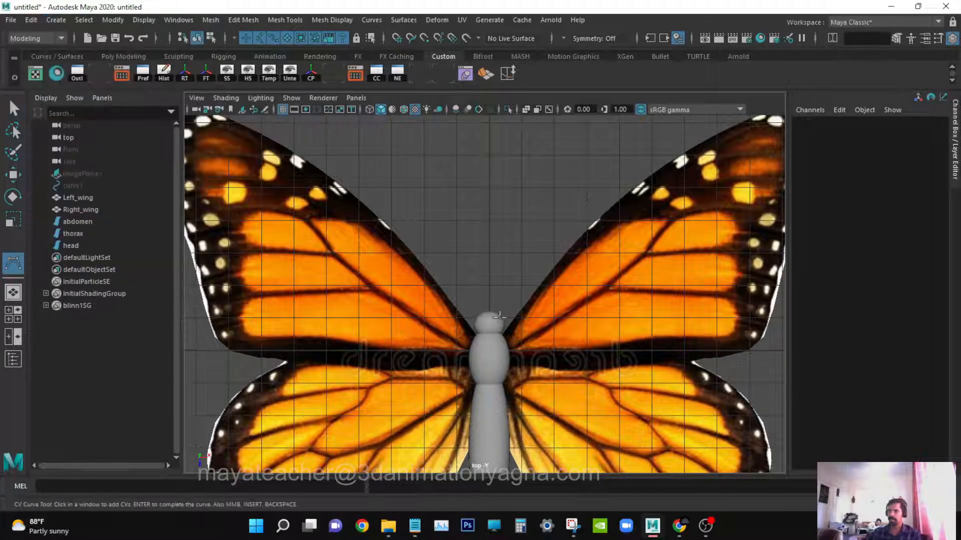
pyautogui.scroll(4, 493, 312)
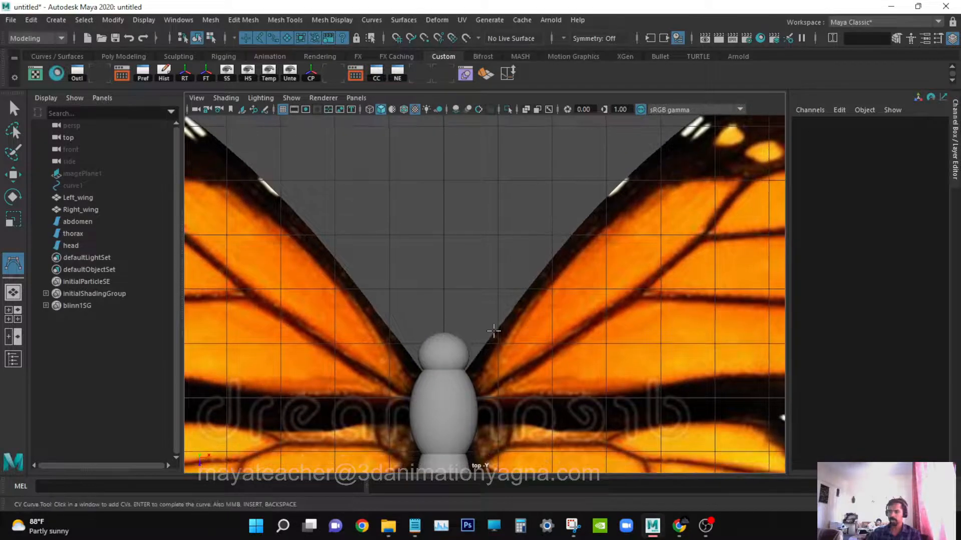
pyautogui.click(452, 336)
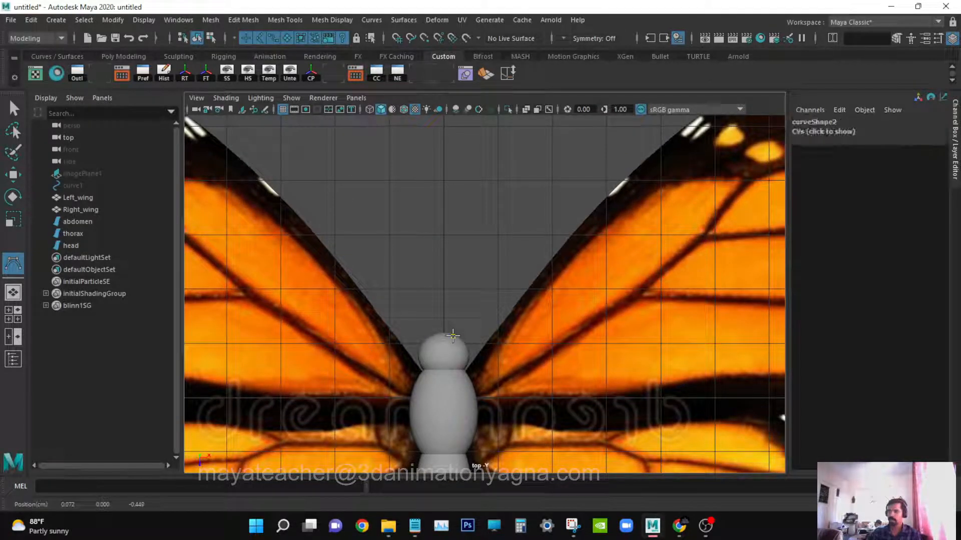
pyautogui.click(469, 297)
pyautogui.click(495, 244)
pyautogui.click(521, 205)
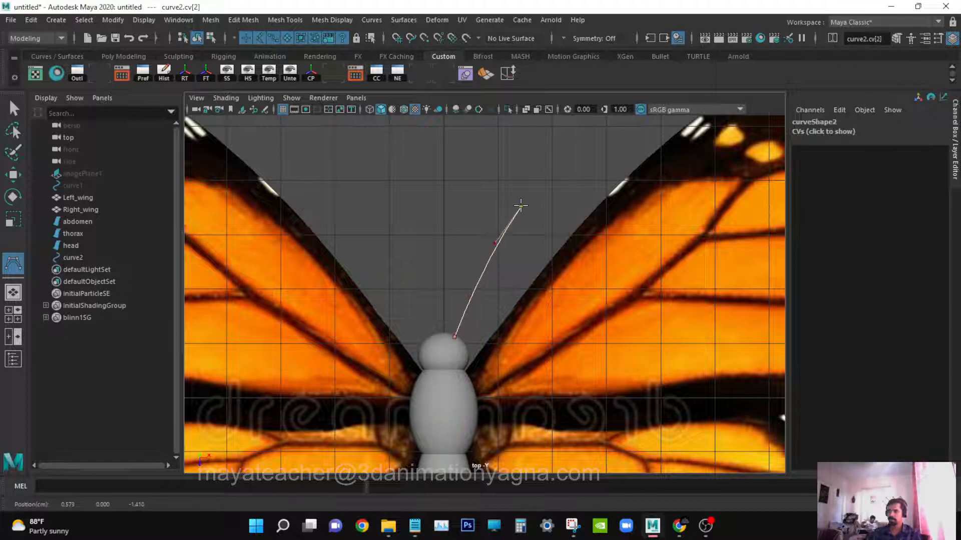
pyautogui.click(531, 194)
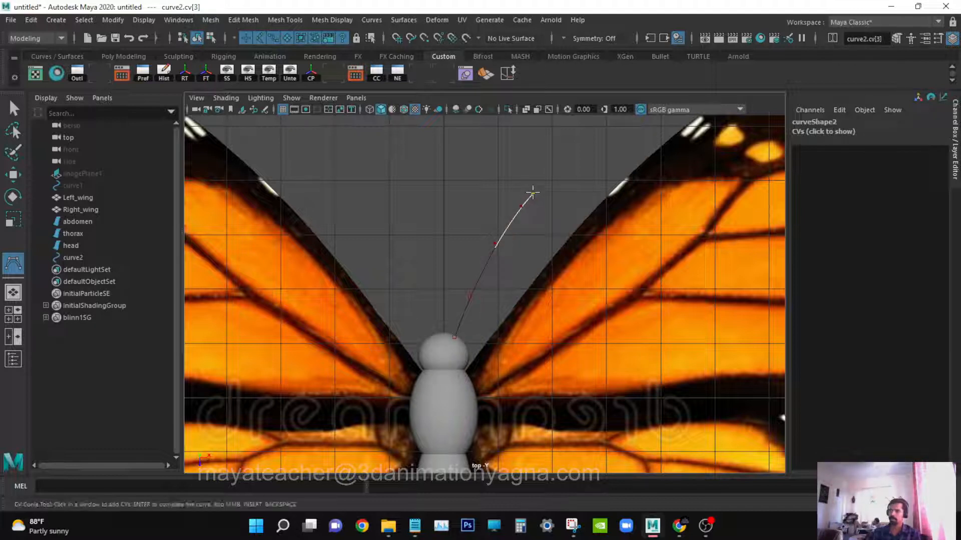
pyautogui.press('Return')
# Move the antenna curve's pivot to its base on the head.
pyautogui.press('w')
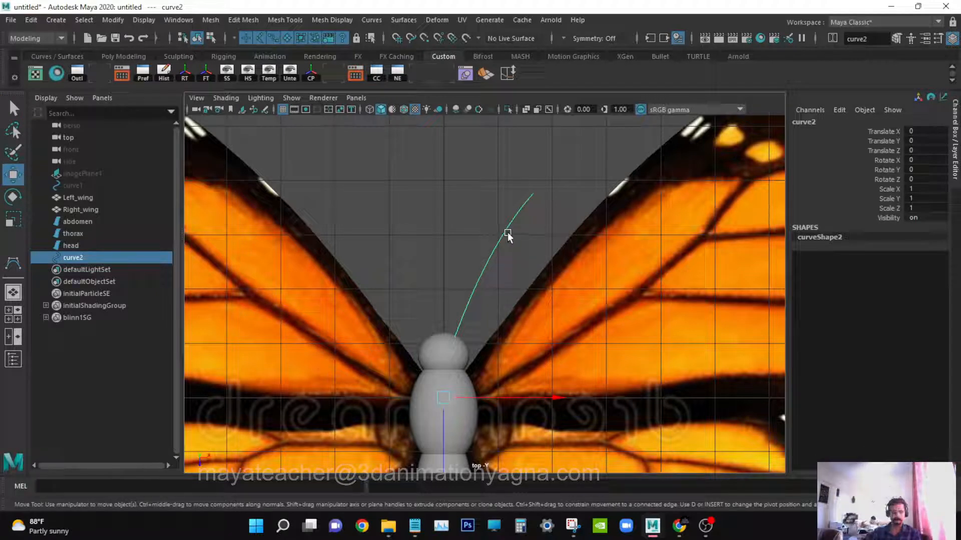
pyautogui.press('d')
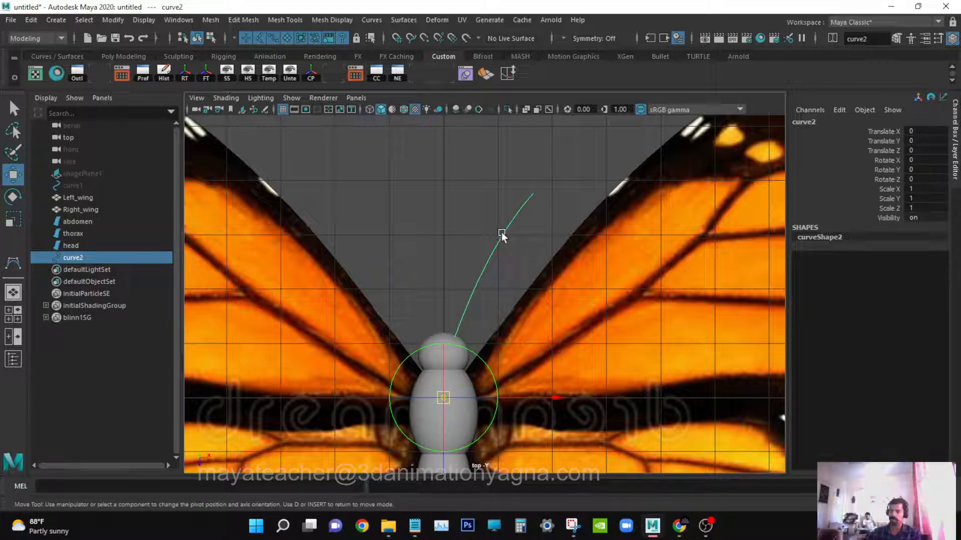
pyautogui.moveTo(501, 232); pyautogui.dragTo(427, 341, button='middle')
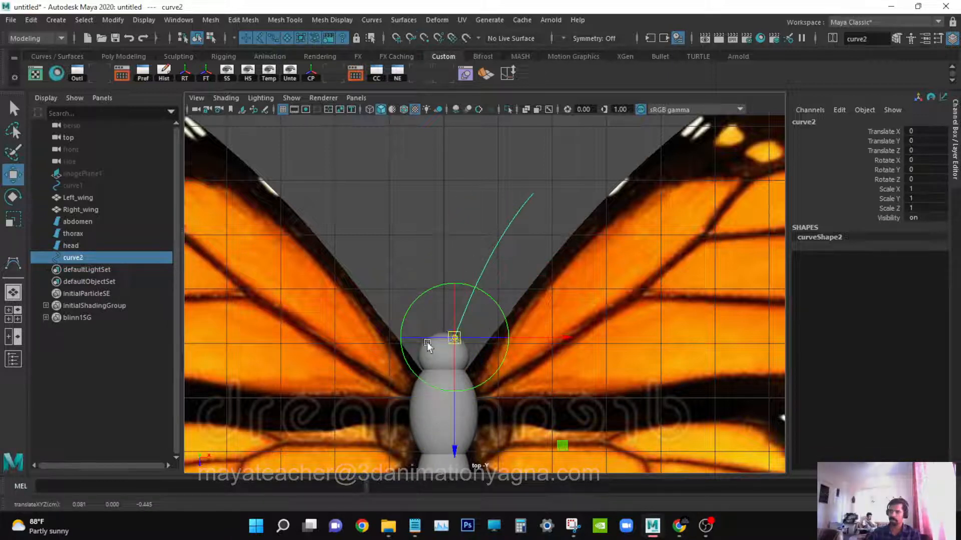
# Create a NURBS circle at the origin in the perspective view.
pyautogui.press('a')
pyautogui.press('space')
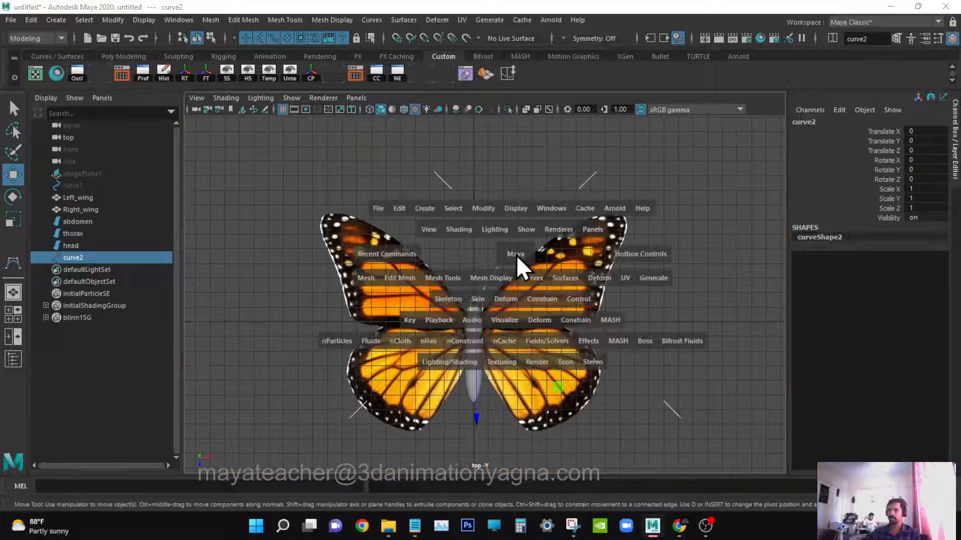
pyautogui.moveTo(515, 255); pyautogui.dragTo(551, 290)
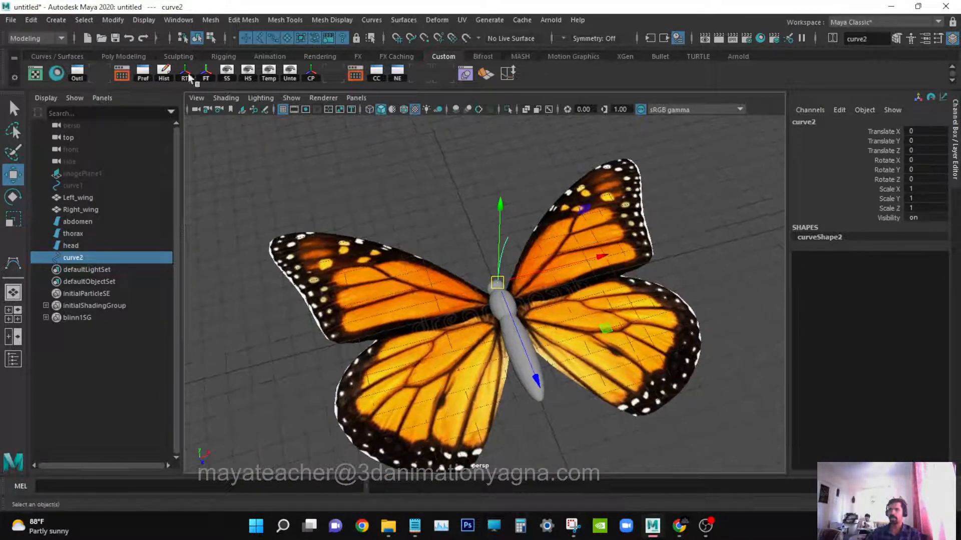
pyautogui.press('q')
pyautogui.click(56, 20)
pyautogui.moveTo(91, 51)
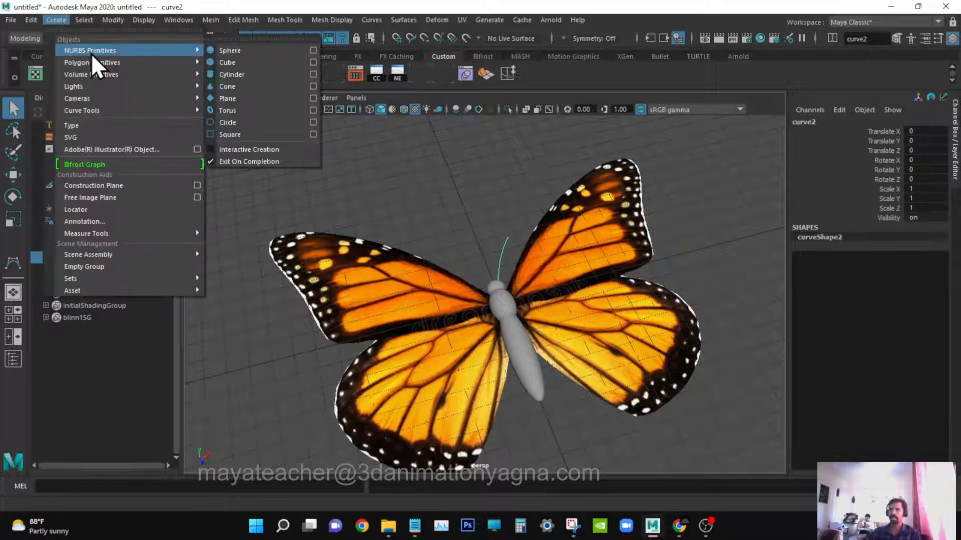
pyautogui.click(265, 122)
pyautogui.scroll(2, 552, 310)
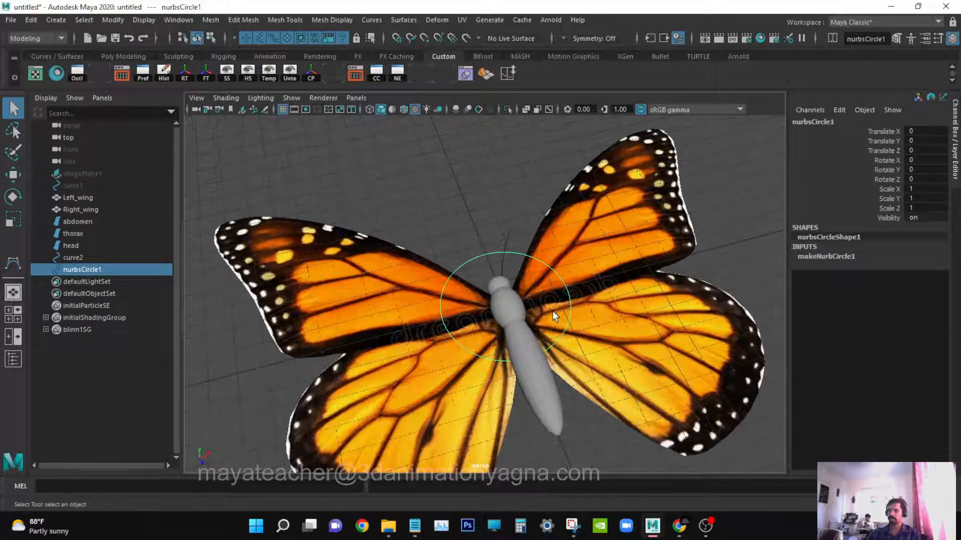
pyautogui.press('r')
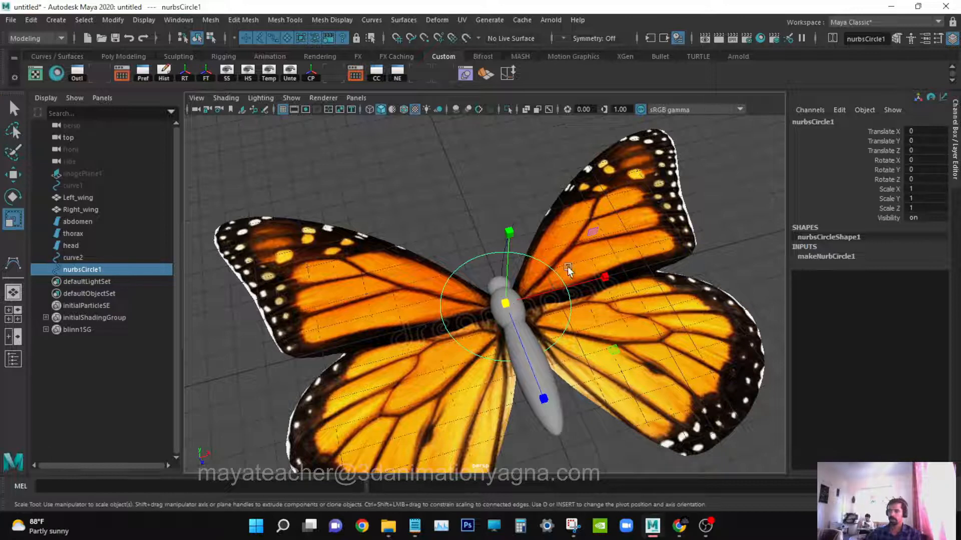
pyautogui.press('q')
pyautogui.keyDown('alt'); pyautogui.moveTo(581, 295); pyautogui.dragTo(556, 313); pyautogui.keyUp('alt')
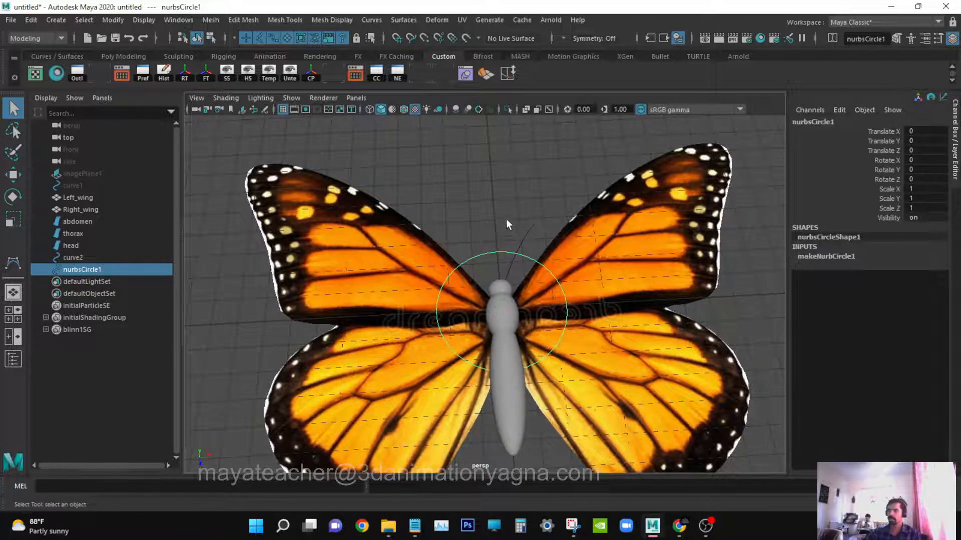
# Extrude the circle along the antenna curve with reset Extrude settings, Tube style at path.
pyautogui.keyDown('shift'); pyautogui.click(530, 234); pyautogui.keyUp('shift')
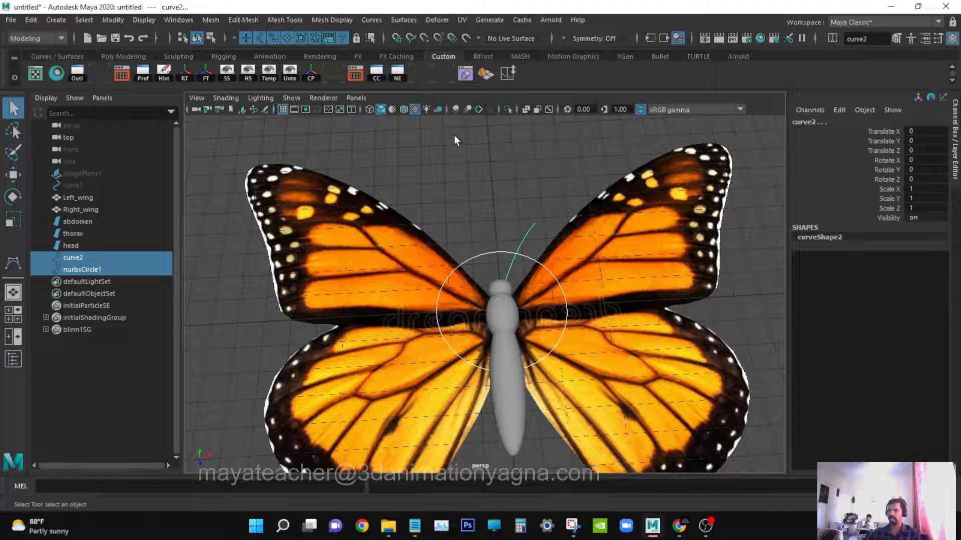
pyautogui.click(402, 16)
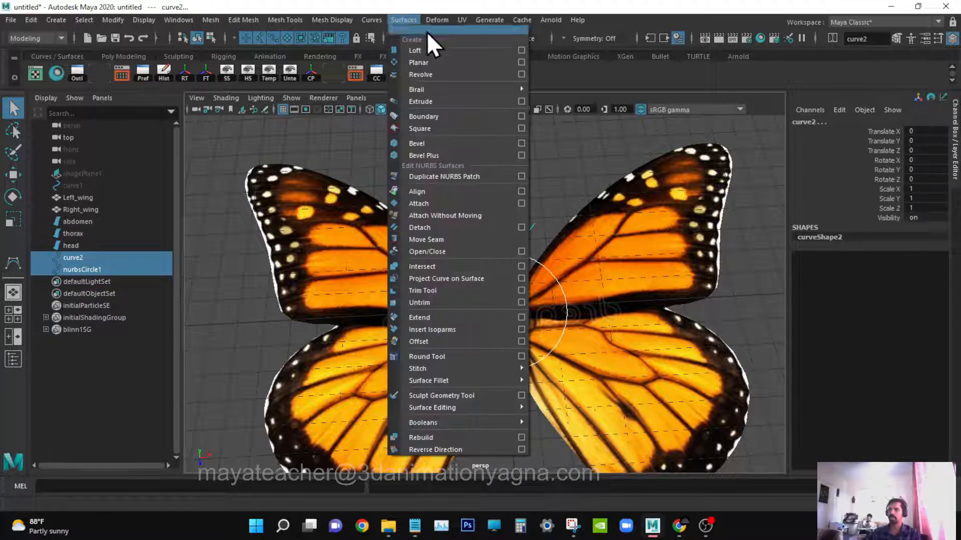
pyautogui.click(524, 100)
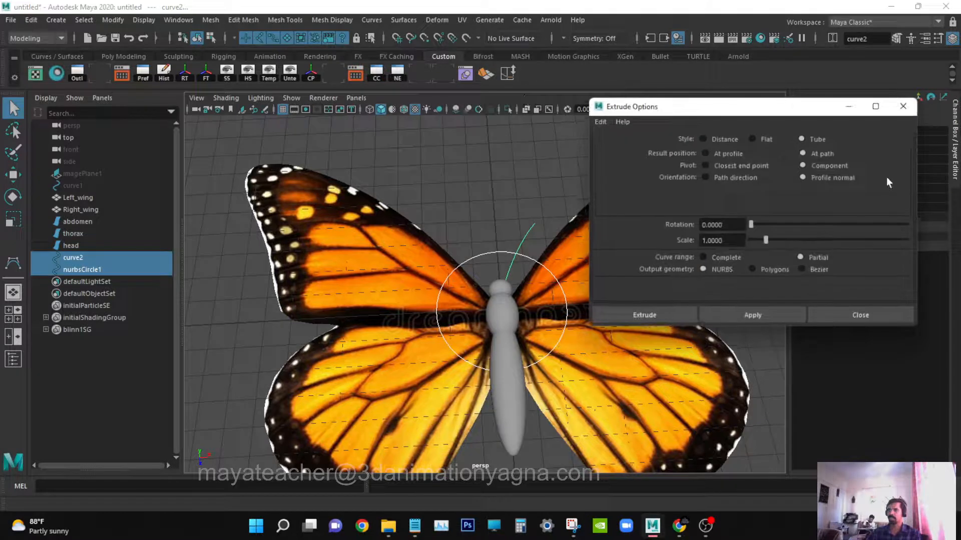
pyautogui.click(600, 122)
pyautogui.click(606, 143)
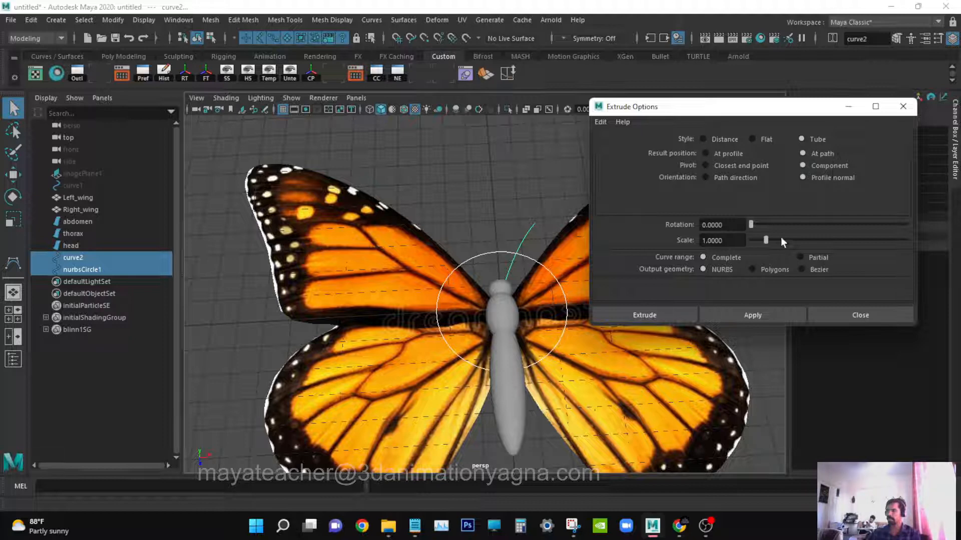
pyautogui.click(639, 315)
pyautogui.keyDown('alt'); pyautogui.moveTo(632, 311); pyautogui.dragTo(746, 289); pyautogui.keyUp('alt')
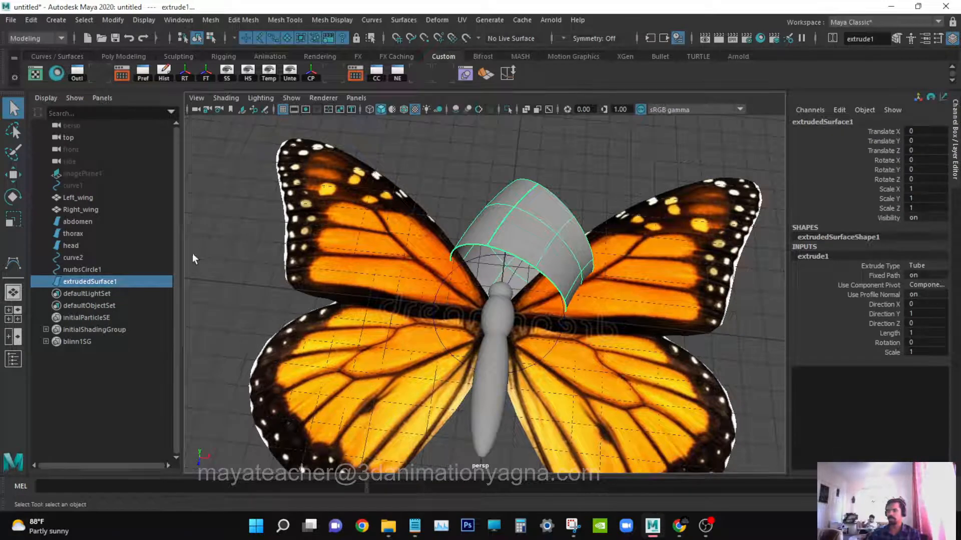
# Scale the NURBS profile circle down uniformly to 0.012 on all axes to thin the antenna tube.
pyautogui.click(100, 269)
pyautogui.press('r')
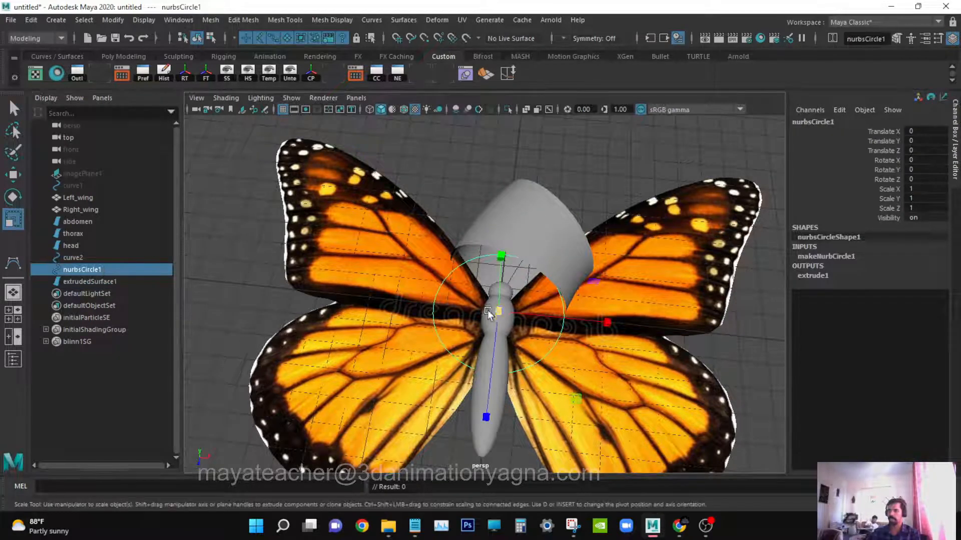
pyautogui.moveTo(501, 313); pyautogui.dragTo(402, 323)
pyautogui.moveTo(921, 188); pyautogui.dragTo(930, 211)
pyautogui.click(930, 208)
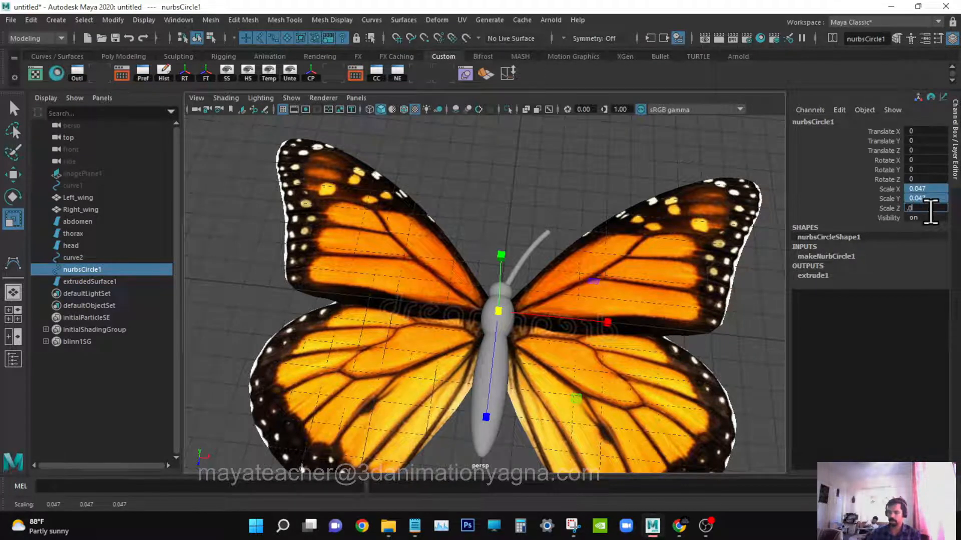
pyautogui.write('.012')
pyautogui.press('Return')
pyautogui.keyDown('alt'); pyautogui.moveTo(561, 225); pyautogui.dragTo(540, 229); pyautogui.keyUp('alt')
pyautogui.press('q')
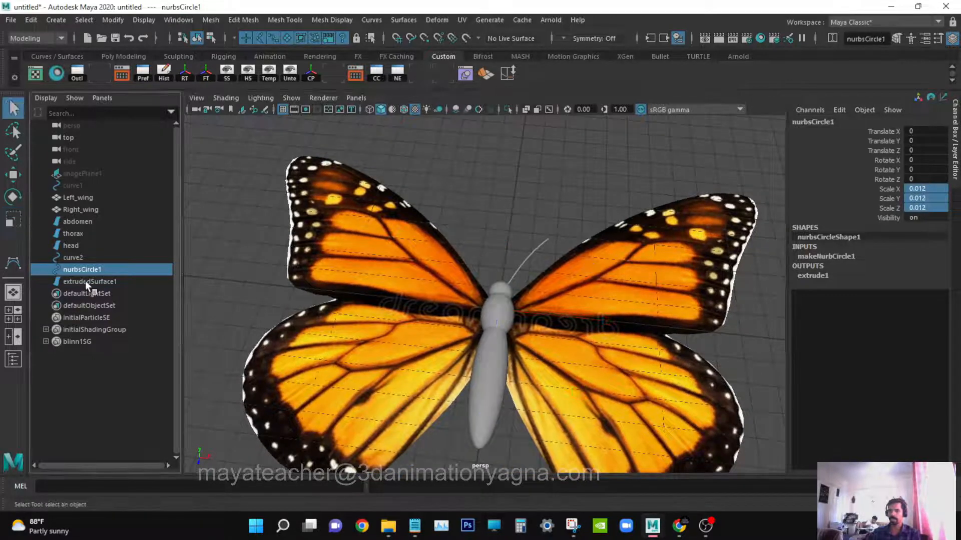
# Rename the extruded antenna surface to Antannae_R.
pyautogui.click(85, 281)
pyautogui.doubleClick(99, 281)
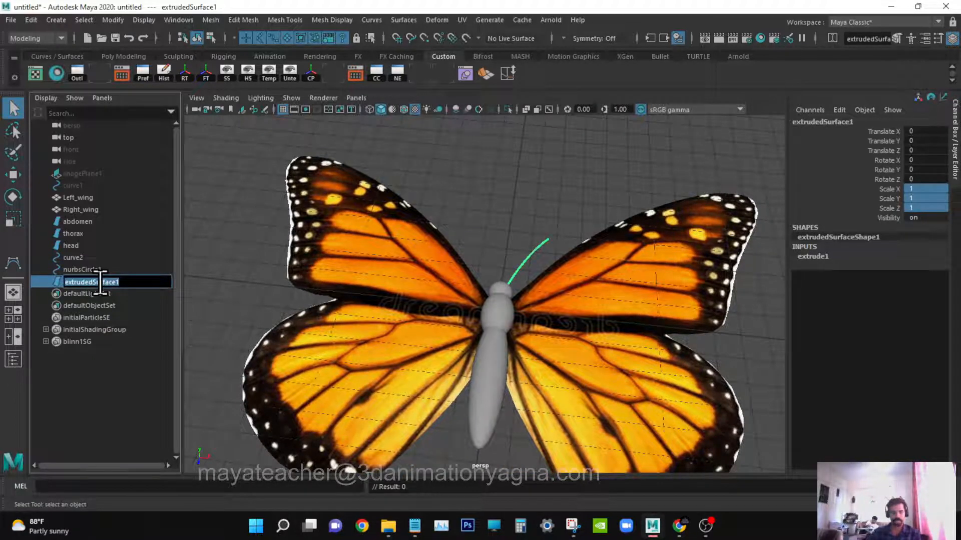
pyautogui.press('capslock')
pyautogui.write('Antan')
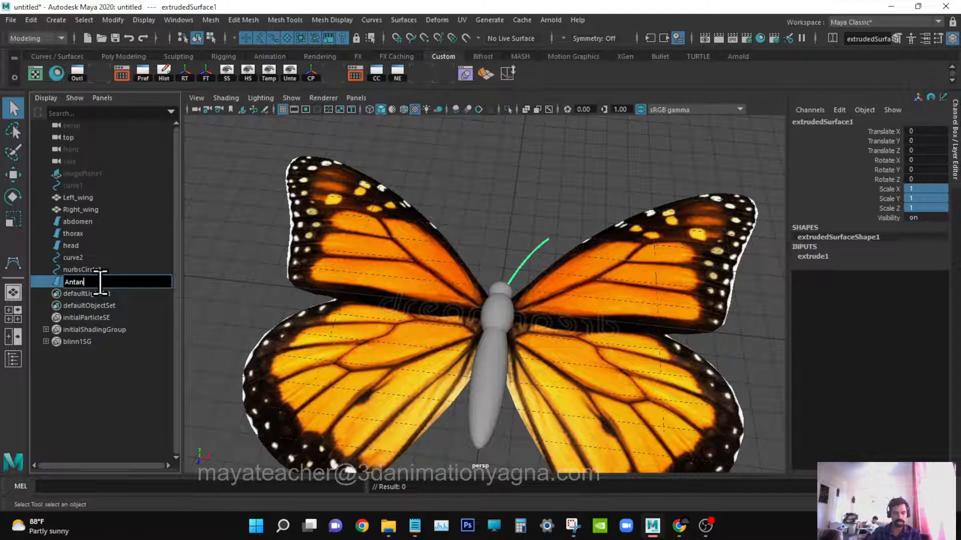
pyautogui.write('nae_R')
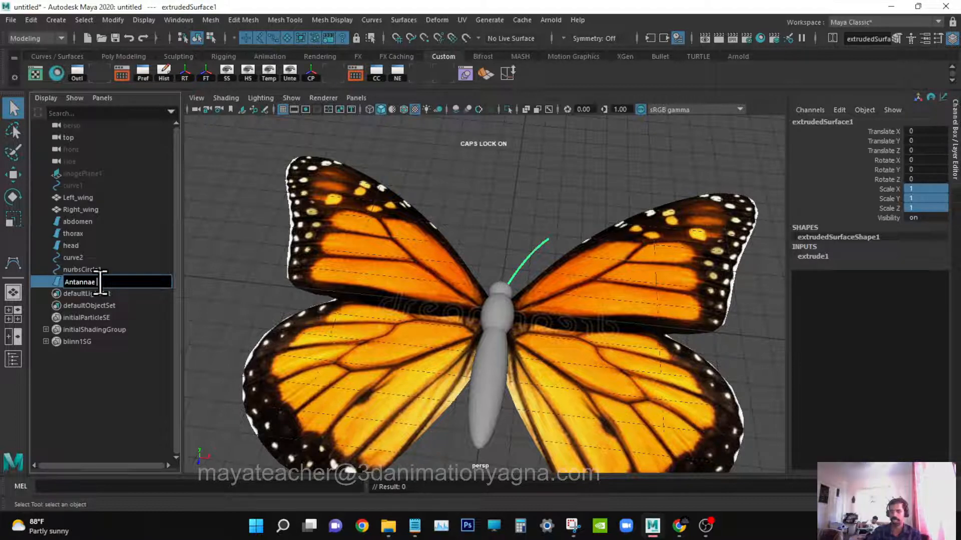
pyautogui.press('Return')
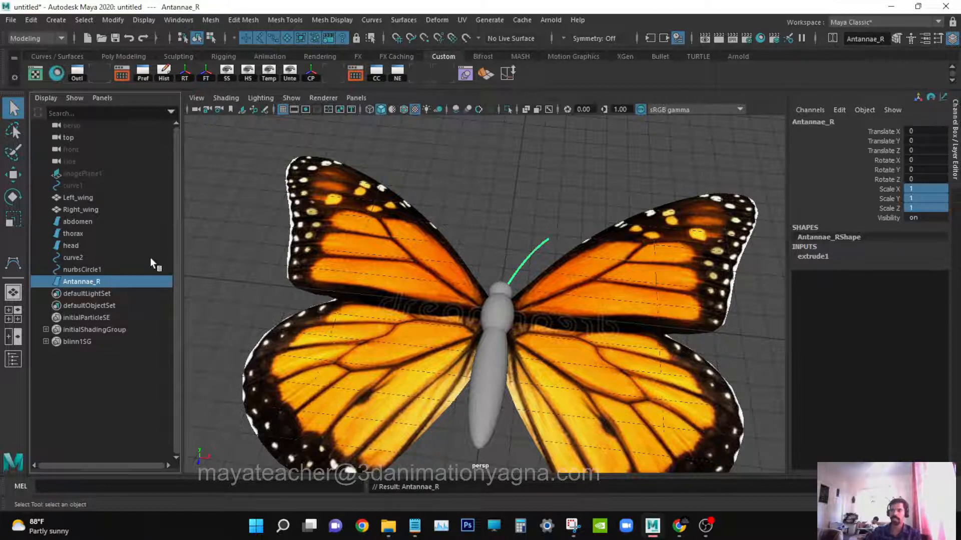
# Duplicate the antenna and mirror the copy by setting its Scale X to -1.
pyautogui.keyDown('alt'); pyautogui.moveTo(414, 268); pyautogui.dragTo(442, 274); pyautogui.keyUp('alt')
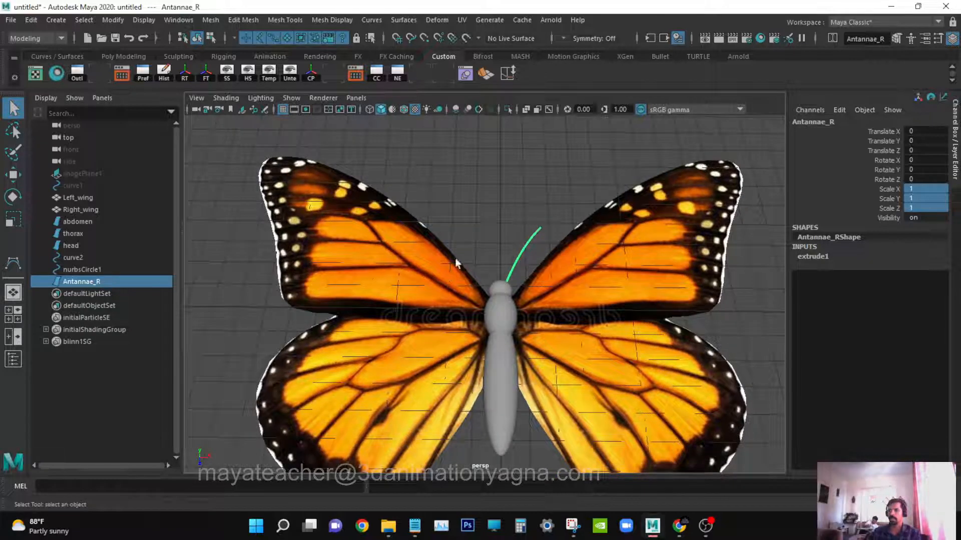
pyautogui.press('w')
pyautogui.hotkey('ctrl', 'd')
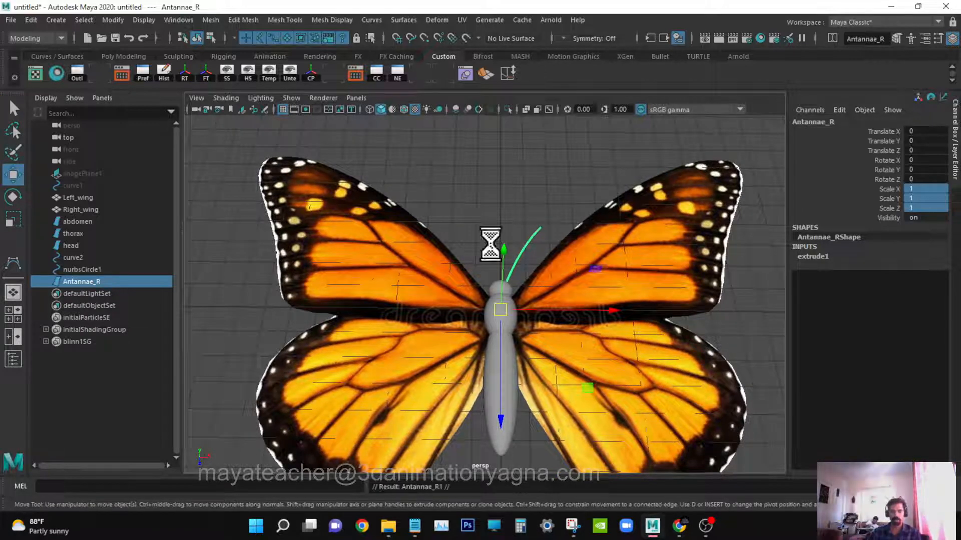
pyautogui.click(930, 189)
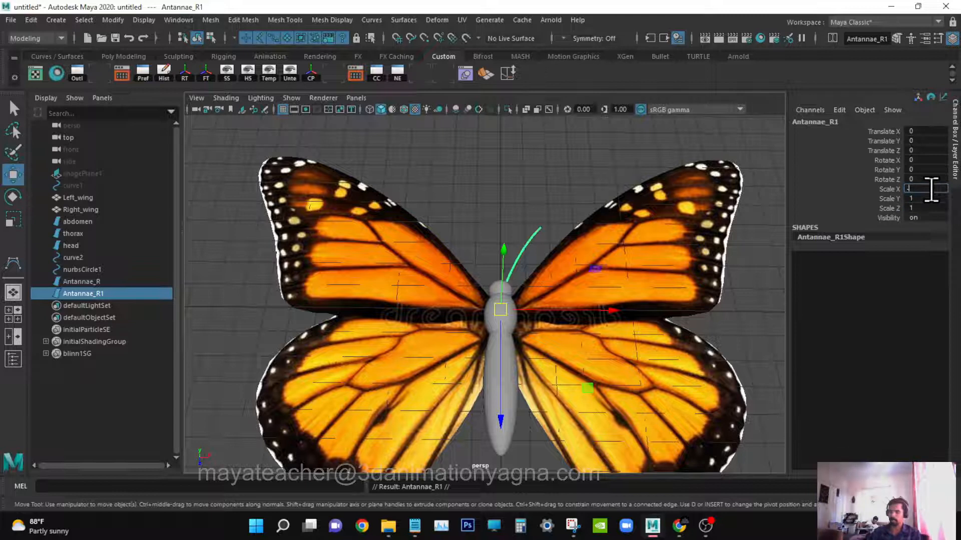
pyautogui.write('-1')
pyautogui.press('Return')
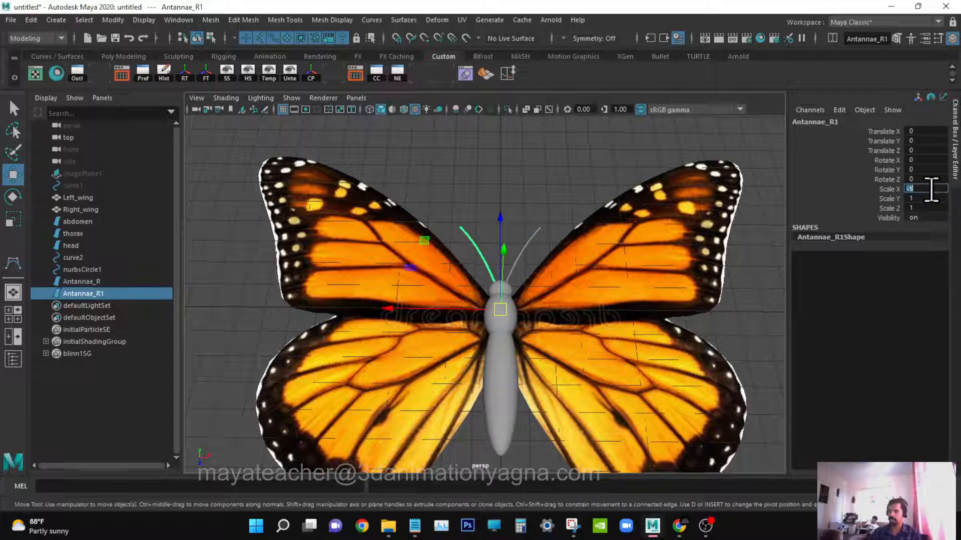
# Rename the mirrored antenna copy to Antannae_L.
pyautogui.doubleClick(106, 294)
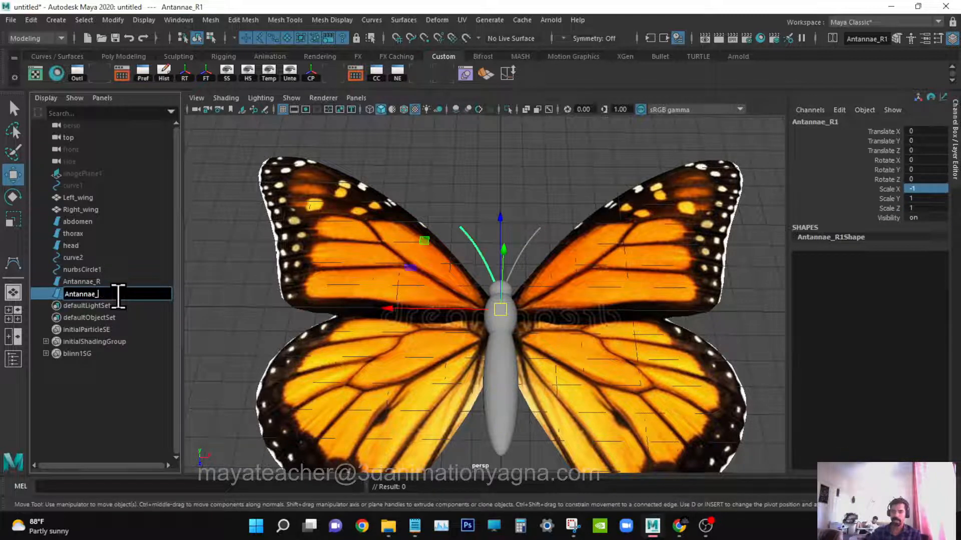
pyautogui.write('L')
pyautogui.press('Return')
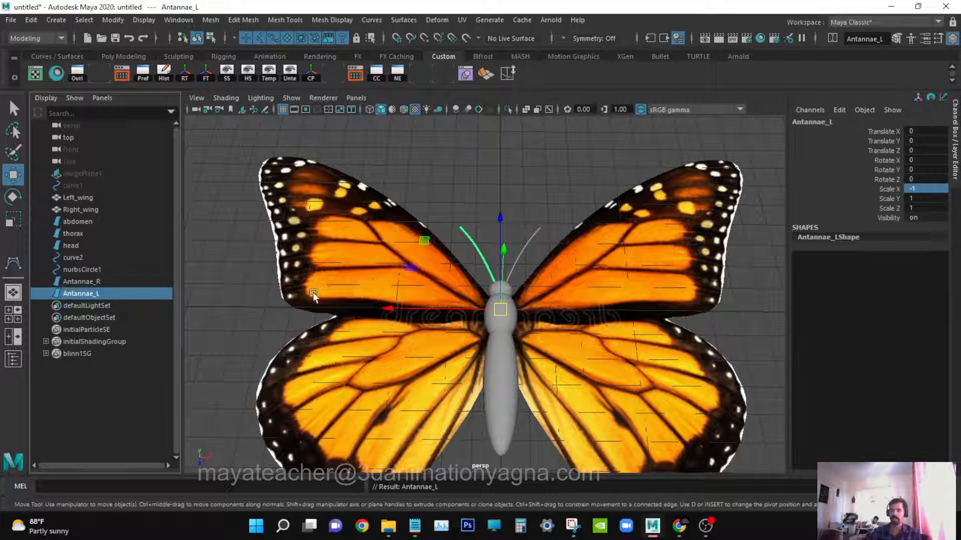
# Select both antennae and delete their construction history.
pyautogui.click(80, 281)
pyautogui.keyDown('ctrl'); pyautogui.click(80, 293); pyautogui.keyUp('ctrl')
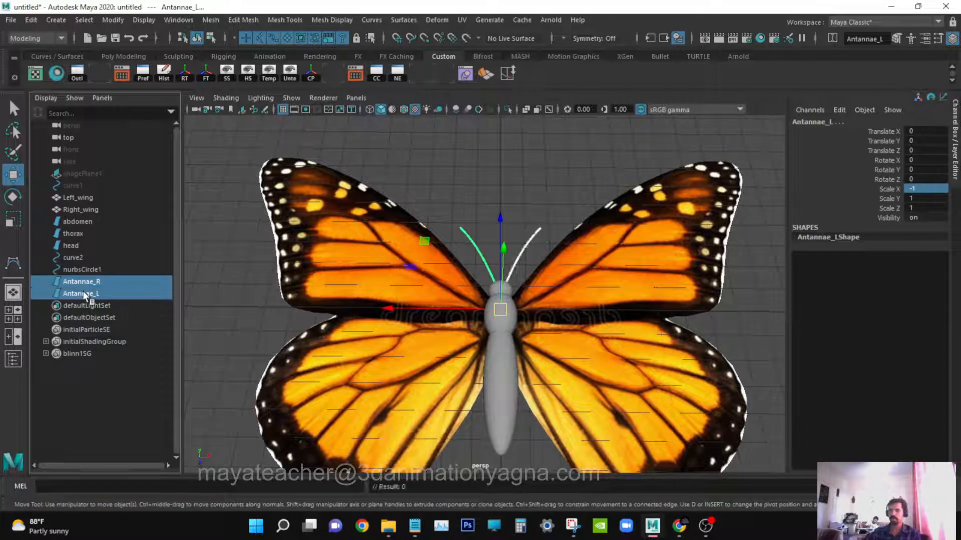
pyautogui.click(30, 18)
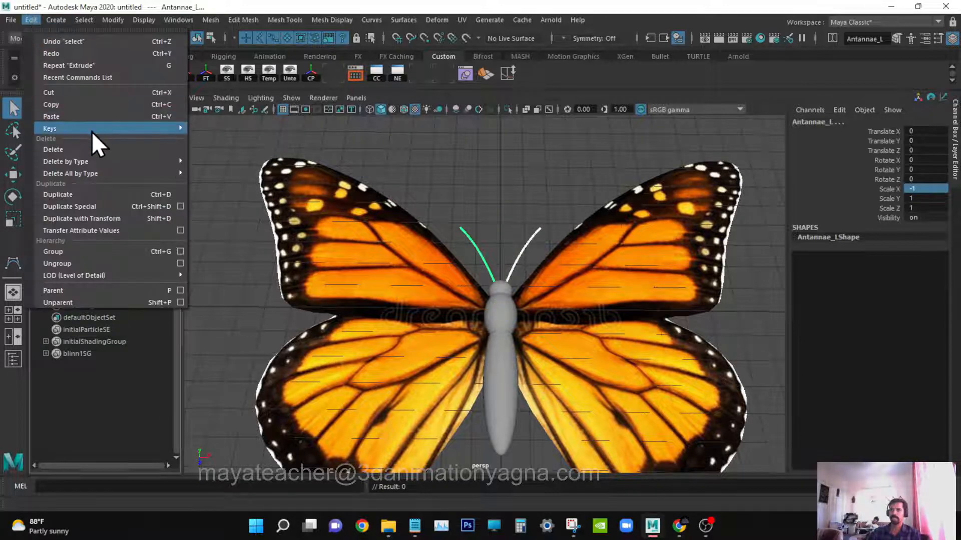
pyautogui.moveTo(99, 165)
pyautogui.click(269, 161)
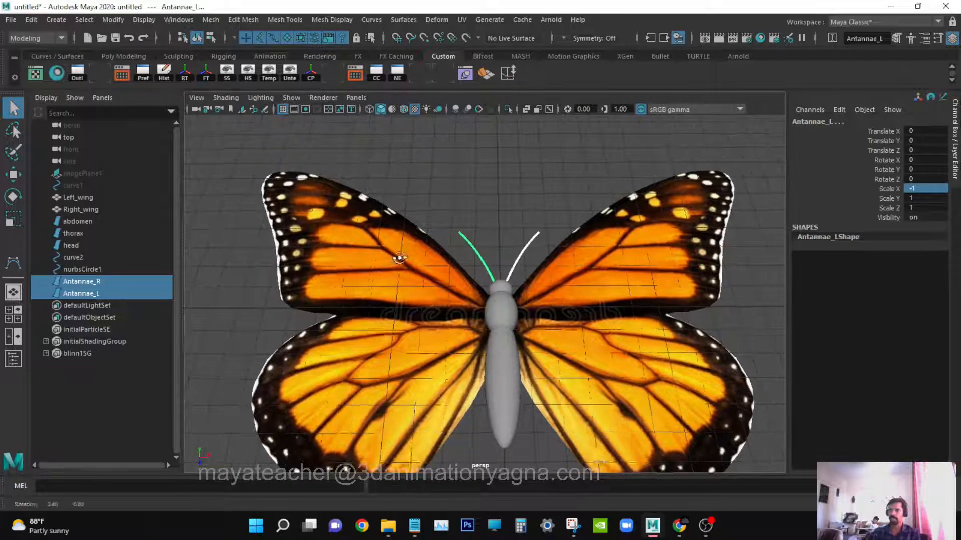
# Delete the antenna path curve and the profile circle.
pyautogui.moveTo(74, 270); pyautogui.dragTo(83, 257)
pyautogui.moveTo(547, 301)
pyautogui.keyDown('alt'); pyautogui.mouseDown()
pyautogui.moveTo(515, 301)
pyautogui.moveTo(533, 319)
pyautogui.moveTo(515, 326)
pyautogui.moveTo(535, 304)
pyautogui.mouseUp(); pyautogui.keyUp('alt')
pyautogui.press('4')
pyautogui.press('Delete')
pyautogui.press('6')
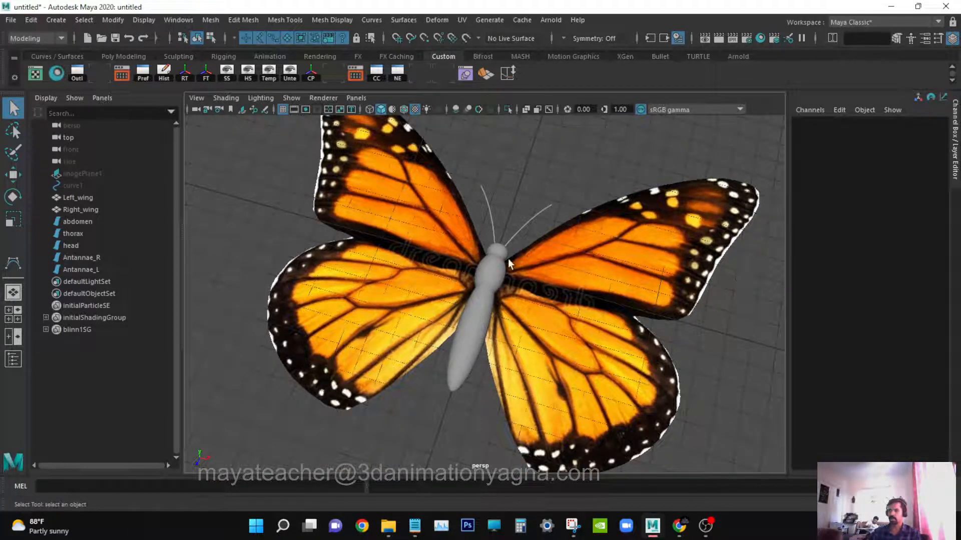
# Select the abdomen, thorax and head together and scale them narrower to slim the body.
pyautogui.keyDown('alt'); pyautogui.moveTo(572, 321); pyautogui.dragTo(561, 322); pyautogui.keyUp('alt')
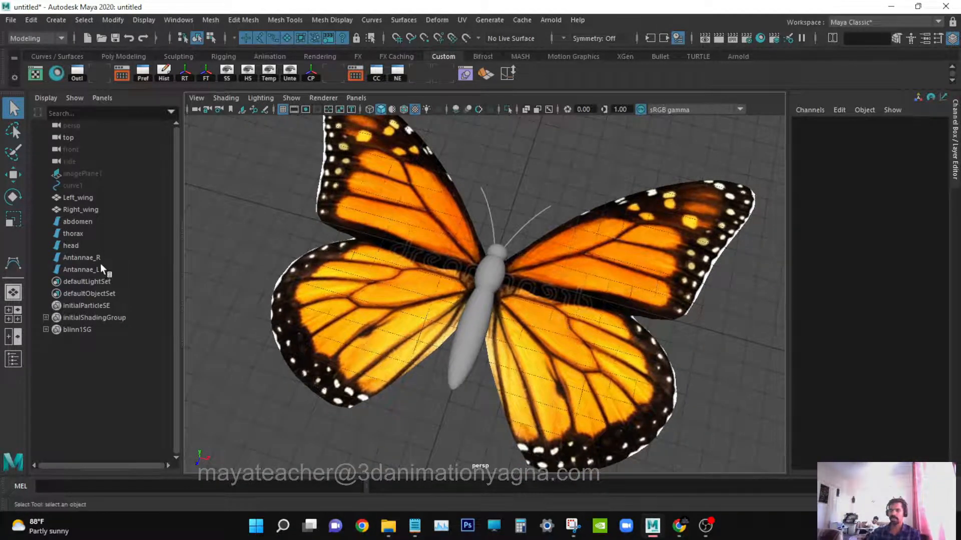
pyautogui.click(95, 221)
pyautogui.keyDown('shift'); pyautogui.click(99, 243); pyautogui.keyUp('shift')
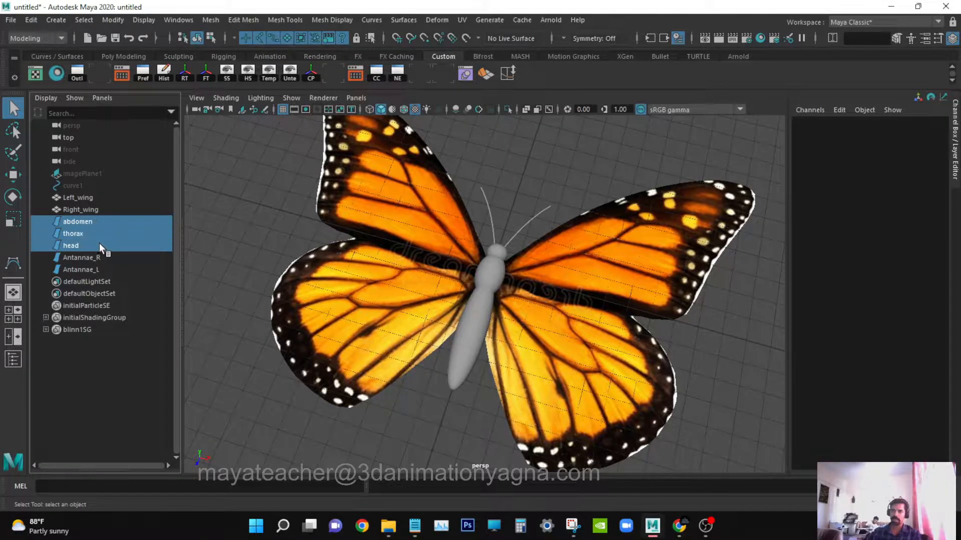
pyautogui.press('r')
pyautogui.keyDown('alt'); pyautogui.moveTo(518, 304); pyautogui.dragTo(301, 248); pyautogui.keyUp('alt')
pyautogui.keyDown('alt'); pyautogui.moveTo(457, 356); pyautogui.dragTo(490, 374); pyautogui.keyUp('alt')
pyautogui.keyDown('alt'); pyautogui.moveTo(513, 322); pyautogui.dragTo(503, 302); pyautogui.keyUp('alt')
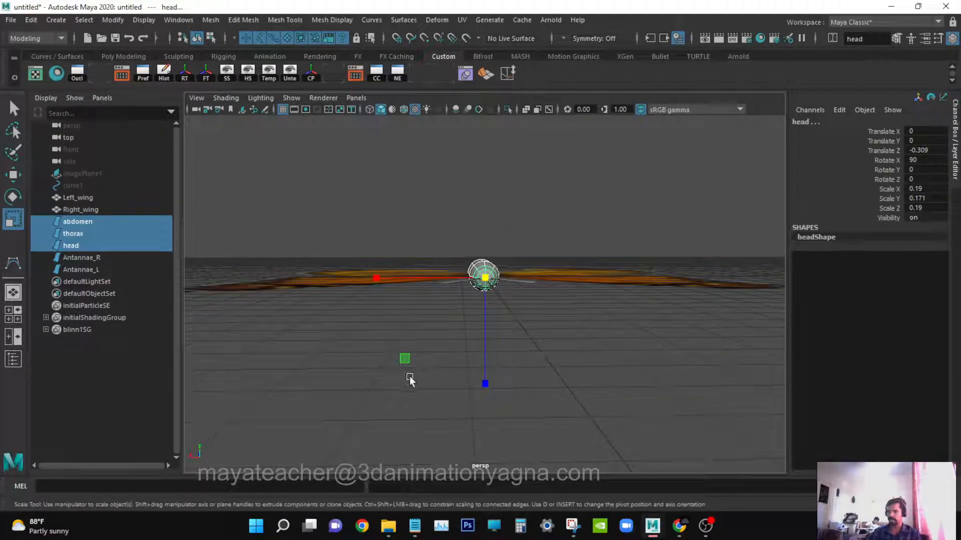
pyautogui.moveTo(407, 359); pyautogui.dragTo(429, 352, button='middle')
pyautogui.keyDown('alt'); pyautogui.moveTo(429, 353); pyautogui.dragTo(637, 403); pyautogui.keyUp('alt')
pyautogui.press('q')
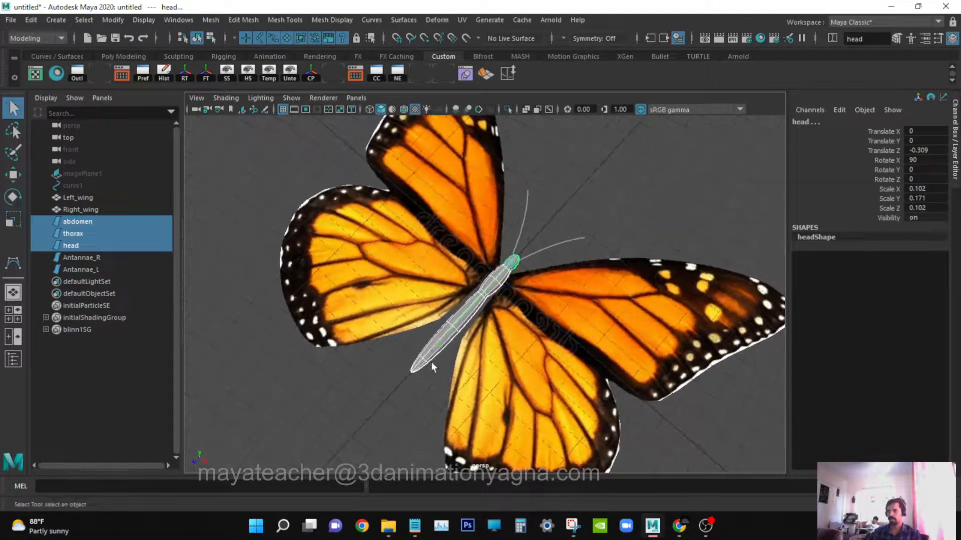
# Adjust the abdomen's position along the body and return to object selection mode.
pyautogui.click(433, 353)
pyautogui.press('w')
pyautogui.keyDown('alt'); pyautogui.moveTo(458, 332); pyautogui.dragTo(470, 284); pyautogui.keyUp('alt')
pyautogui.press('q')
pyautogui.moveTo(470, 284); pyautogui.dragTo(401, 218, button='right')
pyautogui.moveTo(343, 290); pyautogui.dragTo(383, 355)
pyautogui.press('w')
pyautogui.click(659, 210)
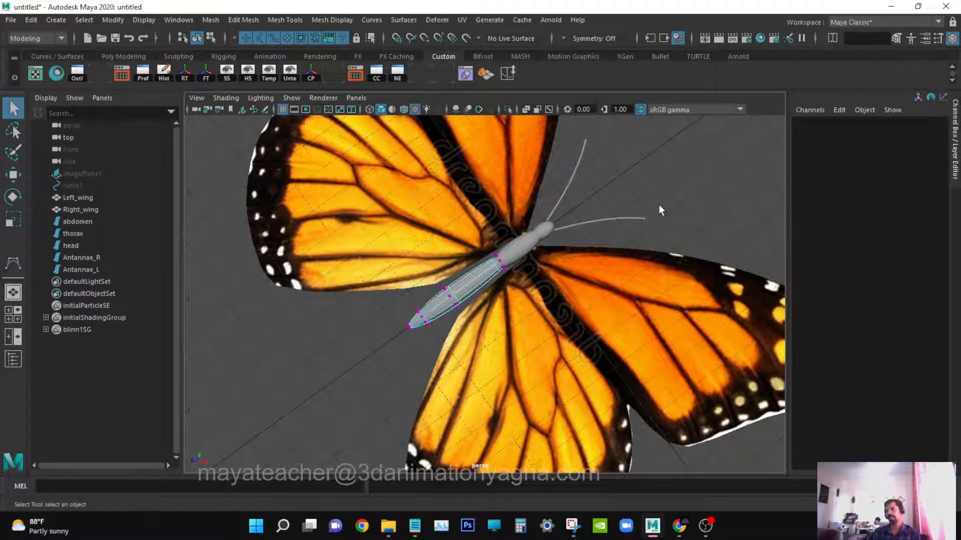
pyautogui.press('F8')
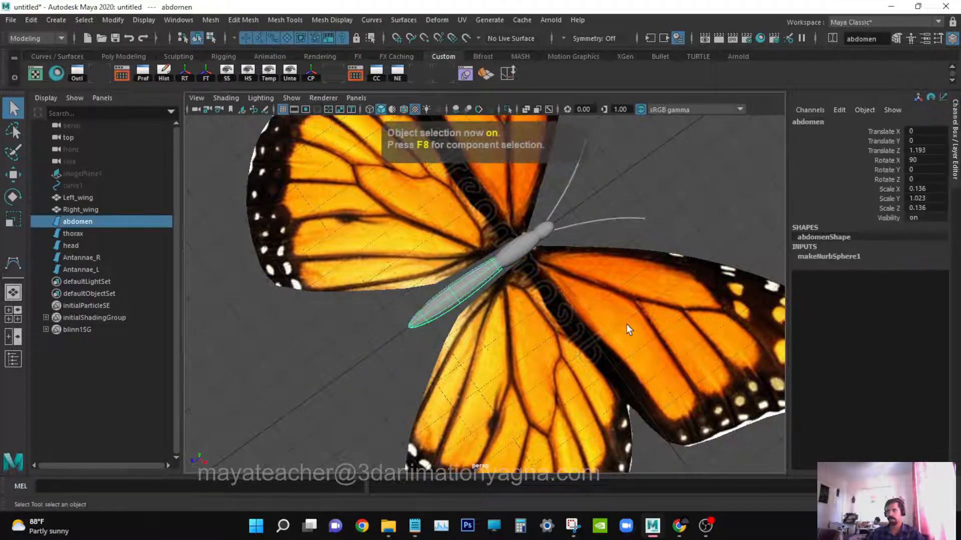
# In top view, position the right wing against the body by setting its Translate X to -2.2.
pyautogui.click(626, 322)
pyautogui.press('space')
pyautogui.moveTo(623, 317); pyautogui.dragTo(578, 315)
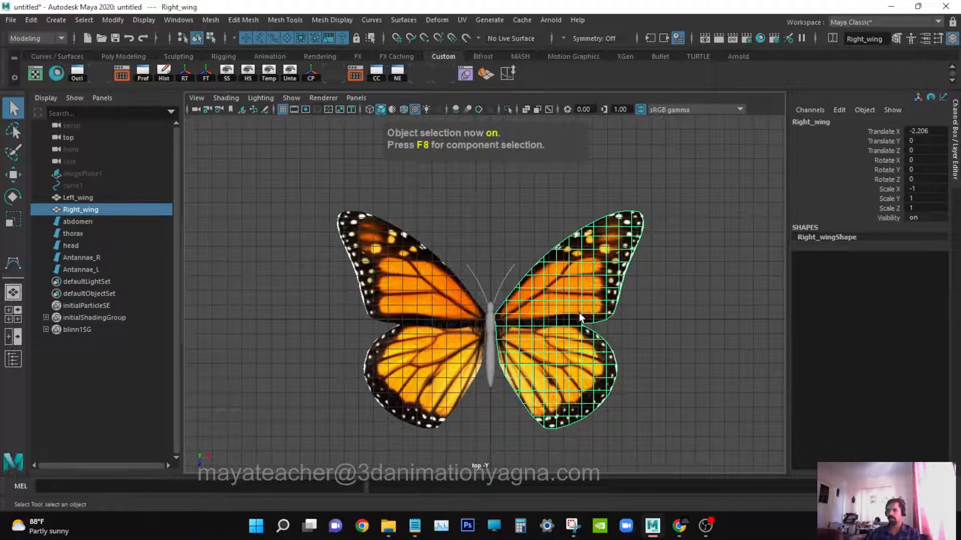
pyautogui.scroll(4, 579, 310)
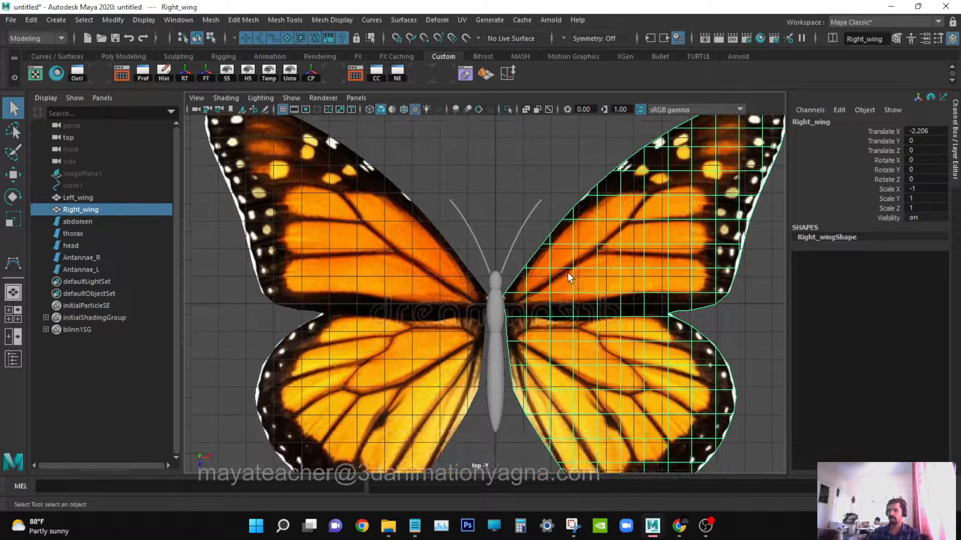
pyautogui.press('w')
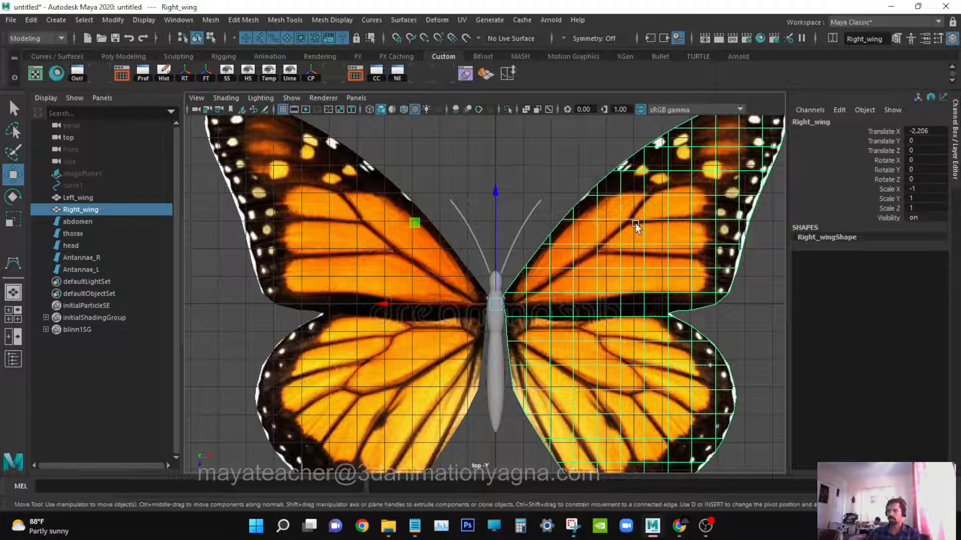
pyautogui.scroll(-3, 638, 220)
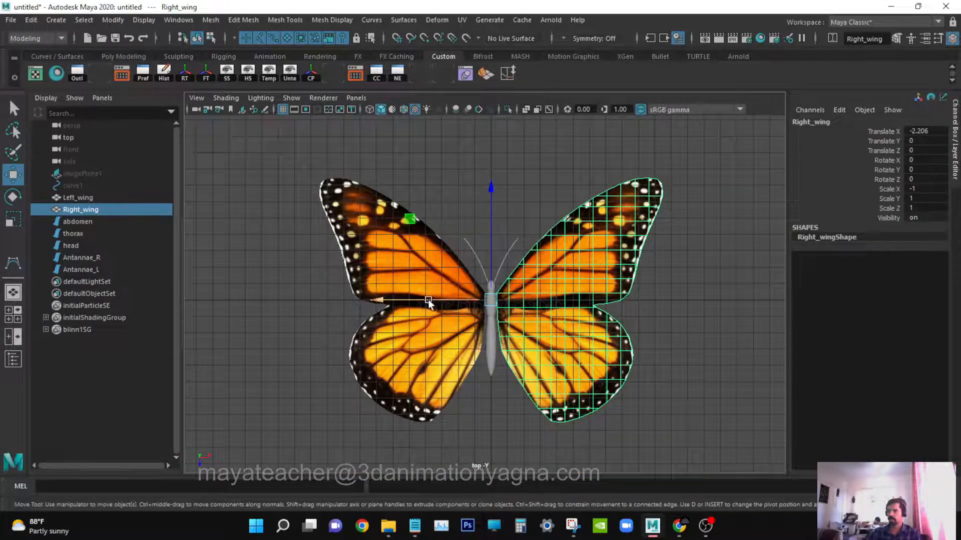
pyautogui.moveTo(428, 299); pyautogui.dragTo(424, 301)
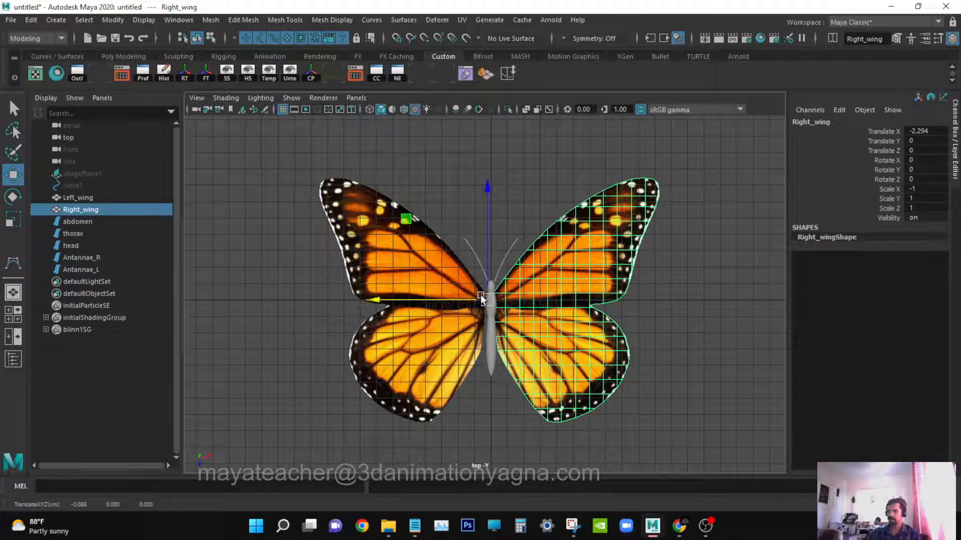
pyautogui.press('4')
pyautogui.scroll(5, 480, 295)
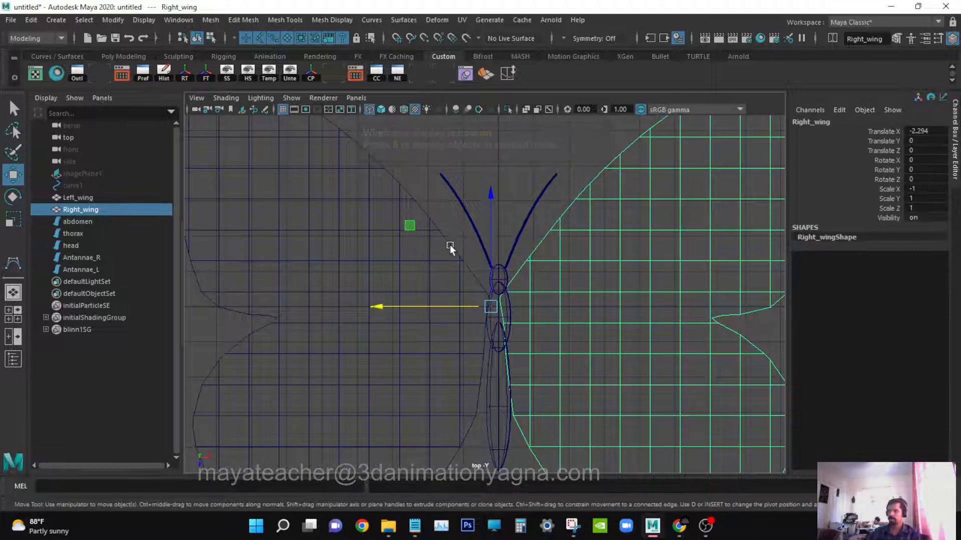
pyautogui.click(939, 131)
pyautogui.write('-')
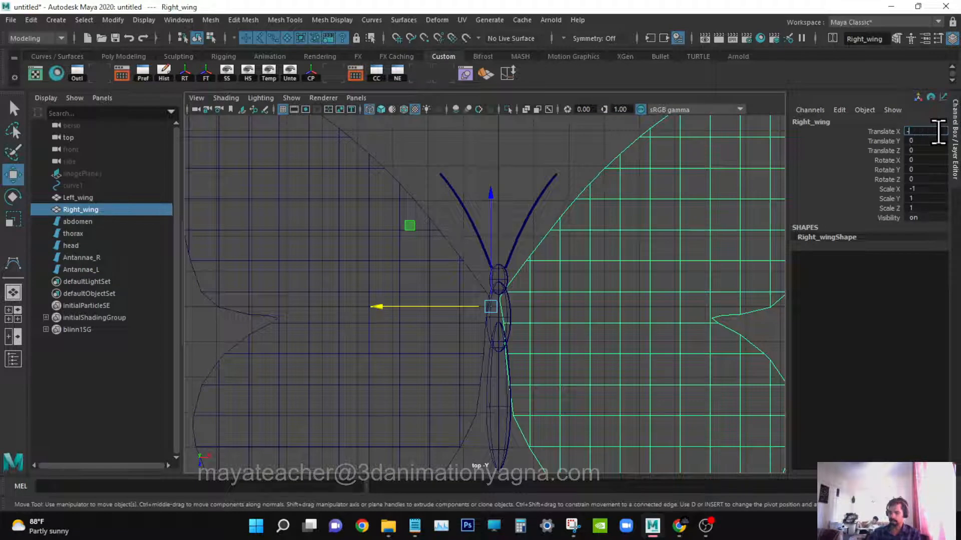
pyautogui.write('2.2')
pyautogui.press('Return')
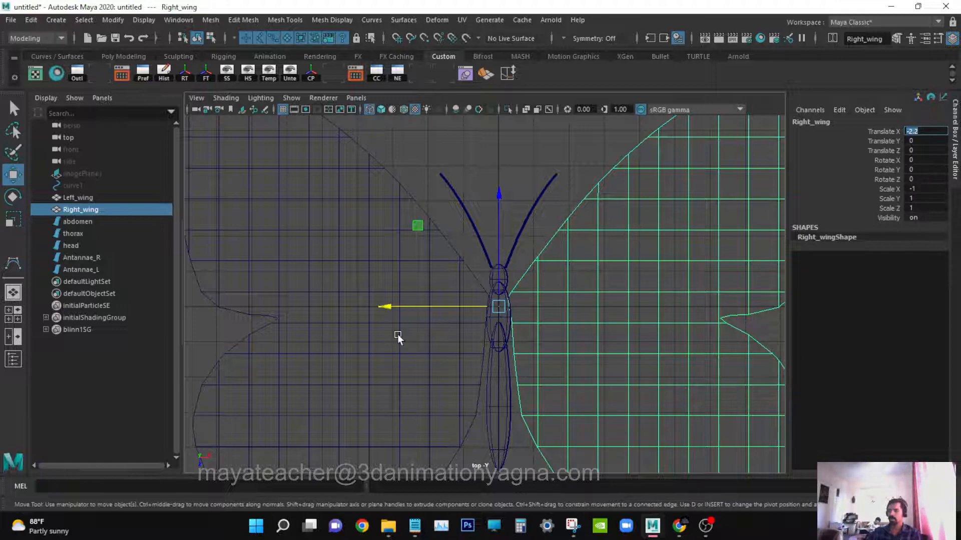
# Move the left wing slightly toward the body to about -2.11 on X.
pyautogui.click(430, 338)
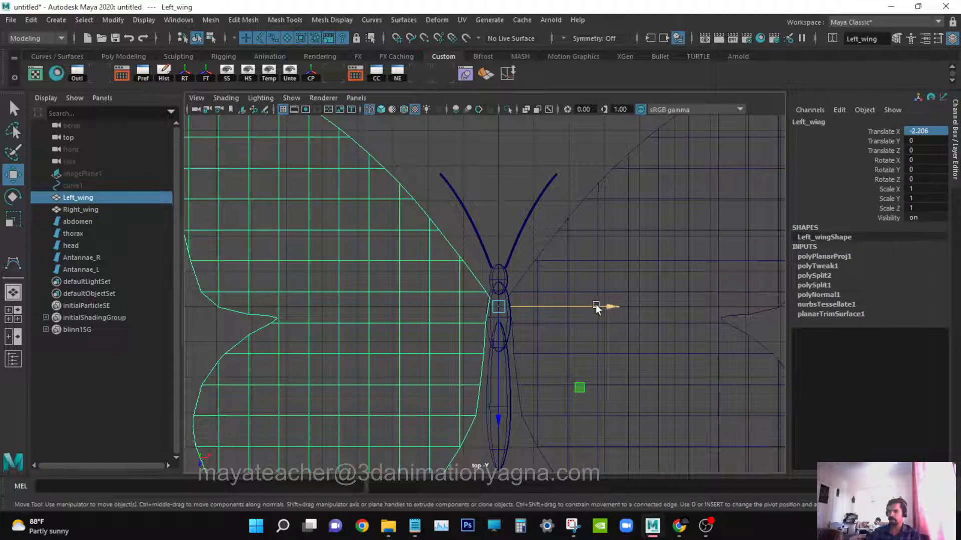
pyautogui.moveTo(595, 306); pyautogui.dragTo(607, 304)
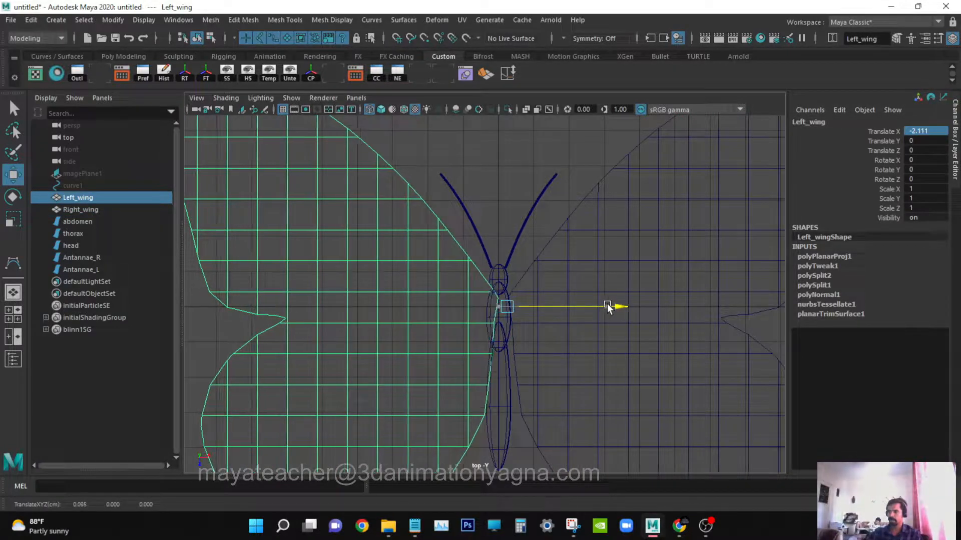
pyautogui.click(612, 260)
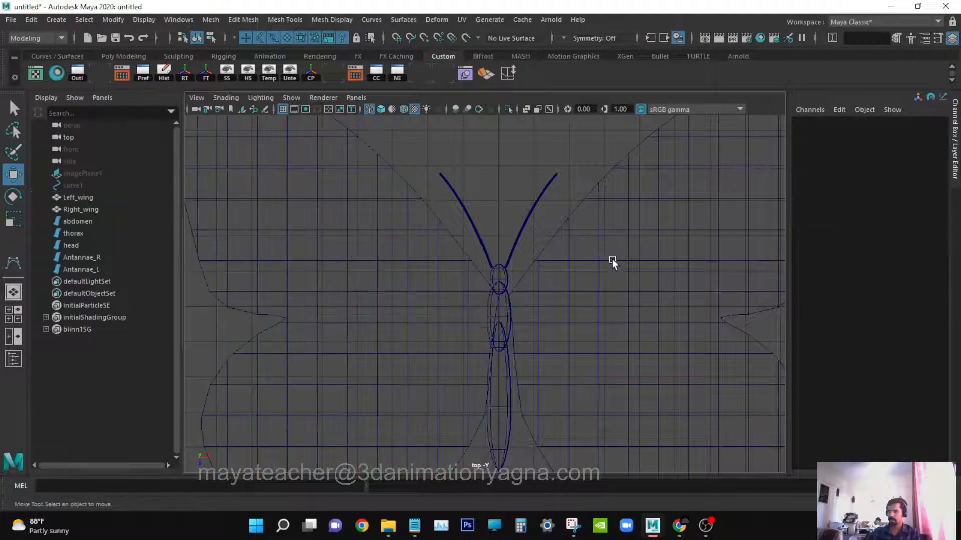
# Select the right wing and check the wing placement in the perspective view.
pyautogui.click(611, 277)
pyautogui.moveTo(449, 305)
pyautogui.mouseDown()
pyautogui.moveTo(437, 304)
pyautogui.moveTo(453, 262)
pyautogui.moveTo(620, 172)
pyautogui.mouseUp()
pyautogui.press('q')
pyautogui.press('space')
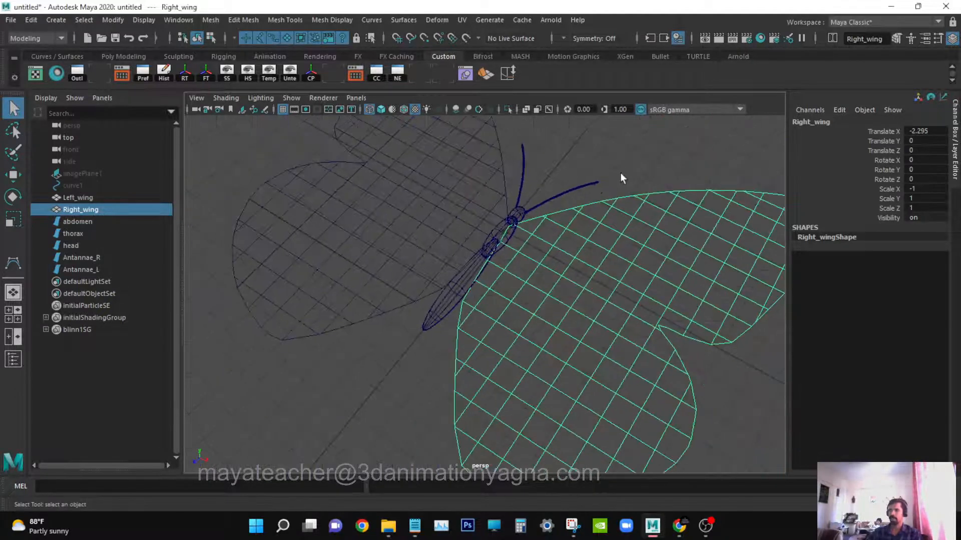
# Switch the viewport to textured shaded display and orbit to view the butterfly from above.
pyautogui.click(625, 169)
pyautogui.press('6')
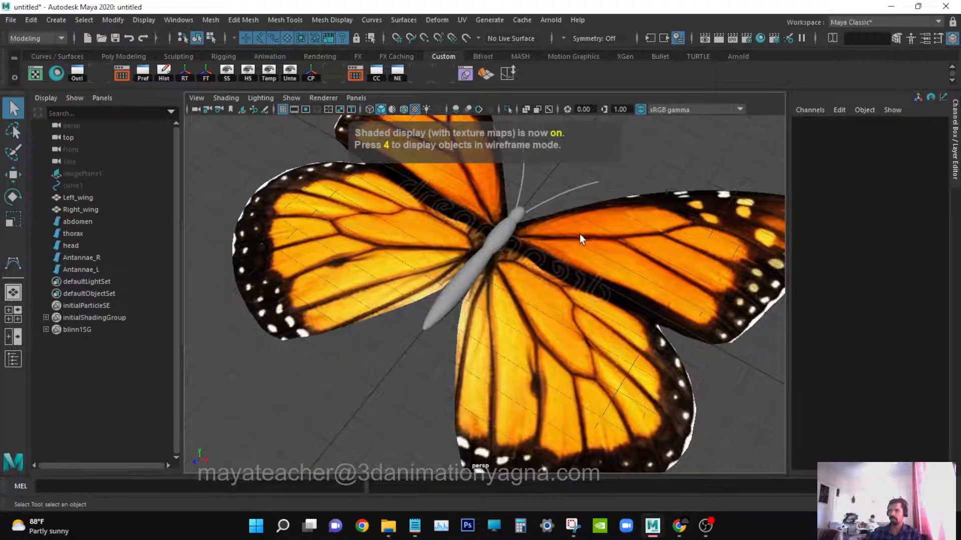
pyautogui.scroll(-2, 576, 235)
pyautogui.keyDown('alt'); pyautogui.moveTo(560, 245); pyautogui.dragTo(556, 273); pyautogui.keyUp('alt')
pyautogui.scroll(4, 557, 271)
pyautogui.keyDown('alt'); pyautogui.moveTo(556, 268); pyautogui.dragTo(581, 322, button='middle'); pyautogui.keyUp('alt')
pyautogui.scroll(-3, 565, 327)
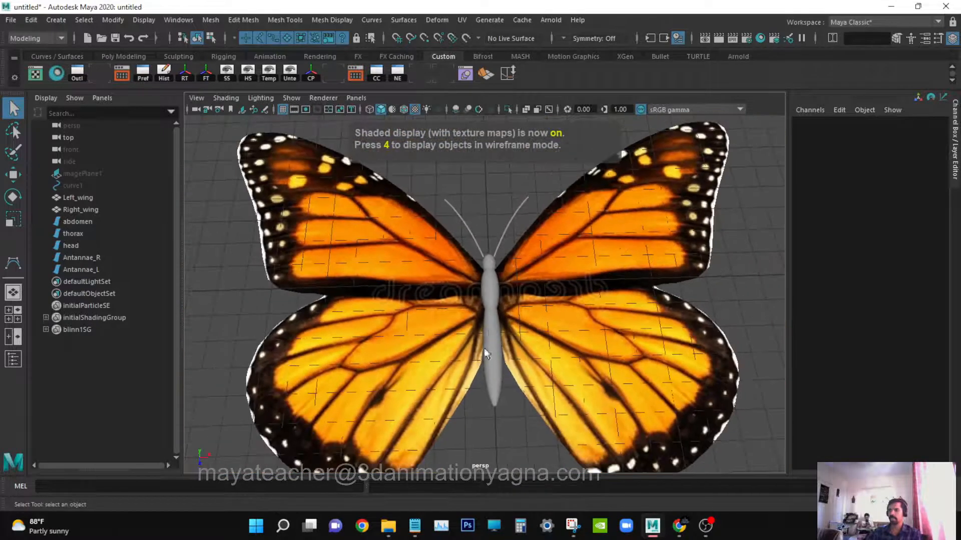
# Select the abdomen, thorax and head together and inspect the body from several angles.
pyautogui.keyDown('alt'); pyautogui.moveTo(485, 355); pyautogui.dragTo(514, 345); pyautogui.keyUp('alt')
pyautogui.click(500, 326)
pyautogui.keyDown('shift'); pyautogui.click(488, 276); pyautogui.keyUp('shift')
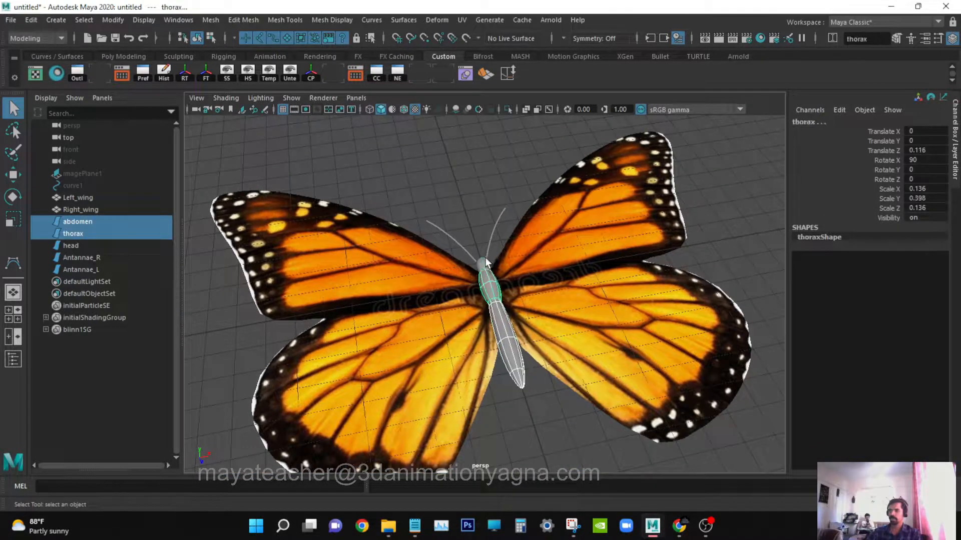
pyautogui.keyDown('shift'); pyautogui.click(484, 263); pyautogui.keyUp('shift')
pyautogui.keyDown('alt'); pyautogui.moveTo(510, 324); pyautogui.dragTo(534, 320); pyautogui.keyUp('alt')
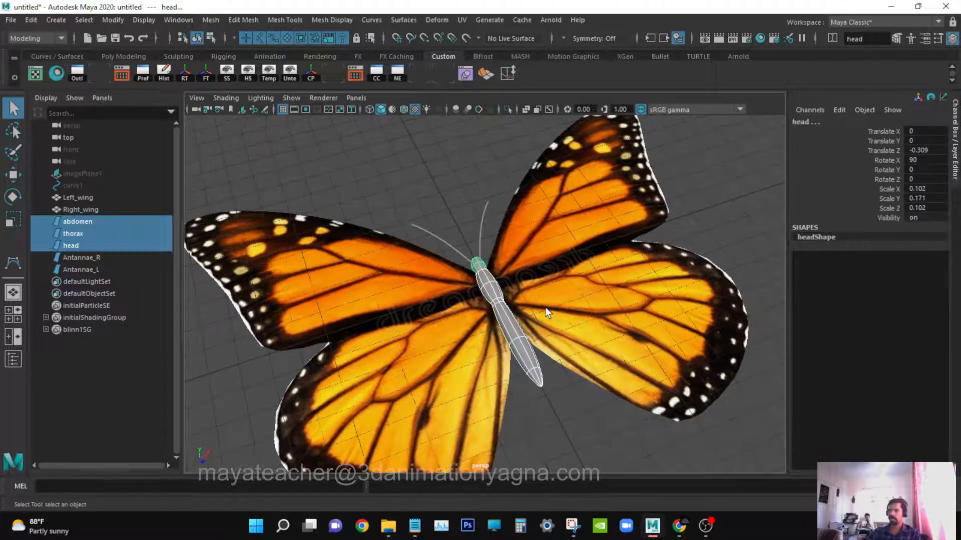
pyautogui.scroll(3, 547, 314)
pyautogui.scroll(-1, 557, 331)
pyautogui.keyDown('alt'); pyautogui.moveTo(580, 366); pyautogui.dragTo(584, 368); pyautogui.keyUp('alt')
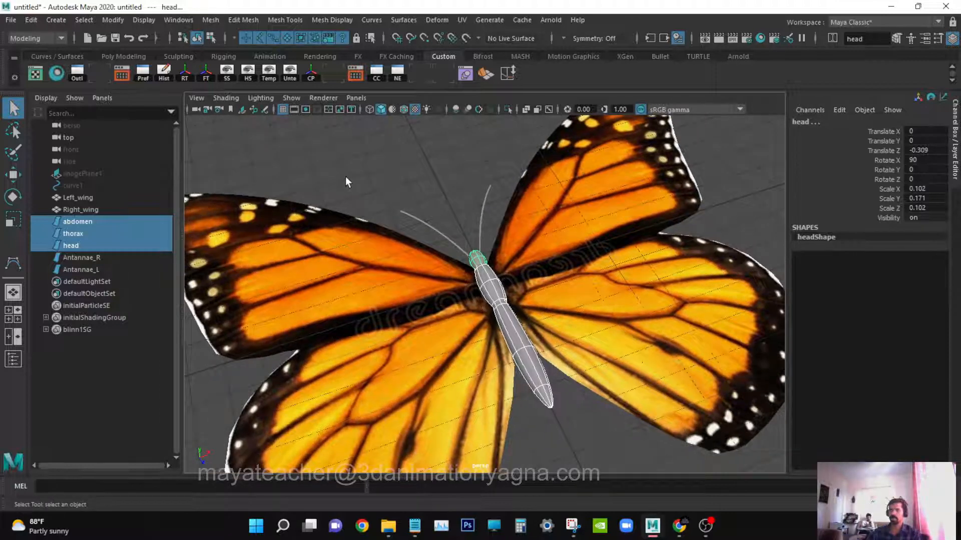
# Delete the reference image plane and the traced curve.
pyautogui.click(311, 159)
pyautogui.moveTo(94, 199); pyautogui.dragTo(113, 272)
pyautogui.moveTo(93, 184); pyautogui.dragTo(107, 187)
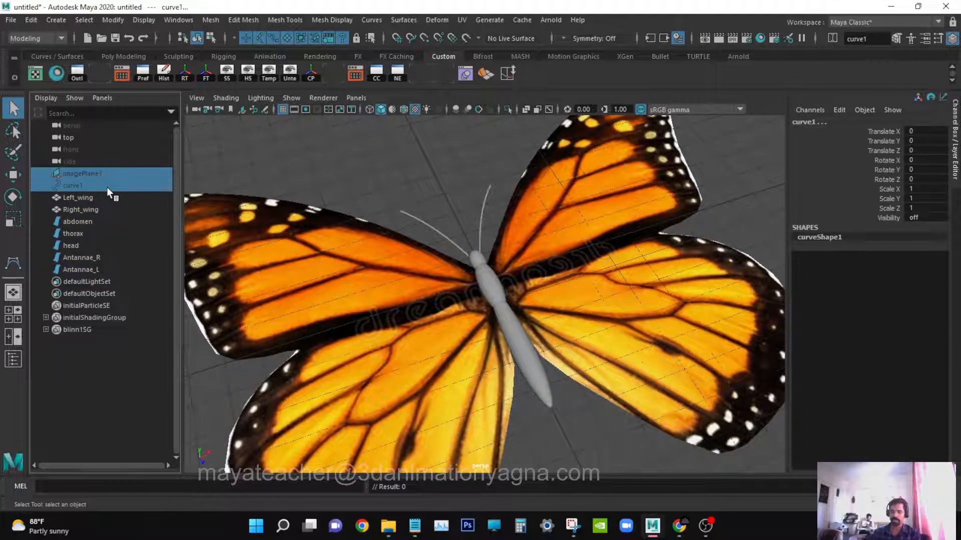
pyautogui.press('Delete')
# Group the wings, body parts and antennae and rename the group grp_butterfly.
pyautogui.moveTo(91, 175); pyautogui.dragTo(101, 250)
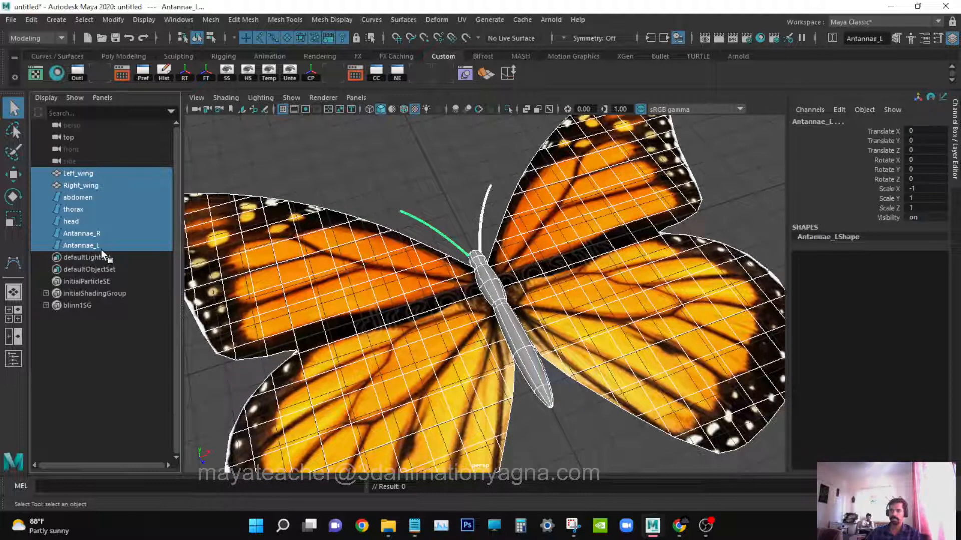
pyautogui.hotkey('ctrl', 'g')
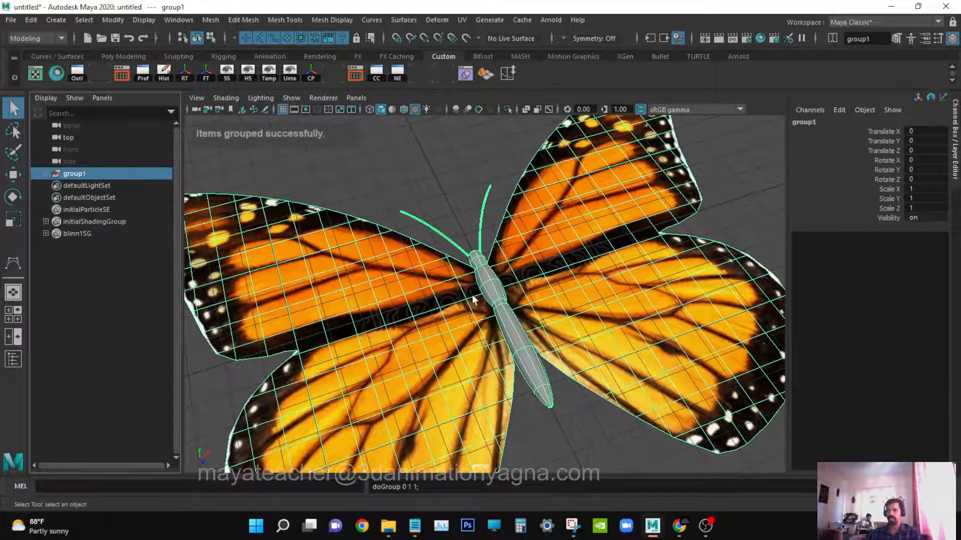
pyautogui.press('w')
pyautogui.doubleClick(70, 172)
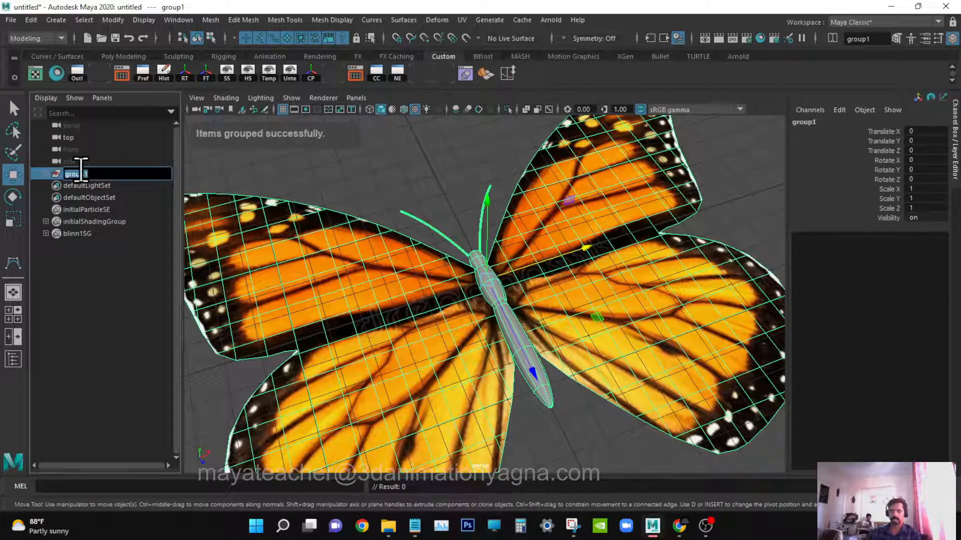
pyautogui.write('grp')
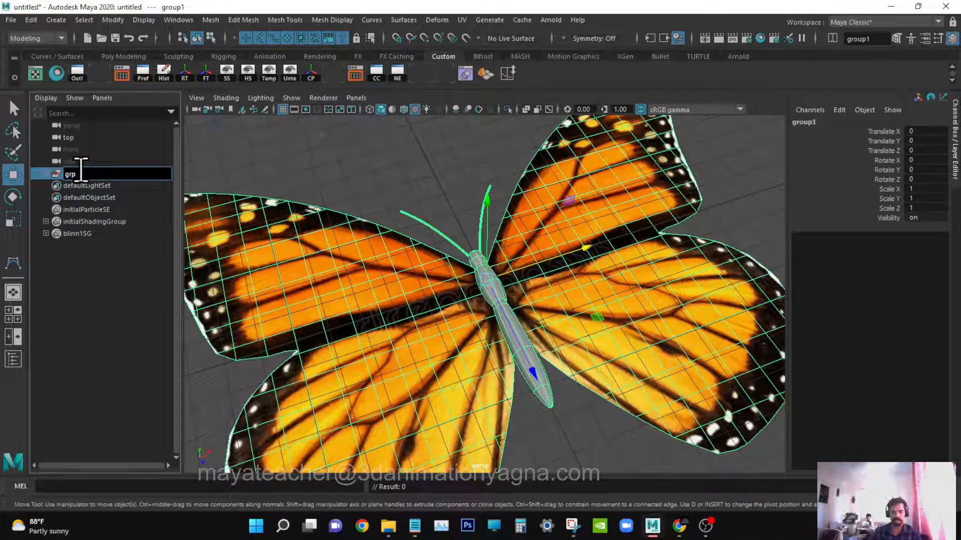
pyautogui.write('_butterfl')
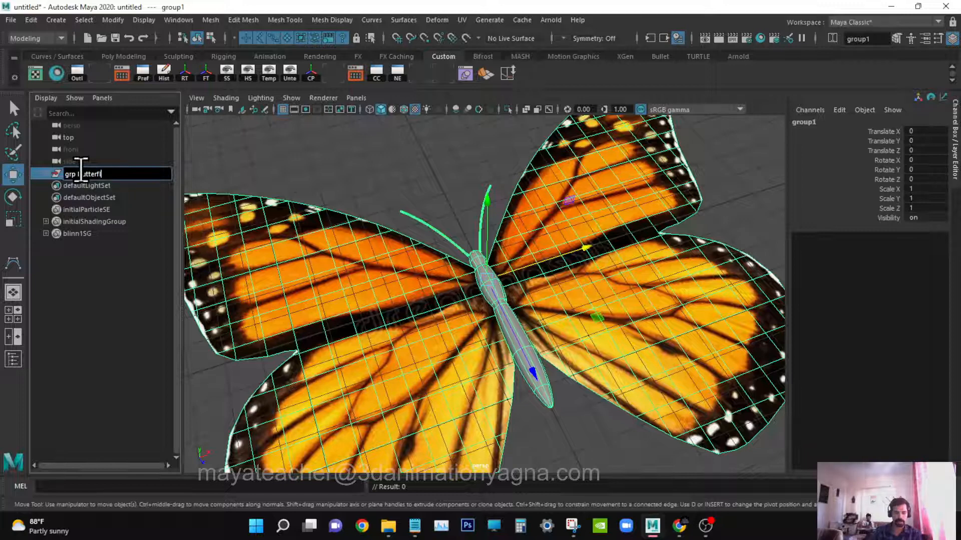
pyautogui.write('y')
pyautogui.press('Return')
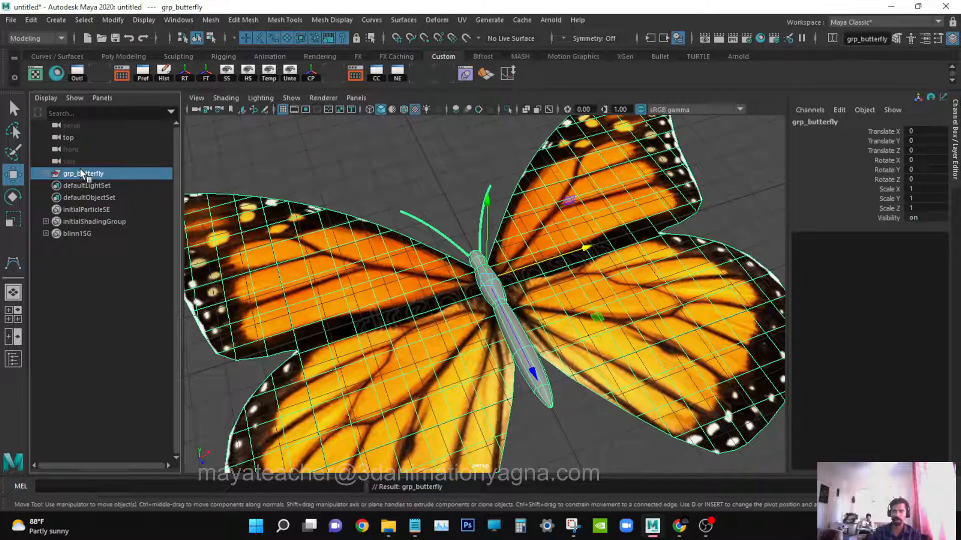
# Select the abdomen and assign it a new Blinn material.
pyautogui.click(52, 174)
pyautogui.keyDown('alt'); pyautogui.moveTo(419, 227); pyautogui.dragTo(424, 224); pyautogui.keyUp('alt')
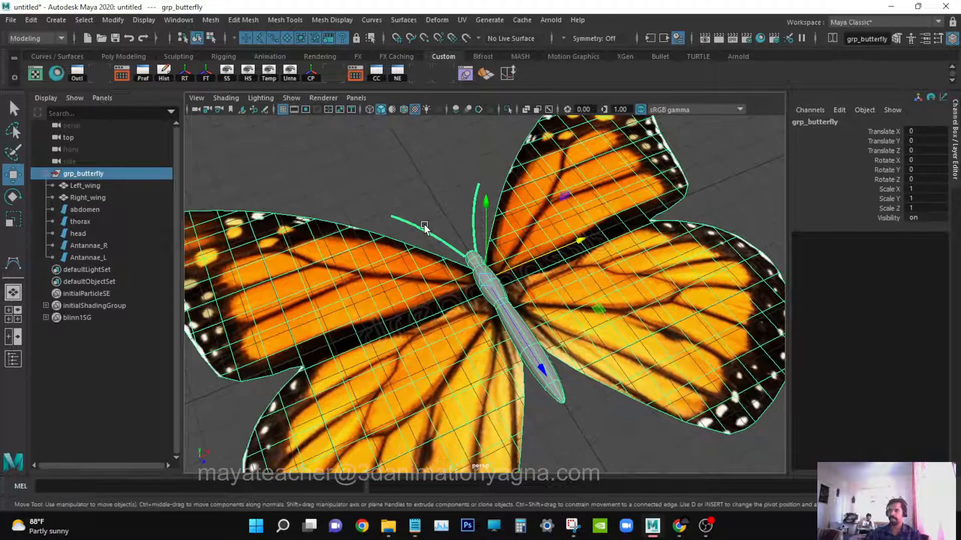
pyautogui.press('q')
pyautogui.click(401, 171)
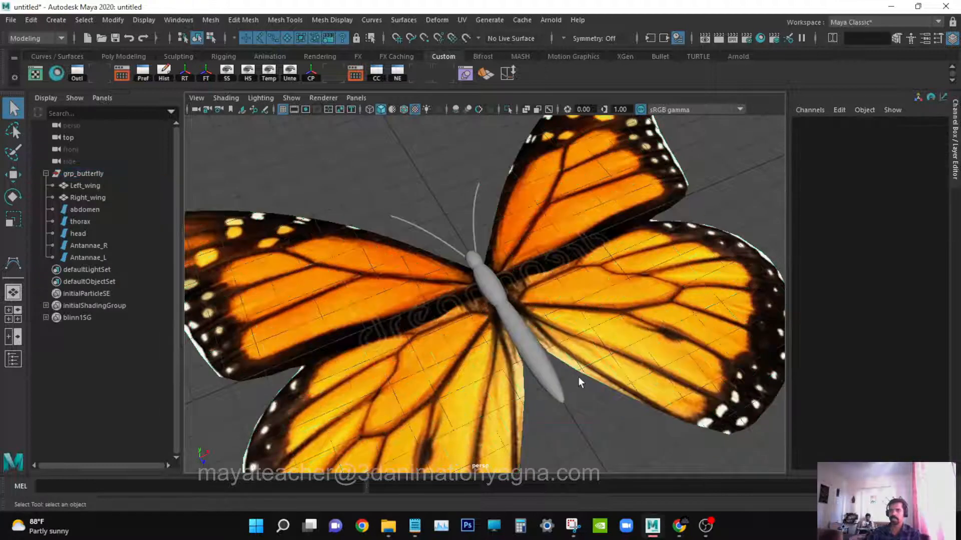
pyautogui.click(548, 376)
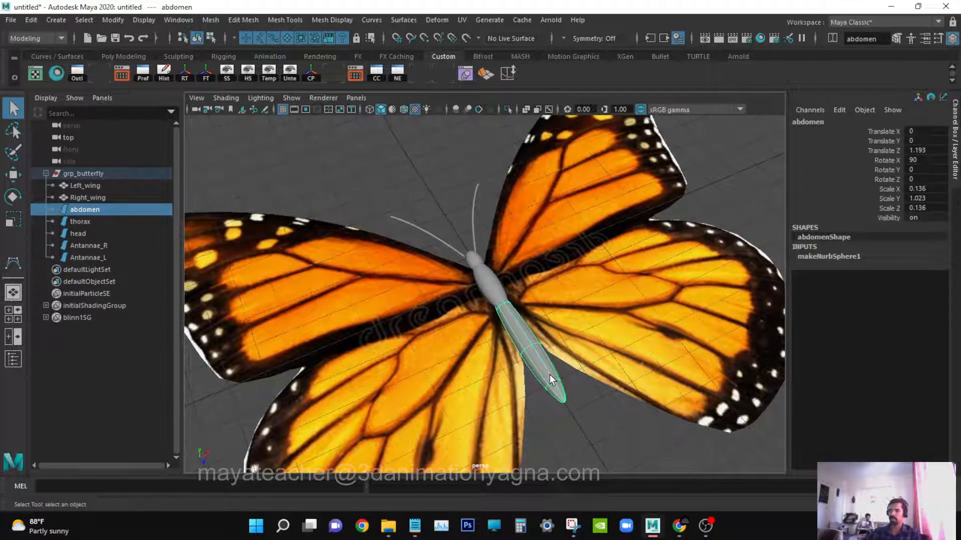
pyautogui.moveTo(552, 375); pyautogui.dragTo(563, 502, button='right')
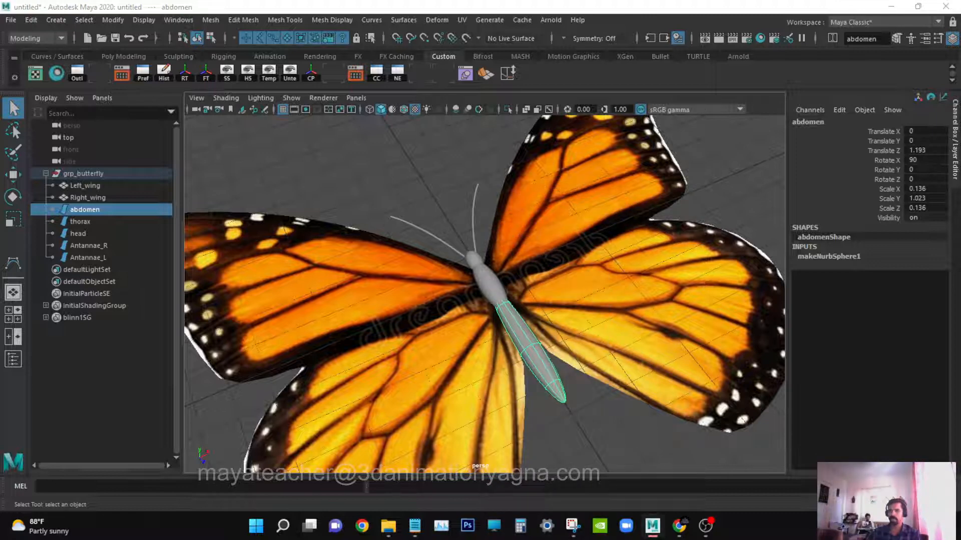
pyautogui.click(448, 171)
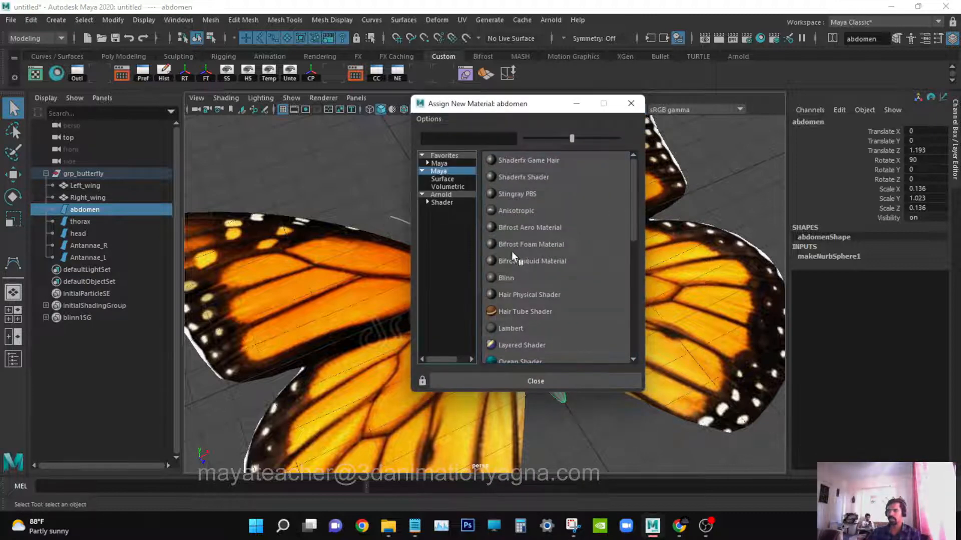
pyautogui.click(518, 279)
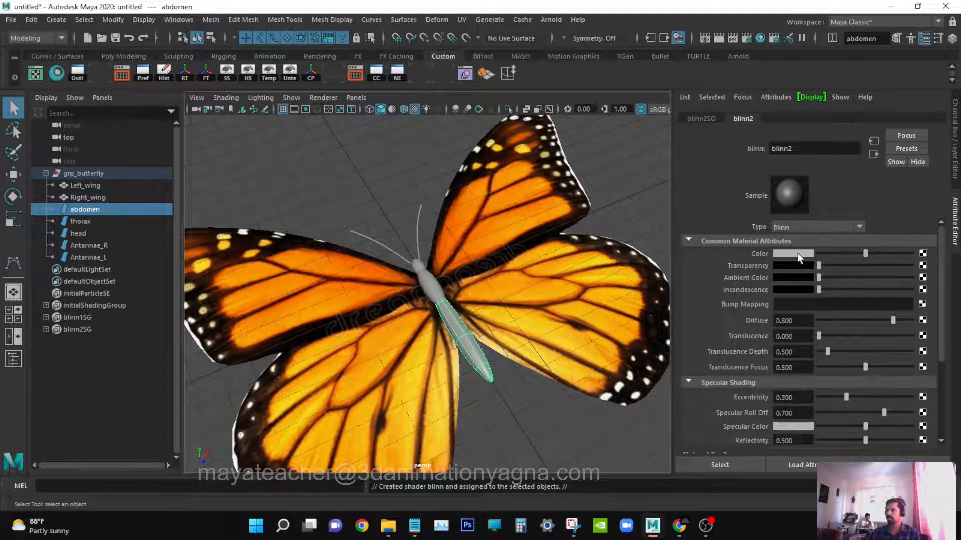
# Set the Blinn's Diffuse to 1 and its Translucence Depth and Translucence Focus to 0.
pyautogui.moveTo(838, 320); pyautogui.dragTo(960, 320)
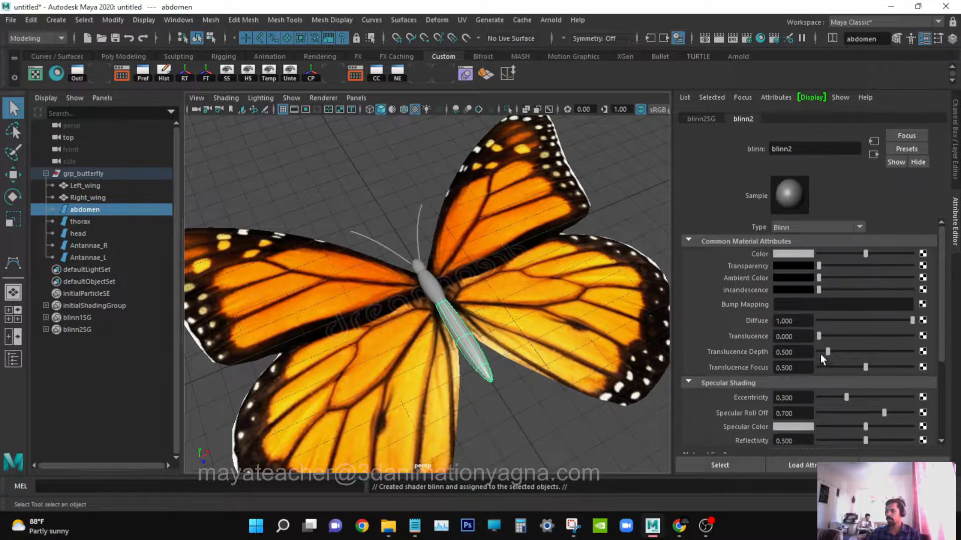
pyautogui.moveTo(820, 354); pyautogui.dragTo(805, 351)
pyautogui.moveTo(867, 368); pyautogui.dragTo(782, 371)
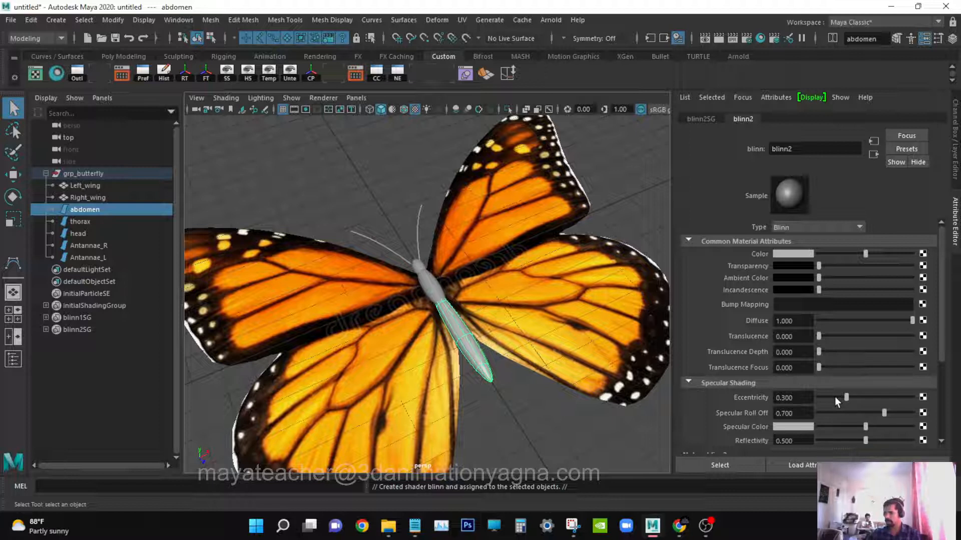
# Set Eccentricity to about 0.019, Specular Roll Off to 1, Specular Color to white, and Reflectivity to 0.
pyautogui.moveTo(835, 397); pyautogui.dragTo(819, 401)
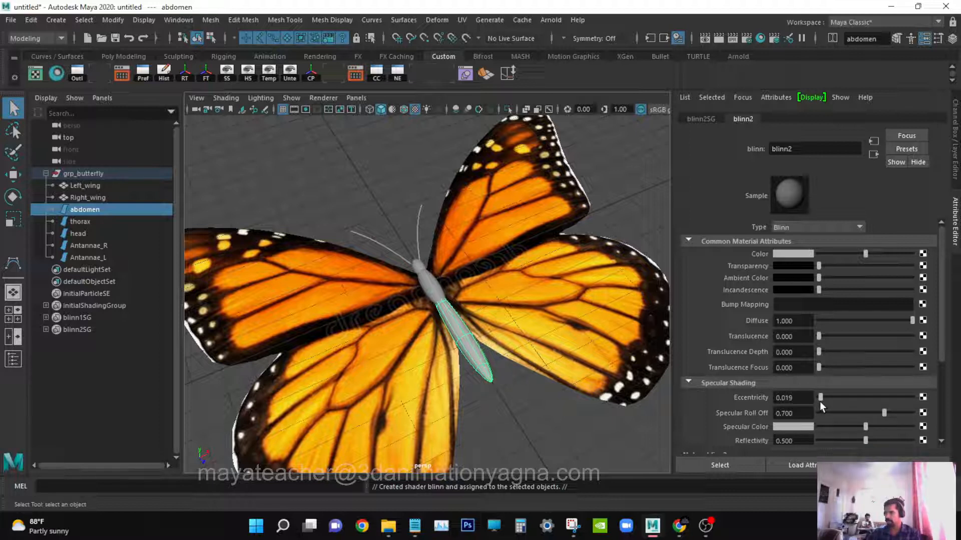
pyautogui.moveTo(884, 413); pyautogui.dragTo(958, 417)
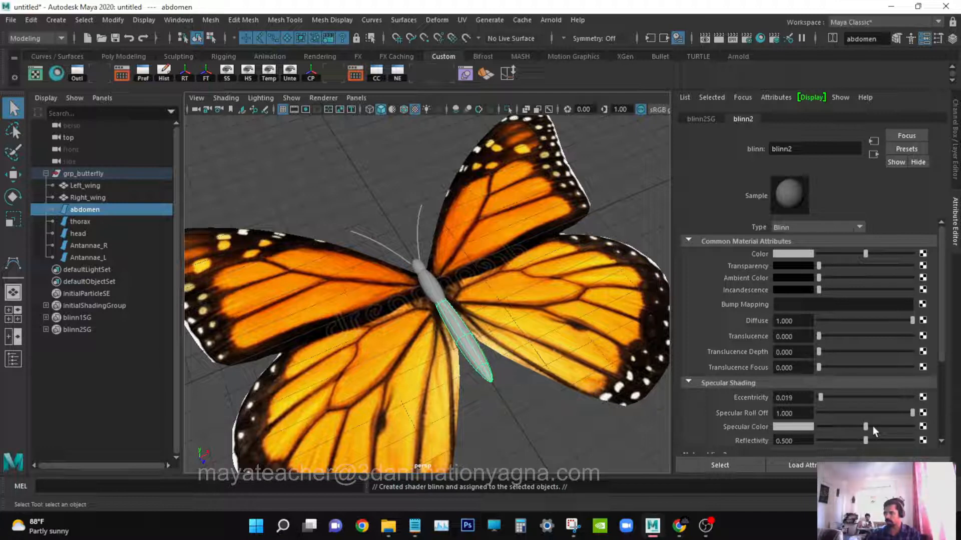
pyautogui.moveTo(872, 425); pyautogui.dragTo(918, 426)
pyautogui.scroll(-2, 845, 431)
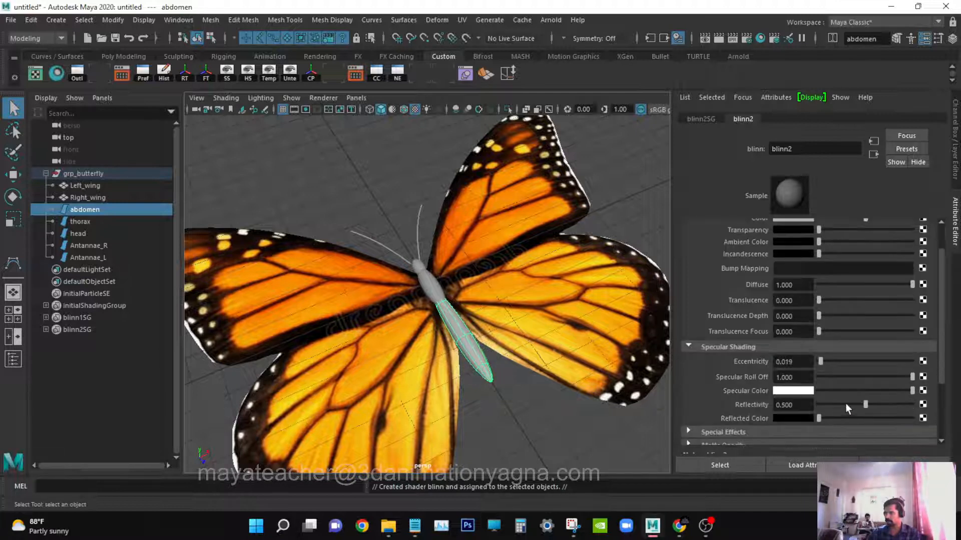
pyautogui.moveTo(845, 403); pyautogui.dragTo(776, 406)
pyautogui.scroll(2, 866, 363)
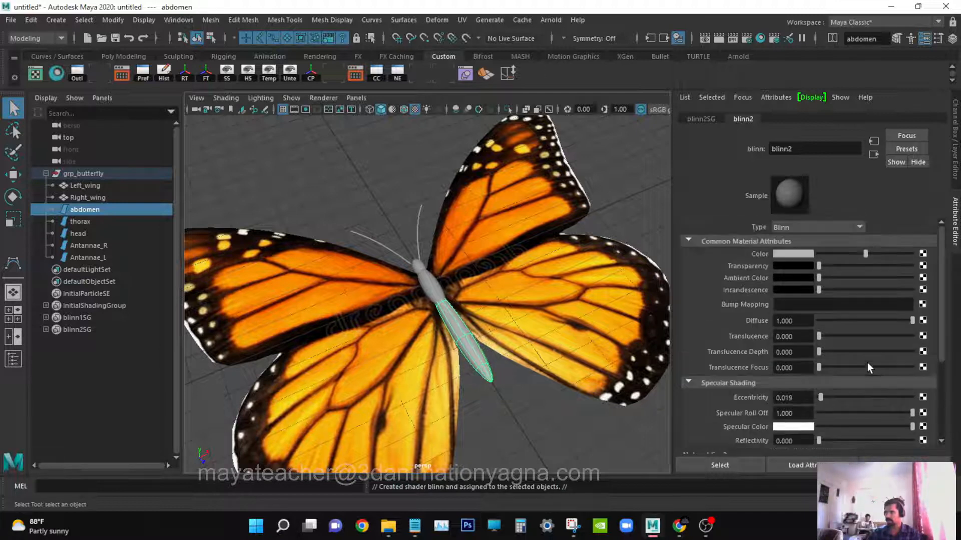
# Map a Marble 3D texture to the abdomen material's Color.
pyautogui.click(922, 256)
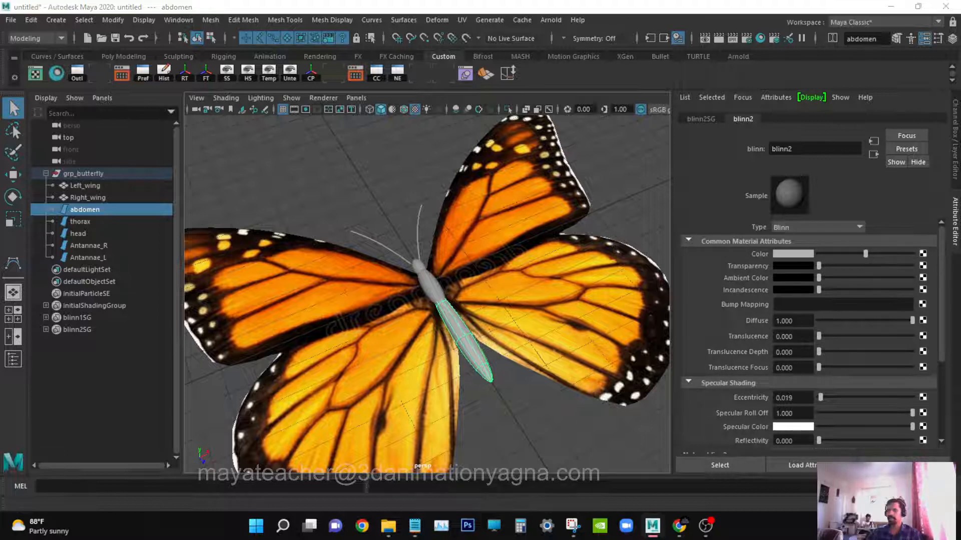
pyautogui.moveTo(239, 185); pyautogui.dragTo(431, 125)
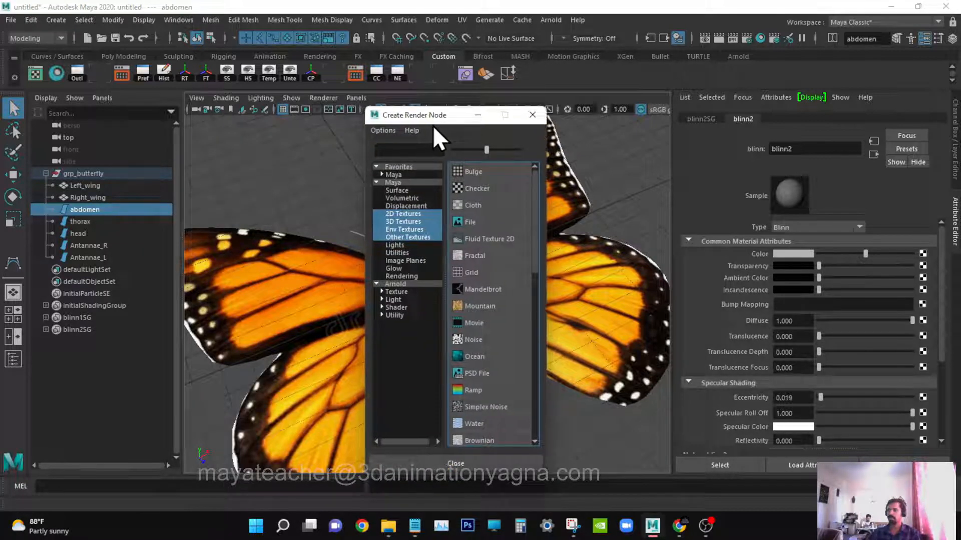
pyautogui.scroll(-4, 482, 278)
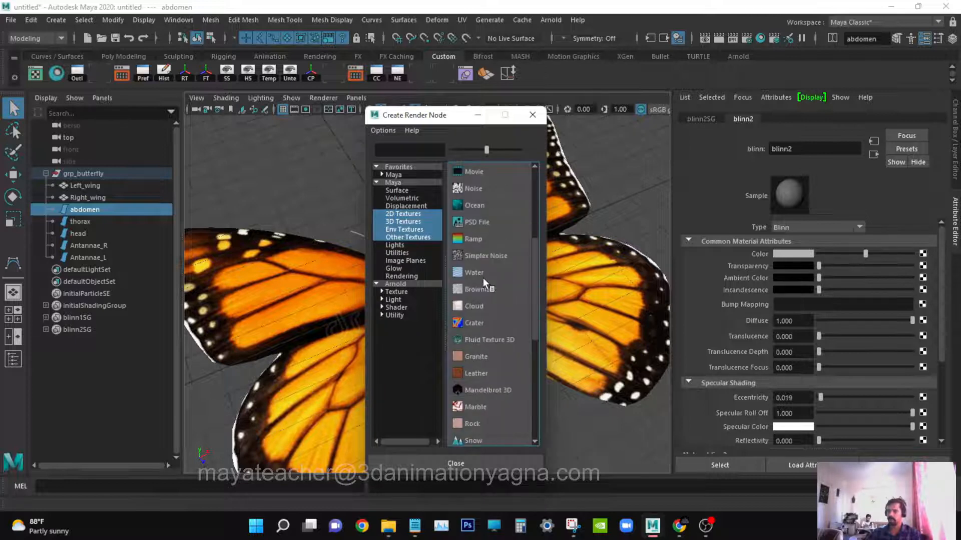
pyautogui.scroll(-1, 477, 332)
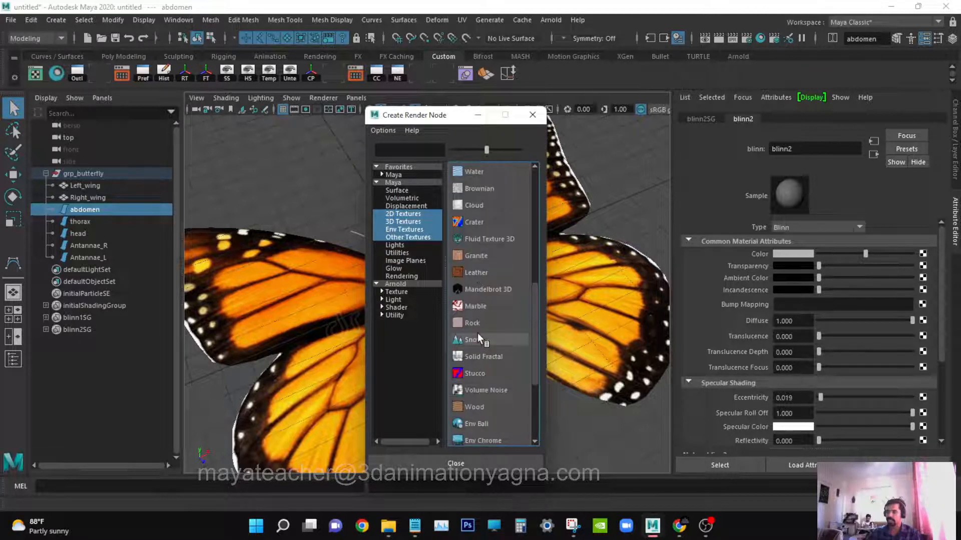
pyautogui.scroll(-1, 478, 334)
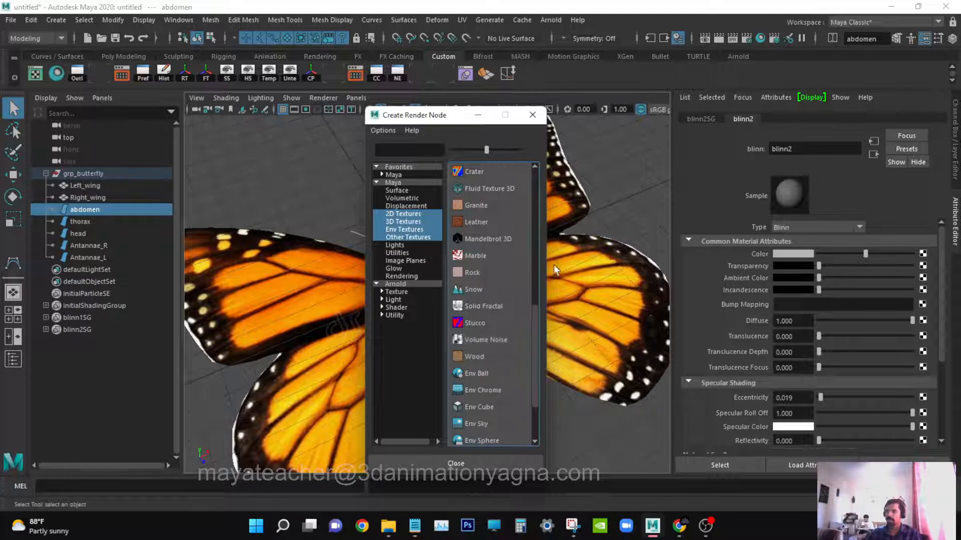
pyautogui.moveTo(545, 267); pyautogui.dragTo(645, 277)
pyautogui.scroll(-1, 549, 323)
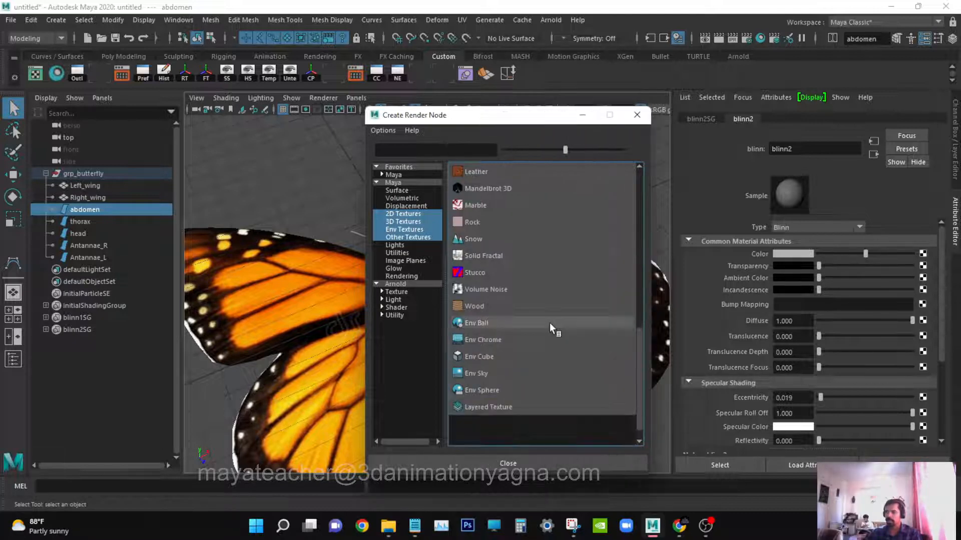
pyautogui.scroll(3, 549, 322)
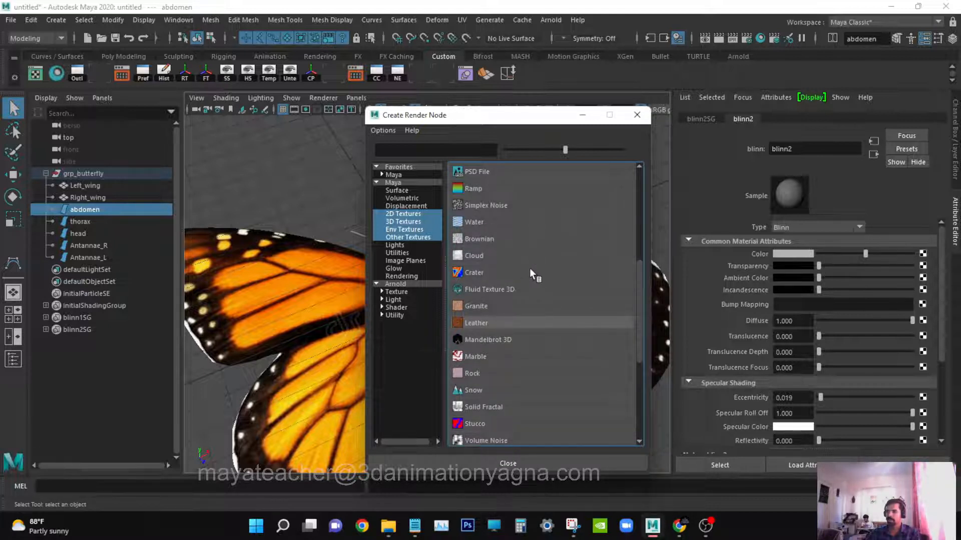
pyautogui.click(476, 356)
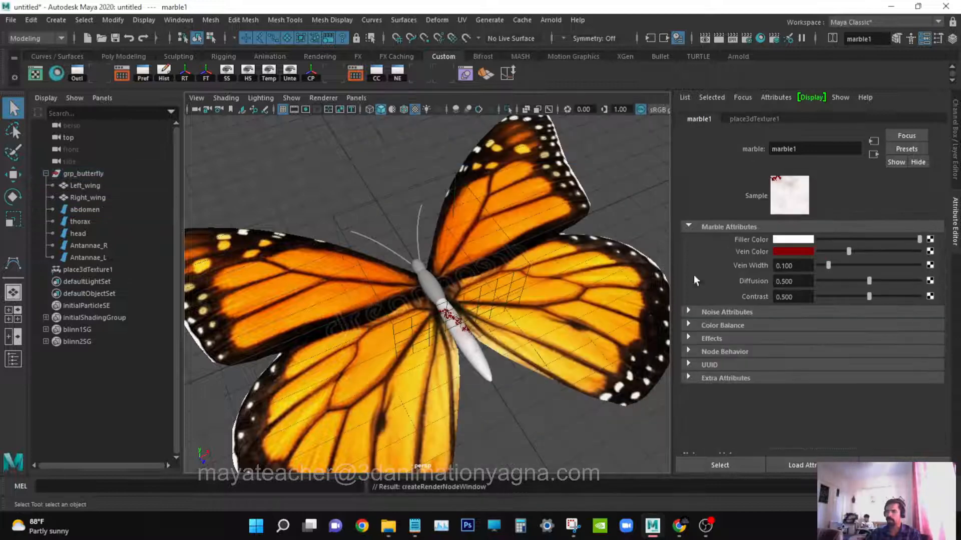
# Set the marble texture's Filler Color to black and its Vein Color to white.
pyautogui.keyDown('alt'); pyautogui.moveTo(638, 315); pyautogui.dragTo(595, 313); pyautogui.keyUp('alt')
pyautogui.scroll(3, 596, 313)
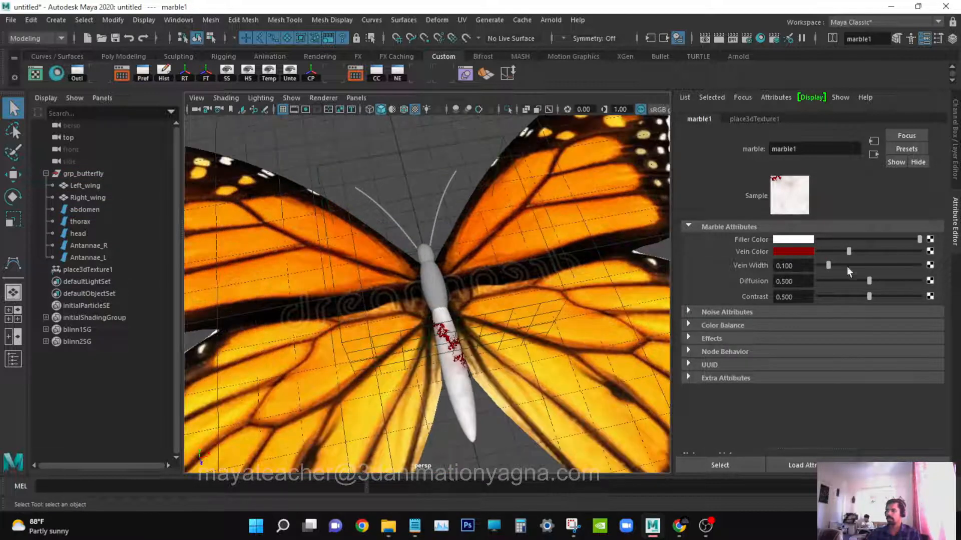
pyautogui.click(819, 239)
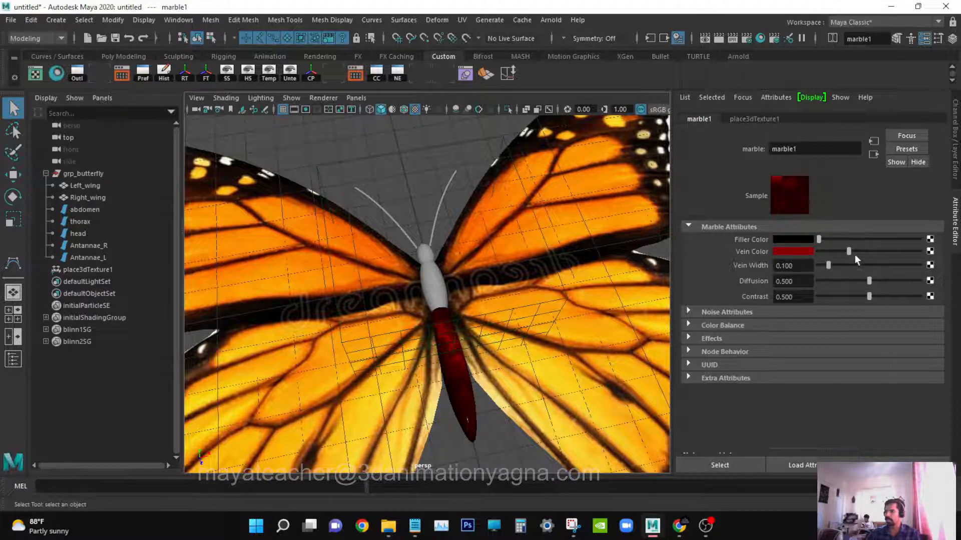
pyautogui.click(798, 251)
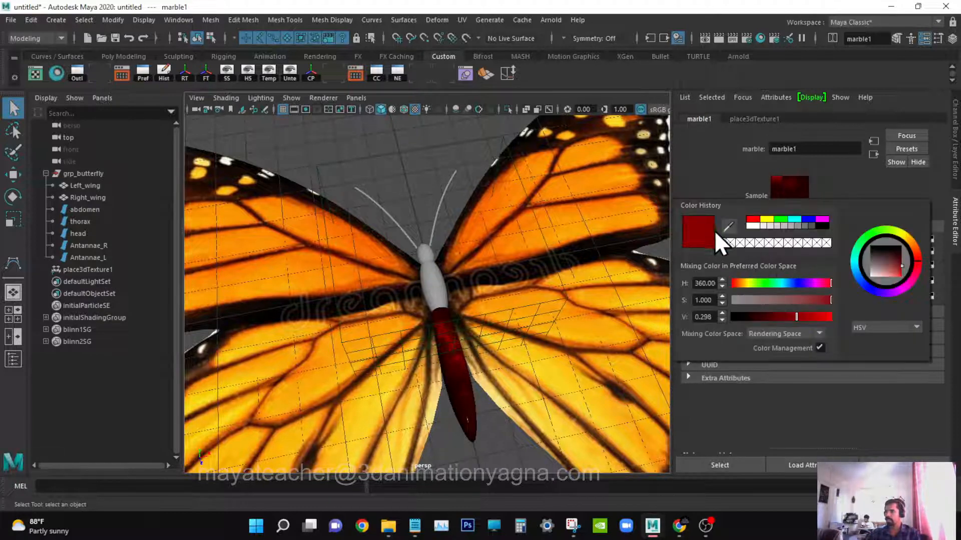
pyautogui.click(753, 225)
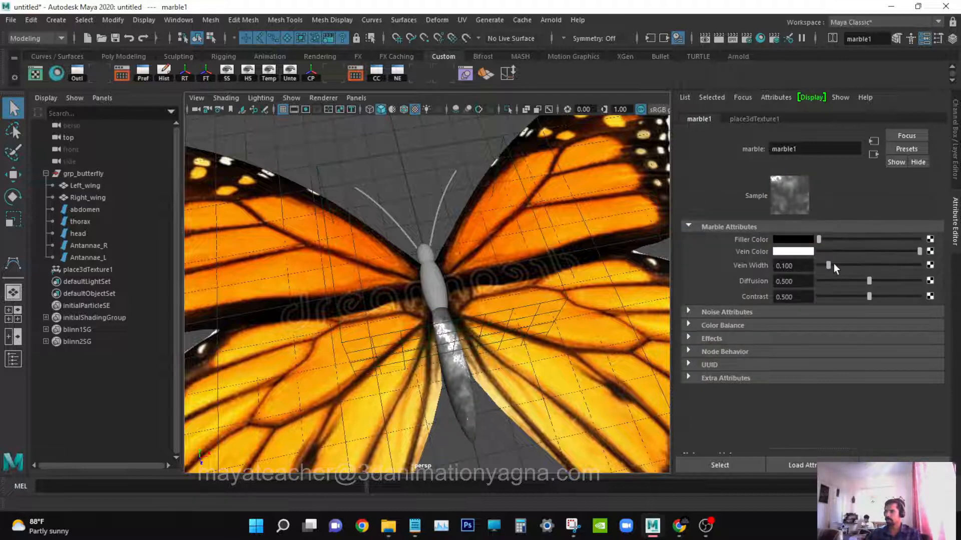
# Set the marble's Vein Width to about 0.75, Diffusion and Contrast to 0, and noise Ratio to about 0.74.
pyautogui.moveTo(833, 264); pyautogui.dragTo(843, 296)
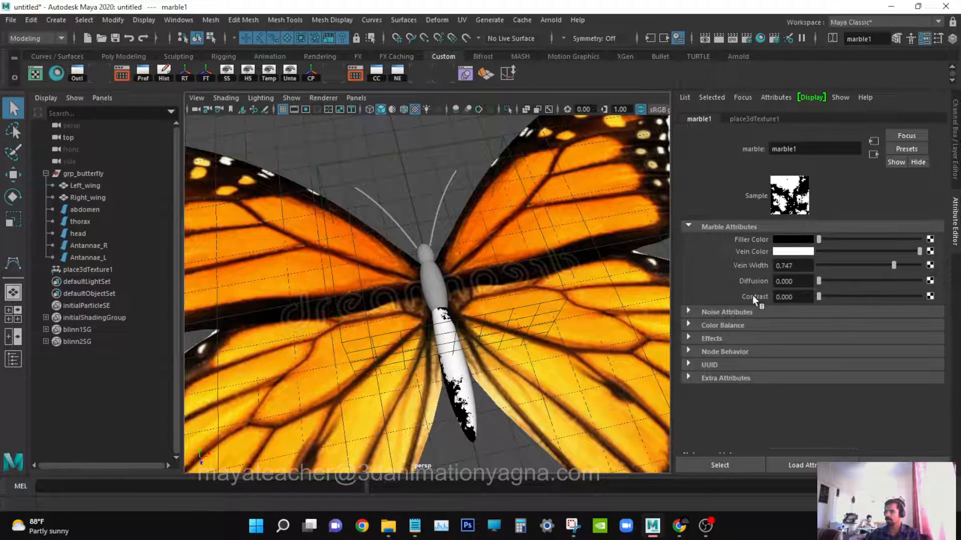
pyautogui.click(753, 312)
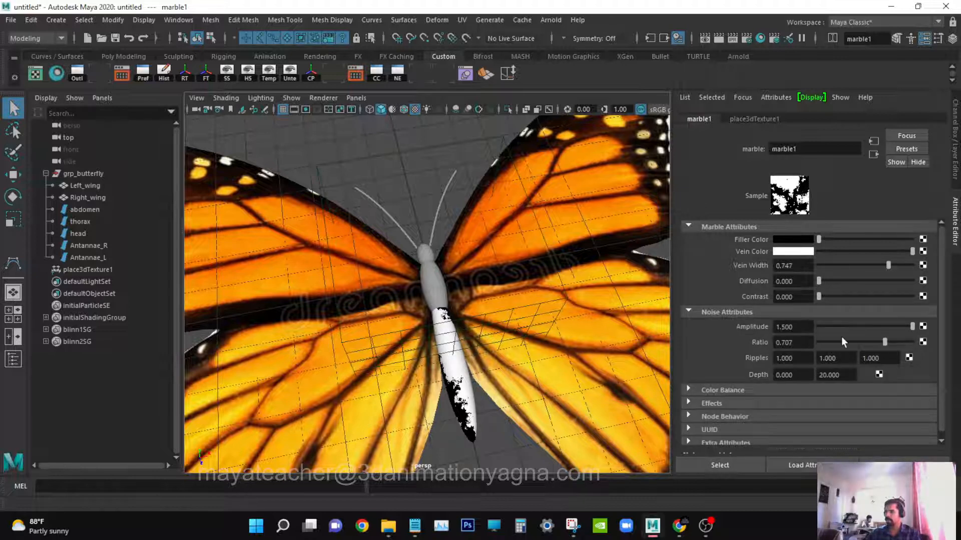
pyautogui.moveTo(883, 341)
pyautogui.mouseDown()
pyautogui.moveTo(834, 341)
pyautogui.moveTo(887, 343)
pyautogui.mouseUp()
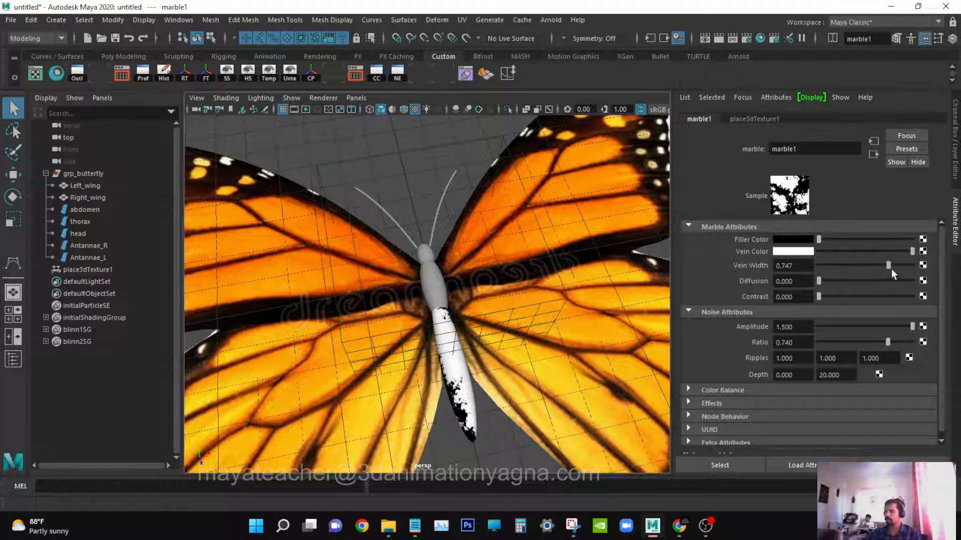
# Scale the marble's 3D texture placement to 0.2 on all three axes and turn on Interactive Placement.
pyautogui.click(769, 120)
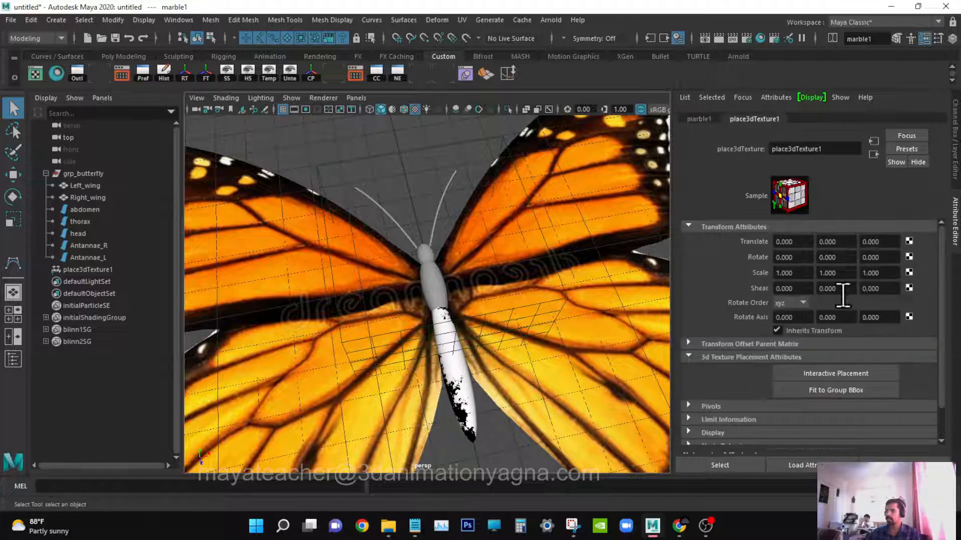
pyautogui.click(788, 273)
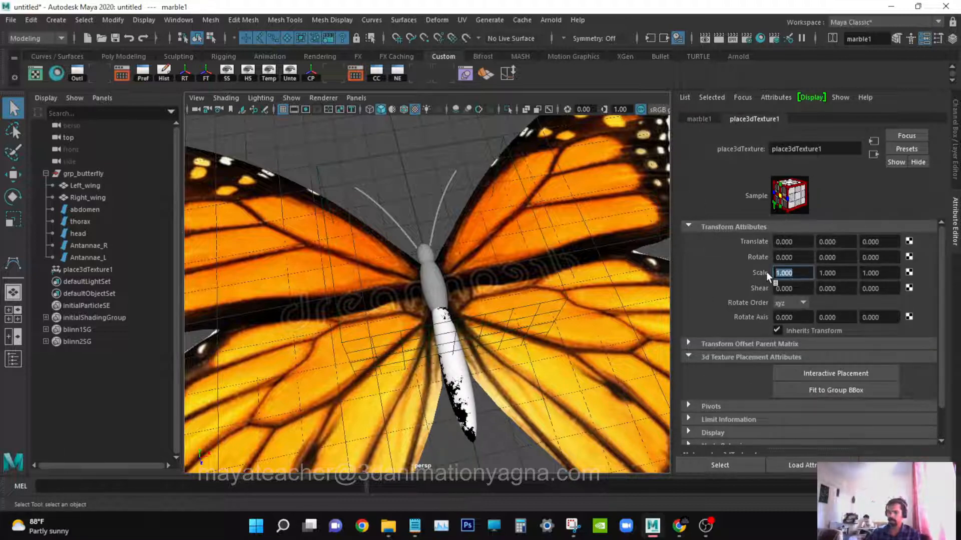
pyautogui.write('0.2')
pyautogui.press('Tab')
pyautogui.write('0.2')
pyautogui.press('Tab')
pyautogui.press('BackSpace')
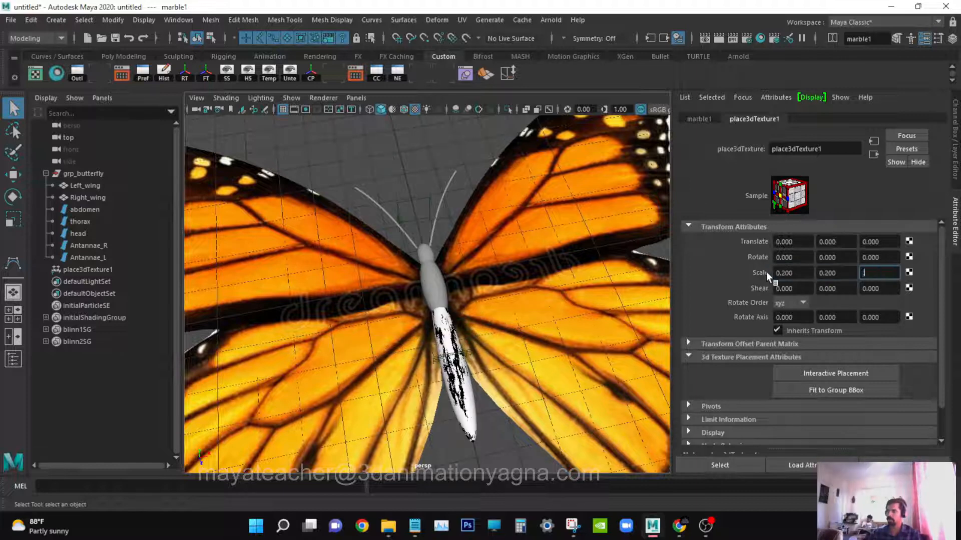
pyautogui.write('0.2')
pyautogui.press('Return')
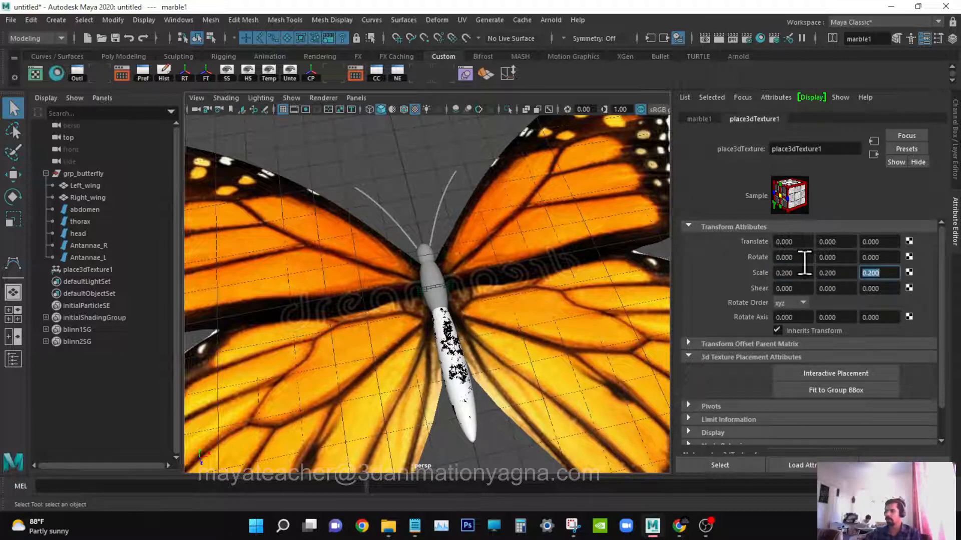
pyautogui.click(810, 373)
pyautogui.keyDown('alt'); pyautogui.moveTo(451, 332); pyautogui.dragTo(447, 336); pyautogui.keyUp('alt')
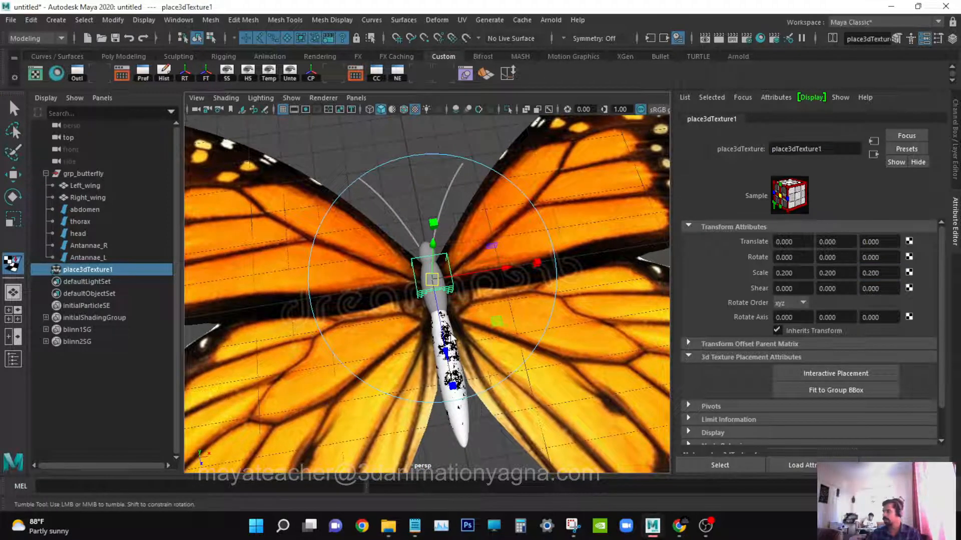
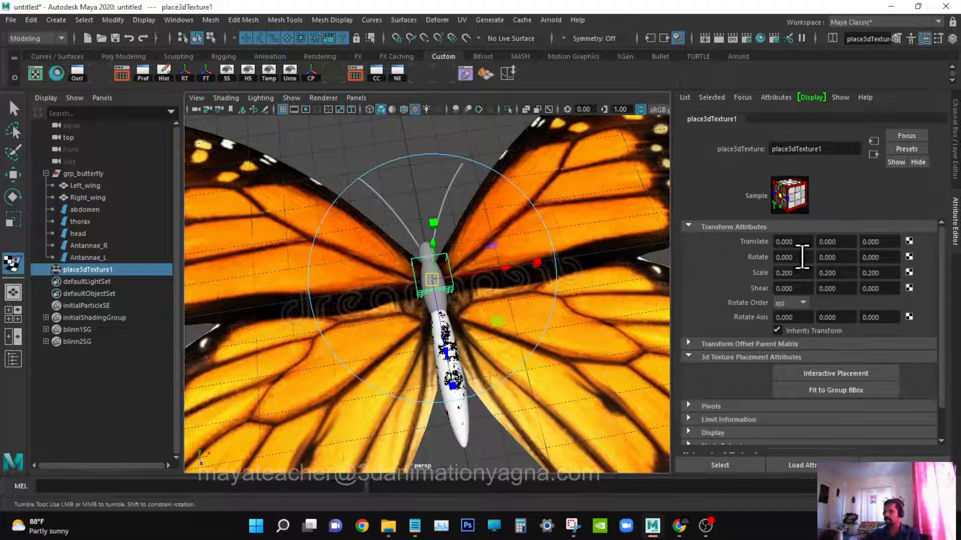
# Set the marble texture placement's Rotate X to about 1.79 and return to the marble texture's attributes.
pyautogui.keyDown('ctrl'); pyautogui.moveTo(802, 256); pyautogui.dragTo(909, 50); pyautogui.keyUp('ctrl')
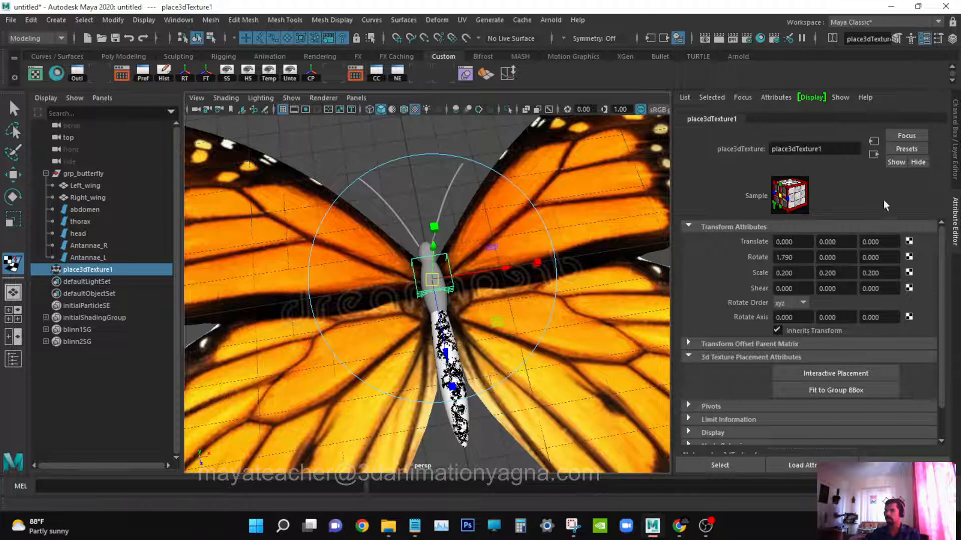
pyautogui.click(873, 154)
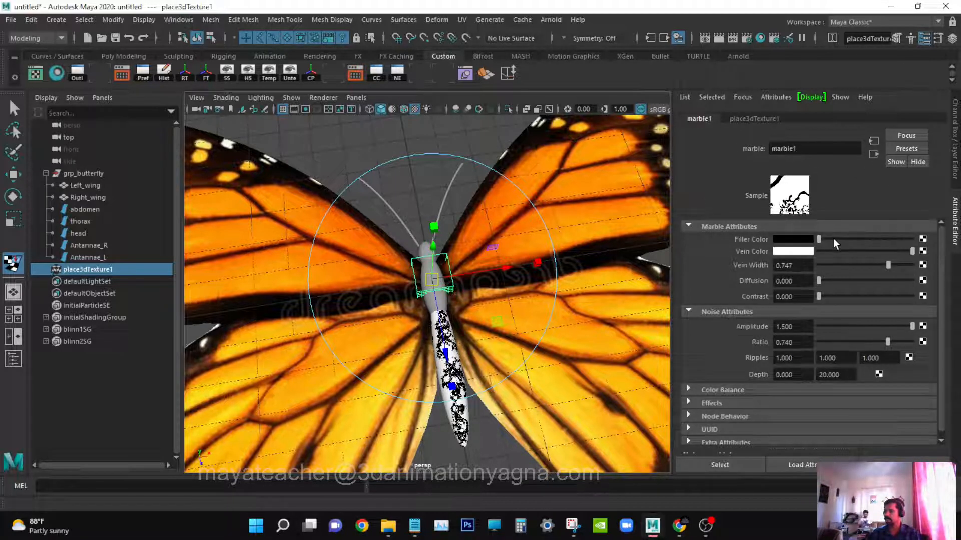
# Swap the marble's Filler and Vein colors and raise Vein Width to about 0.99.
pyautogui.moveTo(833, 239); pyautogui.dragTo(782, 264)
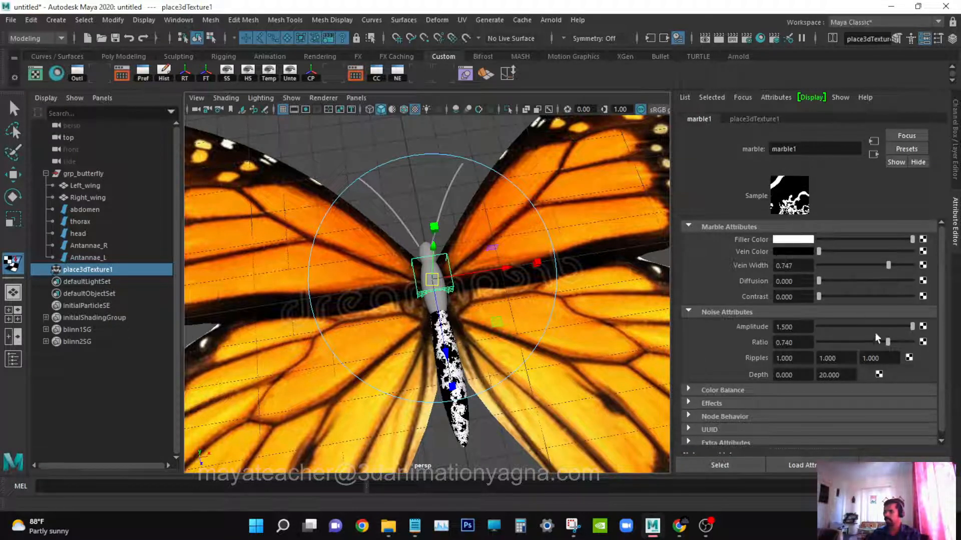
pyautogui.moveTo(845, 265); pyautogui.dragTo(908, 262)
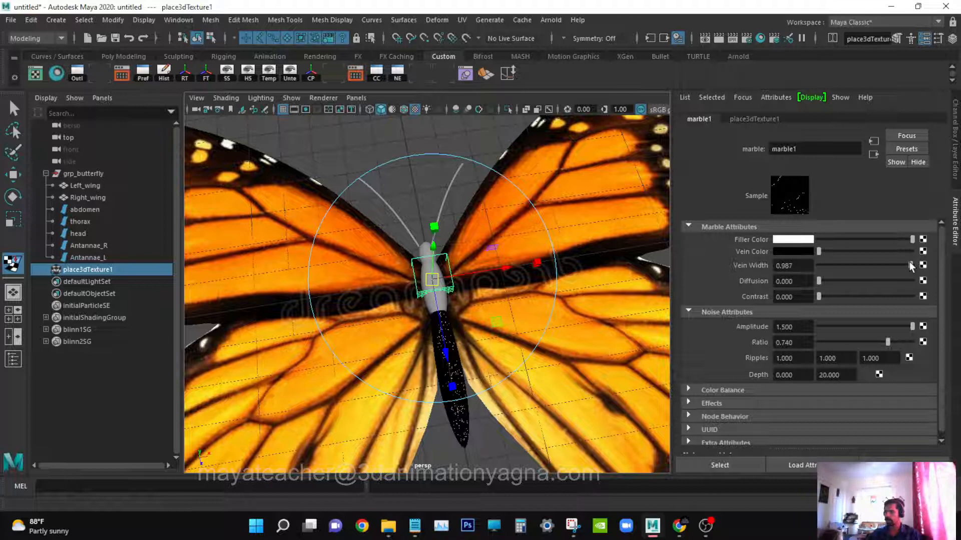
# Lower the marble's noise Amplitude to about 0.58 and Ratio to about 0.33.
pyautogui.click(854, 326)
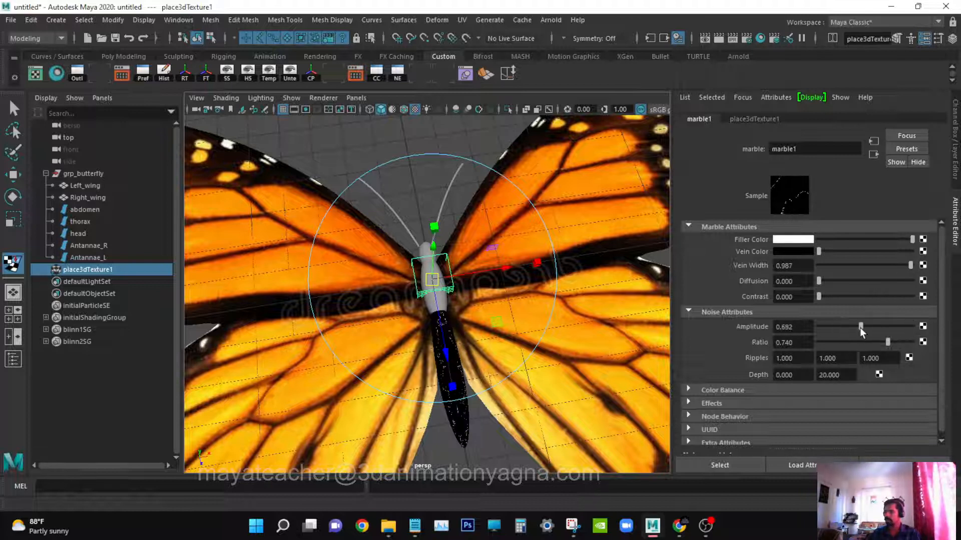
pyautogui.moveTo(849, 334)
pyautogui.mouseDown()
pyautogui.moveTo(824, 347)
pyautogui.moveTo(848, 343)
pyautogui.mouseUp()
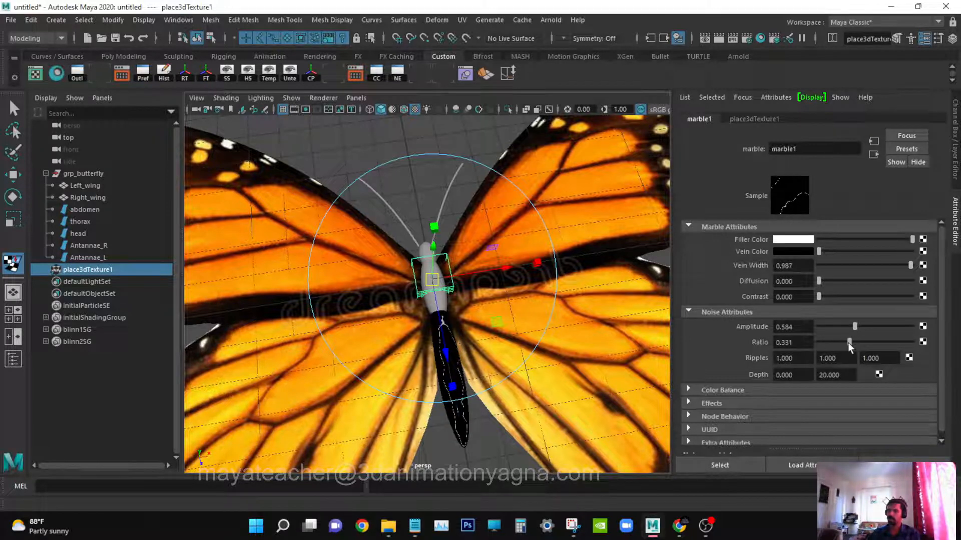
# Select the thorax and head in the viewport.
pyautogui.click(923, 38)
pyautogui.scroll(3, 495, 308)
pyautogui.press('q')
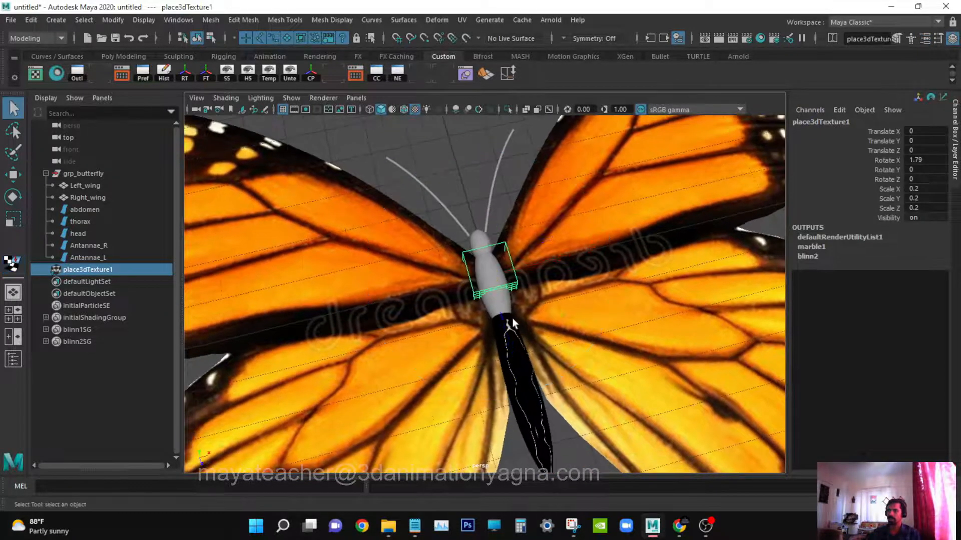
pyautogui.click(492, 278)
pyautogui.keyDown('shift'); pyautogui.click(481, 236); pyautogui.keyUp('shift')
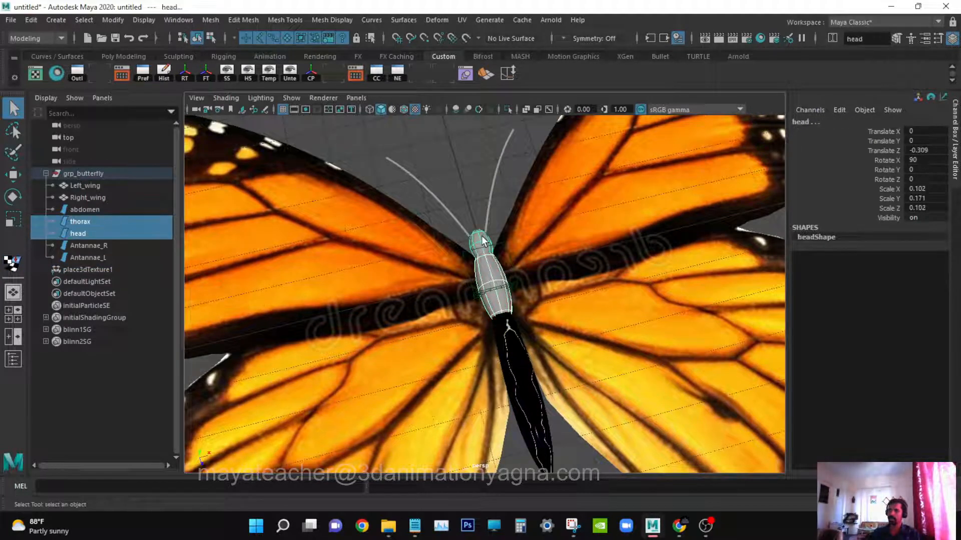
pyautogui.click(184, 21)
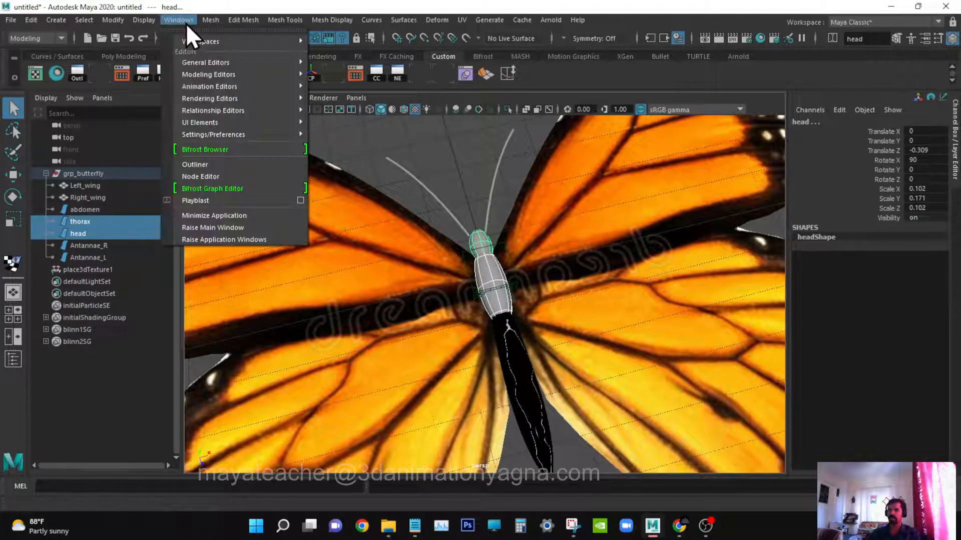
pyautogui.moveTo(241, 97)
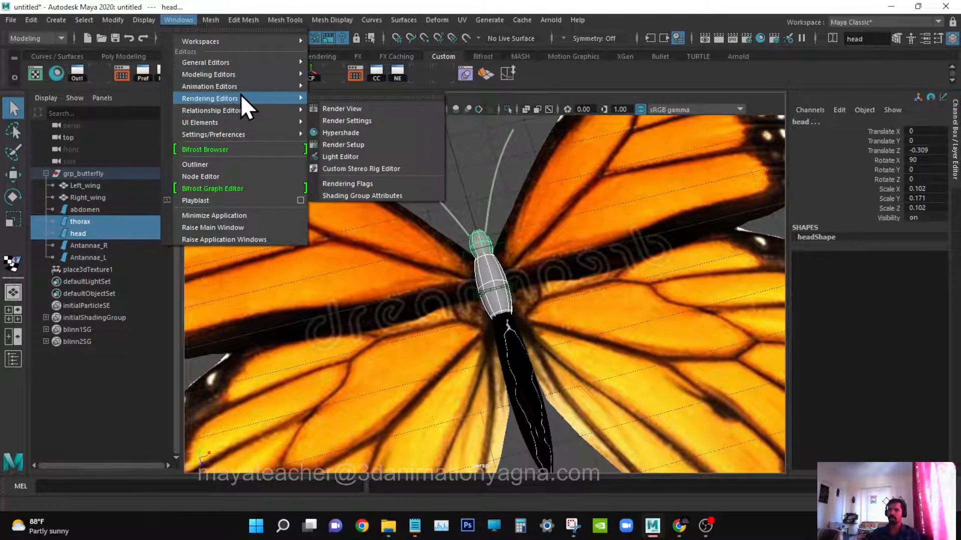
pyautogui.click(358, 133)
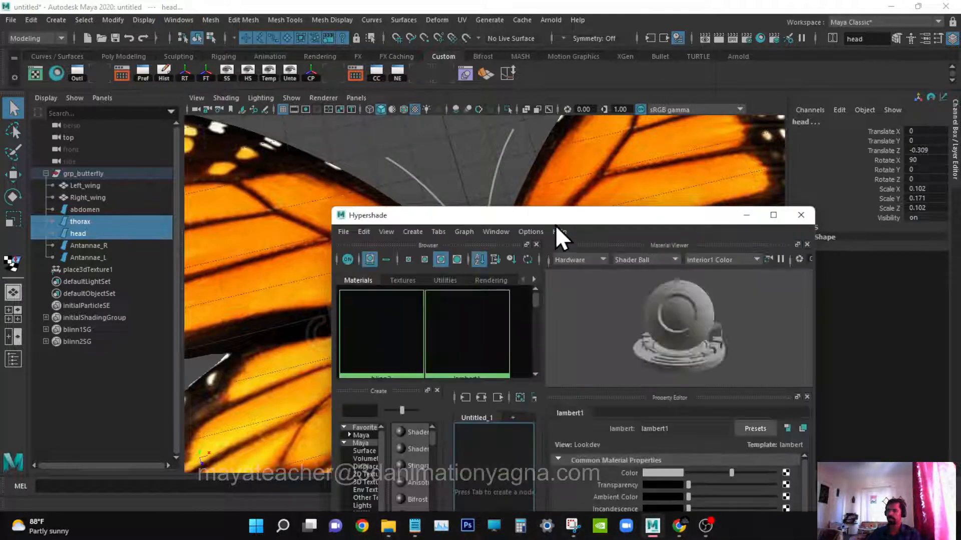
pyautogui.moveTo(554, 219); pyautogui.dragTo(527, 261)
pyautogui.rightClick(632, 287)
pyautogui.click(625, 251)
pyautogui.click(821, 266)
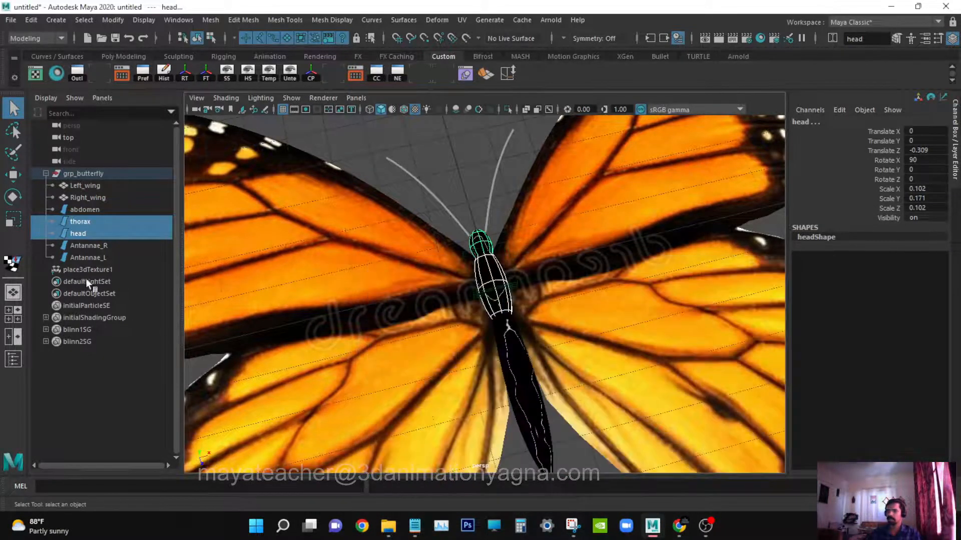
# Move the marble texture placement onto the abdomen and scale it to about 0.063, 0.063 and 0.129.
pyautogui.click(103, 270)
pyautogui.press('w')
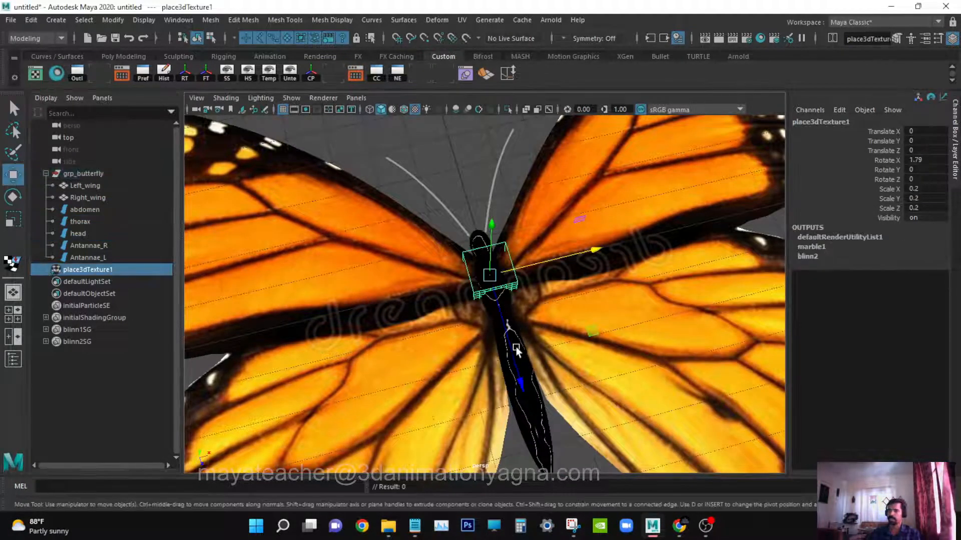
pyautogui.press('r')
pyautogui.moveTo(519, 372); pyautogui.dragTo(578, 479)
pyautogui.press('w')
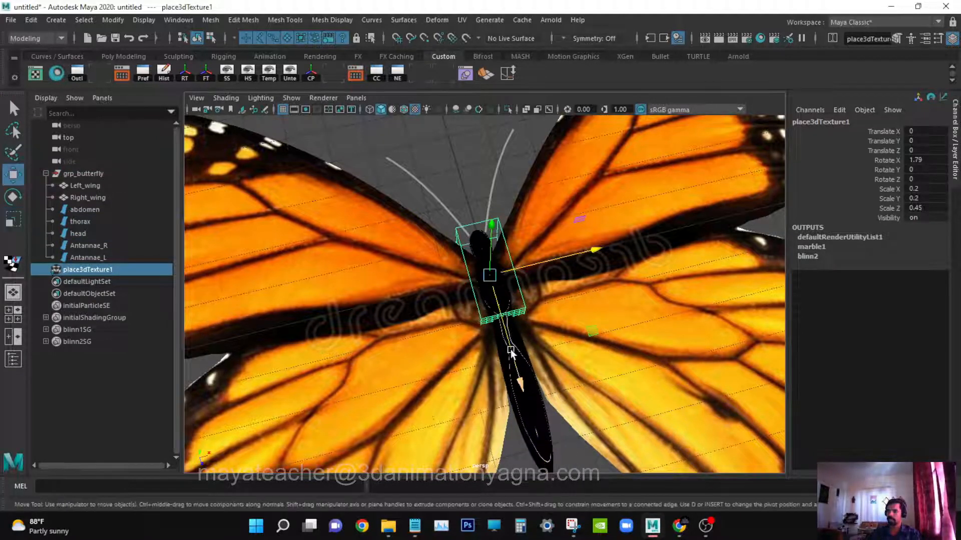
pyautogui.moveTo(510, 348); pyautogui.dragTo(531, 377)
pyautogui.press('r')
pyautogui.moveTo(530, 419); pyautogui.dragTo(478, 352)
pyautogui.scroll(-5, 515, 321)
pyautogui.press('q')
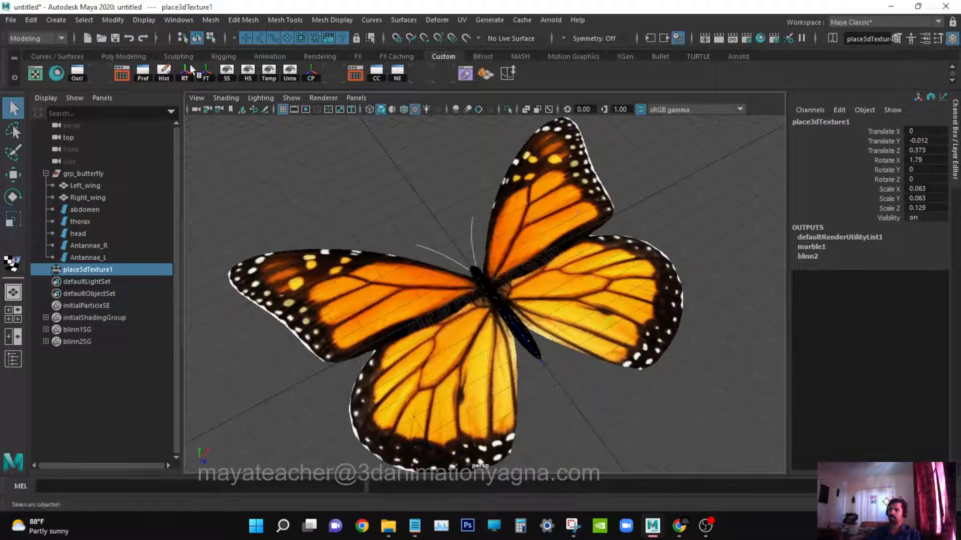
# Open the Hypershade and create a new Blinn material.
pyautogui.click(179, 20)
pyautogui.moveTo(226, 91)
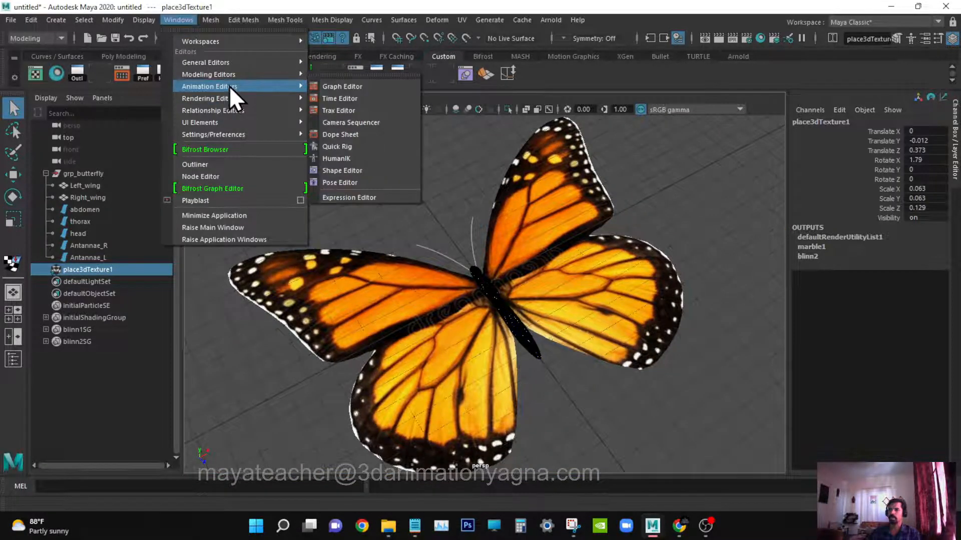
pyautogui.moveTo(258, 102)
pyautogui.click(386, 126)
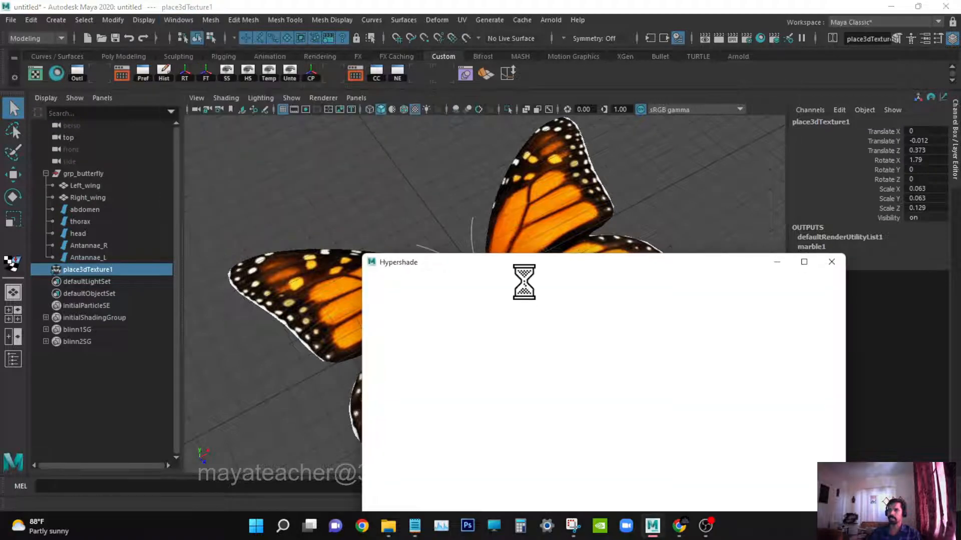
pyautogui.moveTo(515, 265); pyautogui.dragTo(736, 220)
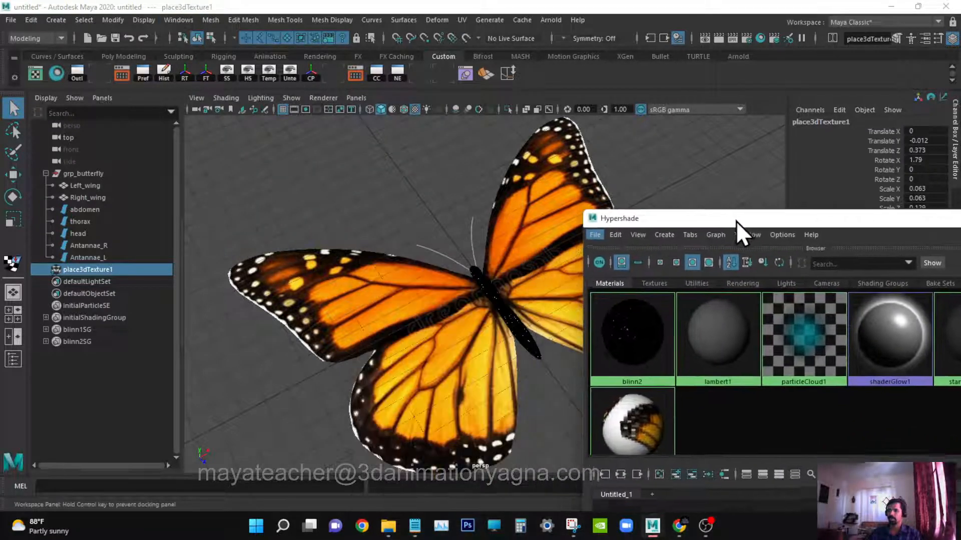
pyautogui.click(661, 234)
pyautogui.moveTo(749, 171)
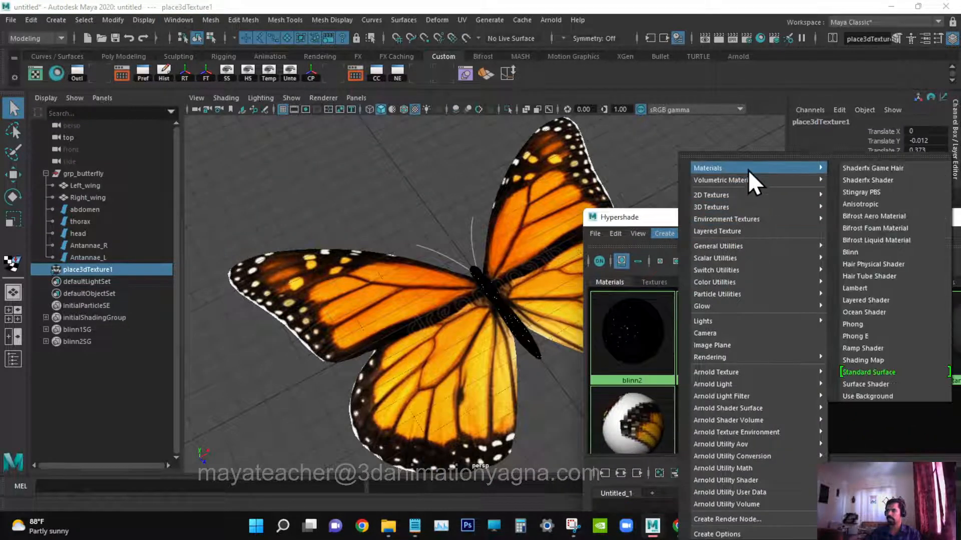
pyautogui.click(886, 254)
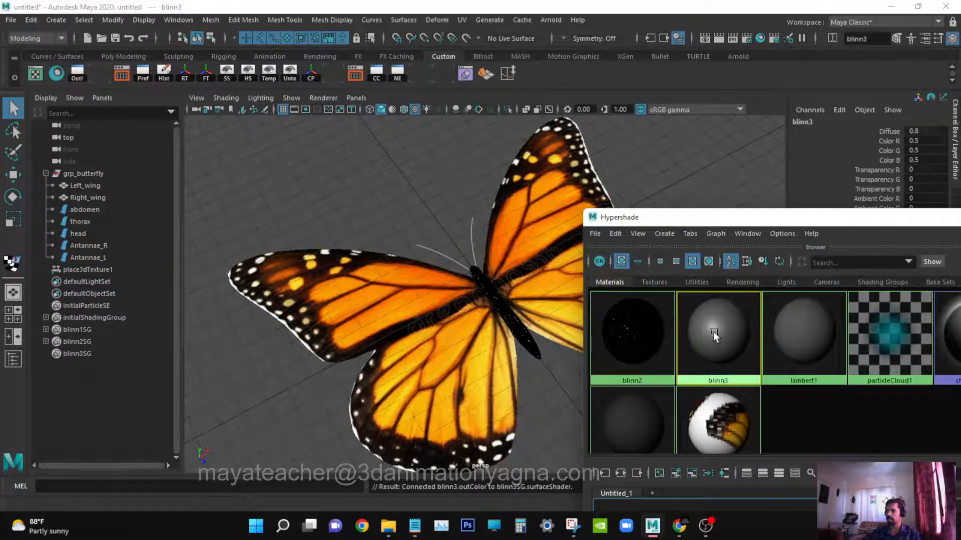
# Open the new Blinn's attributes and set its Color to black and Translucence Depth and Translucence Focus to 0.
pyautogui.moveTo(729, 336); pyautogui.dragTo(729, 337, button='middle')
pyautogui.doubleClick(729, 338)
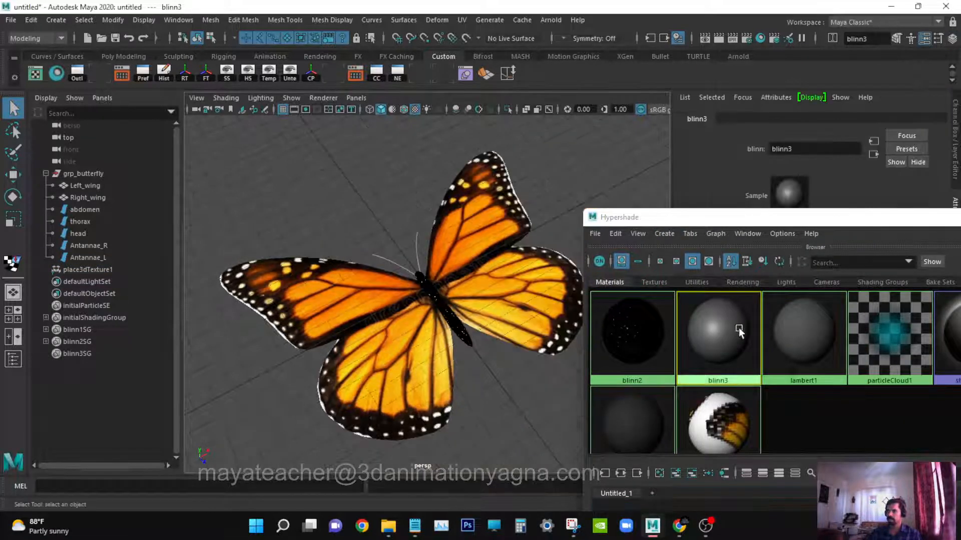
pyautogui.moveTo(822, 224); pyautogui.dragTo(535, 330)
pyautogui.click(660, 322)
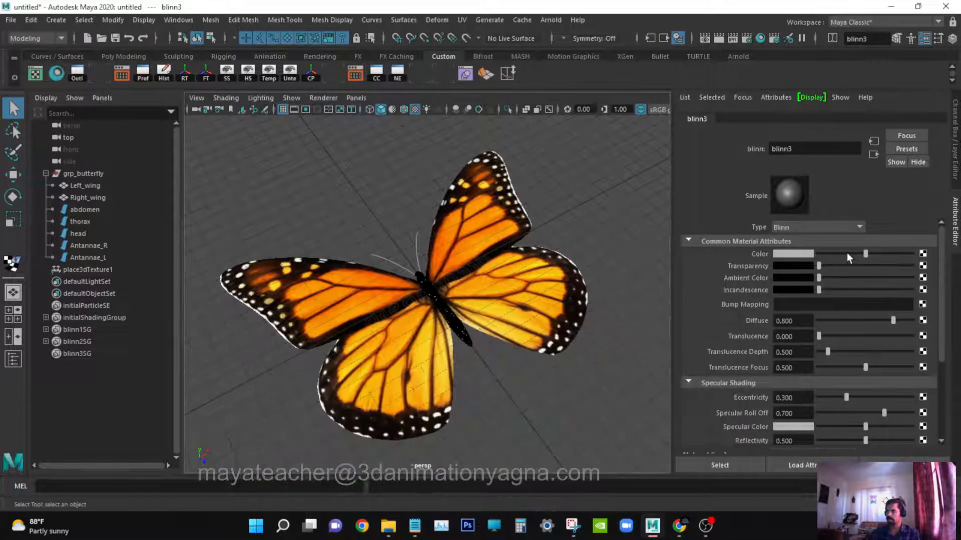
pyautogui.moveTo(846, 253); pyautogui.dragTo(819, 254)
pyautogui.moveTo(829, 351); pyautogui.dragTo(805, 349)
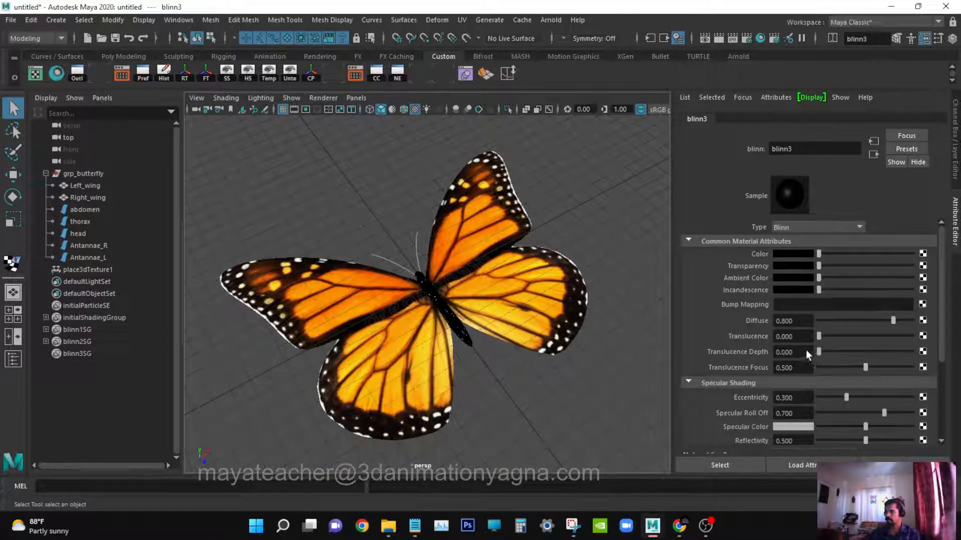
pyautogui.moveTo(865, 368); pyautogui.dragTo(824, 398)
# Set the new Blinn's Eccentricity to 0.025.
pyautogui.moveTo(884, 413); pyautogui.dragTo(947, 417)
pyautogui.moveTo(806, 399); pyautogui.dragTo(766, 397)
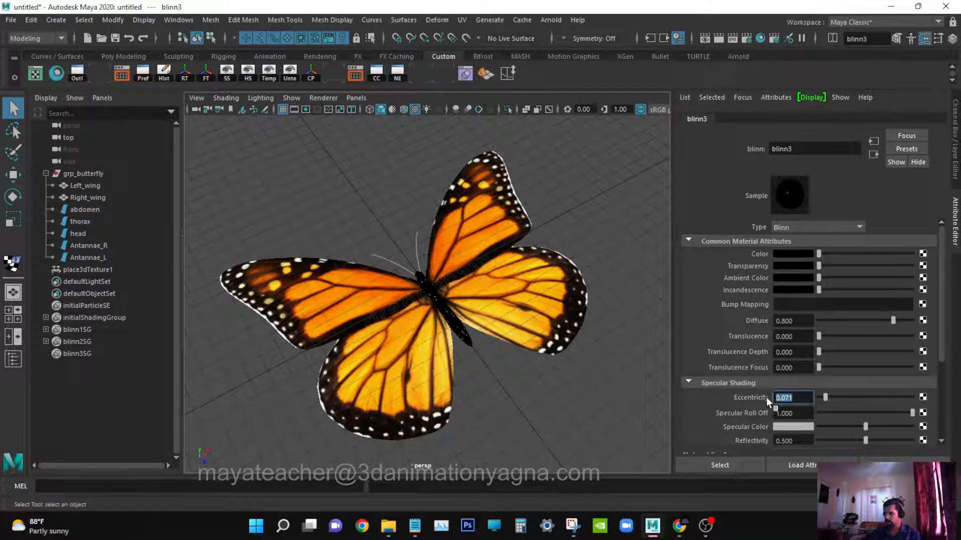
pyautogui.write('.025')
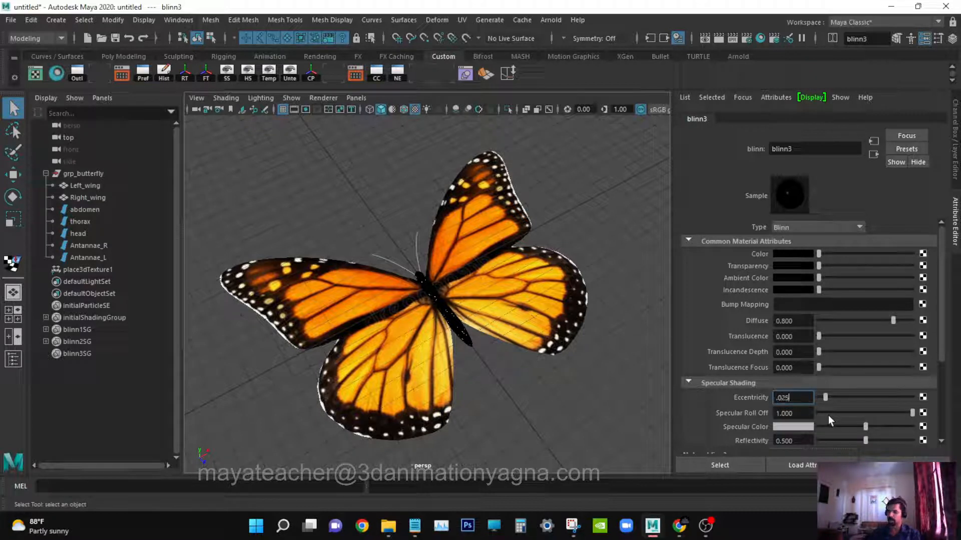
pyautogui.press('Return')
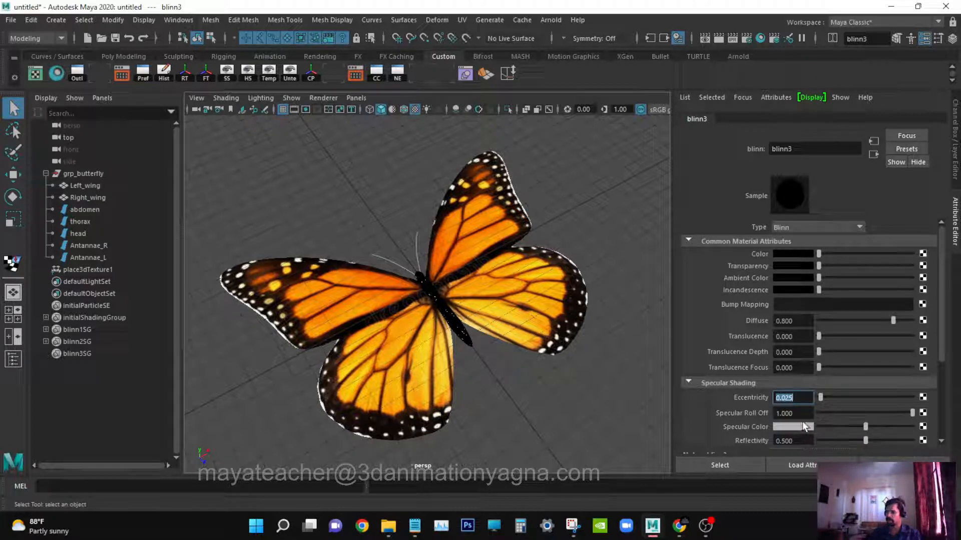
# Set the Blinn's Specular Color to white and Reflectivity to 0.
pyautogui.press('Tab')
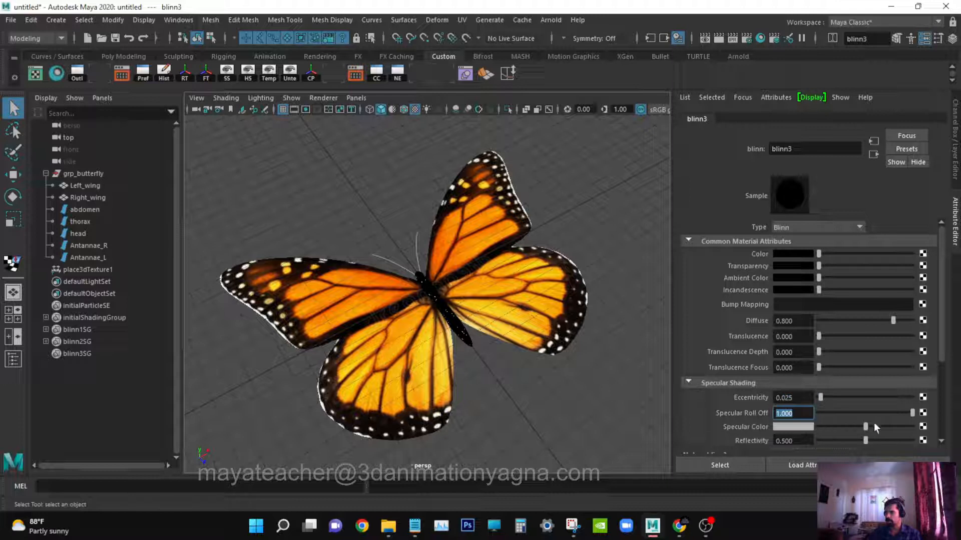
pyautogui.moveTo(874, 426); pyautogui.dragTo(913, 427)
pyautogui.scroll(-2, 870, 422)
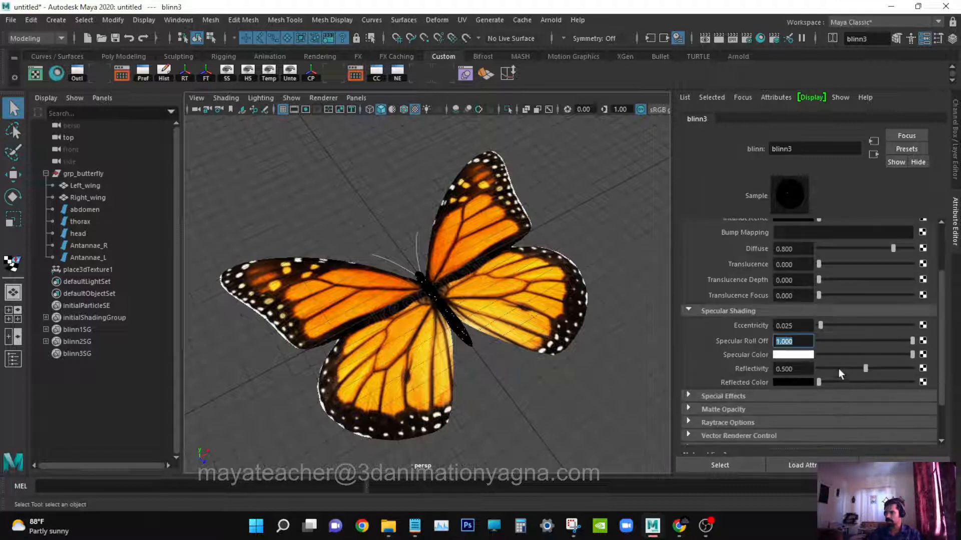
pyautogui.moveTo(839, 368); pyautogui.dragTo(764, 353)
# Set the Blinn's Specular Roll Off to 3.
pyautogui.scroll(2, 829, 288)
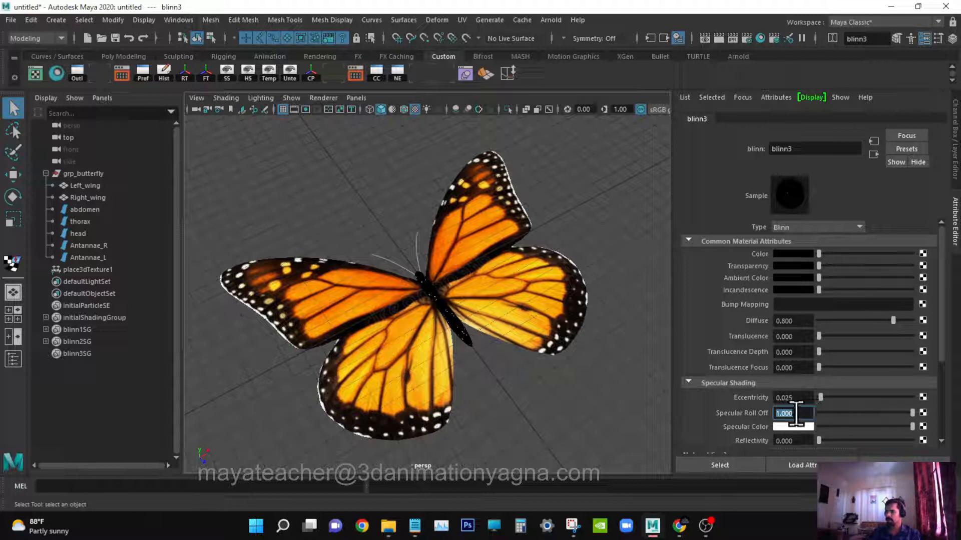
pyautogui.write('2')
pyautogui.press('Return')
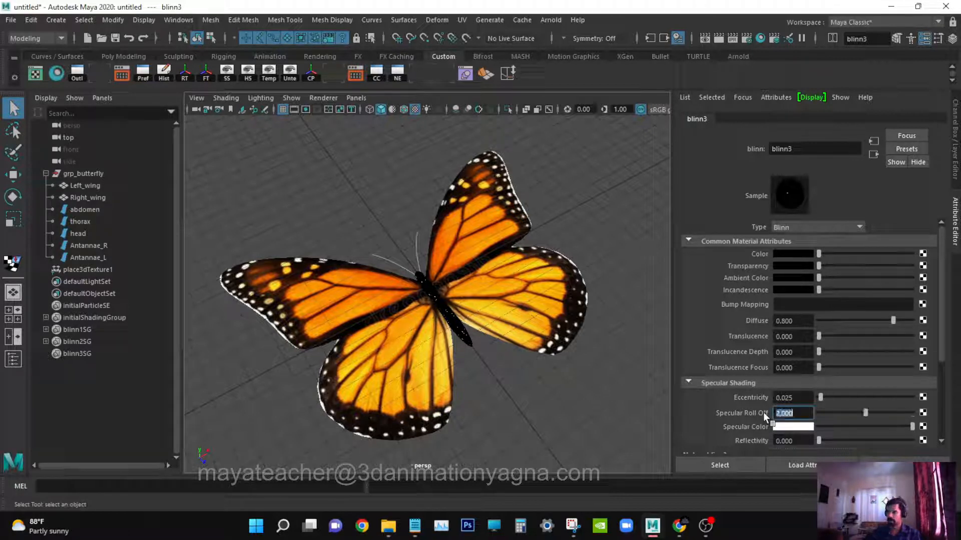
pyautogui.write('3')
pyautogui.press('Return')
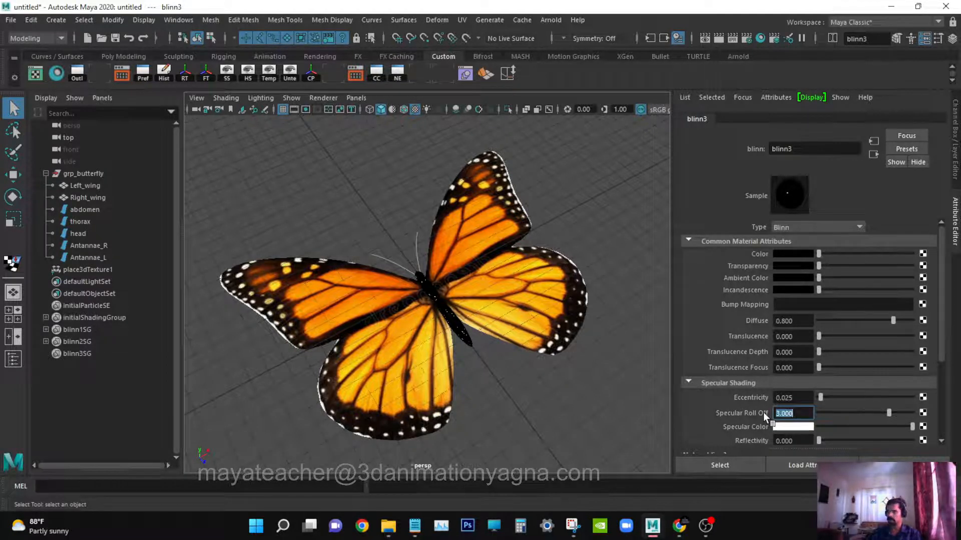
# Open the Hypershade and select both antennae in the viewport.
pyautogui.click(952, 39)
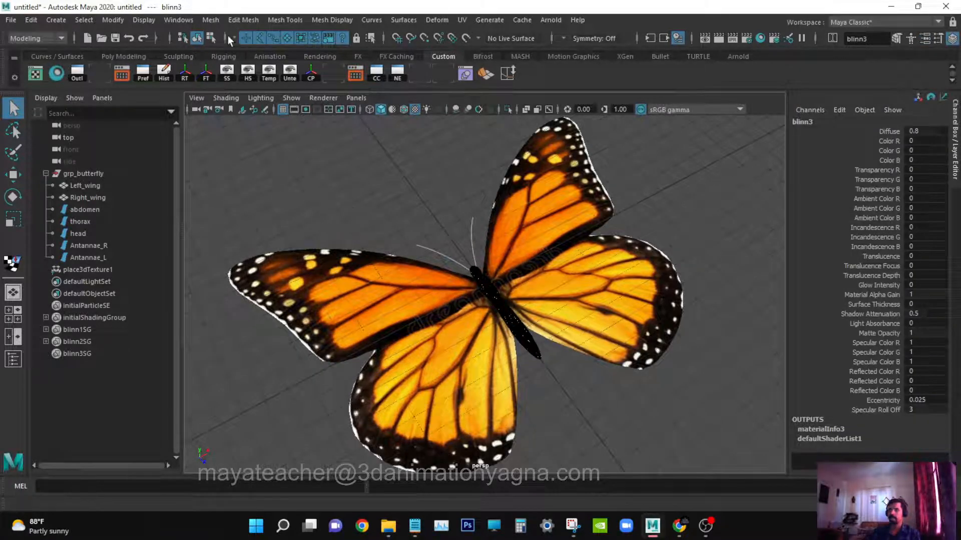
pyautogui.click(180, 19)
pyautogui.moveTo(238, 95)
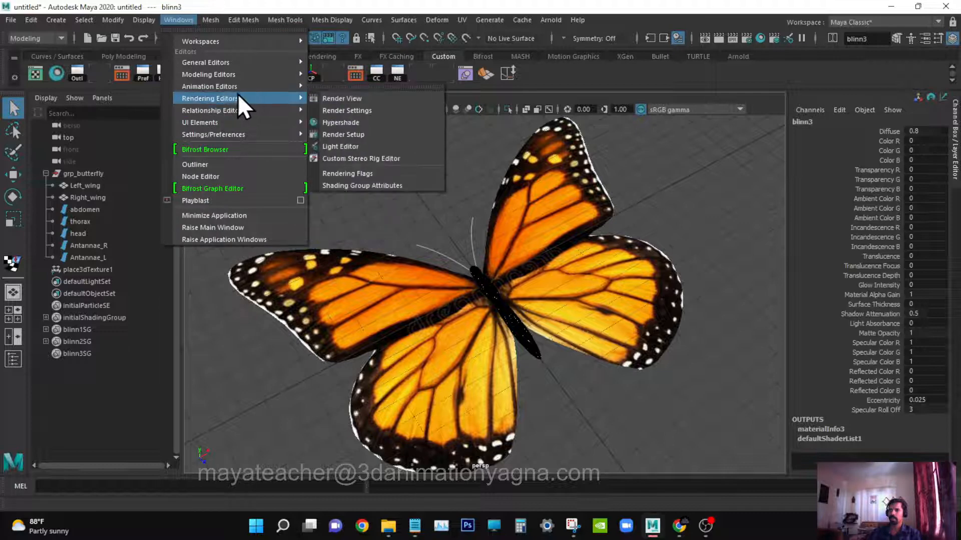
pyautogui.click(345, 119)
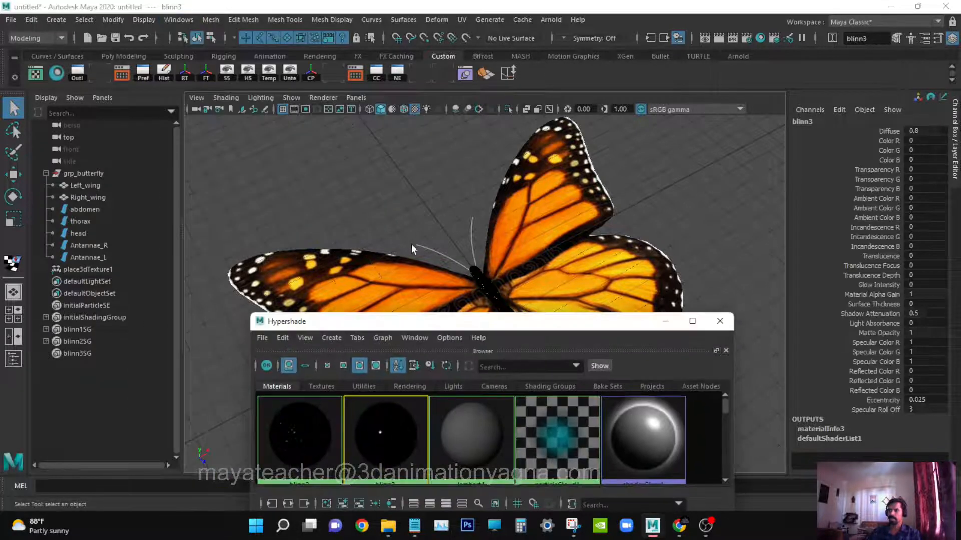
pyautogui.click(439, 254)
pyautogui.keyDown('shift'); pyautogui.click(472, 223); pyautogui.keyUp('shift')
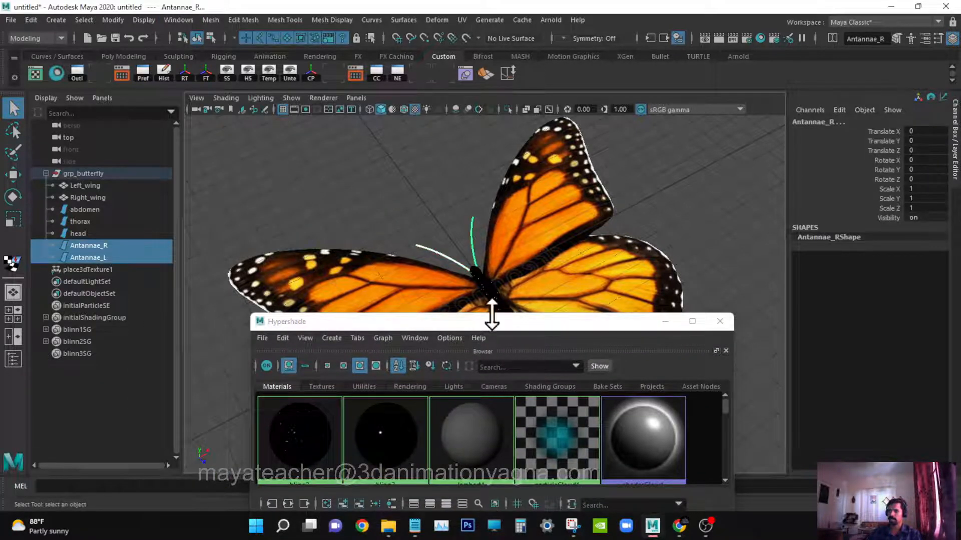
# Assign the glossy black Blinn material to both selected antennae and close the Hypershade.
pyautogui.moveTo(492, 316); pyautogui.dragTo(846, 132)
pyautogui.rightClick(728, 232)
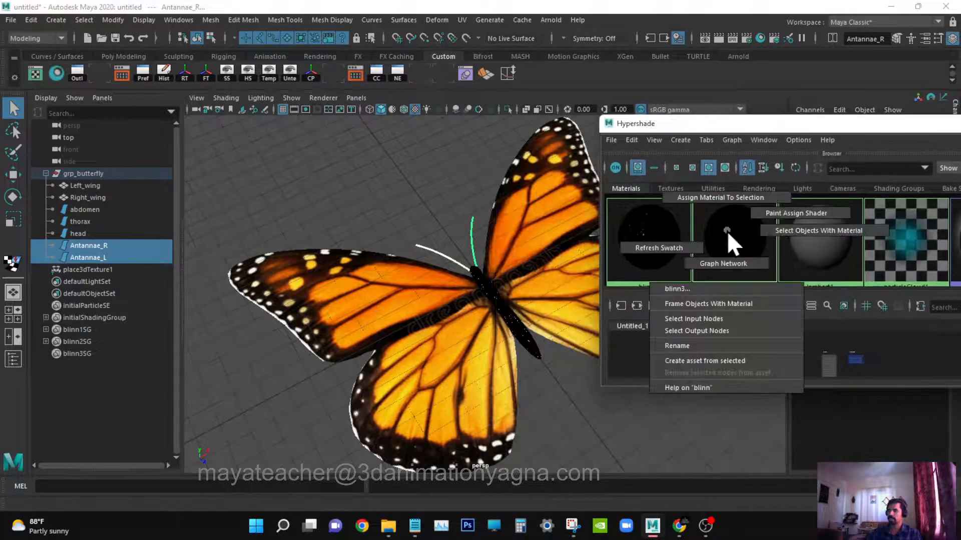
pyautogui.click(723, 196)
pyautogui.moveTo(787, 128); pyautogui.dragTo(508, 191)
pyautogui.click(790, 185)
pyautogui.click(701, 163)
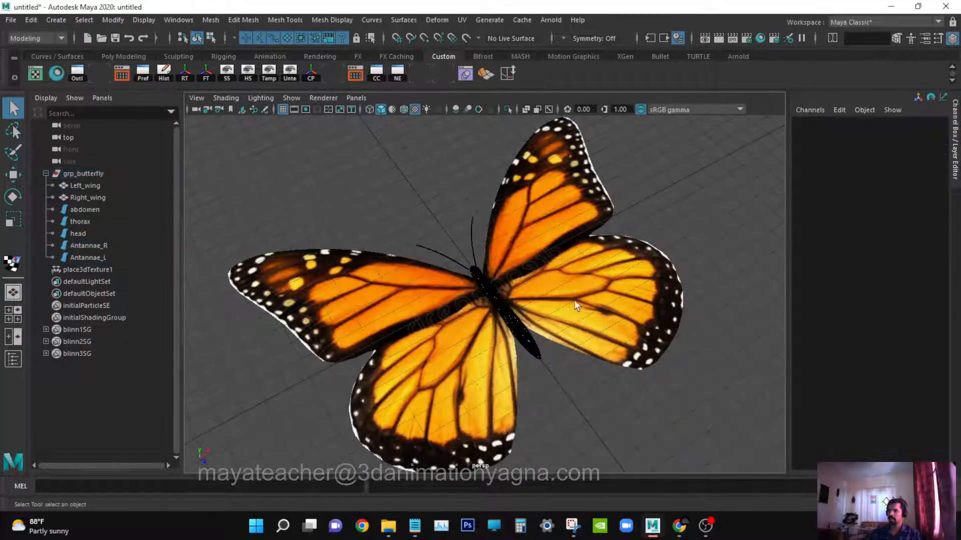
# Parent place3dTexture1 under grp_butterfly in the Outliner.
pyautogui.keyDown('alt'); pyautogui.moveTo(574, 299); pyautogui.dragTo(394, 397); pyautogui.keyUp('alt')
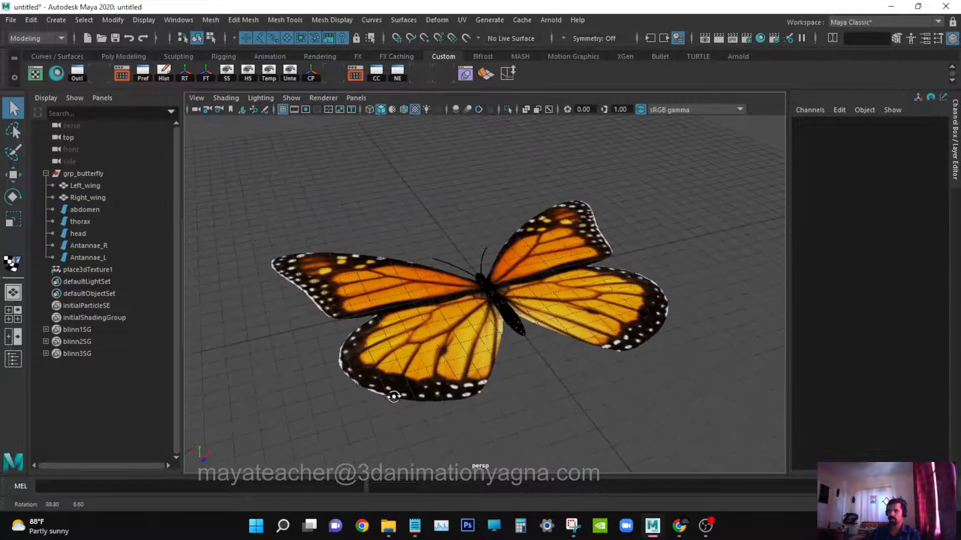
pyautogui.keyDown('alt'); pyautogui.moveTo(519, 340); pyautogui.dragTo(256, 286); pyautogui.keyUp('alt')
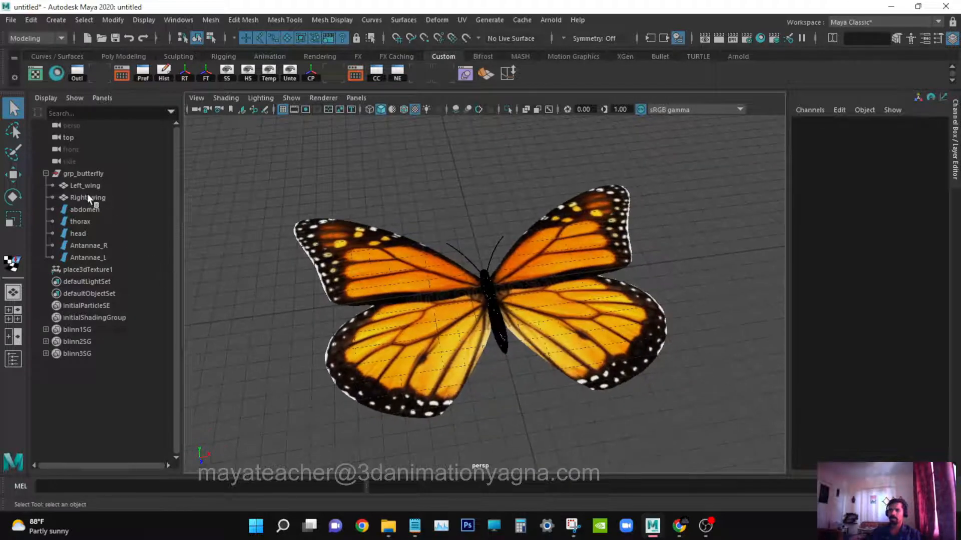
pyautogui.click(96, 270)
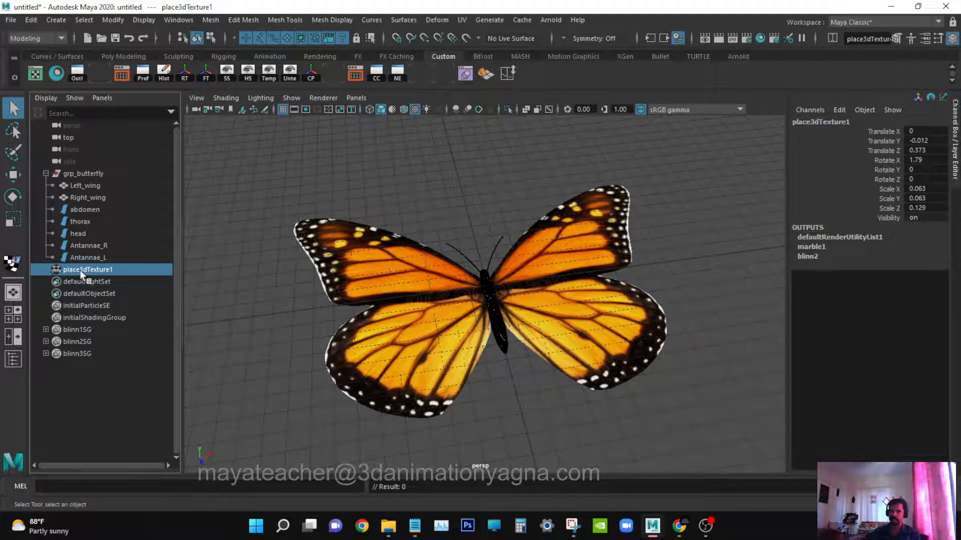
pyautogui.moveTo(80, 270); pyautogui.dragTo(115, 173, button='middle')
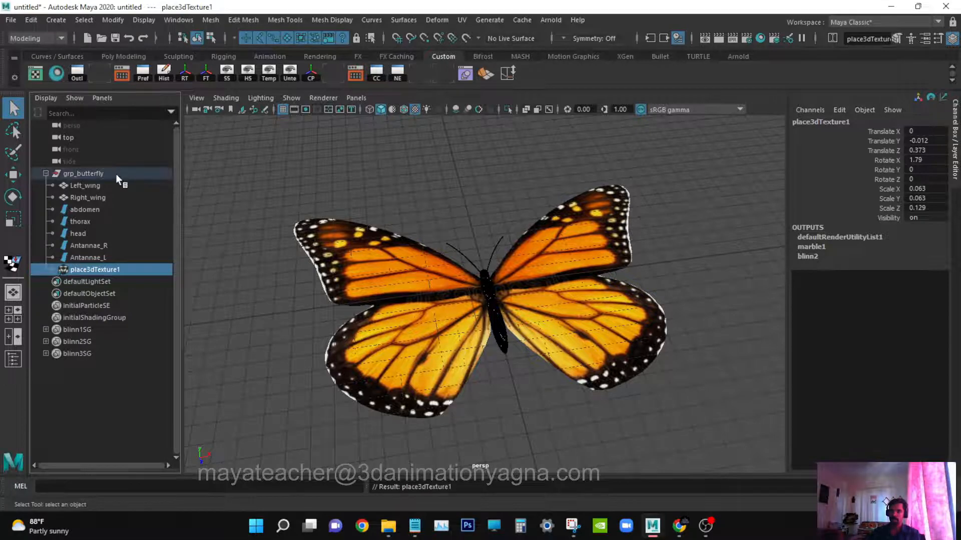
# Select both wings, switch to the Rigging menu set and add a nonlinear Bend deformer to them.
pyautogui.click(116, 173)
pyautogui.moveTo(476, 376)
pyautogui.keyDown('alt'); pyautogui.mouseDown()
pyautogui.moveTo(420, 373)
pyautogui.moveTo(445, 376)
pyautogui.moveTo(469, 360)
pyautogui.mouseUp(); pyautogui.keyUp('alt')
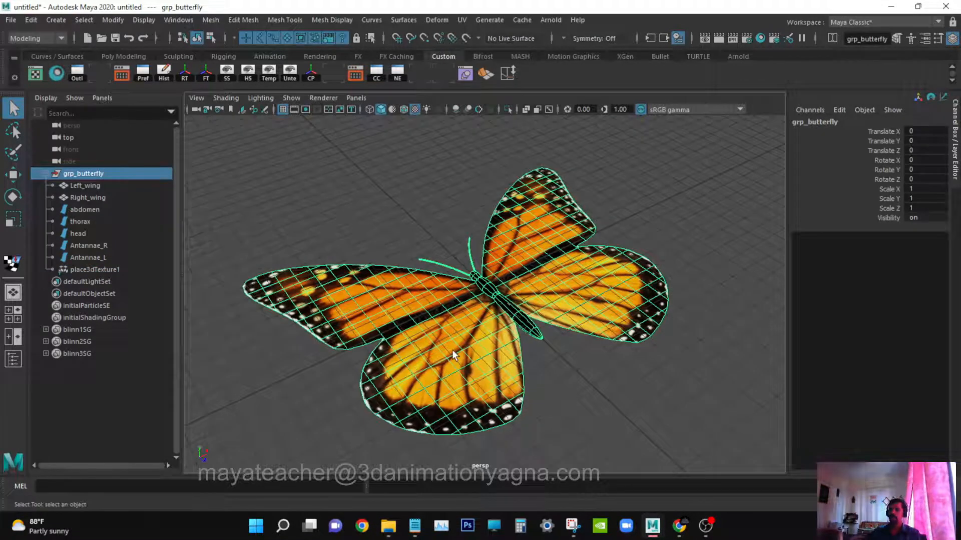
pyautogui.click(452, 356)
pyautogui.keyDown('shift'); pyautogui.click(564, 271); pyautogui.keyUp('shift')
pyautogui.keyDown('alt'); pyautogui.moveTo(564, 272); pyautogui.dragTo(458, 244); pyautogui.keyUp('alt')
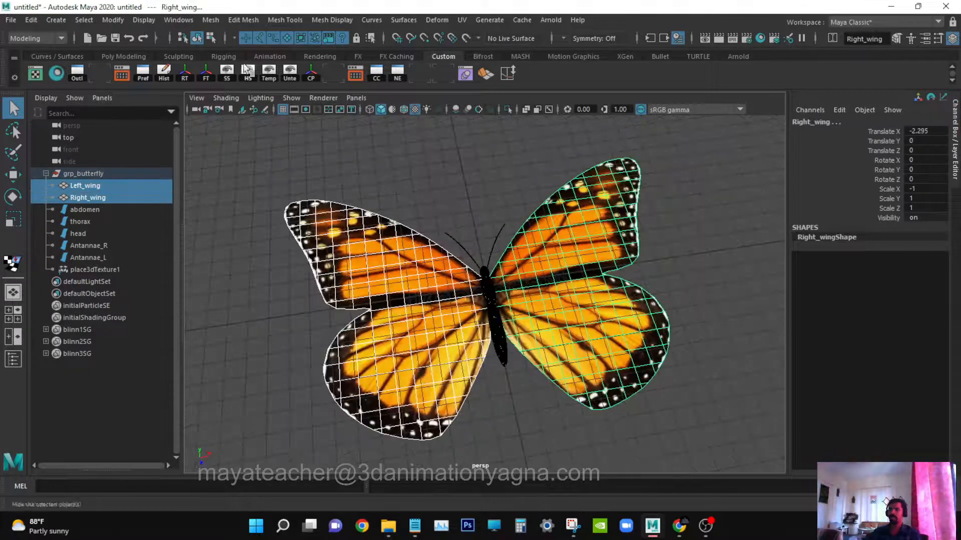
pyautogui.click(58, 39)
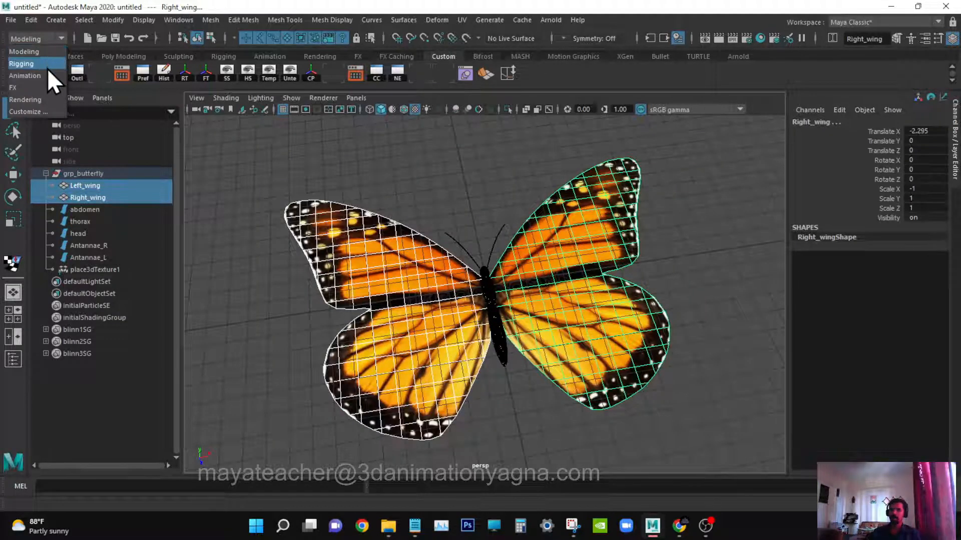
pyautogui.click(44, 64)
pyautogui.click(268, 20)
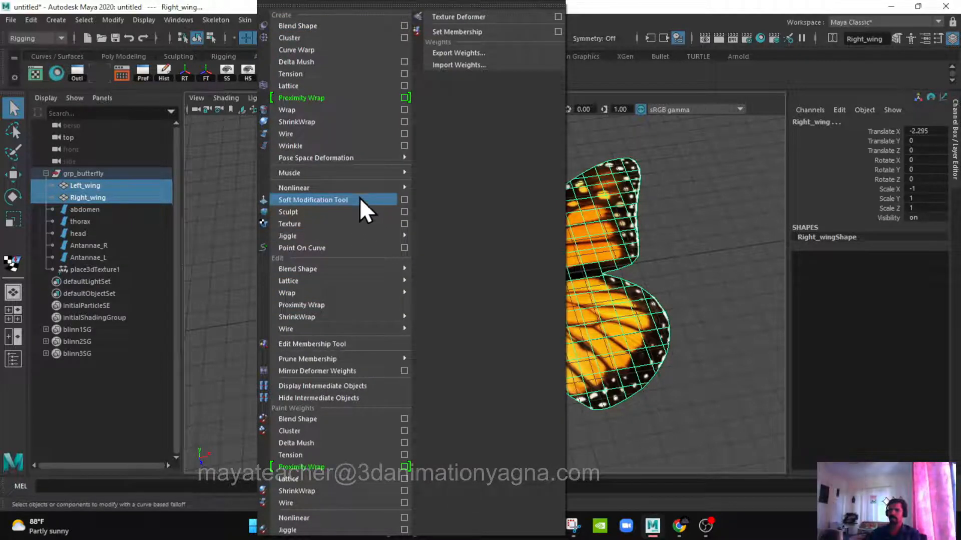
pyautogui.moveTo(354, 187)
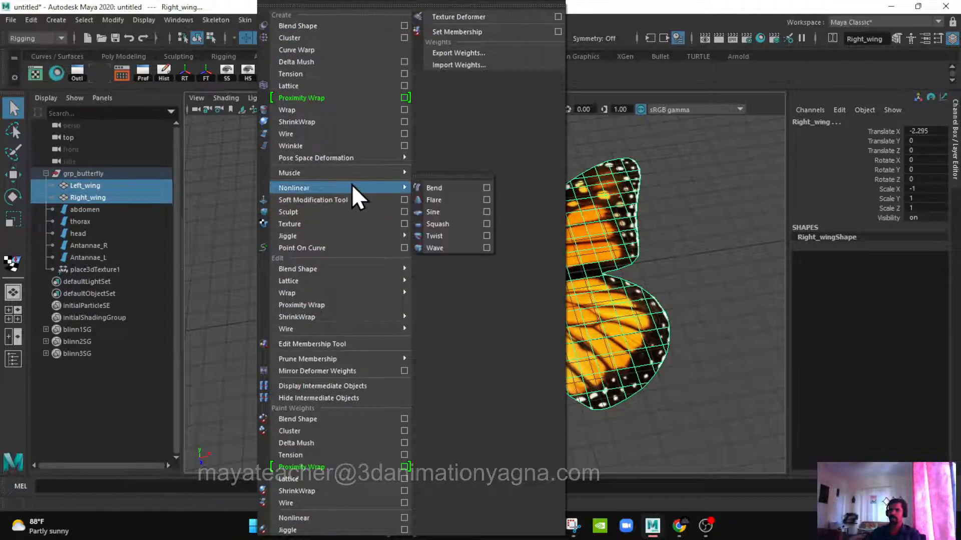
pyautogui.click(452, 186)
pyautogui.keyDown('alt'); pyautogui.moveTo(458, 185); pyautogui.dragTo(530, 305); pyautogui.keyUp('alt')
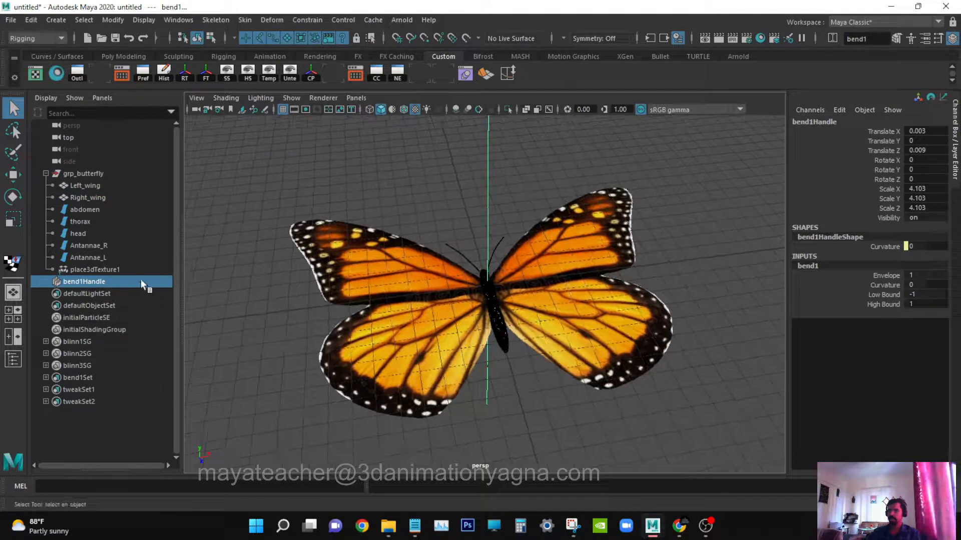
# Rename the bend handle as bend_up_down.
pyautogui.doubleClick(104, 281)
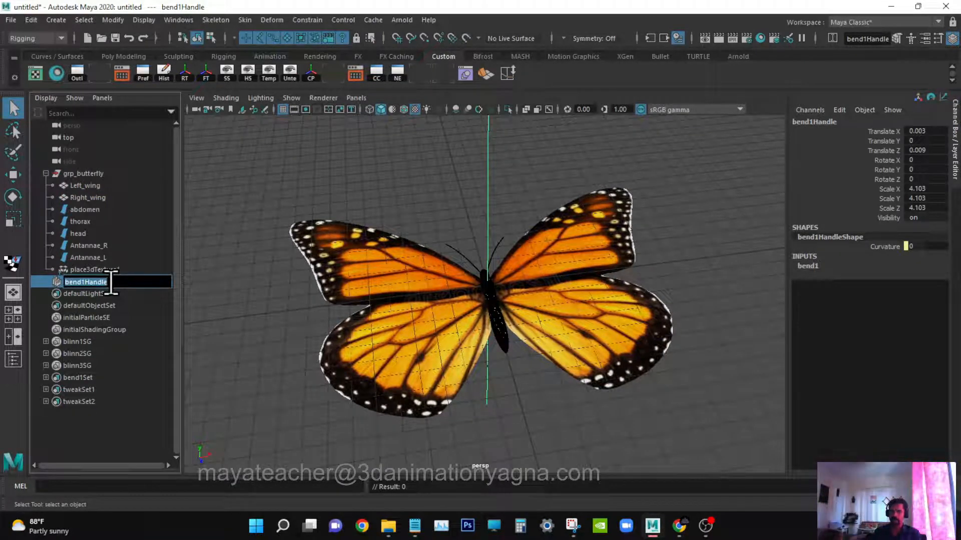
pyautogui.write('bend up')
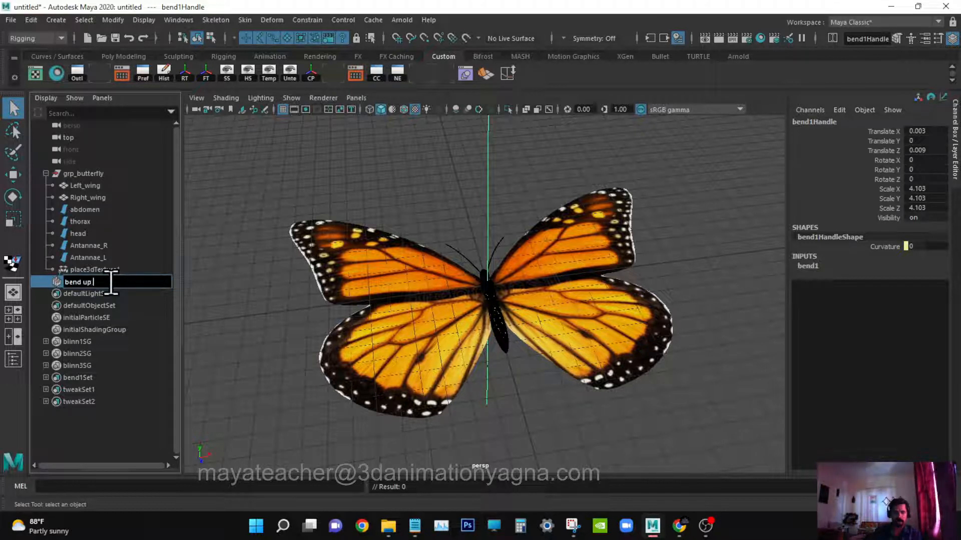
pyautogui.write('down')
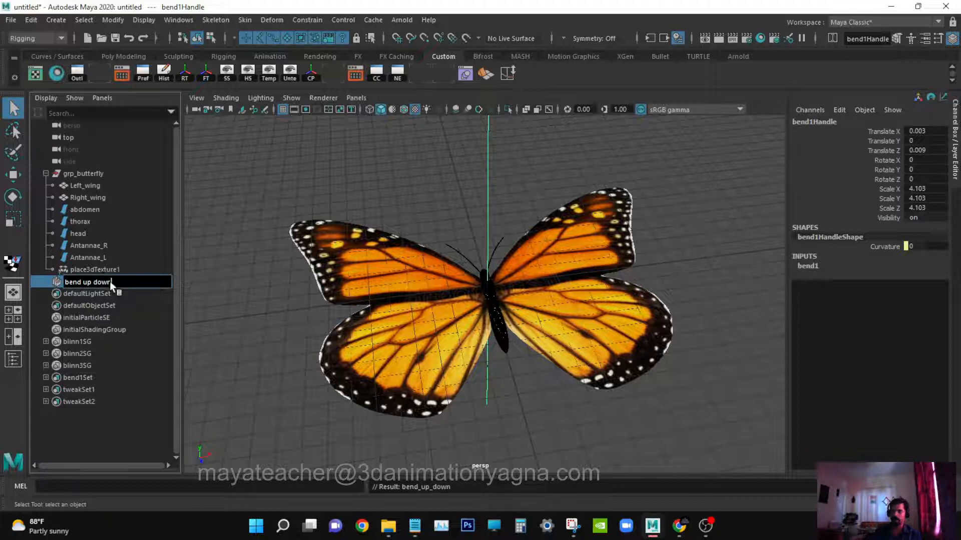
pyautogui.press('Return')
# Rotate the bend_up_down handle, setting its Rotate Z to -90.
pyautogui.keyDown('alt'); pyautogui.moveTo(358, 329); pyautogui.dragTo(378, 319); pyautogui.keyUp('alt')
pyautogui.press('e')
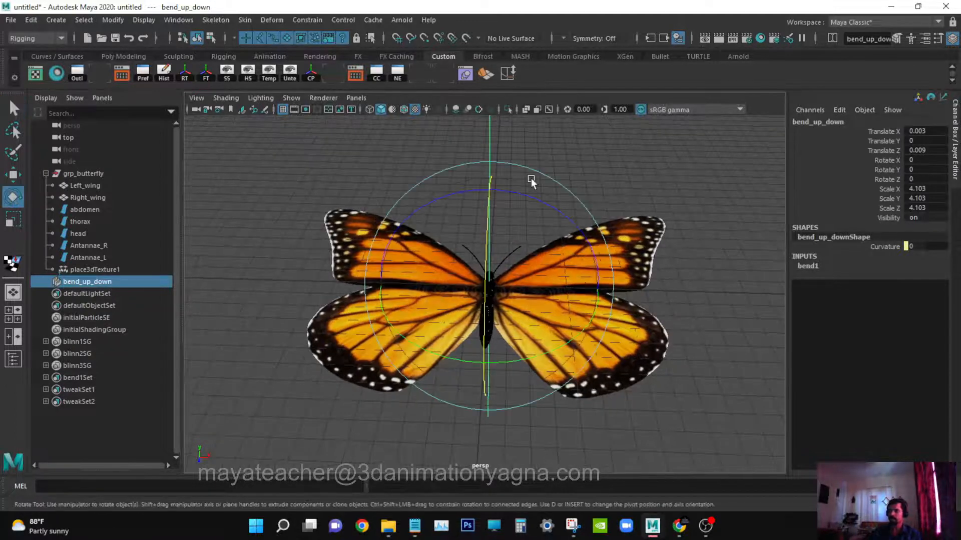
pyautogui.moveTo(530, 196); pyautogui.dragTo(619, 385)
pyautogui.doubleClick(928, 179)
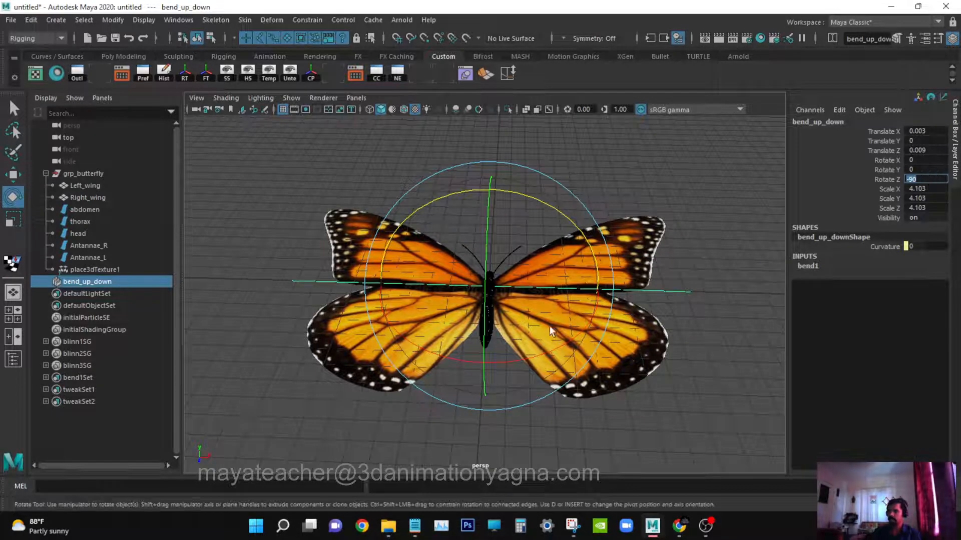
pyautogui.press('Return')
# Set the bend_up_down handle's Rotate X to 45.
pyautogui.moveTo(560, 357); pyautogui.dragTo(403, 308)
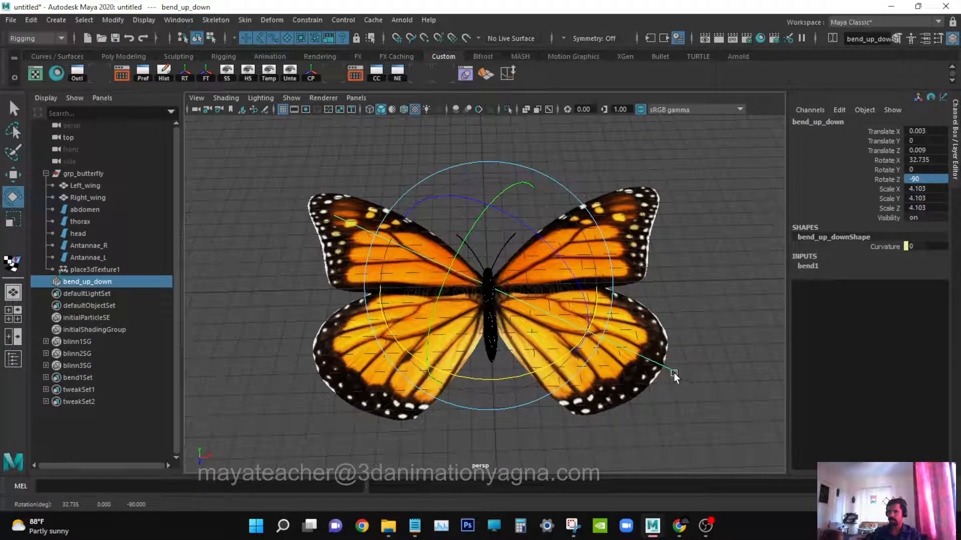
pyautogui.doubleClick(941, 159)
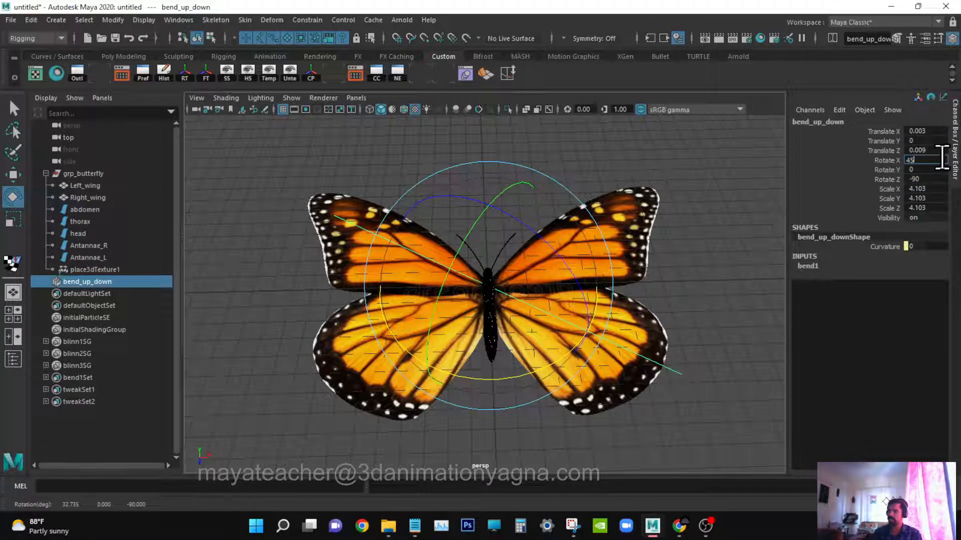
pyautogui.press('Return')
pyautogui.press('w')
pyautogui.keyDown('alt'); pyautogui.moveTo(593, 224); pyautogui.dragTo(400, 240); pyautogui.keyUp('alt')
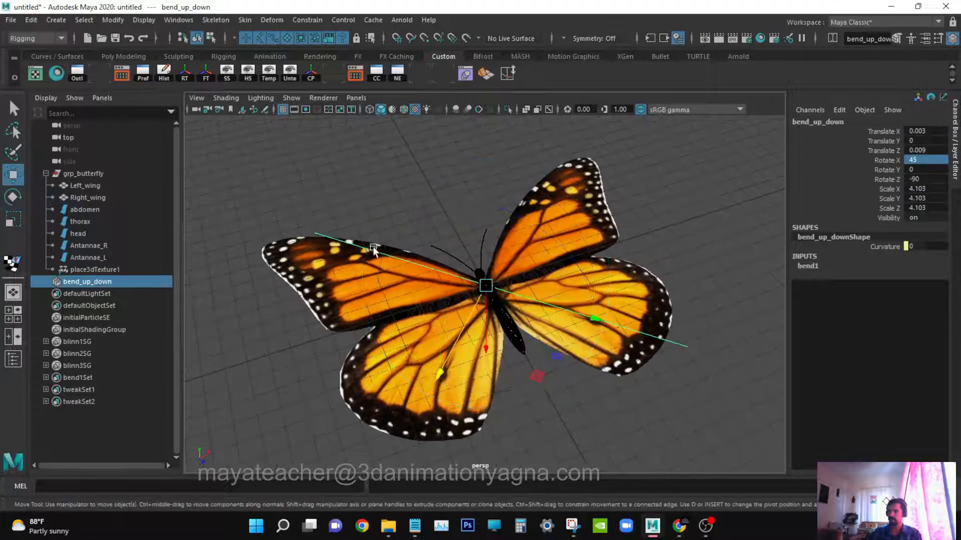
pyautogui.keyDown('alt'); pyautogui.moveTo(644, 353); pyautogui.dragTo(634, 335); pyautogui.keyUp('alt')
pyautogui.click(819, 265)
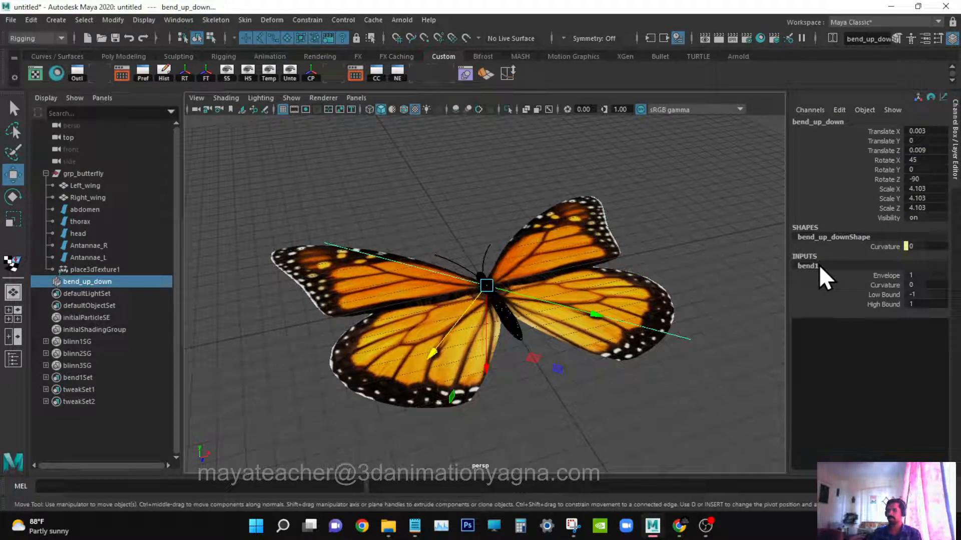
pyautogui.click(884, 285)
pyautogui.moveTo(582, 334)
pyautogui.mouseDown(button='middle')
pyautogui.moveTo(606, 333)
pyautogui.moveTo(564, 333)
pyautogui.moveTo(546, 343)
pyautogui.moveTo(590, 347)
pyautogui.moveTo(580, 351)
pyautogui.mouseUp(button='middle')
pyautogui.hotkey('ctrl', 'z')
pyautogui.click(927, 285)
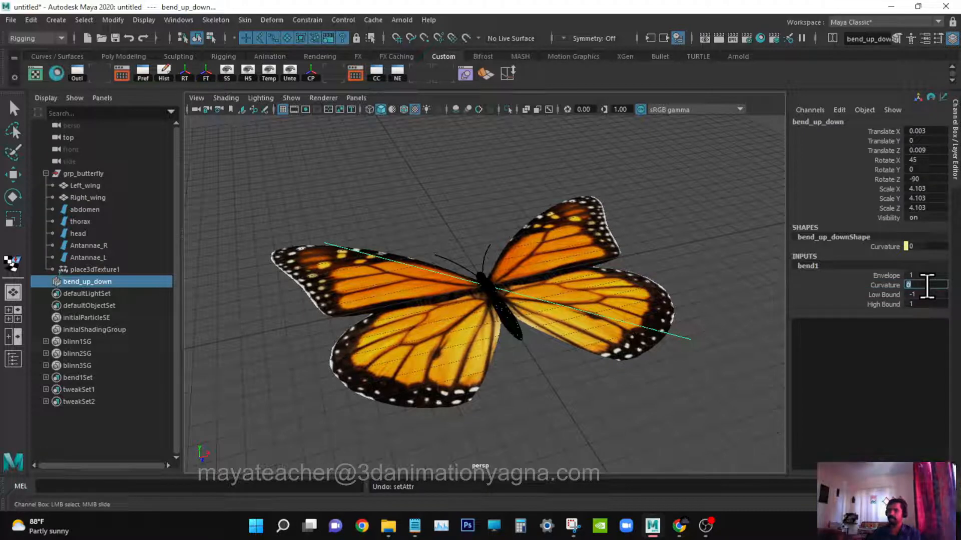
pyautogui.keyDown('alt'); pyautogui.moveTo(488, 385); pyautogui.dragTo(539, 389); pyautogui.keyUp('alt')
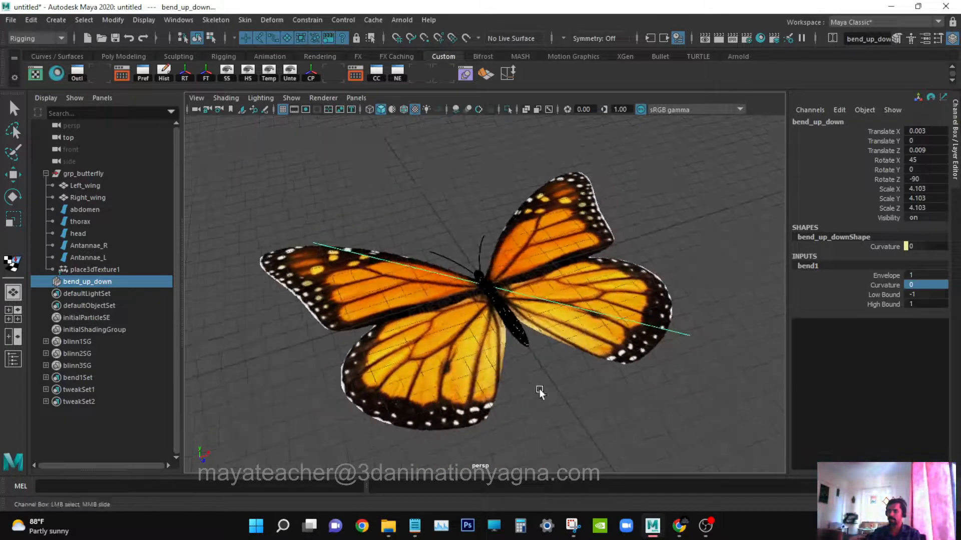
pyautogui.keyDown('alt'); pyautogui.moveTo(539, 389); pyautogui.dragTo(559, 398, button='right'); pyautogui.keyUp('alt')
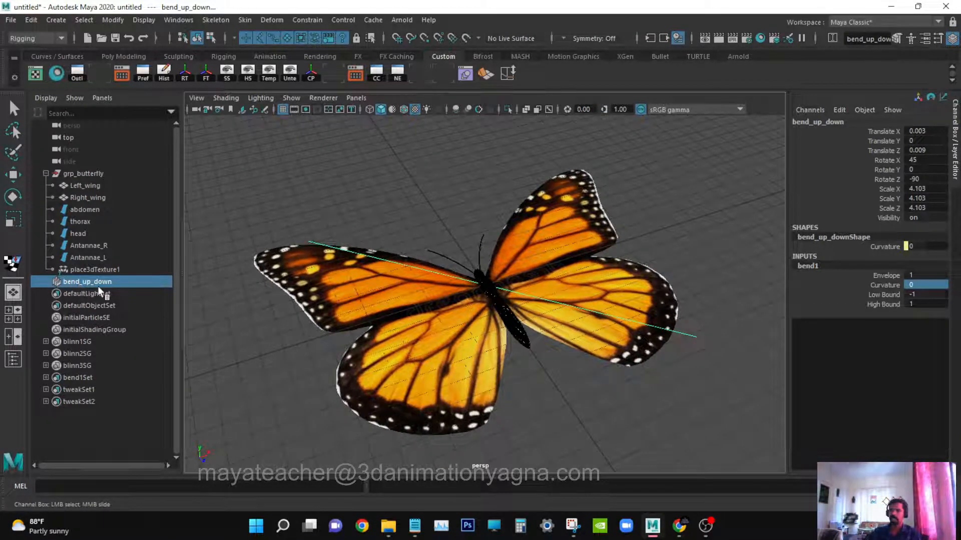
pyautogui.keyDown('alt'); pyautogui.moveTo(527, 299); pyautogui.dragTo(518, 338); pyautogui.keyUp('alt')
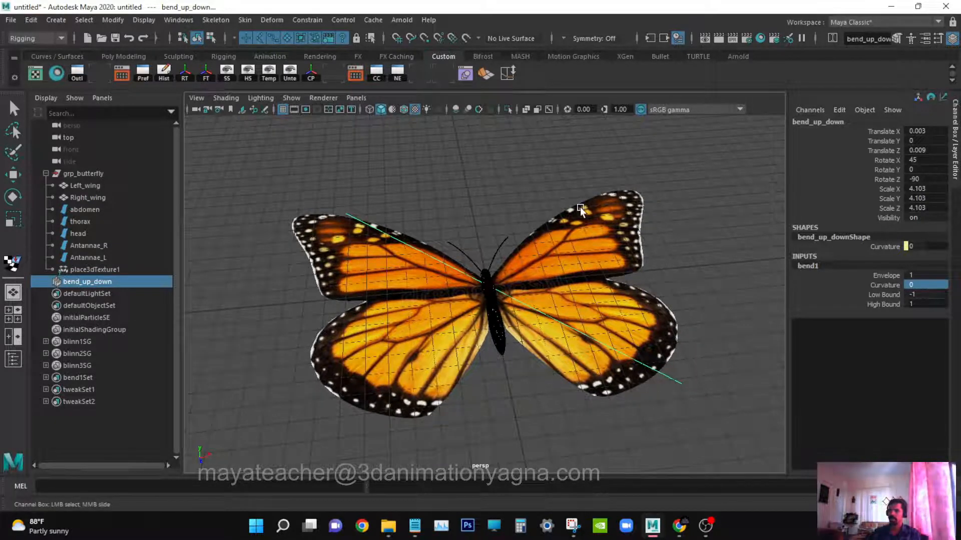
pyautogui.keyDown('alt'); pyautogui.moveTo(519, 356); pyautogui.dragTo(510, 356); pyautogui.keyUp('alt')
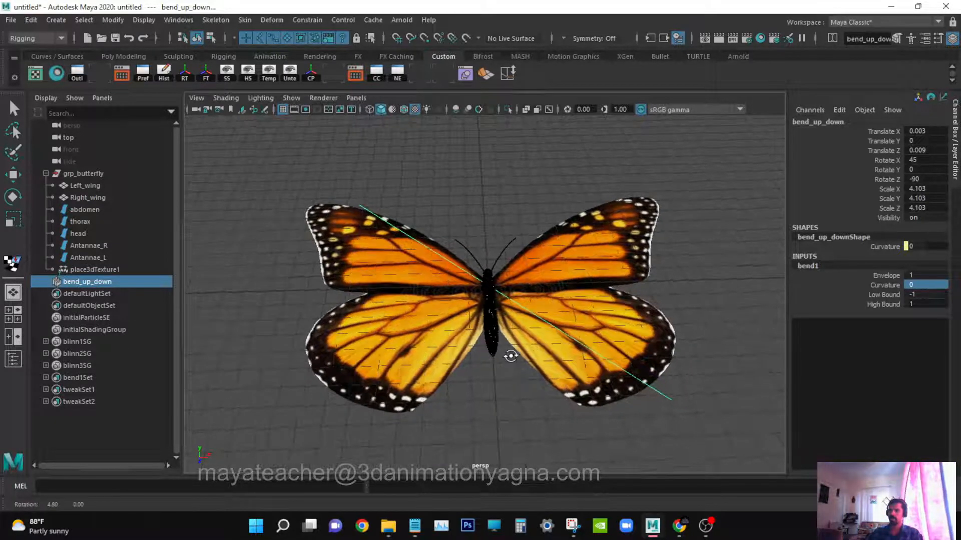
# Select both wings again and add a second nonlinear Bend deformer to them.
pyautogui.click(320, 258)
pyautogui.press('q')
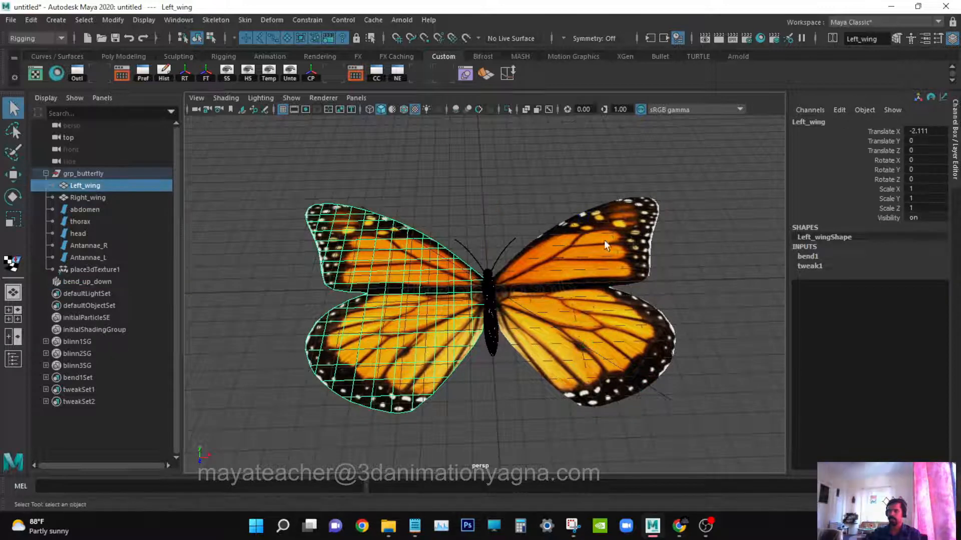
pyautogui.keyDown('shift'); pyautogui.click(599, 240); pyautogui.keyUp('shift')
pyautogui.click(272, 21)
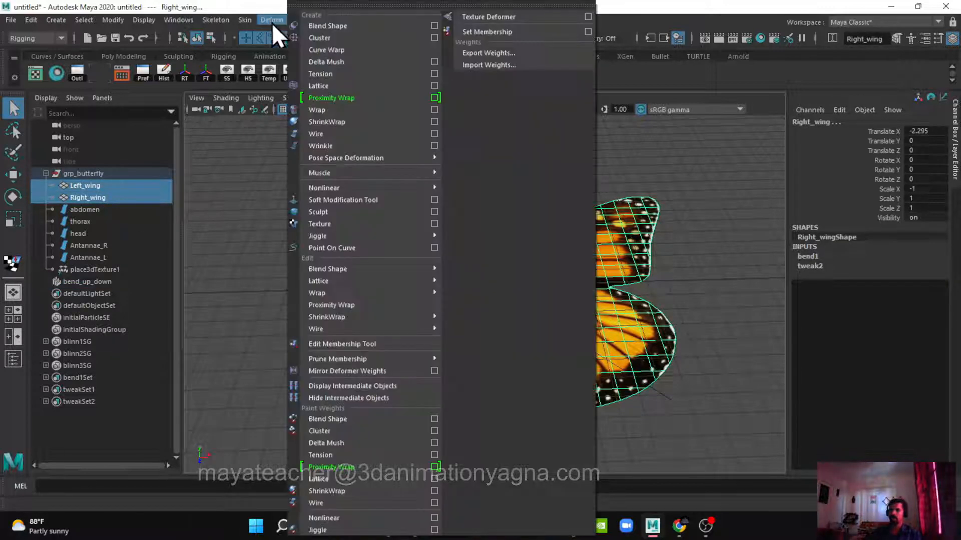
pyautogui.moveTo(350, 188)
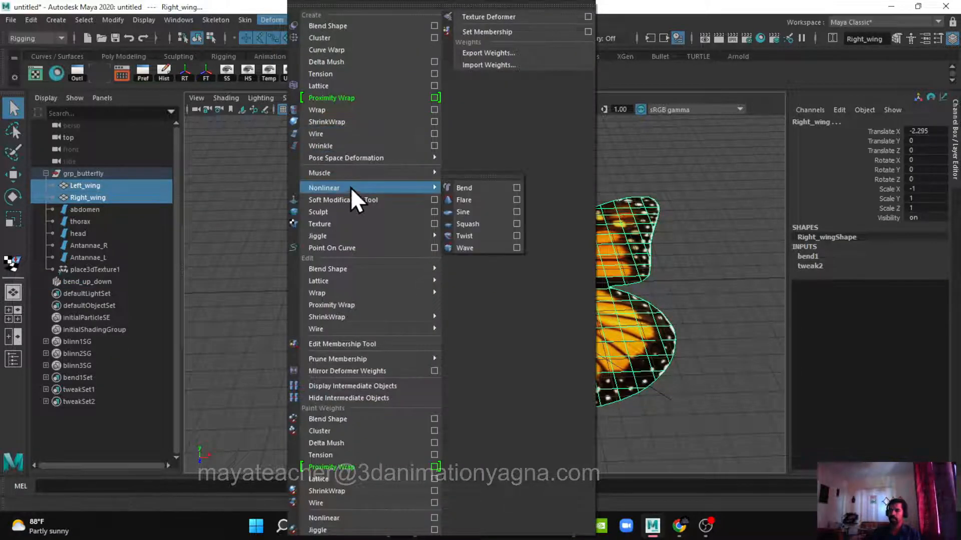
pyautogui.click(488, 187)
pyautogui.keyDown('alt'); pyautogui.moveTo(487, 184); pyautogui.dragTo(769, 192); pyautogui.keyUp('alt')
# Set the second bend handle's Rotate Z to 90.
pyautogui.press('e')
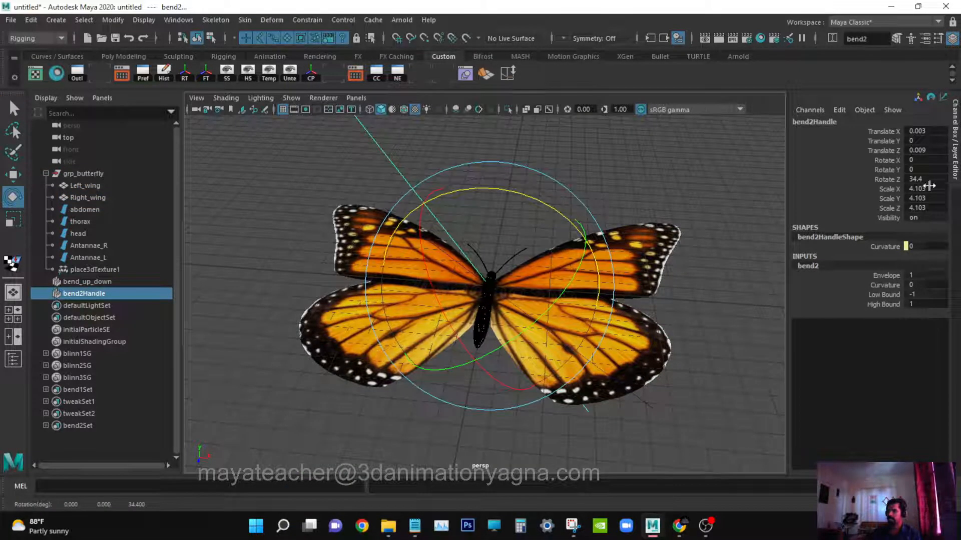
pyautogui.doubleClick(929, 180)
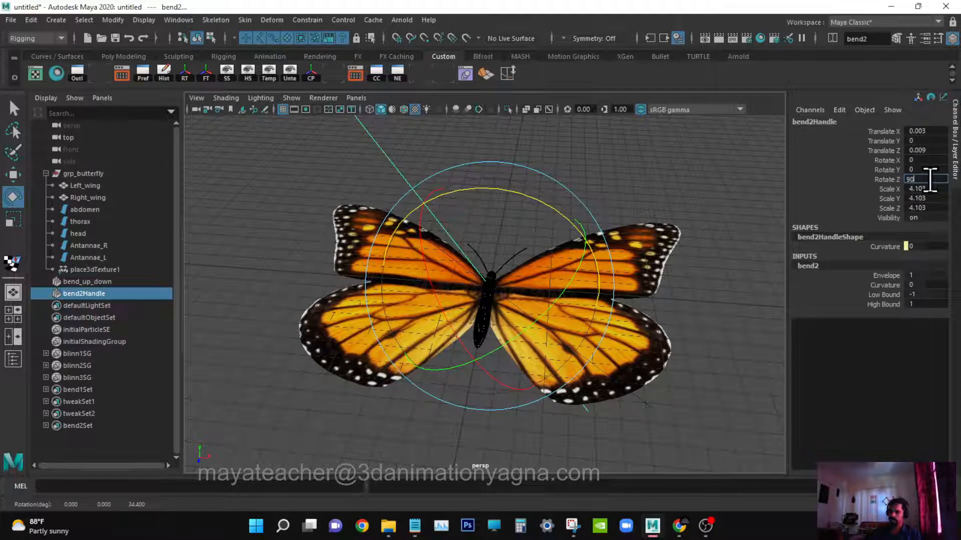
pyautogui.press('Return')
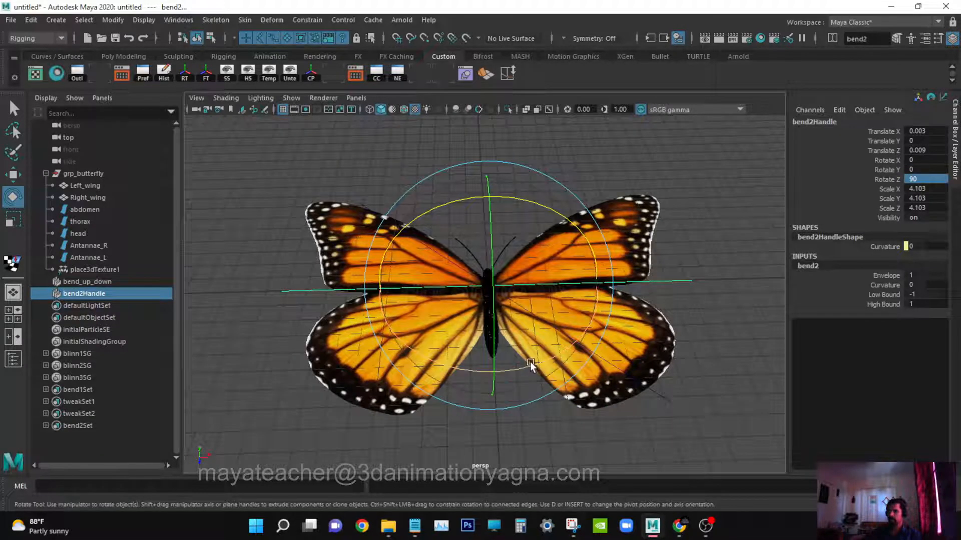
# Set the second bend handle's Rotate X to 45.
pyautogui.moveTo(531, 366); pyautogui.dragTo(578, 339)
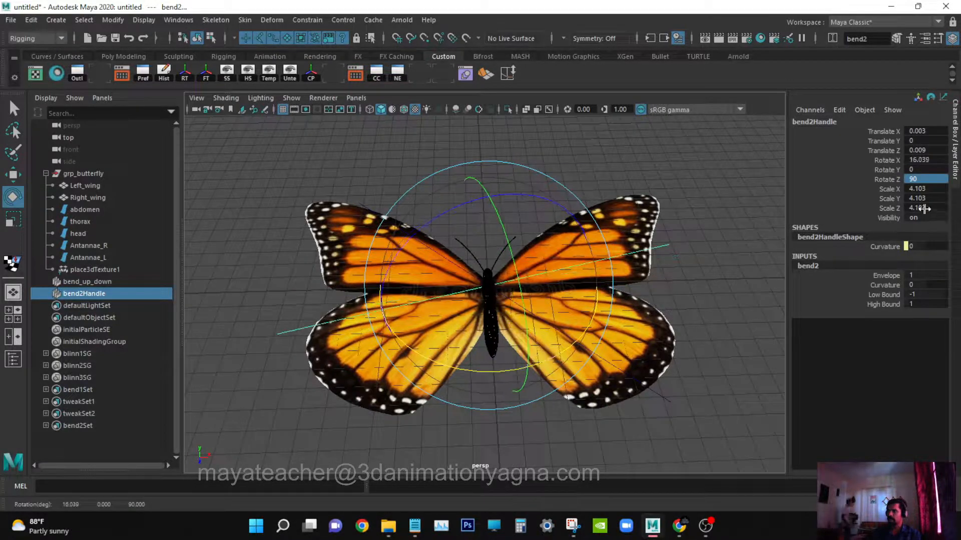
pyautogui.doubleClick(929, 160)
pyautogui.write('45')
pyautogui.press('Return')
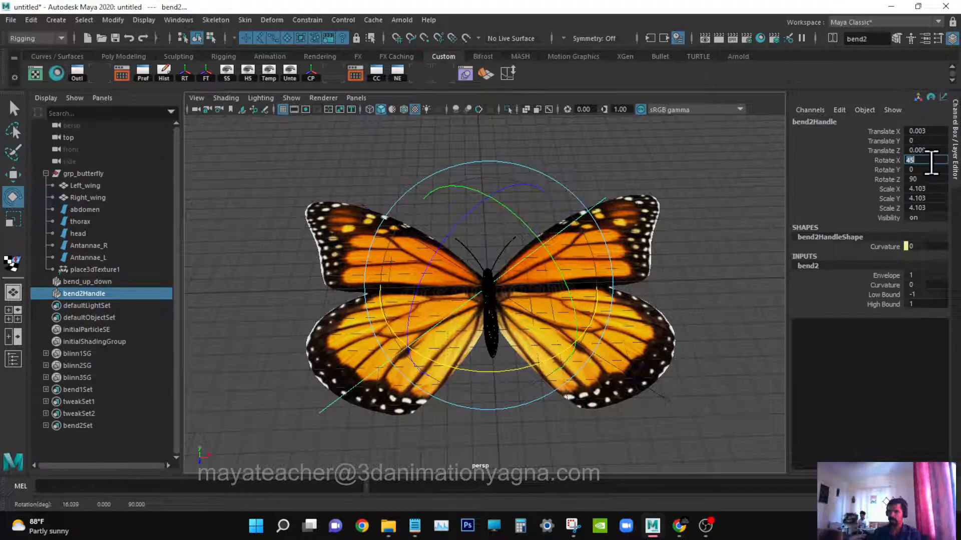
pyautogui.press('q')
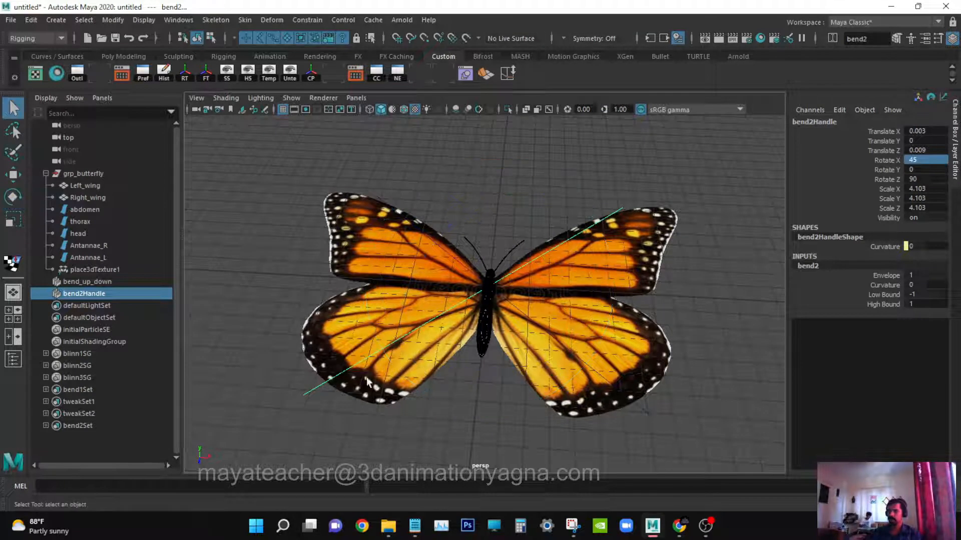
pyautogui.keyDown('alt'); pyautogui.moveTo(622, 251); pyautogui.dragTo(648, 253); pyautogui.keyUp('alt')
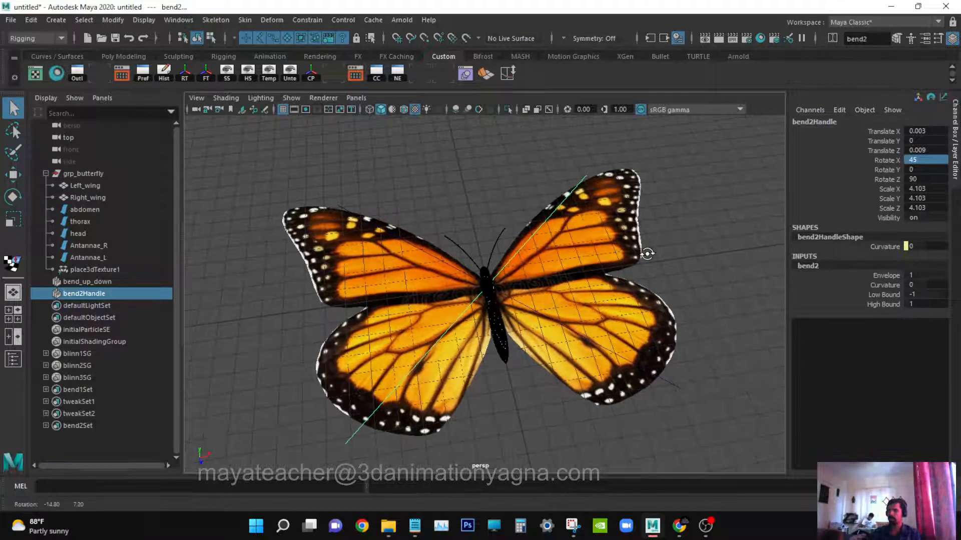
pyautogui.click(886, 286)
pyautogui.moveTo(695, 310)
pyautogui.mouseDown(button='middle')
pyautogui.moveTo(707, 307)
pyautogui.moveTo(671, 317)
pyautogui.moveTo(690, 307)
pyautogui.moveTo(680, 315)
pyautogui.mouseUp(button='middle')
pyautogui.hotkey('ctrl', 'z')
pyautogui.keyDown('alt'); pyautogui.moveTo(435, 306); pyautogui.dragTo(464, 301); pyautogui.keyUp('alt')
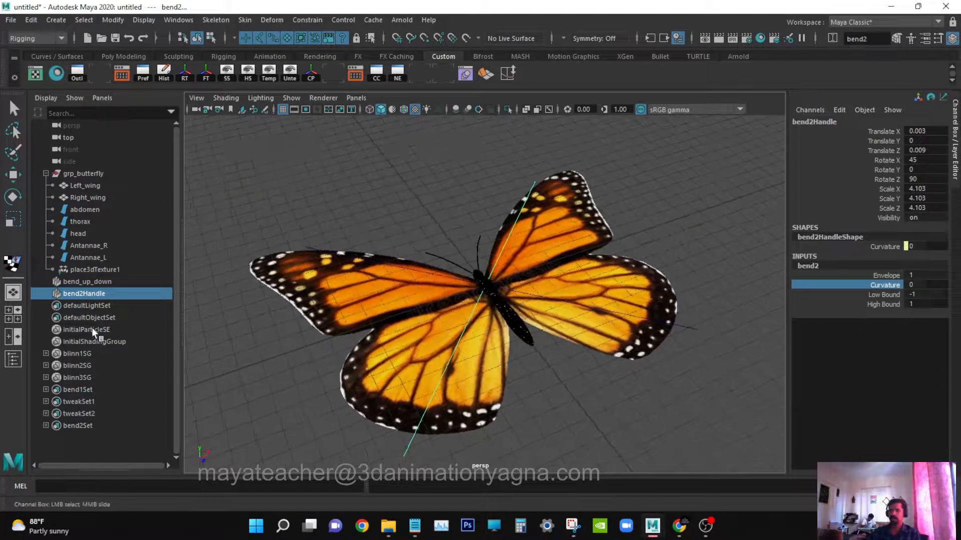
# Rename the second bend handle to bend_down_up.
pyautogui.click(99, 292)
pyautogui.doubleClick(99, 293)
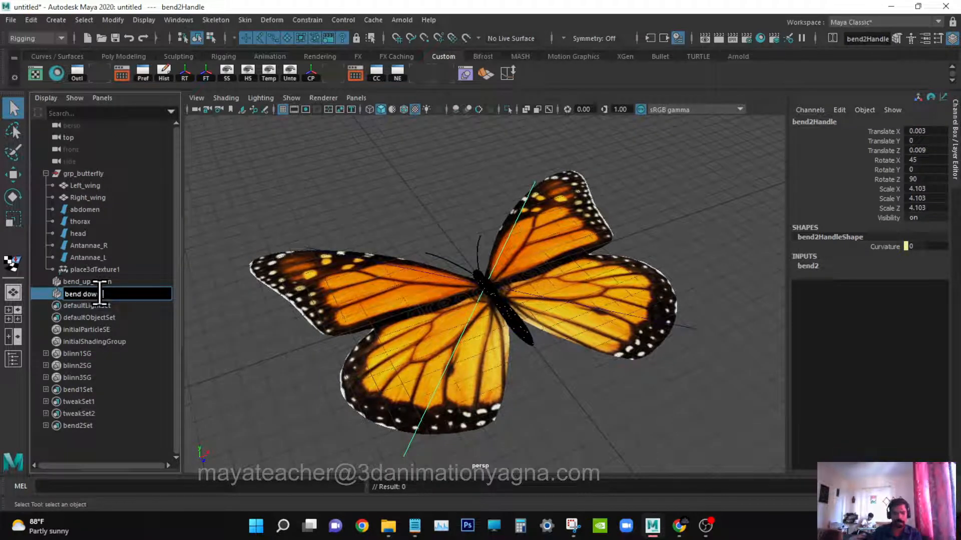
pyautogui.write('p')
pyautogui.press('Return')
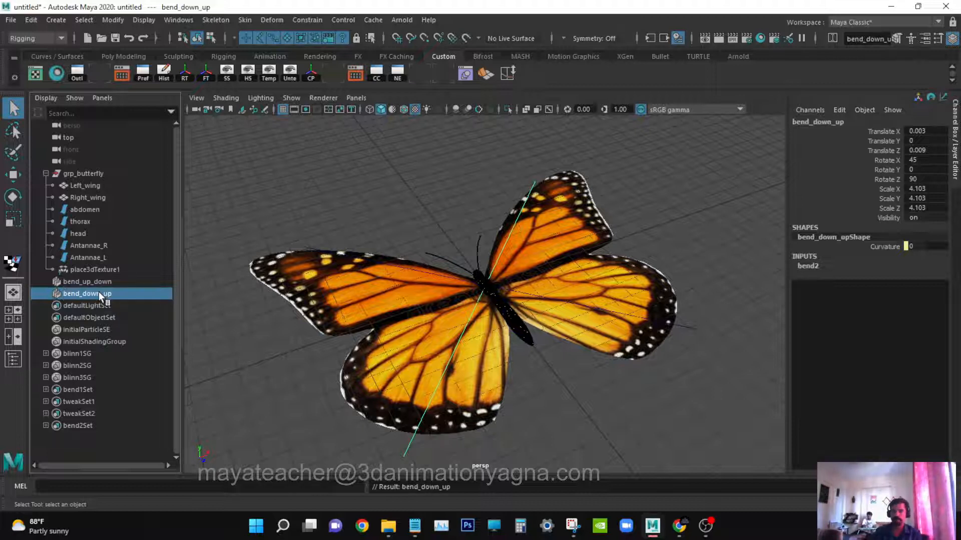
# Move both bend handles, bend_up_down and bend_down_up, into grp_butterfly, then test-move the group and undo the move.
pyautogui.keyDown('shift'); pyautogui.click(111, 283); pyautogui.keyUp('shift')
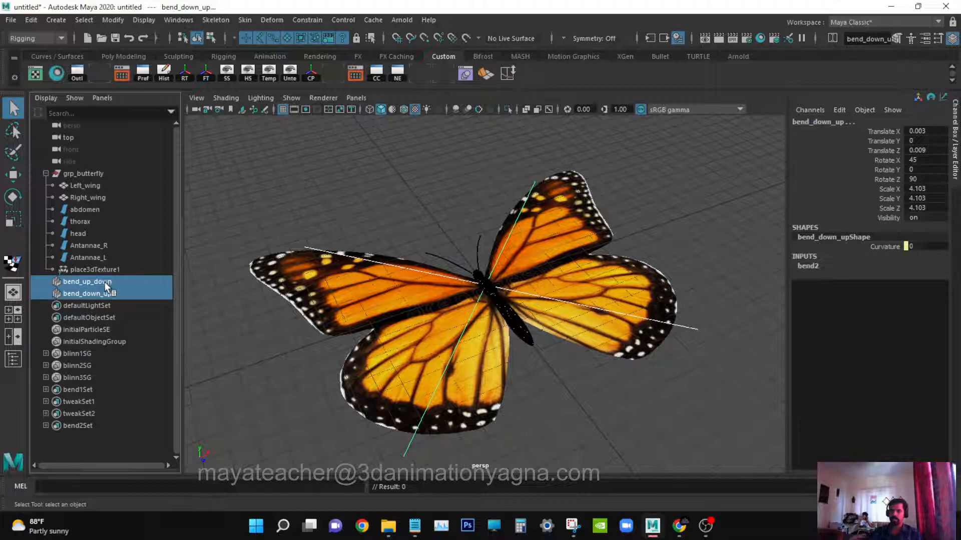
pyautogui.click(98, 182)
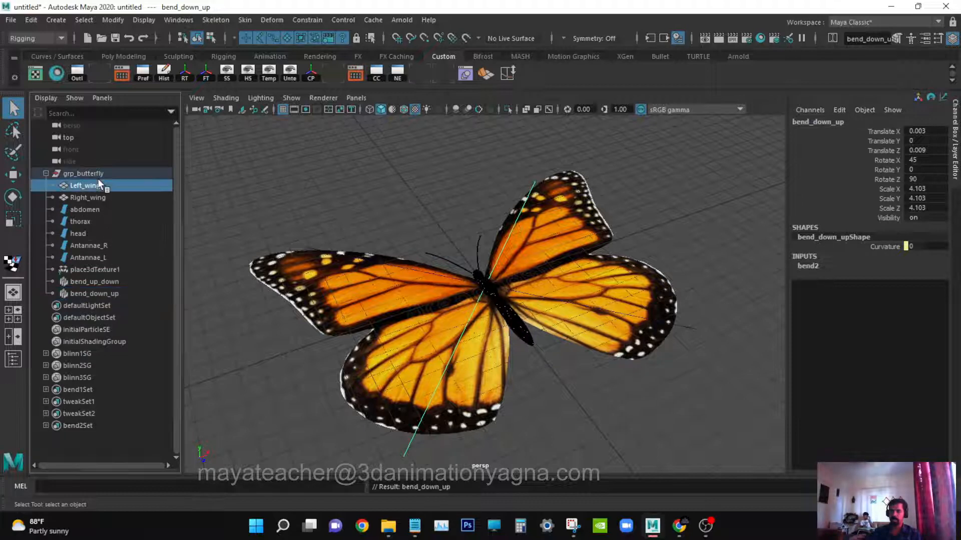
pyautogui.click(106, 173)
pyautogui.press('w')
pyautogui.moveTo(467, 295)
pyautogui.mouseDown()
pyautogui.moveTo(560, 306)
pyautogui.moveTo(528, 335)
pyautogui.moveTo(458, 281)
pyautogui.mouseUp()
pyautogui.hotkey('ctrl', 'z')
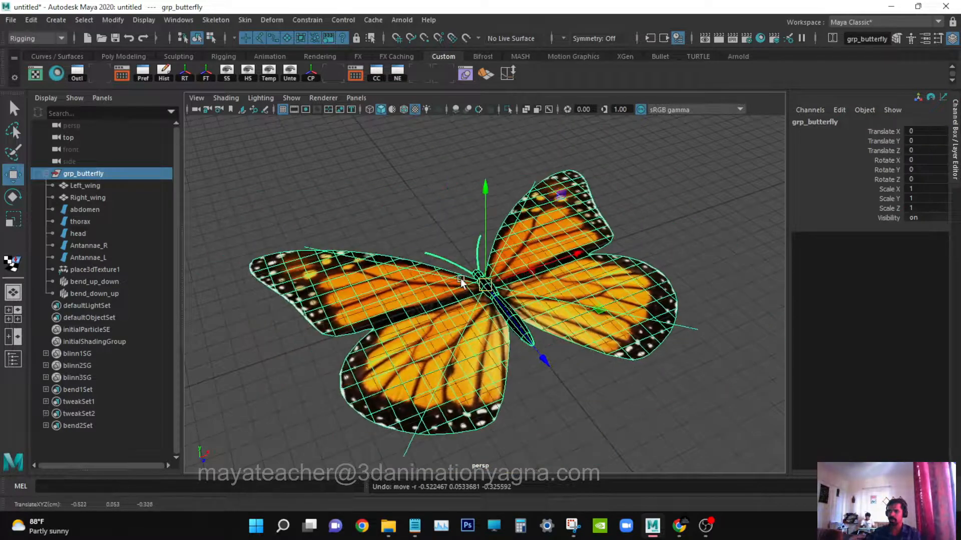
pyautogui.press('q')
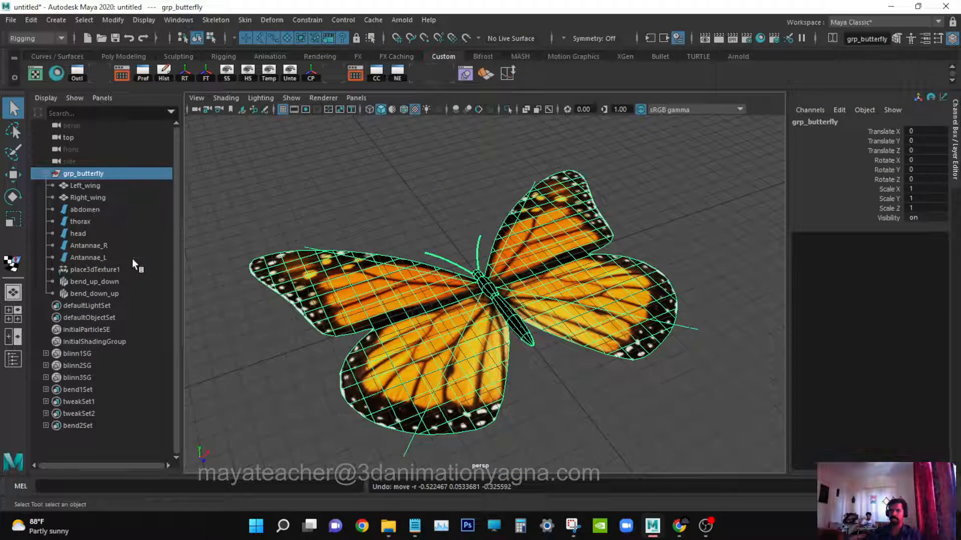
# Select the left wing and enable the Time Slider and Range Slider in the interface preferences, then save them.
pyautogui.click(122, 281)
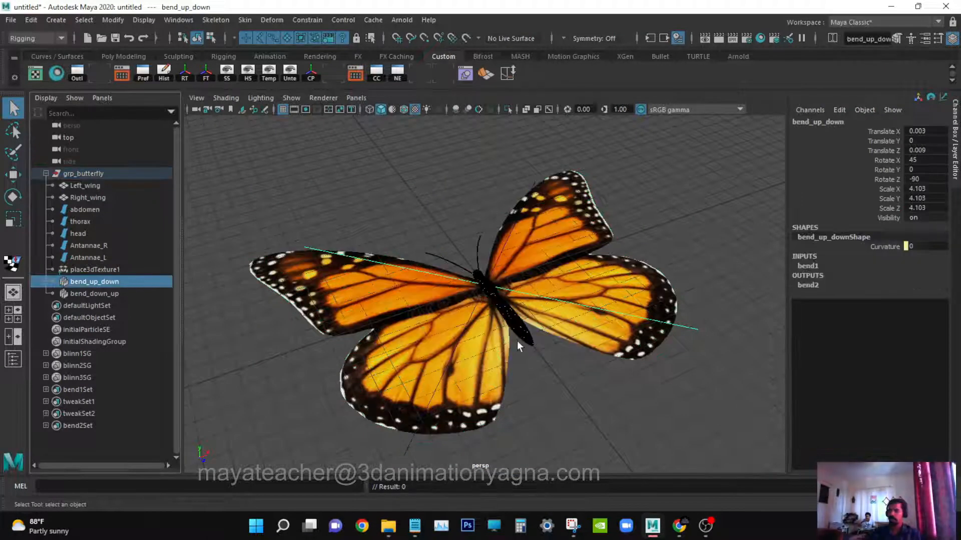
pyautogui.keyDown('alt'); pyautogui.moveTo(575, 321); pyautogui.dragTo(386, 337); pyautogui.keyUp('alt')
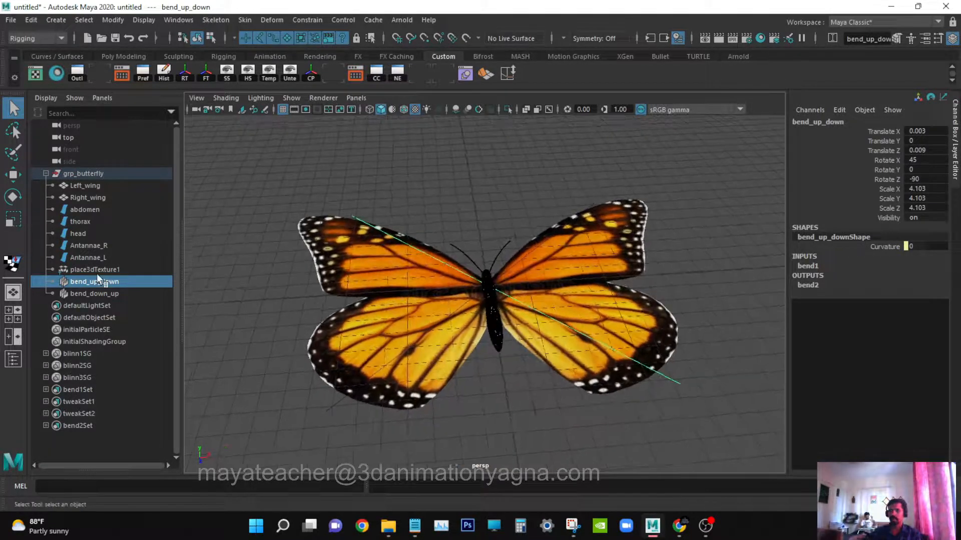
pyautogui.click(362, 274)
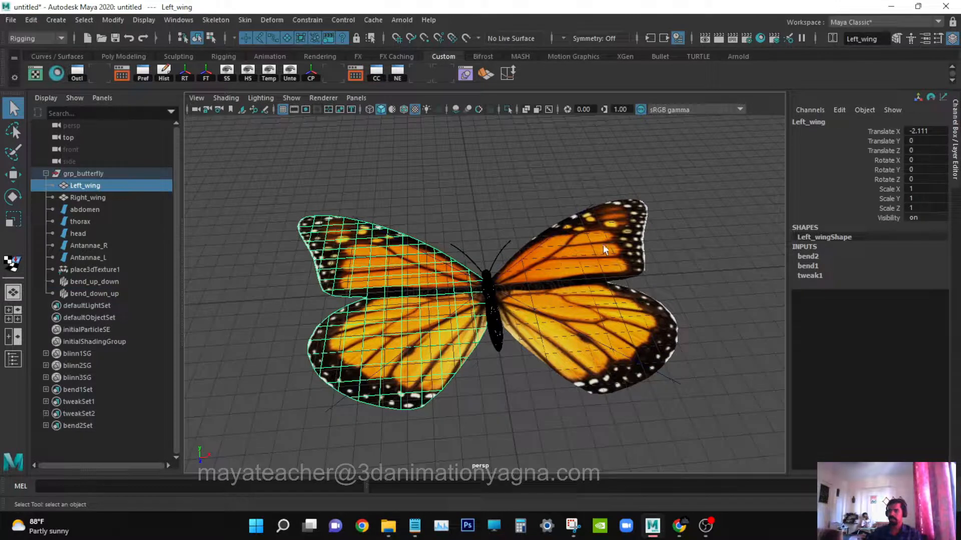
pyautogui.press('e')
pyautogui.keyDown('alt'); pyautogui.moveTo(402, 388); pyautogui.dragTo(447, 374); pyautogui.keyUp('alt')
pyautogui.click(177, 20)
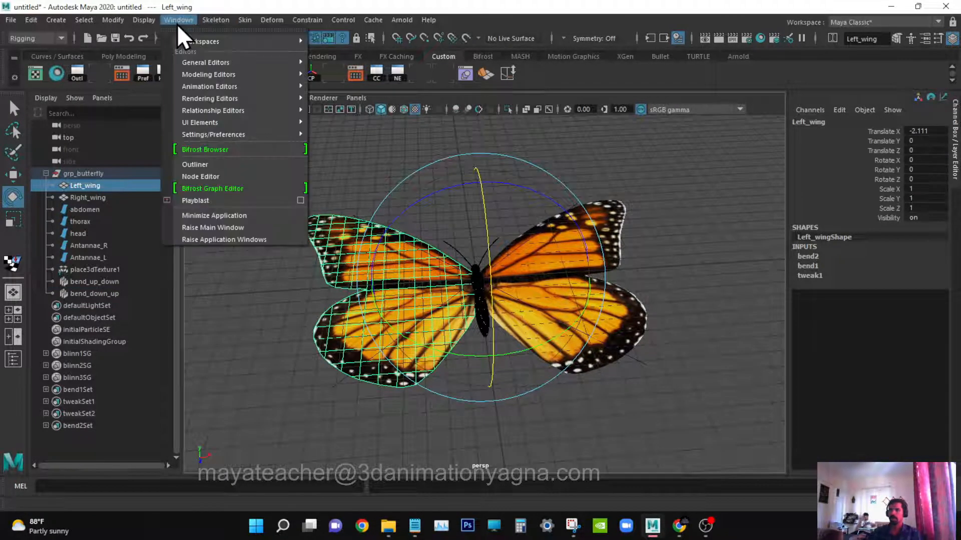
pyautogui.moveTo(221, 125)
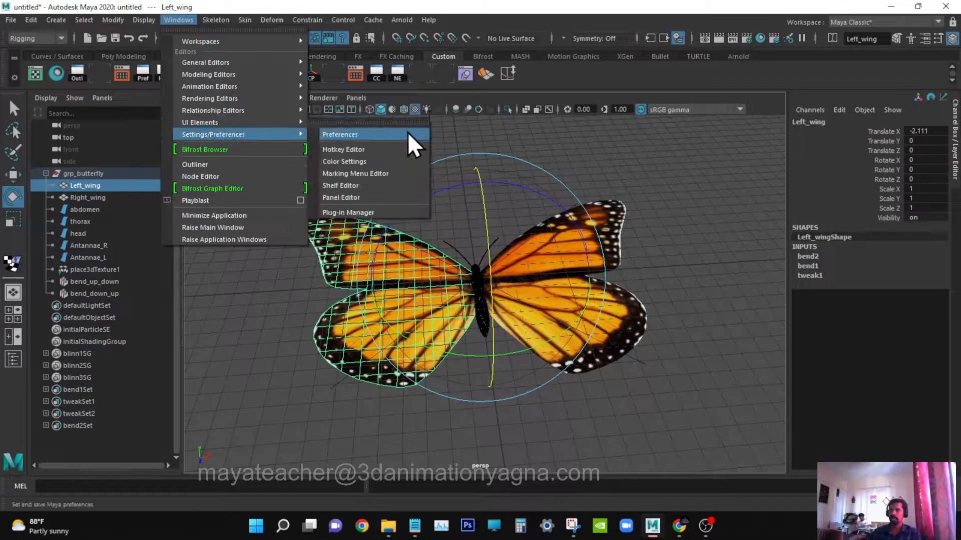
pyautogui.click(407, 132)
pyautogui.click(383, 69)
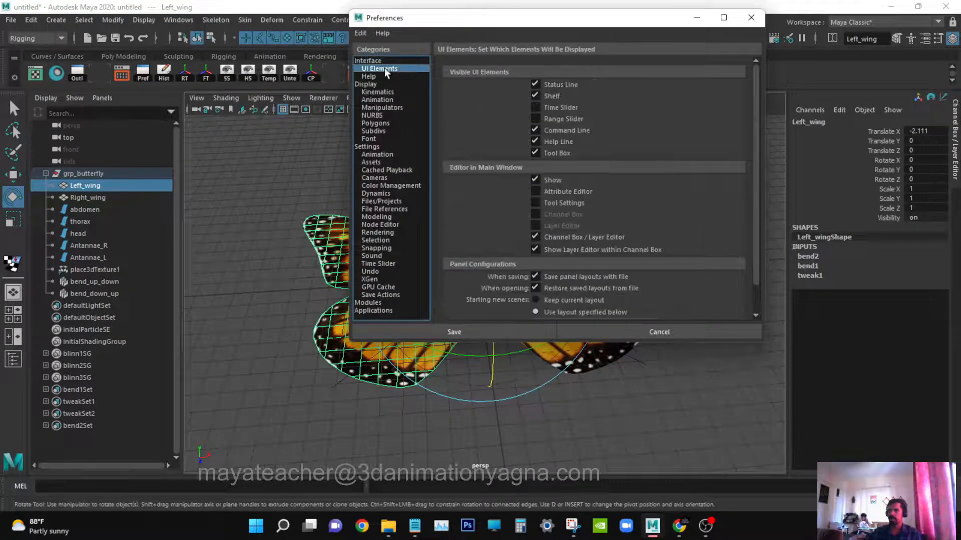
pyautogui.click(563, 108)
pyautogui.click(560, 118)
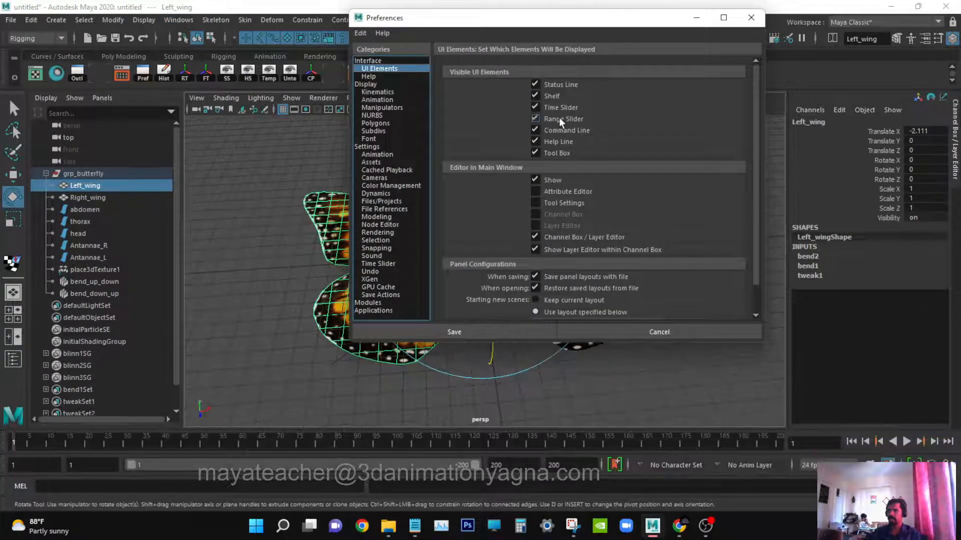
pyautogui.click(472, 331)
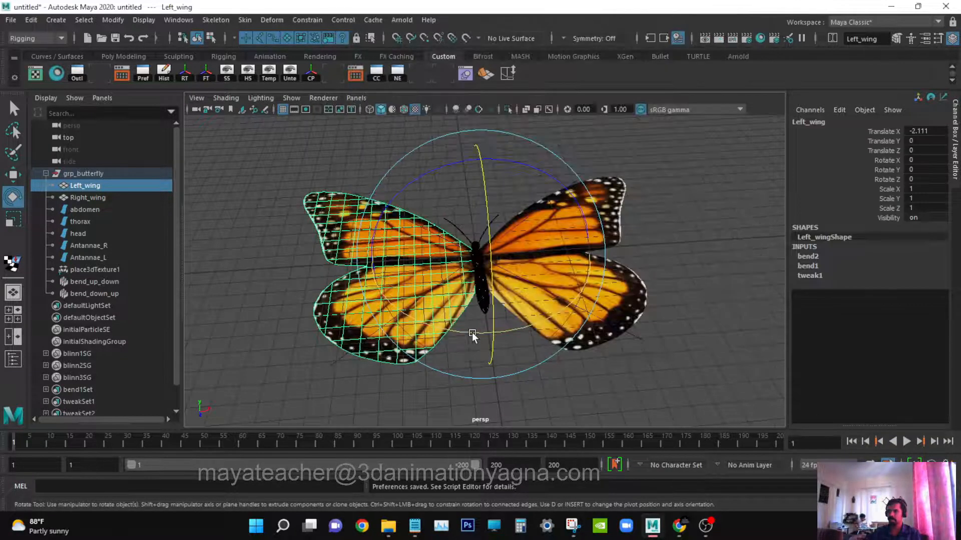
# Set the animation and playback end frame to 100.
pyautogui.keyDown('alt'); pyautogui.moveTo(512, 421); pyautogui.dragTo(535, 420); pyautogui.keyUp('alt')
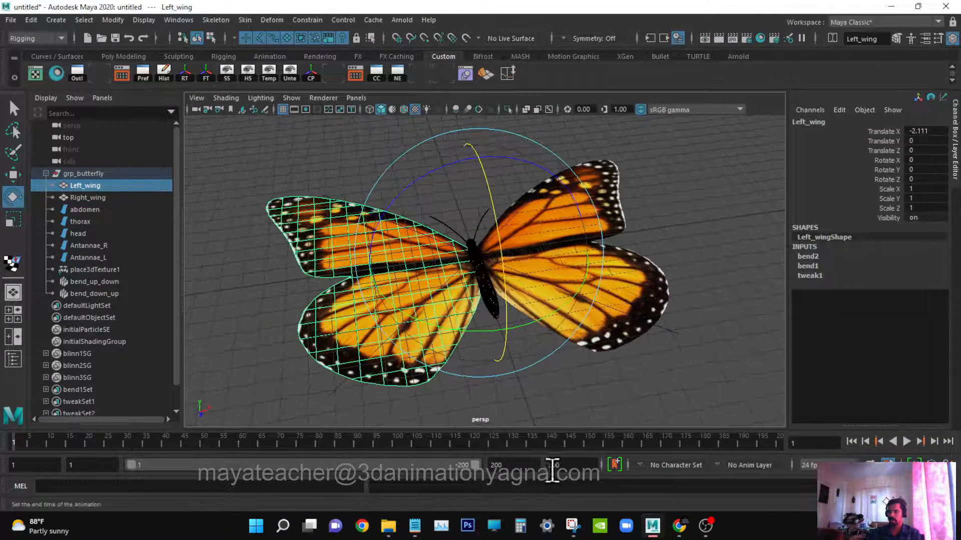
pyautogui.doubleClick(550, 465)
pyautogui.write('100')
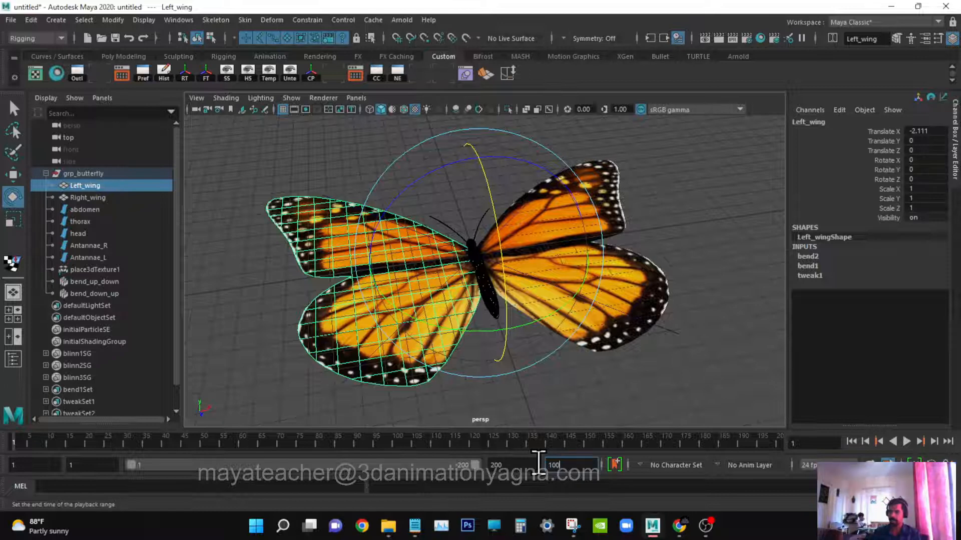
pyautogui.press('Return')
# Rotate the left wing upward, setting its Rotate Z to -50.
pyautogui.moveTo(537, 292)
pyautogui.keyDown('alt'); pyautogui.mouseDown()
pyautogui.moveTo(557, 294)
pyautogui.moveTo(498, 310)
pyautogui.moveTo(520, 307)
pyautogui.moveTo(572, 335)
pyautogui.moveTo(544, 289)
pyautogui.mouseUp(); pyautogui.keyUp('alt')
pyautogui.press('q')
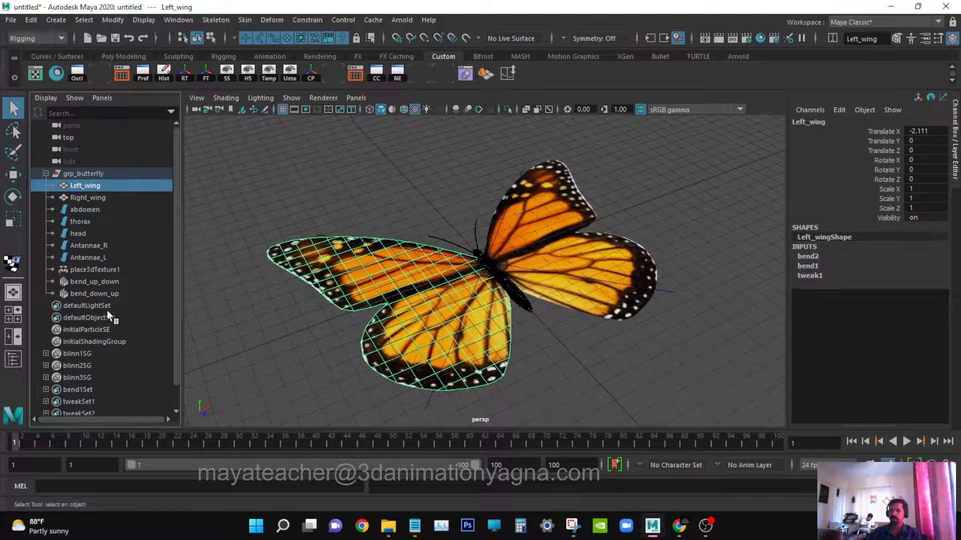
pyautogui.press('e')
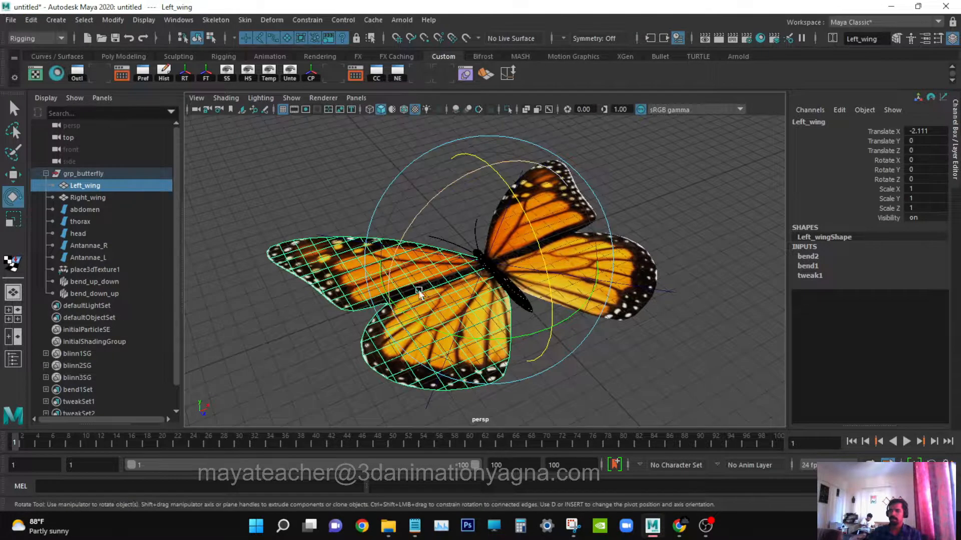
pyautogui.keyDown('alt'); pyautogui.moveTo(419, 290); pyautogui.dragTo(432, 322); pyautogui.keyUp('alt')
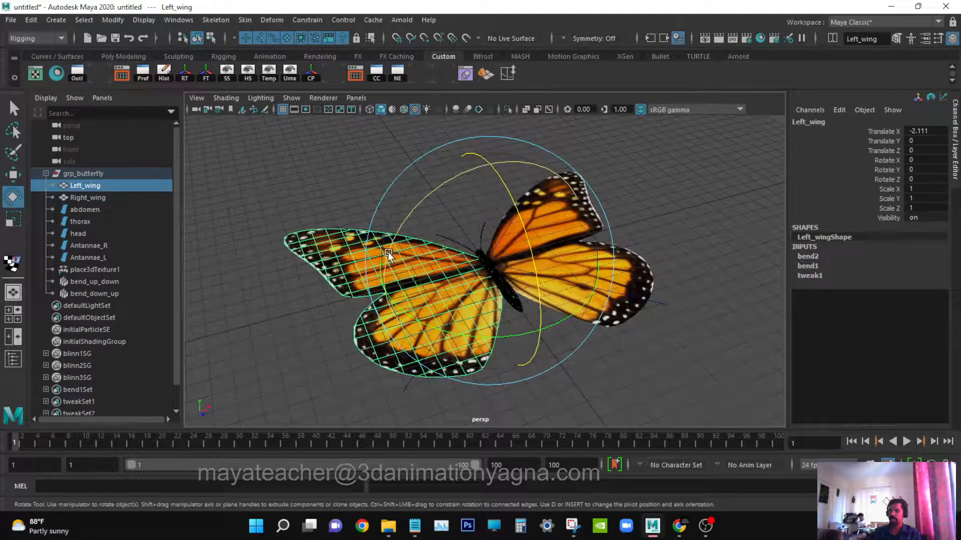
pyautogui.moveTo(388, 251); pyautogui.dragTo(412, 234)
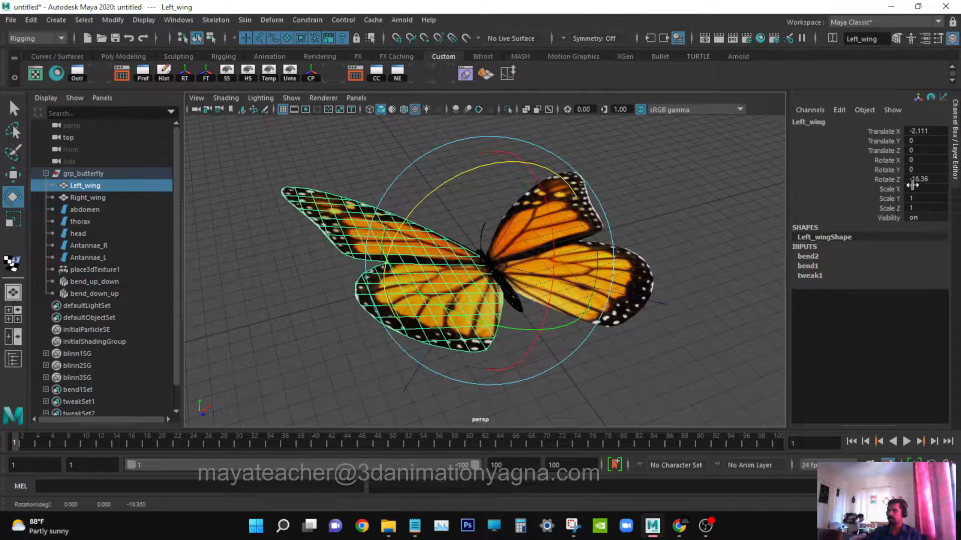
pyautogui.click(931, 171)
pyautogui.click(939, 179)
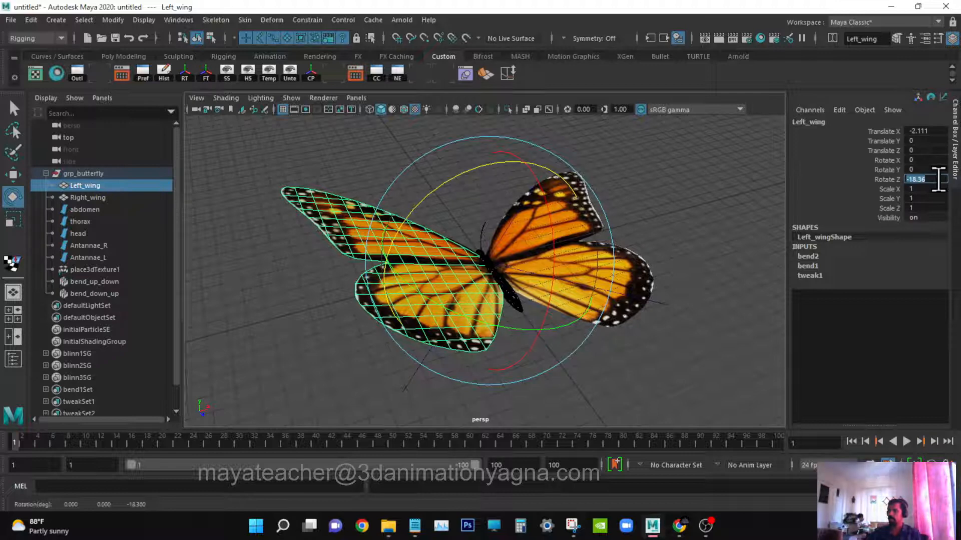
pyautogui.write('-50')
pyautogui.press('Return')
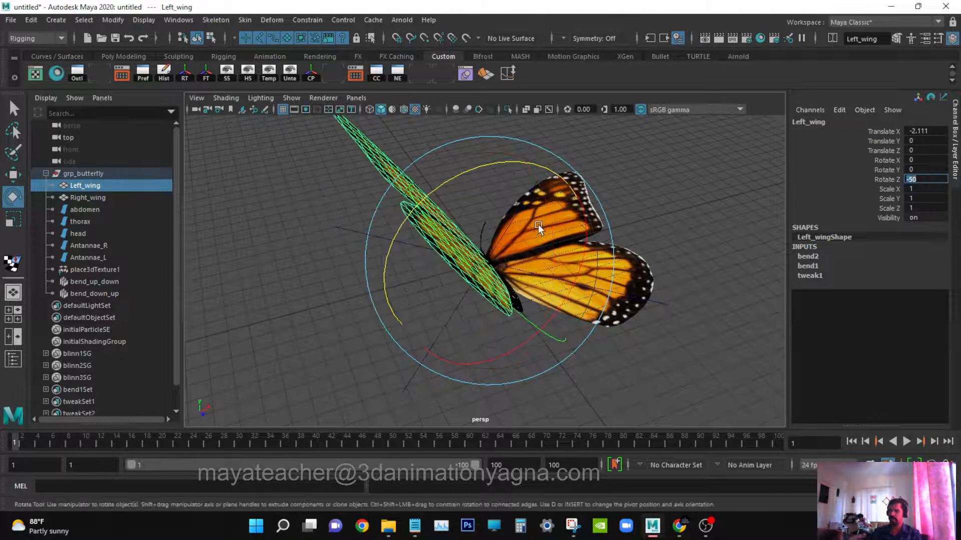
# Set a keyframe on the left wing's Rotate Z at frame 1.
pyautogui.keyDown('alt'); pyautogui.moveTo(540, 228); pyautogui.dragTo(507, 284); pyautogui.keyUp('alt')
pyautogui.press('q')
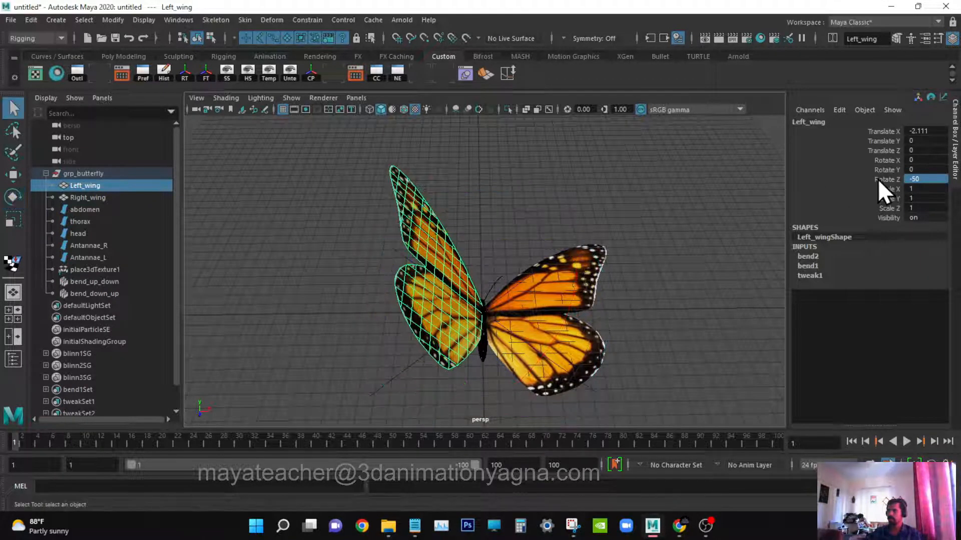
pyautogui.click(877, 178)
pyautogui.rightClick(878, 179)
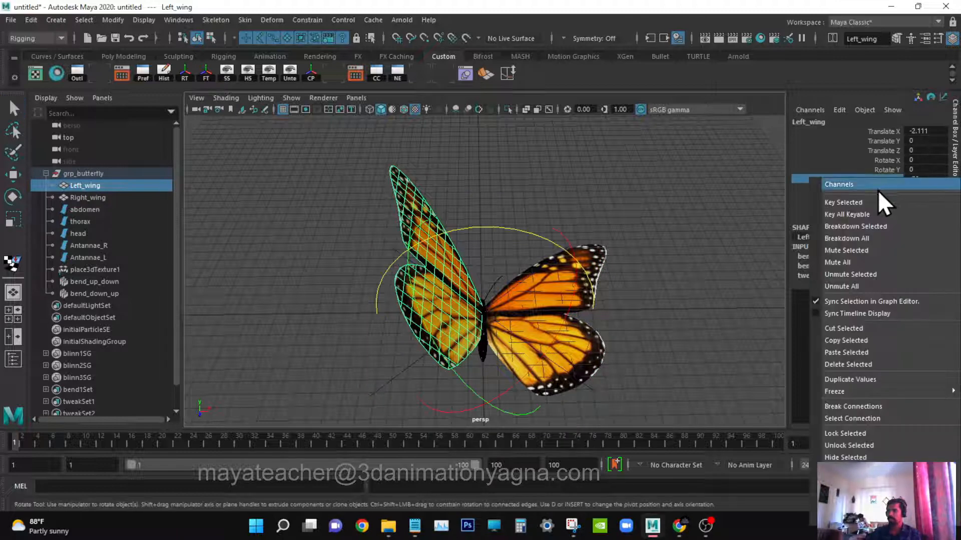
pyautogui.click(872, 201)
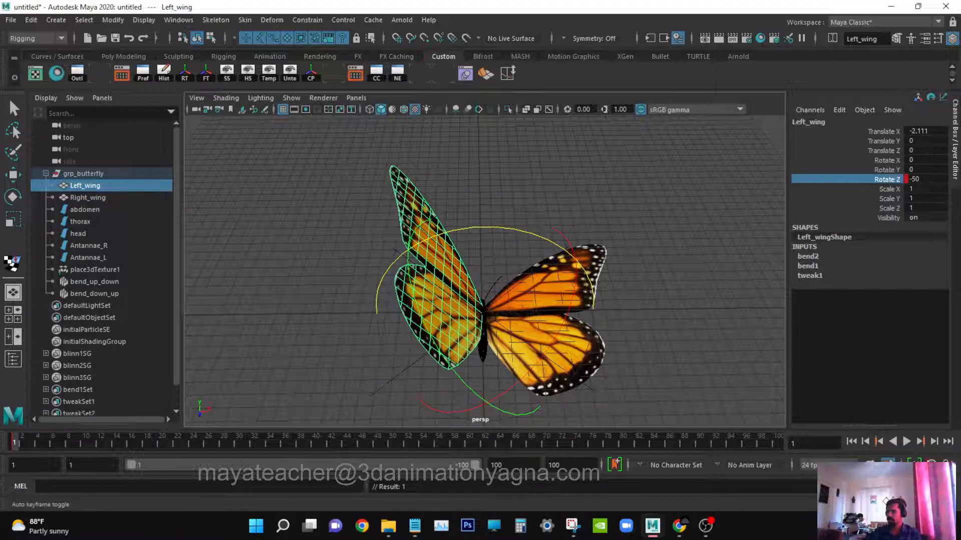
# Go to frame 4 and set the left wing's Rotate Z to 50 to key the downstroke.
pyautogui.keyDown('alt'); pyautogui.moveTo(279, 332); pyautogui.dragTo(290, 332); pyautogui.keyUp('alt')
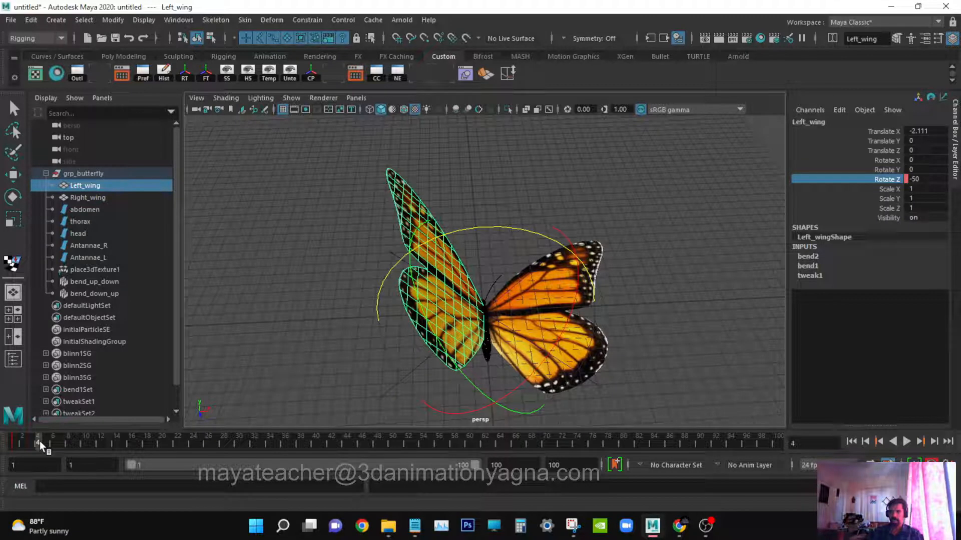
pyautogui.click(935, 179)
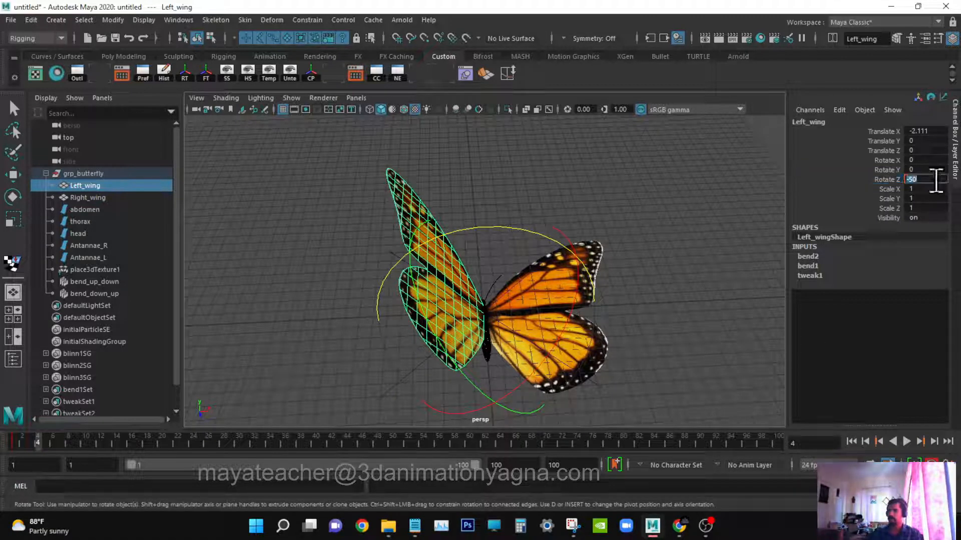
pyautogui.press('Return')
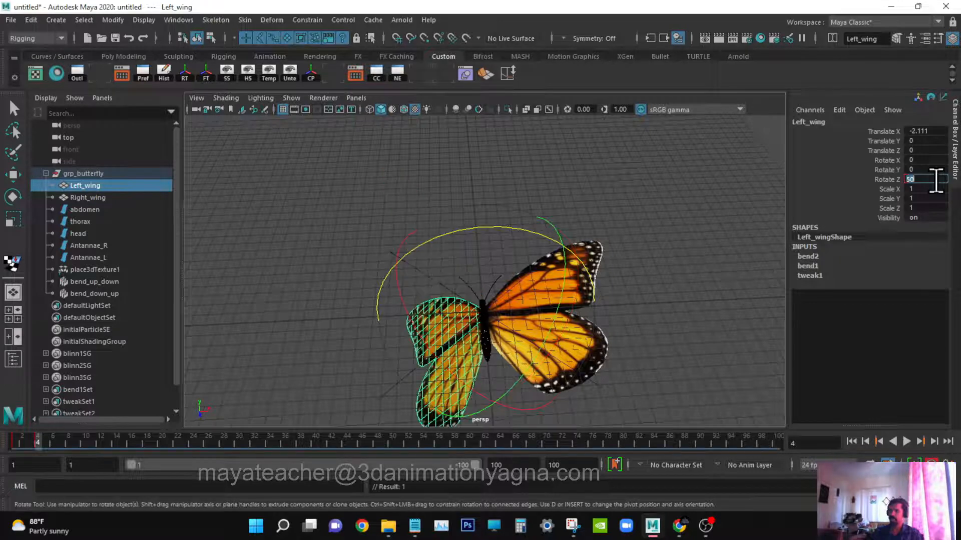
# Advance to frame 7 and set the left wing's Rotate Z to -50 to key the upstroke.
pyautogui.keyDown('alt'); pyautogui.moveTo(510, 330); pyautogui.dragTo(546, 306); pyautogui.keyUp('alt')
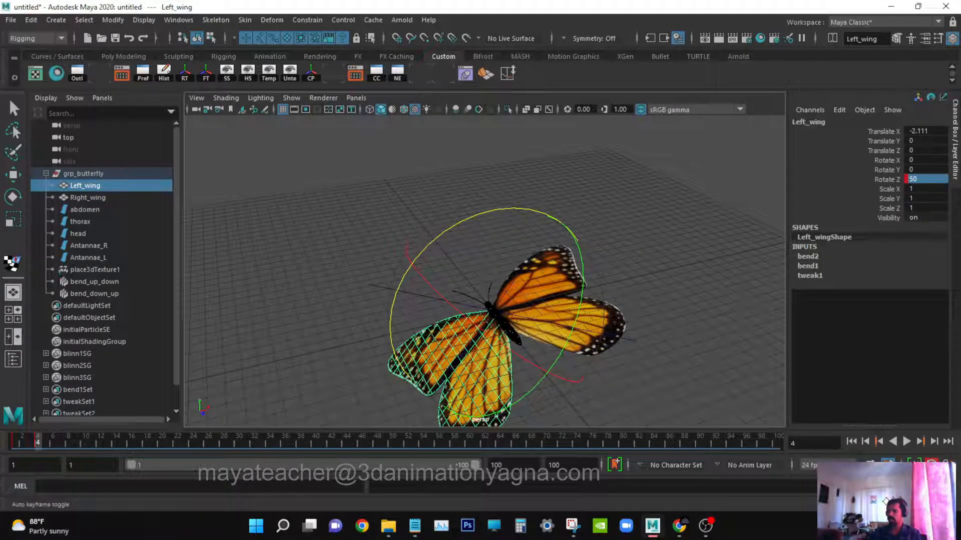
pyautogui.moveTo(538, 361)
pyautogui.keyDown('alt'); pyautogui.mouseDown()
pyautogui.moveTo(592, 368)
pyautogui.moveTo(536, 376)
pyautogui.mouseUp(); pyautogui.keyUp('alt')
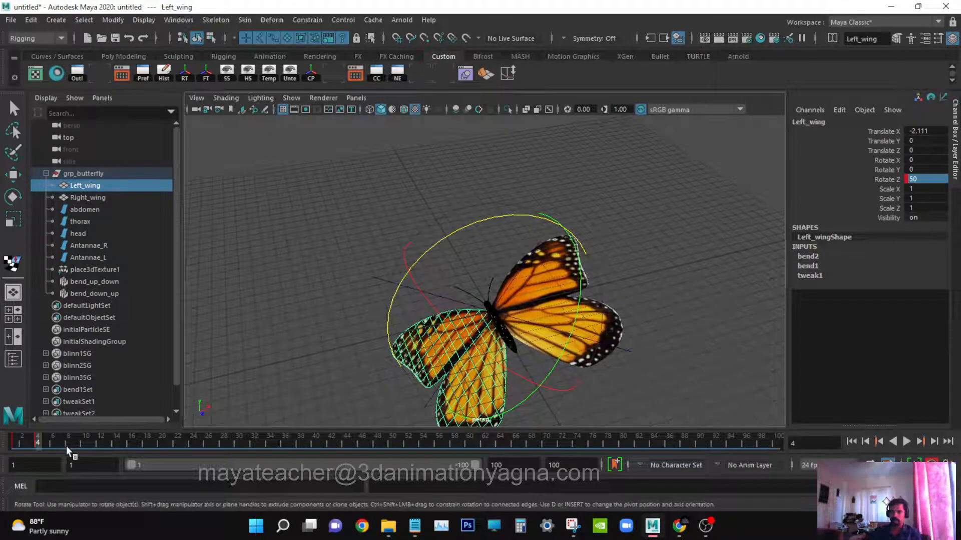
pyautogui.hotkey('alt', 'v')
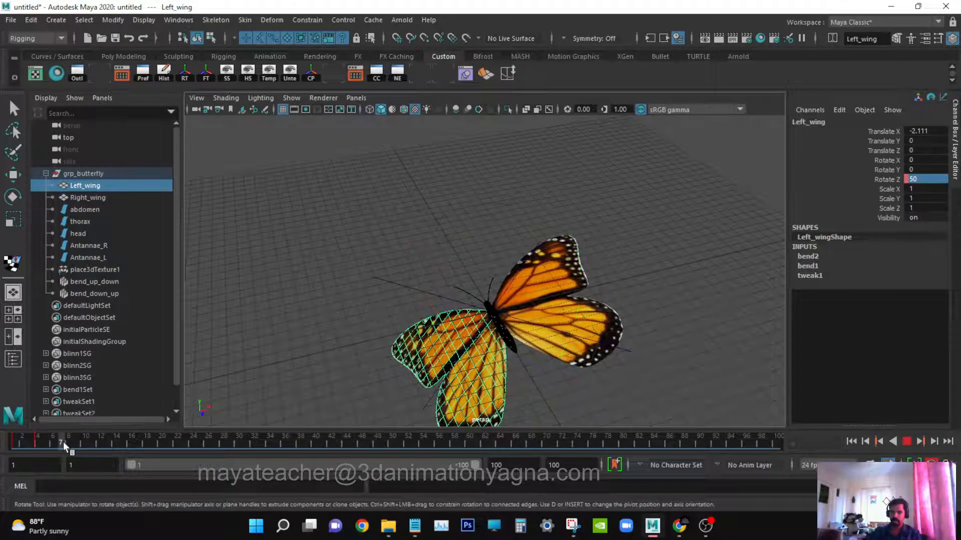
pyautogui.hotkey('alt', 'v')
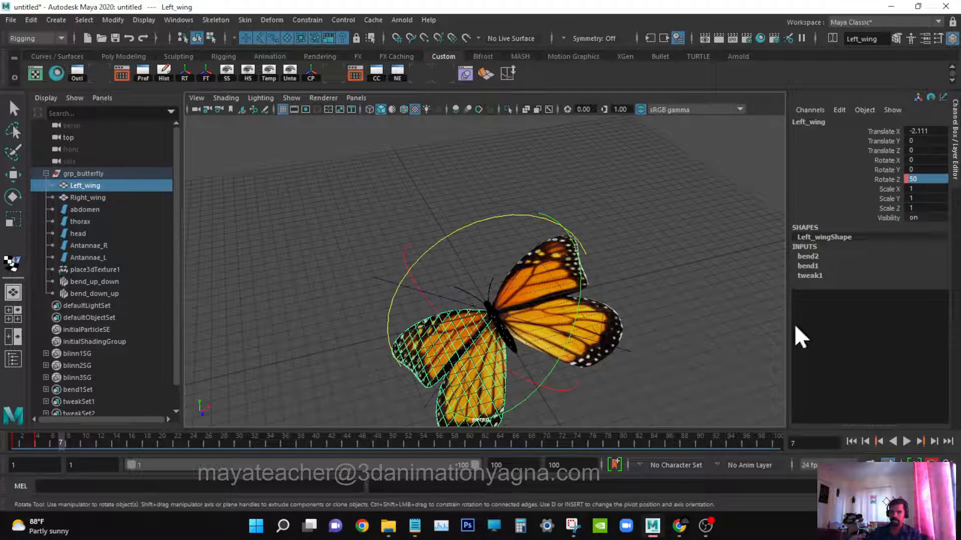
pyautogui.doubleClick(933, 180)
pyautogui.write('-50')
pyautogui.press('Return')
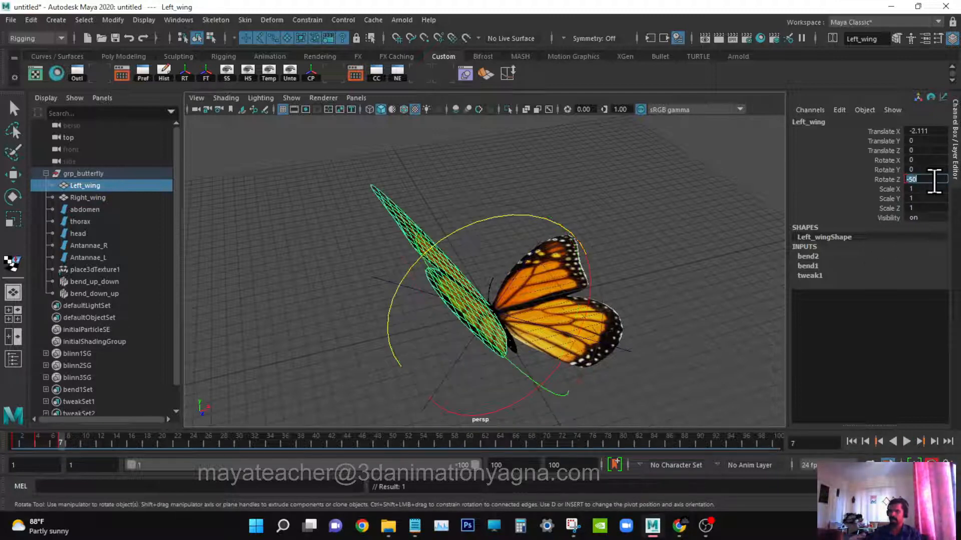
# Select the right wing, return to frame 1 and set its Rotate Z to 50.
pyautogui.keyDown('alt'); pyautogui.moveTo(461, 260); pyautogui.dragTo(431, 269); pyautogui.keyUp('alt')
pyautogui.press('q')
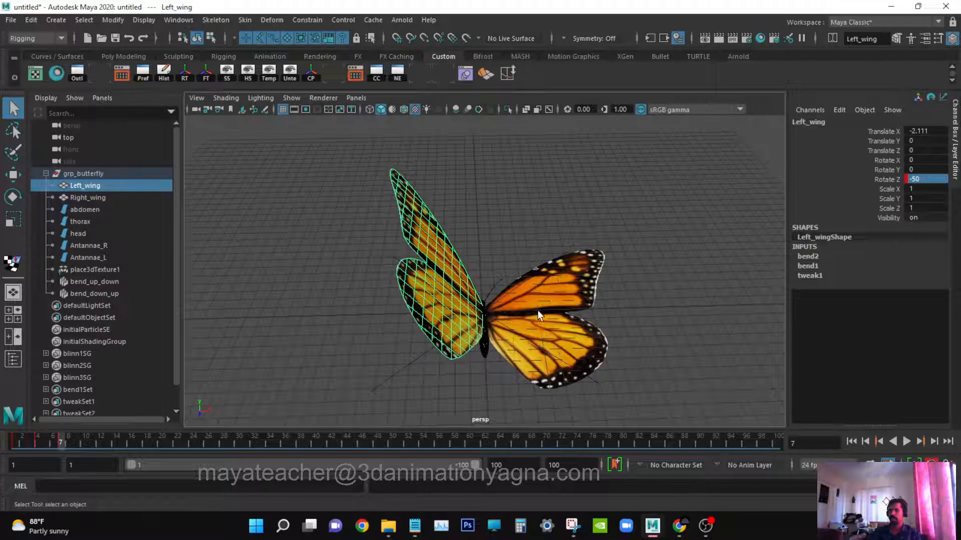
pyautogui.keyDown('alt'); pyautogui.moveTo(539, 316); pyautogui.dragTo(307, 385); pyautogui.keyUp('alt')
pyautogui.click(556, 299)
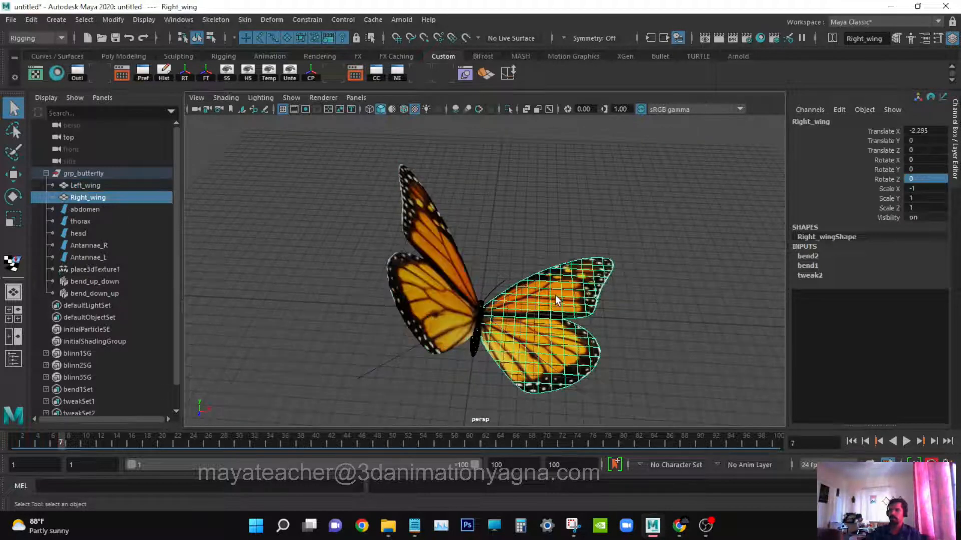
pyautogui.moveTo(49, 443); pyautogui.dragTo(14, 442)
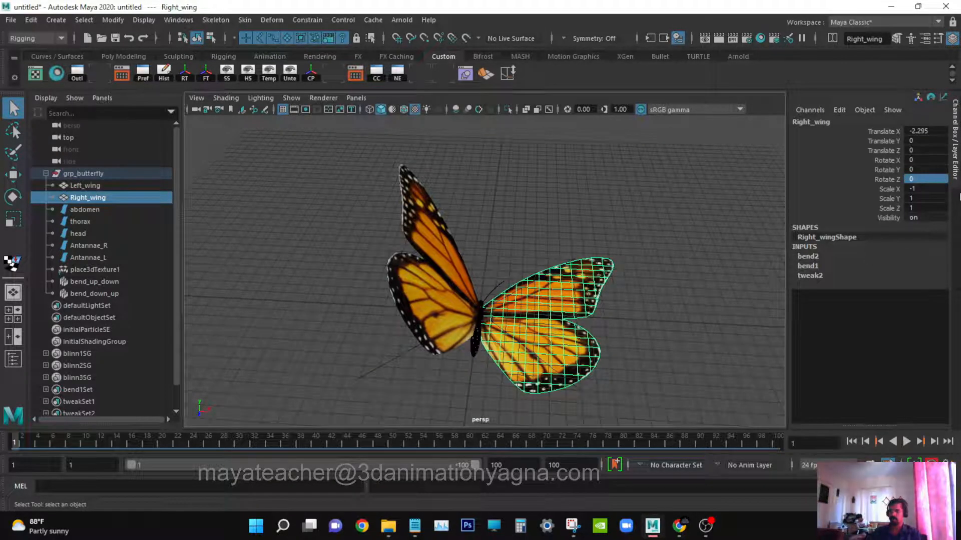
pyautogui.doubleClick(930, 180)
pyautogui.write('-')
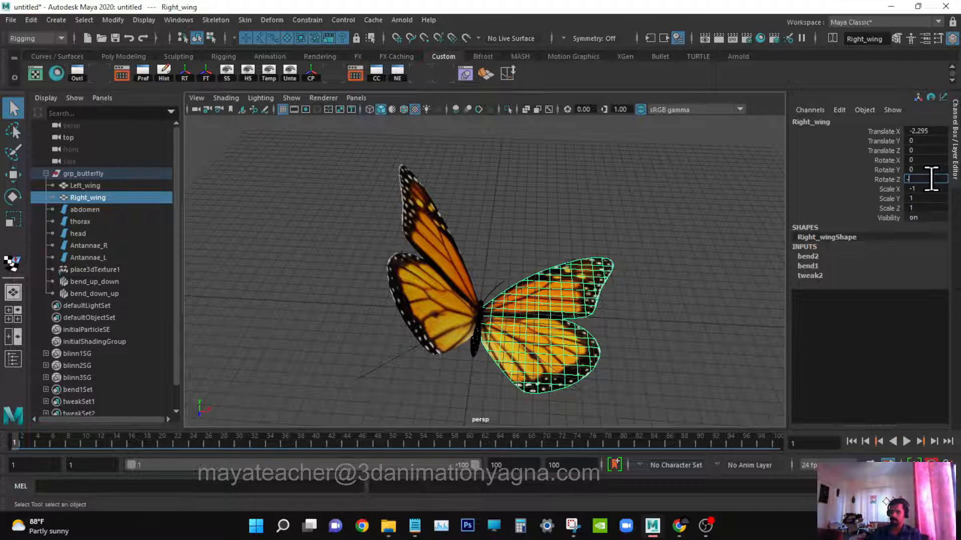
pyautogui.write('50')
pyautogui.press('Return')
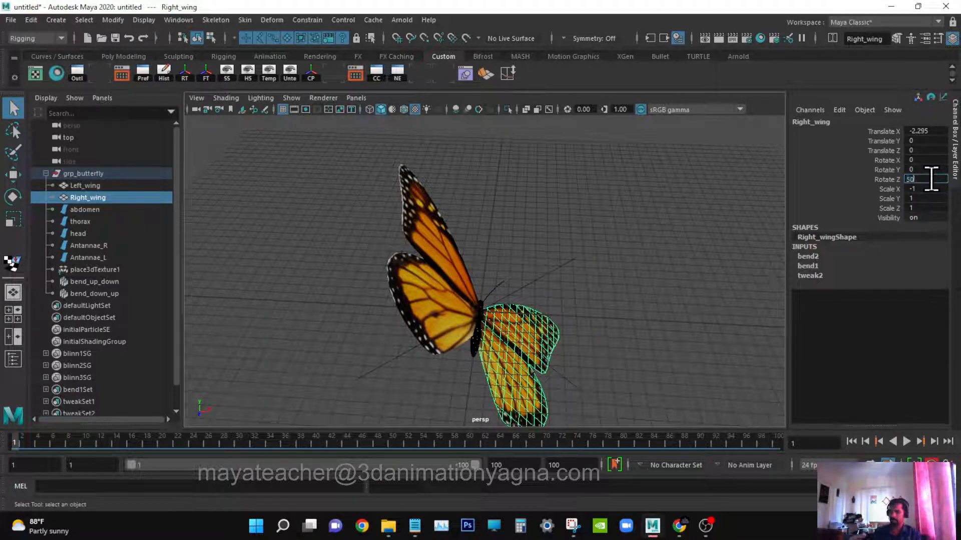
pyautogui.press('Return')
pyautogui.keyDown('alt'); pyautogui.moveTo(520, 275); pyautogui.dragTo(544, 279); pyautogui.keyUp('alt')
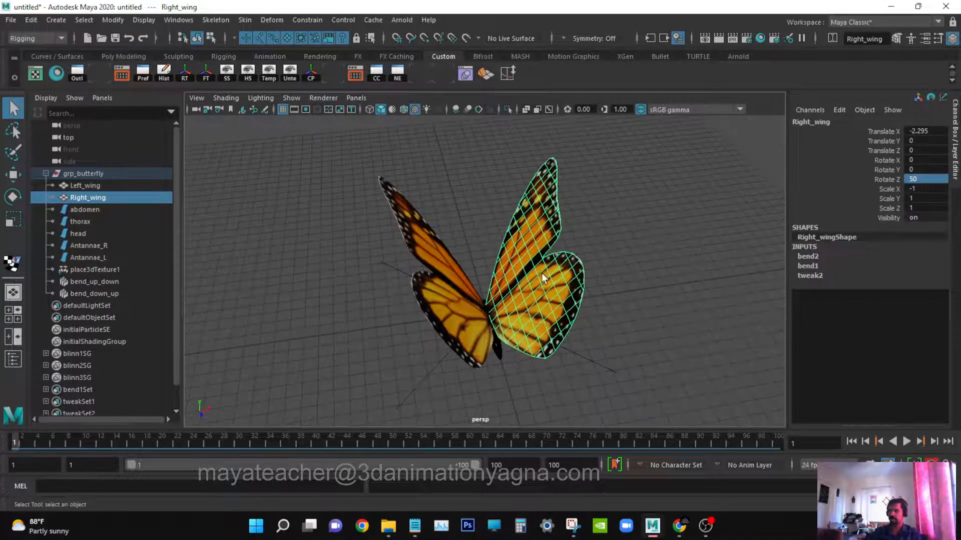
# Set a keyframe on the right wing's Rotate Z at frame 1.
pyautogui.click(890, 174)
pyautogui.rightClick(890, 174)
pyautogui.click(882, 153)
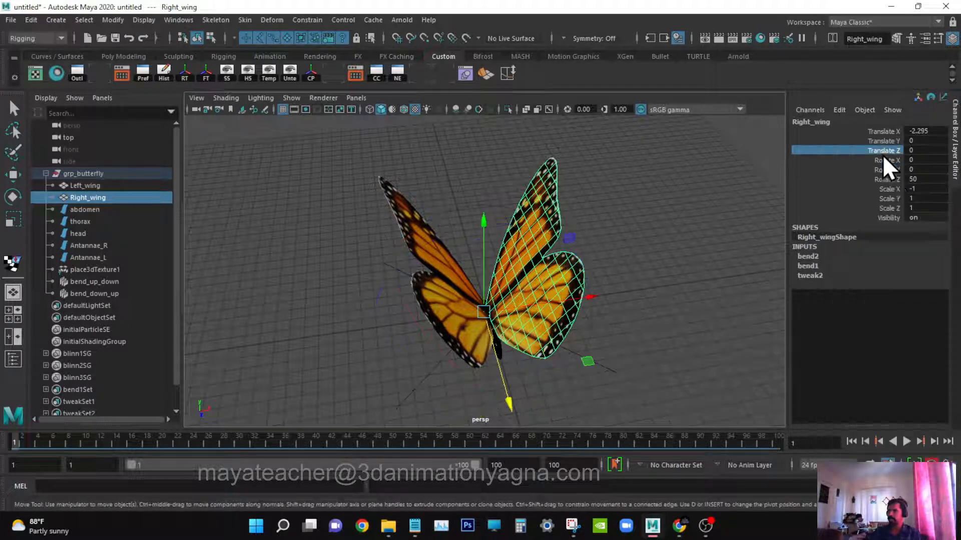
pyautogui.click(890, 178)
pyautogui.rightClick(891, 178)
pyautogui.click(867, 198)
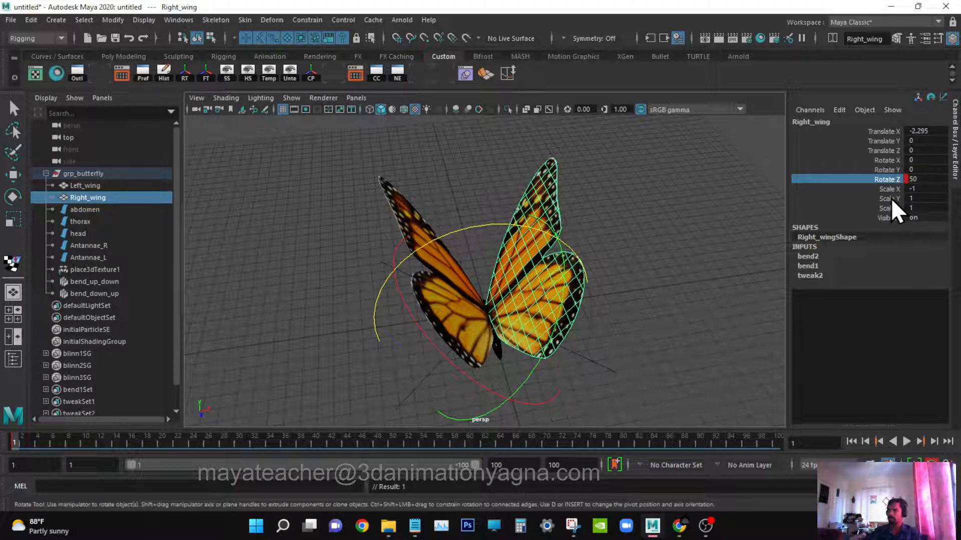
pyautogui.moveTo(612, 302)
pyautogui.keyDown('alt'); pyautogui.mouseDown()
pyautogui.moveTo(649, 300)
pyautogui.moveTo(612, 295)
pyautogui.mouseUp(); pyautogui.keyUp('alt')
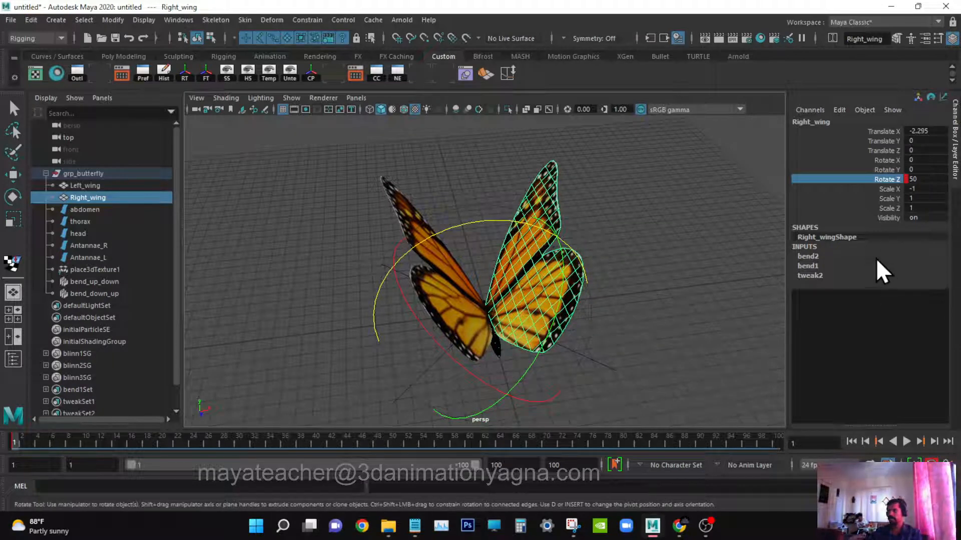
pyautogui.rightClick(883, 182)
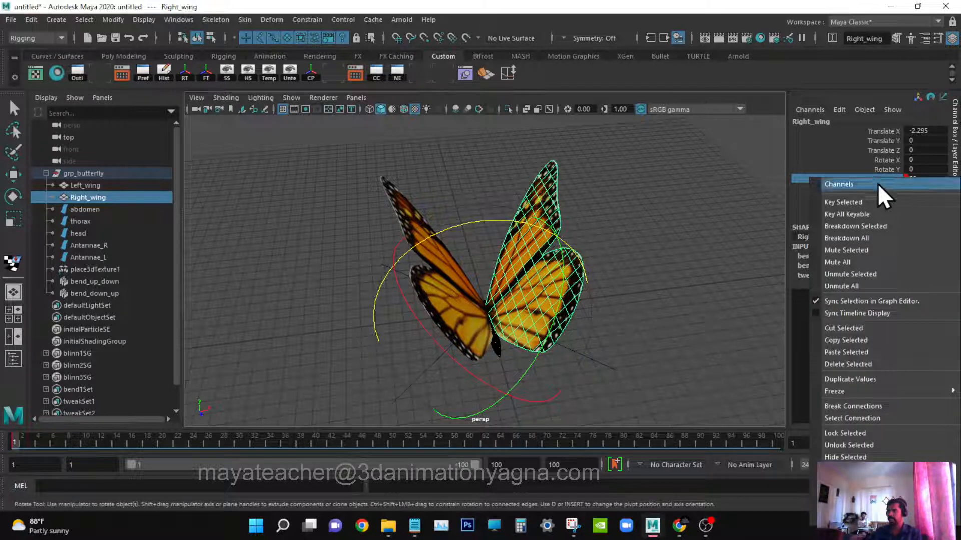
pyautogui.click(869, 200)
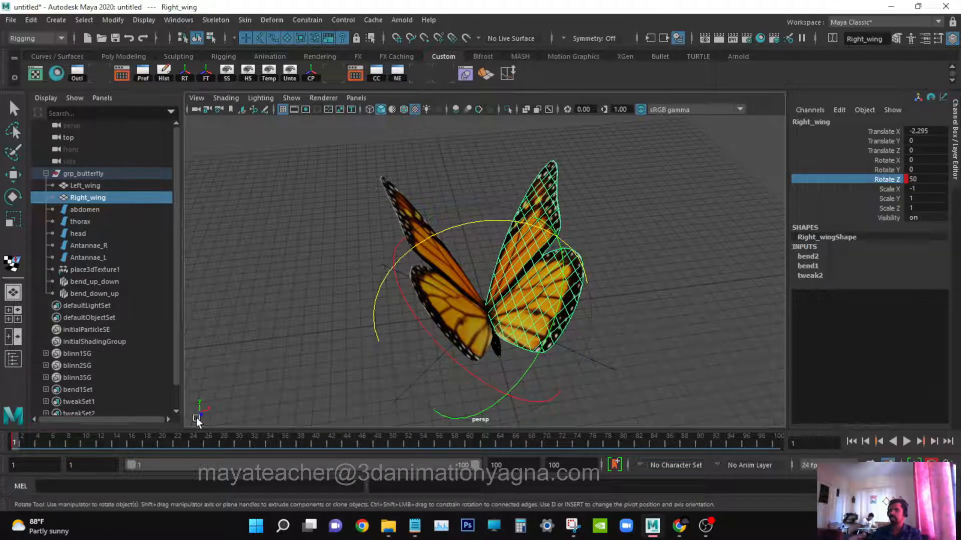
# Go to frame 4 and set the right wing's Rotate Z to -50 to key the downstroke.
pyautogui.click(37, 441)
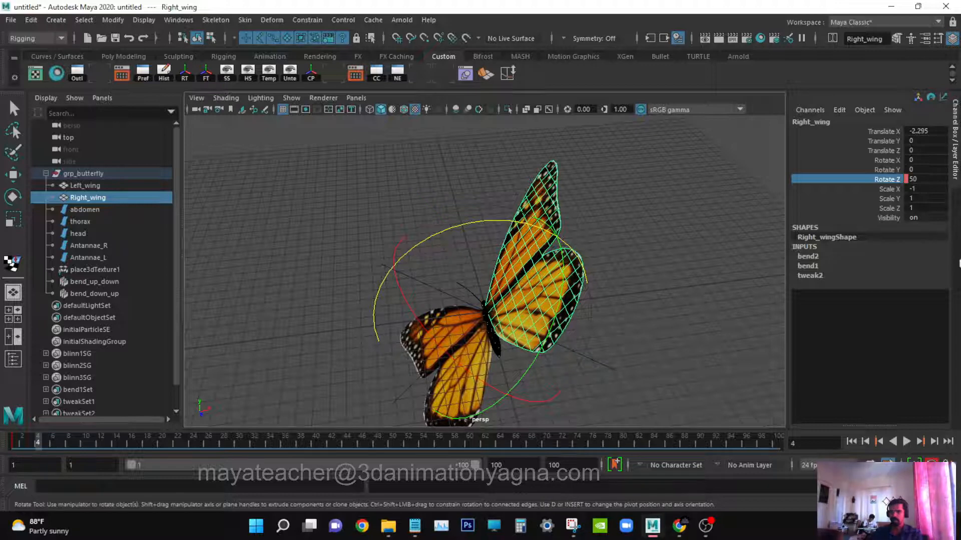
pyautogui.click(932, 180)
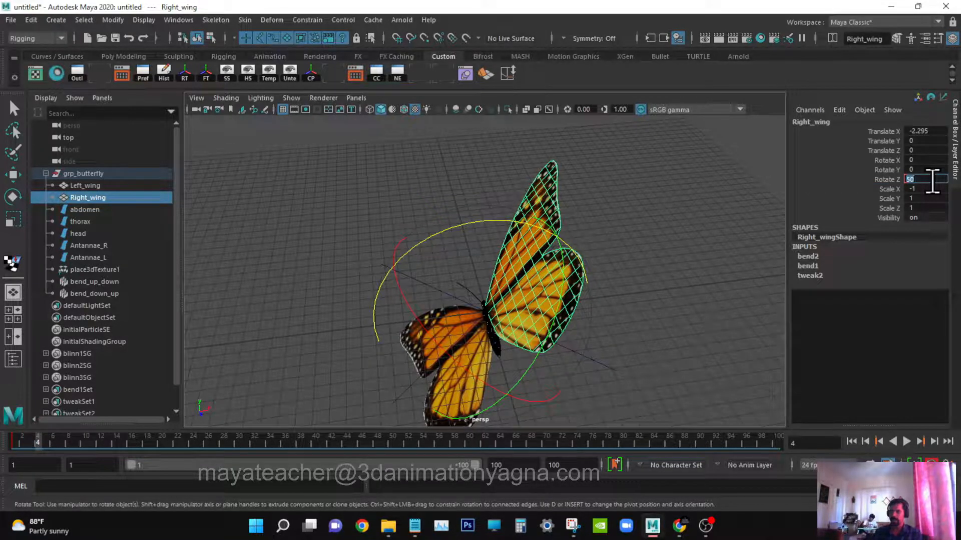
pyautogui.write('-50')
pyautogui.press('Return')
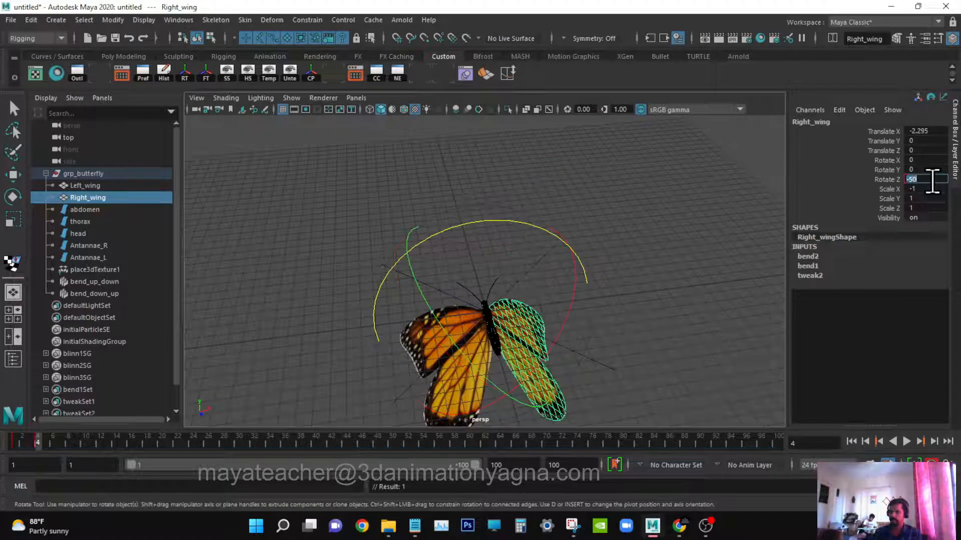
# Advance to frame 7 and set the right wing's Rotate Z to 50 to key the upstroke.
pyautogui.click(65, 438)
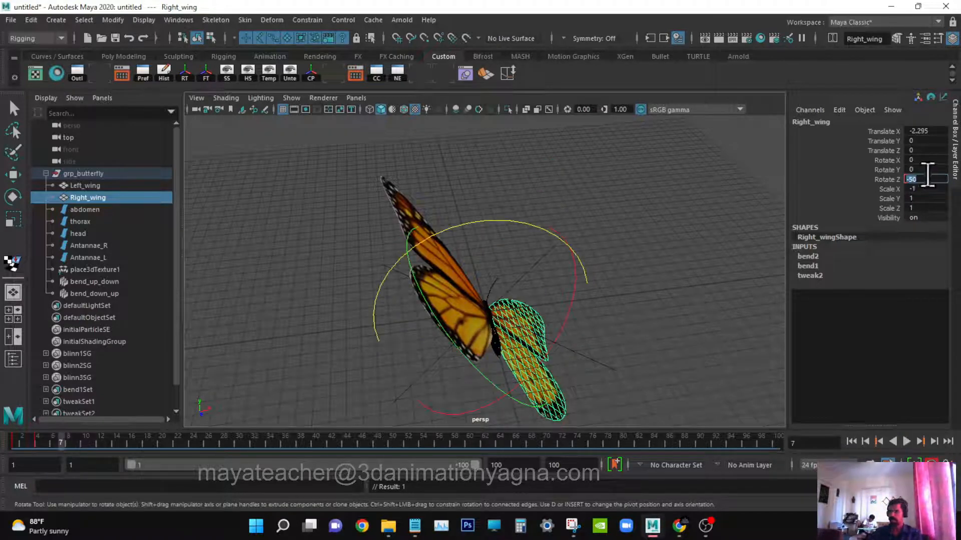
pyautogui.write('50')
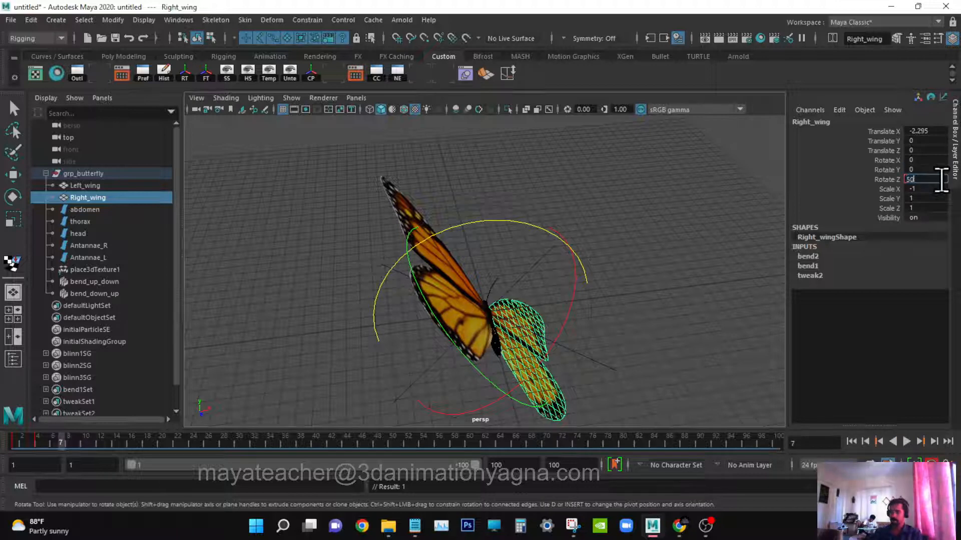
pyautogui.press('Return')
# Play back the wing flapping animation from a different angle.
pyautogui.keyDown('alt'); pyautogui.moveTo(259, 266); pyautogui.dragTo(399, 263); pyautogui.keyUp('alt')
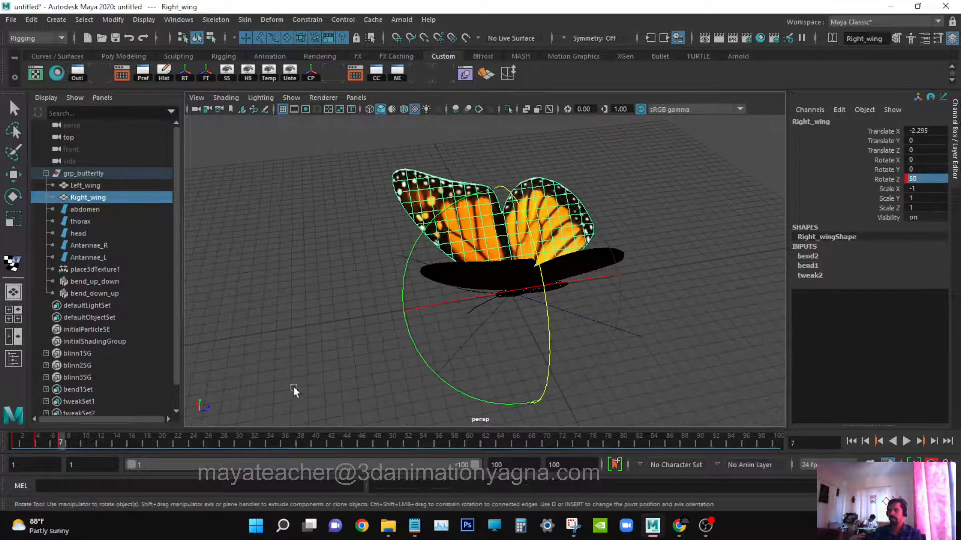
pyautogui.press('q')
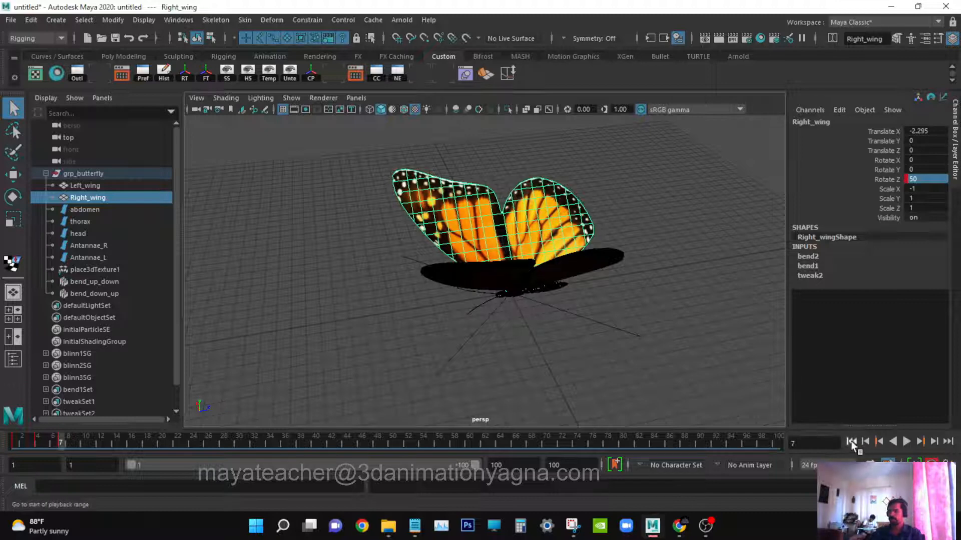
pyautogui.click(906, 441)
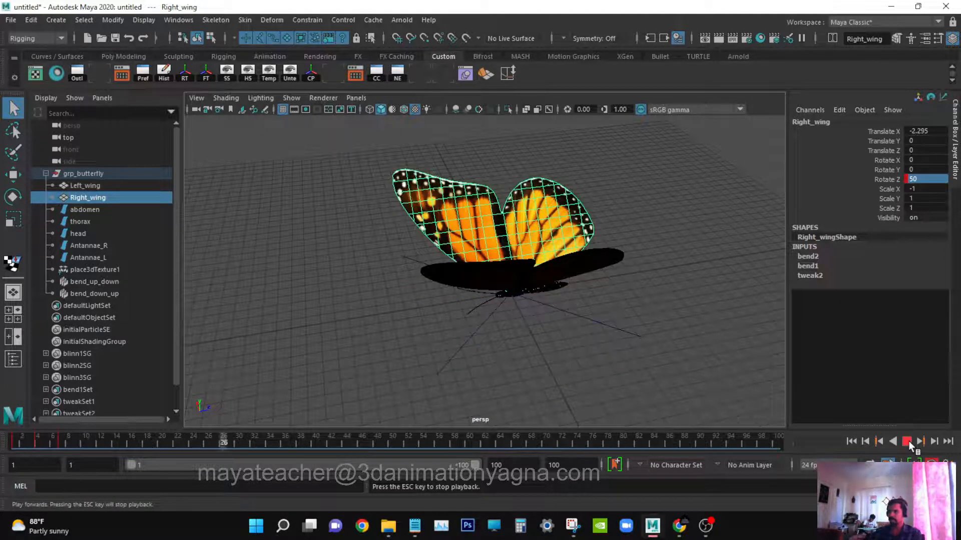
pyautogui.click(906, 440)
# Select both wings and open the Graph Editor, enlarging its window.
pyautogui.keyDown('alt'); pyautogui.moveTo(564, 345); pyautogui.dragTo(426, 295); pyautogui.keyUp('alt')
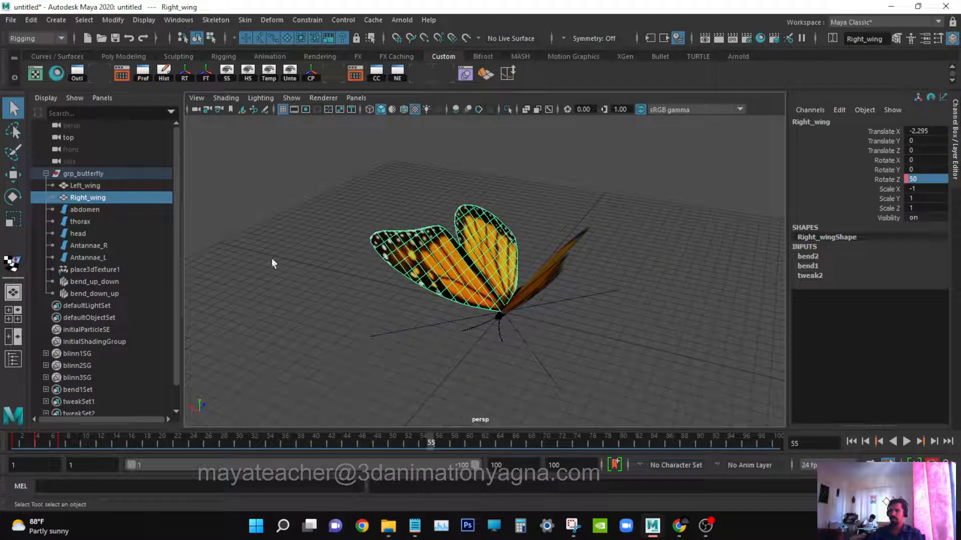
pyautogui.keyDown('shift'); pyautogui.click(105, 185); pyautogui.keyUp('shift')
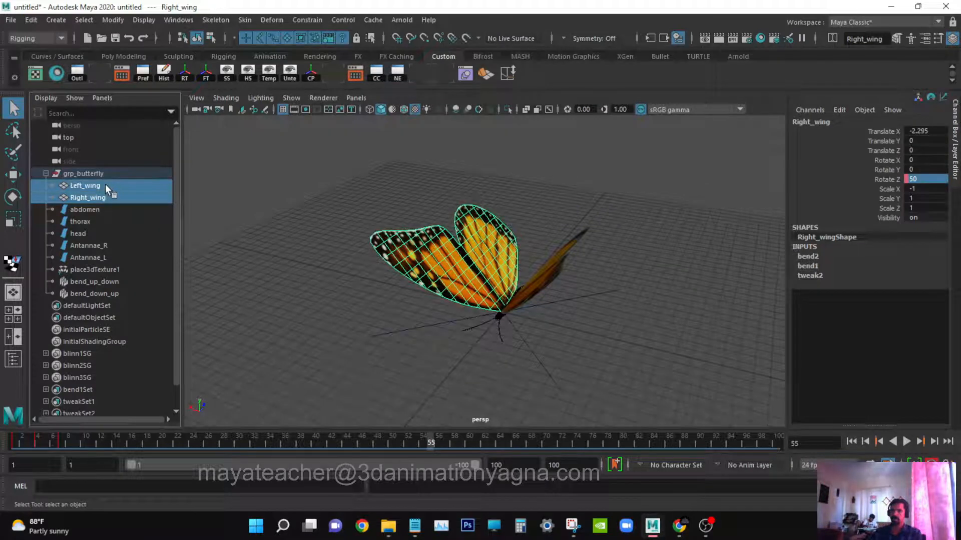
pyautogui.click(173, 21)
pyautogui.moveTo(299, 85)
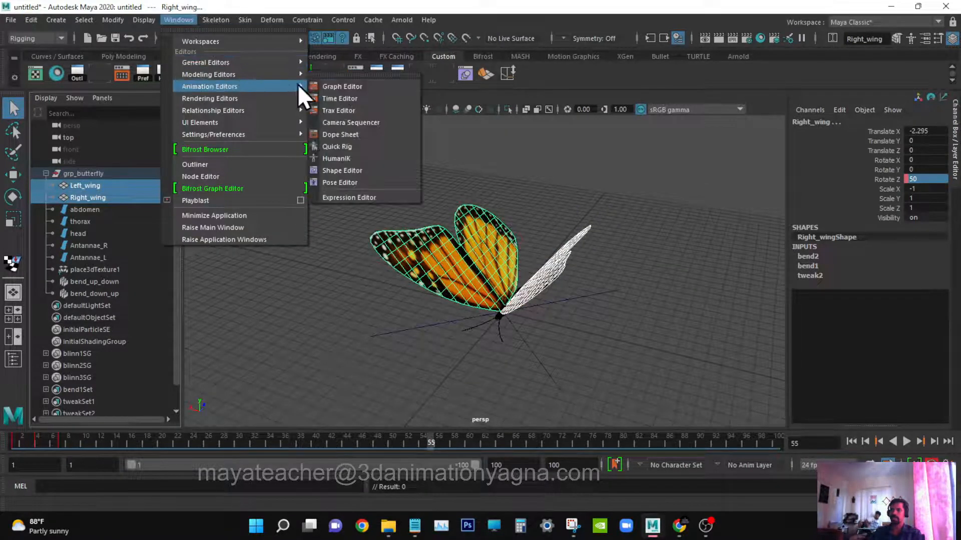
pyautogui.click(350, 85)
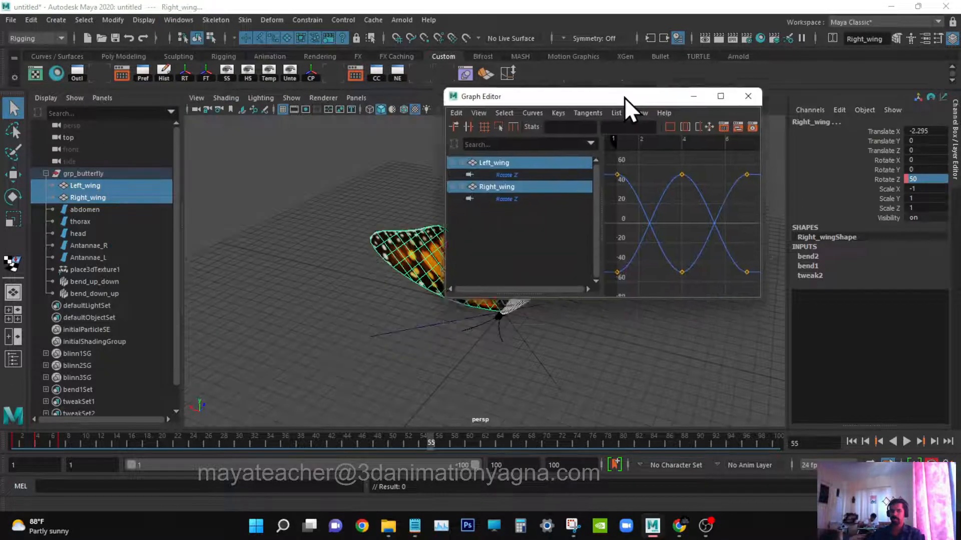
pyautogui.moveTo(626, 98); pyautogui.dragTo(635, 50)
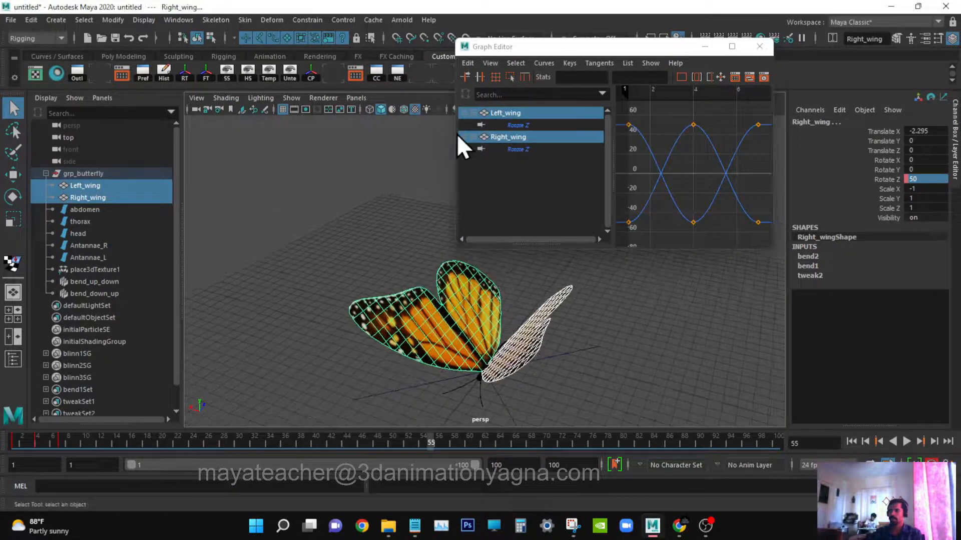
pyautogui.moveTo(455, 134); pyautogui.dragTo(219, 135)
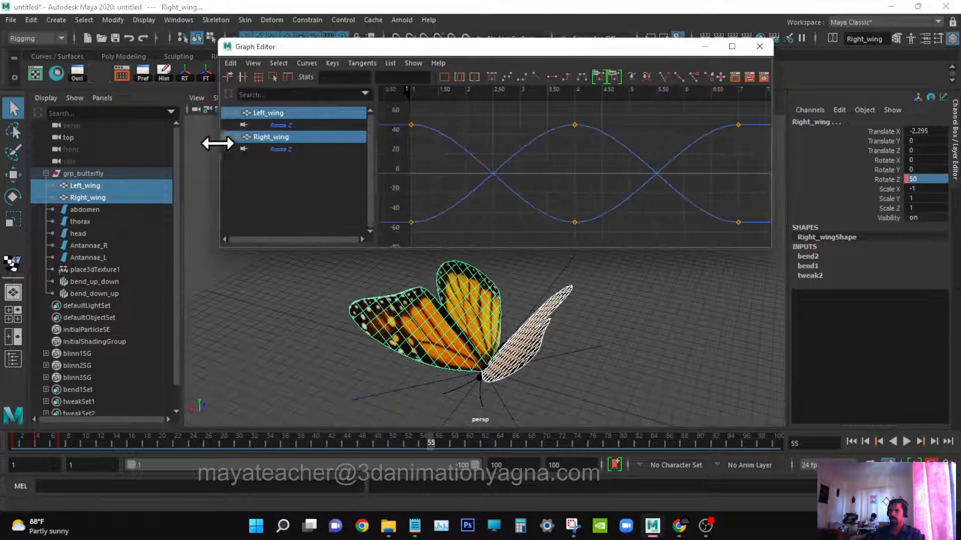
# Set the Post Infinity of both wings' Rotate Z curves to Cycle.
pyautogui.moveTo(493, 137); pyautogui.dragTo(572, 172)
pyautogui.scroll(-5, 573, 172)
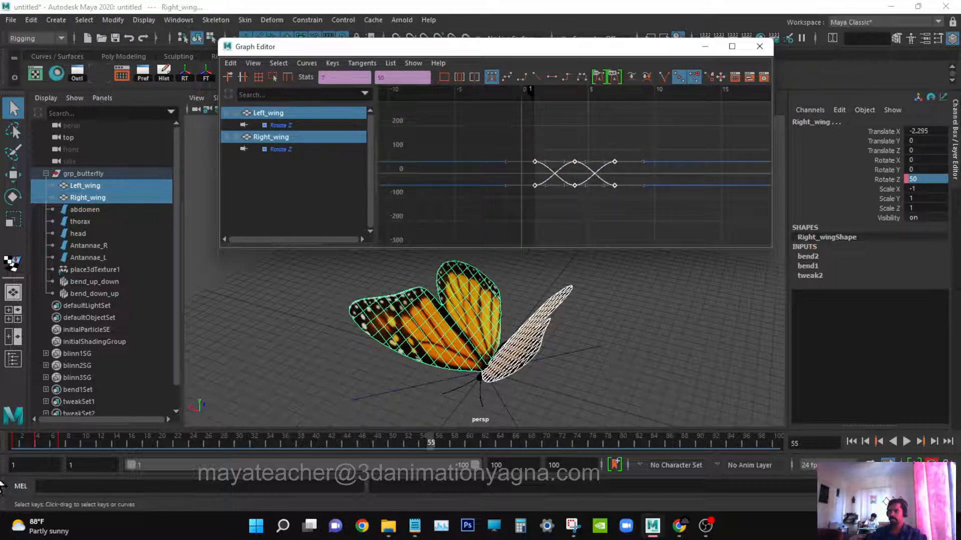
pyautogui.moveTo(22, 442); pyautogui.dragTo(62, 449)
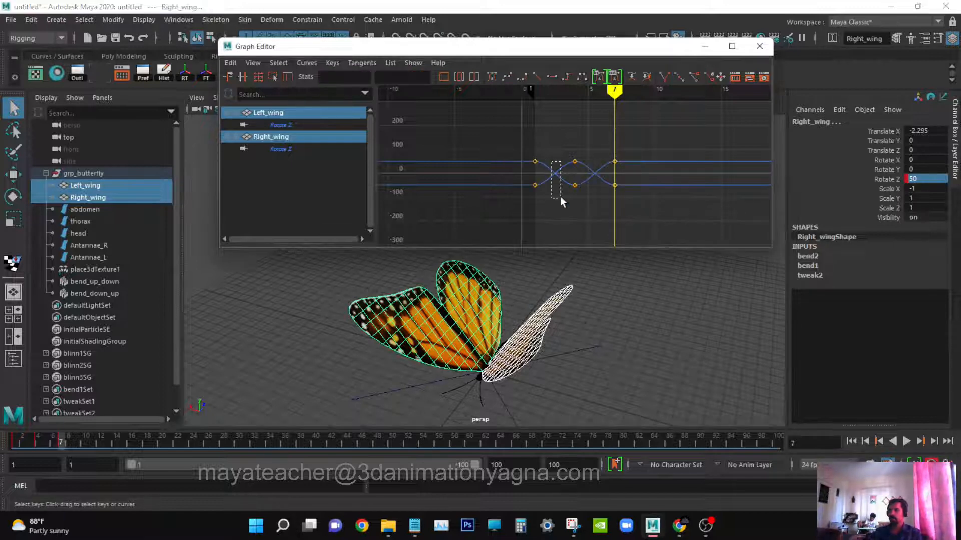
pyautogui.click(313, 65)
pyautogui.moveTo(325, 94)
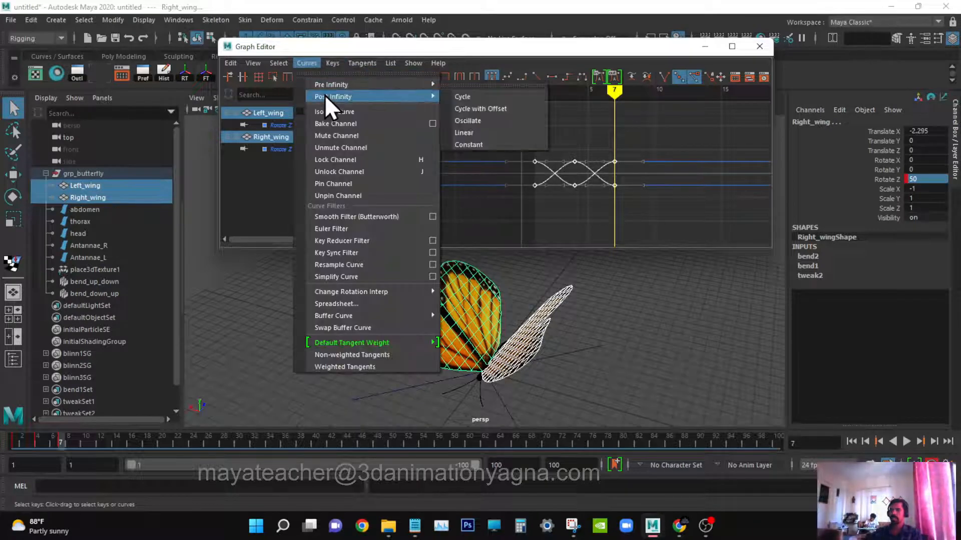
pyautogui.click(491, 97)
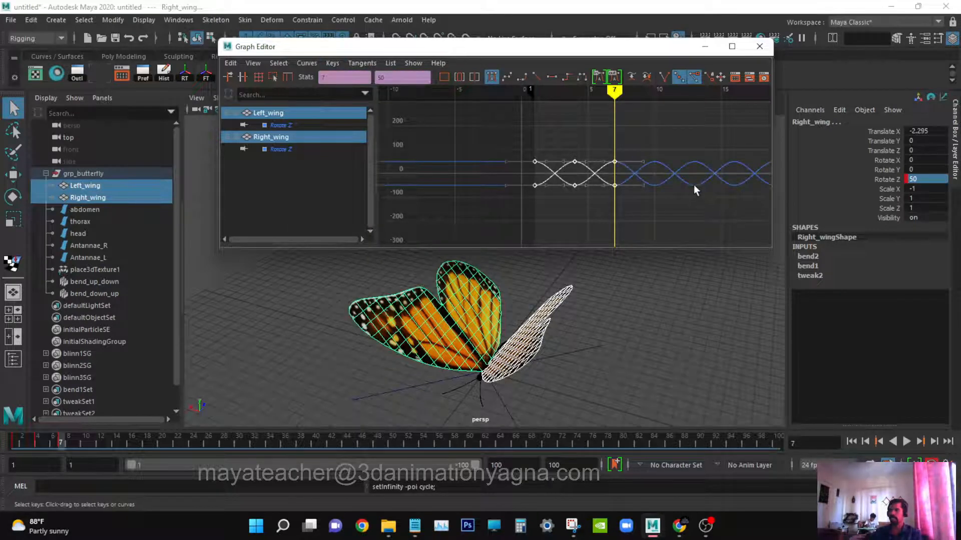
# Play the cycled wing animation from the start of the range.
pyautogui.keyDown('alt'); pyautogui.moveTo(693, 187); pyautogui.dragTo(634, 200, button='middle'); pyautogui.keyUp('alt')
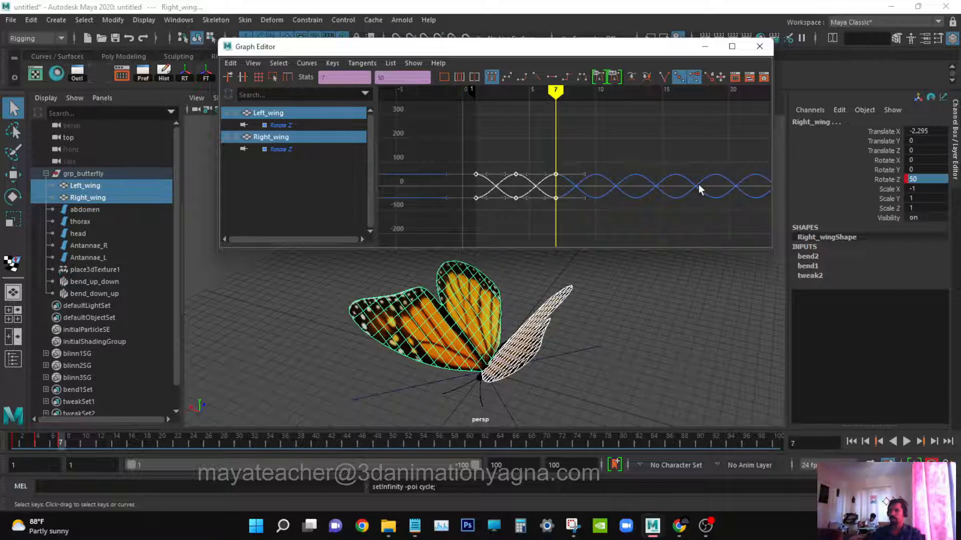
pyautogui.keyDown('alt'); pyautogui.moveTo(699, 186); pyautogui.dragTo(709, 188, button='right'); pyautogui.keyUp('alt')
pyautogui.keyDown('alt'); pyautogui.moveTo(706, 187); pyautogui.dragTo(712, 170, button='middle'); pyautogui.keyUp('alt')
pyautogui.keyDown('alt'); pyautogui.moveTo(712, 170); pyautogui.dragTo(711, 189, button='right'); pyautogui.keyUp('alt')
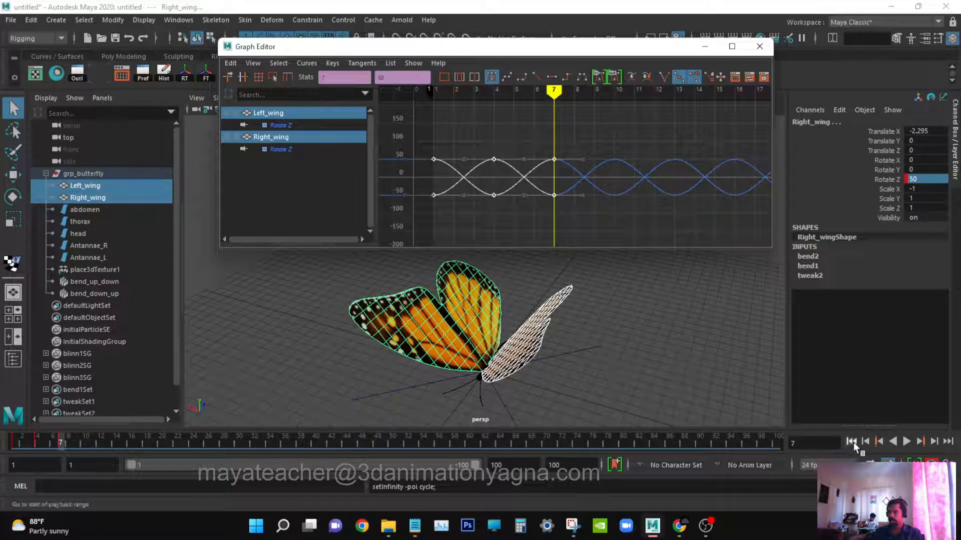
pyautogui.click(850, 441)
pyautogui.click(907, 441)
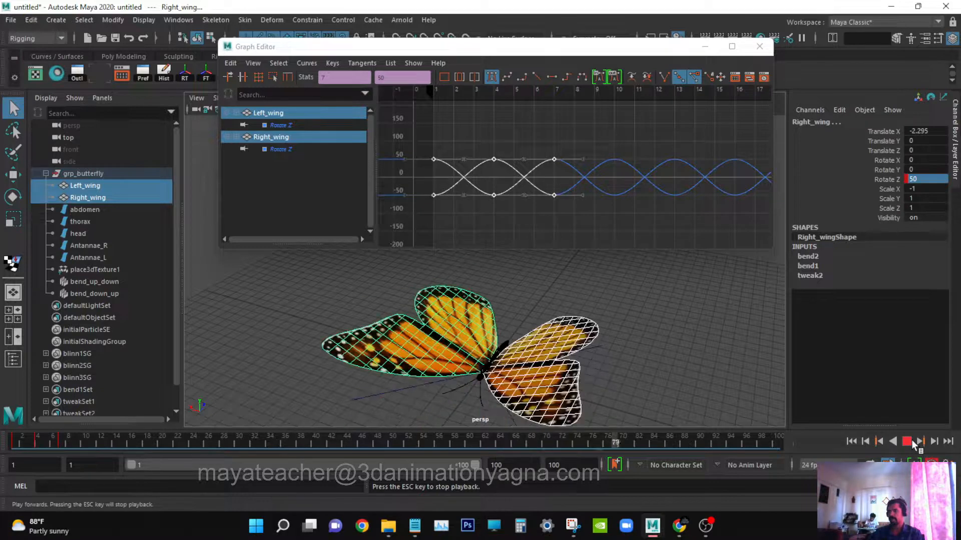
pyautogui.click(909, 441)
# Close the Graph Editor and orbit around the butterfly to watch the looping flap.
pyautogui.click(759, 46)
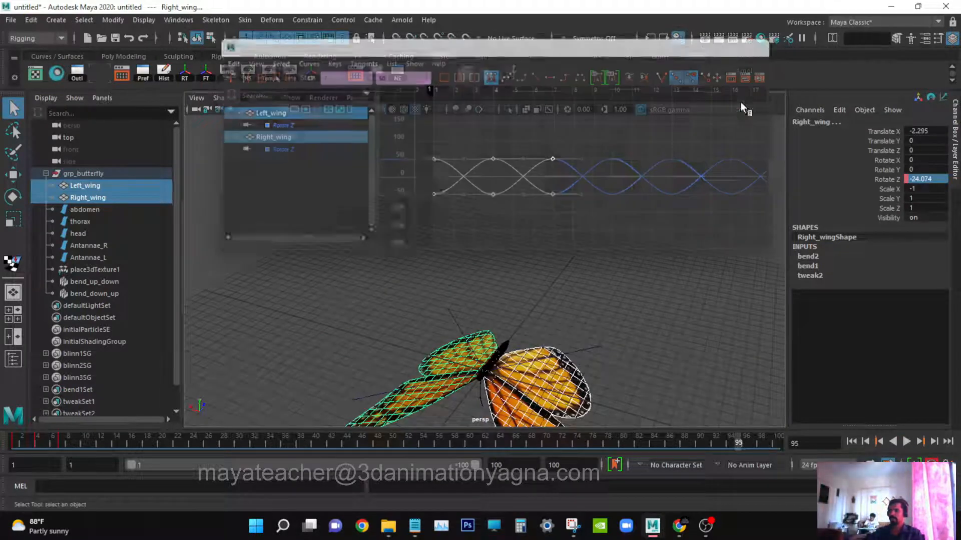
pyautogui.scroll(-5, 631, 325)
pyautogui.keyDown('alt'); pyautogui.moveTo(631, 325); pyautogui.dragTo(581, 295); pyautogui.keyUp('alt')
pyautogui.scroll(-1, 551, 350)
pyautogui.keyDown('alt'); pyautogui.moveTo(544, 411); pyautogui.dragTo(556, 355, button='middle'); pyautogui.keyUp('alt')
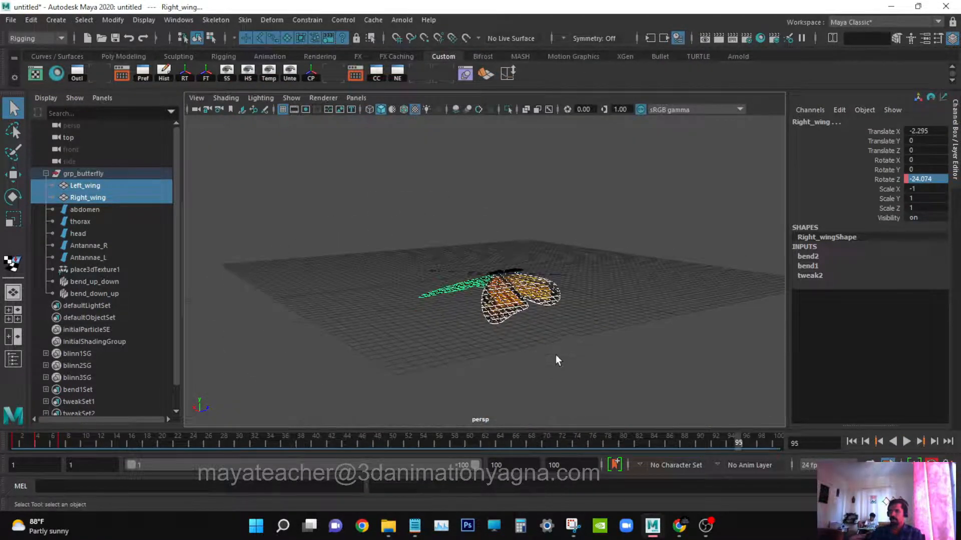
pyautogui.keyDown('alt'); pyautogui.moveTo(555, 355); pyautogui.dragTo(632, 356); pyautogui.keyUp('alt')
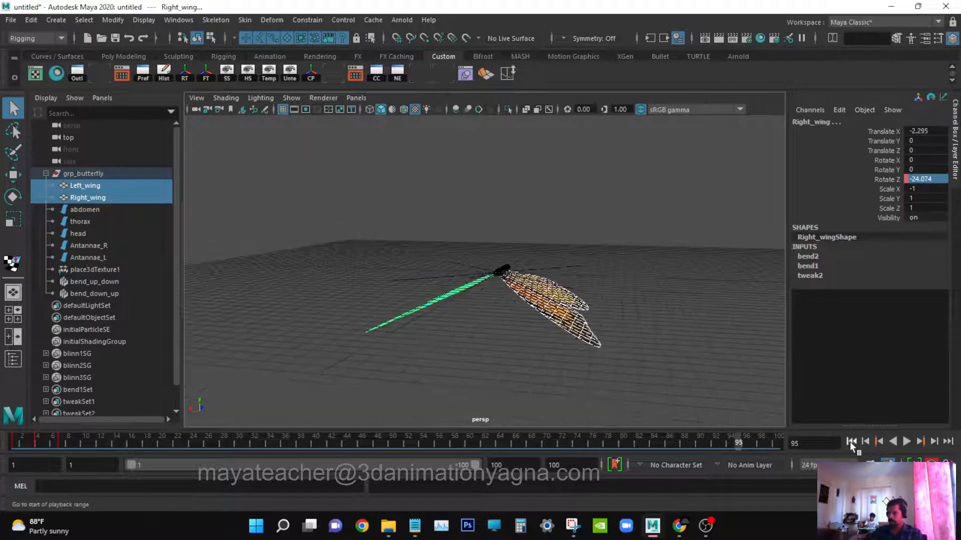
# Replay the wing animation from the first frame, stop it, and orbit around the butterfly to inspect it.
pyautogui.click(851, 441)
pyautogui.click(907, 441)
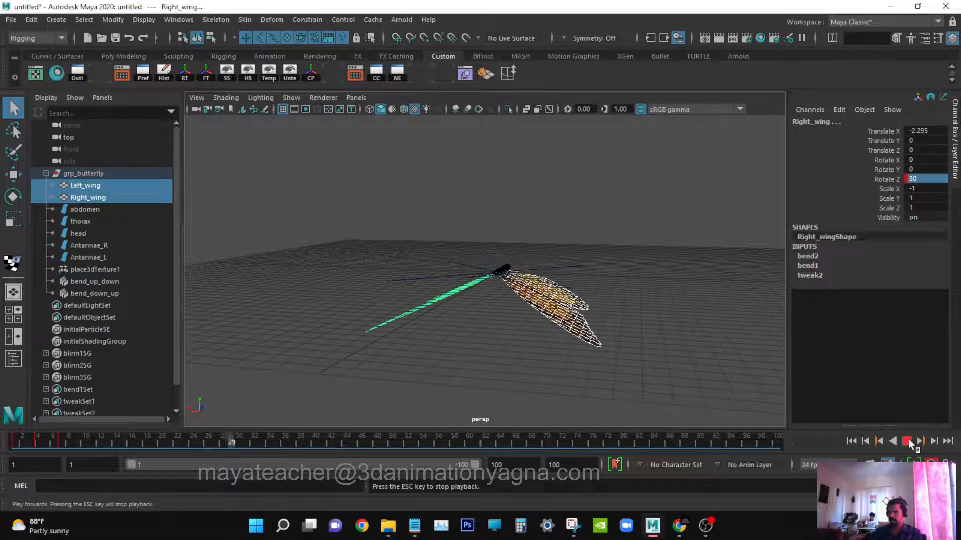
pyautogui.click(907, 441)
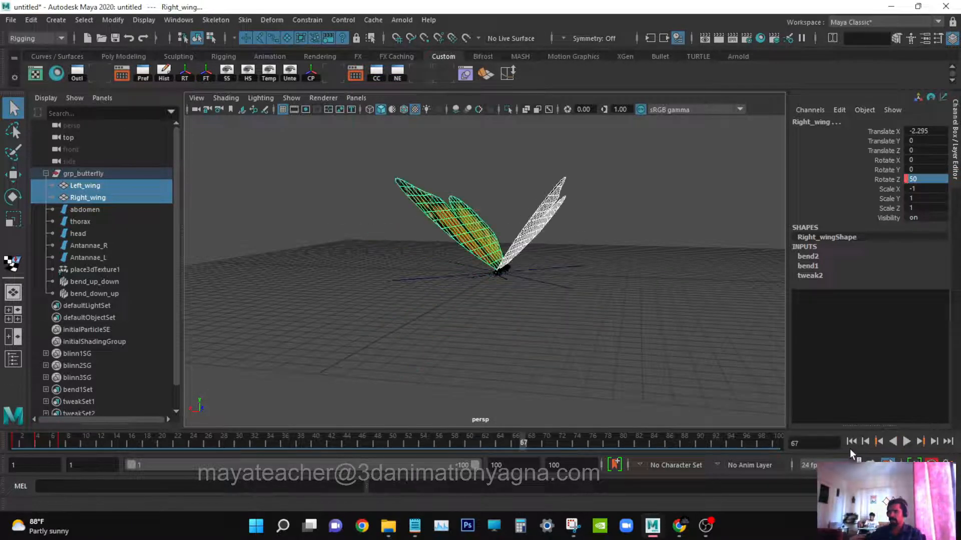
pyautogui.click(851, 444)
pyautogui.keyDown('alt'); pyautogui.moveTo(670, 303); pyautogui.dragTo(576, 332); pyautogui.keyUp('alt')
pyautogui.keyDown('alt'); pyautogui.moveTo(644, 336); pyautogui.dragTo(562, 350); pyautogui.keyUp('alt')
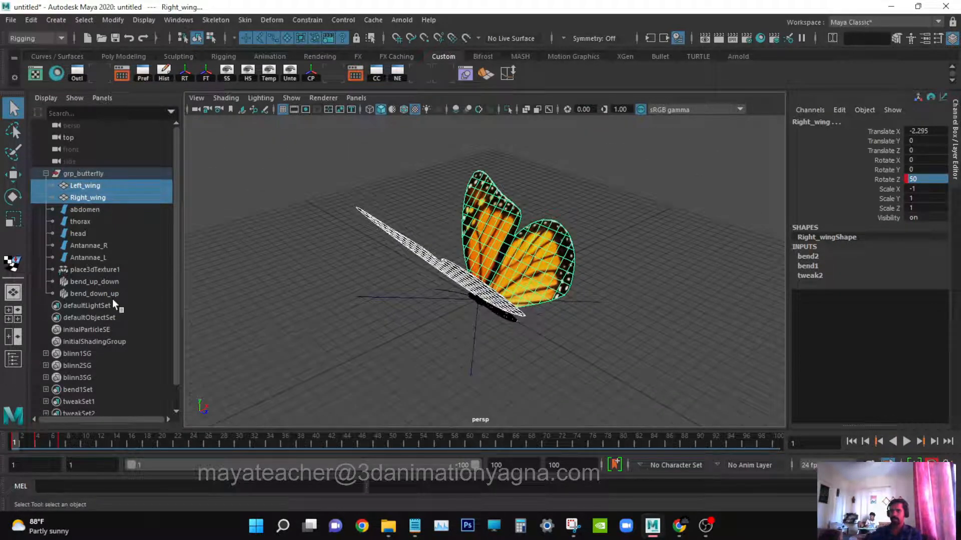
# Select both bend deformers and slide bend2's Curvature to preview the wing bending.
pyautogui.moveTo(107, 283); pyautogui.dragTo(112, 293)
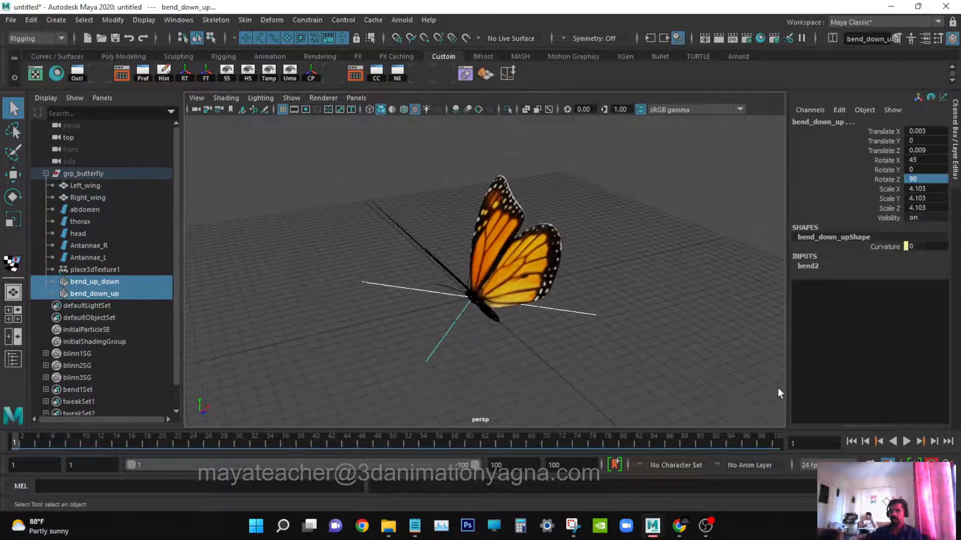
pyautogui.click(816, 266)
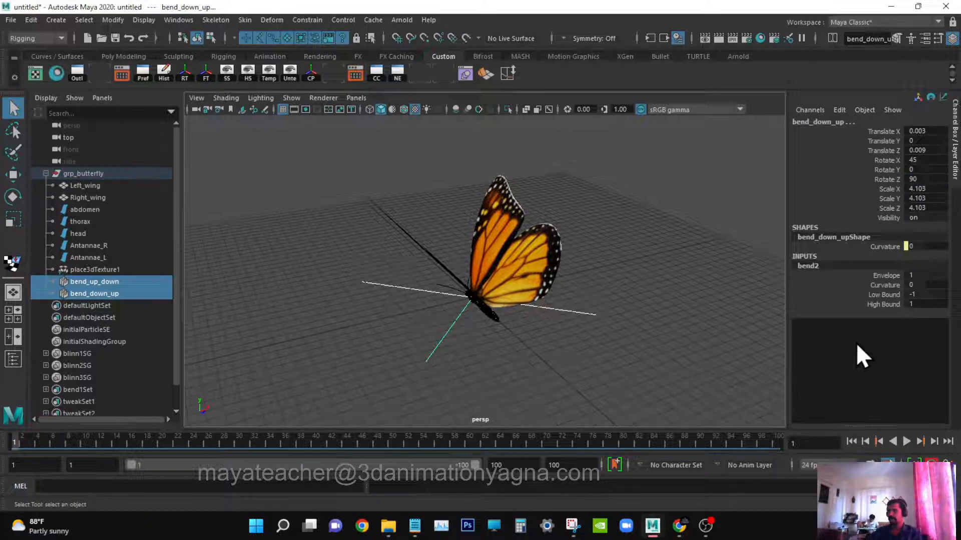
pyautogui.click(881, 286)
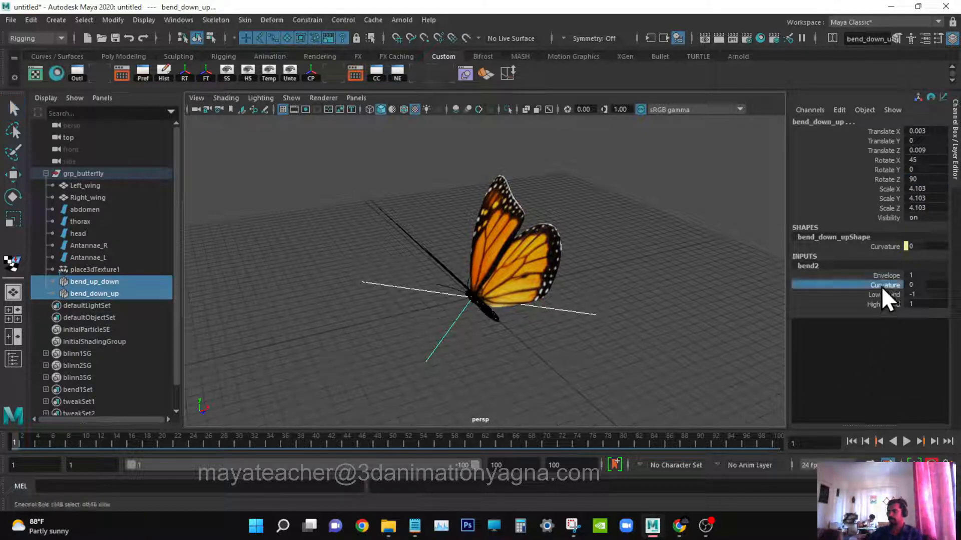
pyautogui.keyDown('alt'); pyautogui.moveTo(334, 349); pyautogui.dragTo(300, 348); pyautogui.keyUp('alt')
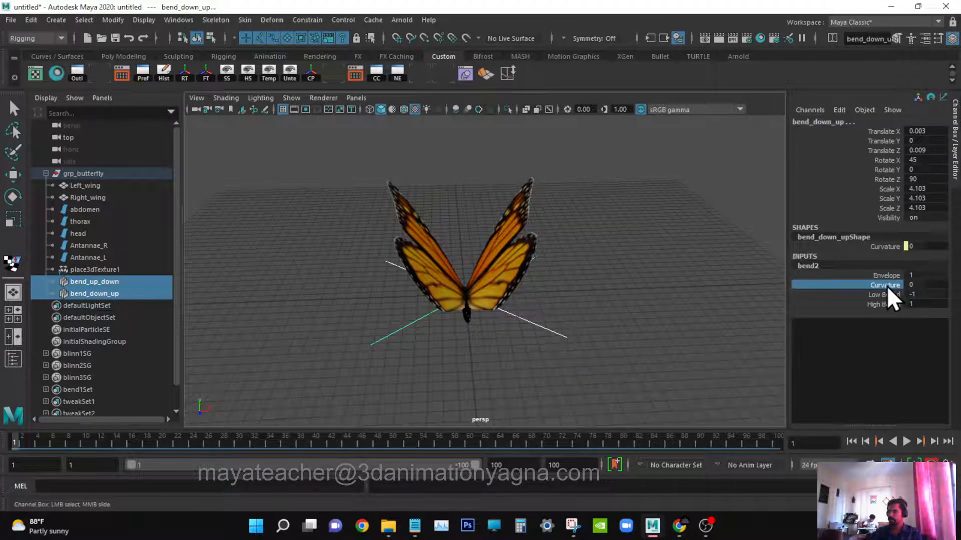
pyautogui.moveTo(692, 348); pyautogui.dragTo(655, 367, button='middle')
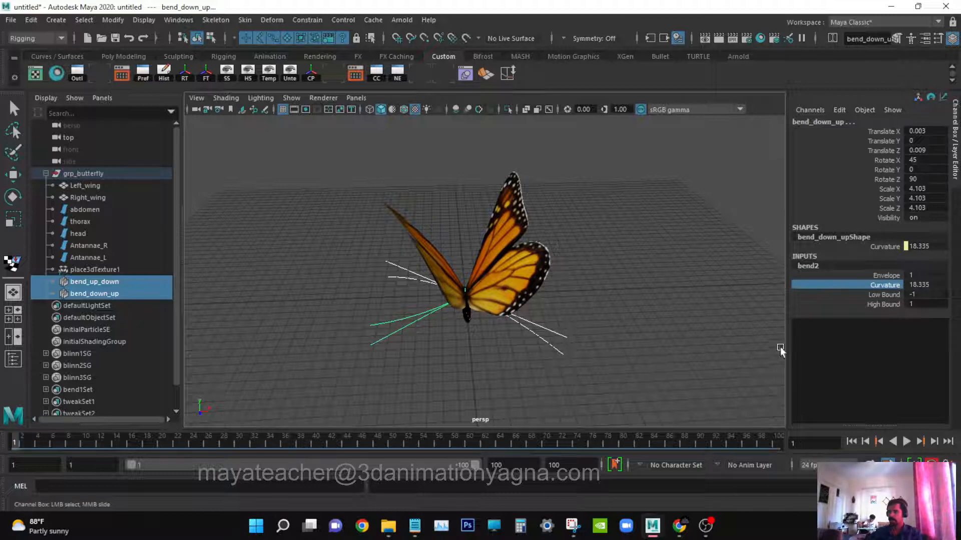
# Select the bend_up_down deformer, set bend1's Curvature to 20 and bend2's Curvature to 0.
pyautogui.click(103, 284)
pyautogui.press('q')
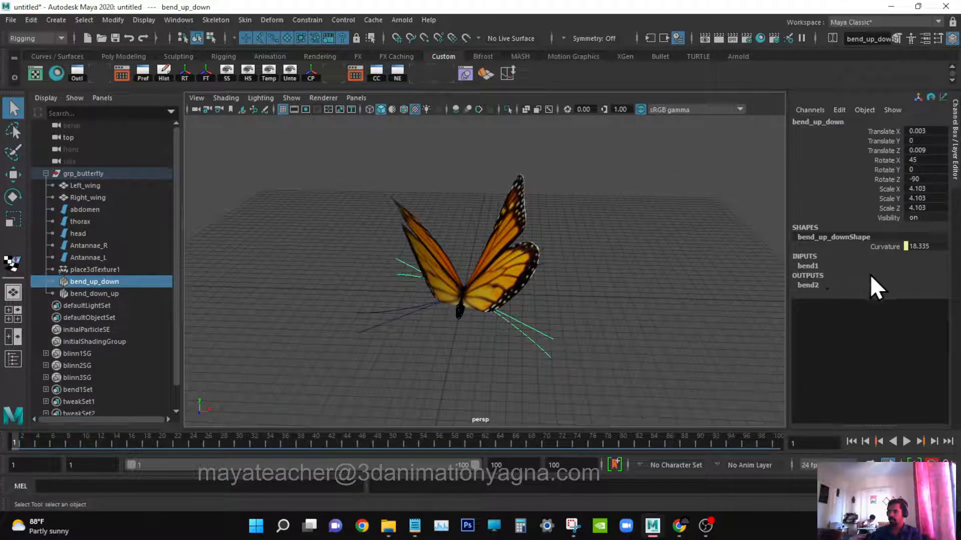
pyautogui.click(833, 266)
pyautogui.doubleClick(931, 285)
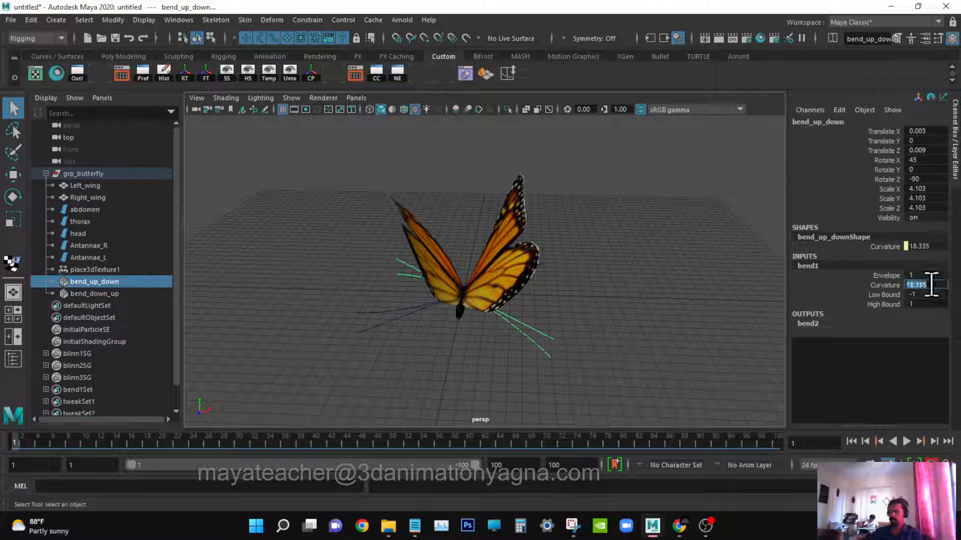
pyautogui.press('Return')
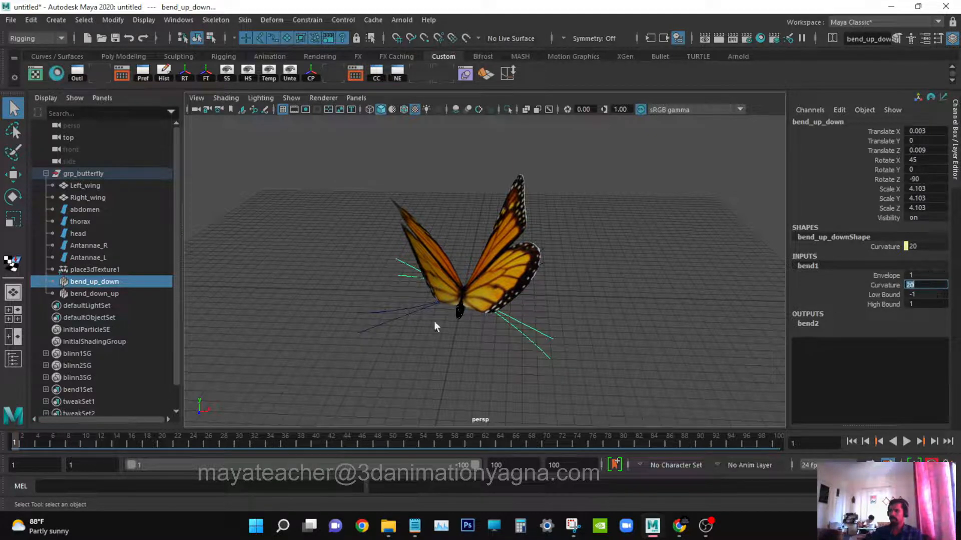
pyautogui.click(821, 323)
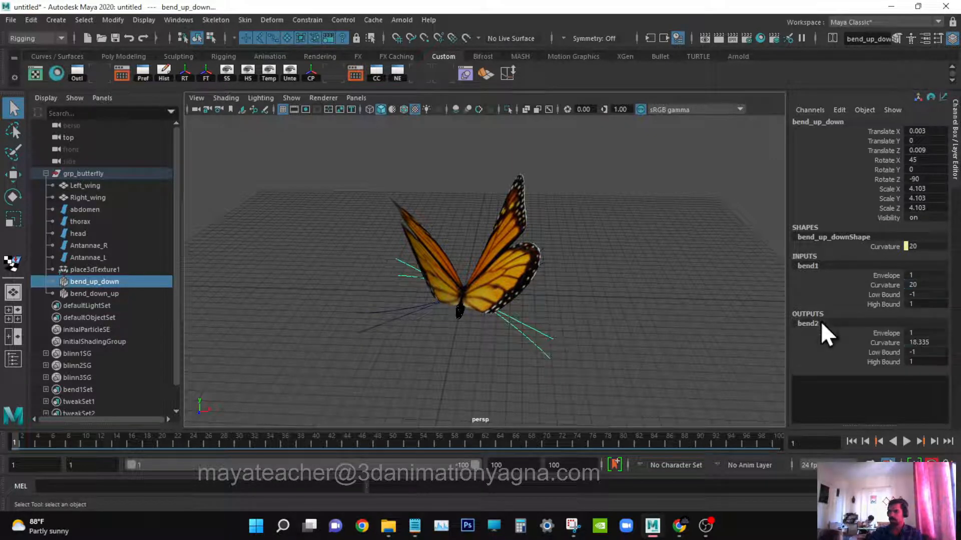
pyautogui.doubleClick(929, 342)
pyautogui.write('0')
pyautogui.press('Return')
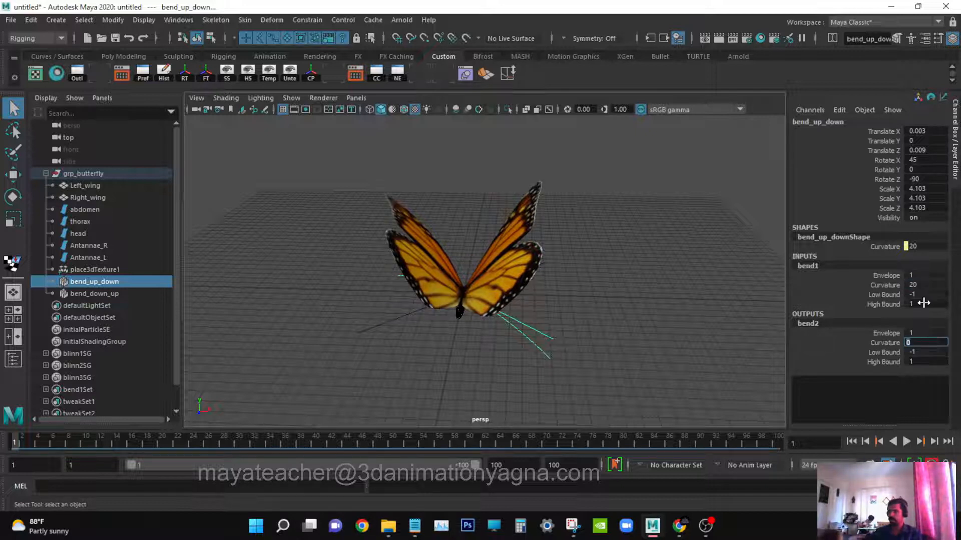
# Set bend1's Curvature on bend_up_down to -20.
pyautogui.doubleClick(923, 283)
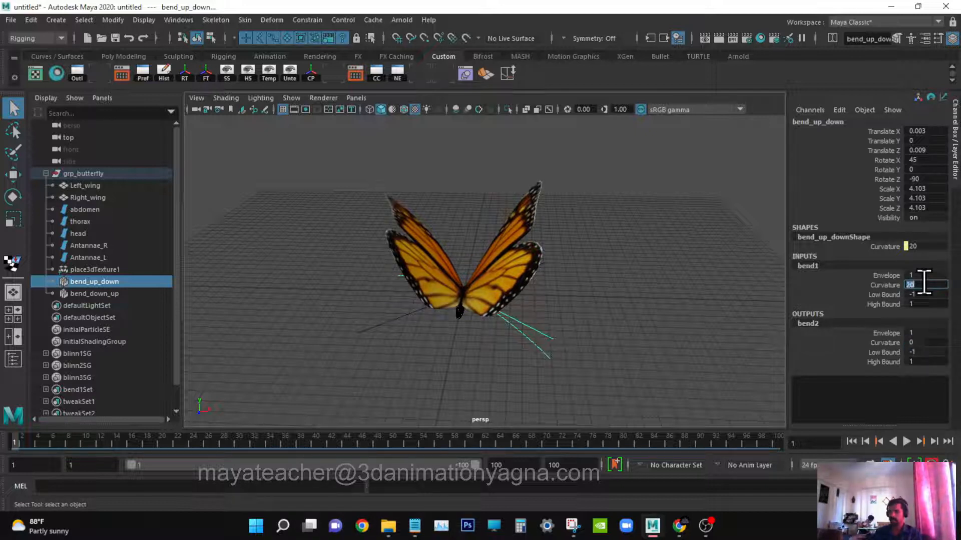
pyautogui.write('0')
pyautogui.press('Return')
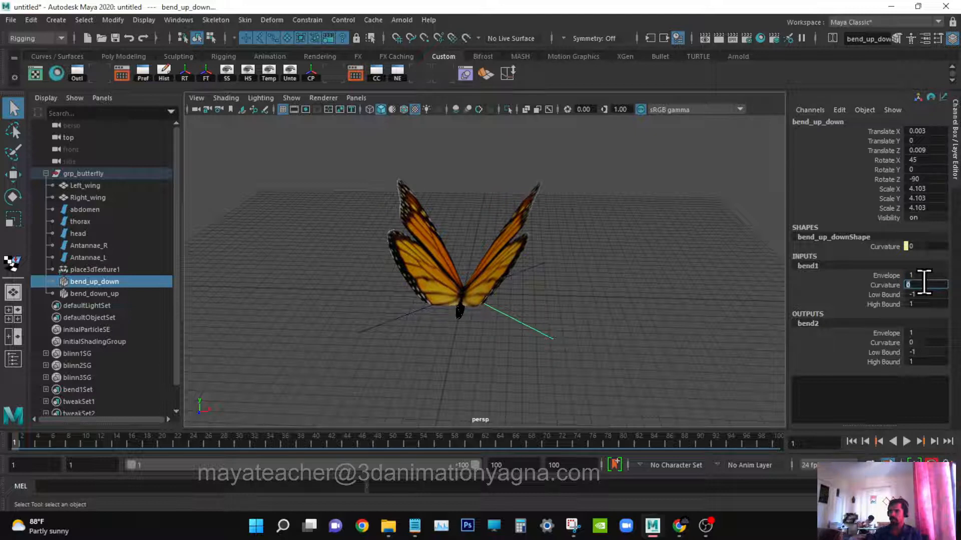
pyautogui.click(886, 285)
pyautogui.moveTo(601, 337); pyautogui.dragTo(594, 337, button='middle')
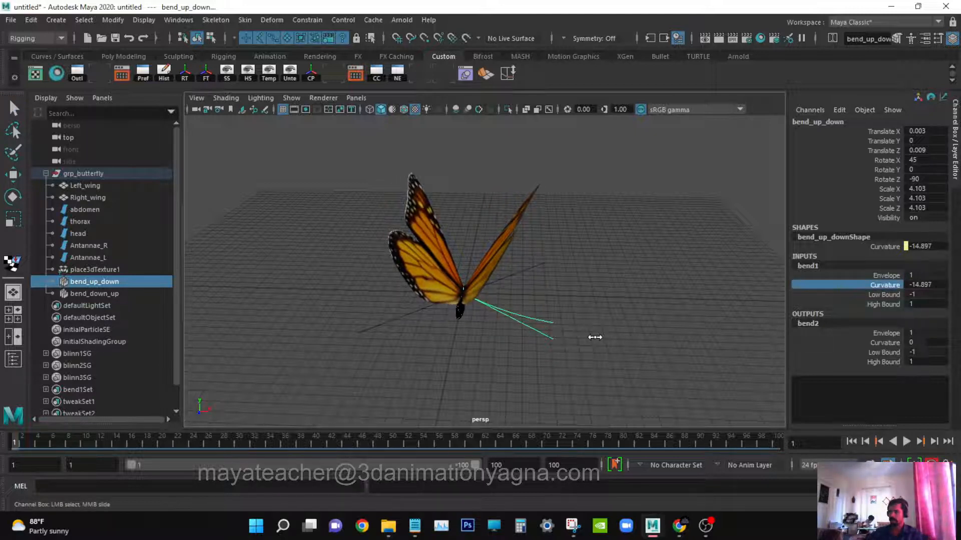
pyautogui.click(934, 284)
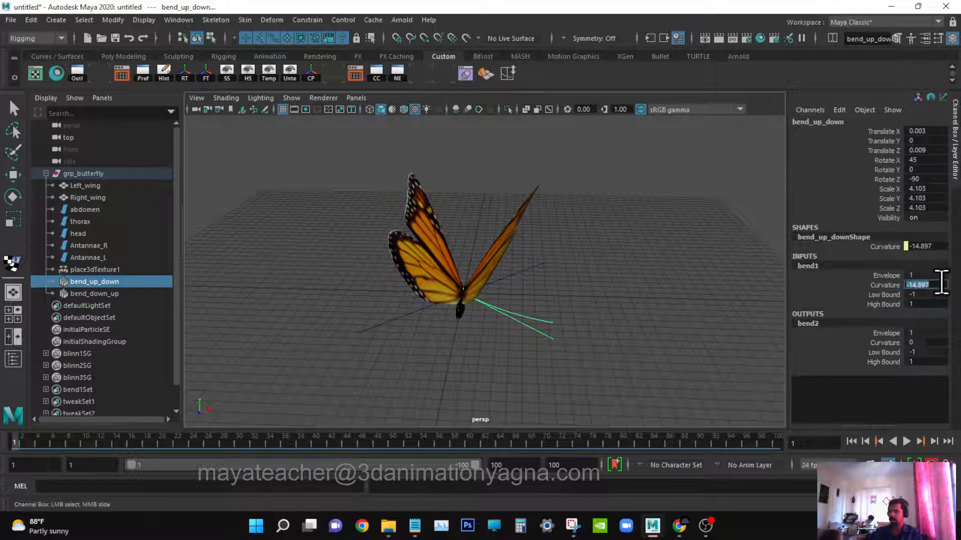
pyautogui.press('Return')
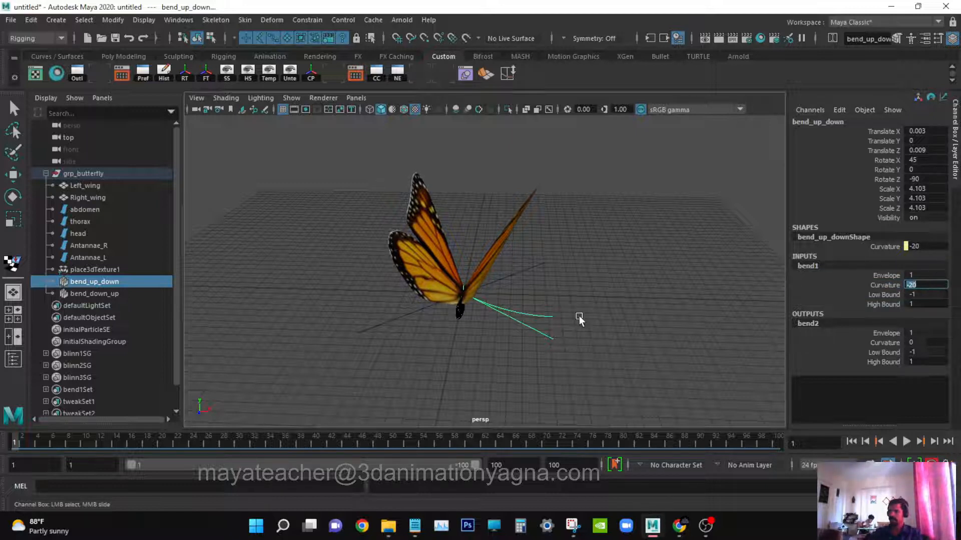
# Set bend2's Curvature to 20 and orbit to check the wing bend.
pyautogui.click(926, 342)
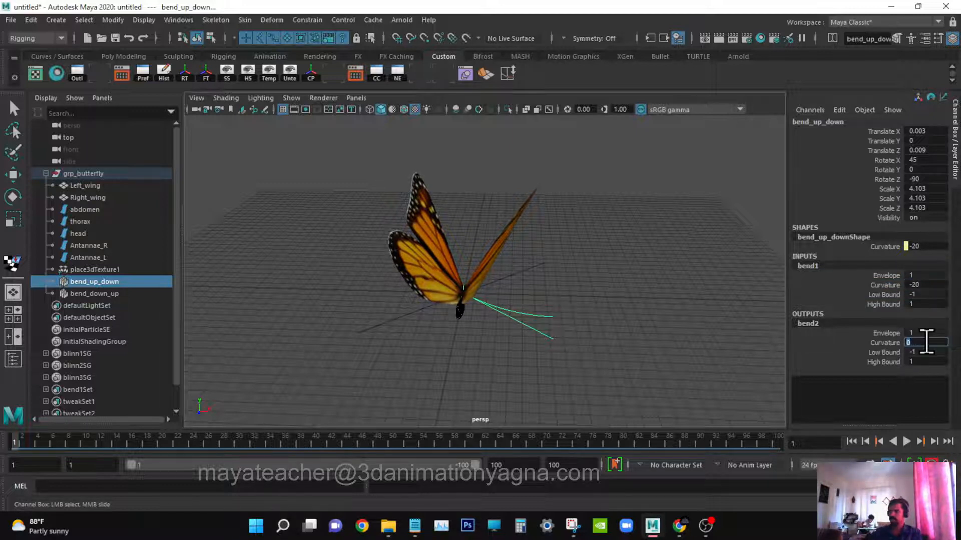
pyautogui.write('20')
pyautogui.press('Return')
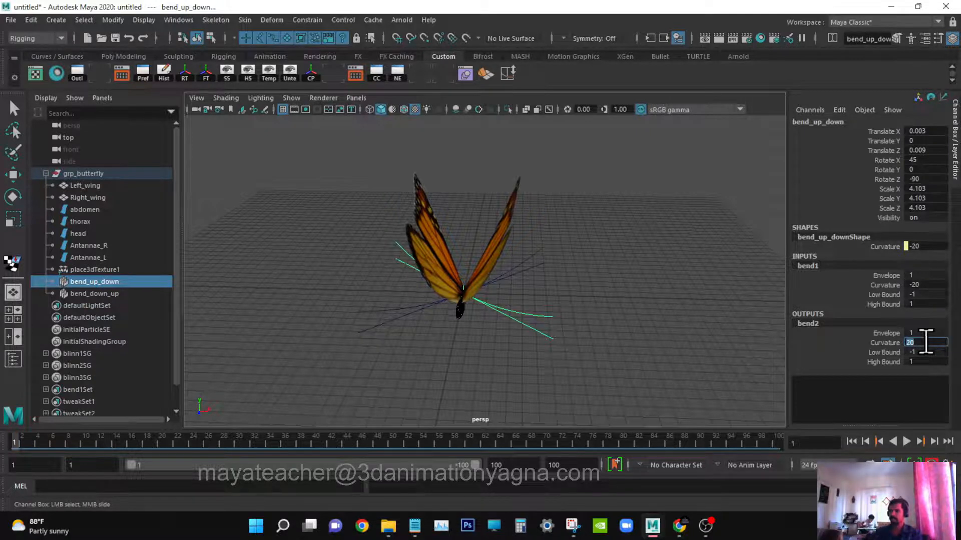
pyautogui.keyDown('alt'); pyautogui.moveTo(480, 358); pyautogui.dragTo(689, 360); pyautogui.keyUp('alt')
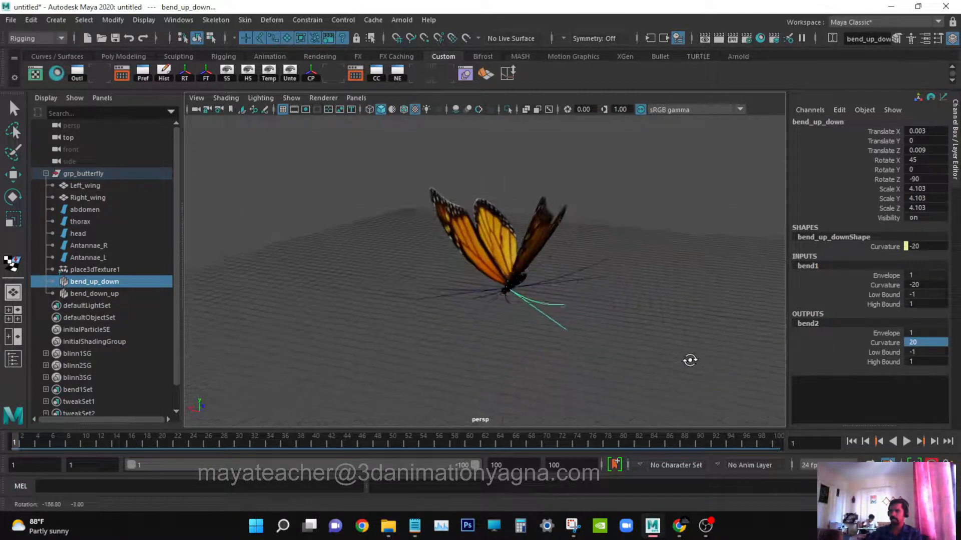
# Set a key on both bend1 and bend2 Curvature channels at frame 1.
pyautogui.click(901, 285)
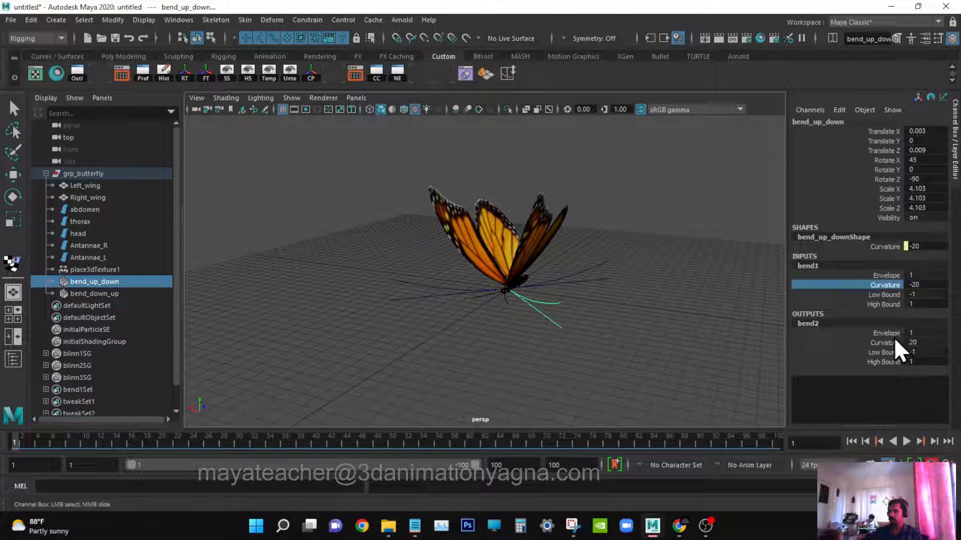
pyautogui.keyDown('ctrl'); pyautogui.click(889, 342); pyautogui.keyUp('ctrl')
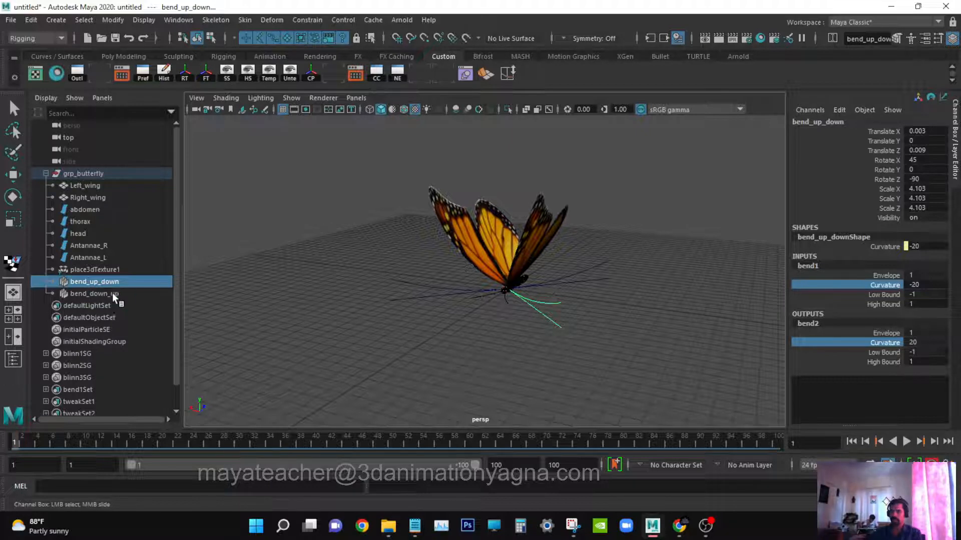
pyautogui.rightClick(886, 295)
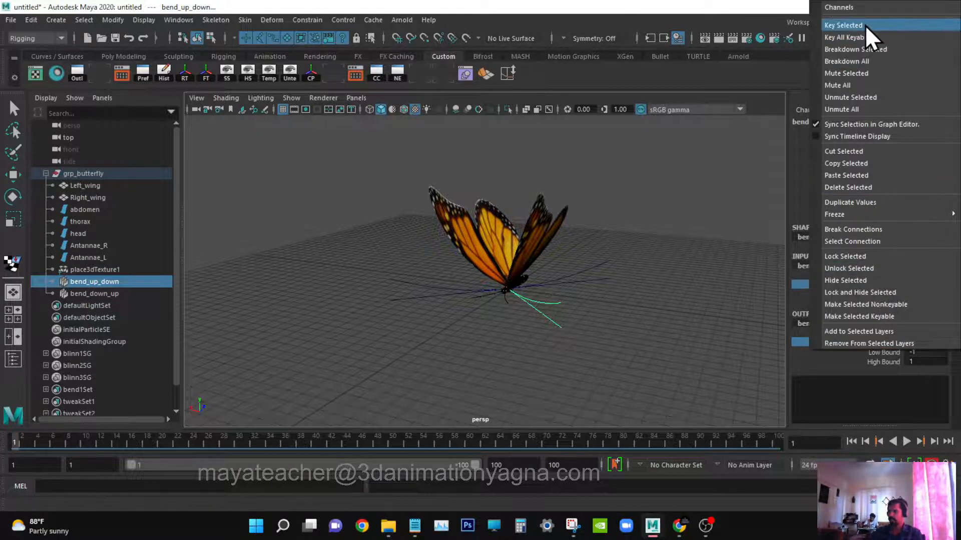
pyautogui.click(813, 26)
pyautogui.keyDown('alt'); pyautogui.moveTo(549, 320); pyautogui.dragTo(551, 319); pyautogui.keyUp('alt')
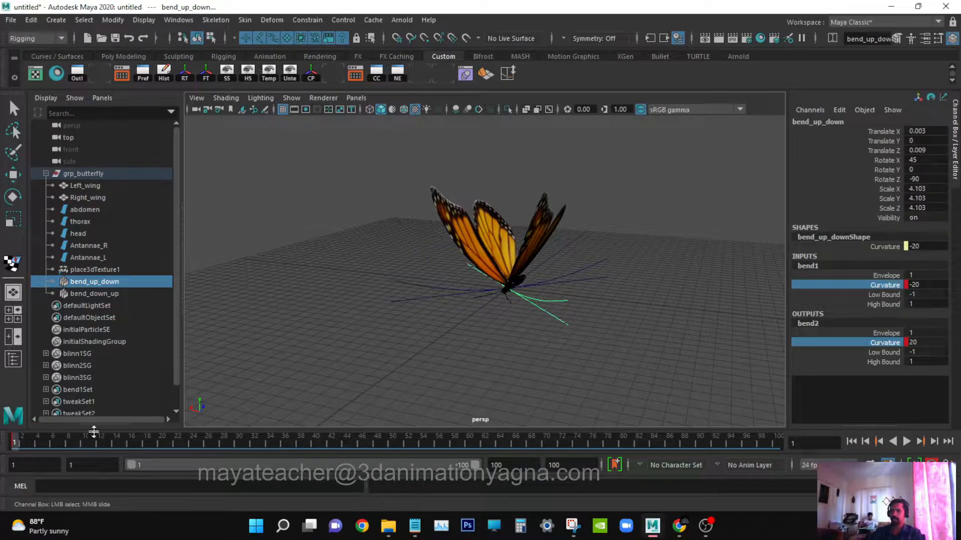
# At frame 4, set bend1's Curvature to 20 and bend2's Curvature to -20.
pyautogui.click(38, 443)
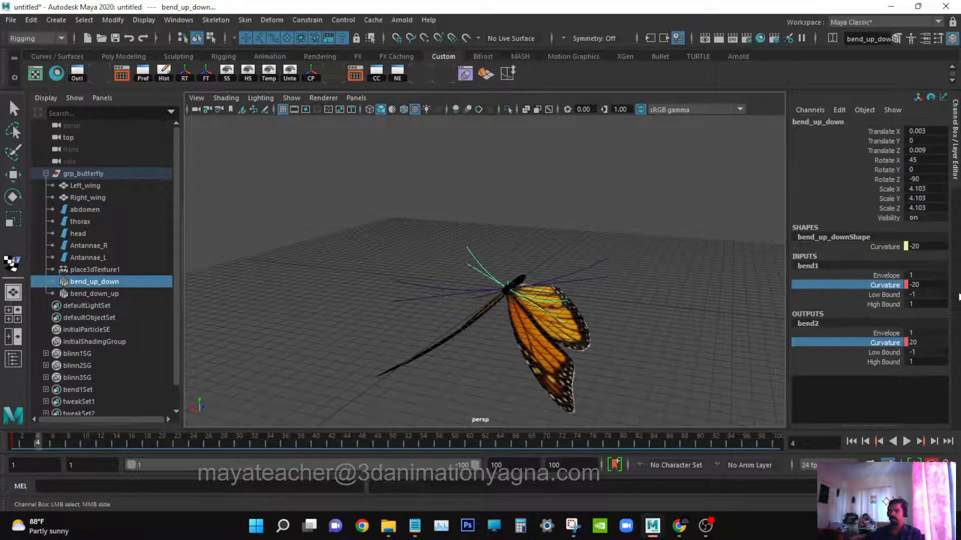
pyautogui.doubleClick(925, 285)
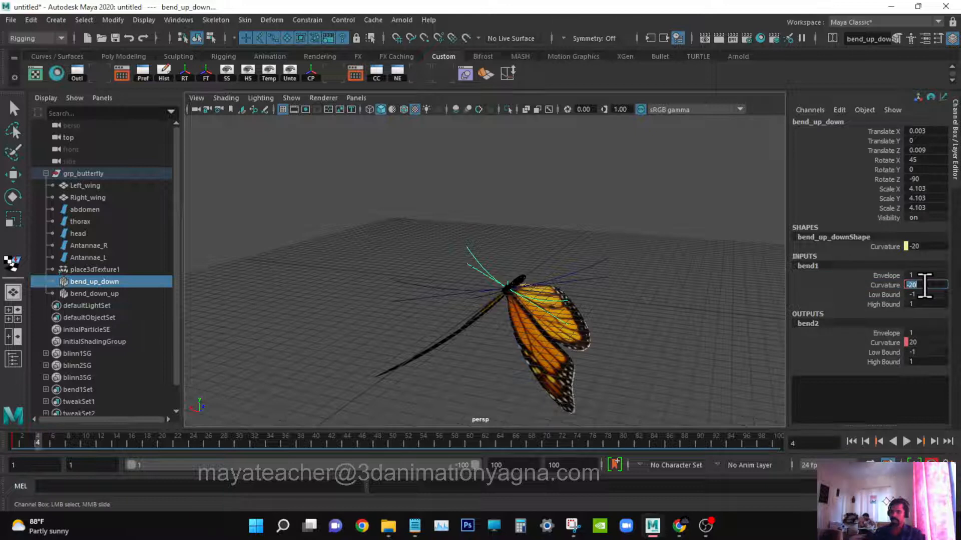
pyautogui.write('20')
pyautogui.press('Return')
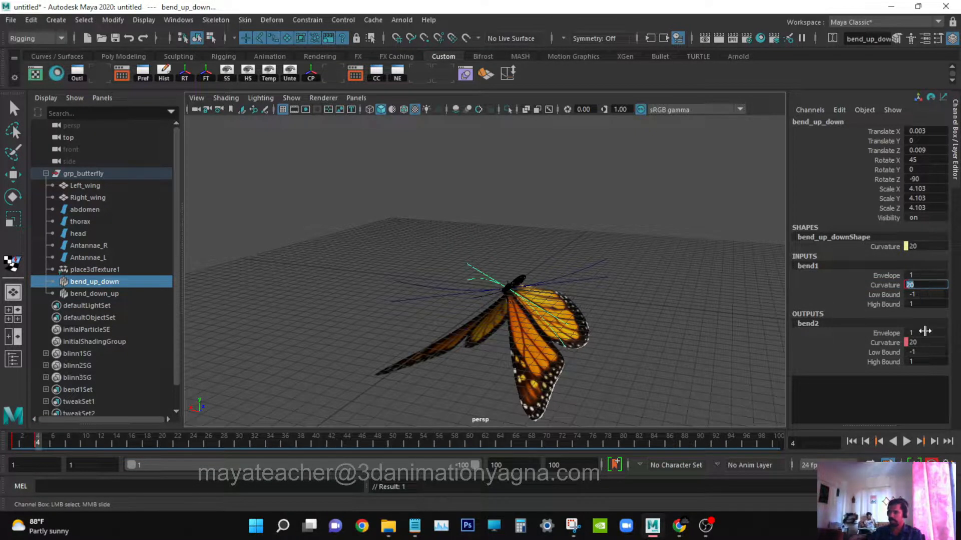
pyautogui.doubleClick(928, 343)
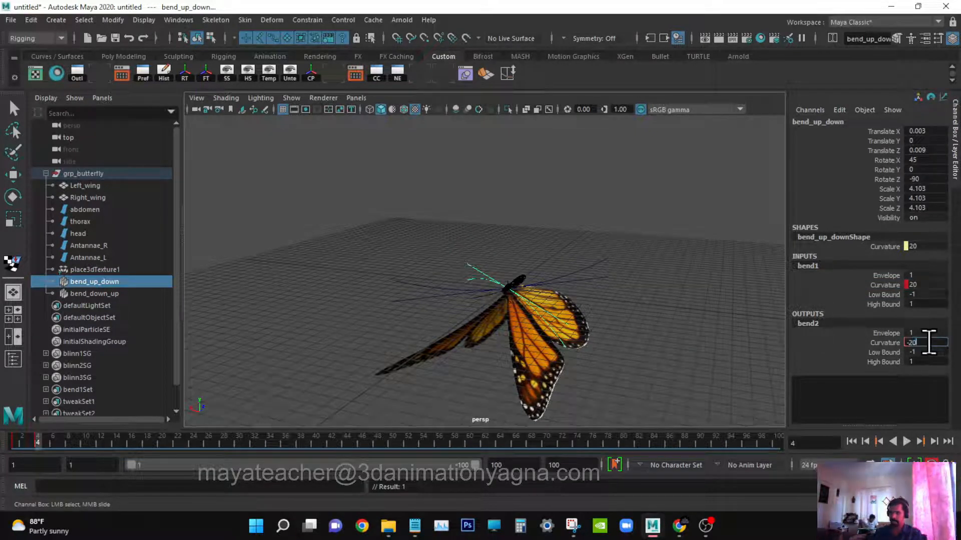
pyautogui.press('Return')
# At frame 7, set bend1's Curvature to -20 and bend2's Curvature to 20.
pyautogui.keyDown('alt'); pyautogui.moveTo(499, 240); pyautogui.dragTo(519, 240); pyautogui.keyUp('alt')
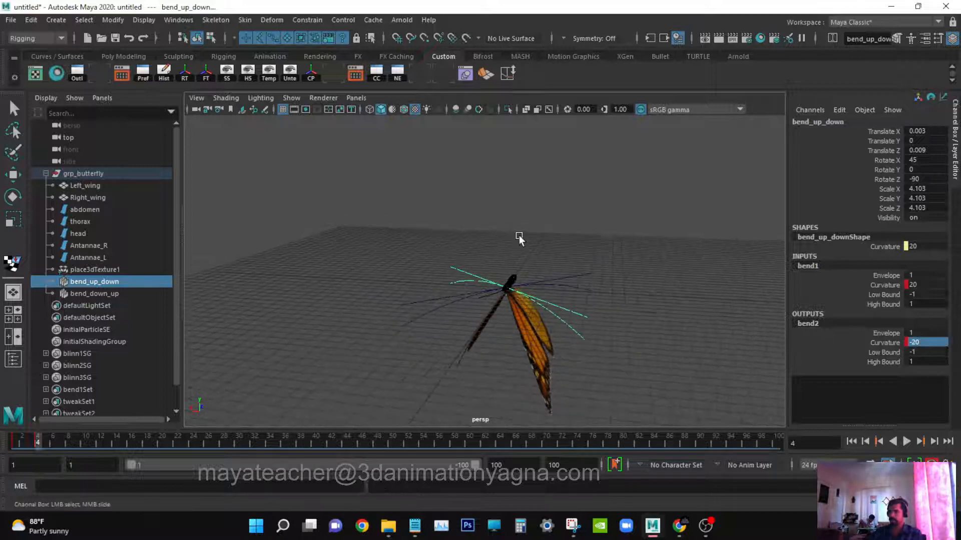
pyautogui.moveTo(65, 445); pyautogui.dragTo(62, 446)
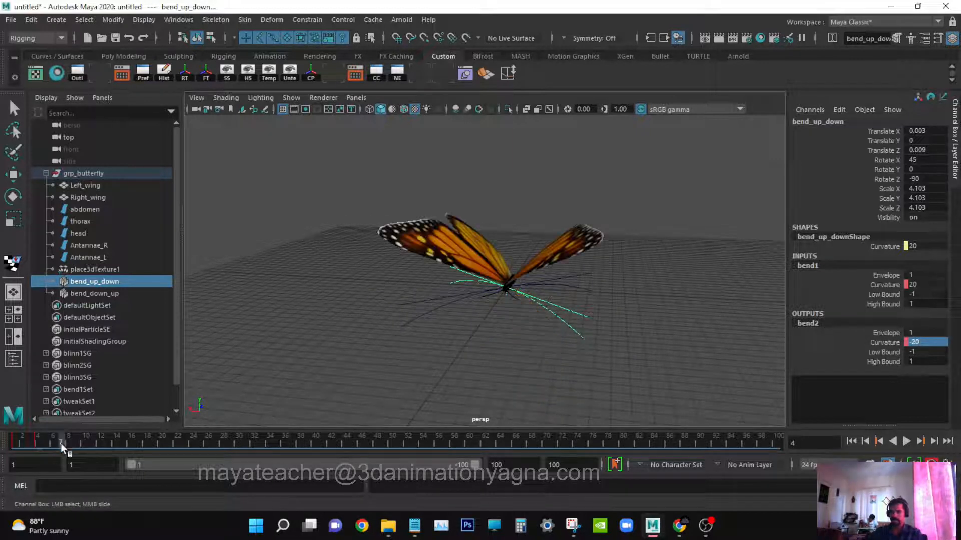
pyautogui.doubleClick(916, 284)
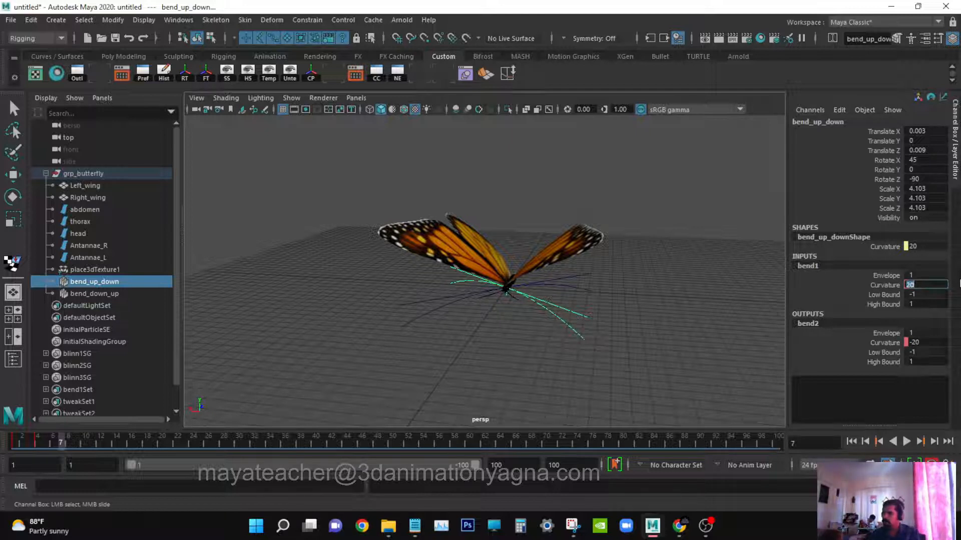
pyautogui.write('-20')
pyautogui.press('Return')
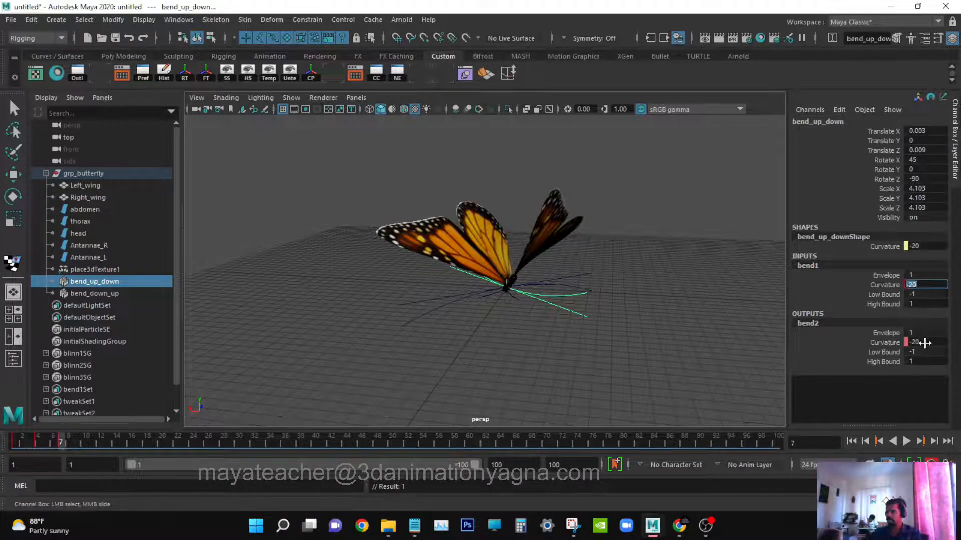
pyautogui.doubleClick(925, 343)
pyautogui.write('20')
pyautogui.press('Return')
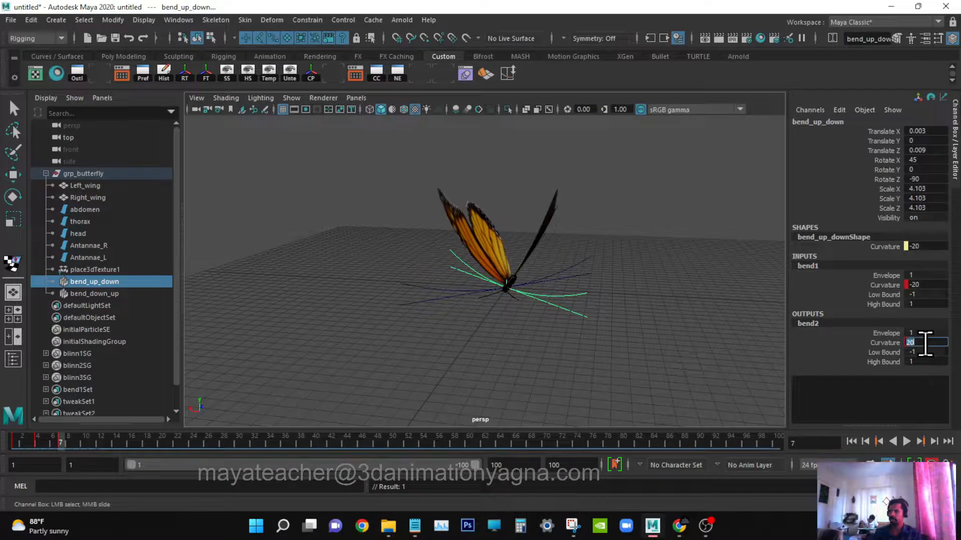
pyautogui.moveTo(324, 320)
pyautogui.keyDown('alt'); pyautogui.mouseDown()
pyautogui.moveTo(333, 322)
pyautogui.moveTo(320, 326)
pyautogui.mouseUp(); pyautogui.keyUp('alt')
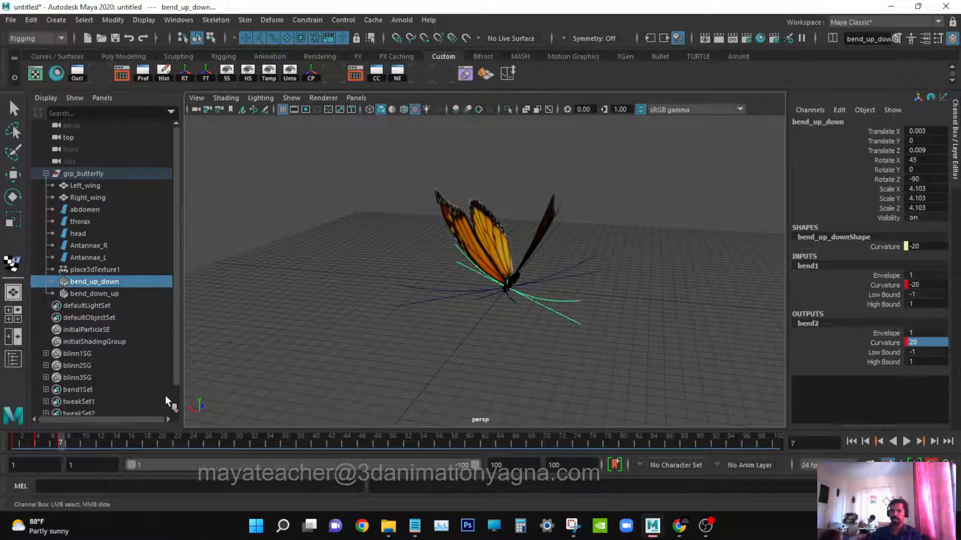
# Open the Graph Editor and set the bend Curvature curves' post-infinity to Cycle.
pyautogui.click(179, 19)
pyautogui.moveTo(223, 86)
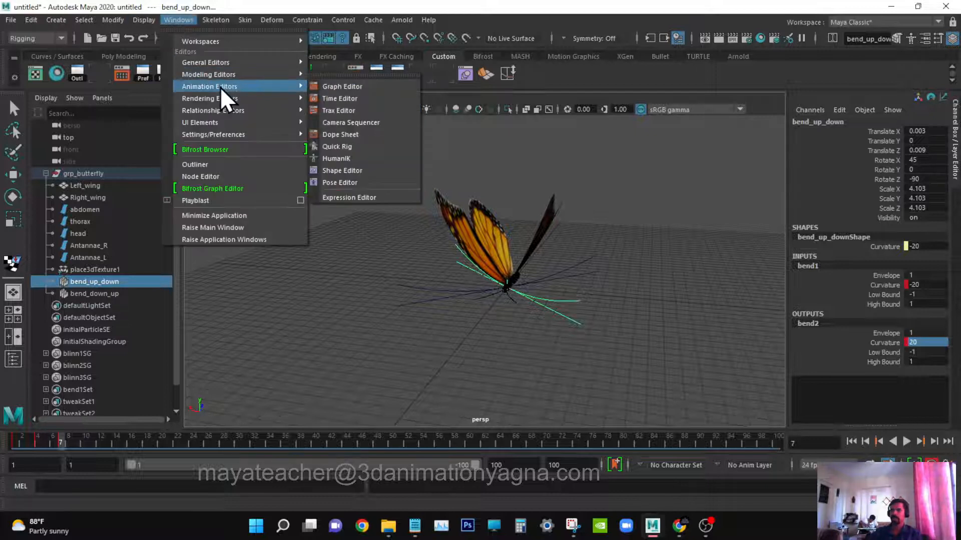
pyautogui.click(388, 88)
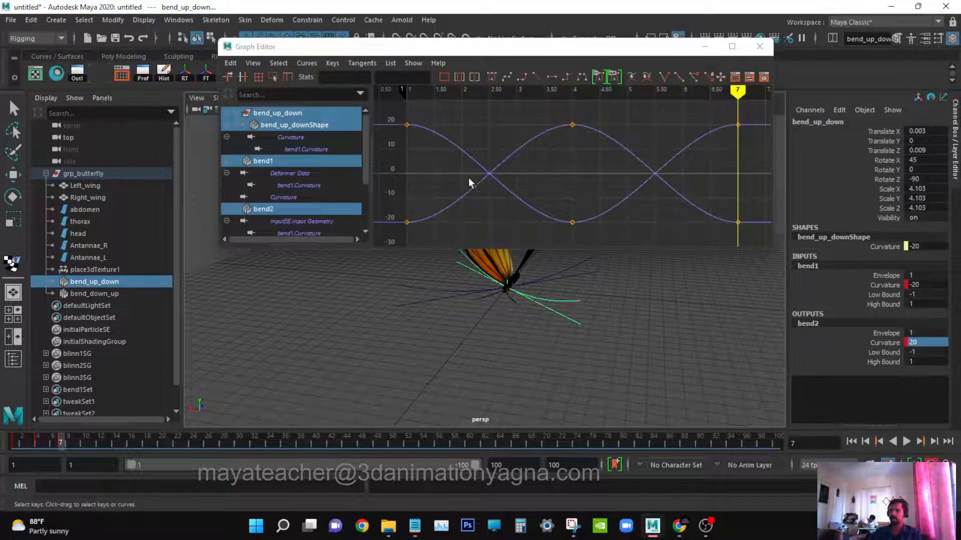
pyautogui.scroll(-5, 581, 165)
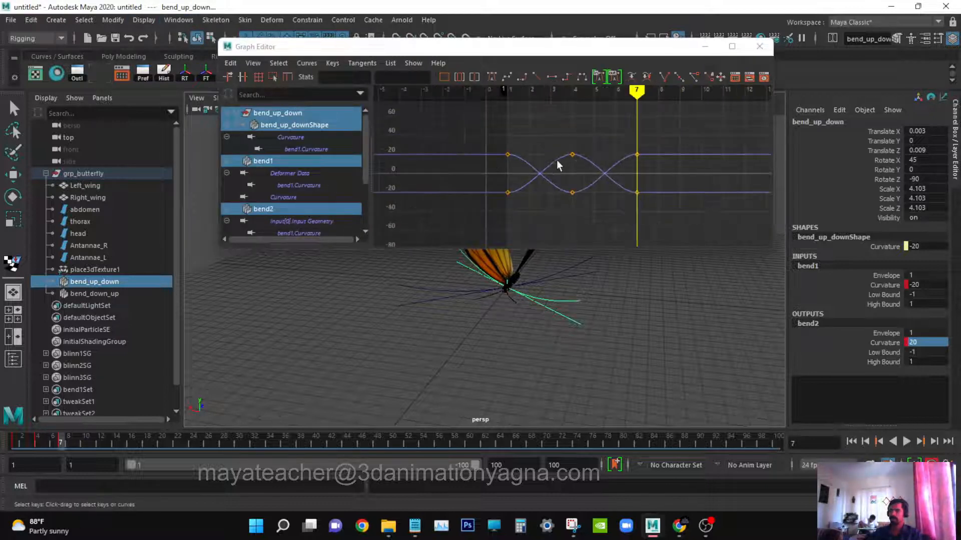
pyautogui.moveTo(538, 145); pyautogui.dragTo(543, 206)
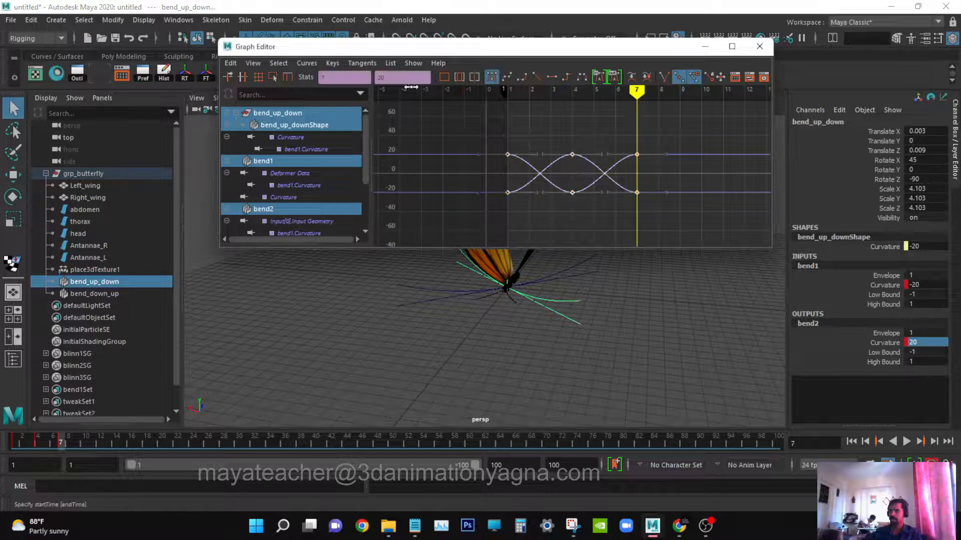
pyautogui.click(307, 63)
pyautogui.moveTo(337, 93)
pyautogui.click(461, 96)
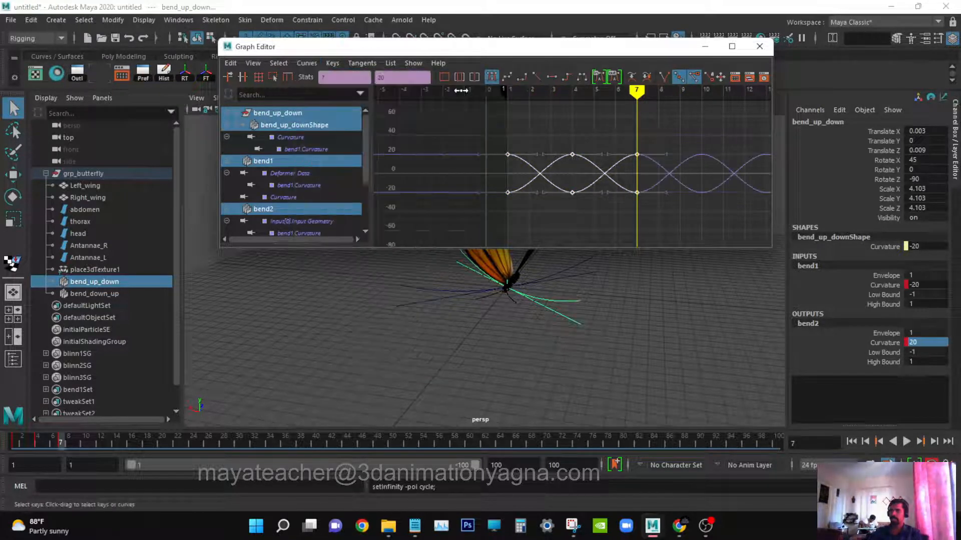
# Play the animation from the start to preview the cycling wing bend.
pyautogui.moveTo(626, 46); pyautogui.dragTo(625, 15)
pyautogui.keyDown('alt'); pyautogui.moveTo(539, 292); pyautogui.dragTo(620, 334); pyautogui.keyUp('alt')
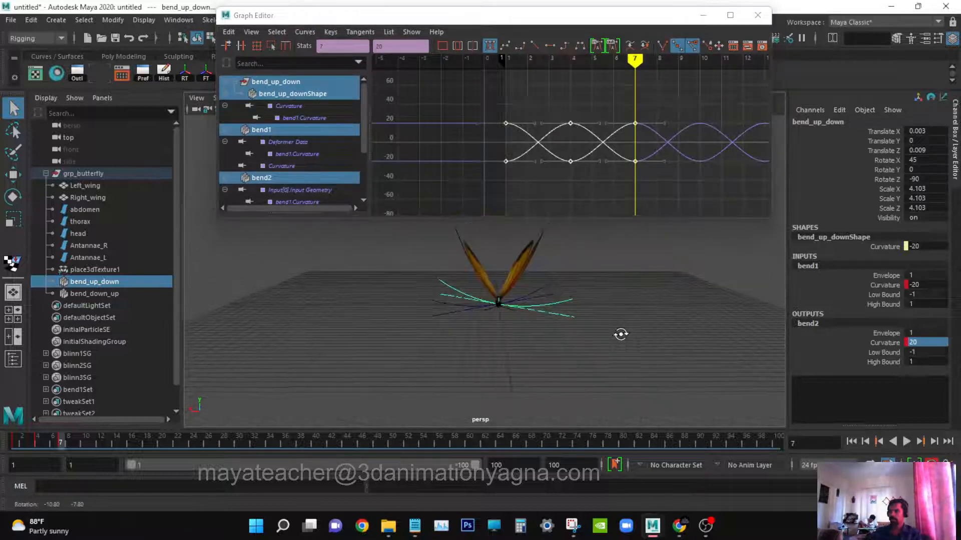
pyautogui.click(851, 442)
pyautogui.click(906, 441)
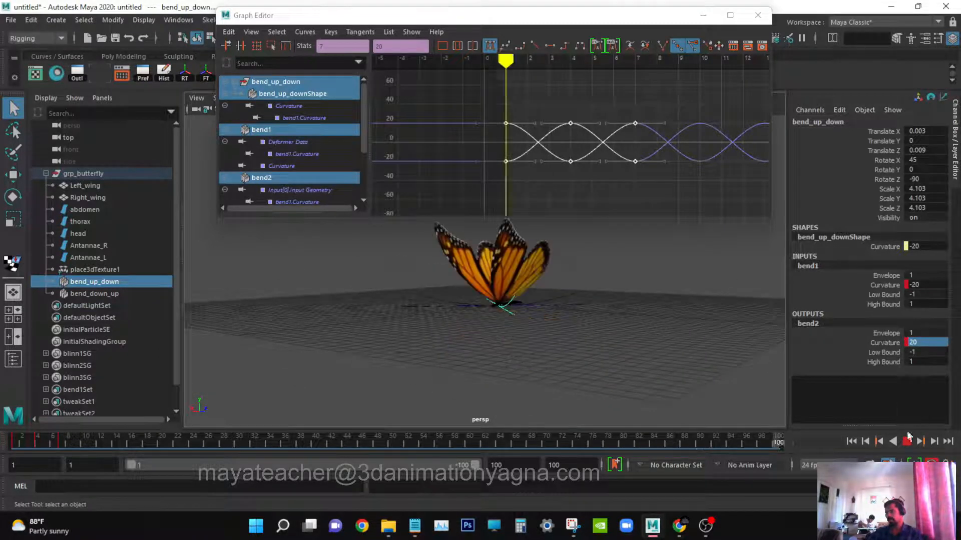
pyautogui.click(908, 444)
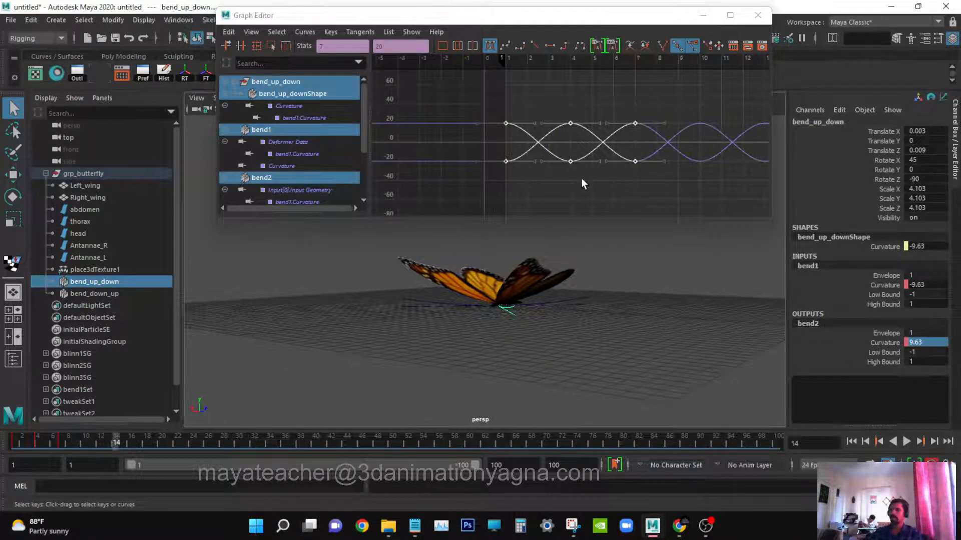
pyautogui.keyDown('alt'); pyautogui.moveTo(490, 320); pyautogui.dragTo(552, 353, button='right'); pyautogui.keyUp('alt')
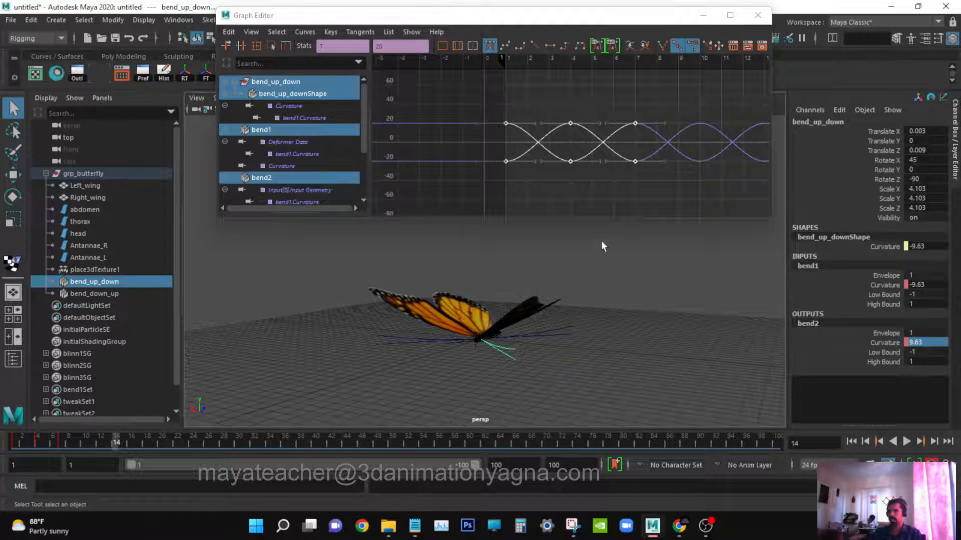
# Isolate the bend1 Curvature curve in the Graph Editor and shift its keys 2 frames later.
pyautogui.press('f')
pyautogui.moveTo(616, 171)
pyautogui.keyDown('alt'); pyautogui.mouseDown(button='right')
pyautogui.moveTo(583, 179)
pyautogui.moveTo(607, 180)
pyautogui.mouseUp(button='right'); pyautogui.keyUp('alt')
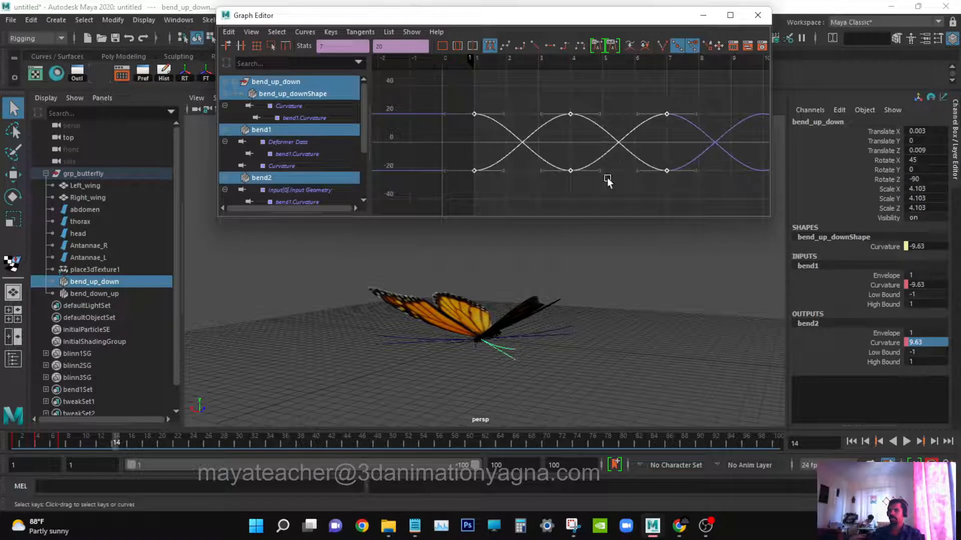
pyautogui.click(317, 118)
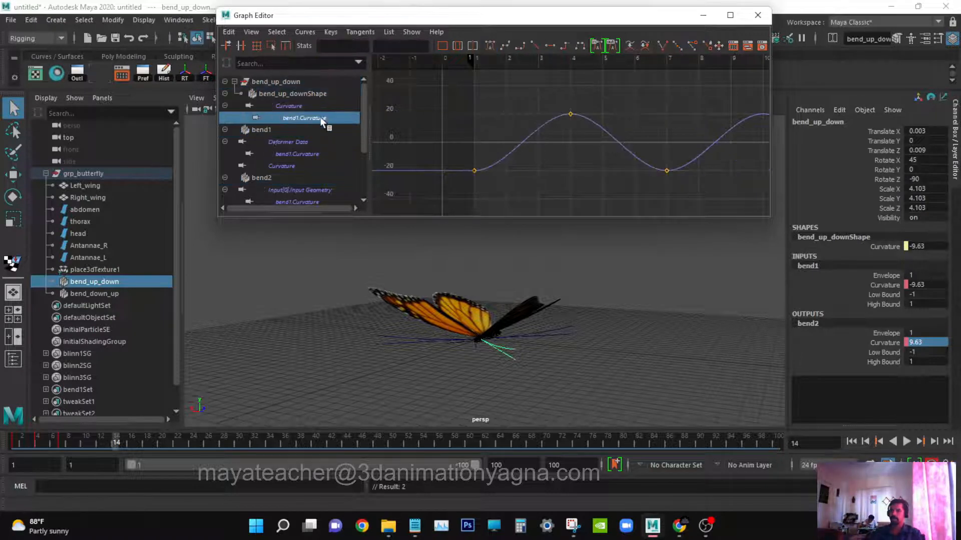
pyautogui.keyDown('ctrl'); pyautogui.click(316, 155); pyautogui.keyUp('ctrl')
pyautogui.click(517, 126)
pyautogui.press('f')
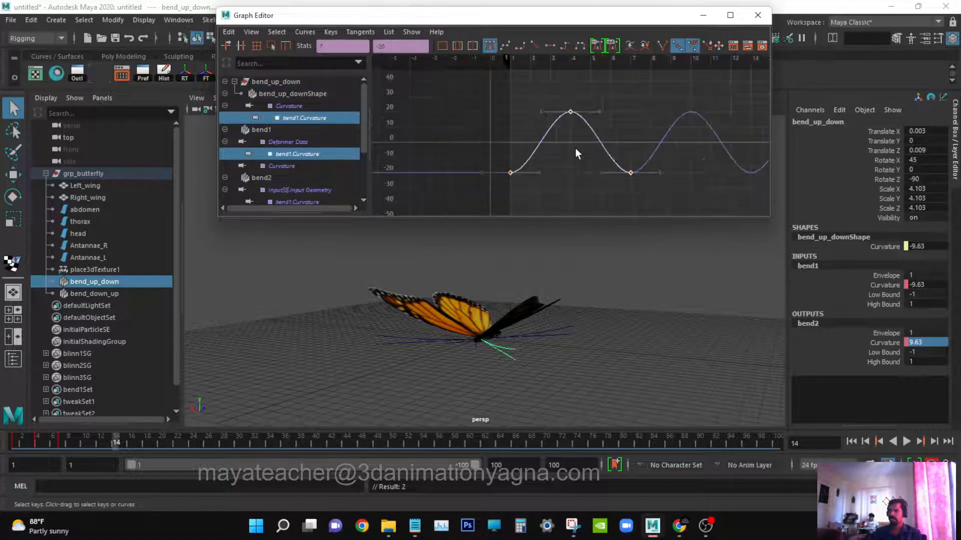
pyautogui.moveTo(576, 153)
pyautogui.keyDown('alt'); pyautogui.mouseDown(button='middle')
pyautogui.moveTo(529, 165)
pyautogui.moveTo(570, 161)
pyautogui.mouseUp(button='middle'); pyautogui.keyUp('alt')
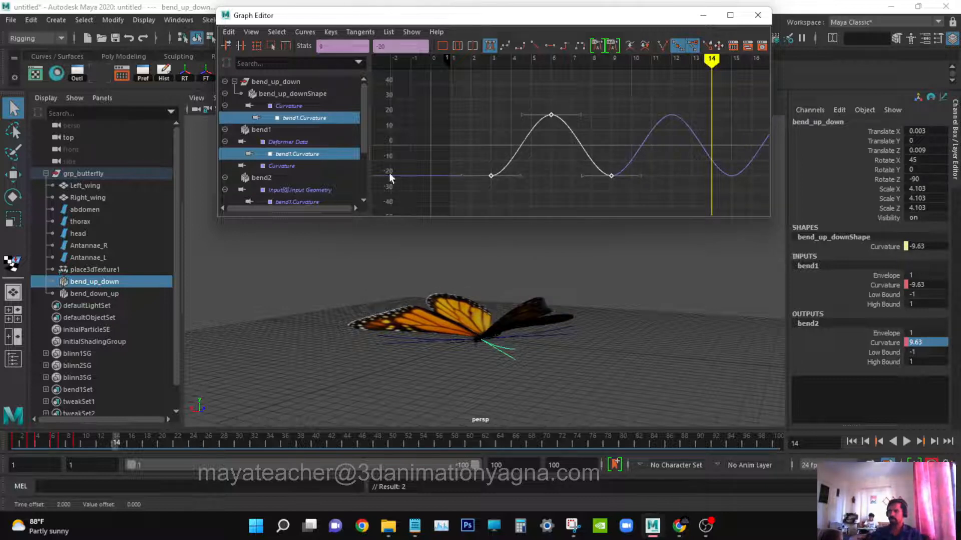
pyautogui.click(319, 156)
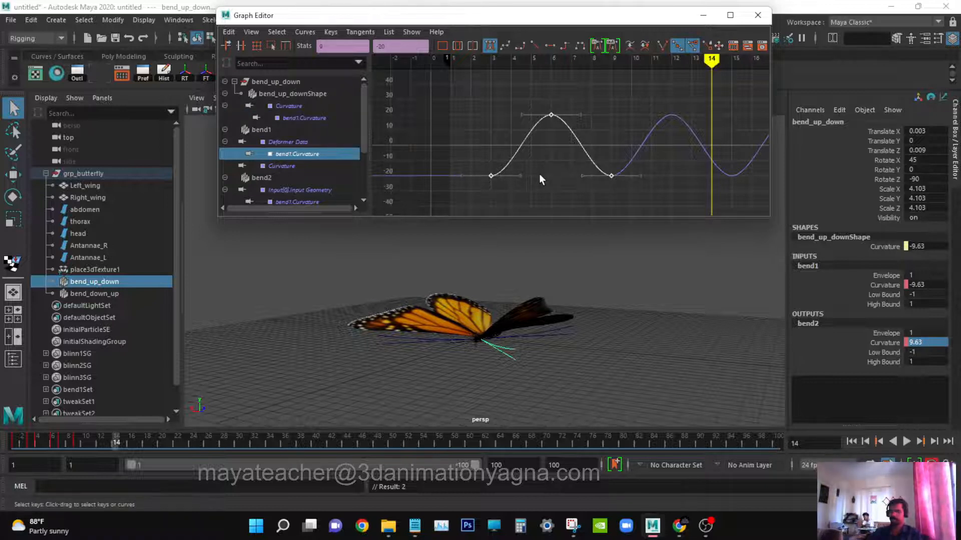
pyautogui.keyDown('shift'); pyautogui.moveTo(536, 175); pyautogui.dragTo(562, 177, button='middle'); pyautogui.keyUp('shift')
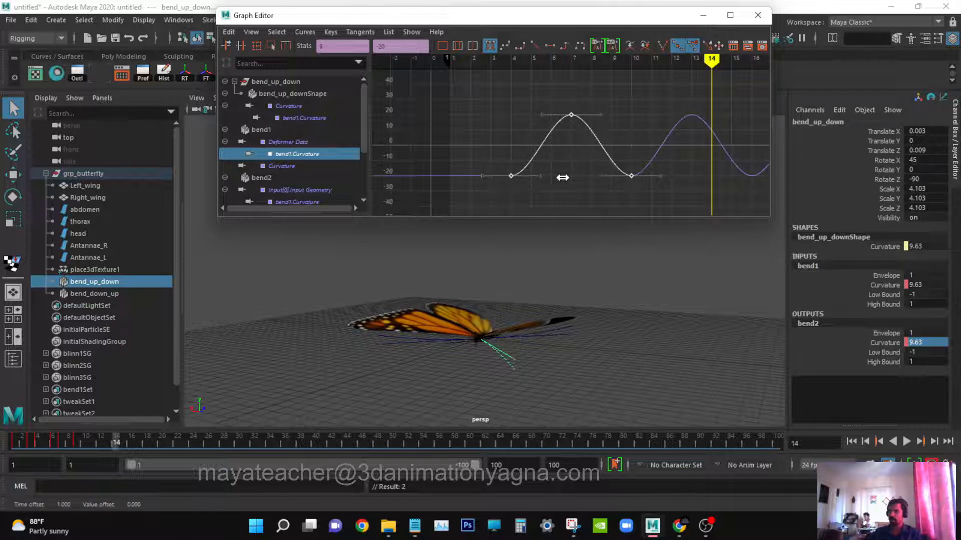
pyautogui.hotkey('ctrl', 'z')
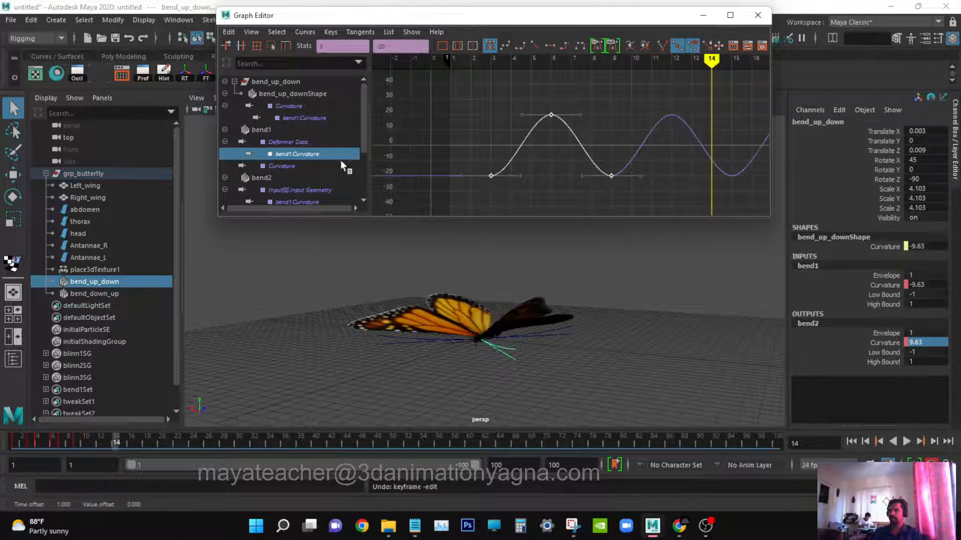
# Reselect the bend1 Curvature curve and shift its keys 1 more frame later.
pyautogui.click(318, 119)
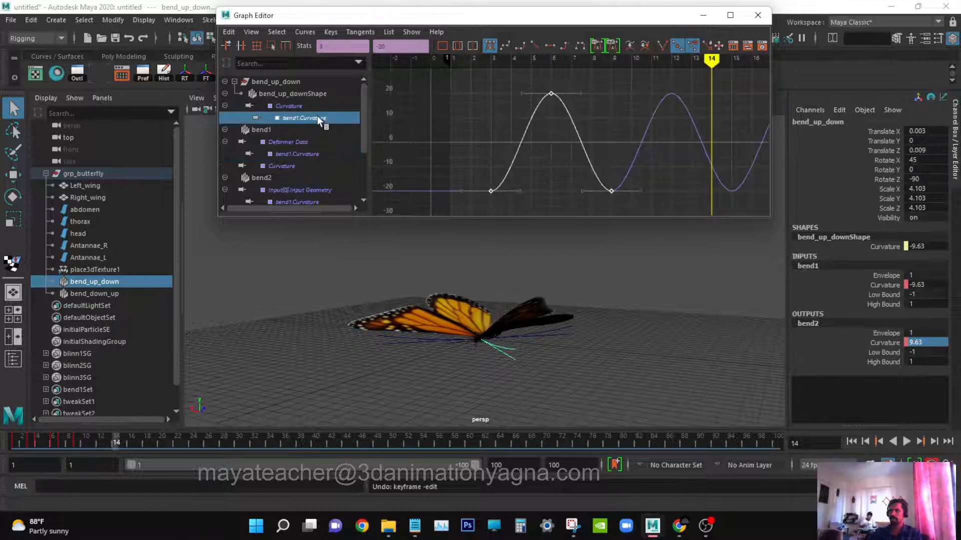
pyautogui.click(317, 153)
pyautogui.keyDown('shift'); pyautogui.moveTo(583, 168); pyautogui.dragTo(603, 168, button='middle'); pyautogui.keyUp('shift')
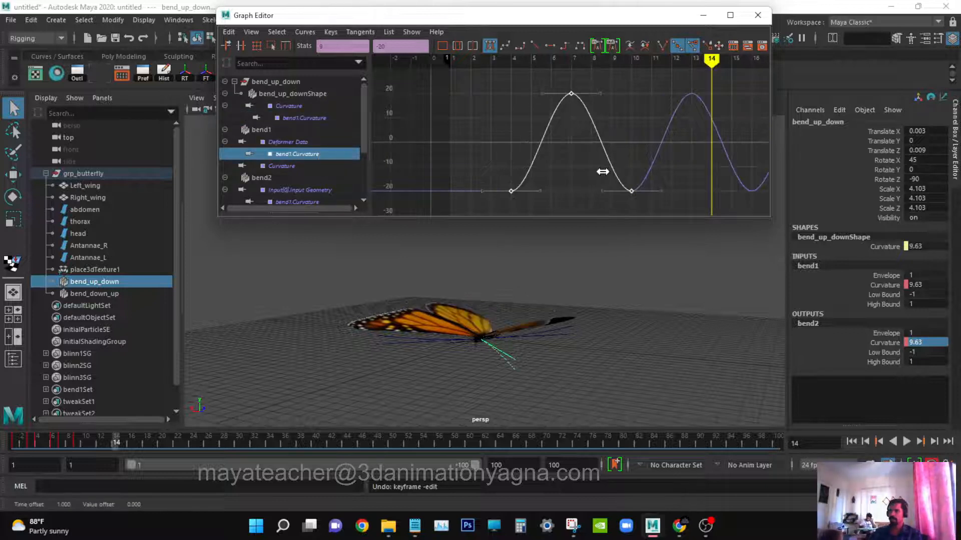
# Play and scrub the timeline to review the offset wing bending.
pyautogui.click(851, 441)
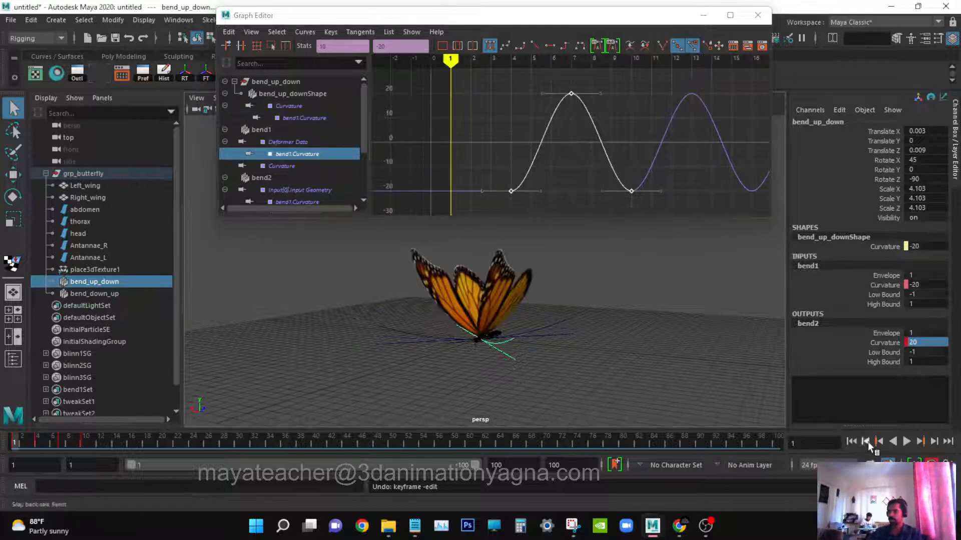
pyautogui.click(906, 442)
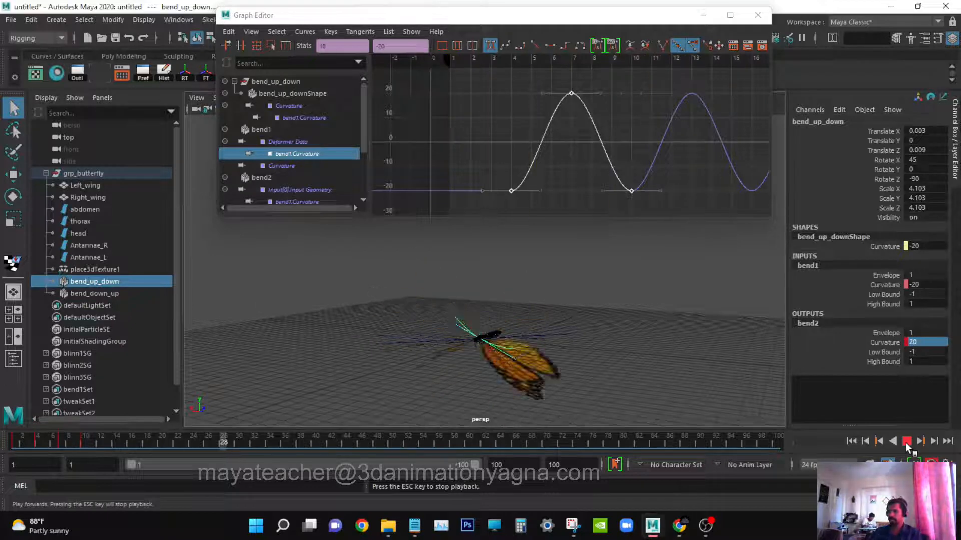
pyautogui.keyDown('alt'); pyautogui.moveTo(603, 334); pyautogui.dragTo(577, 329); pyautogui.keyUp('alt')
pyautogui.press('Escape')
pyautogui.click(7, 447)
pyautogui.hotkey('alt', 'v')
pyautogui.moveTo(7, 449); pyautogui.dragTo(166, 430)
pyautogui.keyDown('alt'); pyautogui.moveTo(479, 313); pyautogui.dragTo(487, 323); pyautogui.keyUp('alt')
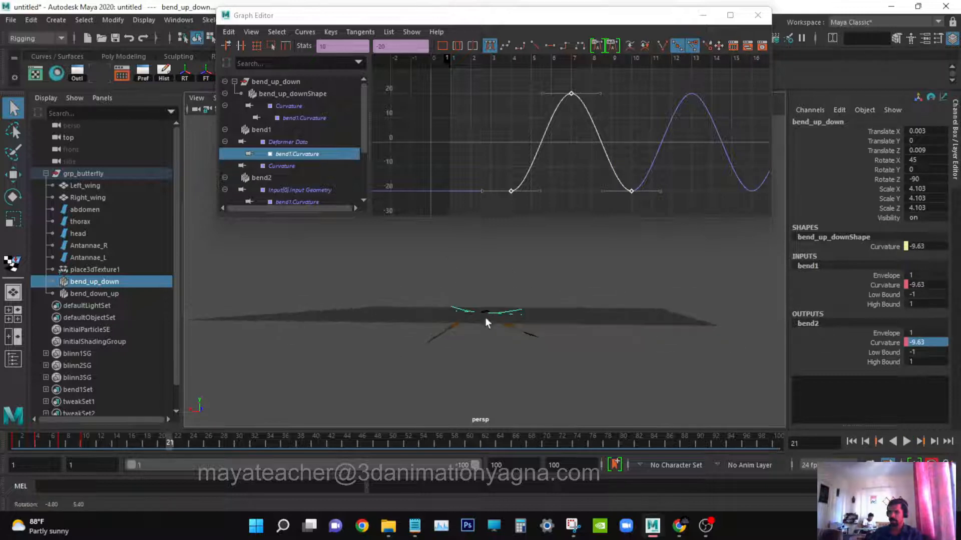
pyautogui.moveTo(138, 432); pyautogui.dragTo(94, 434)
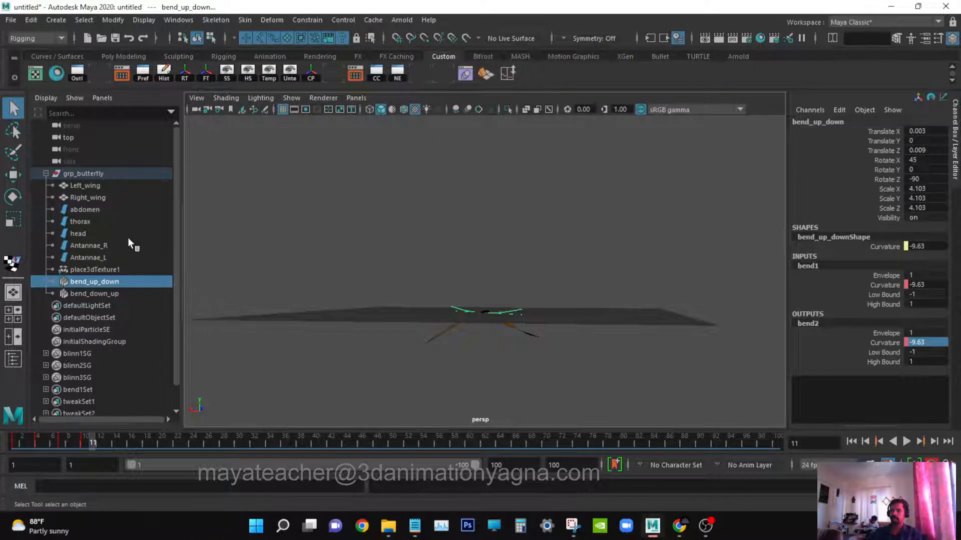
# Select both wings and inspect their rotation curves in the Graph Editor.
pyautogui.moveTo(110, 196); pyautogui.dragTo(103, 187)
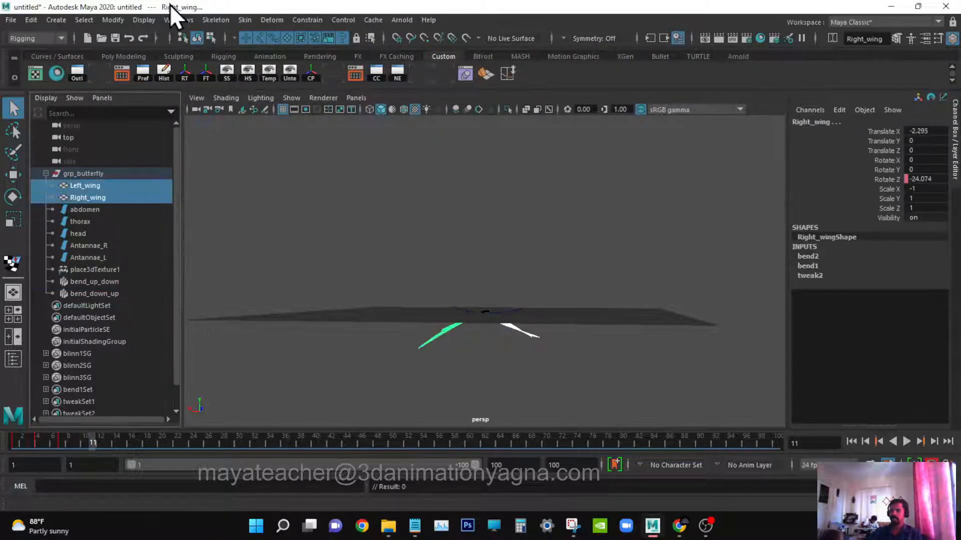
pyautogui.click(179, 20)
pyautogui.moveTo(217, 91)
pyautogui.click(339, 86)
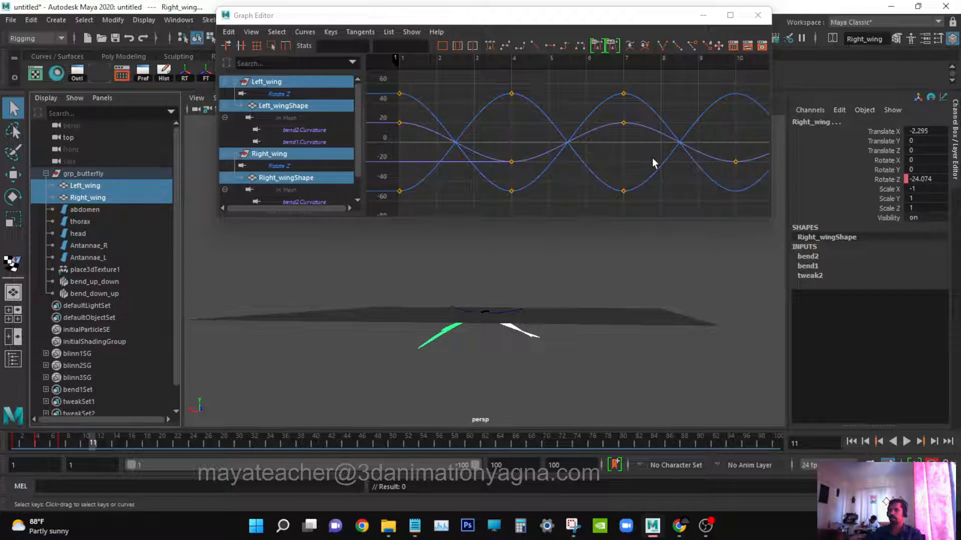
pyautogui.click(758, 15)
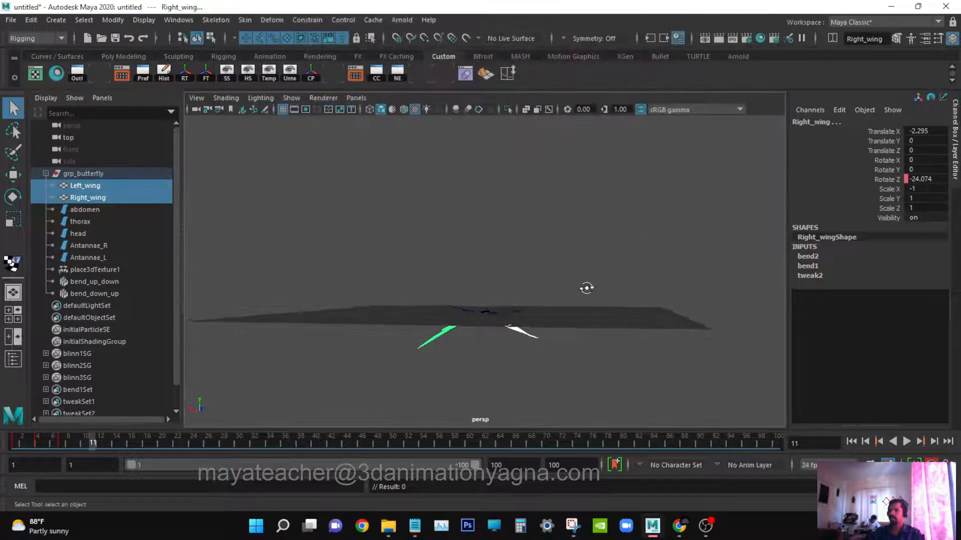
# Select grp_butterfly and, at frame 1, set a key on its Translate X channel.
pyautogui.click(83, 173)
pyautogui.press('w')
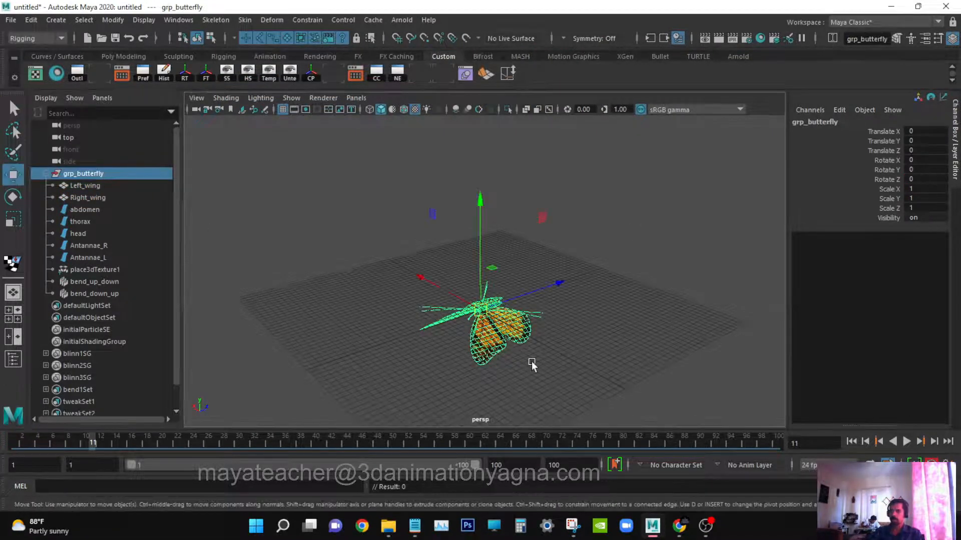
pyautogui.keyDown('alt'); pyautogui.moveTo(532, 364); pyautogui.dragTo(644, 329); pyautogui.keyUp('alt')
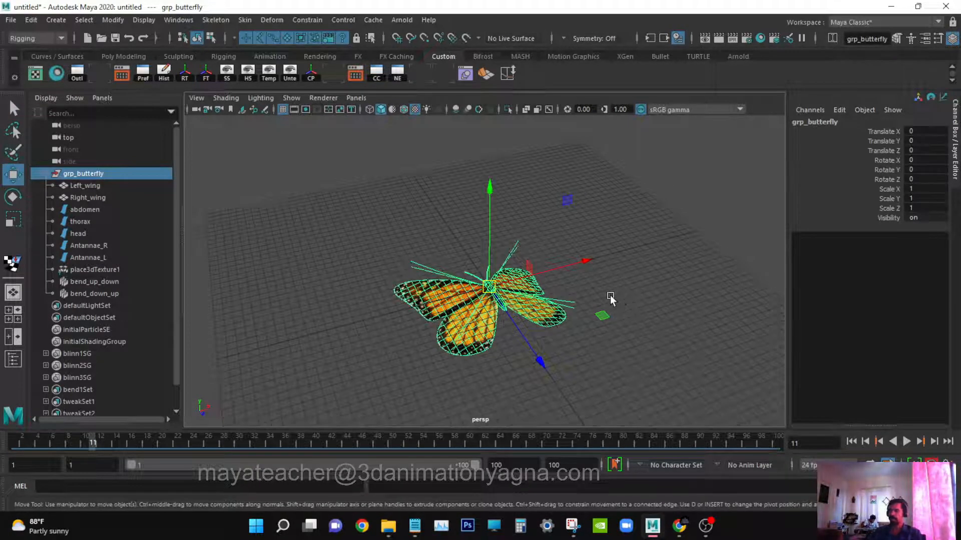
pyautogui.keyDown('alt'); pyautogui.moveTo(611, 299); pyautogui.dragTo(624, 299); pyautogui.keyUp('alt')
pyautogui.moveTo(70, 446); pyautogui.dragTo(14, 443)
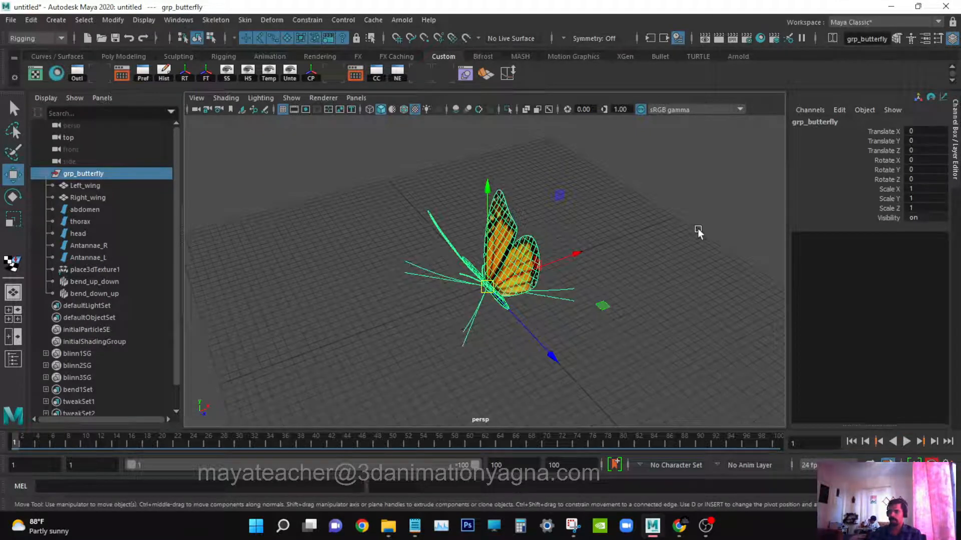
pyautogui.click(880, 131)
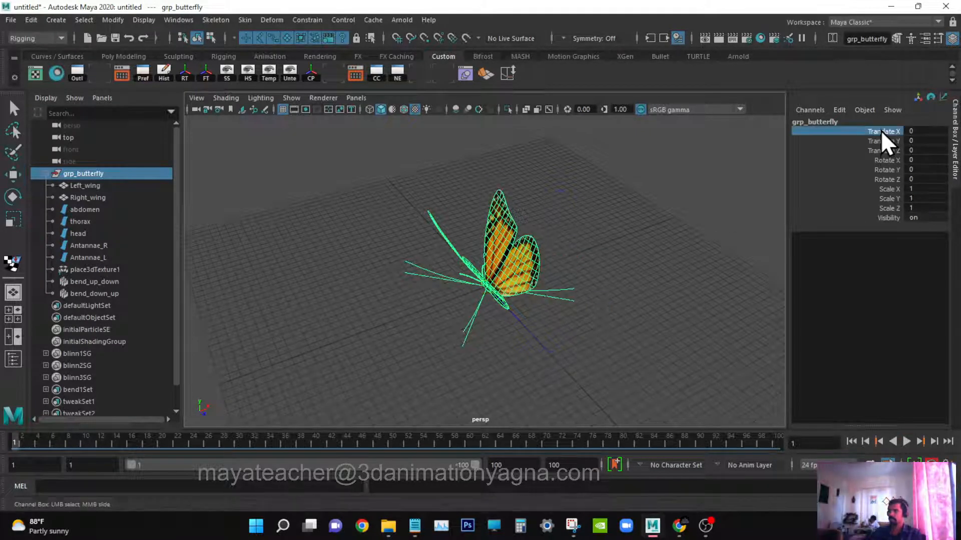
pyautogui.rightClick(881, 133)
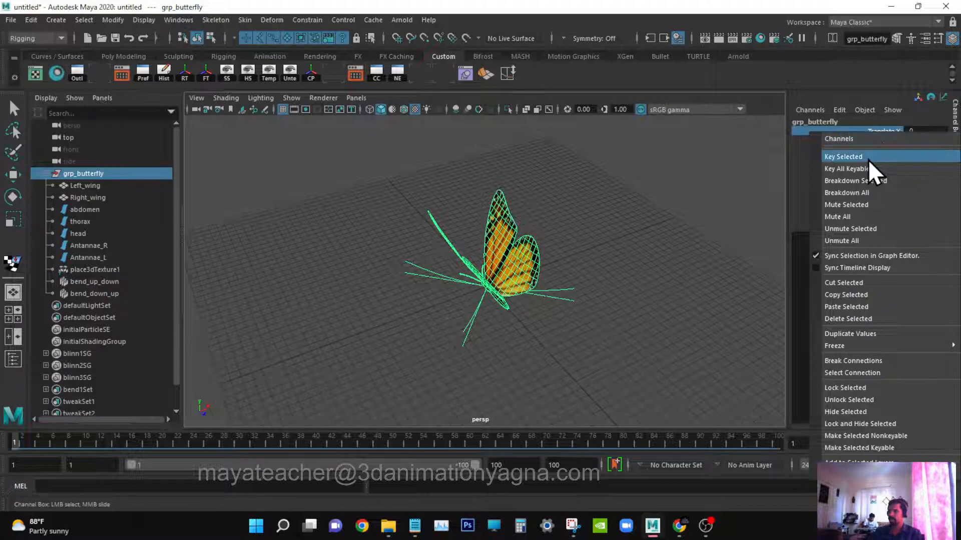
pyautogui.click(869, 156)
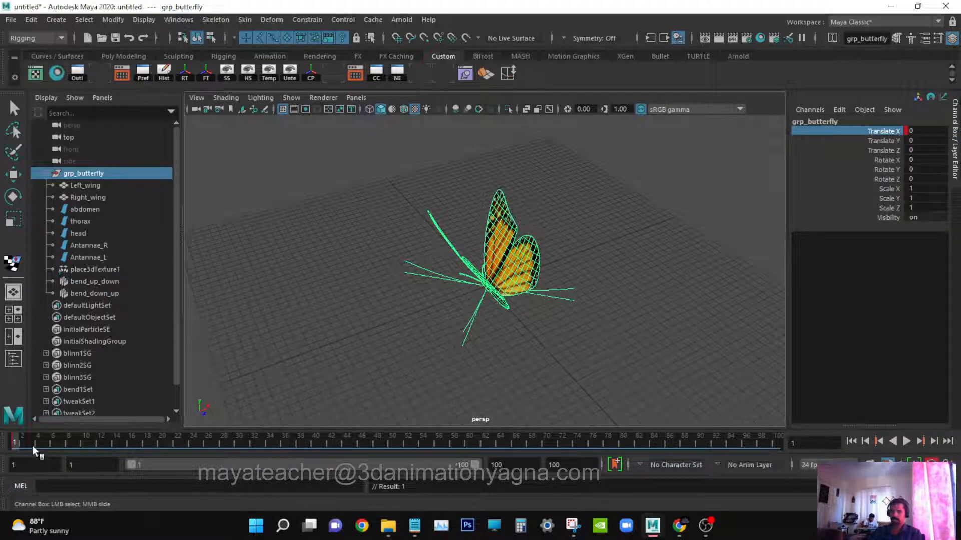
# Play the animation, then at frame 5 move grp_butterfly along X and set Translate X to 2.
pyautogui.hotkey('alt', 'v')
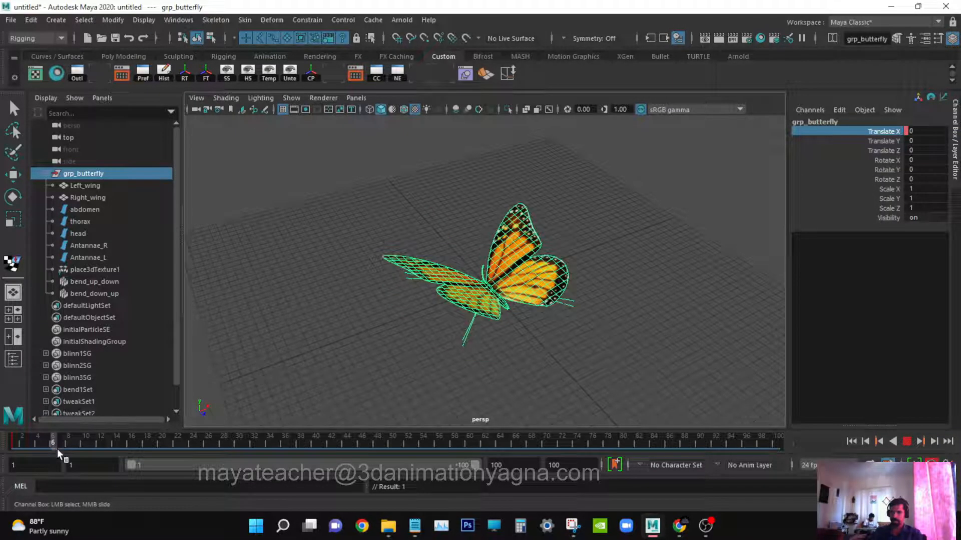
pyautogui.moveTo(58, 450); pyautogui.dragTo(48, 451)
pyautogui.keyDown('alt'); pyautogui.moveTo(580, 308); pyautogui.dragTo(536, 329); pyautogui.keyUp('alt')
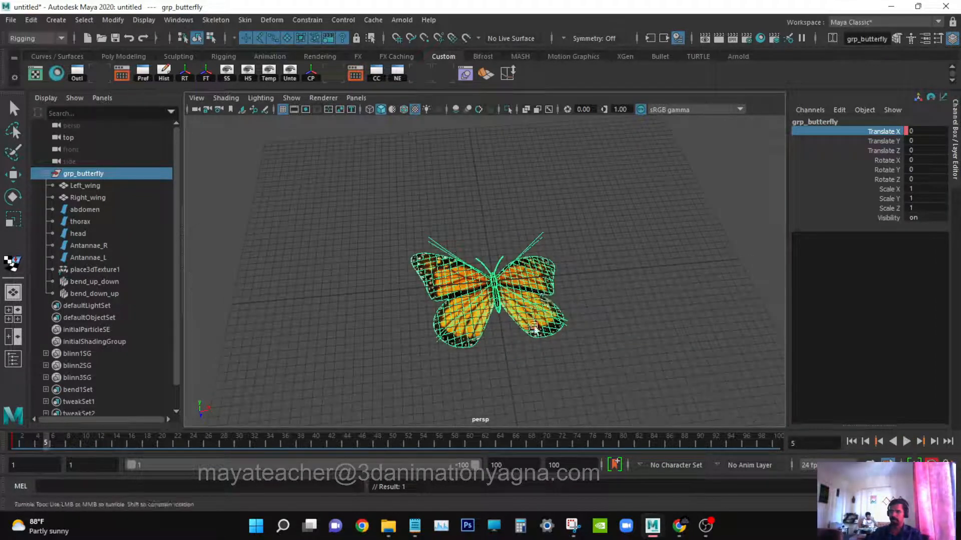
pyautogui.press('w')
pyautogui.moveTo(547, 279); pyautogui.dragTo(585, 277)
pyautogui.doubleClick(932, 130)
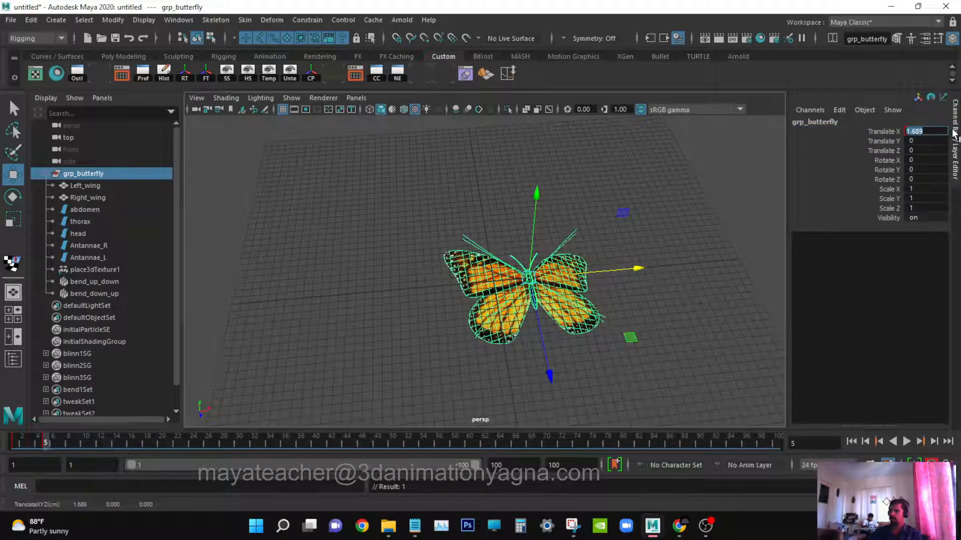
pyautogui.write('2')
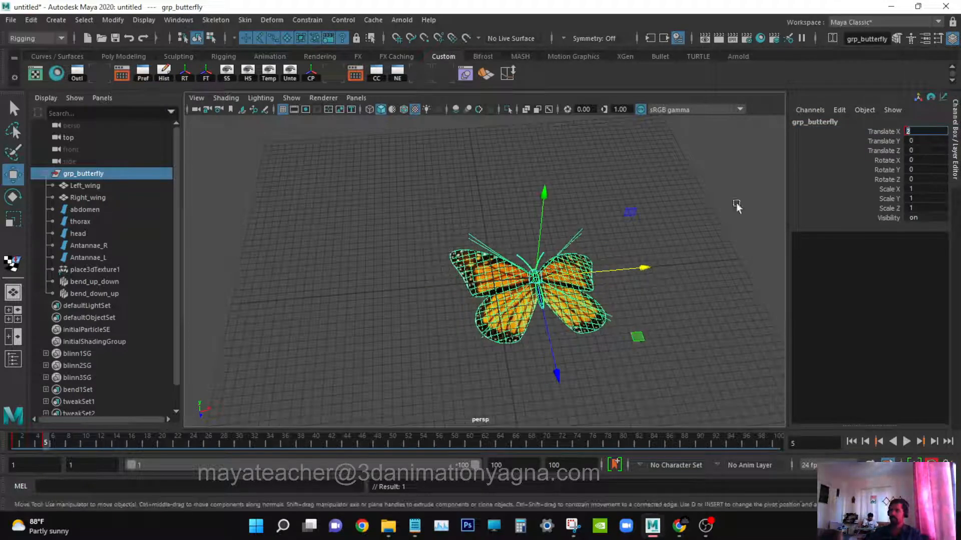
# At frame 9, set grp_butterfly's Translate X back to 0.
pyautogui.keyDown('alt'); pyautogui.moveTo(528, 290); pyautogui.dragTo(556, 281); pyautogui.keyUp('alt')
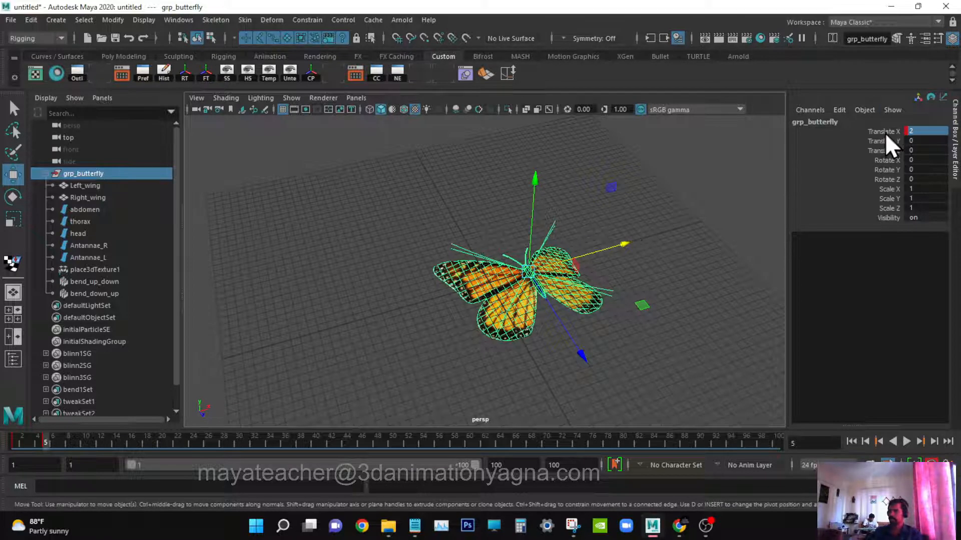
pyautogui.click(72, 439)
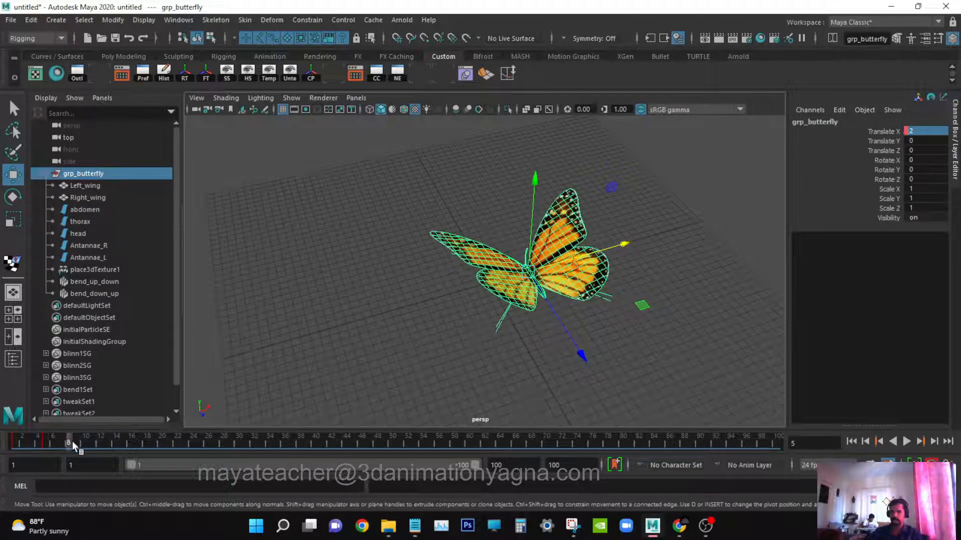
pyautogui.moveTo(72, 451); pyautogui.dragTo(75, 451)
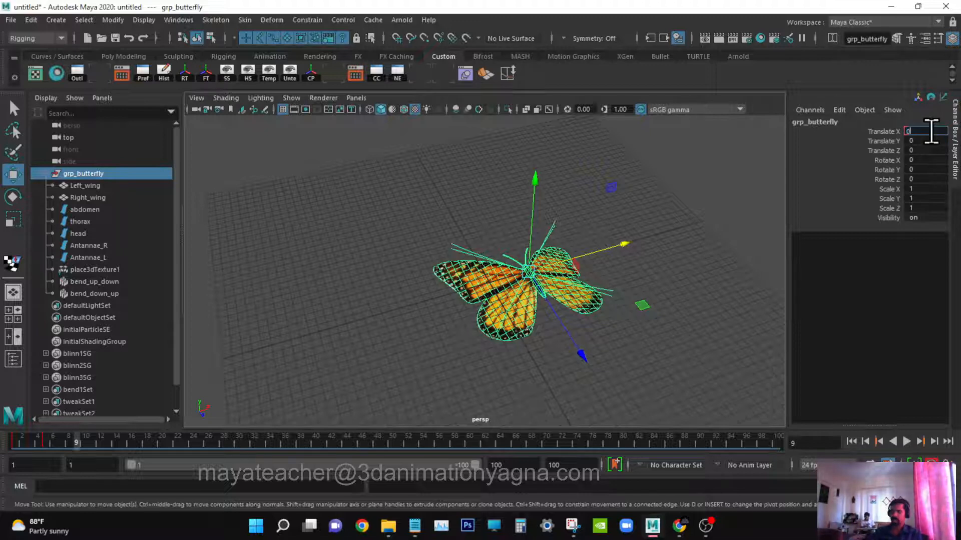
pyautogui.click(931, 131)
pyautogui.write('0')
pyautogui.press('Return')
# Try raising grp_butterfly with the move manipulator at frame 5, then undo the move.
pyautogui.keyDown('alt'); pyautogui.moveTo(415, 328); pyautogui.dragTo(368, 265); pyautogui.keyUp('alt')
pyautogui.moveTo(26, 446); pyautogui.dragTo(44, 442)
pyautogui.moveTo(598, 321)
pyautogui.keyDown('alt'); pyautogui.mouseDown()
pyautogui.moveTo(620, 315)
pyautogui.moveTo(609, 317)
pyautogui.mouseUp(); pyautogui.keyUp('alt')
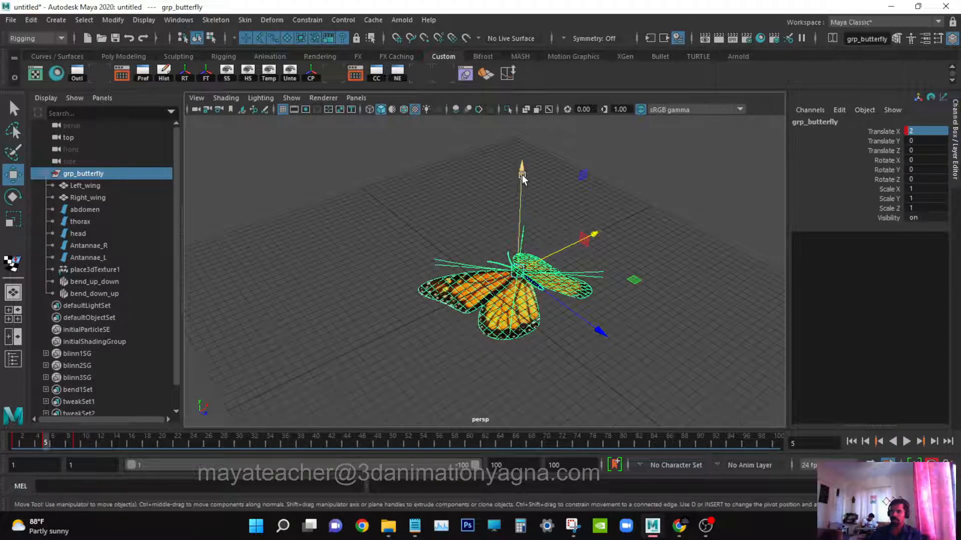
pyautogui.moveTo(40, 440); pyautogui.dragTo(44, 441)
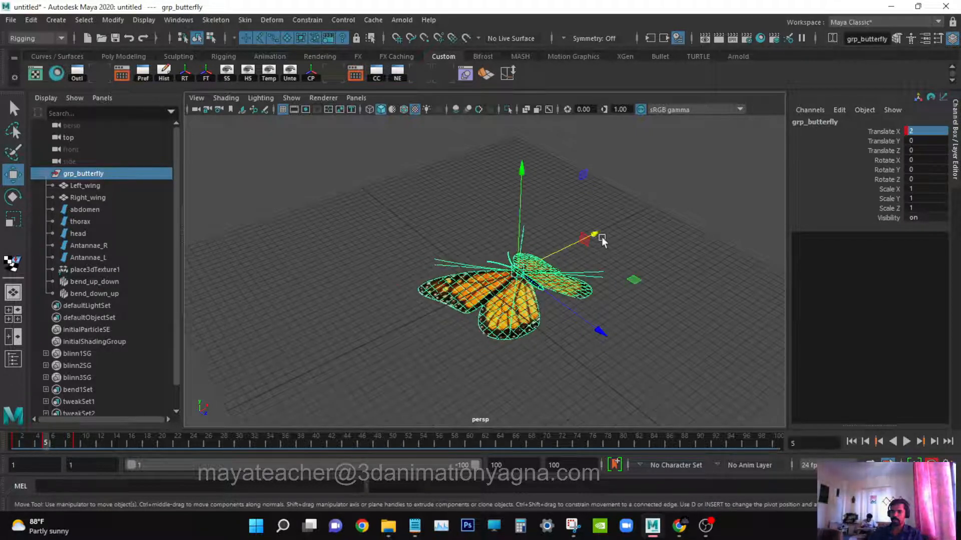
pyautogui.moveTo(526, 178); pyautogui.dragTo(526, 160)
pyautogui.hotkey('ctrl', 'z')
# Set keys on grp_butterfly's Translate Y channel at frame 5 and at frame 1.
pyautogui.click(881, 142)
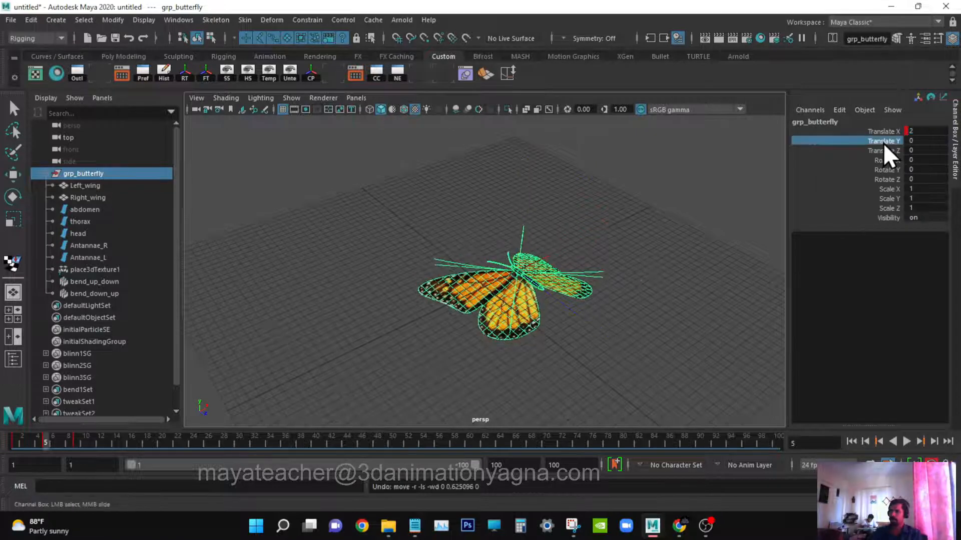
pyautogui.rightClick(884, 143)
pyautogui.click(879, 169)
pyautogui.moveTo(44, 431); pyautogui.dragTo(25, 444)
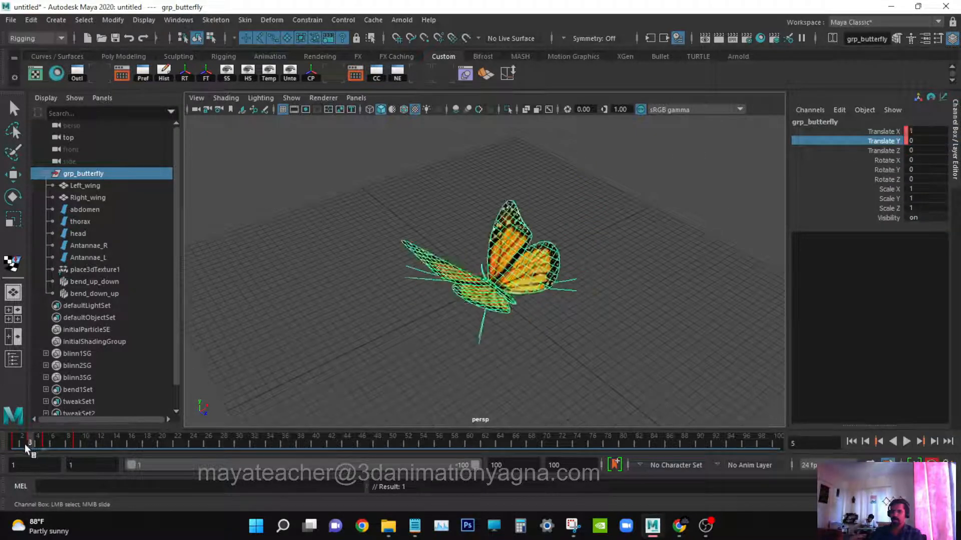
pyautogui.rightClick(891, 138)
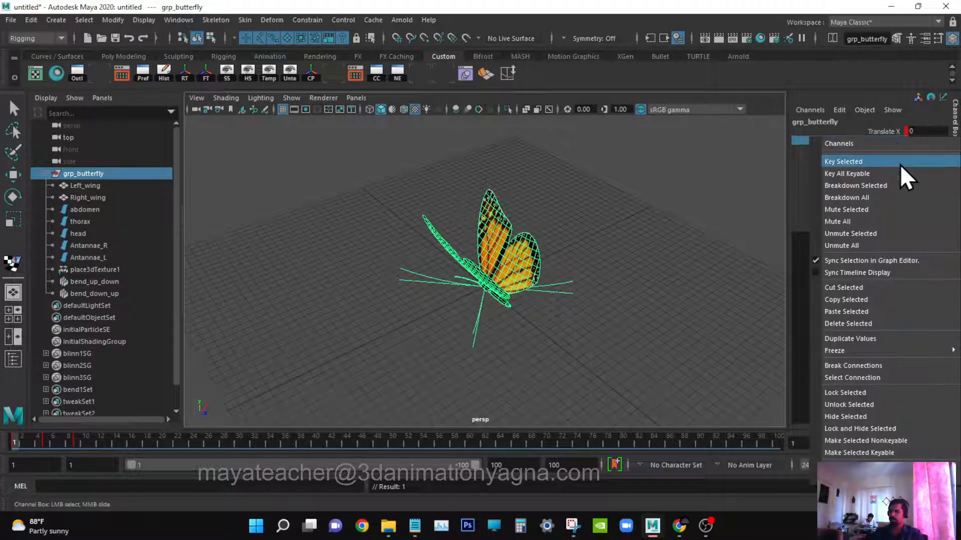
pyautogui.click(884, 163)
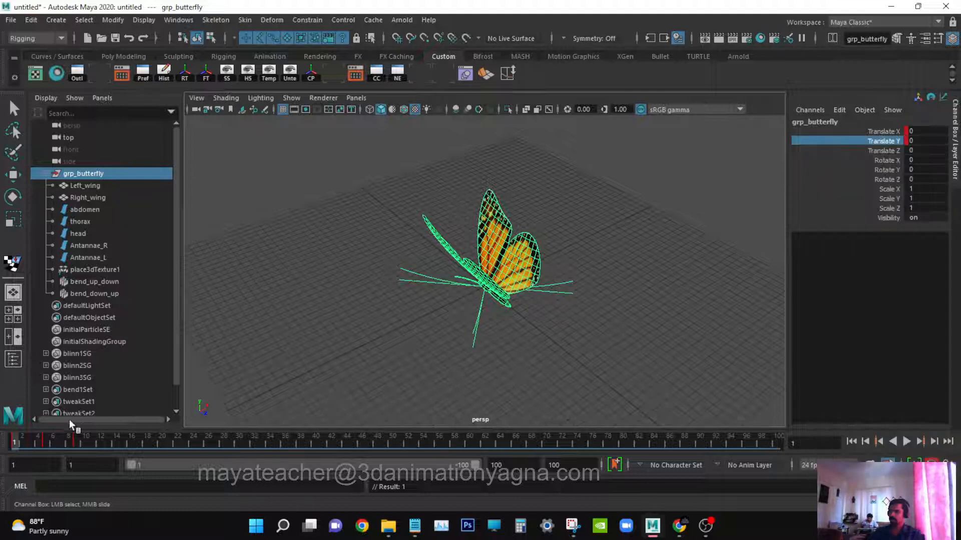
# At frame 5, raise grp_butterfly and set its Translate Y to 0.7.
pyautogui.click(47, 443)
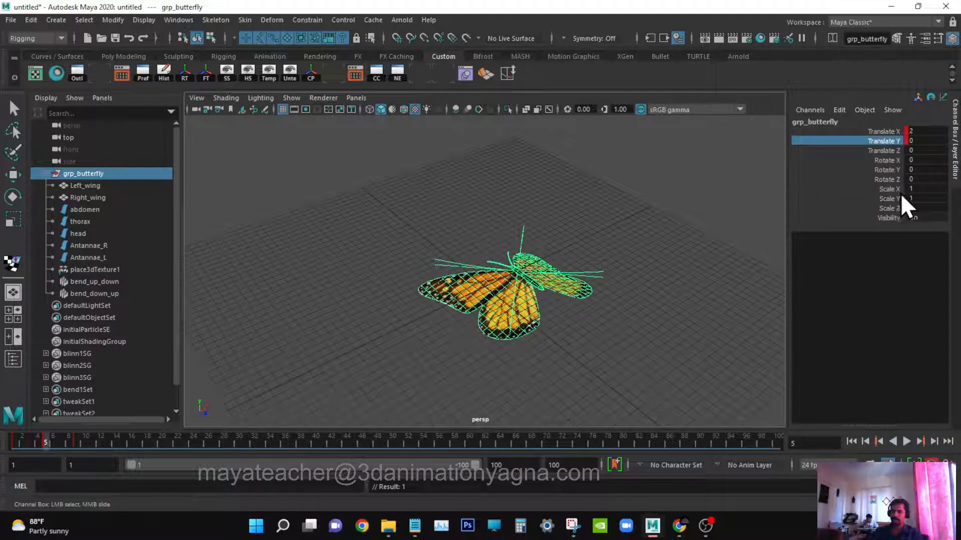
pyautogui.press('w')
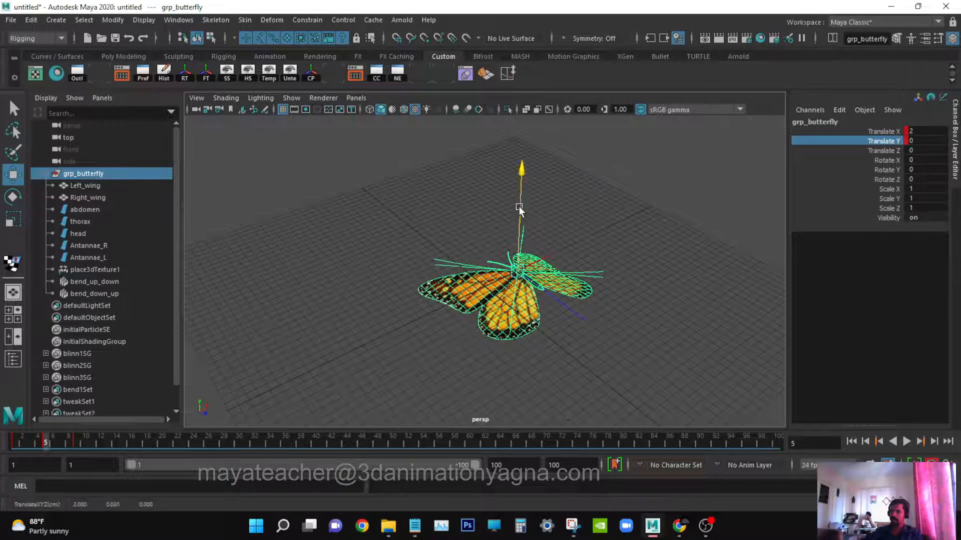
pyautogui.moveTo(519, 210); pyautogui.dragTo(517, 194)
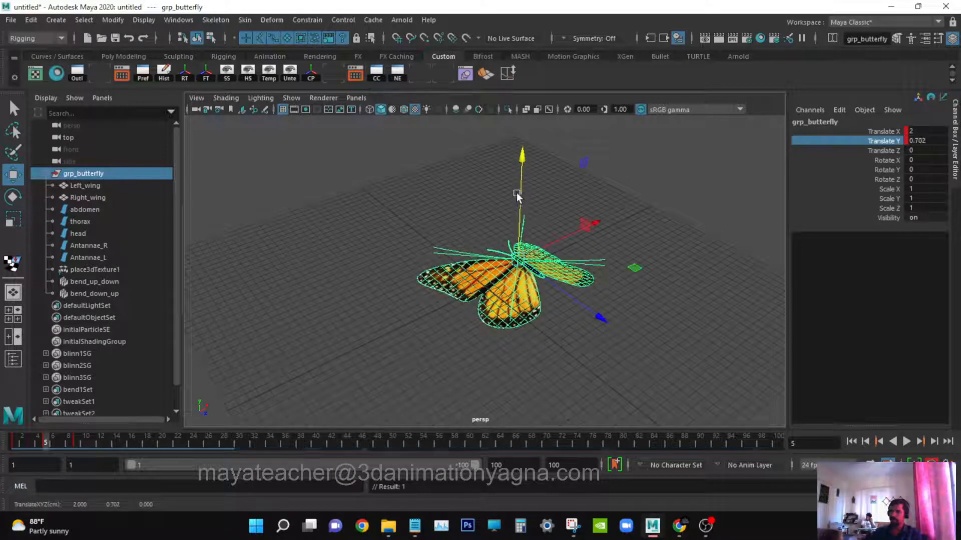
pyautogui.doubleClick(935, 141)
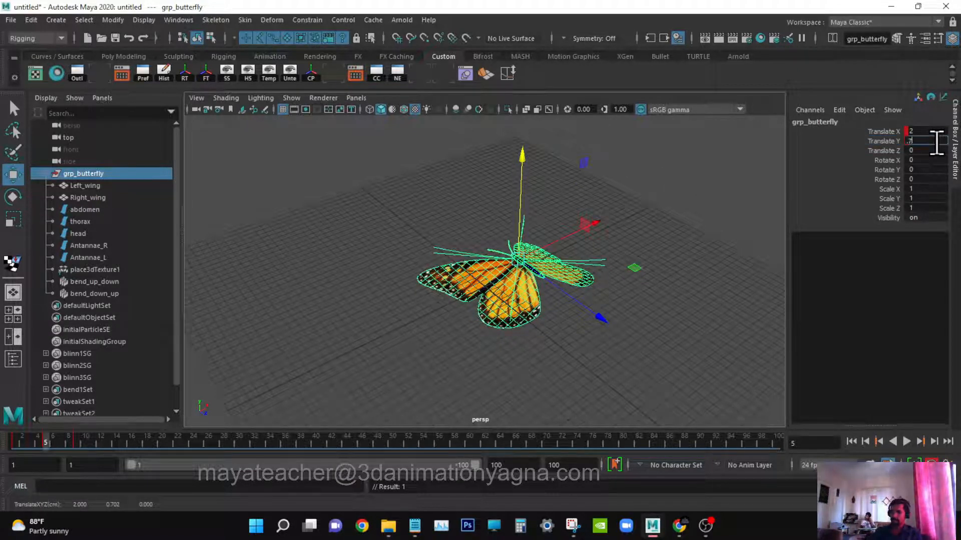
# At frame 9, set grp_butterfly's Translate Y to -0.5.
pyautogui.click(75, 443)
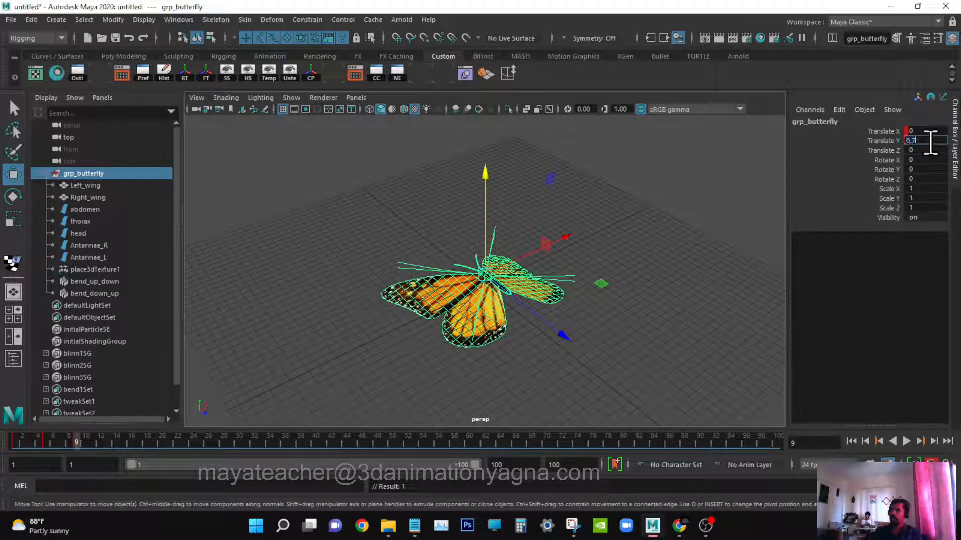
pyautogui.write('0')
pyautogui.press('Return')
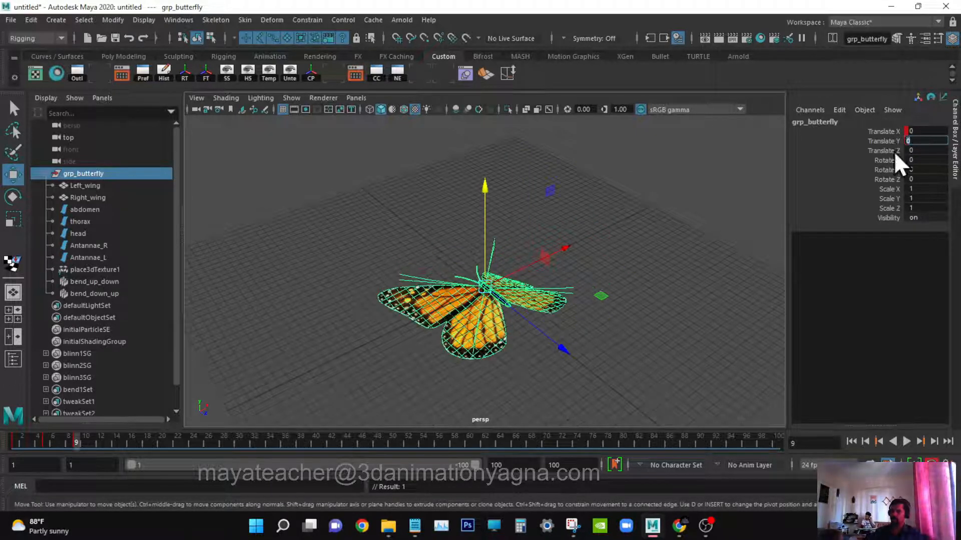
pyautogui.keyDown('alt'); pyautogui.moveTo(562, 274); pyautogui.dragTo(632, 251); pyautogui.keyUp('alt')
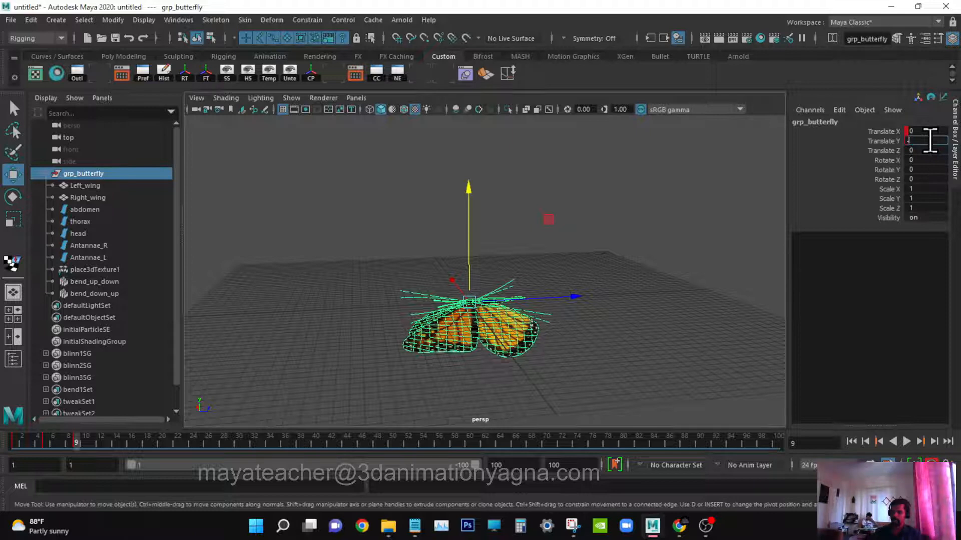
pyautogui.write('-0.2')
pyautogui.press('Return')
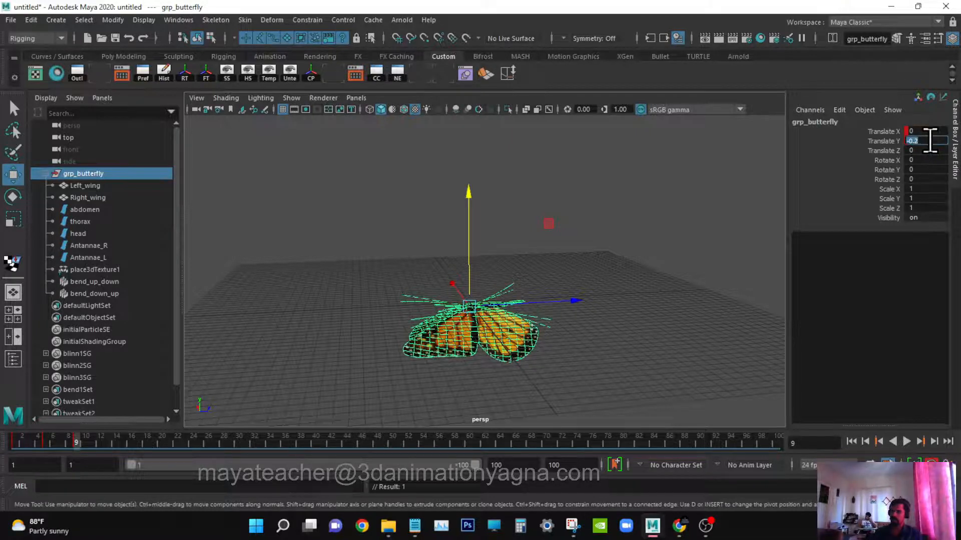
pyautogui.write('-0.5')
pyautogui.press('Return')
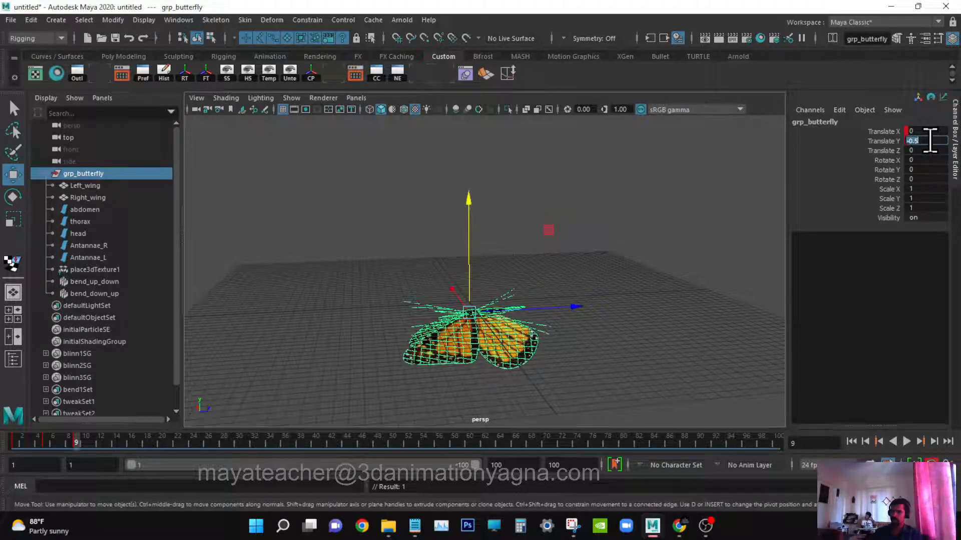
# At frame 1, set grp_butterfly's Translate Y to -0.5.
pyautogui.moveTo(56, 440); pyautogui.dragTo(14, 442)
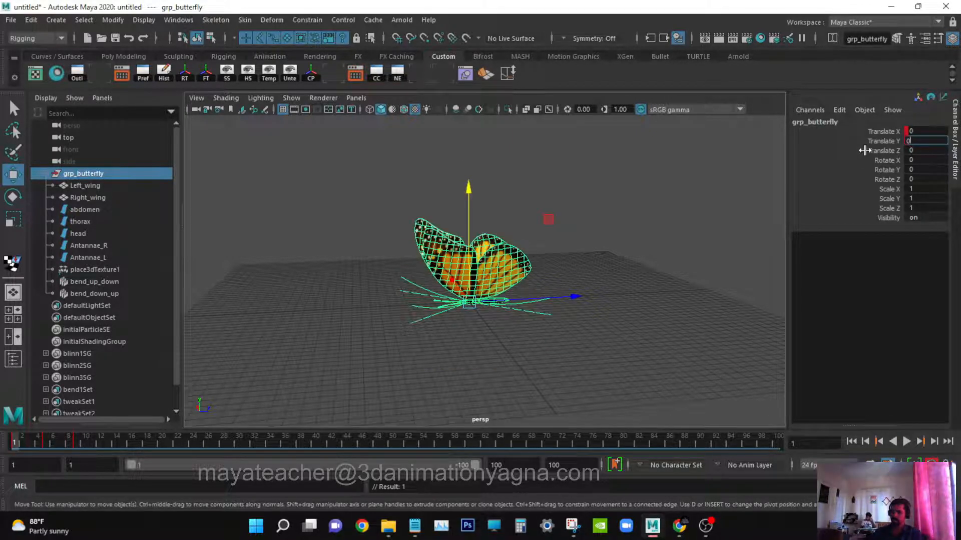
pyautogui.press('BackSpace')
pyautogui.write('-0.5')
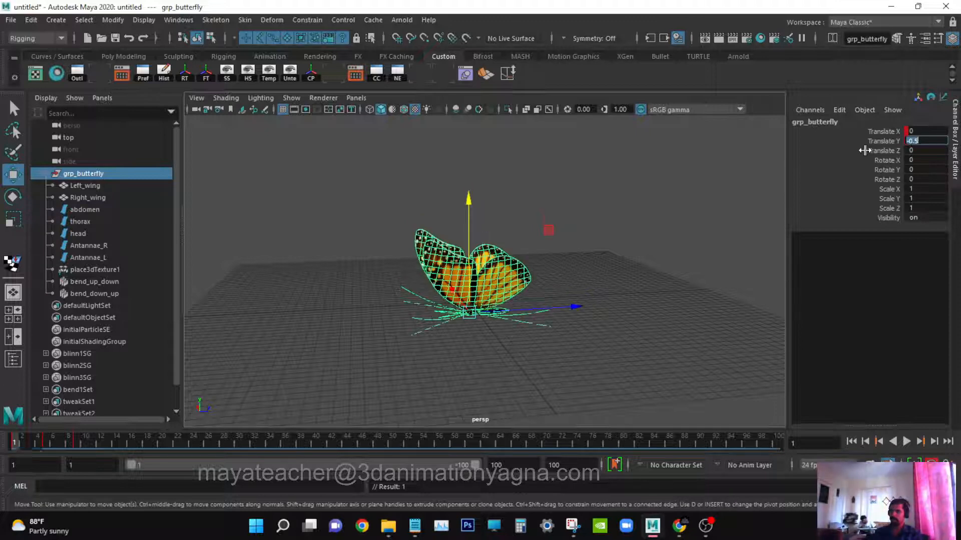
pyautogui.press('Return')
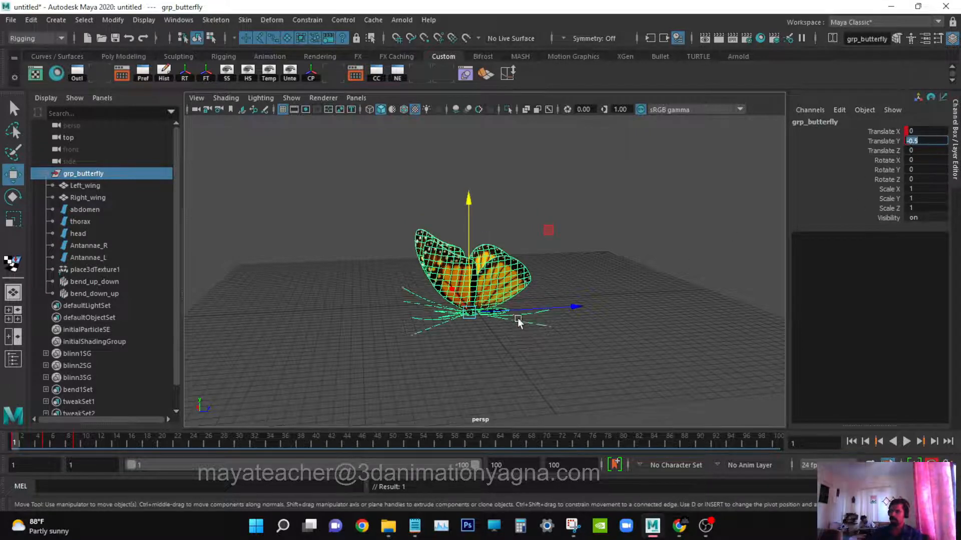
# Orbit the view and play the animation to review the butterfly's up-and-down movement.
pyautogui.keyDown('alt'); pyautogui.moveTo(516, 321); pyautogui.dragTo(508, 328); pyautogui.keyUp('alt')
pyautogui.keyDown('alt'); pyautogui.moveTo(527, 336); pyautogui.dragTo(563, 335, button='right'); pyautogui.keyUp('alt')
pyautogui.keyDown('alt'); pyautogui.moveTo(565, 339); pyautogui.dragTo(484, 354); pyautogui.keyUp('alt')
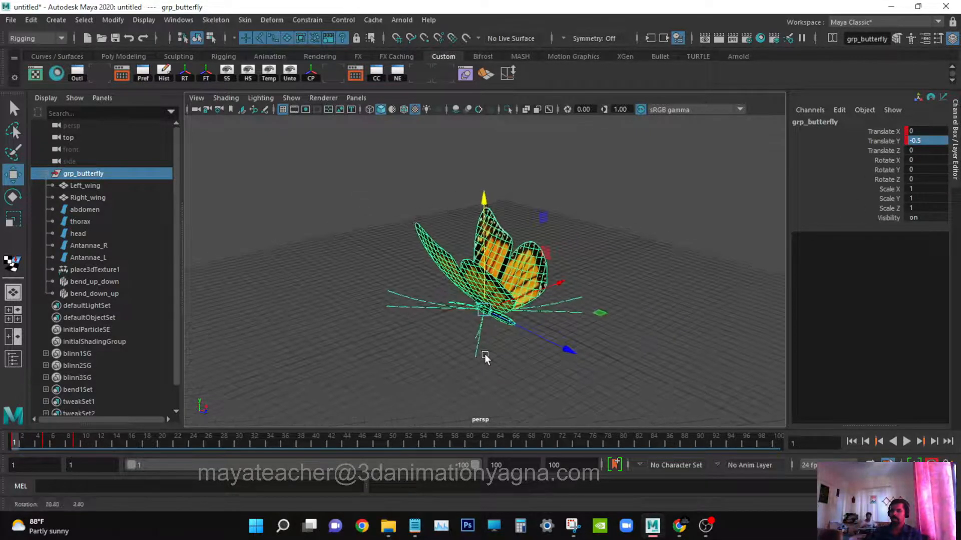
pyautogui.press('q')
pyautogui.click(907, 443)
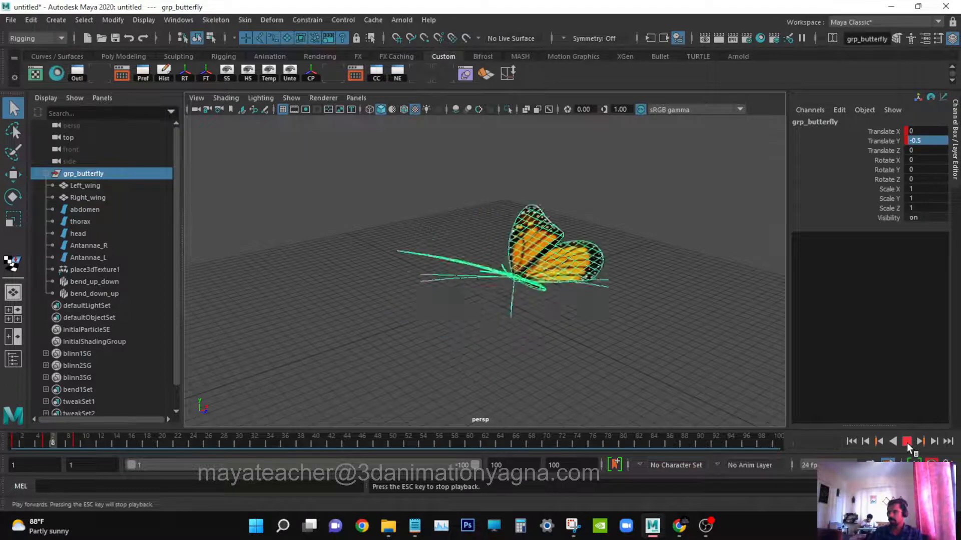
pyautogui.click(907, 444)
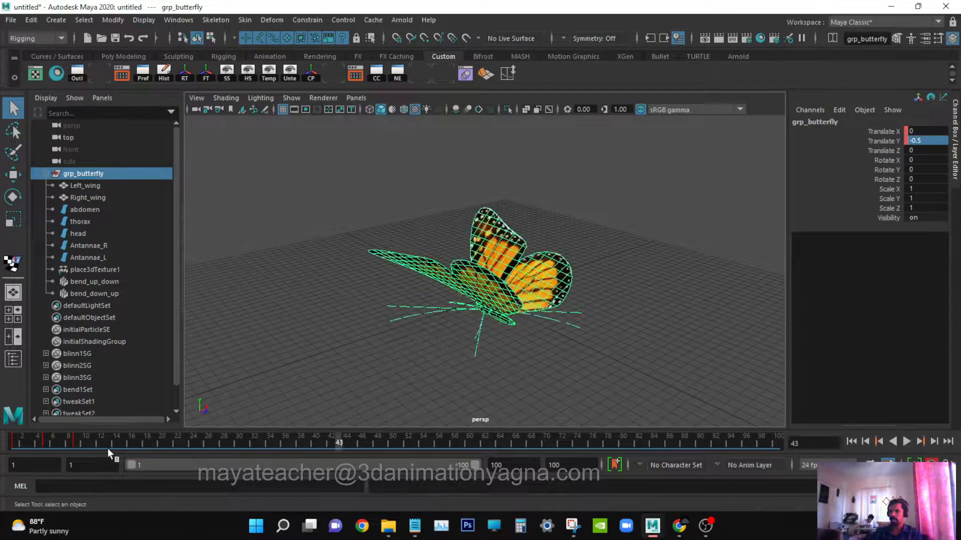
pyautogui.moveTo(78, 447); pyautogui.dragTo(14, 444)
pyautogui.keyDown('alt'); pyautogui.moveTo(425, 360); pyautogui.dragTo(505, 278); pyautogui.keyUp('alt')
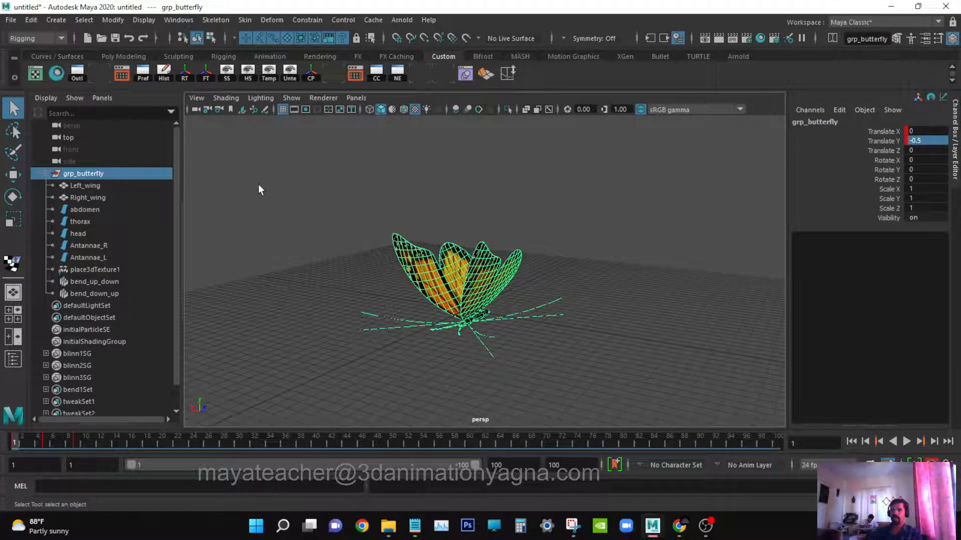
# In the Graph Editor, select grp_butterfly's translate keys and set their post-infinity to Cycle.
pyautogui.click(178, 20)
pyautogui.moveTo(207, 75)
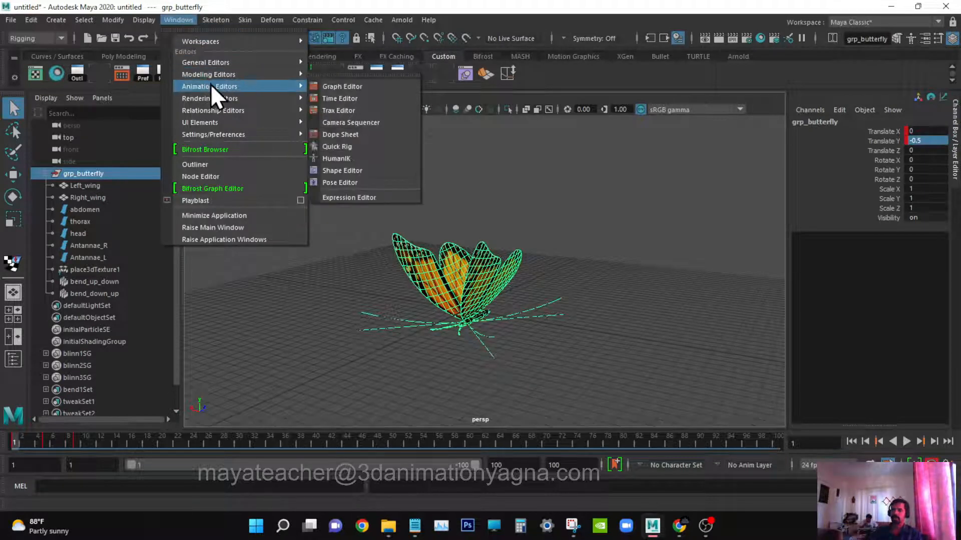
pyautogui.click(352, 88)
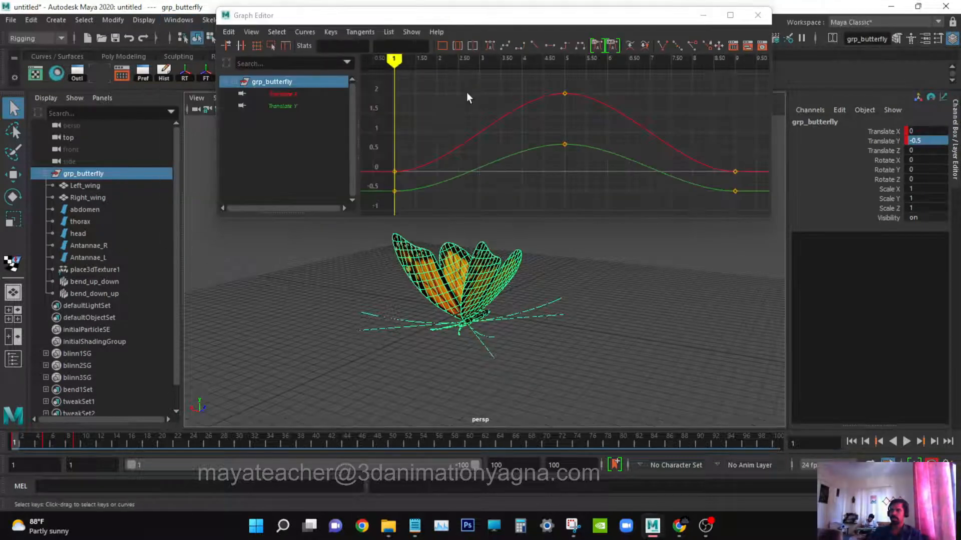
pyautogui.moveTo(468, 119); pyautogui.dragTo(500, 179)
pyautogui.scroll(-4, 503, 175)
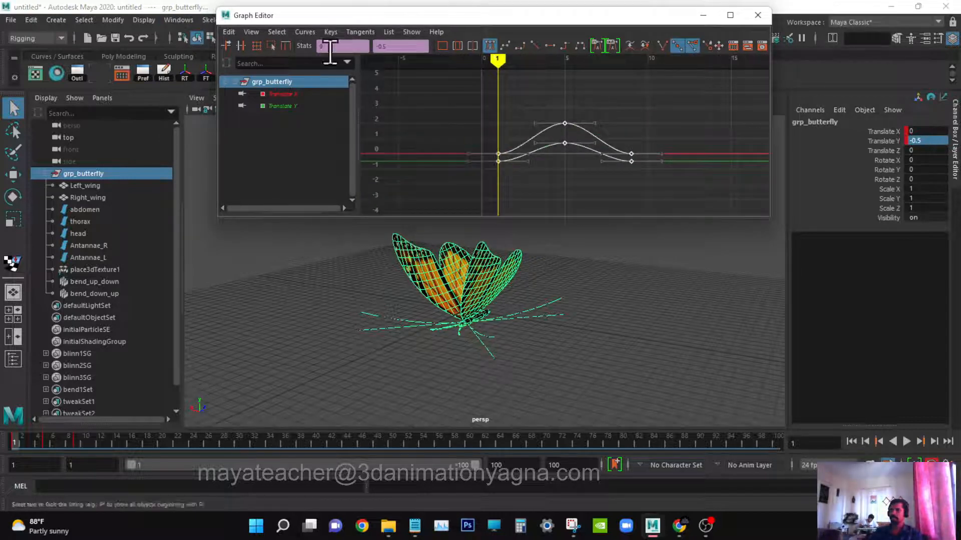
pyautogui.click(305, 32)
pyautogui.moveTo(329, 69)
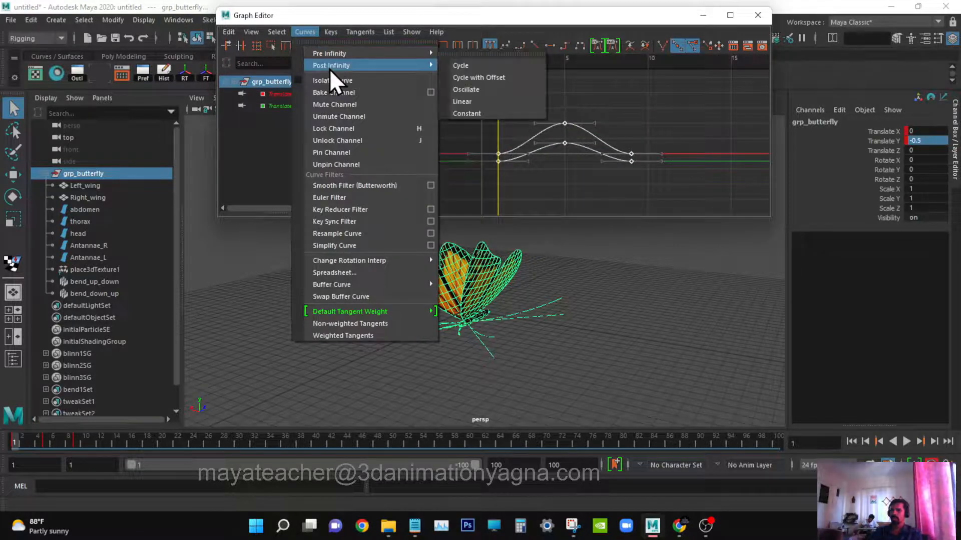
pyautogui.click(477, 65)
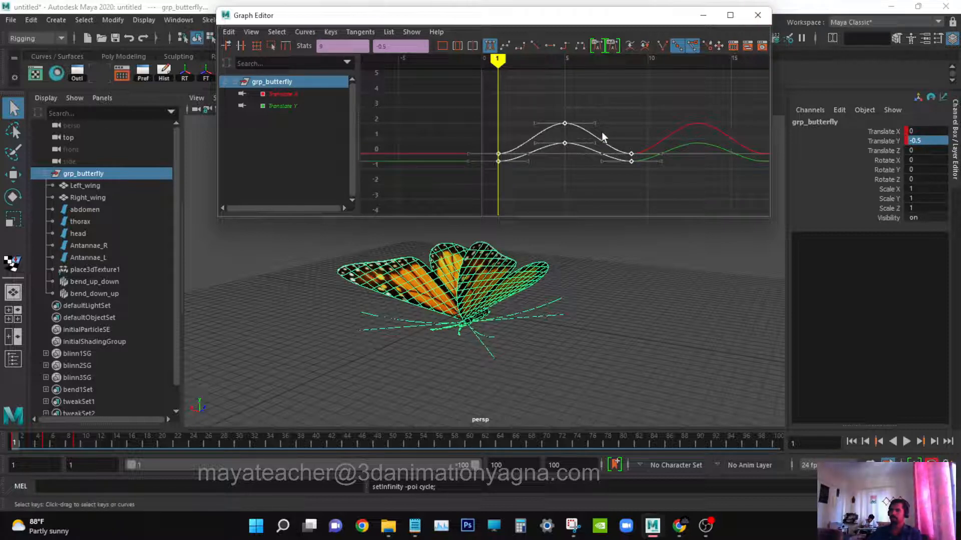
pyautogui.click(629, 119)
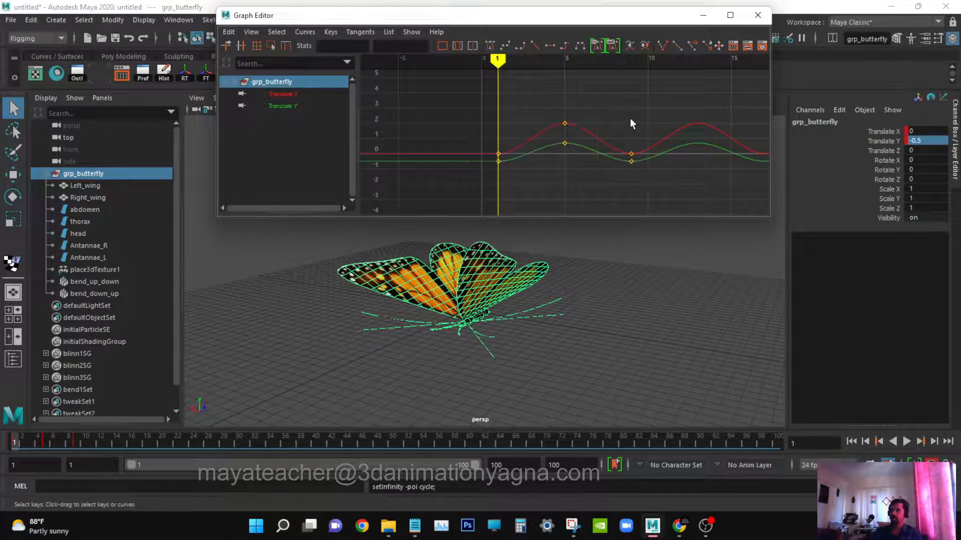
# Play the animation and orbit the view to review the butterfly's cycling movement.
pyautogui.click(906, 442)
pyautogui.scroll(-3, 577, 323)
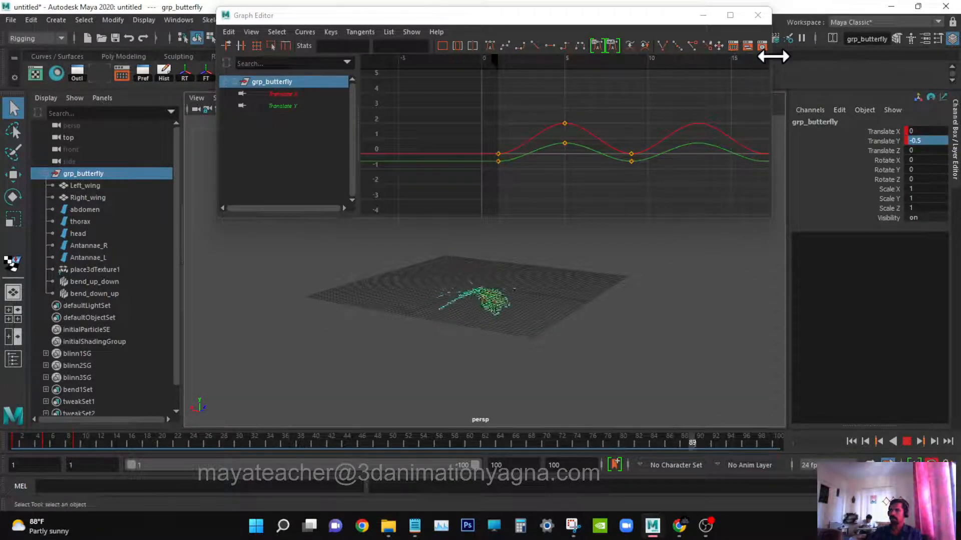
pyautogui.moveTo(773, 56); pyautogui.dragTo(862, 62)
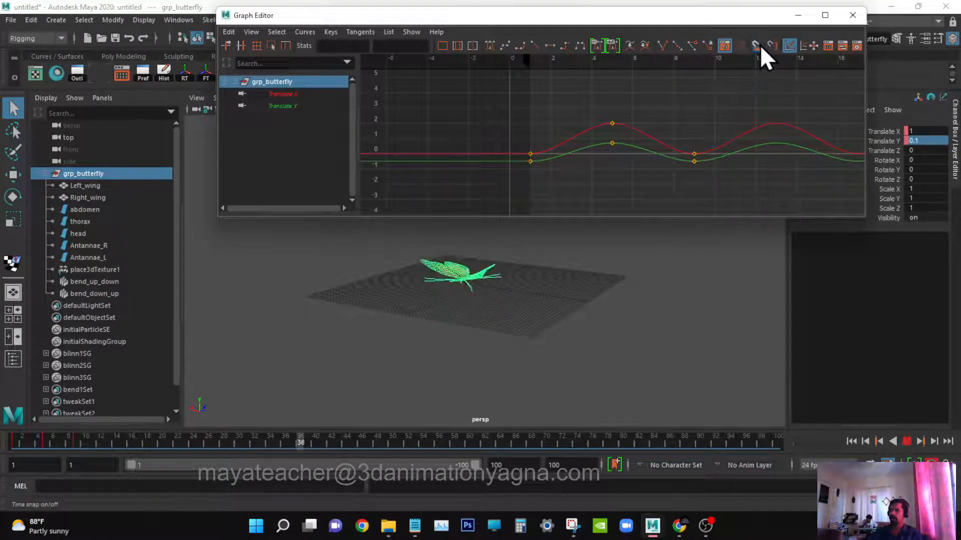
pyautogui.click(676, 335)
pyautogui.scroll(-3, 676, 335)
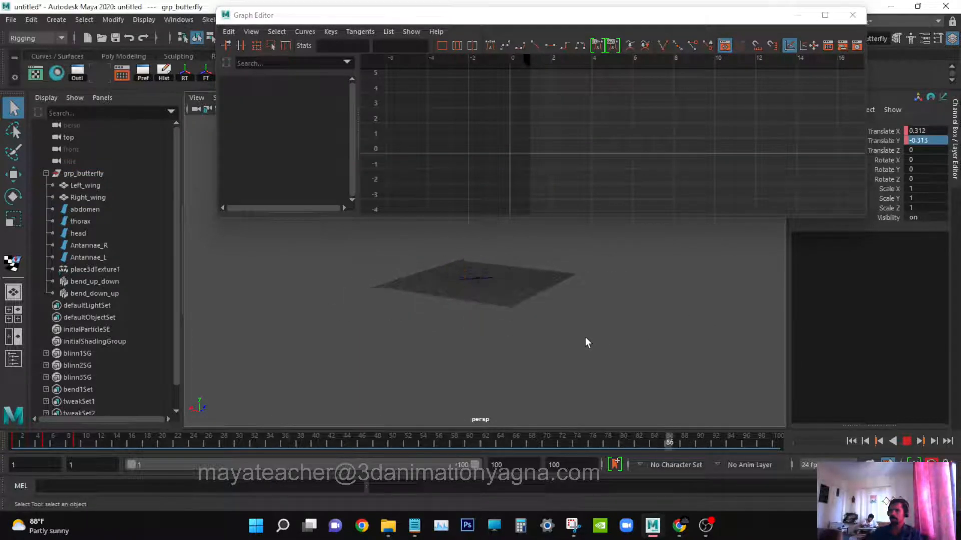
pyautogui.keyDown('alt'); pyautogui.moveTo(584, 337); pyautogui.dragTo(407, 328); pyautogui.keyUp('alt')
pyautogui.scroll(2, 450, 351)
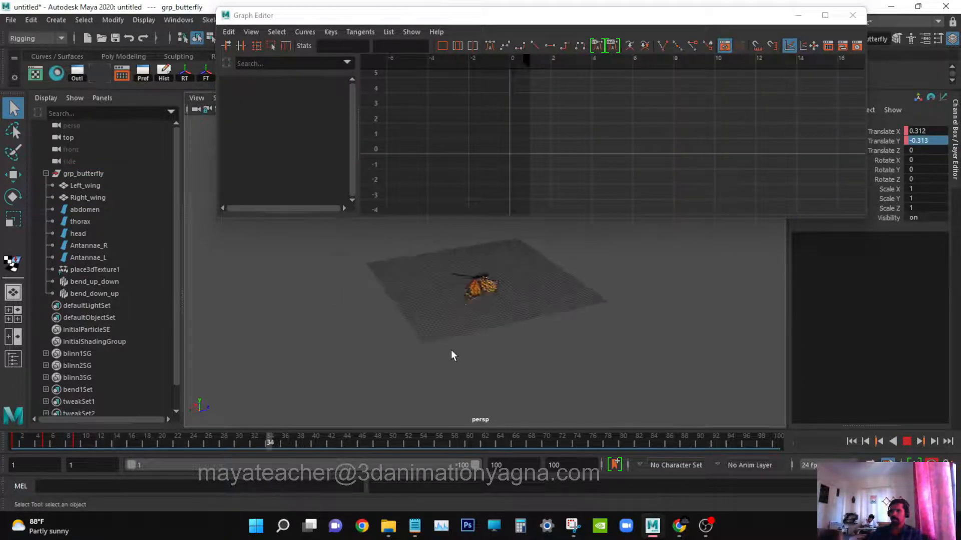
pyautogui.scroll(2, 453, 355)
# Hide the bend_up_down and bend_down_up deformer handles.
pyautogui.moveTo(112, 279); pyautogui.dragTo(115, 296)
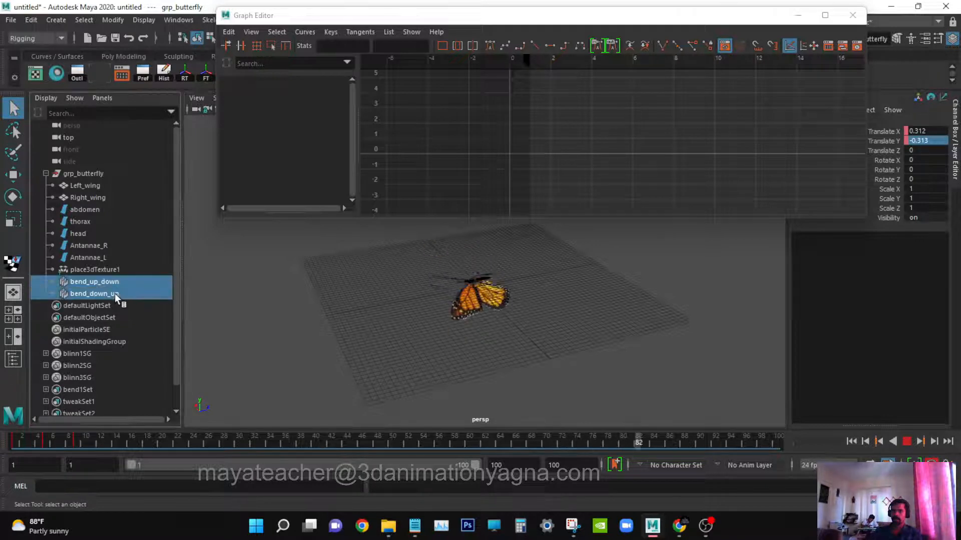
pyautogui.hotkey('ctrl', 'h')
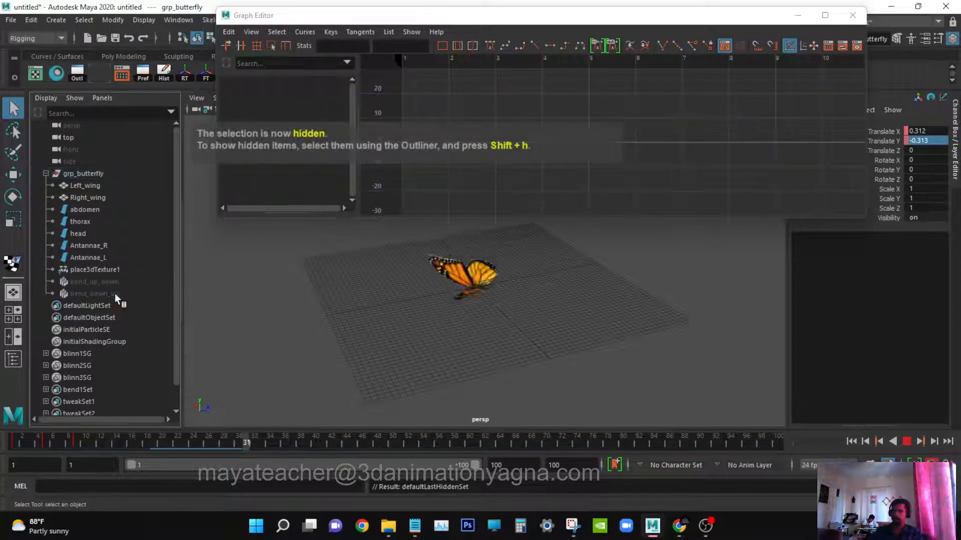
# Set the animation end time to 200.
pyautogui.keyDown('alt'); pyautogui.moveTo(469, 298); pyautogui.dragTo(326, 326); pyautogui.keyUp('alt')
pyautogui.keyDown('alt'); pyautogui.moveTo(482, 322); pyautogui.dragTo(492, 367, button='middle'); pyautogui.keyUp('alt')
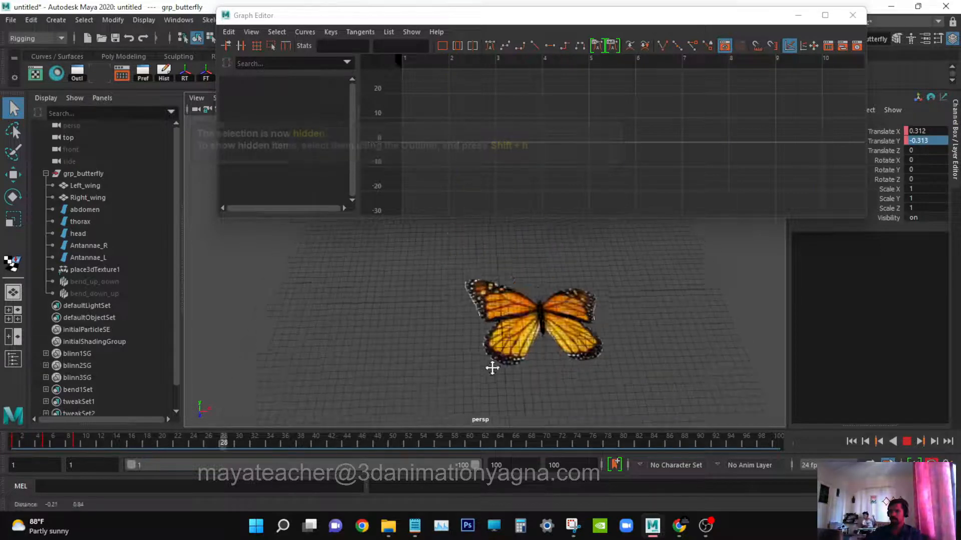
pyautogui.keyDown('alt'); pyautogui.moveTo(492, 367); pyautogui.dragTo(655, 300); pyautogui.keyUp('alt')
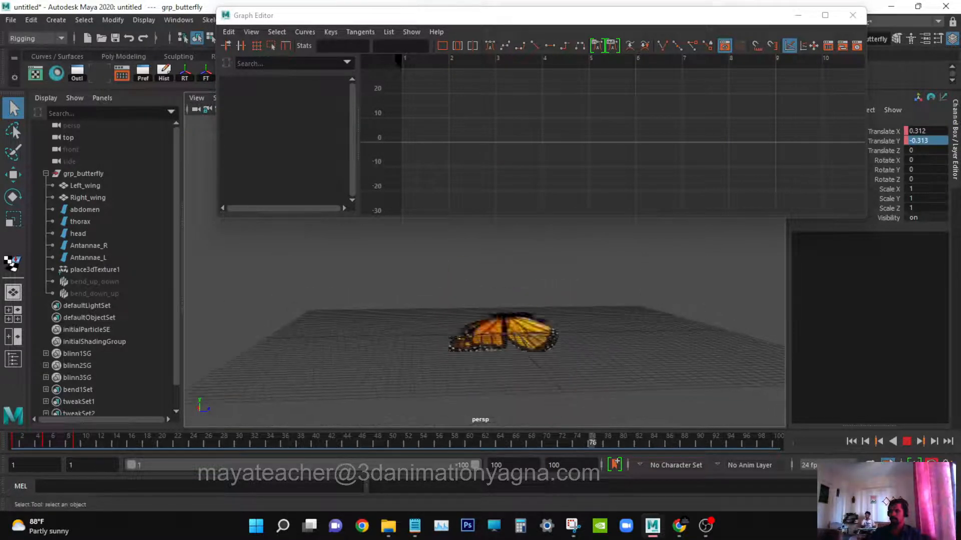
pyautogui.doubleClick(525, 463)
pyautogui.write('20')
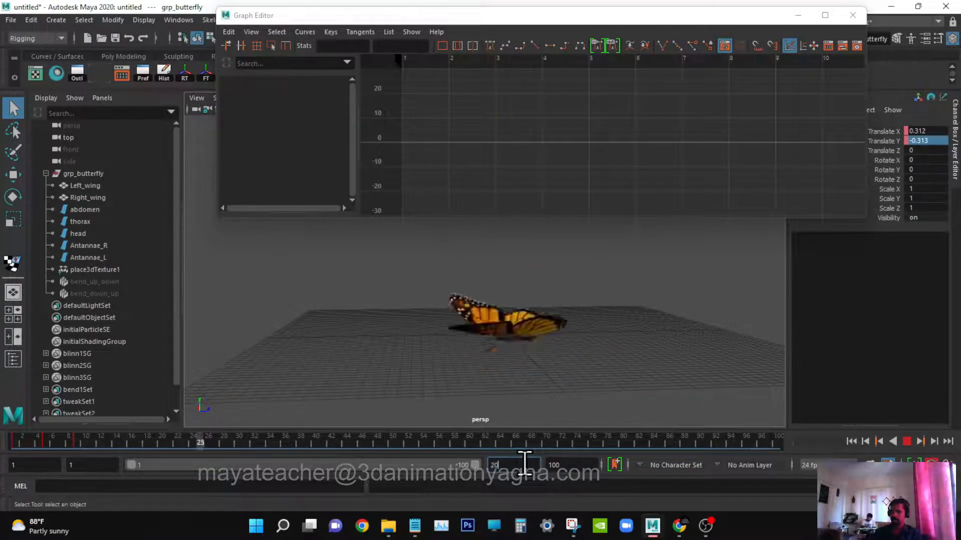
pyautogui.write('0')
pyautogui.press('Return')
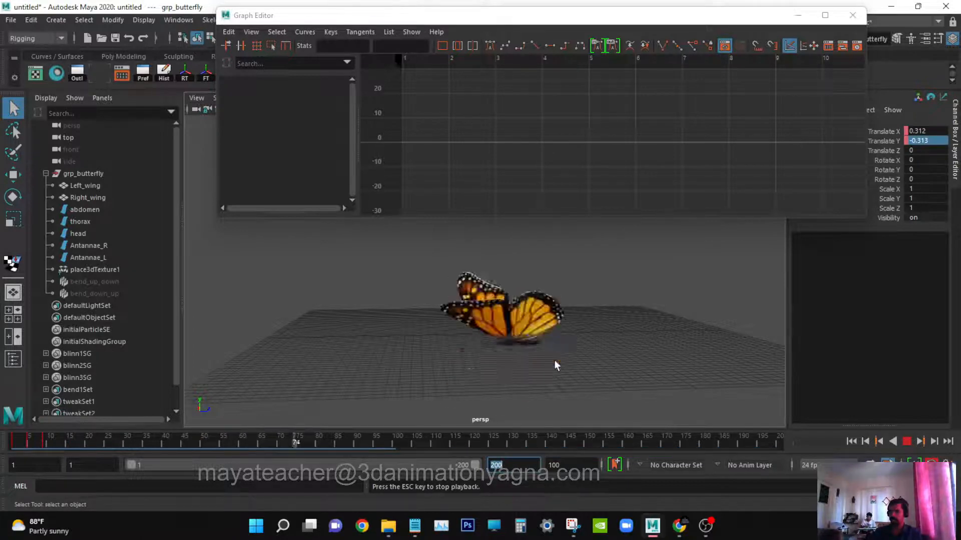
# Play the longer animation while orbiting the view to review the motion, then stop playback.
pyautogui.keyDown('alt'); pyautogui.moveTo(554, 360); pyautogui.dragTo(643, 355); pyautogui.keyUp('alt')
pyautogui.scroll(-4, 590, 371)
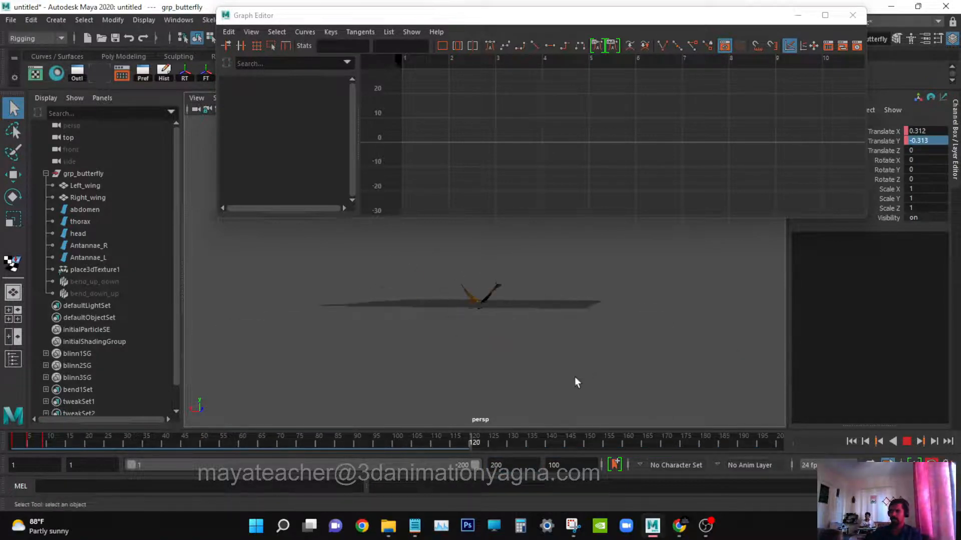
pyautogui.keyDown('alt'); pyautogui.moveTo(576, 382); pyautogui.dragTo(509, 378); pyautogui.keyUp('alt')
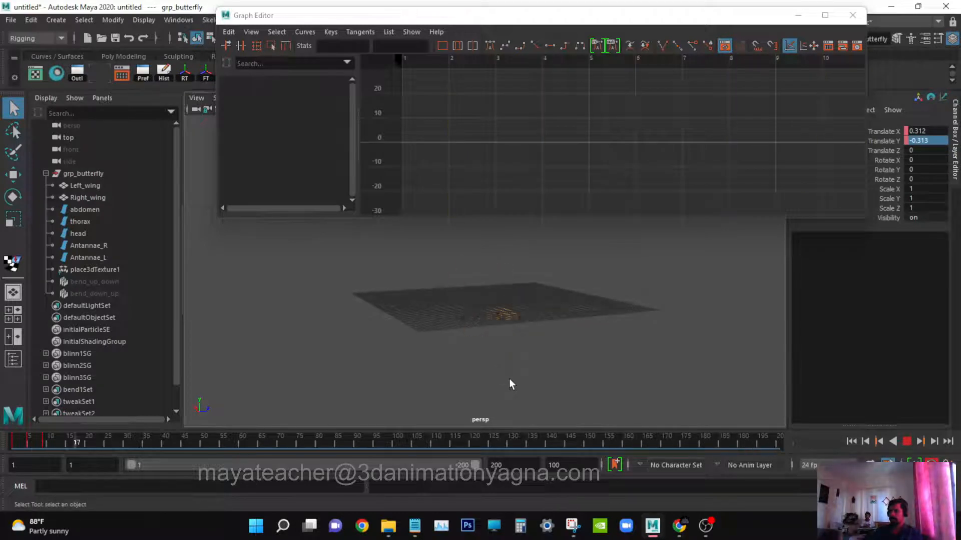
pyautogui.keyDown('alt'); pyautogui.moveTo(509, 379); pyautogui.dragTo(602, 374); pyautogui.keyUp('alt')
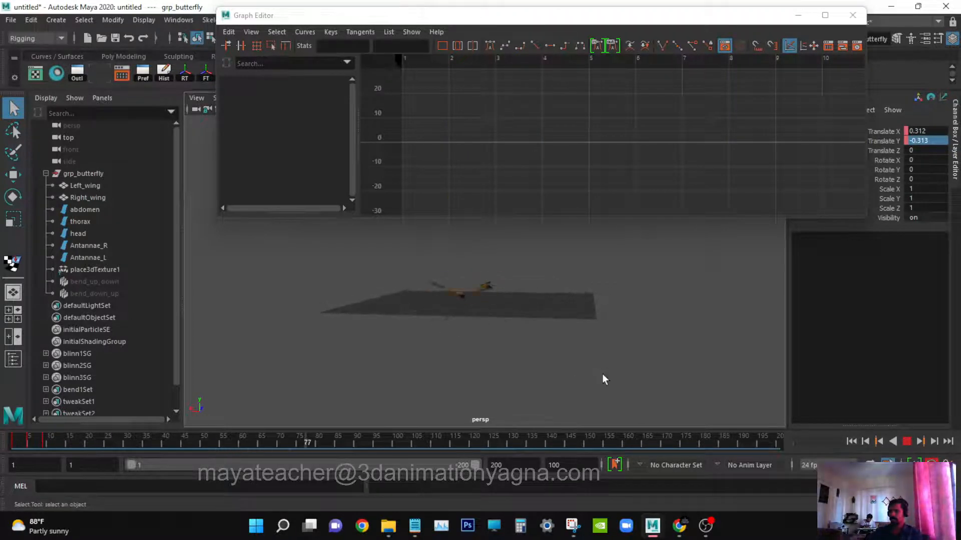
pyautogui.click(907, 440)
# Try to shift grp_butterfly's later translate keys in time in the Graph Editor, then undo the move.
pyautogui.click(113, 174)
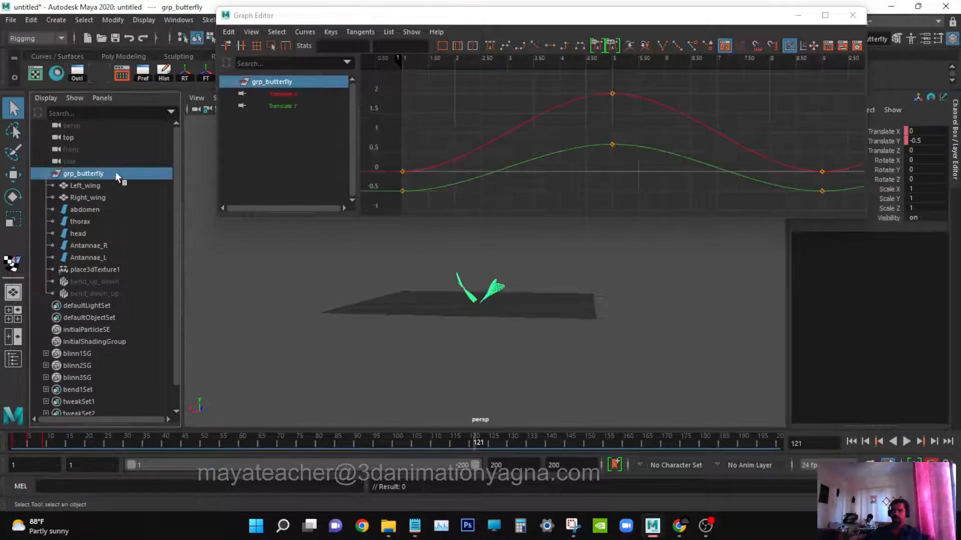
pyautogui.scroll(-3, 547, 154)
pyautogui.moveTo(548, 154)
pyautogui.keyDown('alt'); pyautogui.mouseDown(button='right')
pyautogui.moveTo(527, 157)
pyautogui.moveTo(546, 161)
pyautogui.mouseUp(button='right'); pyautogui.keyUp('alt')
pyautogui.keyDown('alt'); pyautogui.moveTo(547, 161); pyautogui.dragTo(529, 185, button='middle'); pyautogui.keyUp('alt')
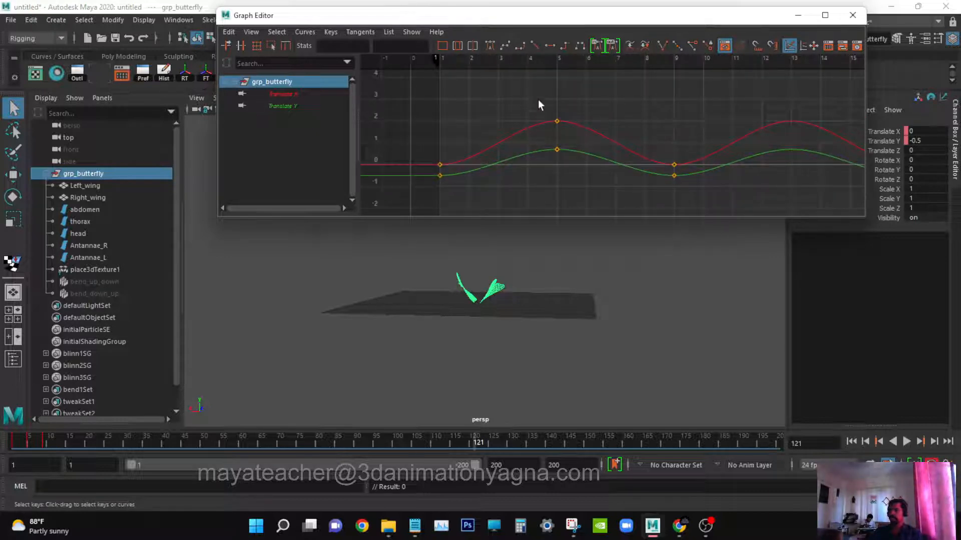
pyautogui.moveTo(618, 116); pyautogui.dragTo(699, 211)
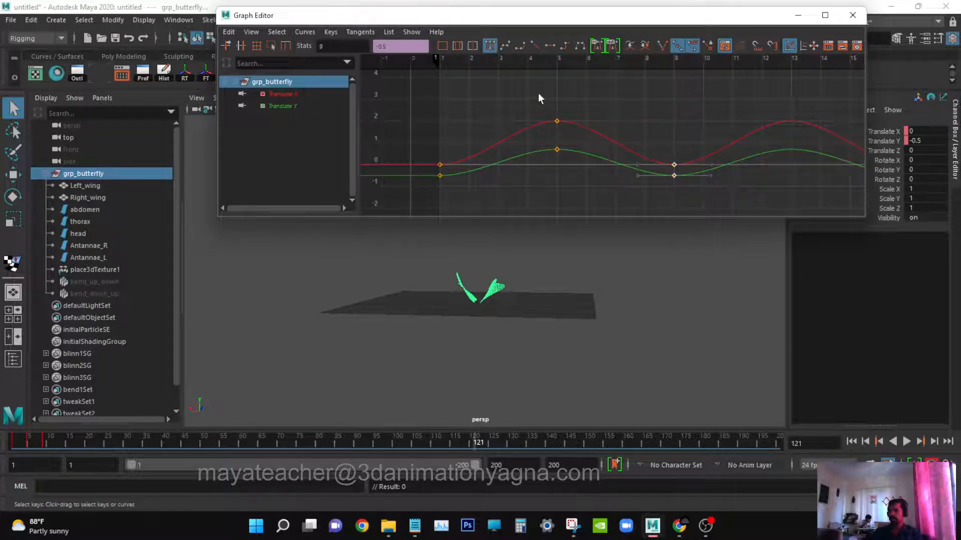
pyautogui.keyDown('shift'); pyautogui.moveTo(538, 94); pyautogui.dragTo(583, 168); pyautogui.keyUp('shift')
pyautogui.press('w')
pyautogui.keyDown('shift'); pyautogui.moveTo(634, 154); pyautogui.dragTo(650, 150, button='middle'); pyautogui.keyUp('shift')
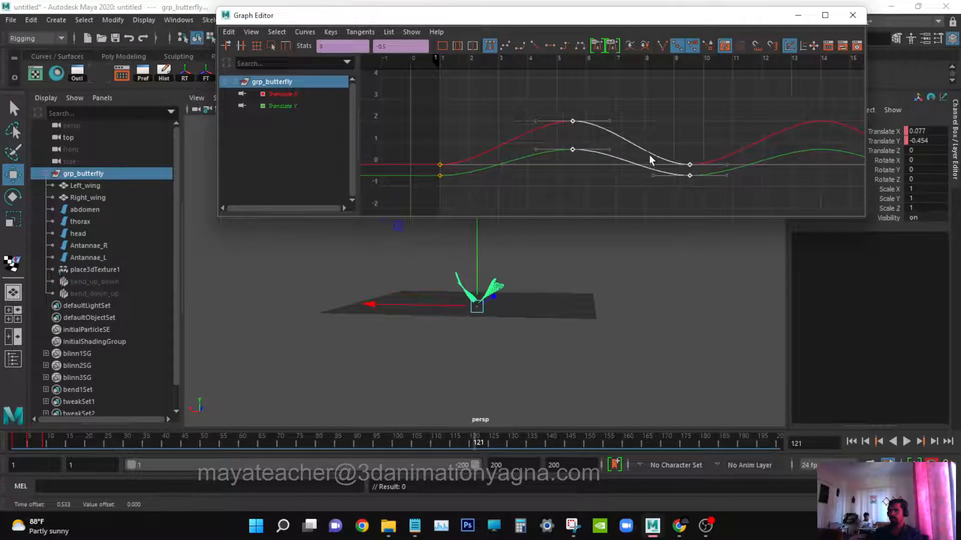
pyautogui.hotkey('ctrl', 'z')
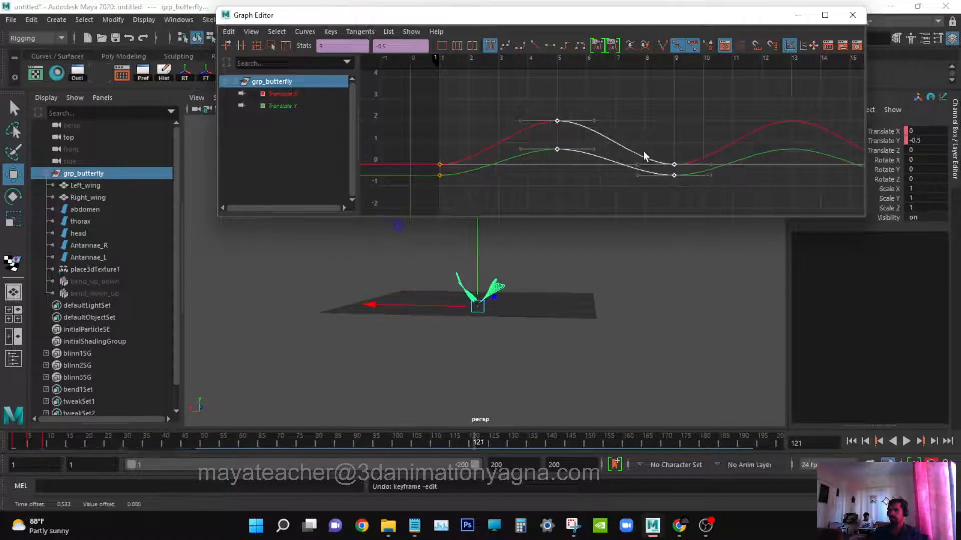
# Turn on time snapping and move grp_butterfly's translate keys to frames 6 and 11.
pyautogui.click(757, 46)
pyautogui.keyDown('shift'); pyautogui.moveTo(649, 131); pyautogui.dragTo(678, 131, button='middle'); pyautogui.keyUp('shift')
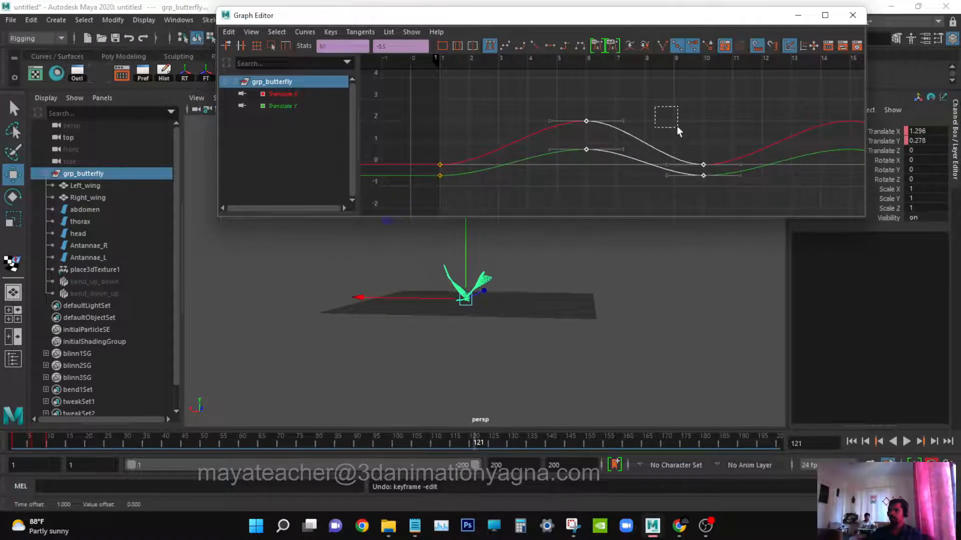
pyautogui.moveTo(691, 150); pyautogui.dragTo(740, 190)
pyautogui.keyDown('shift'); pyautogui.moveTo(741, 191); pyautogui.dragTo(761, 178, button='middle'); pyautogui.keyUp('shift')
pyautogui.press('q')
pyautogui.click(701, 88)
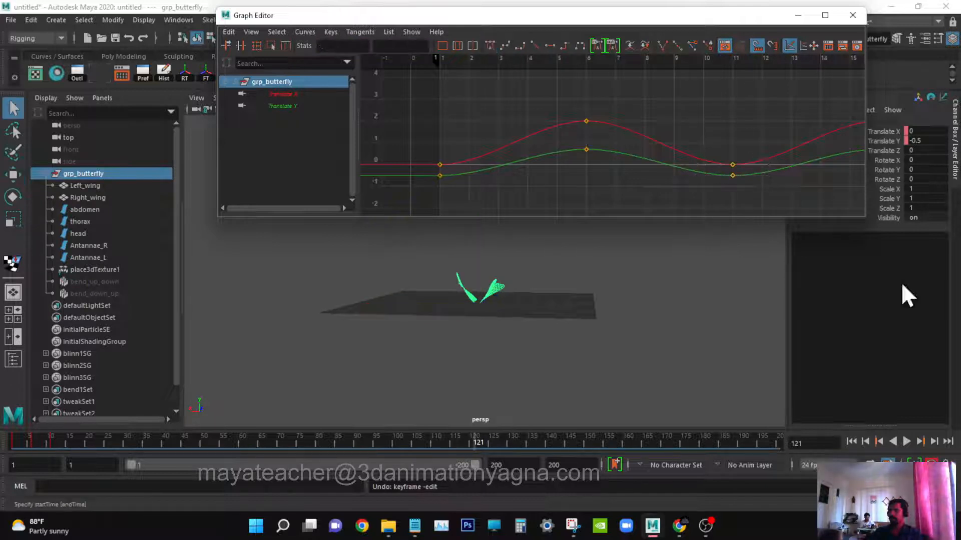
# Play the animation from the start and orbit the view to review the slower body movement.
pyautogui.click(851, 441)
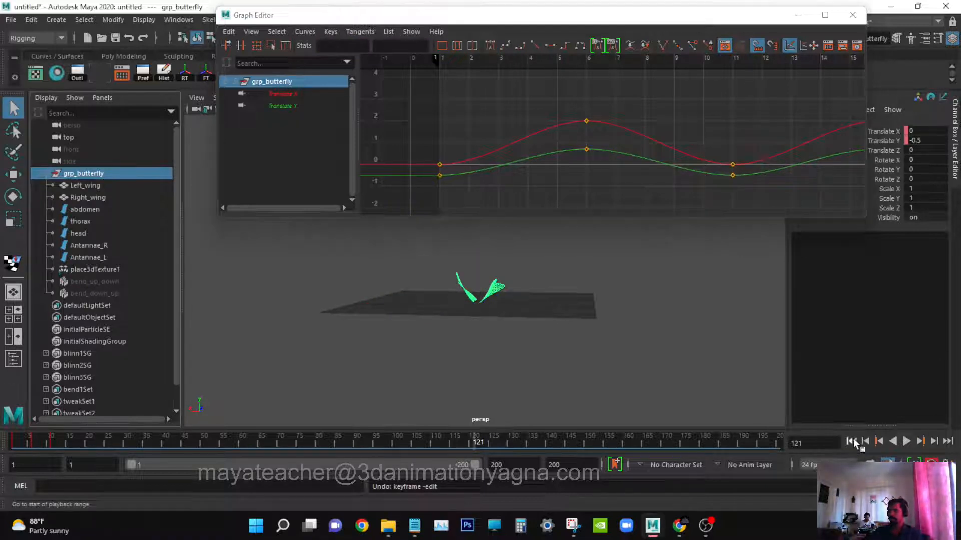
pyautogui.click(906, 441)
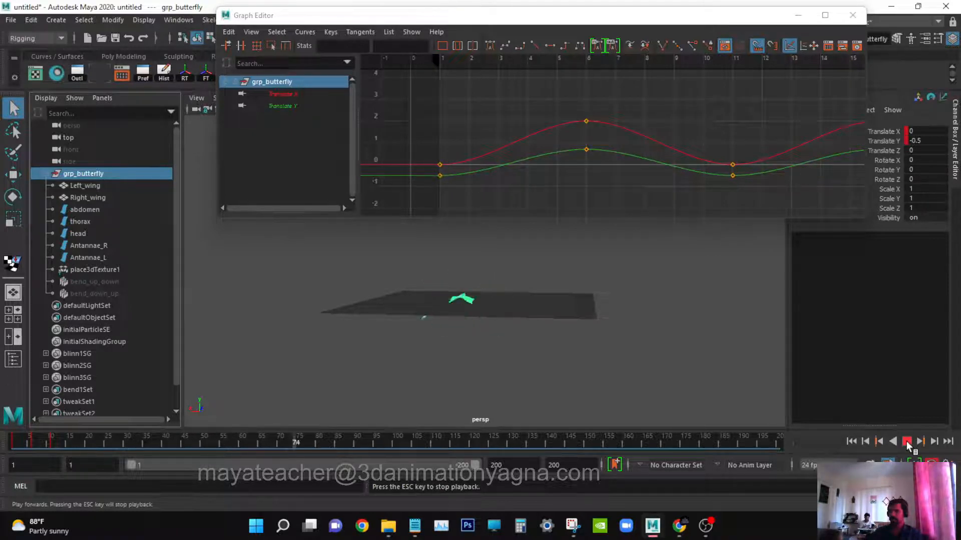
pyautogui.click(656, 315)
pyautogui.keyDown('alt'); pyautogui.moveTo(656, 315); pyautogui.dragTo(621, 368); pyautogui.keyUp('alt')
pyautogui.press('Escape')
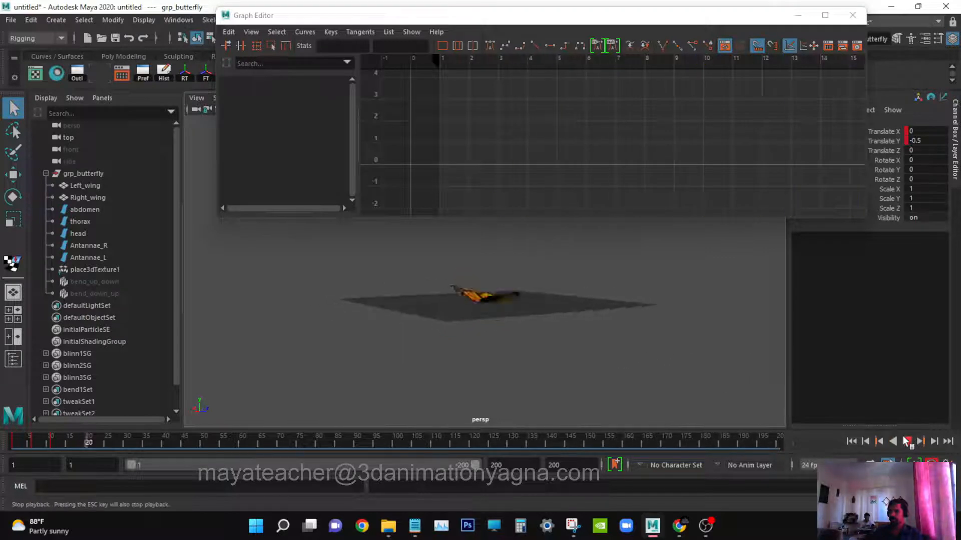
# In the Graph Editor, move both wings' Rotate Z keys to frames 5 and 9 to slow the flaps.
pyautogui.click(400, 360)
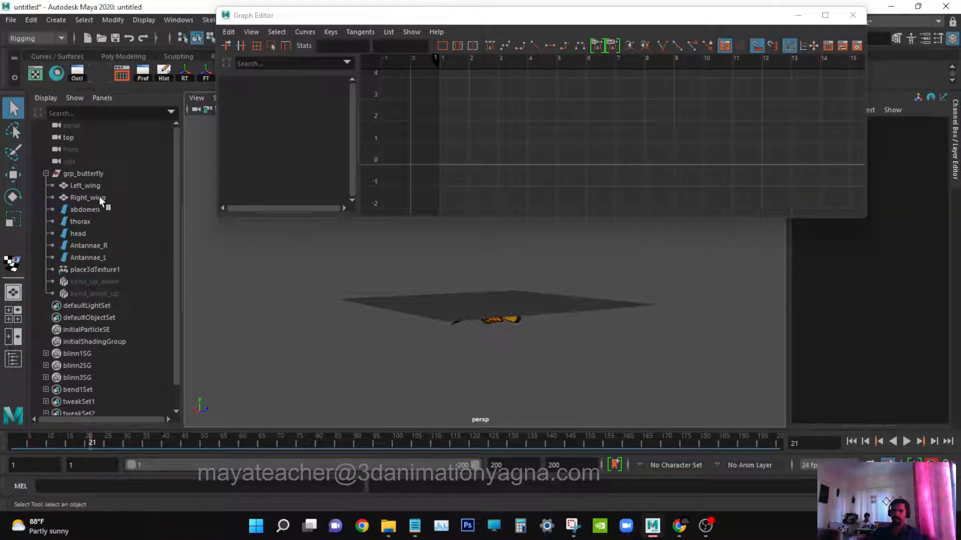
pyautogui.moveTo(99, 196); pyautogui.dragTo(100, 184)
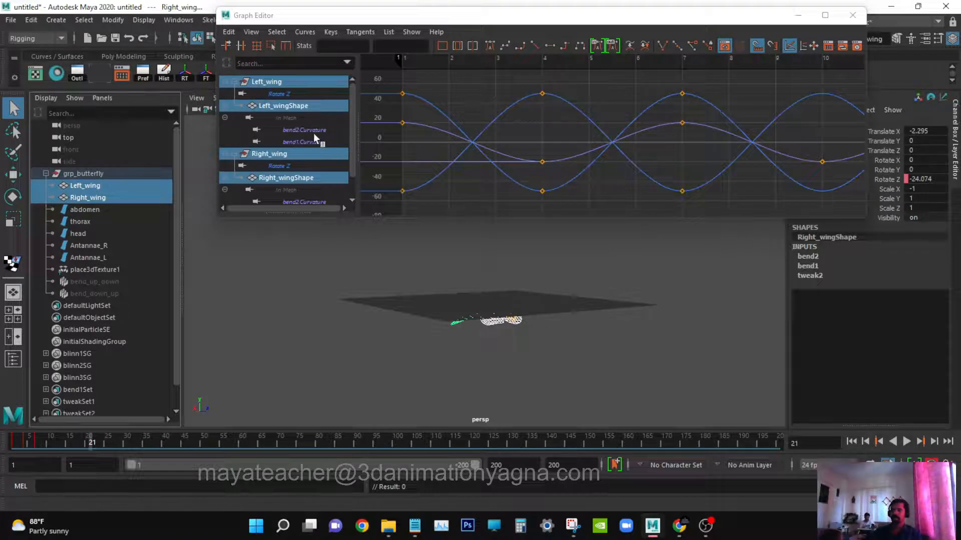
pyautogui.click(327, 131)
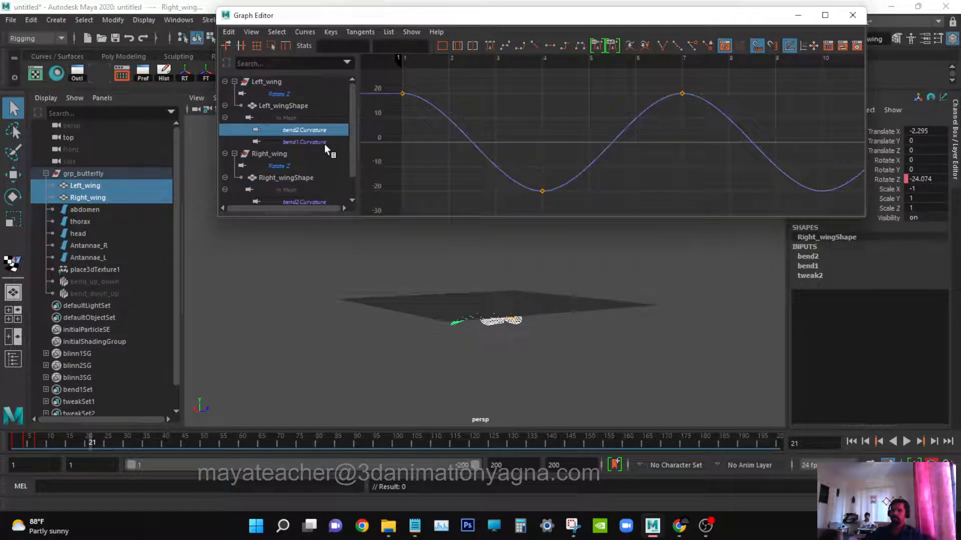
pyautogui.click(295, 106)
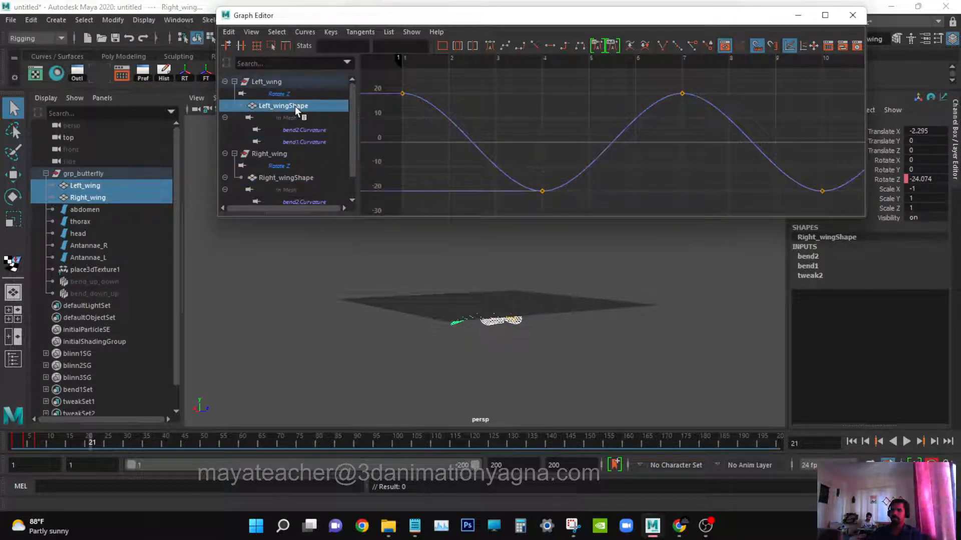
pyautogui.click(302, 82)
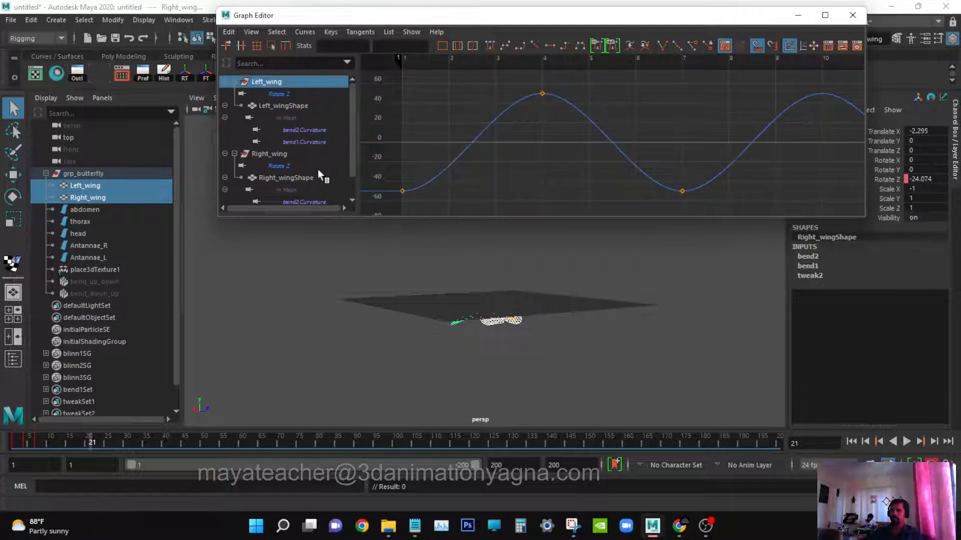
pyautogui.keyDown('ctrl'); pyautogui.click(300, 154); pyautogui.keyUp('ctrl')
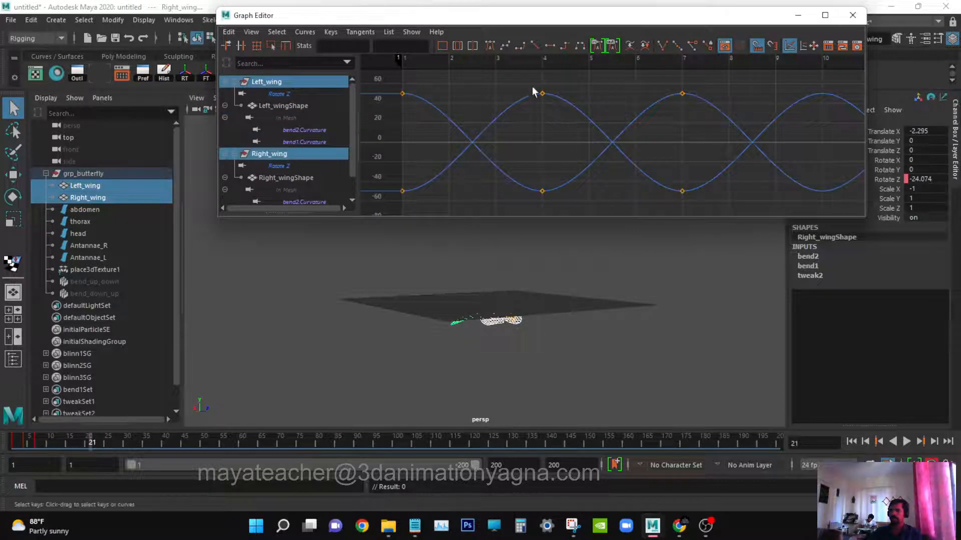
pyautogui.moveTo(818, 236); pyautogui.dragTo(817, 236)
pyautogui.press('w')
pyautogui.keyDown('shift'); pyautogui.moveTo(585, 161); pyautogui.dragTo(630, 162, button='middle'); pyautogui.keyUp('shift')
pyautogui.moveTo(699, 80); pyautogui.dragTo(800, 204)
pyautogui.keyDown('shift'); pyautogui.moveTo(724, 151); pyautogui.dragTo(768, 144, button='middle'); pyautogui.keyUp('shift')
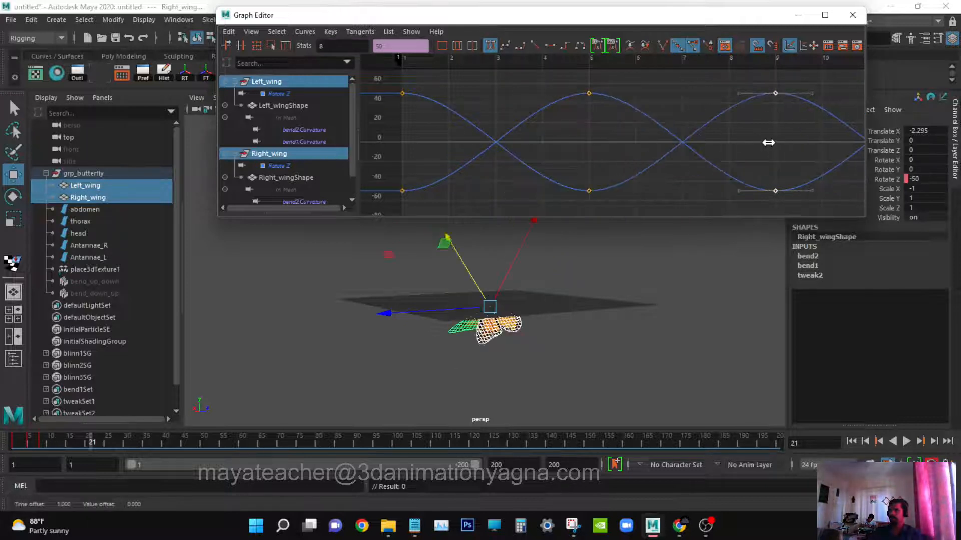
pyautogui.press('q')
pyautogui.click(686, 91)
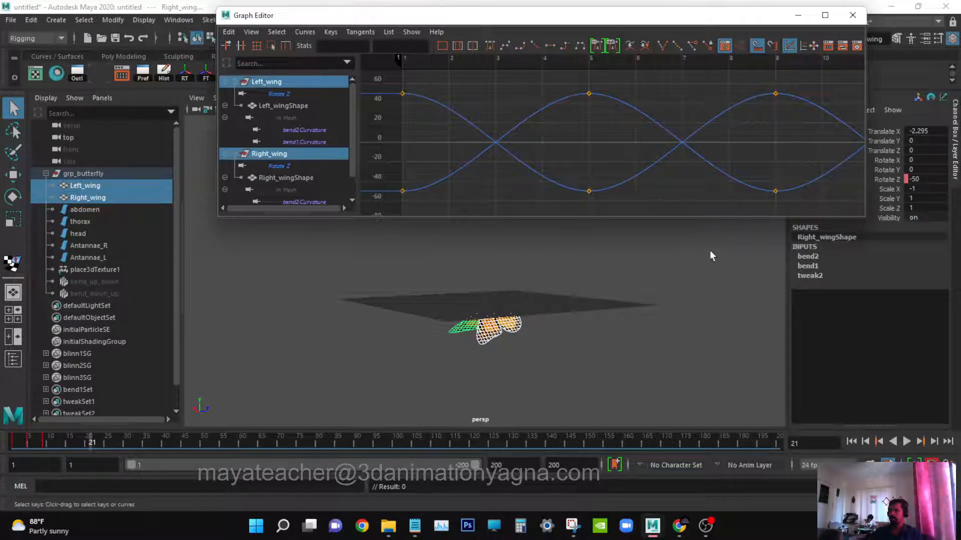
# Play the animation from the start to review the retimed wing flaps.
pyautogui.click(686, 311)
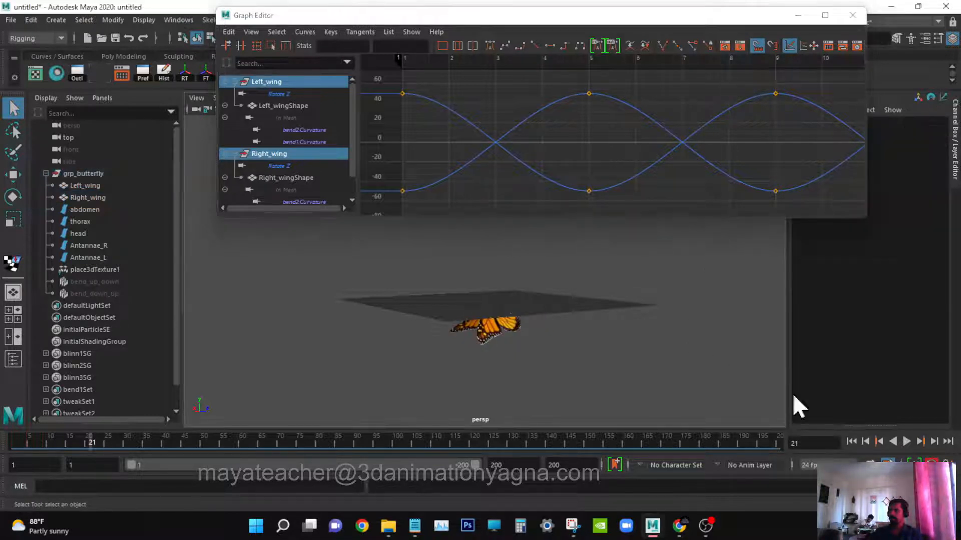
pyautogui.click(851, 442)
pyautogui.click(906, 442)
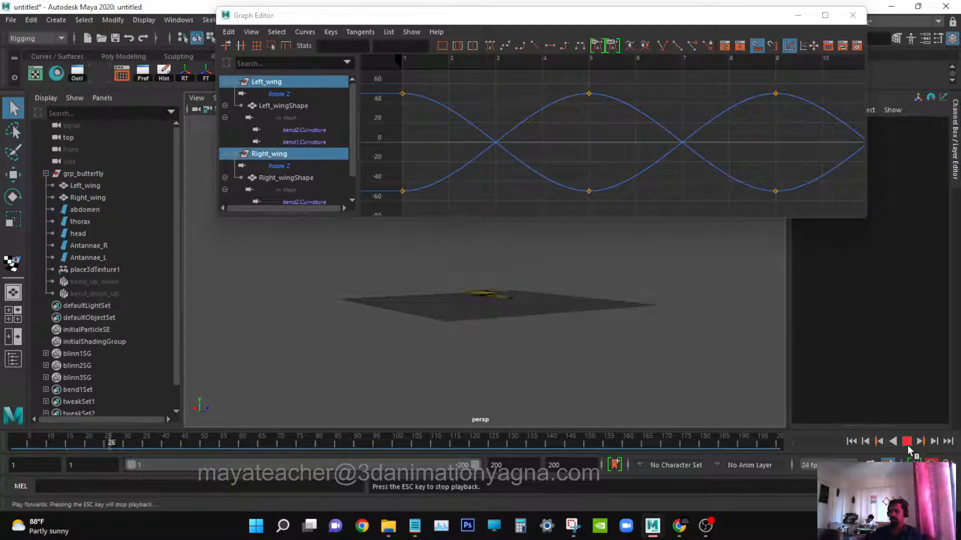
pyautogui.keyDown('alt'); pyautogui.moveTo(399, 320); pyautogui.dragTo(439, 317); pyautogui.keyUp('alt')
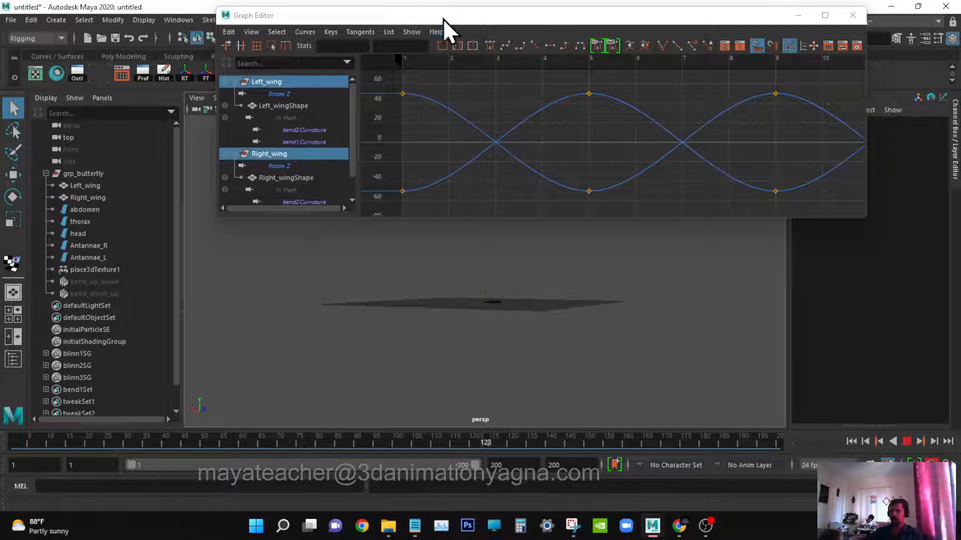
# Hide the grid in the perspective viewport.
pyautogui.moveTo(443, 19); pyautogui.dragTo(578, 88)
pyautogui.click(292, 97)
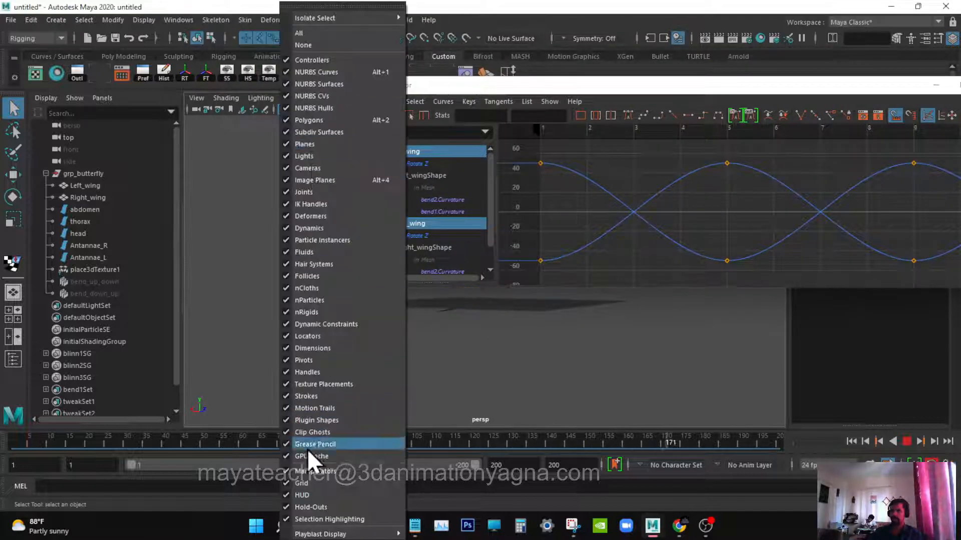
pyautogui.click(310, 482)
pyautogui.moveTo(524, 91); pyautogui.dragTo(304, 34)
pyautogui.keyDown('alt'); pyautogui.moveTo(487, 323); pyautogui.dragTo(556, 317); pyautogui.keyUp('alt')
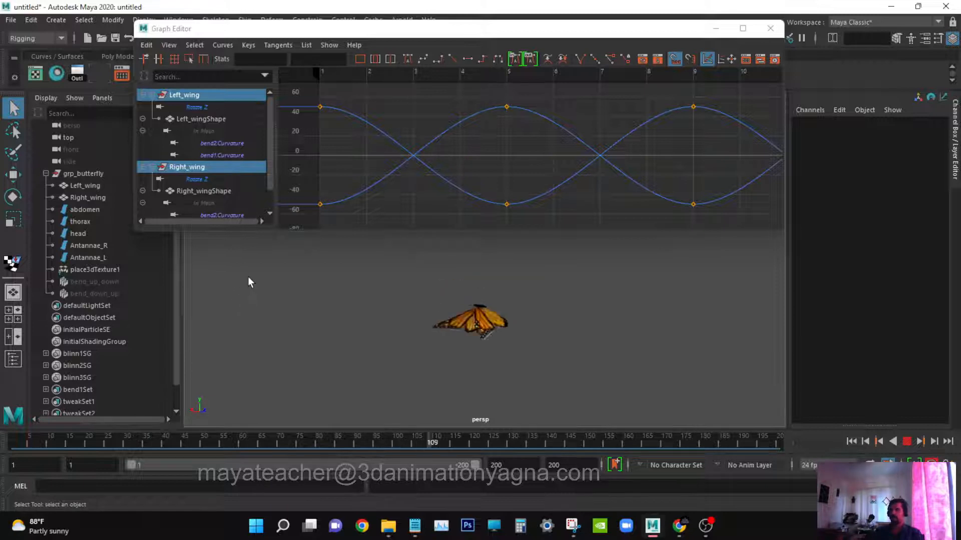
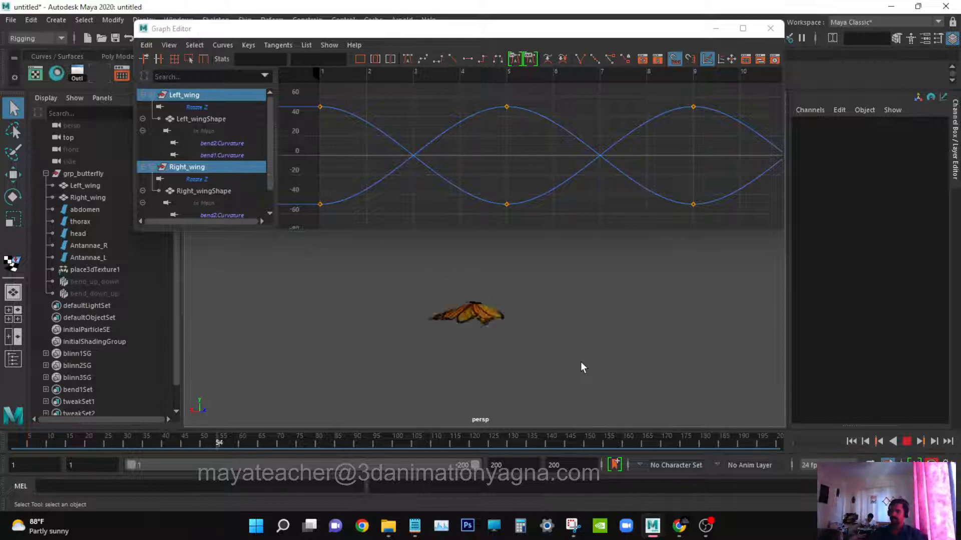
# Stop playback and close the Graph Editor.
pyautogui.click(906, 441)
pyautogui.click(771, 28)
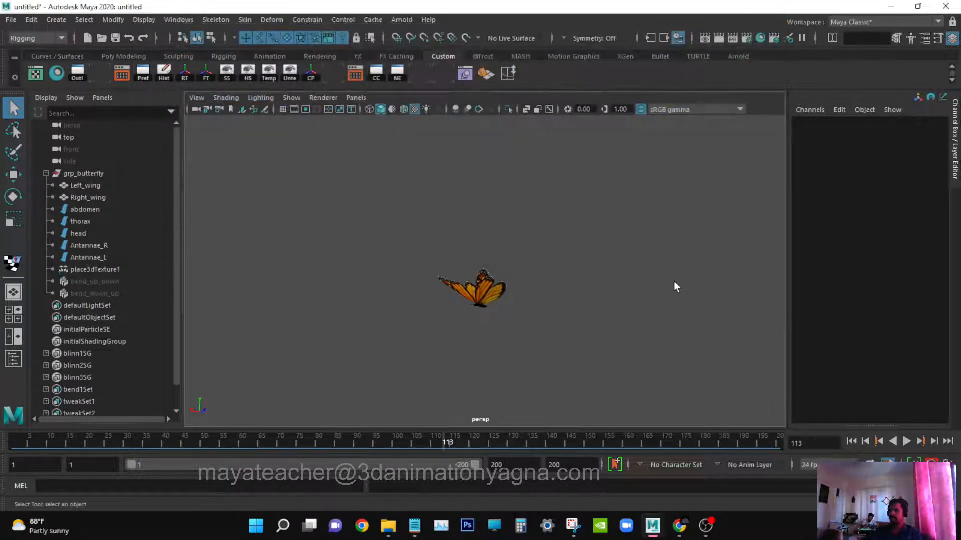
pyautogui.keyDown('alt'); pyautogui.moveTo(673, 282); pyautogui.dragTo(630, 314); pyautogui.keyUp('alt')
pyautogui.scroll(-2, 619, 287)
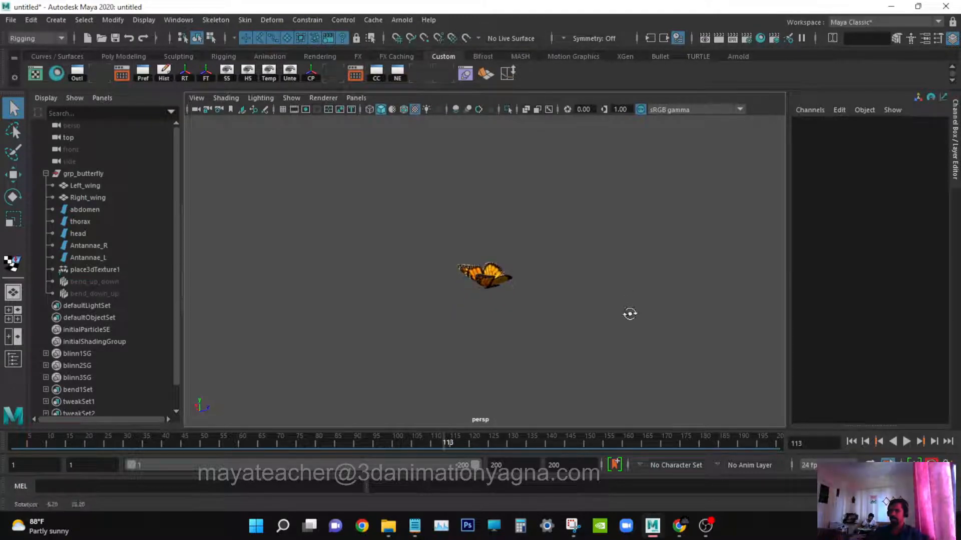
# Show the grid again in the perspective viewport.
pyautogui.press('space')
pyautogui.click(292, 98)
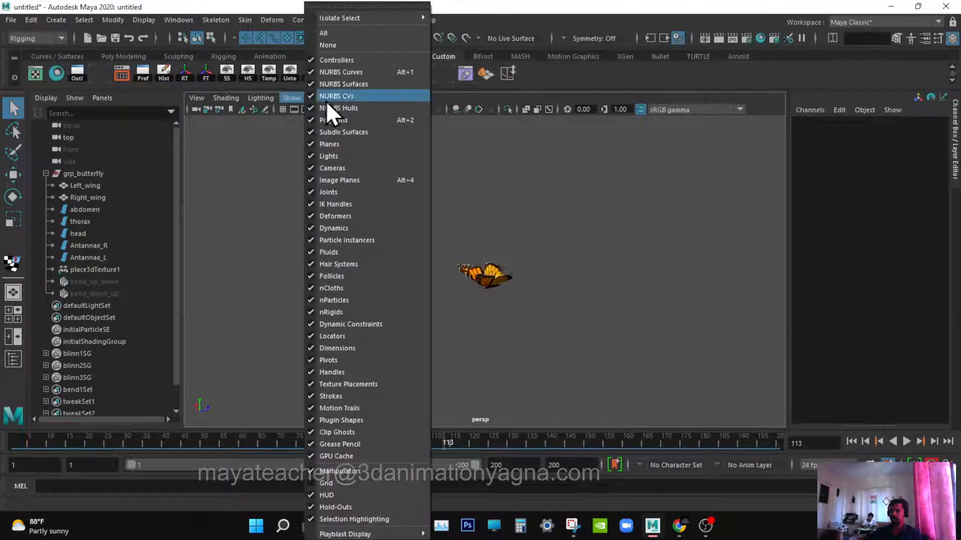
pyautogui.click(332, 482)
pyautogui.scroll(-2, 622, 307)
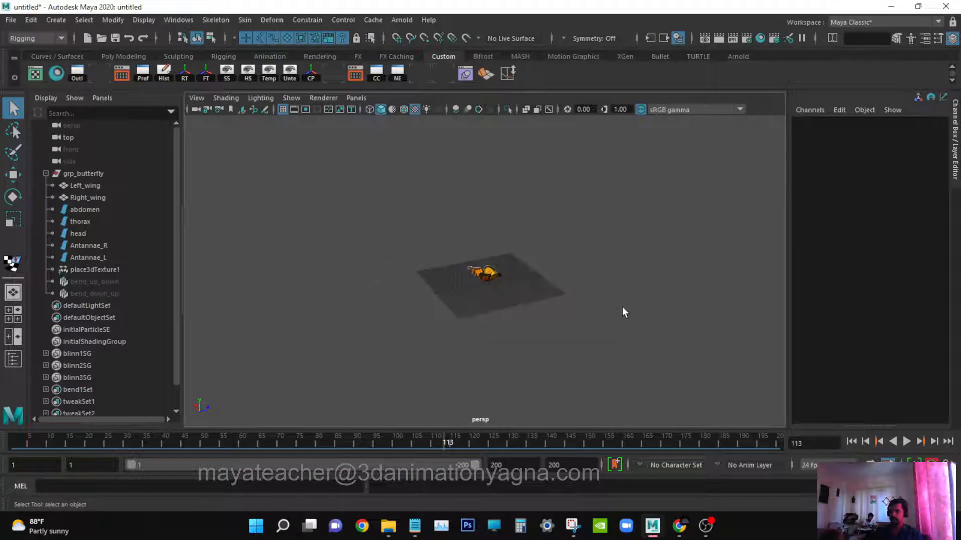
# Activate the CV Curve Tool in the top view, switch to wireframe display and go to frame 1.
pyautogui.press('space')
pyautogui.moveTo(554, 316); pyautogui.dragTo(517, 318)
pyautogui.scroll(-6, 543, 284)
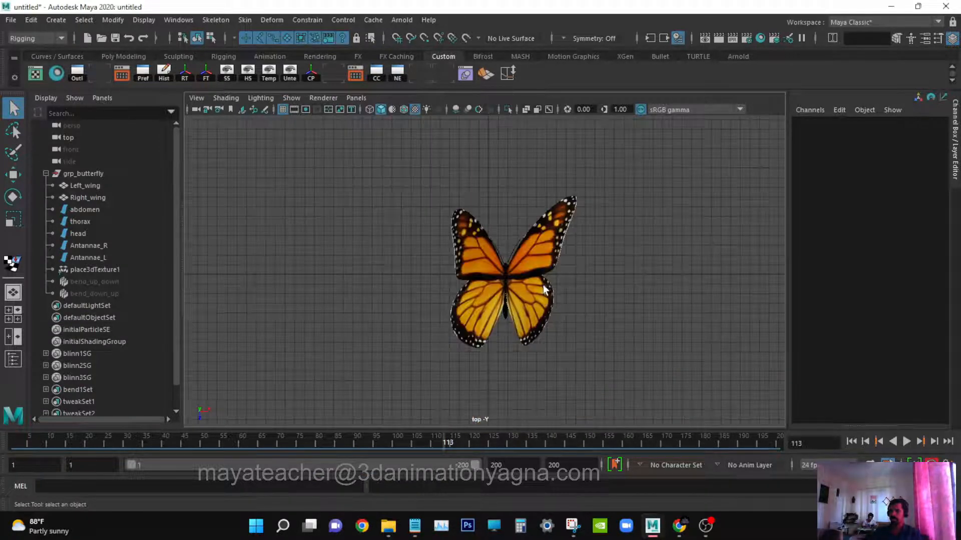
pyautogui.scroll(-1, 548, 332)
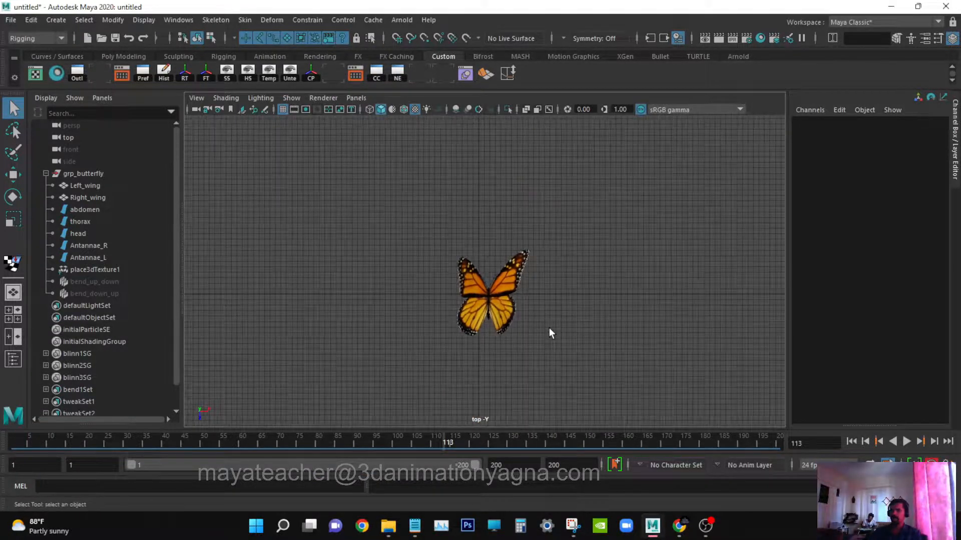
pyautogui.click(52, 19)
pyautogui.moveTo(137, 111)
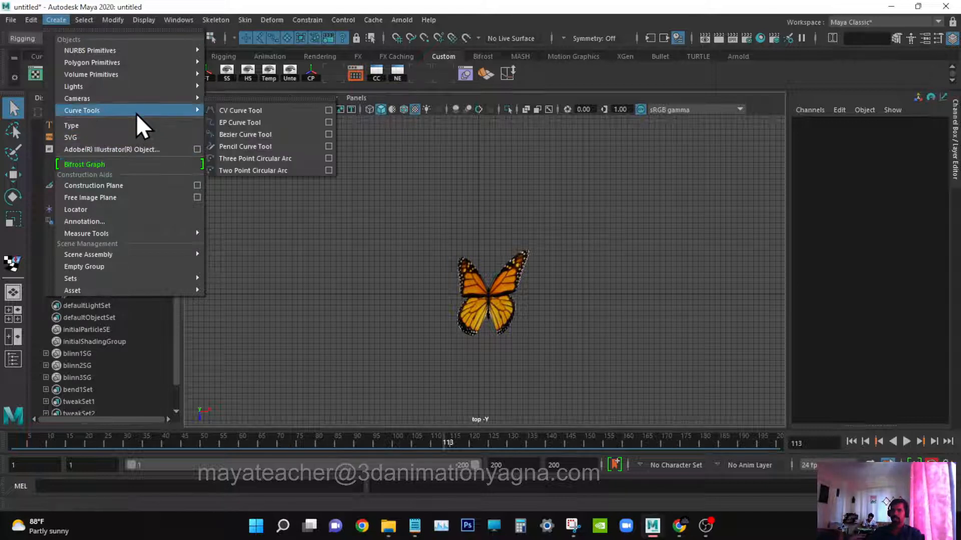
pyautogui.click(262, 111)
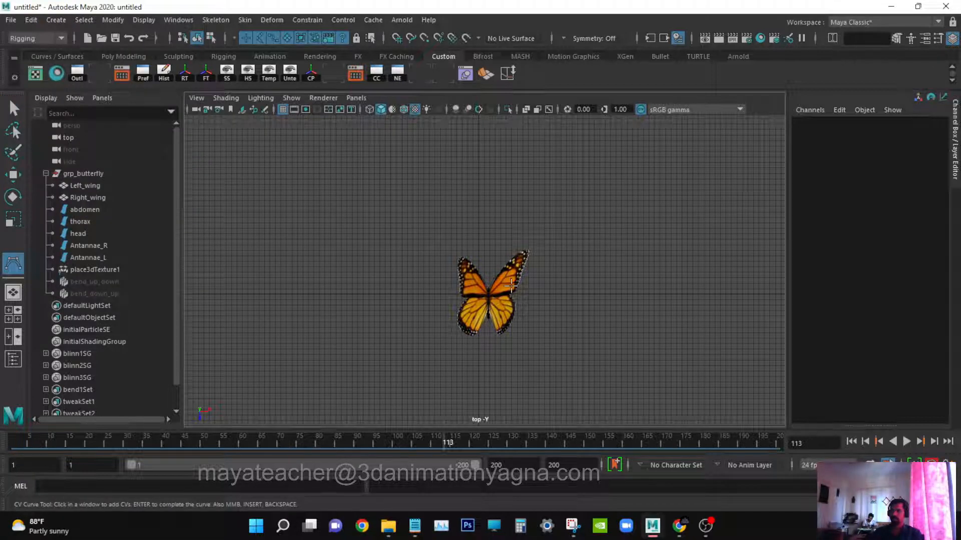
pyautogui.scroll(2, 510, 285)
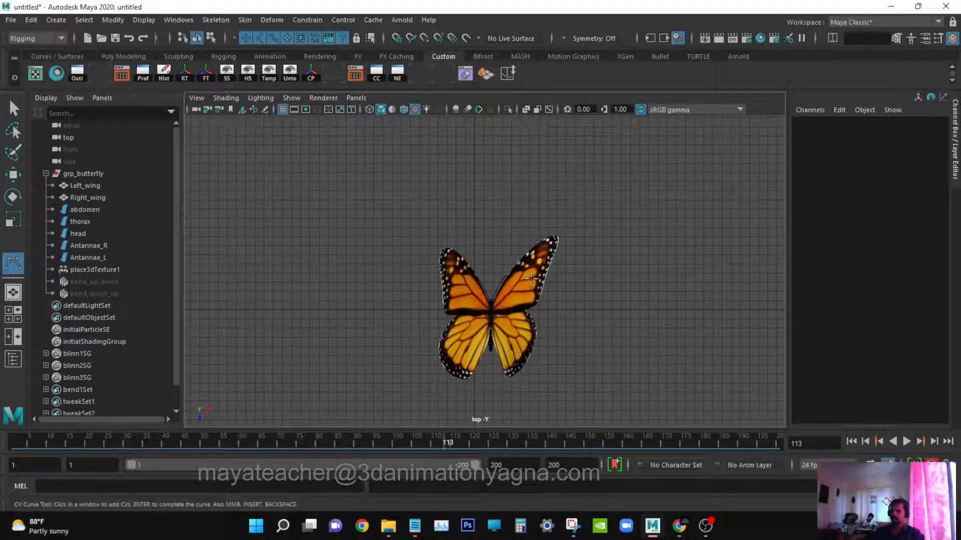
pyautogui.press('4')
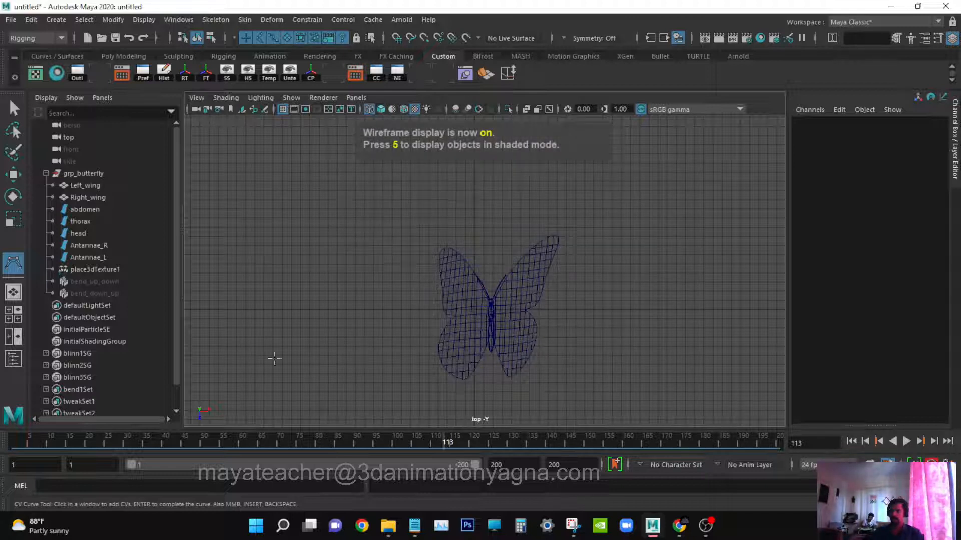
pyautogui.moveTo(150, 443); pyautogui.dragTo(14, 444)
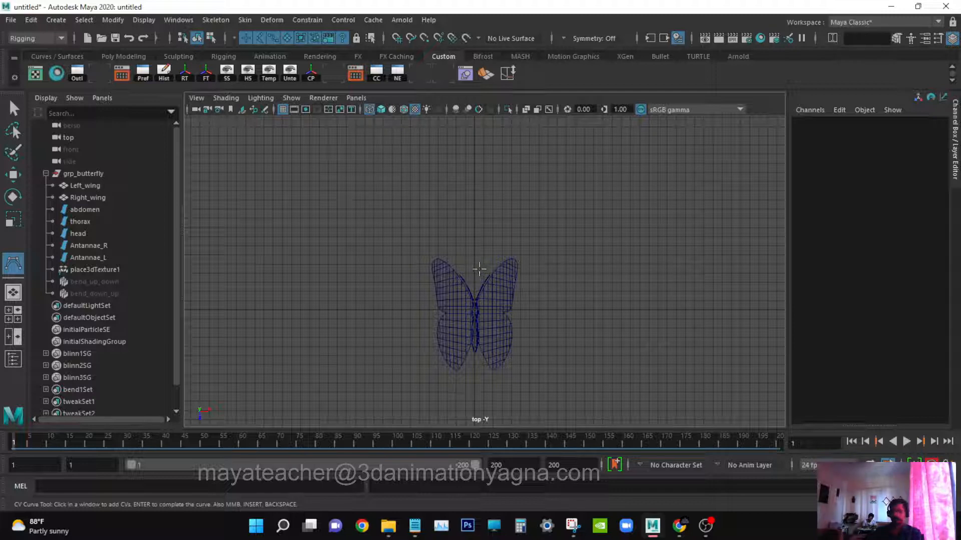
# Start a CV curve at the butterfly's centre and place points straight ahead of it.
pyautogui.click(474, 320)
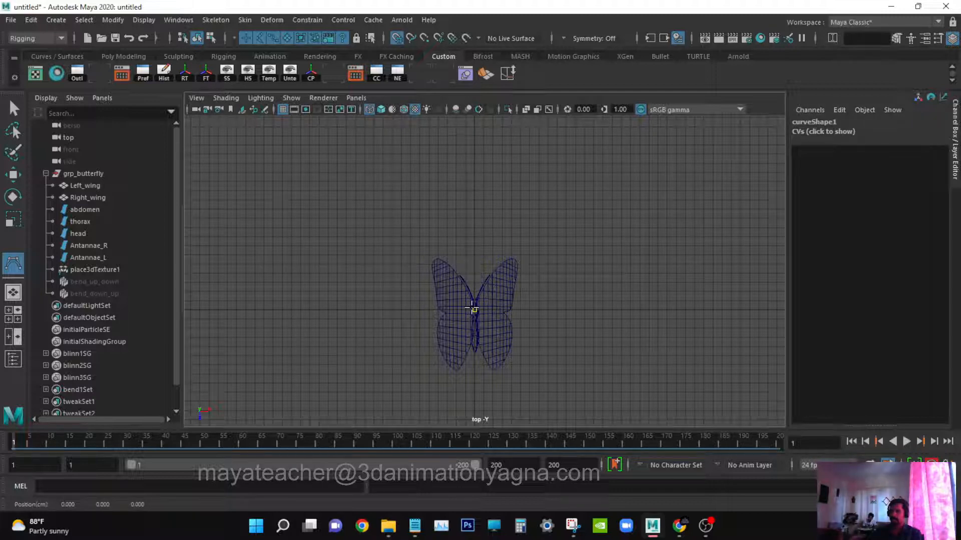
pyautogui.scroll(-1, 508, 232)
pyautogui.keyDown('alt'); pyautogui.moveTo(507, 233); pyautogui.dragTo(520, 307, button='middle'); pyautogui.keyUp('alt')
pyautogui.scroll(-1, 536, 256)
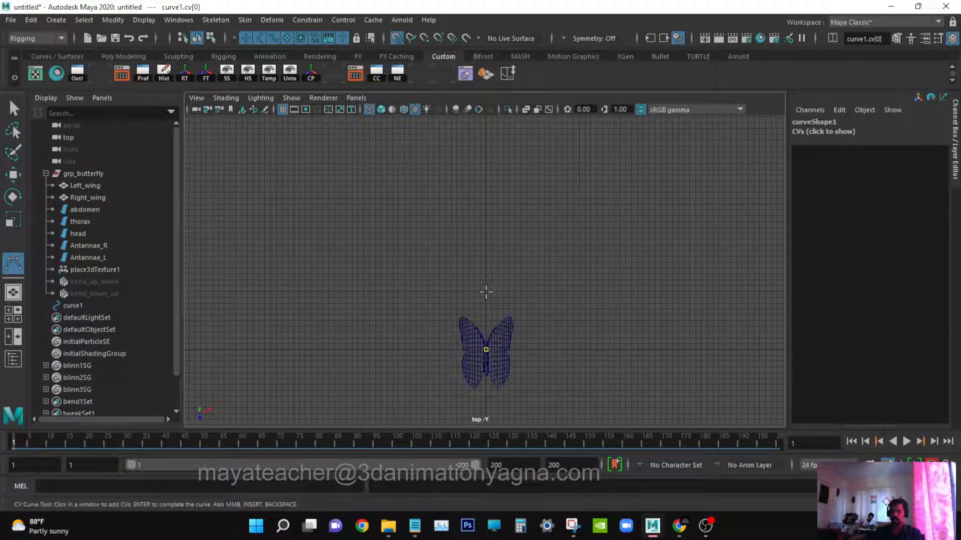
pyautogui.click(486, 292)
pyautogui.click(487, 261)
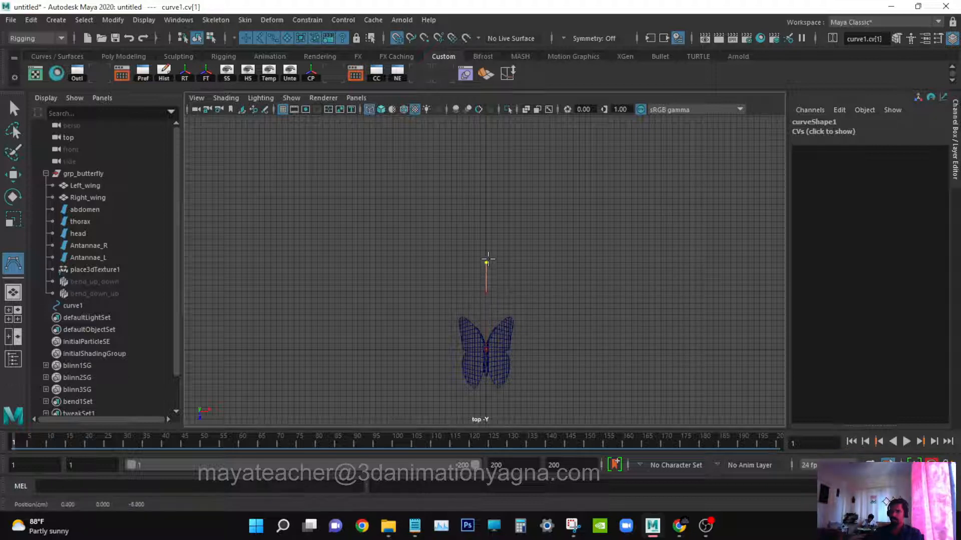
pyautogui.click(485, 233)
pyautogui.click(485, 179)
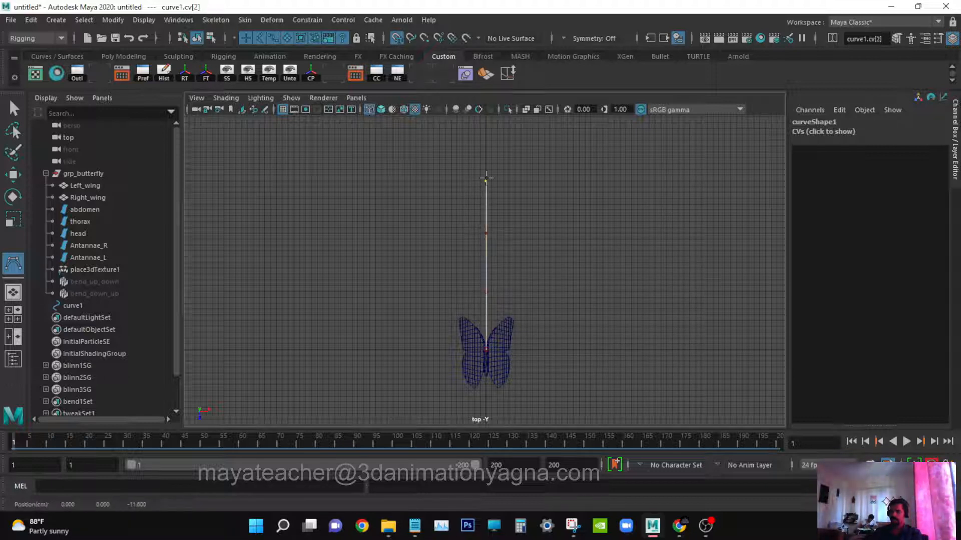
# Continue placing CVs in an S-shaped path ahead of the butterfly and finish the curve.
pyautogui.scroll(-2, 495, 215)
pyautogui.keyDown('alt'); pyautogui.moveTo(466, 192); pyautogui.dragTo(506, 243, button='middle'); pyautogui.keyUp('alt')
pyautogui.click(470, 201)
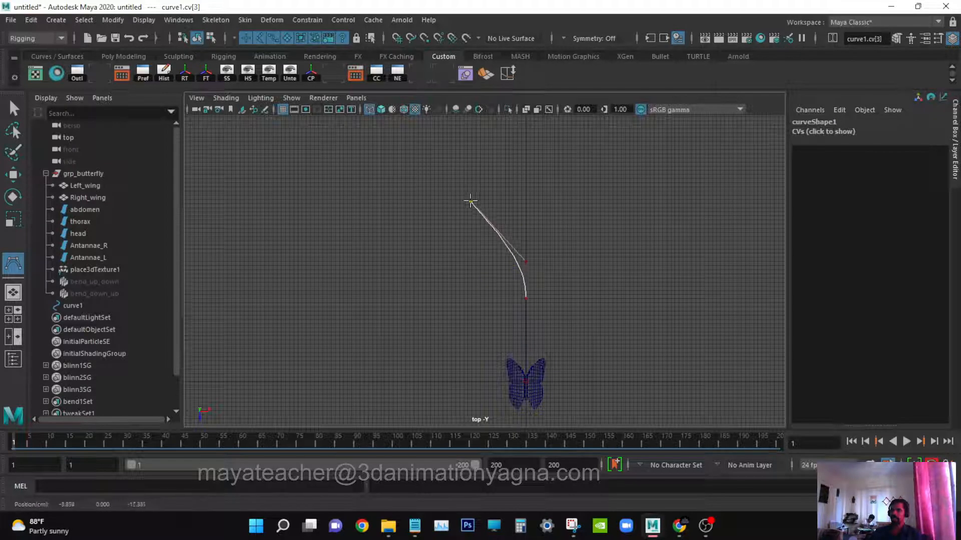
pyautogui.moveTo(459, 181); pyautogui.dragTo(455, 182)
pyautogui.scroll(-2, 478, 194)
pyautogui.keyDown('alt'); pyautogui.moveTo(481, 203); pyautogui.dragTo(482, 296, button='middle'); pyautogui.keyUp('alt')
pyautogui.moveTo(467, 205); pyautogui.dragTo(453, 204)
pyautogui.scroll(-2, 517, 200)
pyautogui.keyDown('alt'); pyautogui.moveTo(517, 200); pyautogui.dragTo(500, 250, button='middle'); pyautogui.keyUp('alt')
pyautogui.moveTo(462, 184); pyautogui.dragTo(483, 197)
pyautogui.moveTo(559, 167); pyautogui.dragTo(569, 163)
pyautogui.scroll(-2, 570, 175)
pyautogui.keyDown('alt'); pyautogui.moveTo(563, 173); pyautogui.dragTo(584, 276, button='middle'); pyautogui.keyUp('alt')
pyautogui.moveTo(555, 228); pyautogui.dragTo(473, 165)
pyautogui.click(473, 158)
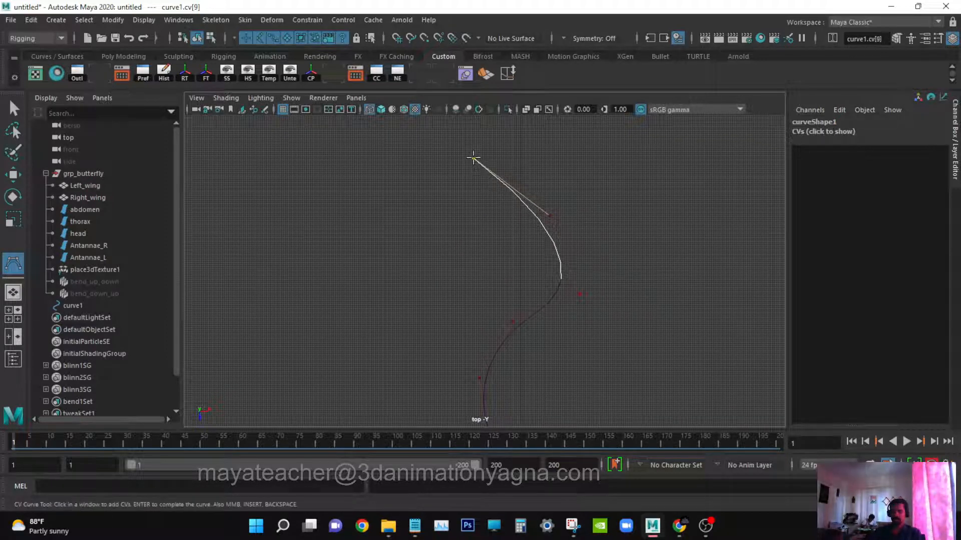
pyautogui.scroll(-4, 491, 172)
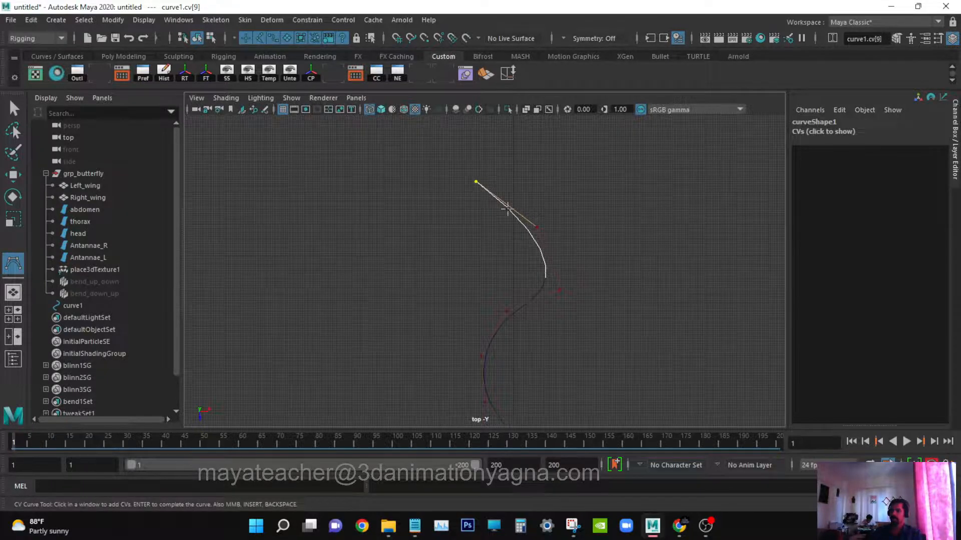
pyautogui.keyDown('alt'); pyautogui.moveTo(520, 243); pyautogui.dragTo(514, 212, button='middle'); pyautogui.keyUp('alt')
pyautogui.scroll(-1, 512, 240)
pyautogui.keyDown('alt'); pyautogui.click(510, 256); pyautogui.keyUp('alt')
pyautogui.click(427, 127)
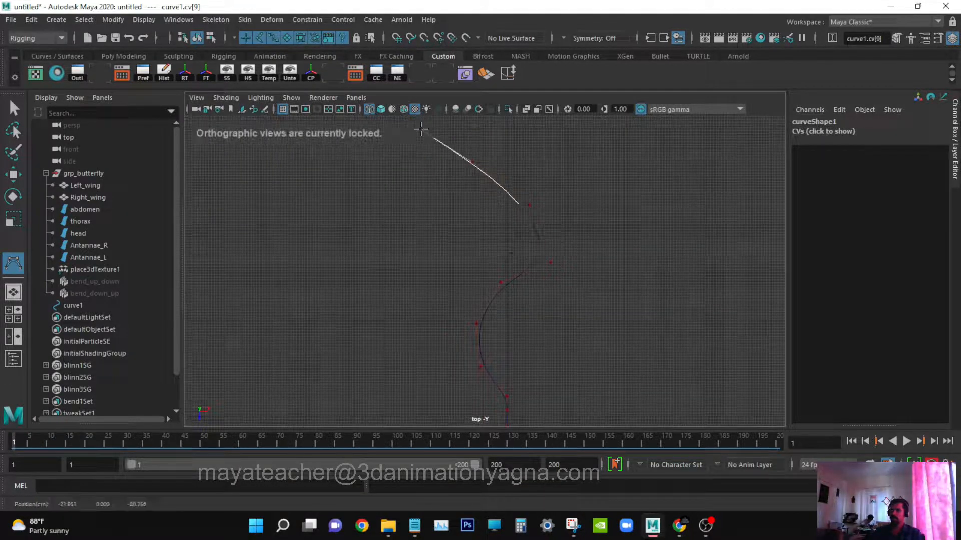
pyautogui.press('Return')
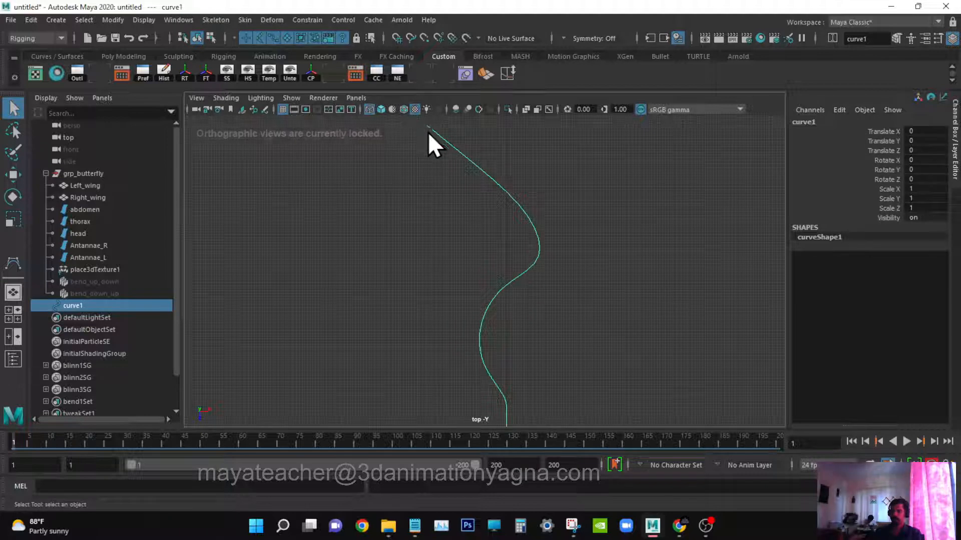
# Turn on the CV display for the curve in its attributes.
pyautogui.press('q')
pyautogui.hotkey('ctrl', 'a')
pyautogui.click(757, 272)
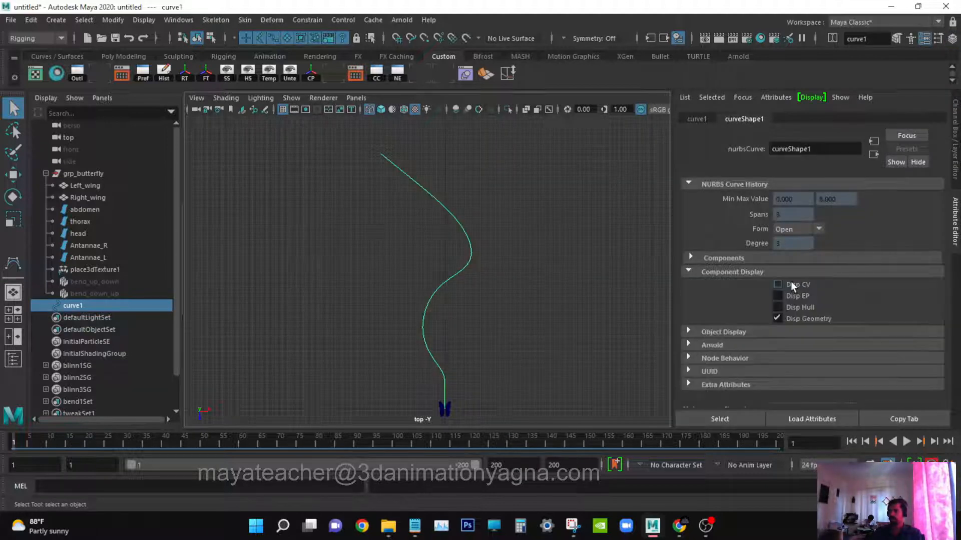
pyautogui.click(924, 39)
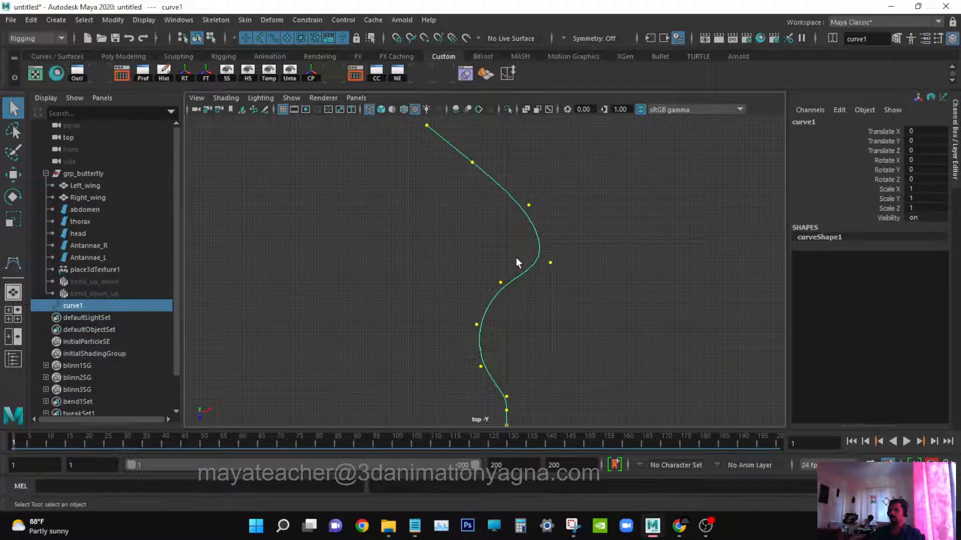
# In the side view, select a CV of the curve near the butterfly and move it down to form a dip.
pyautogui.press('space')
pyautogui.moveTo(516, 257); pyautogui.dragTo(559, 301)
pyautogui.press('space')
pyautogui.press('space')
pyautogui.moveTo(572, 266); pyautogui.dragTo(629, 266)
pyautogui.press('4')
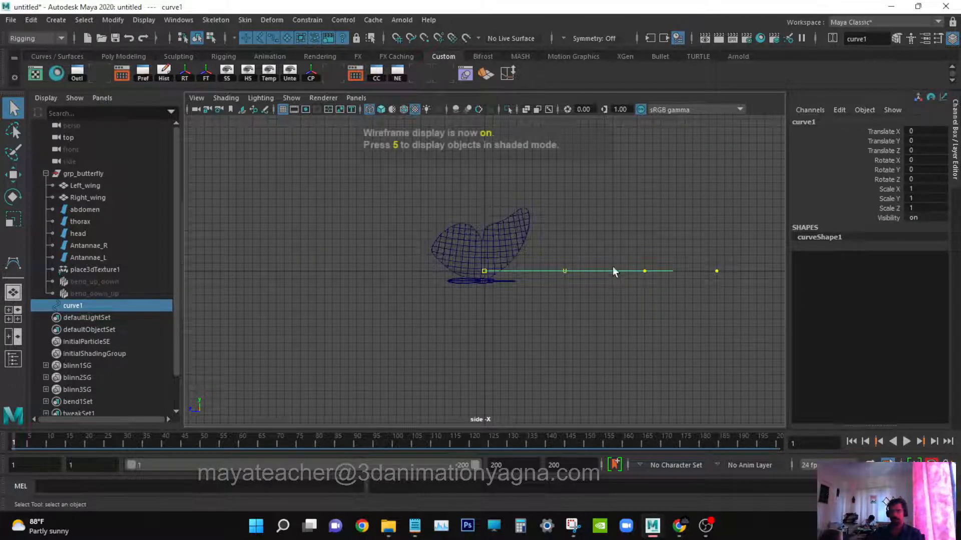
pyautogui.keyDown('alt'); pyautogui.moveTo(570, 280); pyautogui.dragTo(456, 278, button='middle'); pyautogui.keyUp('alt')
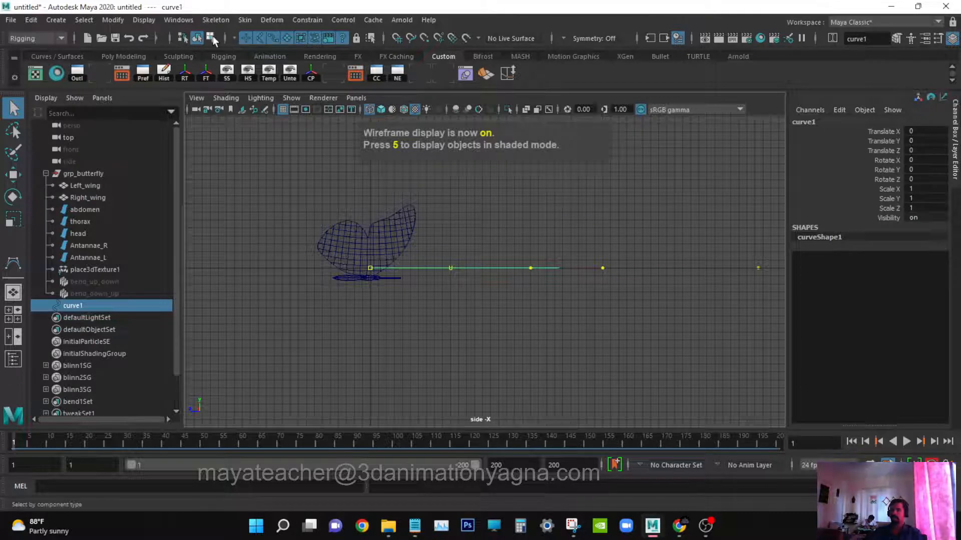
pyautogui.click(210, 38)
pyautogui.keyDown('alt'); pyautogui.moveTo(558, 286); pyautogui.dragTo(514, 287, button='middle'); pyautogui.keyUp('alt')
pyautogui.keyDown('alt'); pyautogui.moveTo(515, 287); pyautogui.dragTo(650, 302, button='right'); pyautogui.keyUp('alt')
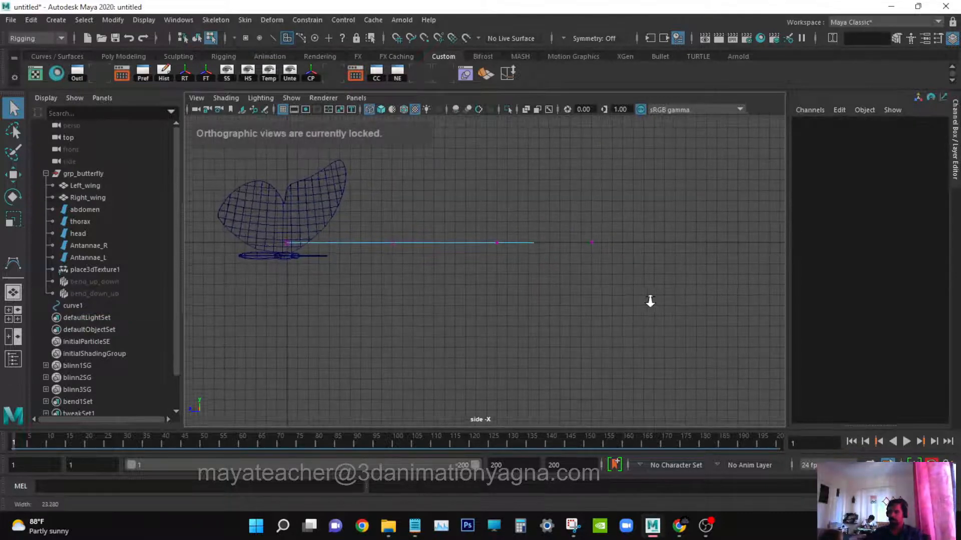
pyautogui.keyDown('alt'); pyautogui.moveTo(573, 301); pyautogui.dragTo(541, 317, button='middle'); pyautogui.keyUp('alt')
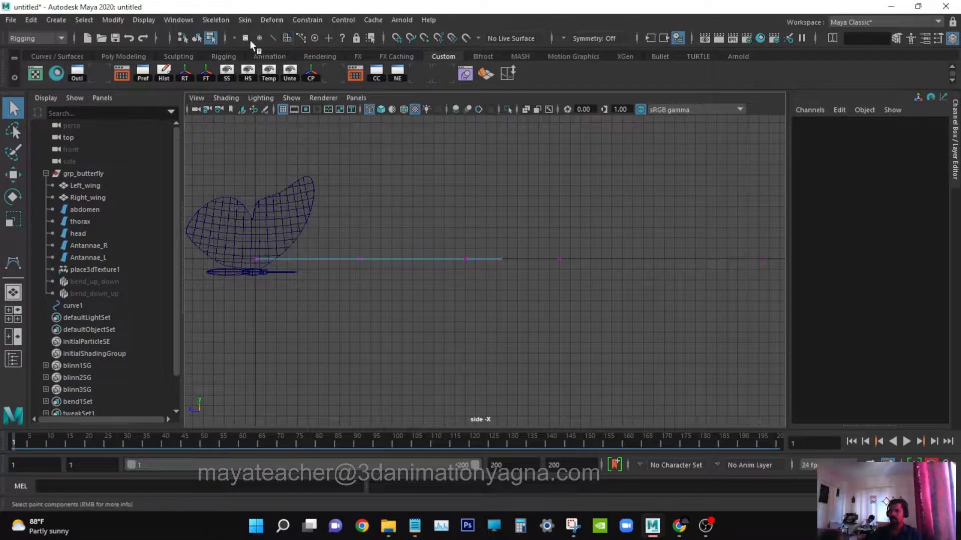
pyautogui.click(466, 259)
pyautogui.press('w')
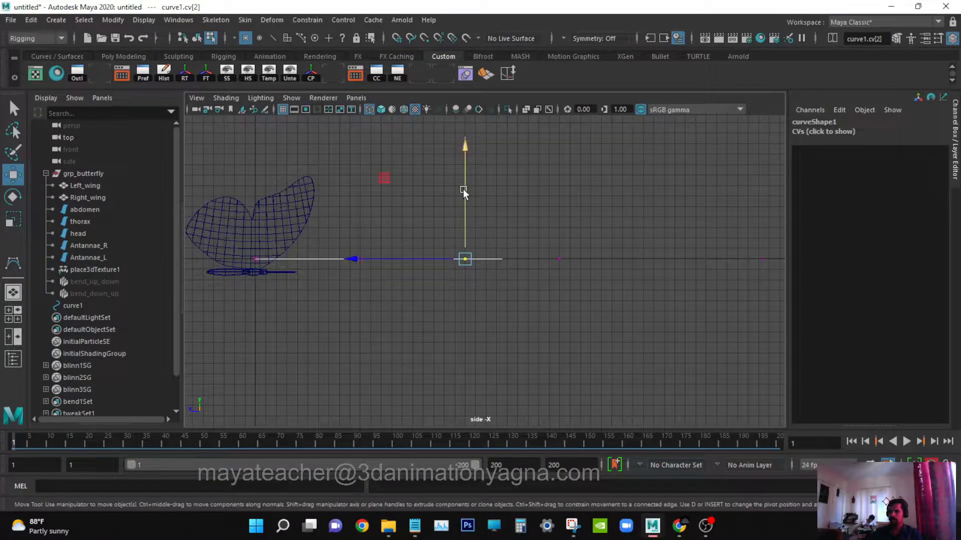
pyautogui.moveTo(464, 188); pyautogui.dragTo(473, 277)
# Raise the next CV of the curve upward to form a hump.
pyautogui.keyDown('alt'); pyautogui.moveTo(676, 275); pyautogui.dragTo(569, 302, button='middle'); pyautogui.keyUp('alt')
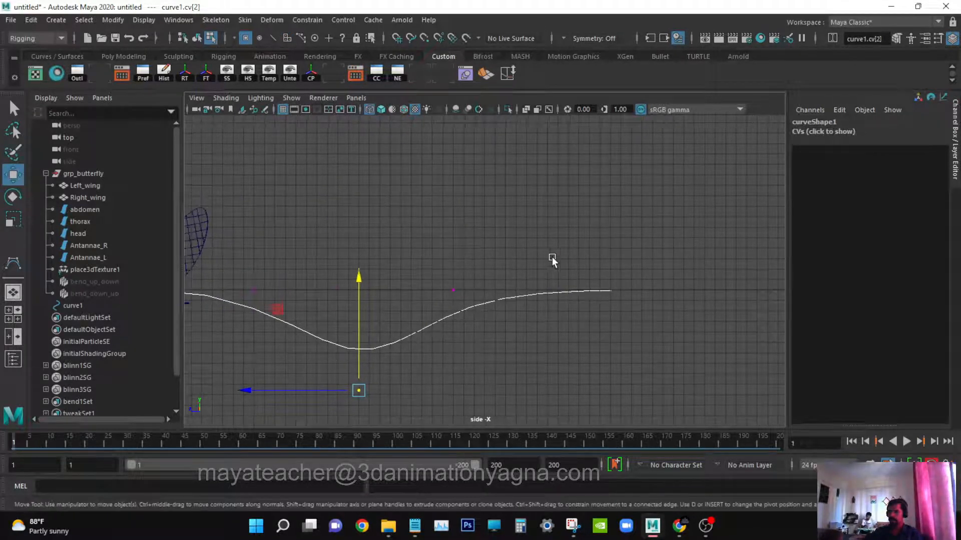
pyautogui.moveTo(574, 261); pyautogui.dragTo(608, 336)
pyautogui.moveTo(457, 352); pyautogui.dragTo(456, 353)
pyautogui.moveTo(444, 278); pyautogui.dragTo(473, 299)
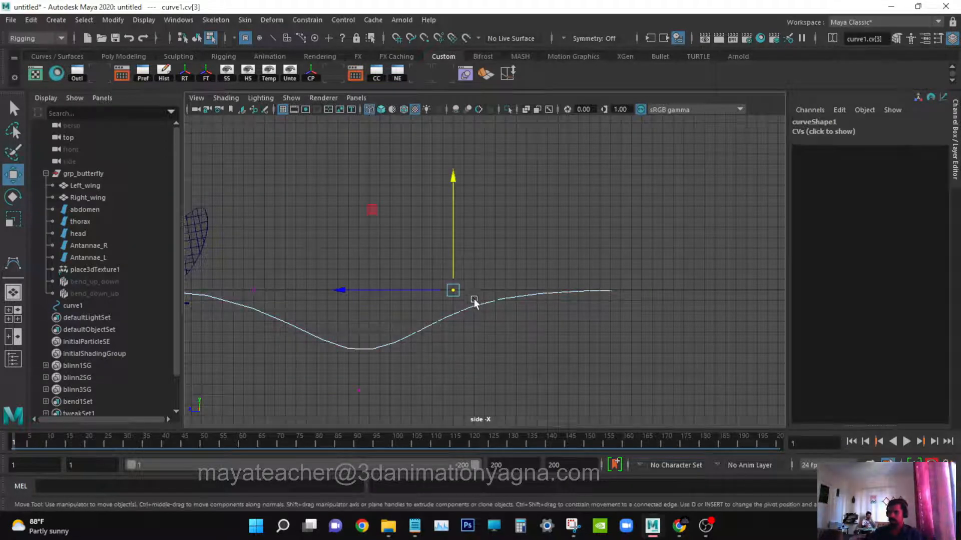
pyautogui.moveTo(450, 225); pyautogui.dragTo(455, 191)
pyautogui.keyDown('alt'); pyautogui.moveTo(683, 319); pyautogui.dragTo(520, 319, button='middle'); pyautogui.keyUp('alt')
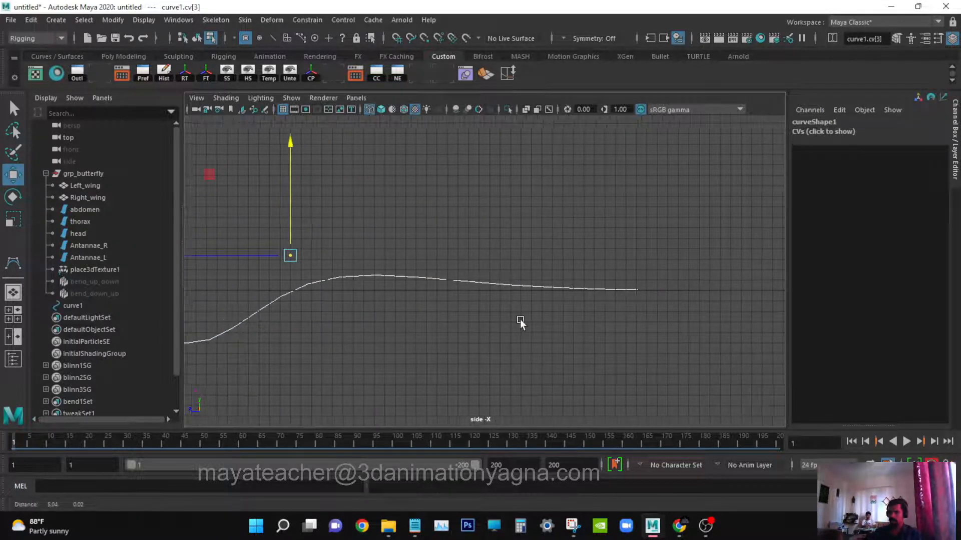
# Hide the grid in the side viewport.
pyautogui.press('Right')
pyautogui.click(293, 100)
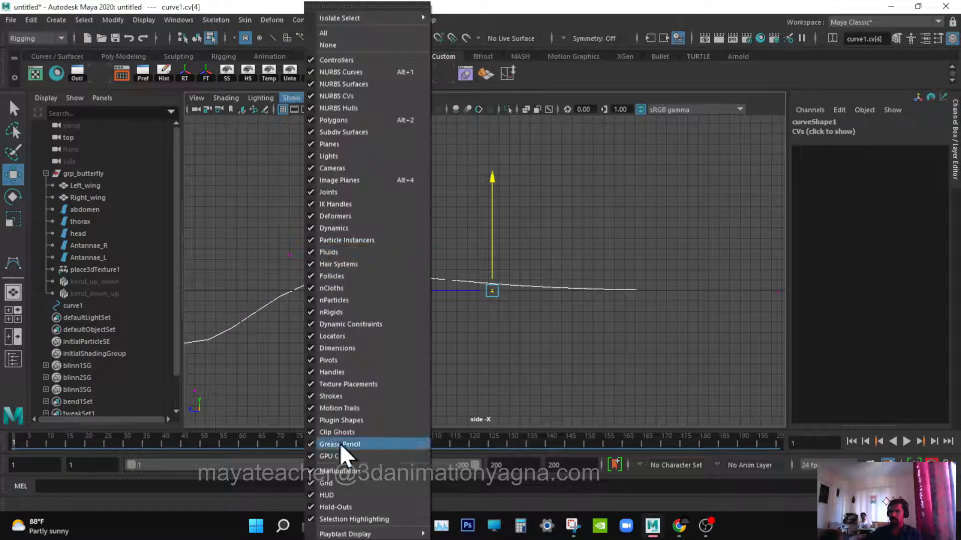
pyautogui.click(337, 479)
# Reselect the fourth CV and move it down so the curve dips again.
pyautogui.keyDown('alt'); pyautogui.moveTo(643, 337); pyautogui.dragTo(600, 325, button='middle'); pyautogui.keyUp('alt')
pyautogui.scroll(-1, 551, 333)
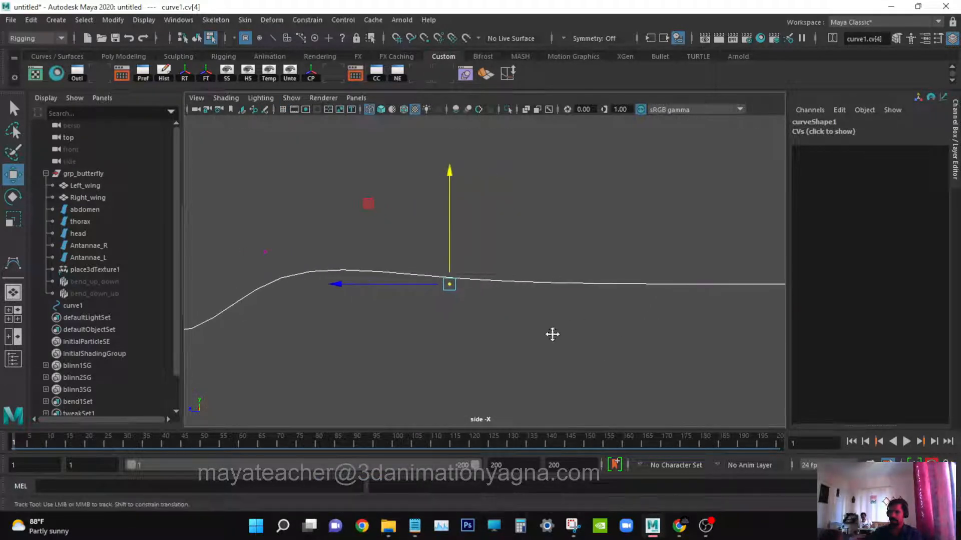
pyautogui.scroll(-3, 461, 238)
pyautogui.press('Left')
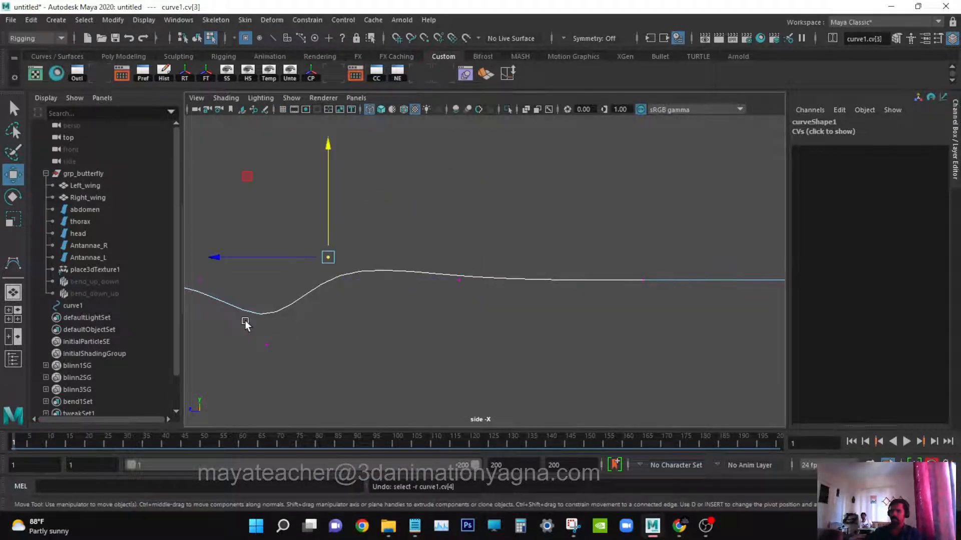
pyautogui.moveTo(324, 195); pyautogui.dragTo(336, 274)
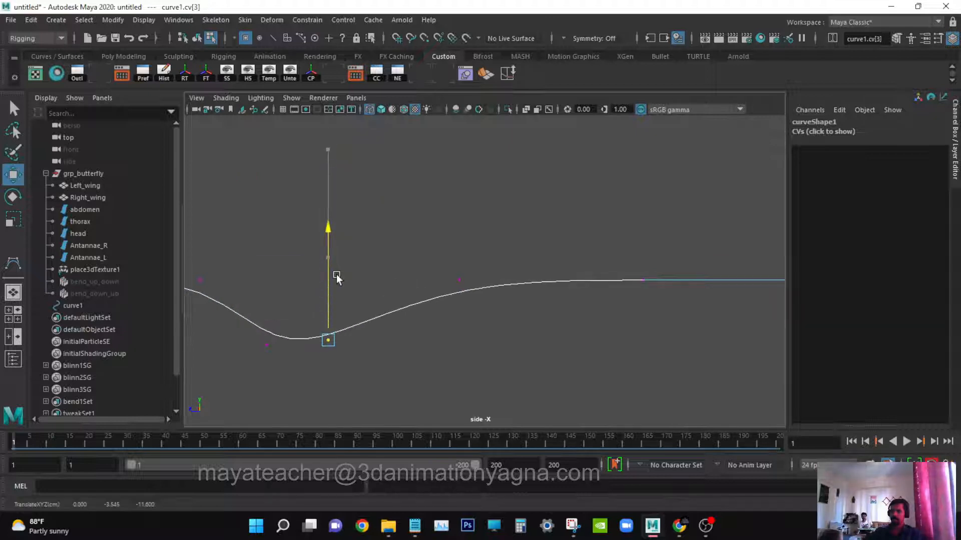
pyautogui.keyDown('alt'); pyautogui.moveTo(627, 339); pyautogui.dragTo(538, 337, button='middle'); pyautogui.keyUp('alt')
pyautogui.scroll(-2, 549, 340)
pyautogui.scroll(-1, 546, 336)
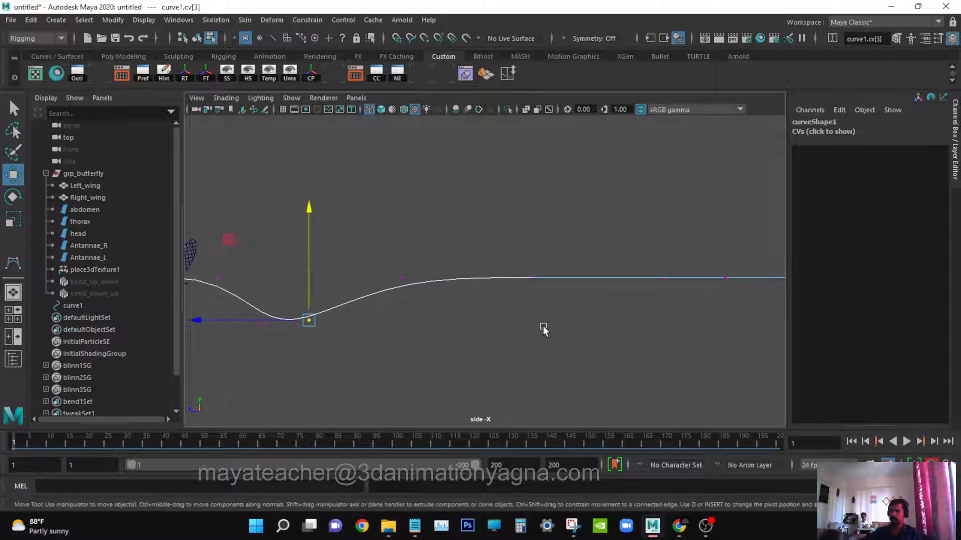
# Select the next CVs of the curve and raise them to form a hump after the dip.
pyautogui.press('Right')
pyautogui.moveTo(402, 239); pyautogui.dragTo(403, 220)
pyautogui.moveTo(504, 240); pyautogui.dragTo(551, 183)
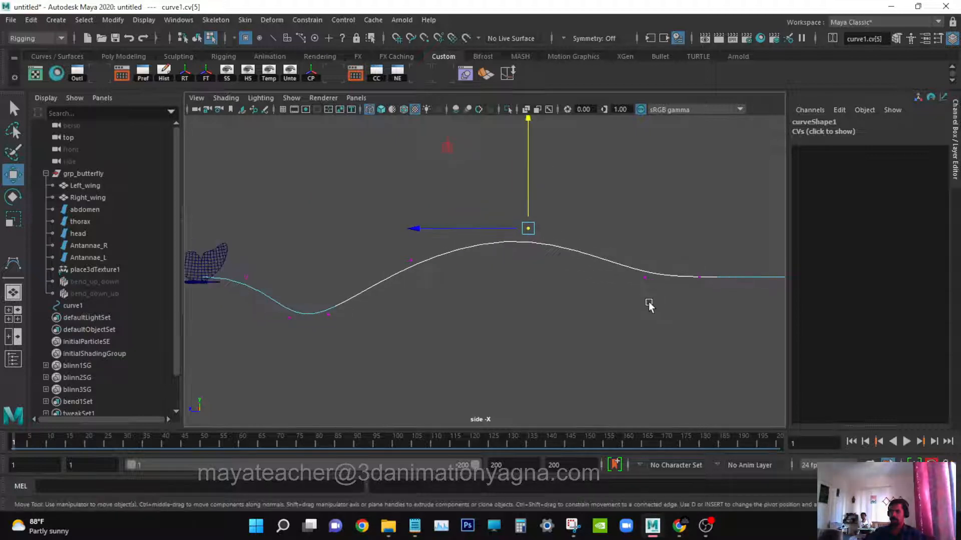
# Raise the sixth and seventh CVs of the curve to extend the rising section.
pyautogui.keyDown('alt'); pyautogui.moveTo(649, 301); pyautogui.dragTo(466, 283, button='middle'); pyautogui.keyUp('alt')
pyautogui.click(466, 283)
pyautogui.moveTo(467, 247); pyautogui.dragTo(466, 215)
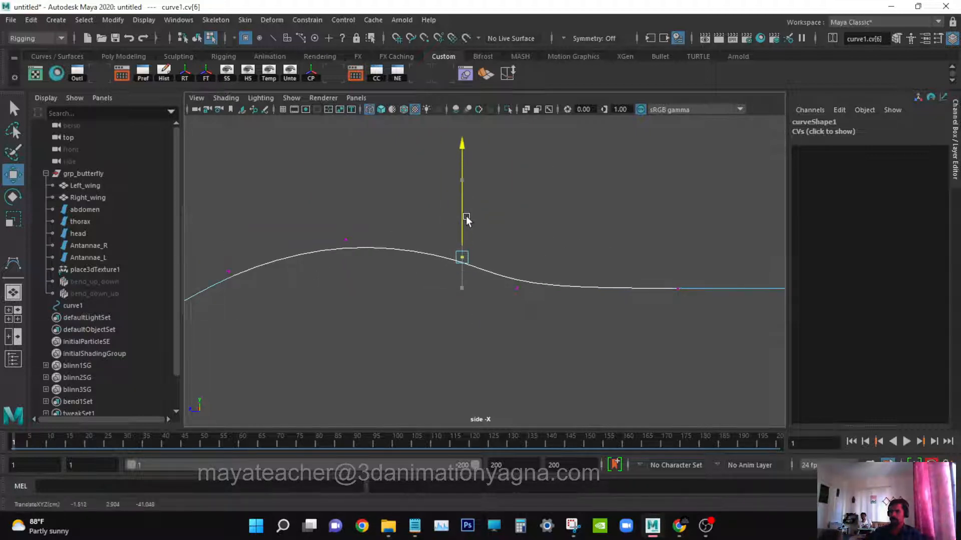
pyautogui.click(520, 283)
pyautogui.moveTo(518, 239); pyautogui.dragTo(517, 223)
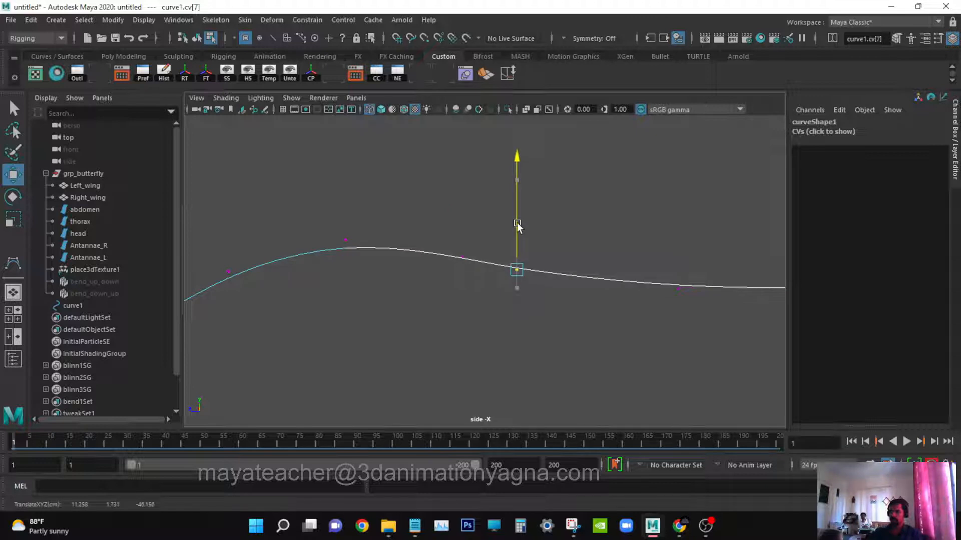
# Lower the eighth and seventh CVs to create another dip in the curve.
pyautogui.scroll(-2, 695, 327)
pyautogui.click(638, 284)
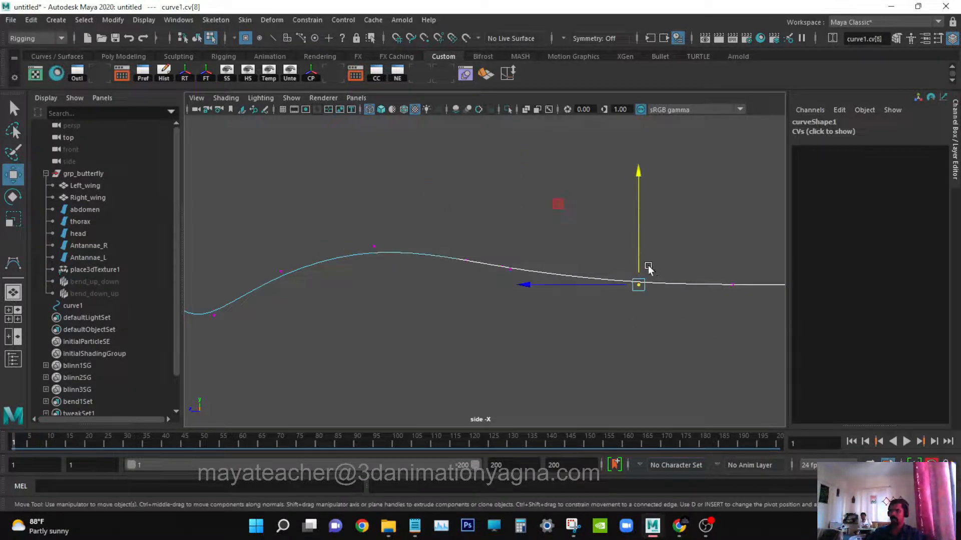
pyautogui.moveTo(645, 266); pyautogui.dragTo(643, 307)
pyautogui.click(511, 269)
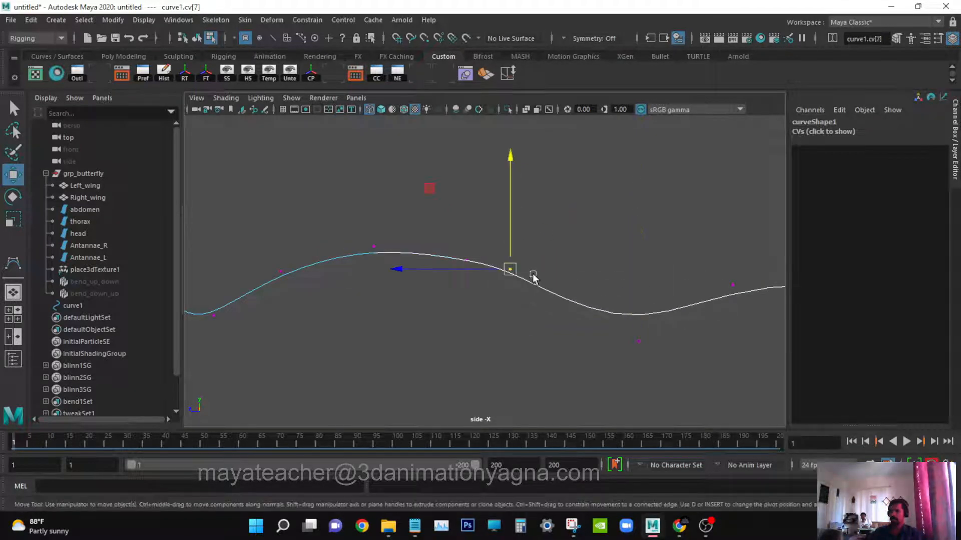
pyautogui.moveTo(515, 274); pyautogui.dragTo(535, 300)
# Raise the last CV at the curve's end upward and leave the Move tool.
pyautogui.keyDown('alt'); pyautogui.moveTo(751, 288); pyautogui.dragTo(490, 313, button='middle'); pyautogui.keyUp('alt')
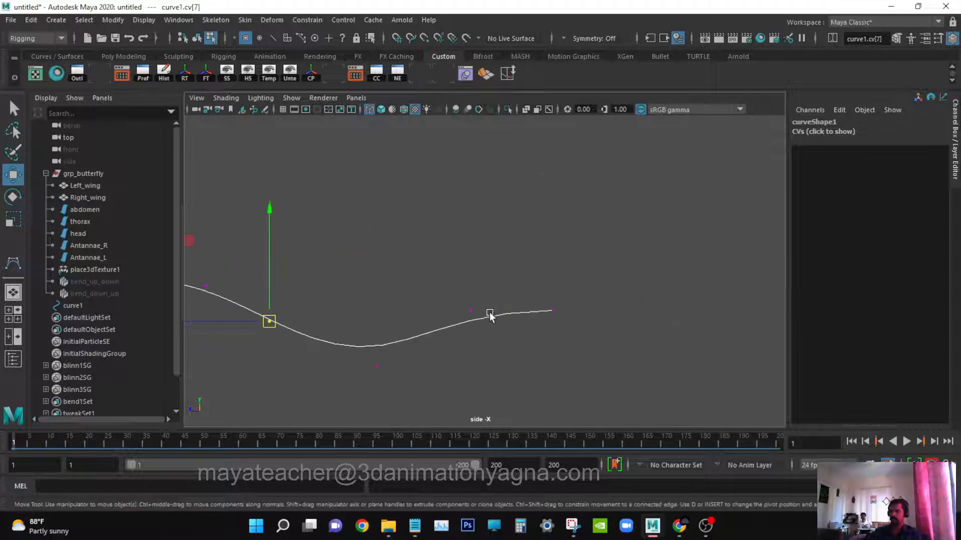
pyautogui.click(472, 310)
pyautogui.moveTo(556, 319); pyautogui.dragTo(556, 319)
pyautogui.moveTo(552, 310); pyautogui.dragTo(546, 256)
pyautogui.press('q')
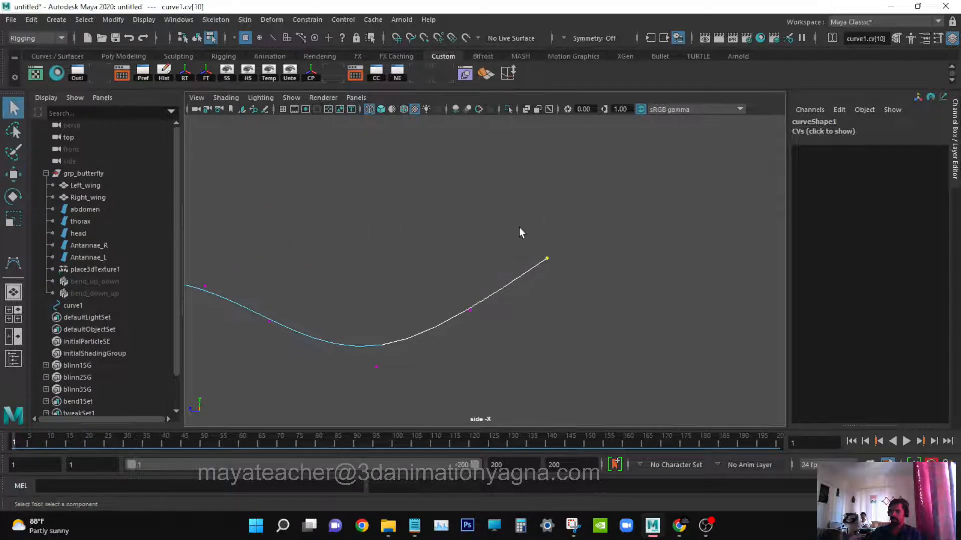
# Switch the viewport to the perspective camera.
pyautogui.click(518, 227)
pyautogui.click(356, 98)
pyautogui.moveTo(383, 111)
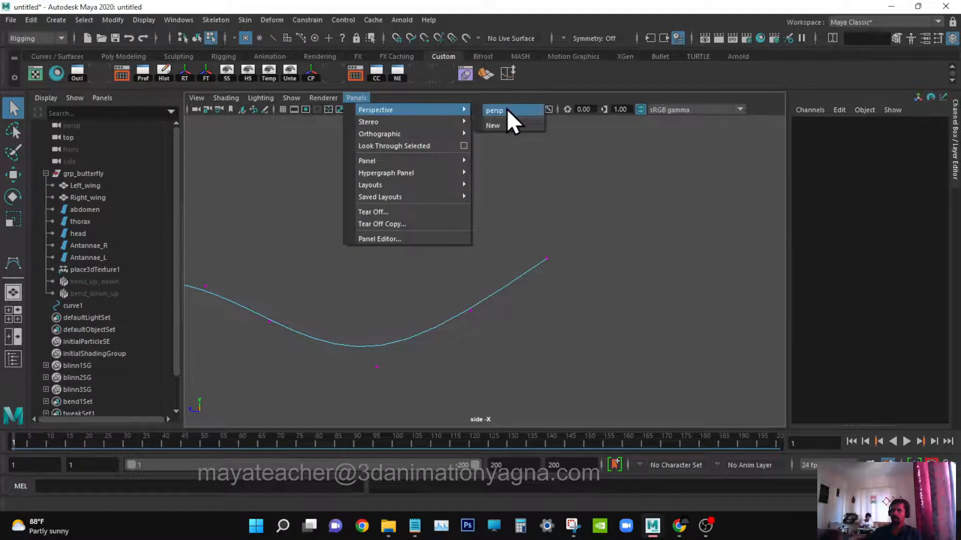
pyautogui.click(506, 109)
# Orbit and zoom the perspective view to examine the path curve relative to the butterfly.
pyautogui.keyDown('alt'); pyautogui.moveTo(553, 270); pyautogui.dragTo(542, 323); pyautogui.keyUp('alt')
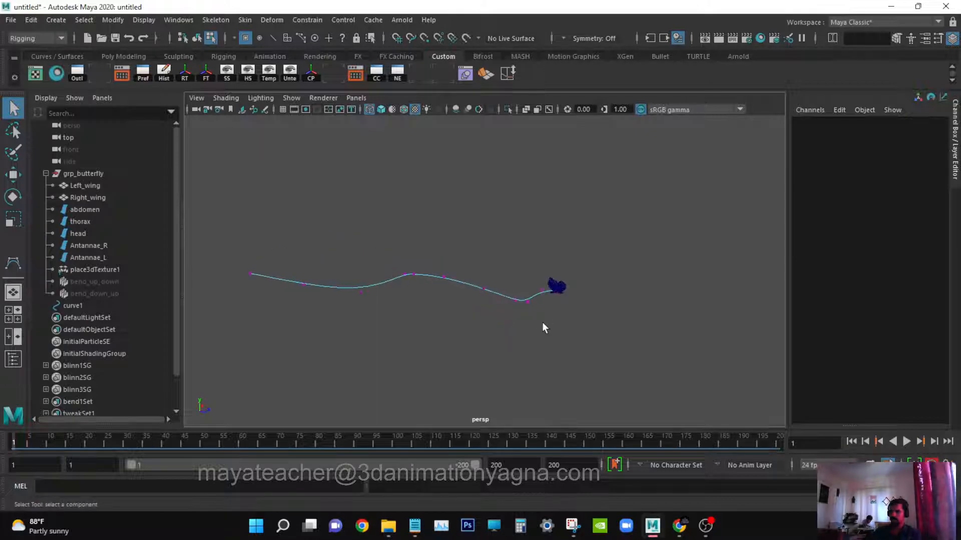
pyautogui.press('F8')
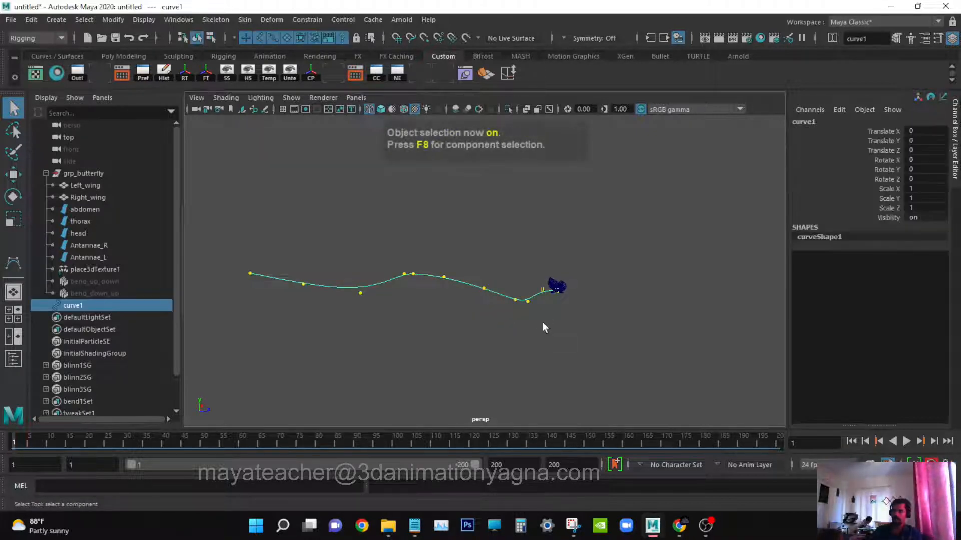
pyautogui.keyDown('alt'); pyautogui.moveTo(543, 323); pyautogui.dragTo(562, 325, button='right'); pyautogui.keyUp('alt')
pyautogui.keyDown('alt'); pyautogui.moveTo(561, 325); pyautogui.dragTo(580, 339); pyautogui.keyUp('alt')
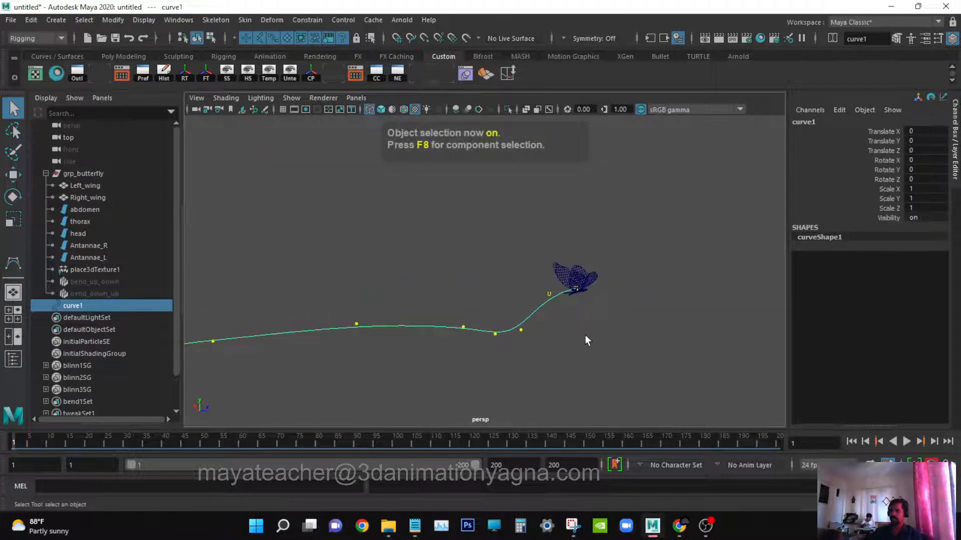
pyautogui.keyDown('alt'); pyautogui.moveTo(592, 316); pyautogui.dragTo(645, 315, button='right'); pyautogui.keyUp('alt')
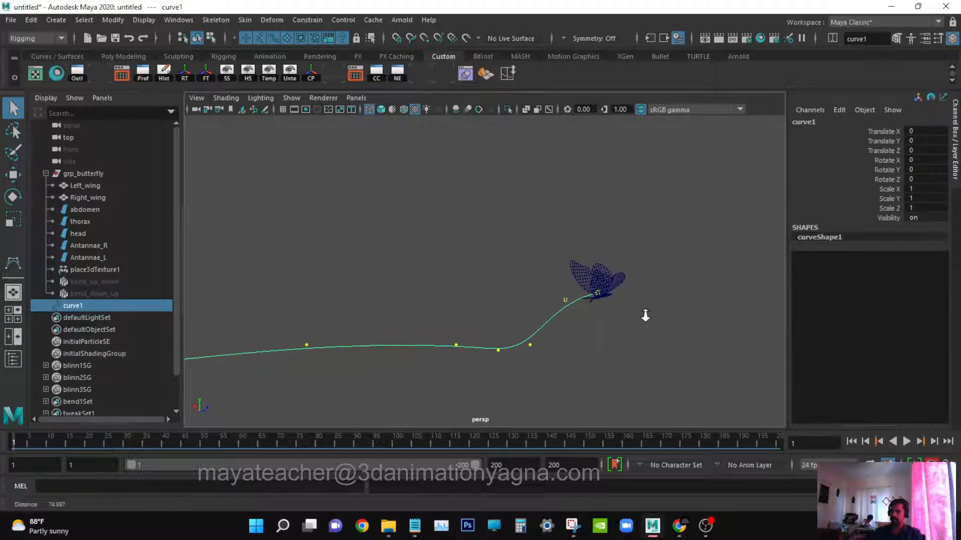
pyautogui.keyDown('alt'); pyautogui.moveTo(645, 316); pyautogui.dragTo(606, 304); pyautogui.keyUp('alt')
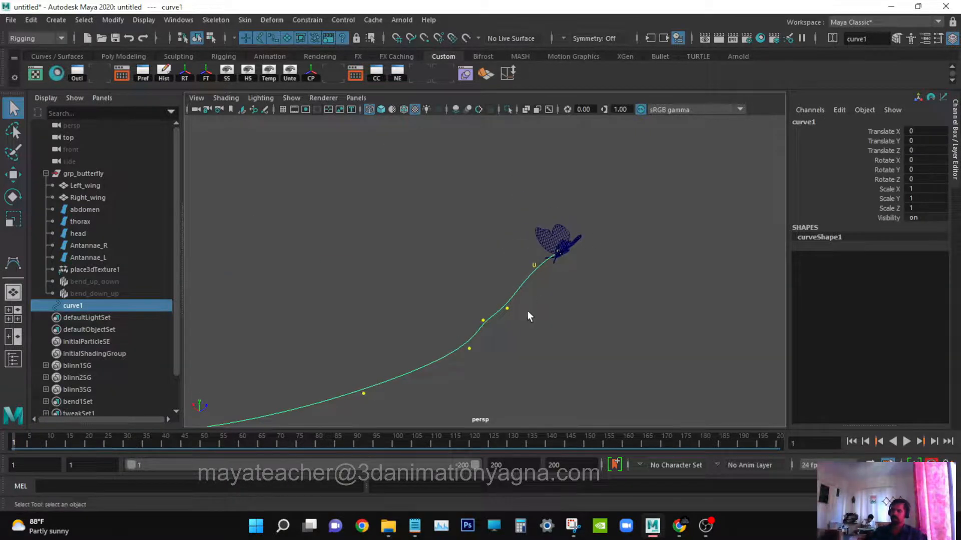
pyautogui.keyDown('alt'); pyautogui.moveTo(467, 350); pyautogui.dragTo(538, 302); pyautogui.keyUp('alt')
pyautogui.scroll(5, 545, 302)
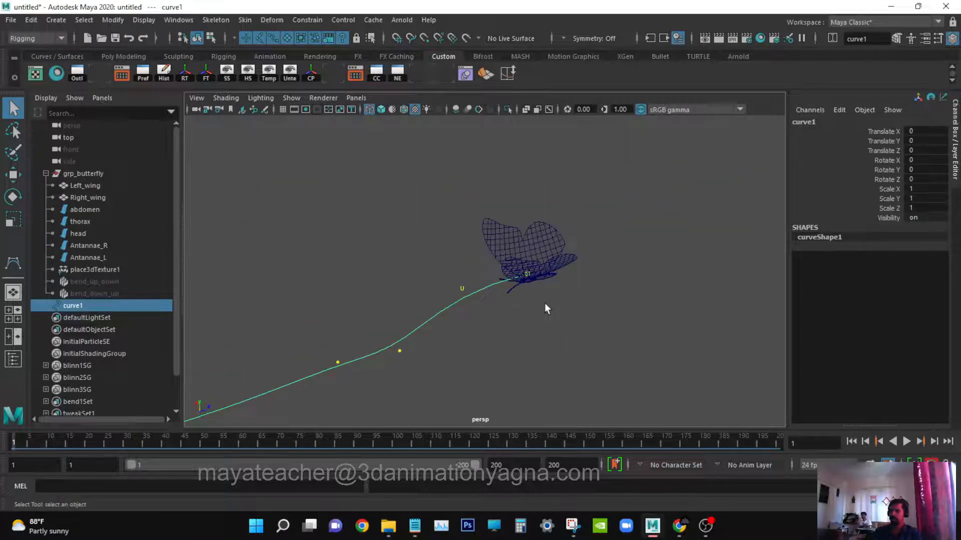
# Select grp_butterfly and group it into a new parent group.
pyautogui.click(96, 173)
pyautogui.scroll(-5, 569, 312)
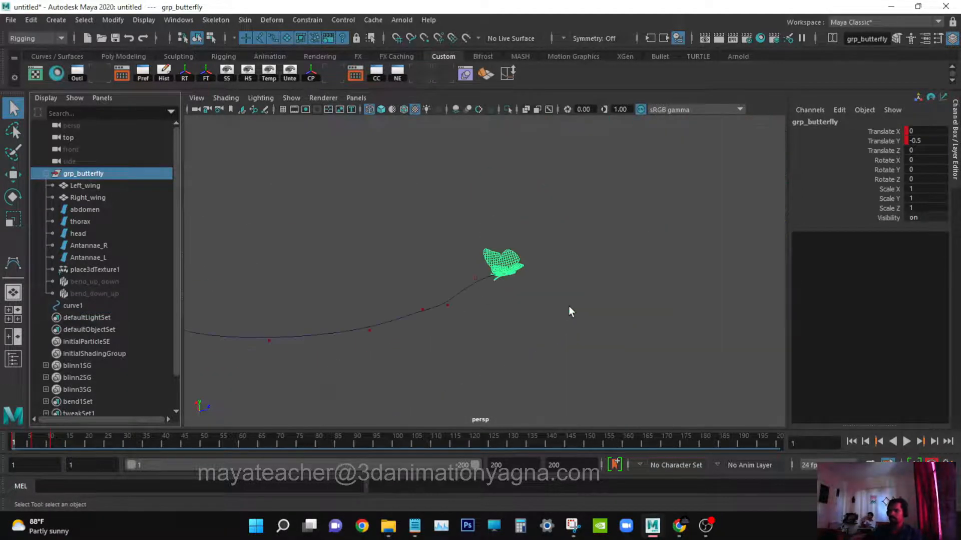
pyautogui.press('w')
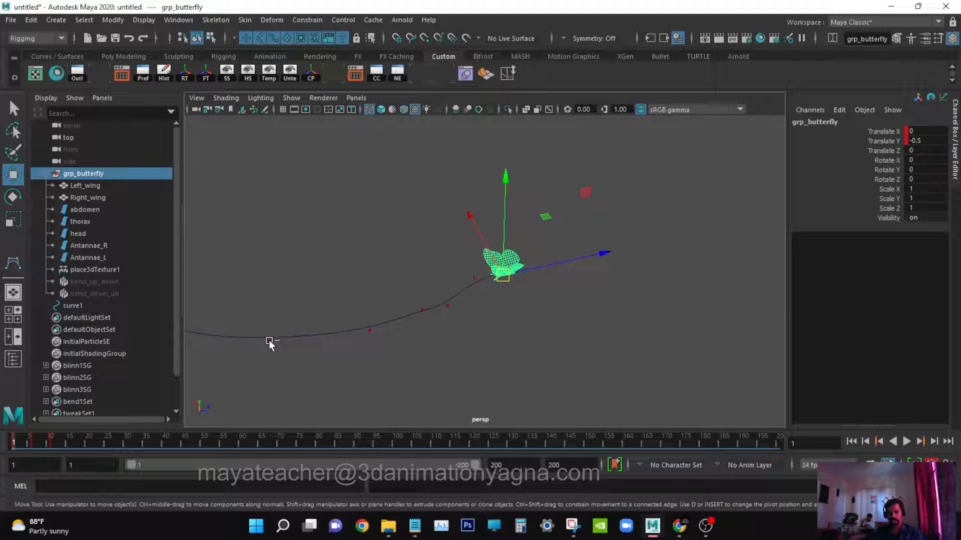
pyautogui.hotkey('ctrl', 'g')
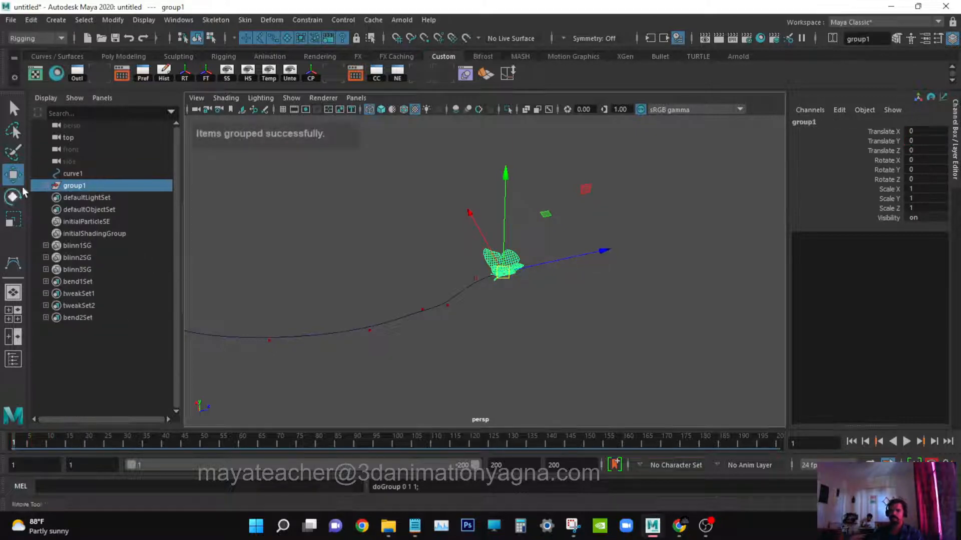
# Rename the new parent group to grp_global_transform.
pyautogui.click(46, 185)
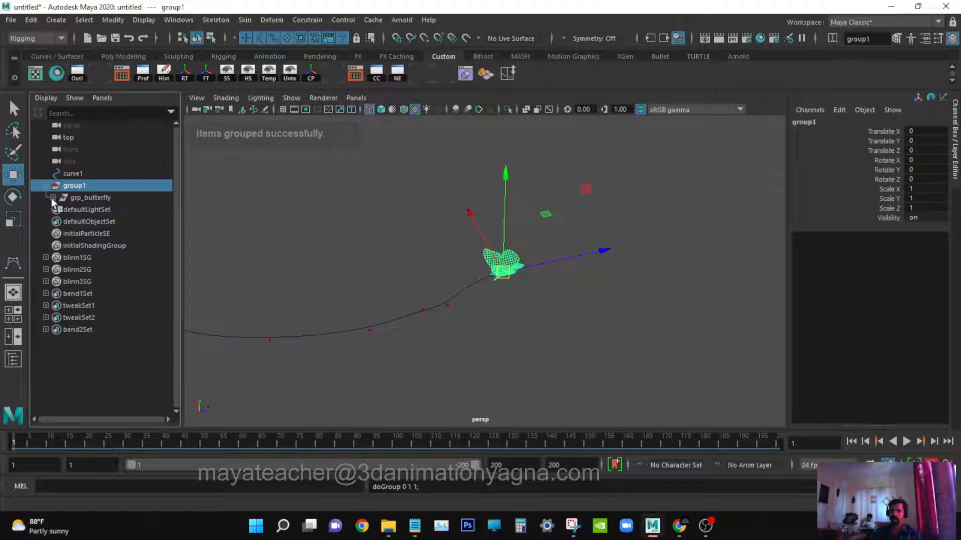
pyautogui.doubleClick(88, 187)
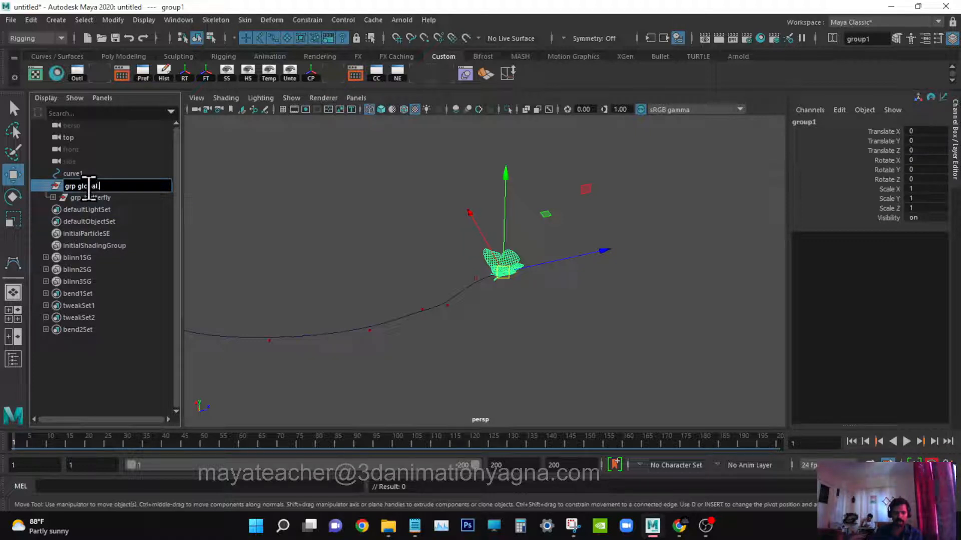
pyautogui.write('transform')
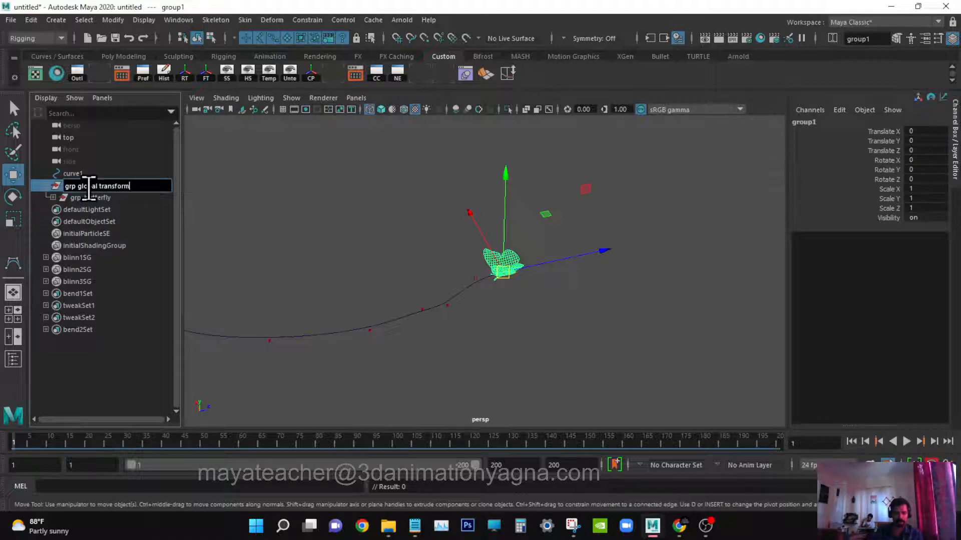
pyautogui.press('Return')
# Rename the curve to path.
pyautogui.keyDown('alt'); pyautogui.moveTo(585, 330); pyautogui.dragTo(680, 316); pyautogui.keyUp('alt')
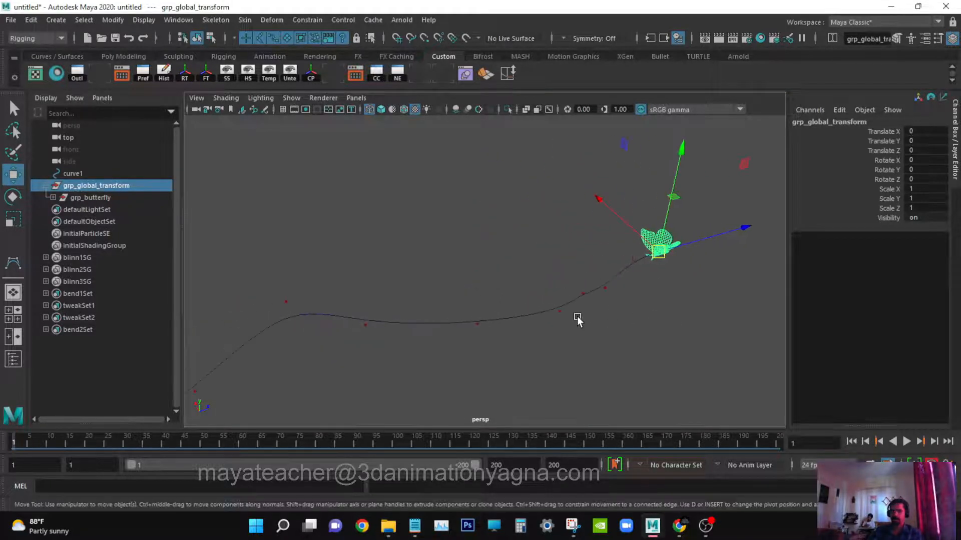
pyautogui.keyDown('alt'); pyautogui.moveTo(578, 320); pyautogui.dragTo(482, 293); pyautogui.keyUp('alt')
pyautogui.press('q')
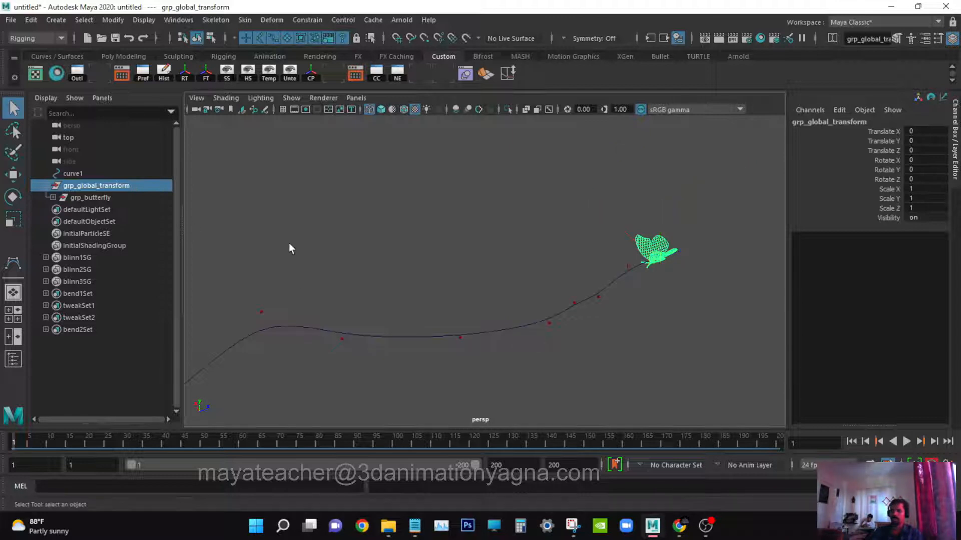
pyautogui.doubleClick(97, 175)
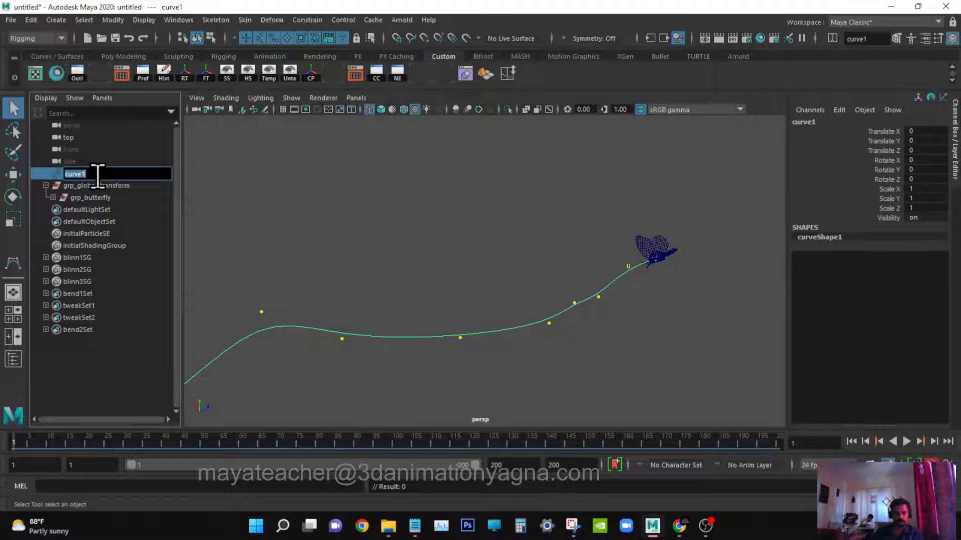
pyautogui.press('Return')
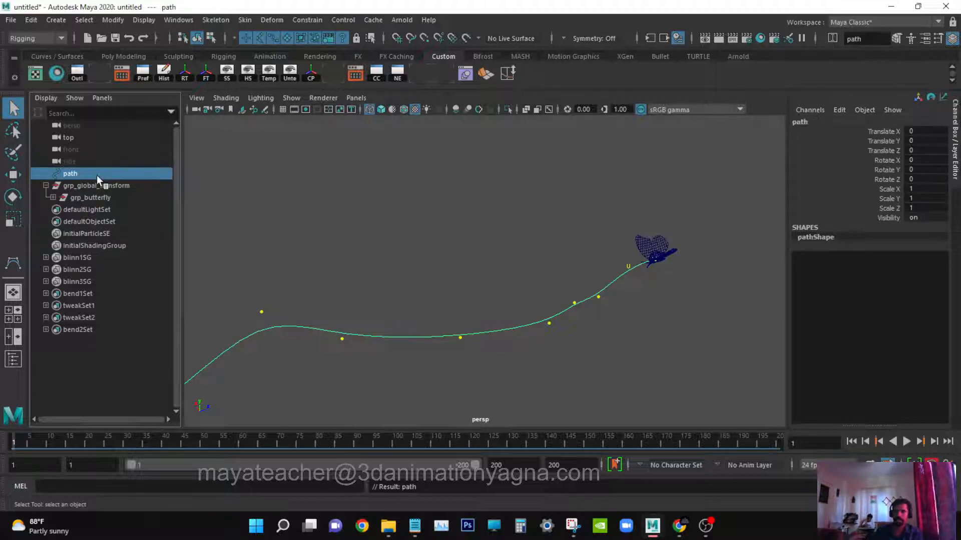
# Select grp_global_transform and path, open the Attach to Motion Path options and reset its settings.
pyautogui.click(124, 185)
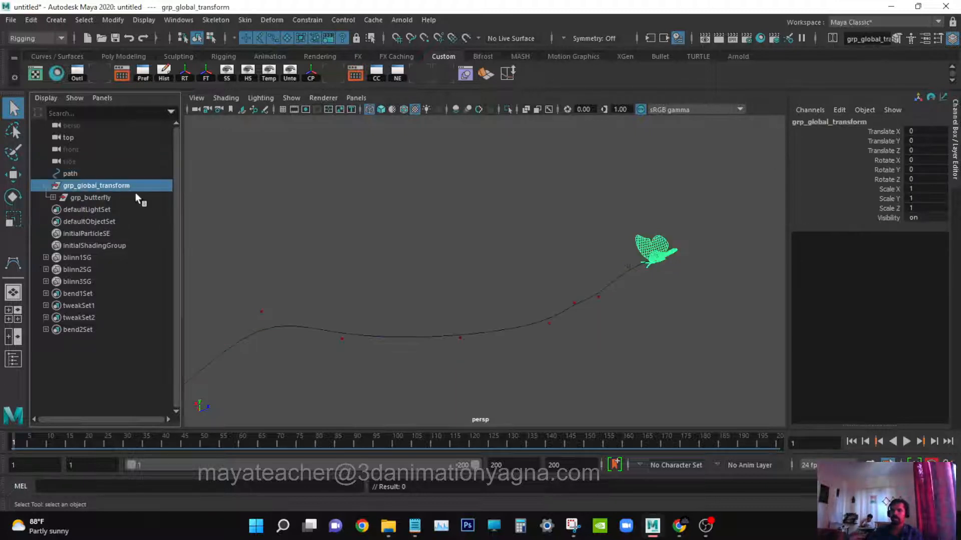
pyautogui.keyDown('ctrl'); pyautogui.click(106, 173); pyautogui.keyUp('ctrl')
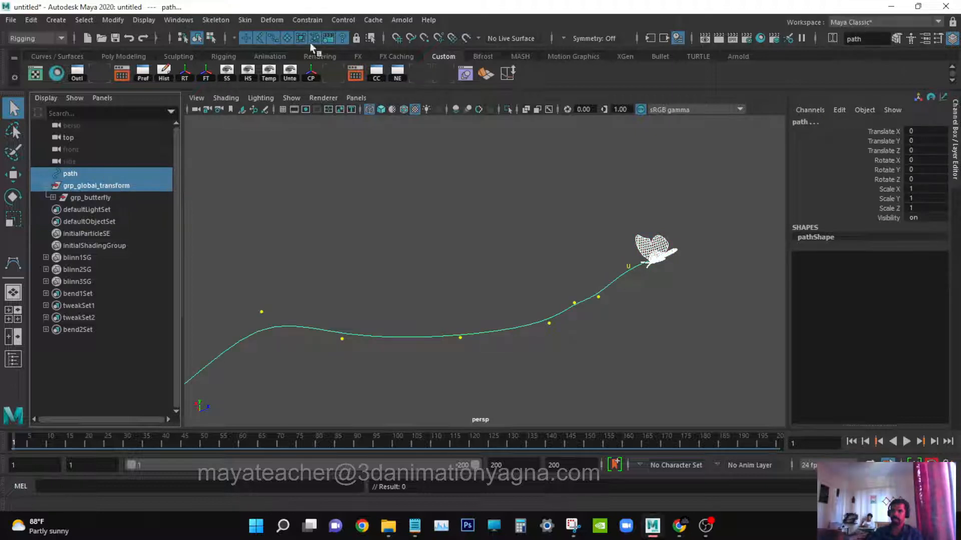
pyautogui.click(307, 20)
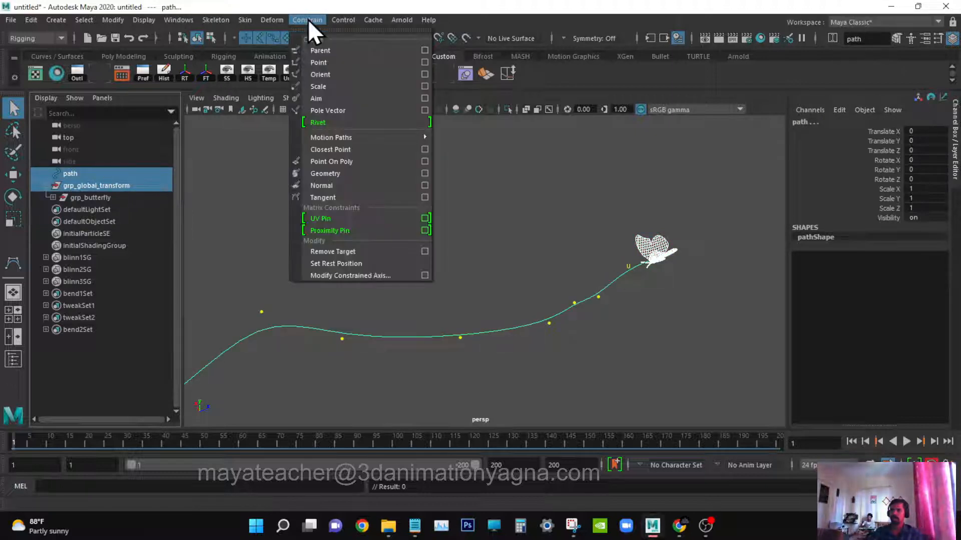
pyautogui.moveTo(344, 139)
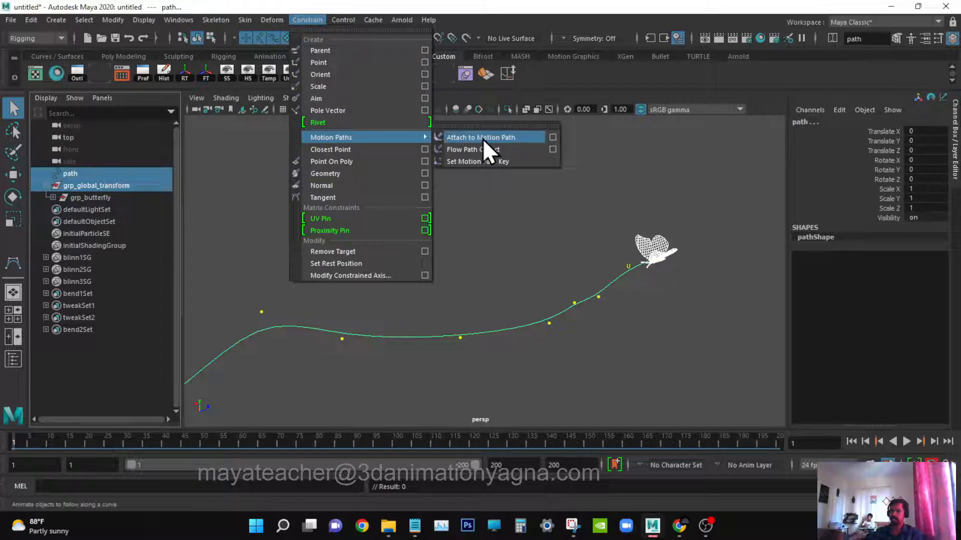
pyautogui.click(552, 138)
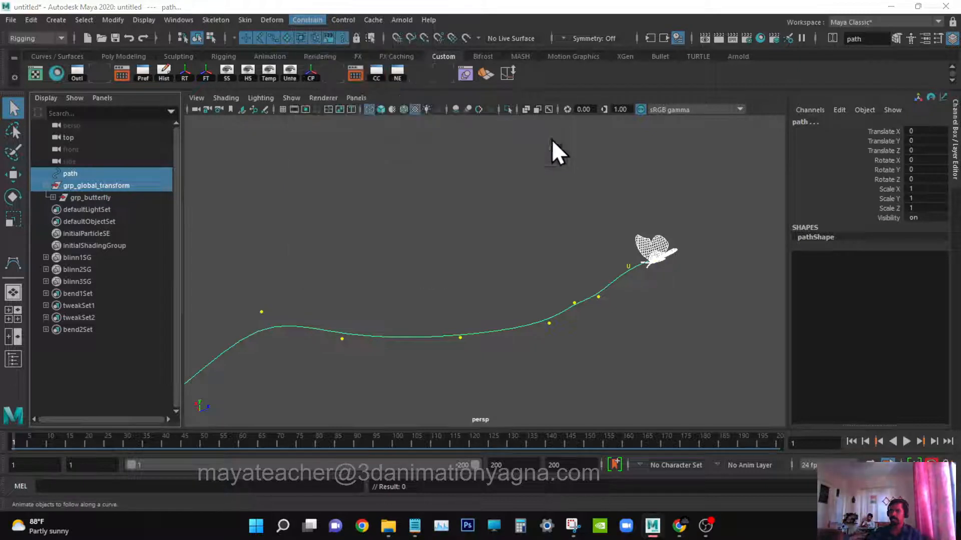
pyautogui.moveTo(711, 110); pyautogui.dragTo(365, 42)
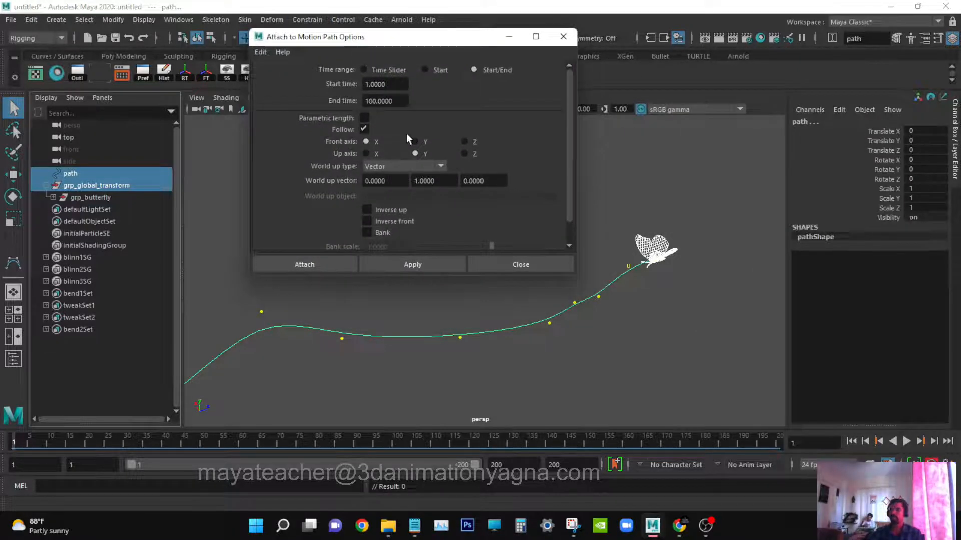
pyautogui.click(266, 53)
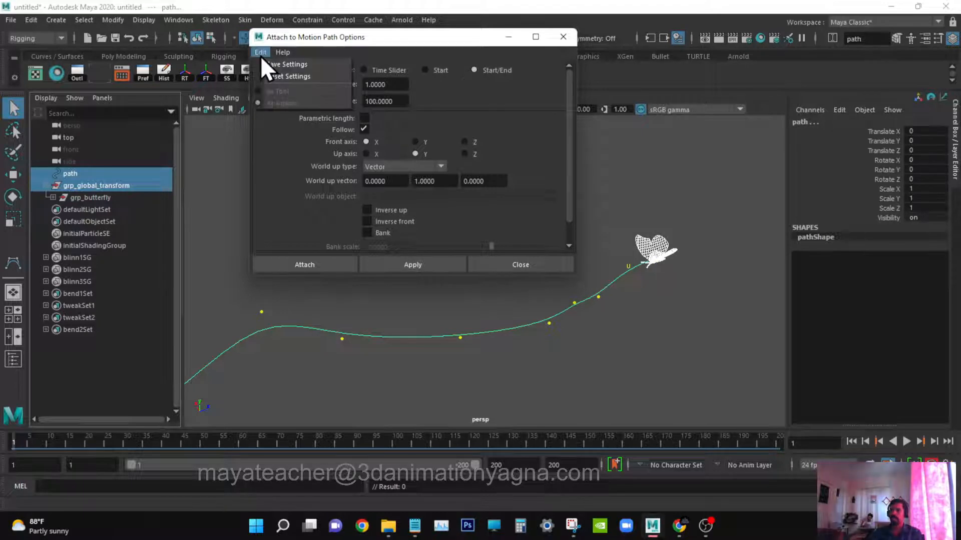
pyautogui.click(287, 76)
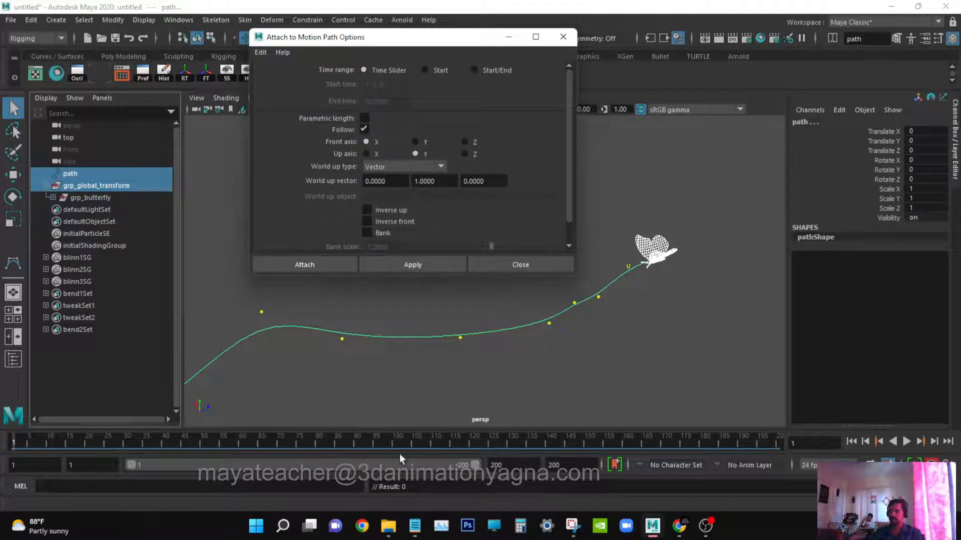
# Set the animation end time to 250 frames.
pyautogui.click(515, 461)
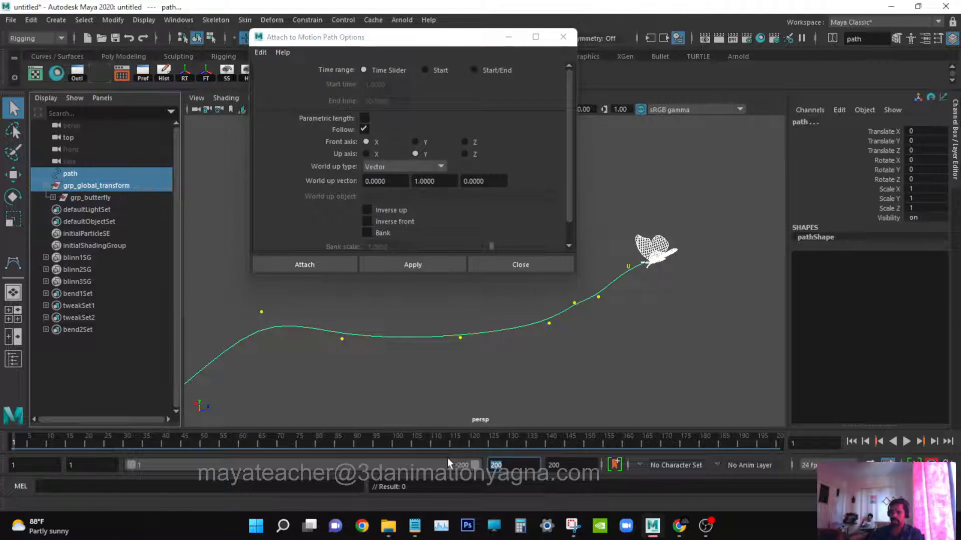
pyautogui.write('250')
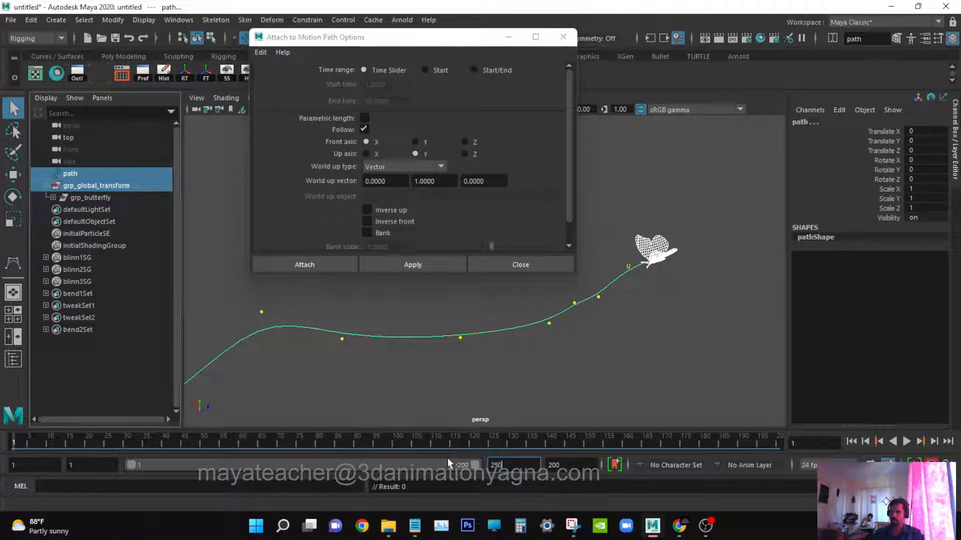
pyautogui.press('Return')
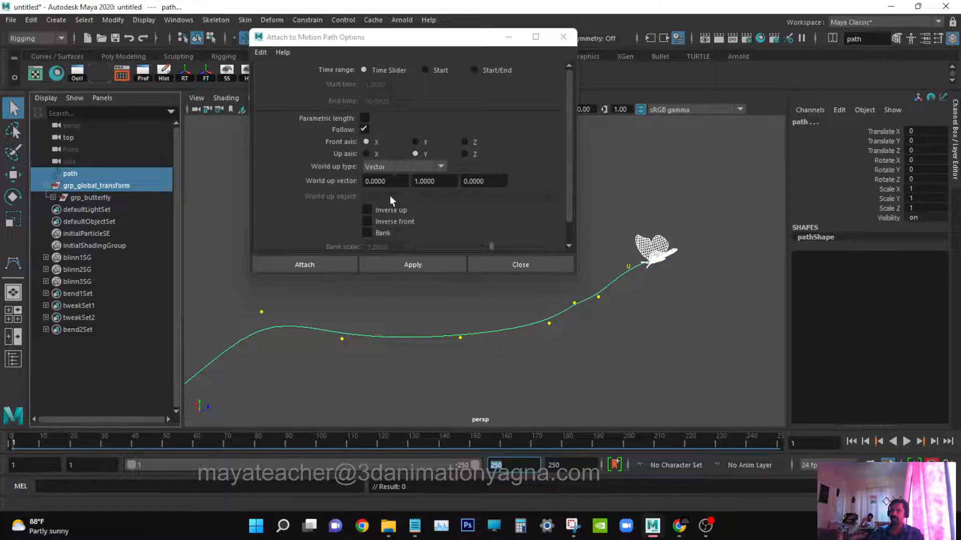
# Attach grp_global_transform to the path curve with the reset motion path settings.
pyautogui.moveTo(453, 276); pyautogui.dragTo(454, 321)
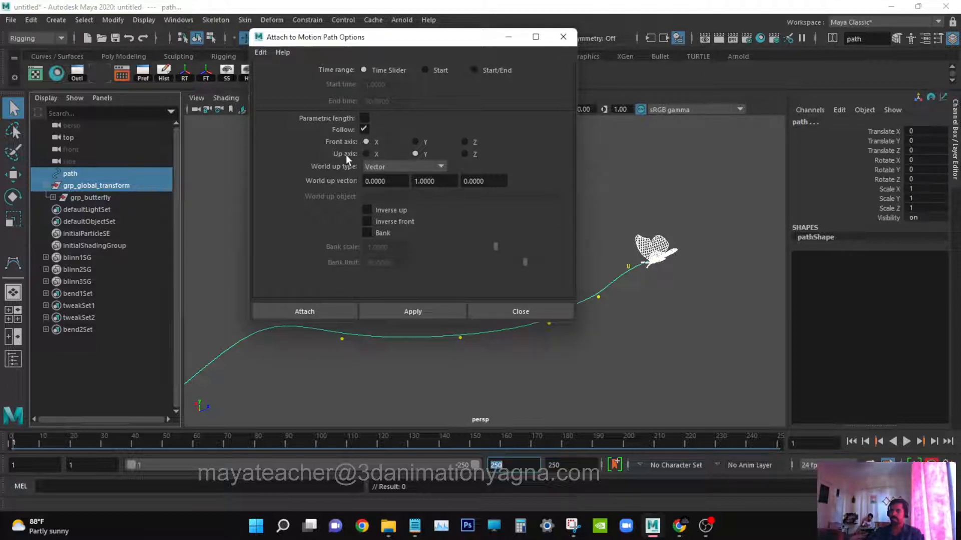
pyautogui.click(306, 311)
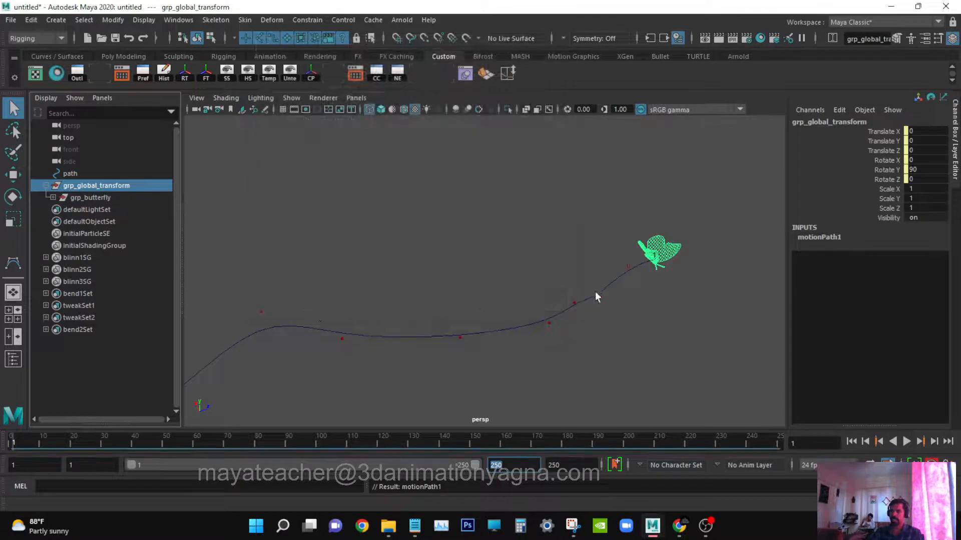
# Inspect the attached butterfly on the path from several angles, scrubbing the timeline, in shaded display.
pyautogui.keyDown('alt'); pyautogui.moveTo(595, 292); pyautogui.dragTo(459, 283); pyautogui.keyUp('alt')
pyautogui.keyDown('alt'); pyautogui.moveTo(458, 284); pyautogui.dragTo(586, 272, button='middle'); pyautogui.keyUp('alt')
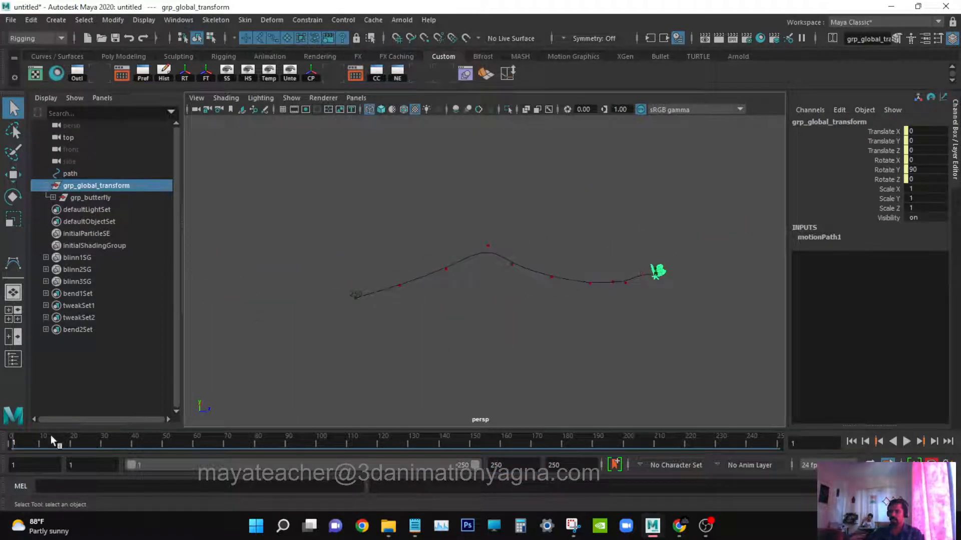
pyautogui.moveTo(25, 443)
pyautogui.mouseDown()
pyautogui.moveTo(404, 439)
pyautogui.moveTo(12, 444)
pyautogui.mouseUp()
pyautogui.keyDown('alt'); pyautogui.moveTo(281, 315); pyautogui.dragTo(586, 277, button='right'); pyautogui.keyUp('alt')
pyautogui.keyDown('alt'); pyautogui.moveTo(586, 277); pyautogui.dragTo(304, 292, button='middle'); pyautogui.keyUp('alt')
pyautogui.keyDown('alt'); pyautogui.moveTo(303, 293); pyautogui.dragTo(403, 289, button='right'); pyautogui.keyUp('alt')
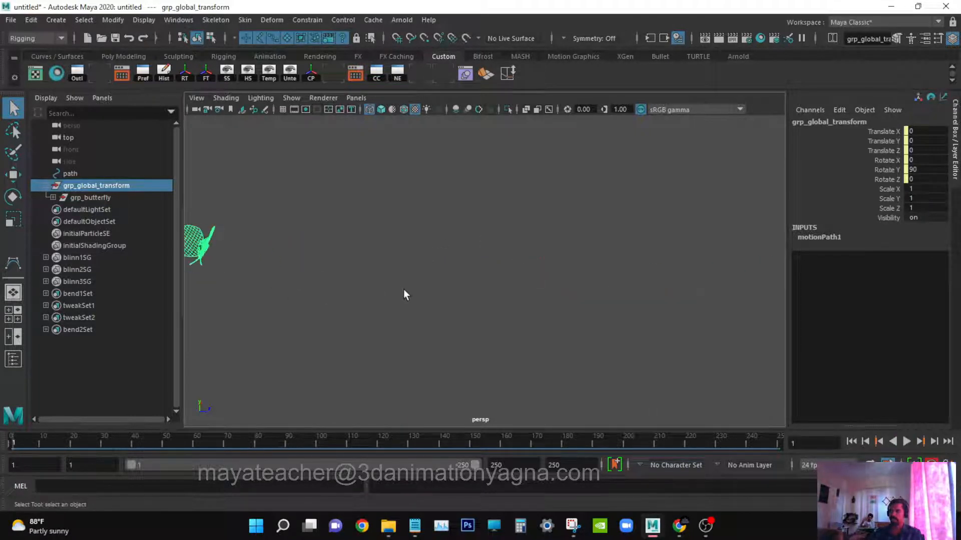
pyautogui.keyDown('alt'); pyautogui.moveTo(403, 289); pyautogui.dragTo(585, 281, button='middle'); pyautogui.keyUp('alt')
pyautogui.keyDown('alt'); pyautogui.moveTo(584, 281); pyautogui.dragTo(581, 294, button='right'); pyautogui.keyUp('alt')
pyautogui.keyDown('alt'); pyautogui.moveTo(581, 293); pyautogui.dragTo(597, 304, button='middle'); pyautogui.keyUp('alt')
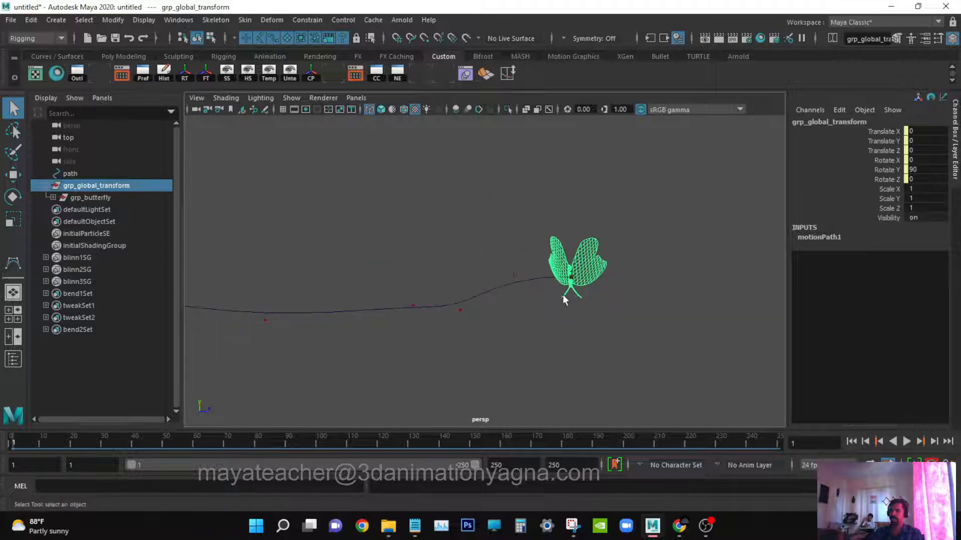
pyautogui.keyDown('alt'); pyautogui.moveTo(566, 304); pyautogui.dragTo(591, 308, button='right'); pyautogui.keyUp('alt')
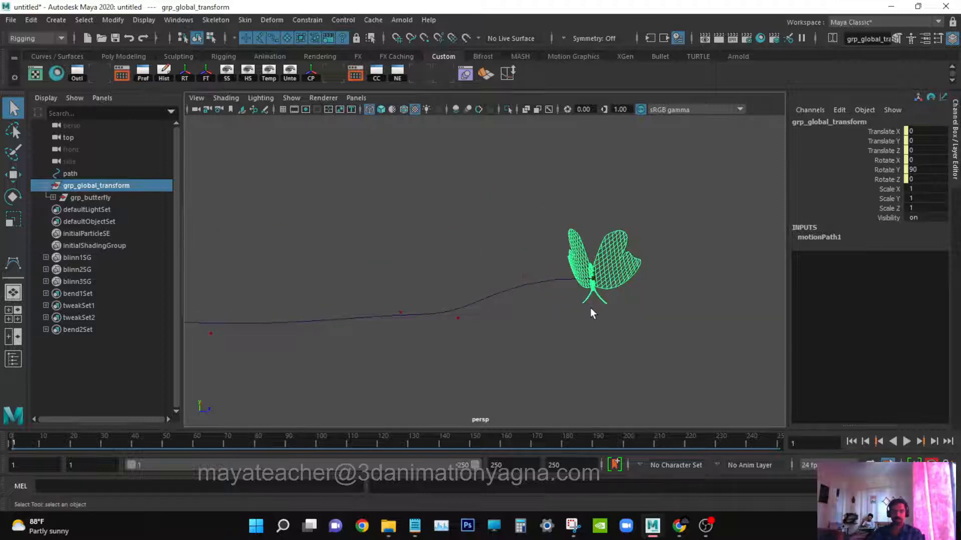
pyautogui.press('6')
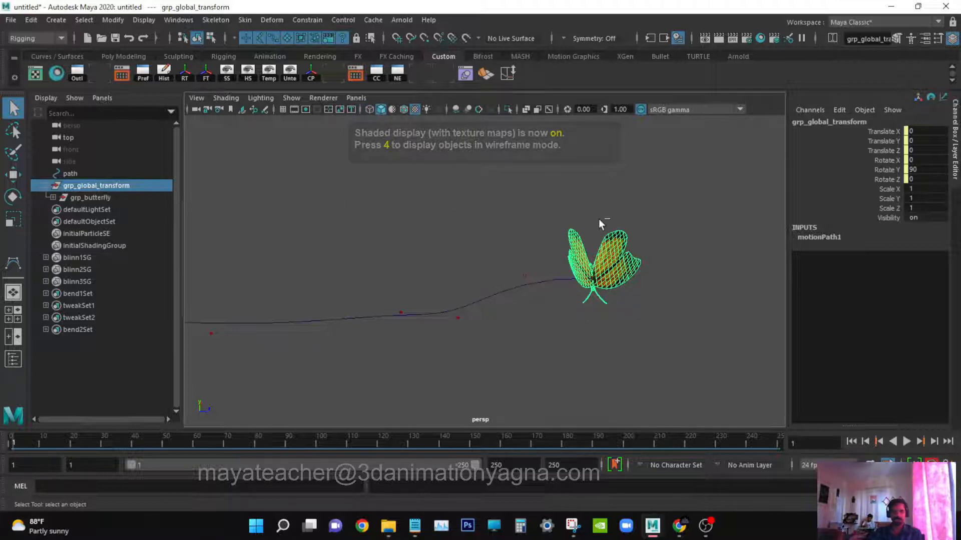
# Turn on the viewport grid and set the motion path's Front Axis to Z so the butterfly faces along the curve.
pyautogui.hotkey('ctrl', 'a')
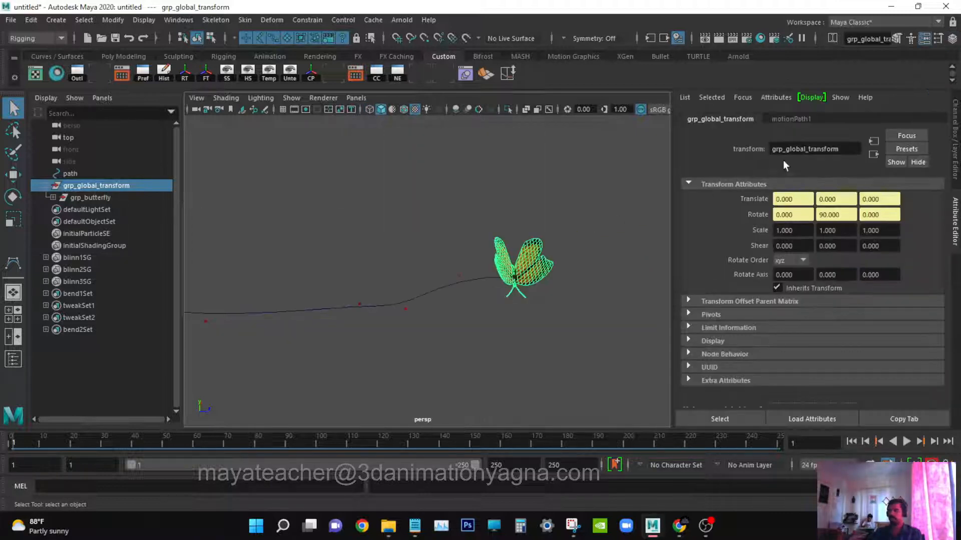
pyautogui.click(788, 119)
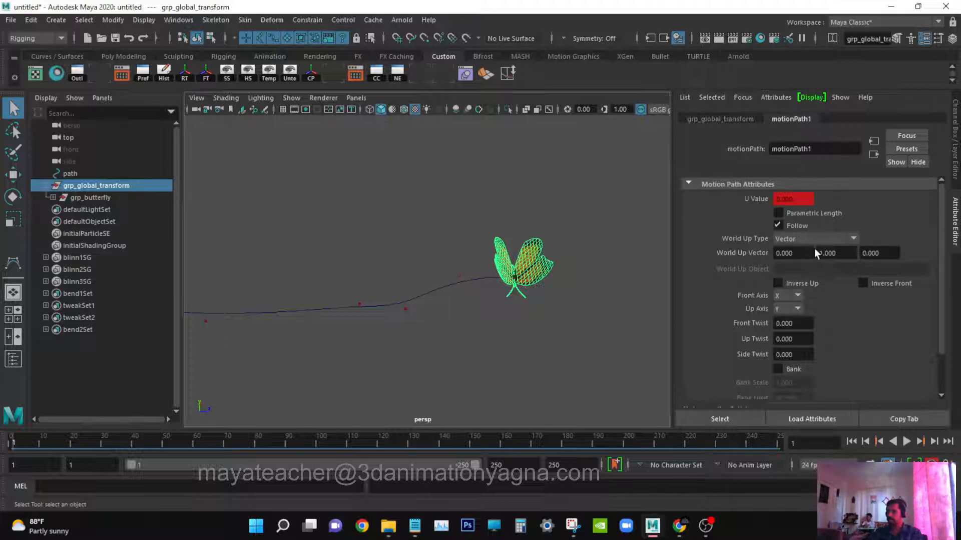
pyautogui.keyDown('alt'); pyautogui.moveTo(531, 289); pyautogui.dragTo(506, 315); pyautogui.keyUp('alt')
pyautogui.press('f')
pyautogui.press('w')
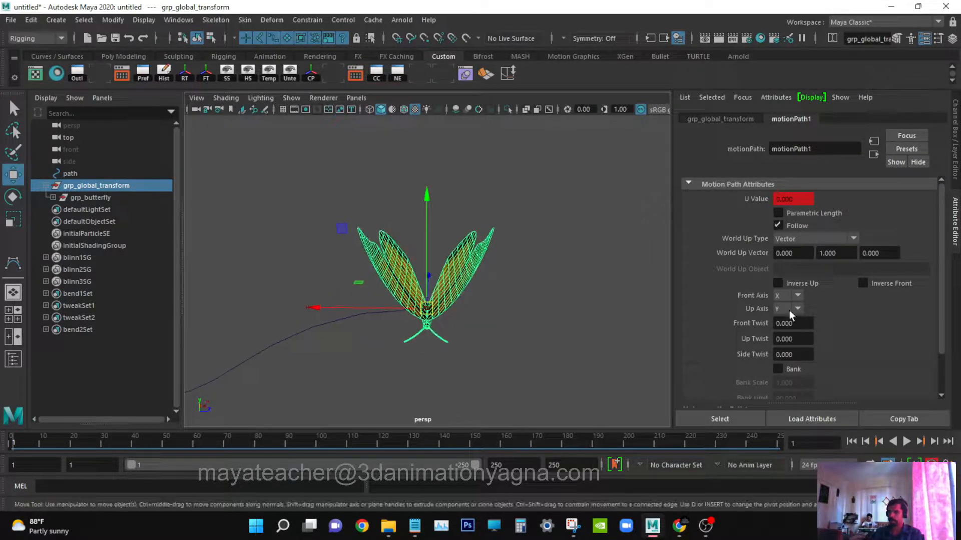
pyautogui.click(795, 310)
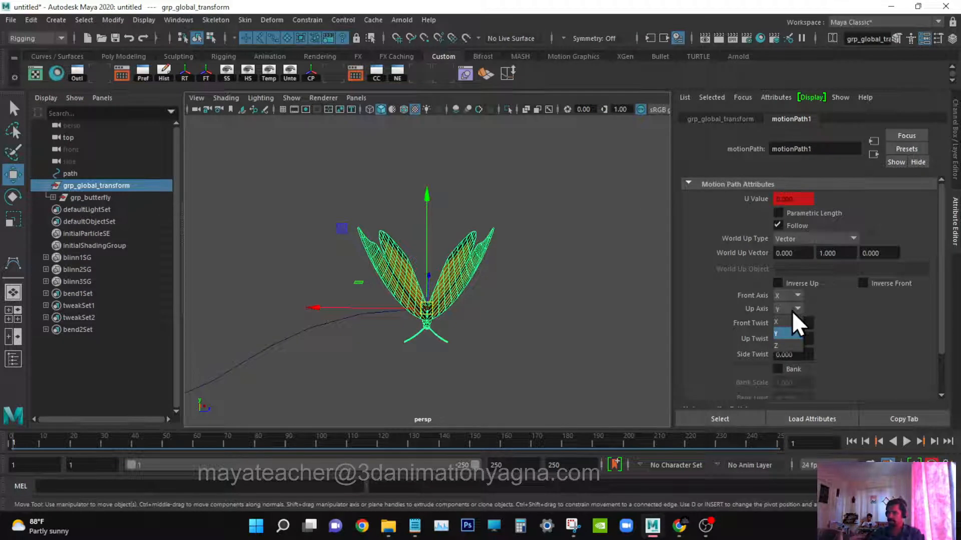
pyautogui.keyDown('alt'); pyautogui.moveTo(520, 340); pyautogui.dragTo(502, 327); pyautogui.keyUp('alt')
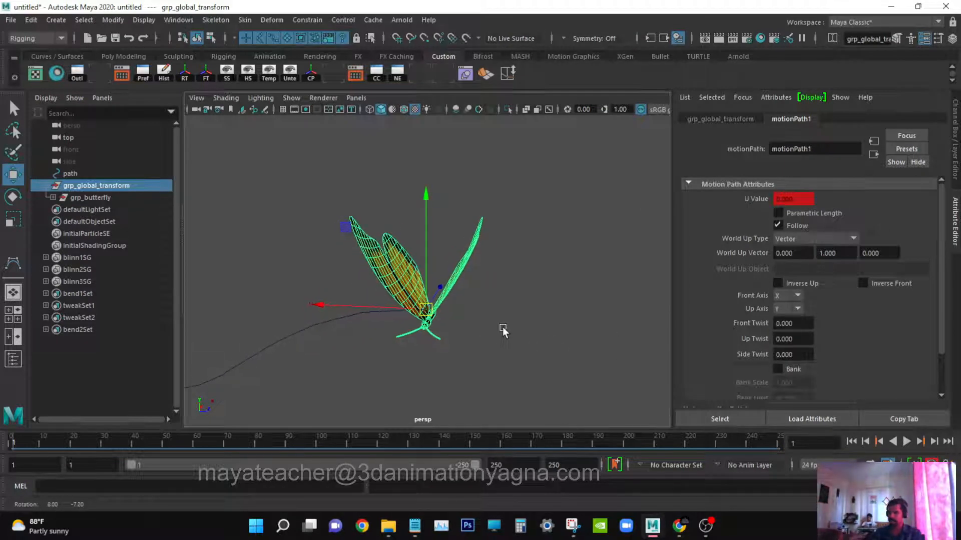
pyautogui.click(291, 97)
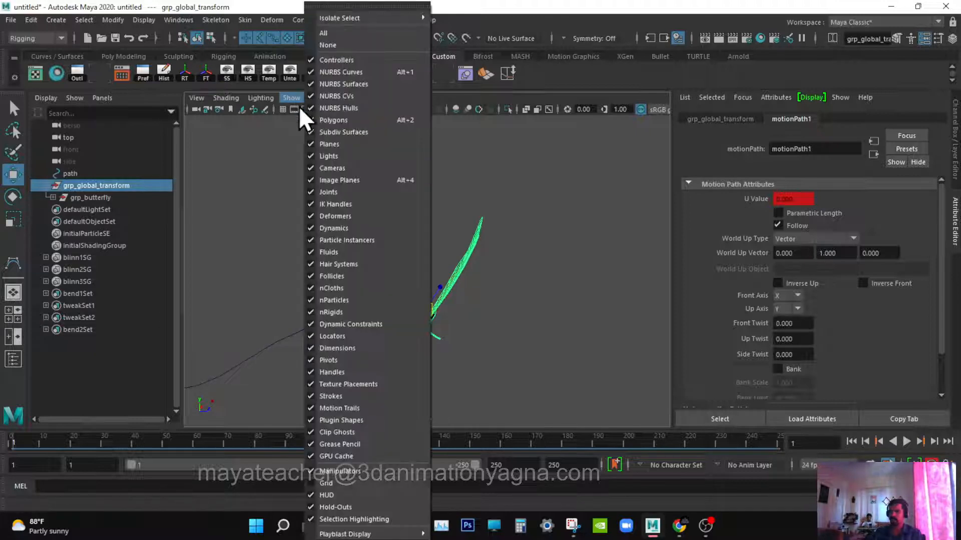
pyautogui.click(368, 483)
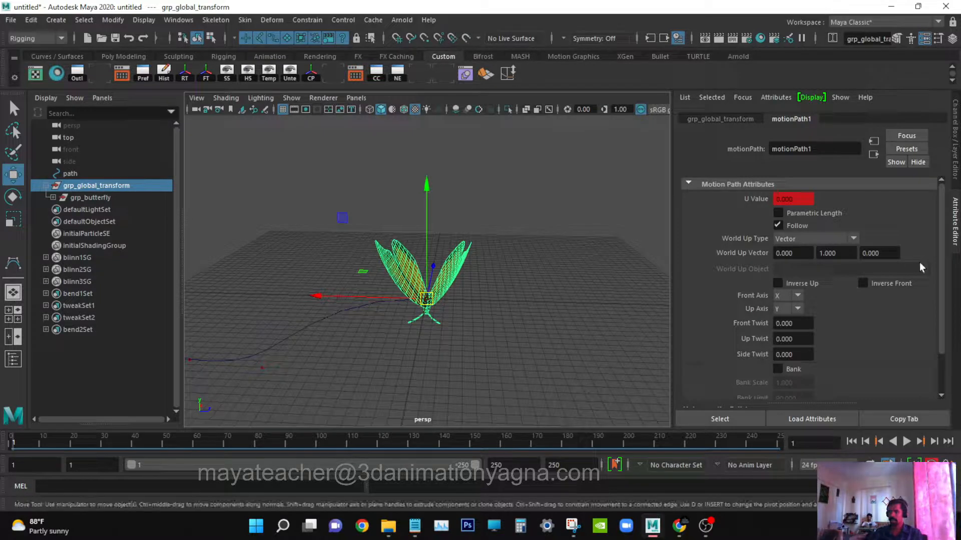
pyautogui.click(797, 308)
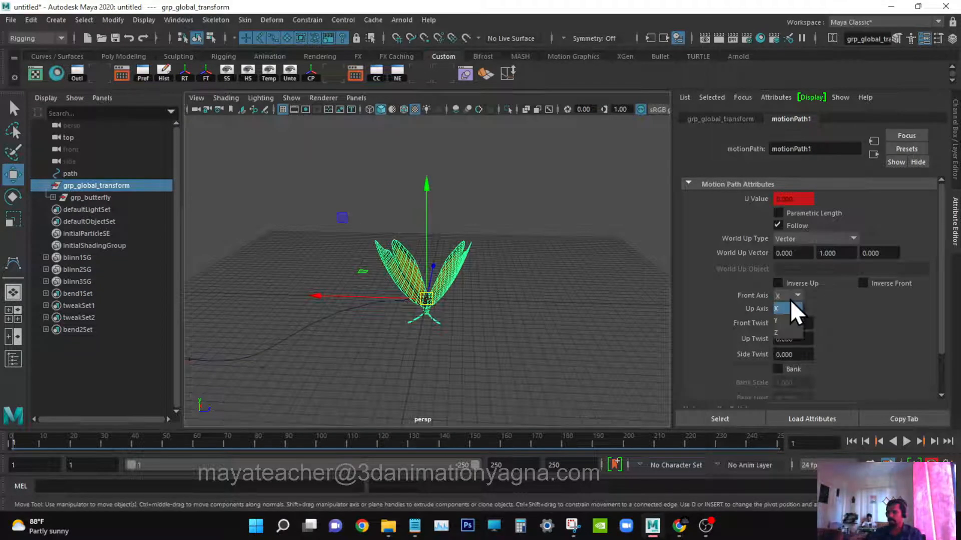
pyautogui.click(785, 331)
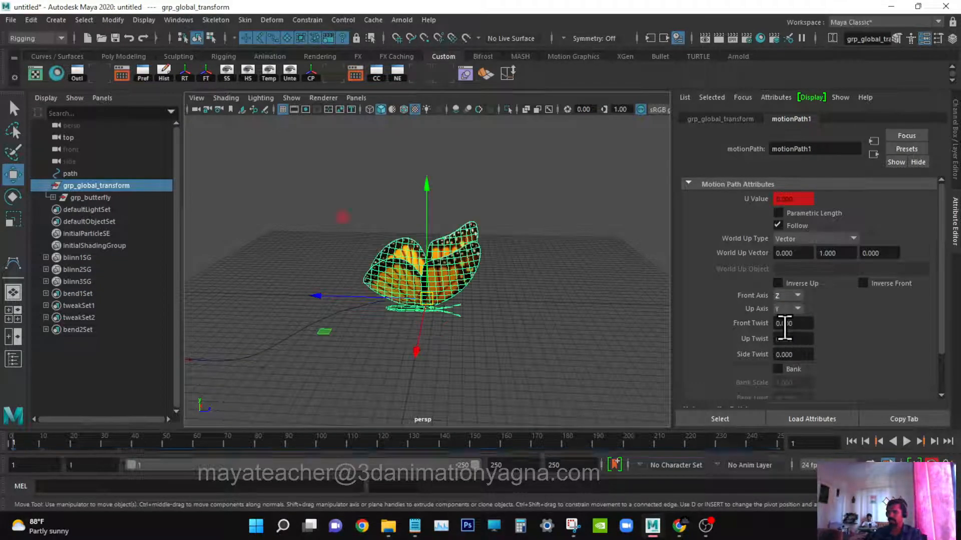
# Inspect the butterfly's orientation from several angles and play back the flight along the path.
pyautogui.keyDown('alt'); pyautogui.moveTo(412, 325); pyautogui.dragTo(435, 326); pyautogui.keyUp('alt')
pyautogui.keyDown('alt'); pyautogui.moveTo(434, 327); pyautogui.dragTo(508, 321, button='middle'); pyautogui.keyUp('alt')
pyautogui.keyDown('alt'); pyautogui.moveTo(508, 321); pyautogui.dragTo(510, 355); pyautogui.keyUp('alt')
pyautogui.keyDown('alt'); pyautogui.moveTo(462, 320); pyautogui.dragTo(423, 334, button='middle'); pyautogui.keyUp('alt')
pyautogui.keyDown('alt'); pyautogui.moveTo(424, 332); pyautogui.dragTo(478, 333); pyautogui.keyUp('alt')
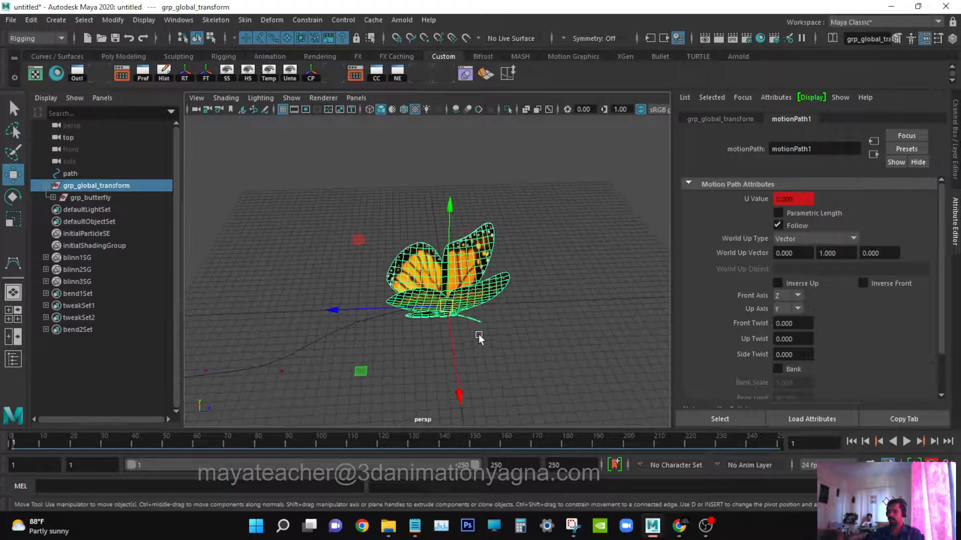
pyautogui.keyDown('alt'); pyautogui.moveTo(362, 310); pyautogui.dragTo(374, 326); pyautogui.keyUp('alt')
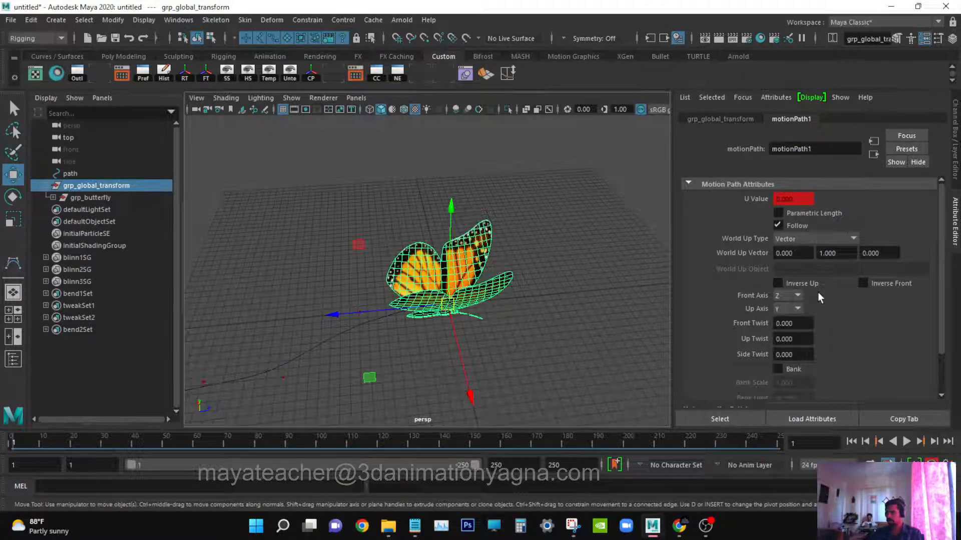
pyautogui.click(901, 287)
pyautogui.keyDown('alt'); pyautogui.moveTo(450, 300); pyautogui.dragTo(600, 313); pyautogui.keyUp('alt')
pyautogui.hotkey('ctrl', 'a')
pyautogui.press('q')
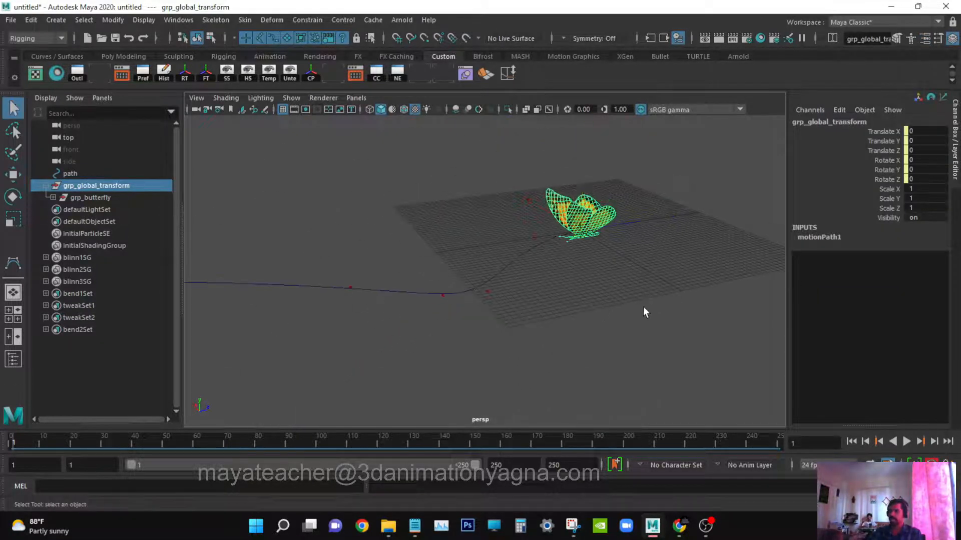
pyautogui.click(906, 441)
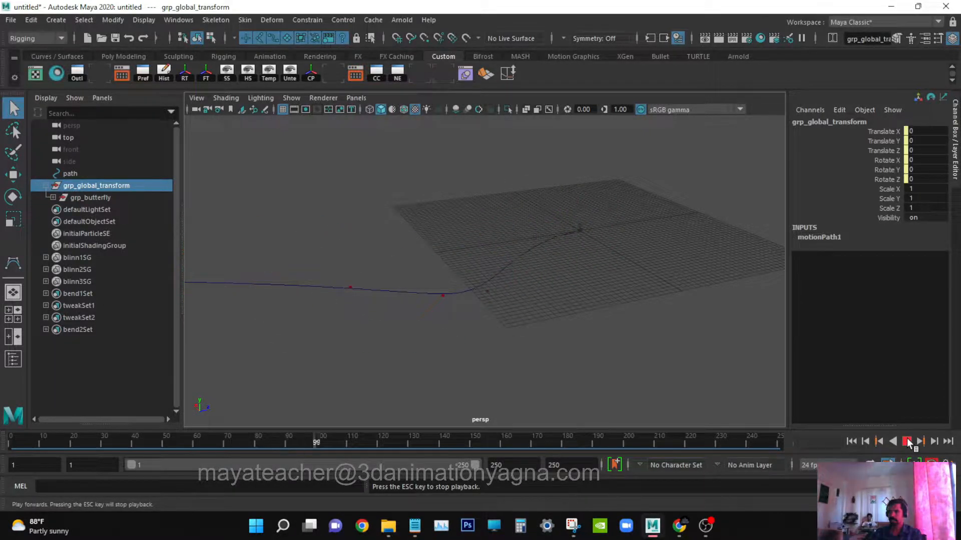
pyautogui.click(907, 441)
# Scale the path curve uniformly to 2 on all three axes.
pyautogui.scroll(-5, 487, 287)
pyautogui.keyDown('alt'); pyautogui.moveTo(483, 290); pyautogui.dragTo(542, 305); pyautogui.keyUp('alt')
pyautogui.scroll(2, 547, 311)
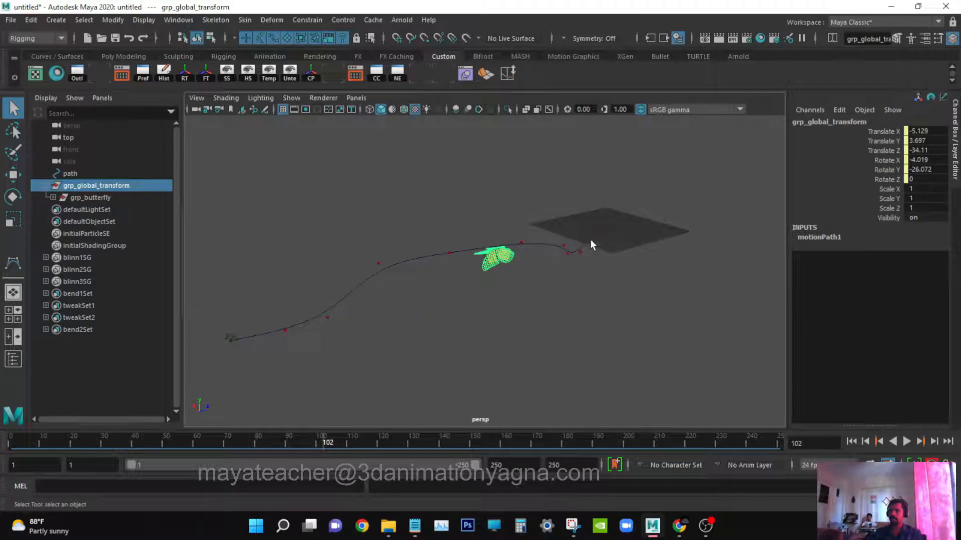
pyautogui.moveTo(580, 233); pyautogui.dragTo(596, 300)
pyautogui.press('r')
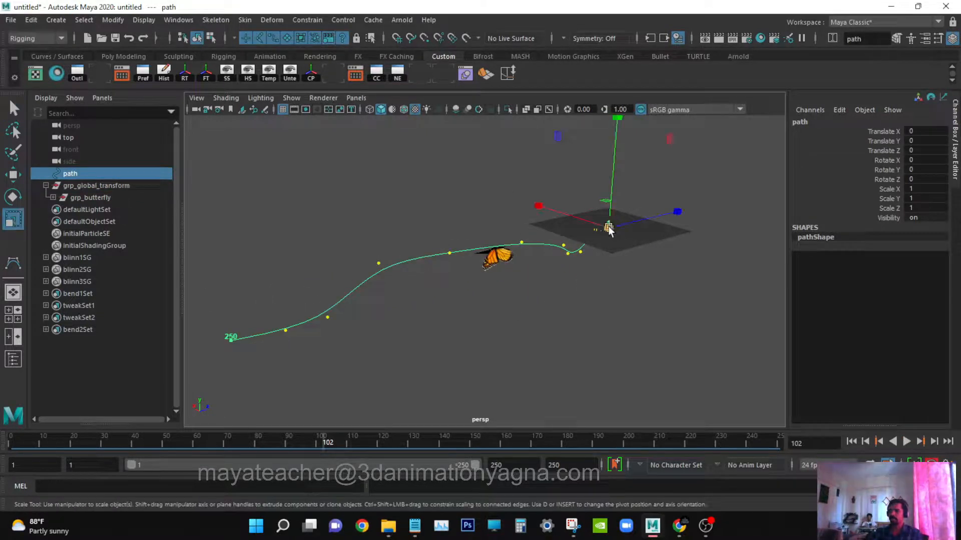
pyautogui.moveTo(609, 230); pyautogui.dragTo(765, 217)
pyautogui.hotkey('ctrl', 'z')
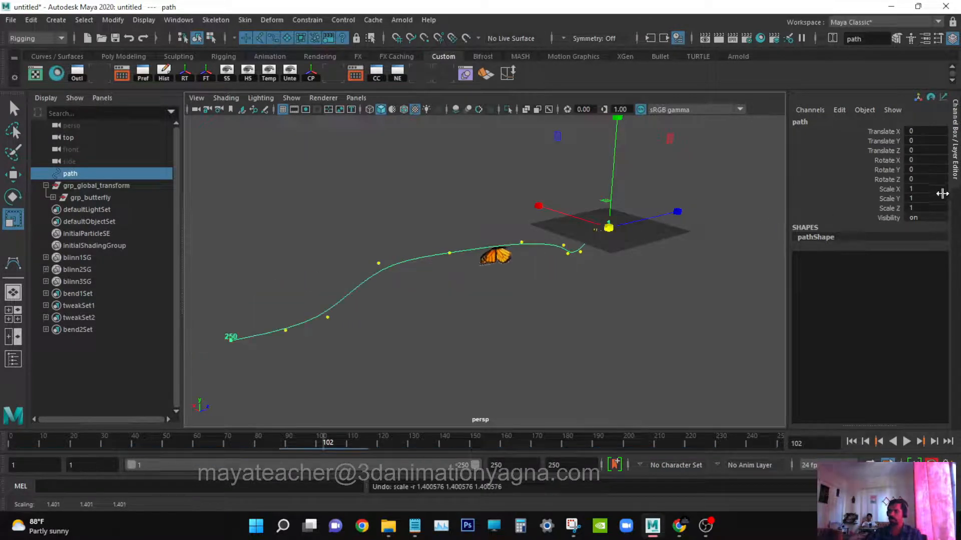
pyautogui.moveTo(924, 188); pyautogui.dragTo(933, 207)
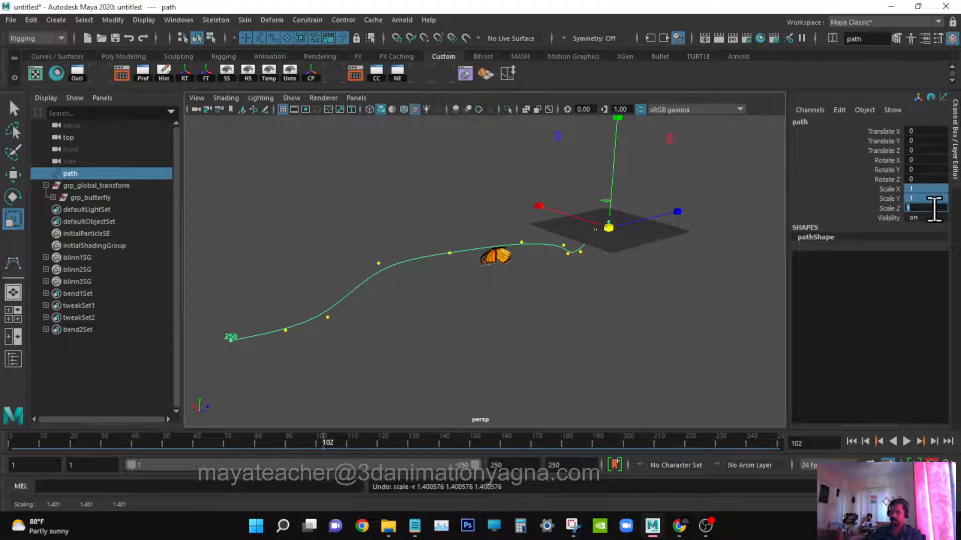
pyautogui.write('2')
pyautogui.press('Return')
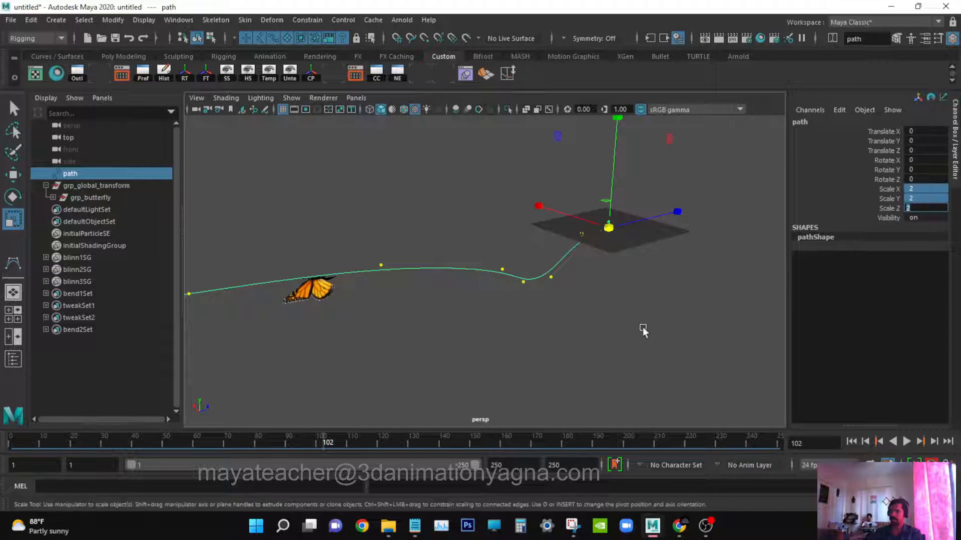
# Play back the animation and watch the butterfly fly along the enlarged path from different angles.
pyautogui.moveTo(642, 331)
pyautogui.keyDown('alt'); pyautogui.mouseDown()
pyautogui.moveTo(641, 320)
pyautogui.moveTo(654, 337)
pyautogui.moveTo(624, 345)
pyautogui.moveTo(765, 383)
pyautogui.moveTo(579, 302)
pyautogui.moveTo(654, 324)
pyautogui.moveTo(597, 323)
pyautogui.moveTo(643, 322)
pyautogui.mouseUp(); pyautogui.keyUp('alt')
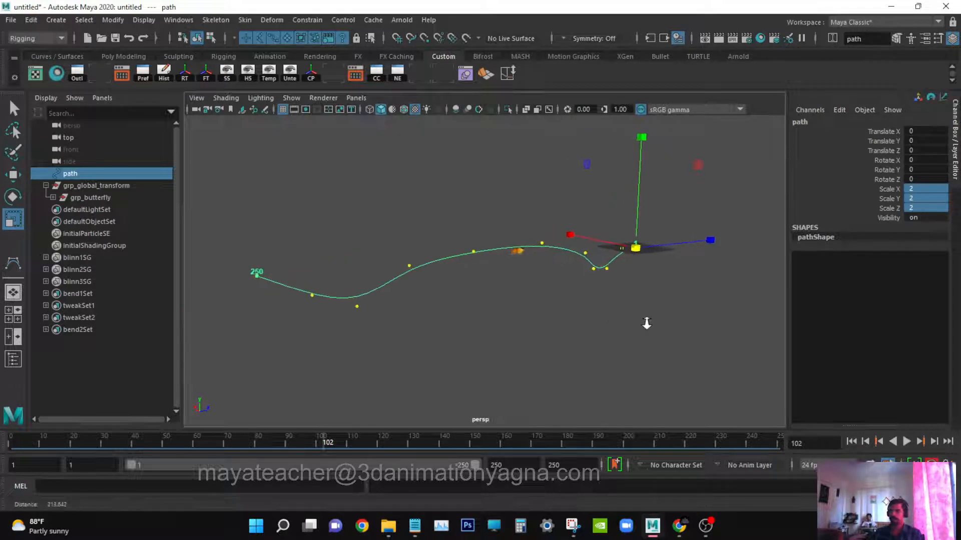
pyautogui.press('q')
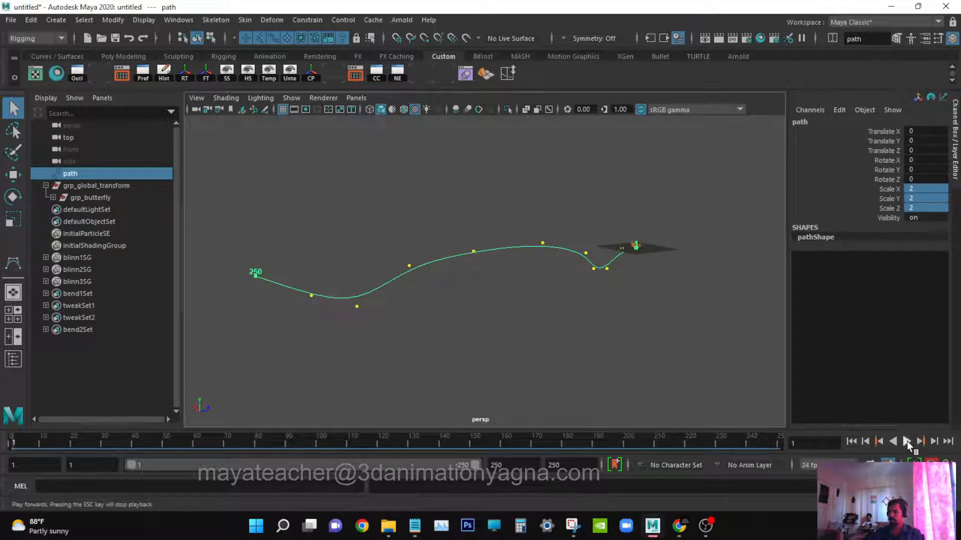
pyautogui.click(906, 441)
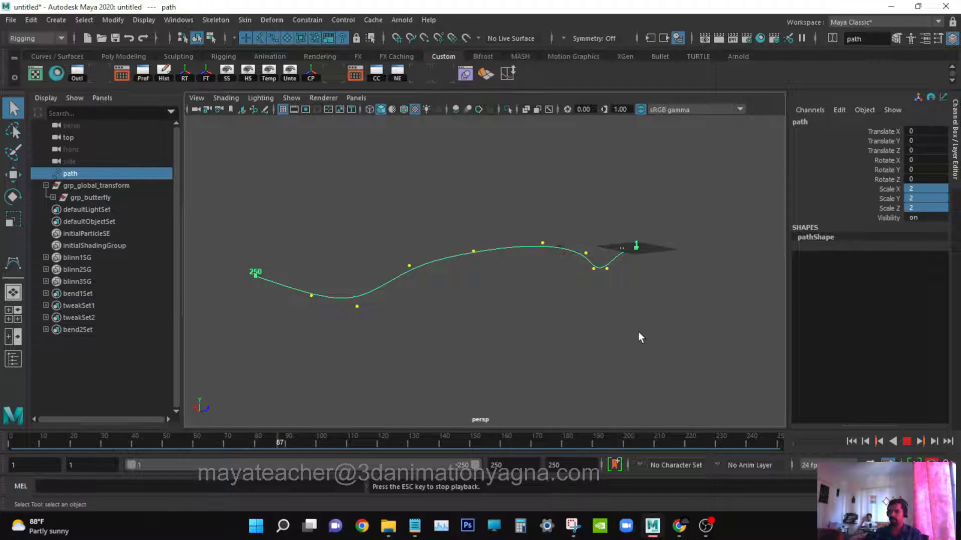
pyautogui.keyDown('alt'); pyautogui.moveTo(582, 348); pyautogui.dragTo(510, 384); pyautogui.keyUp('alt')
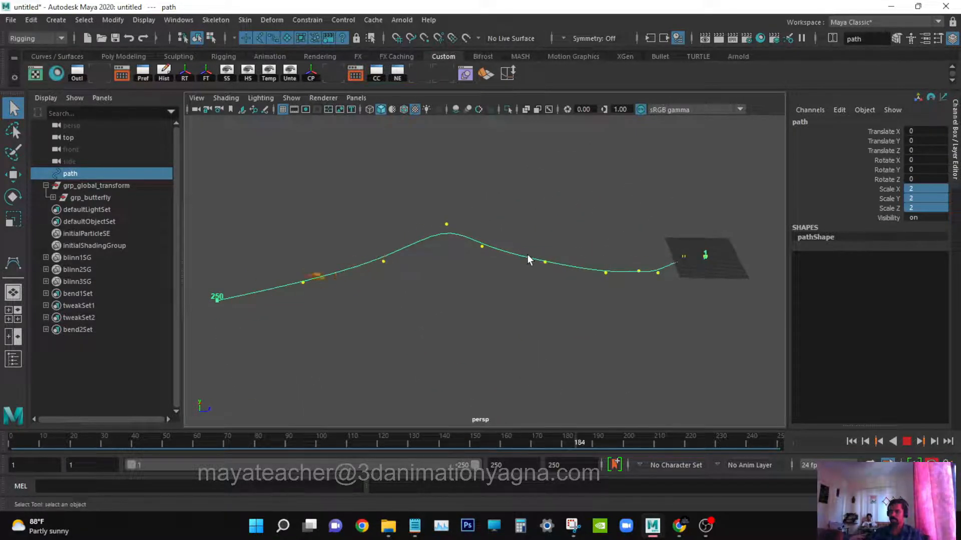
pyautogui.moveTo(526, 254); pyautogui.dragTo(466, 231, button='right')
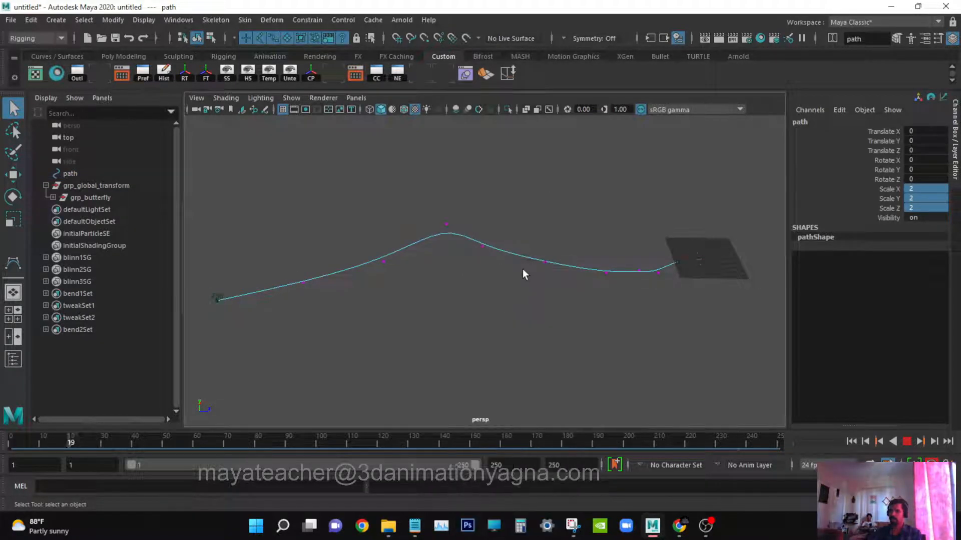
pyautogui.moveTo(530, 243); pyautogui.dragTo(552, 265)
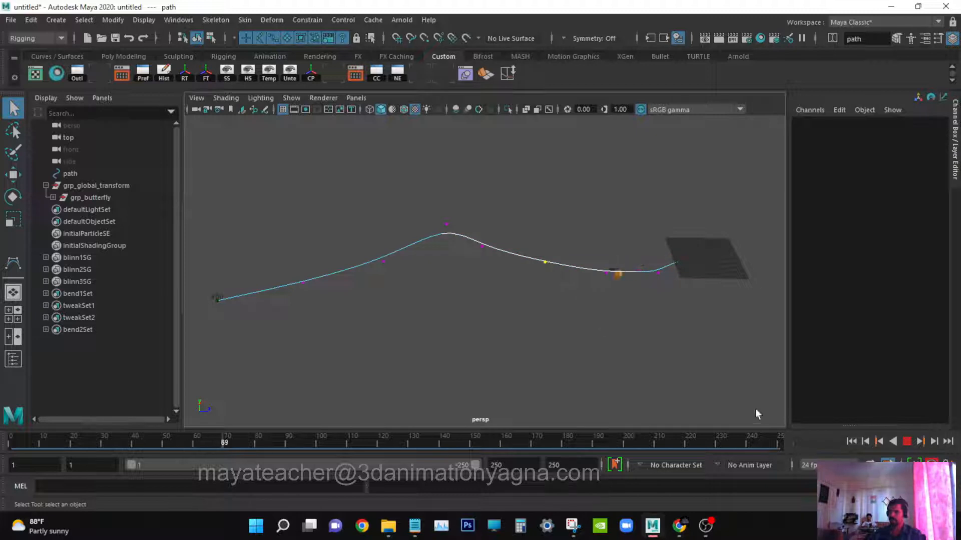
pyautogui.click(906, 440)
pyautogui.click(679, 318)
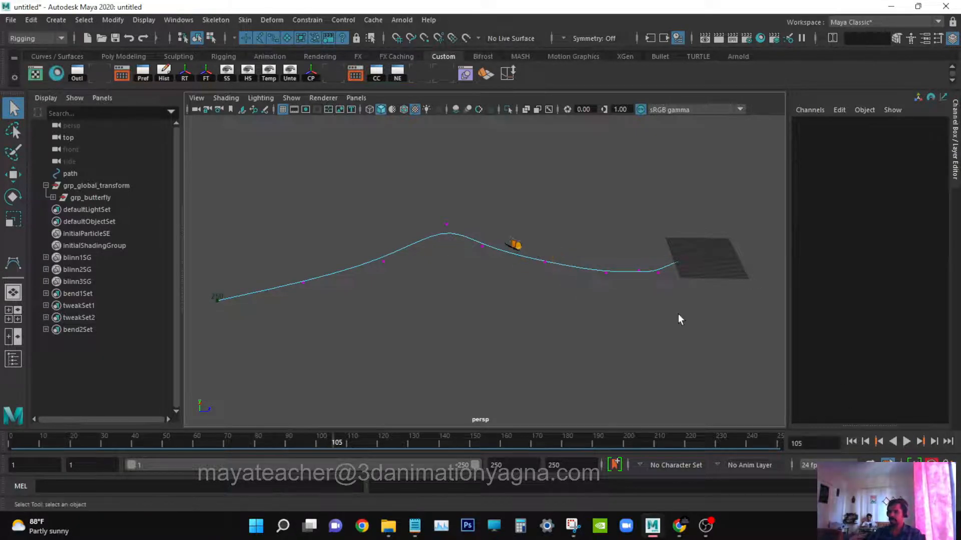
pyautogui.press('F8')
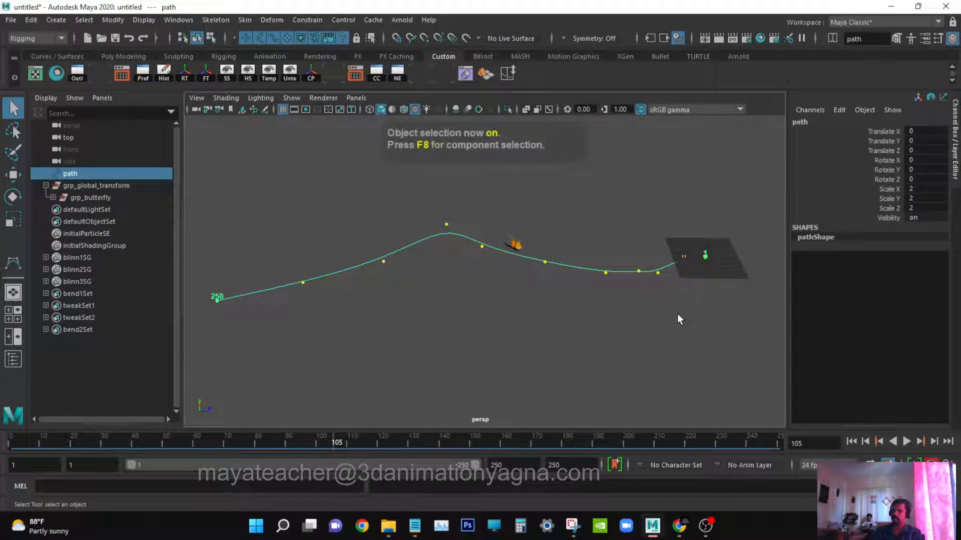
pyautogui.keyDown('alt'); pyautogui.moveTo(679, 319); pyautogui.dragTo(544, 292); pyautogui.keyUp('alt')
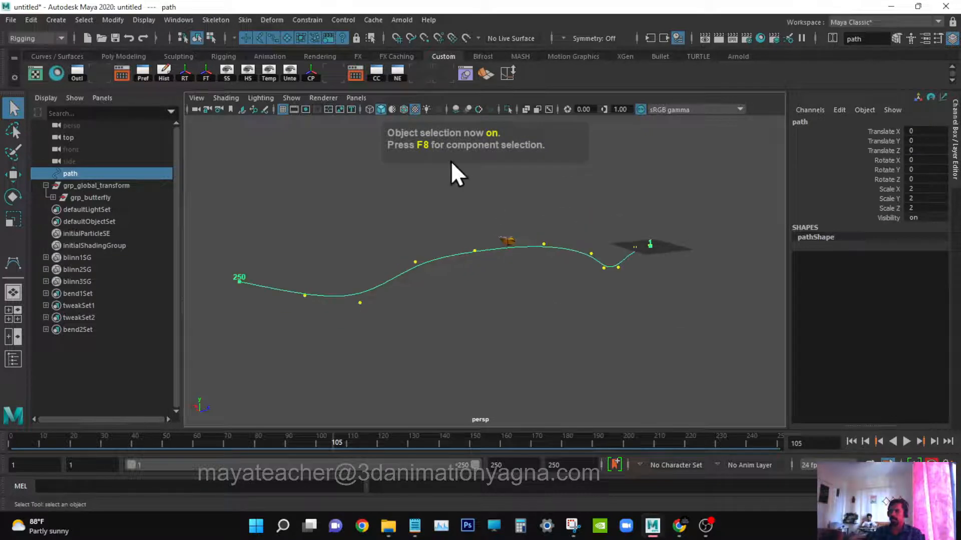
pyautogui.keyDown('alt'); pyautogui.moveTo(368, 212); pyautogui.dragTo(384, 183); pyautogui.keyUp('alt')
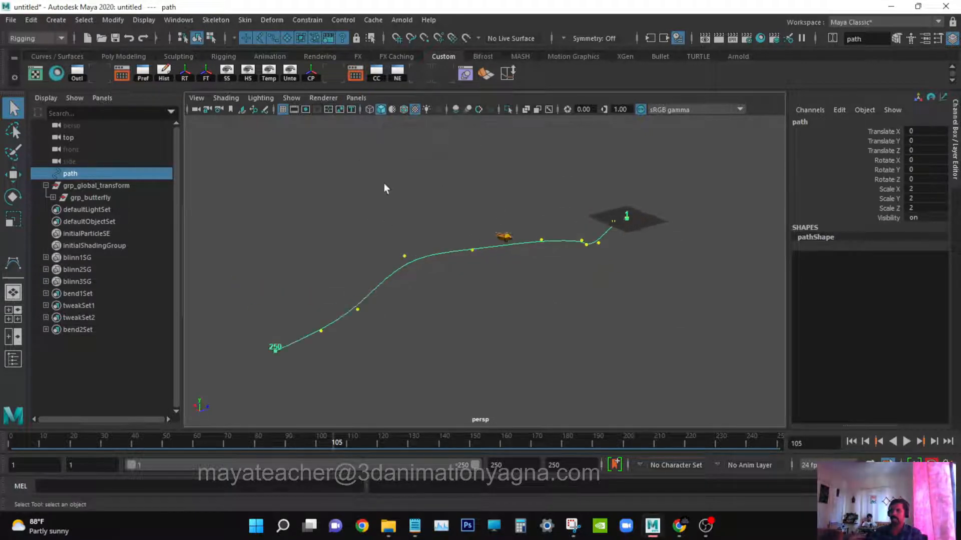
# Create a new perspective camera panel and rename the new camera cam.
pyautogui.click(360, 98)
pyautogui.moveTo(398, 111)
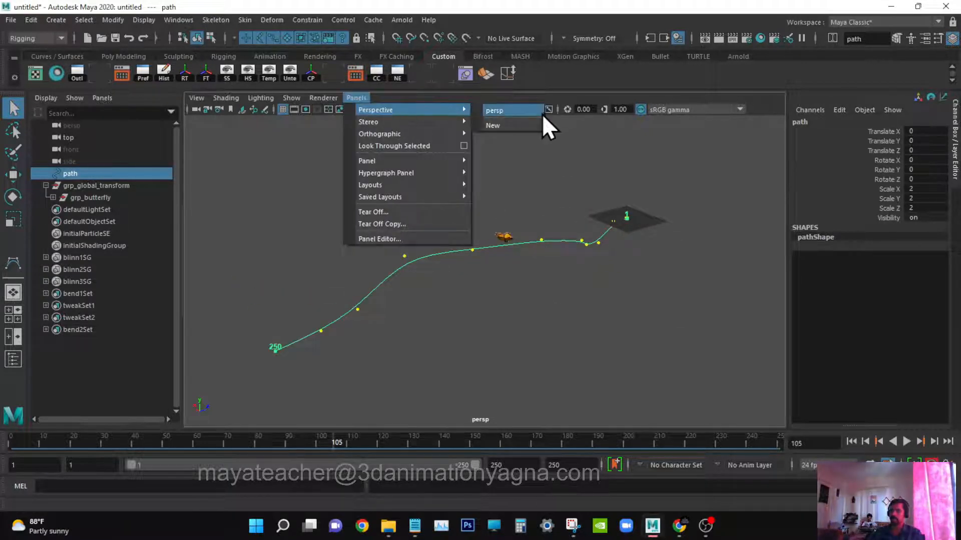
pyautogui.click(523, 126)
pyautogui.click(830, 120)
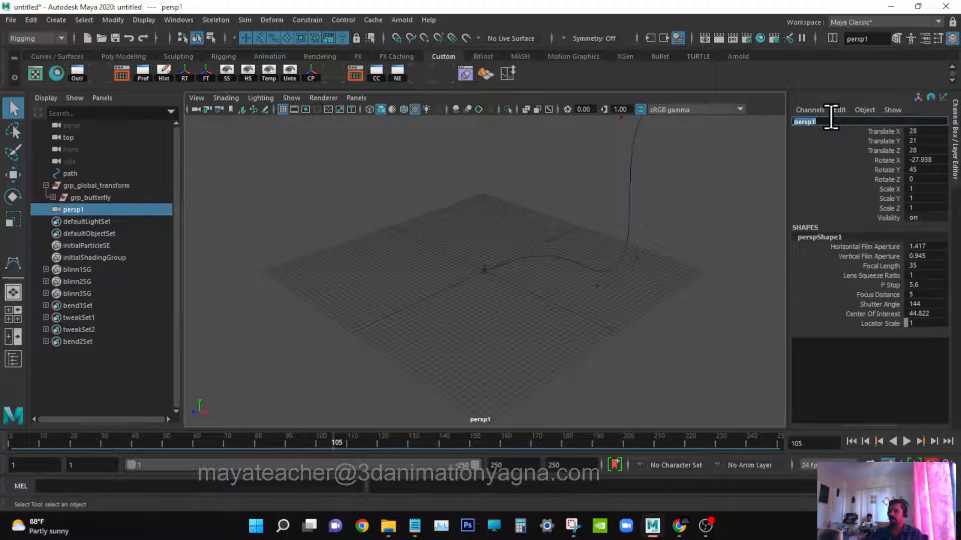
pyautogui.write('cam')
pyautogui.press('Return')
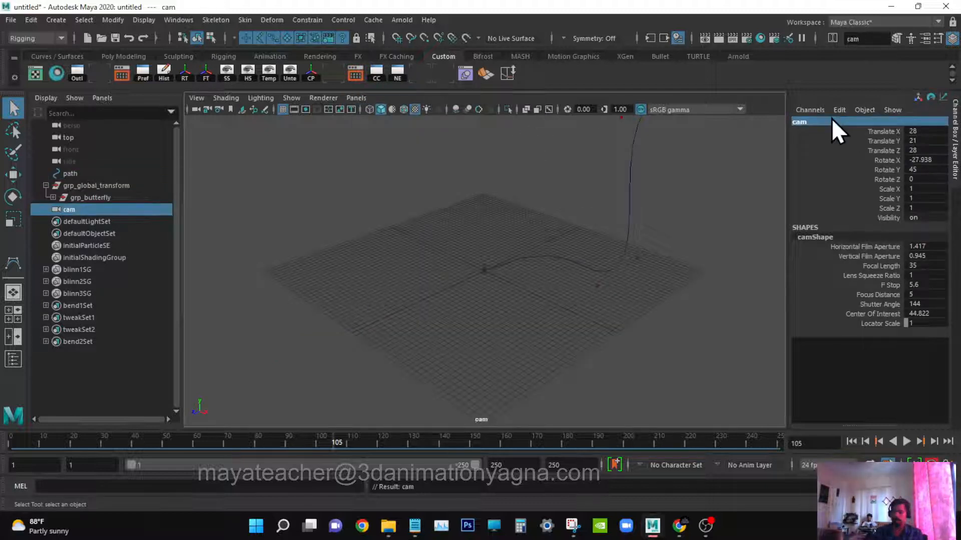
# In the cam camera's display options, turn on Display Resolution, set Gate Mask Opacity to 1 and the gate mask colour to black.
pyautogui.hotkey('ctrl', 'a')
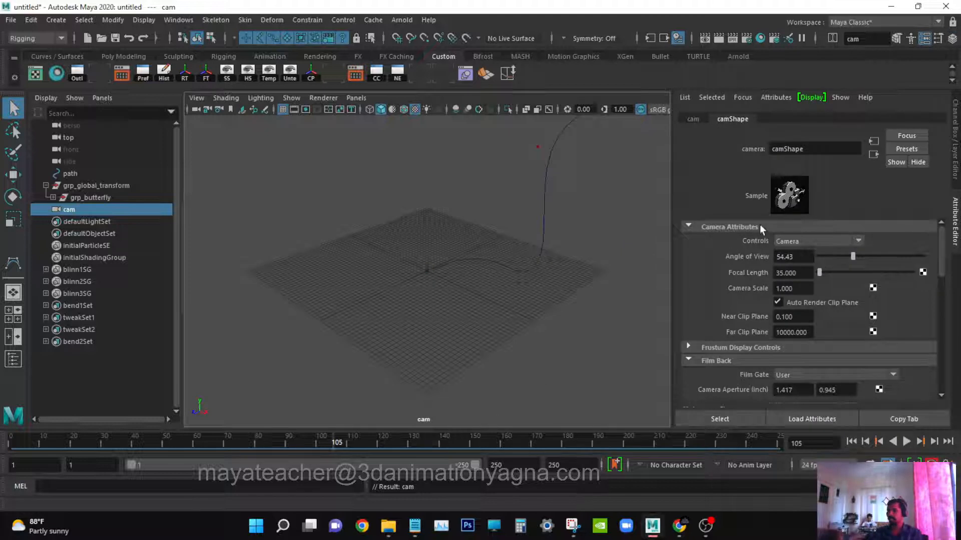
pyautogui.click(759, 226)
pyautogui.click(751, 252)
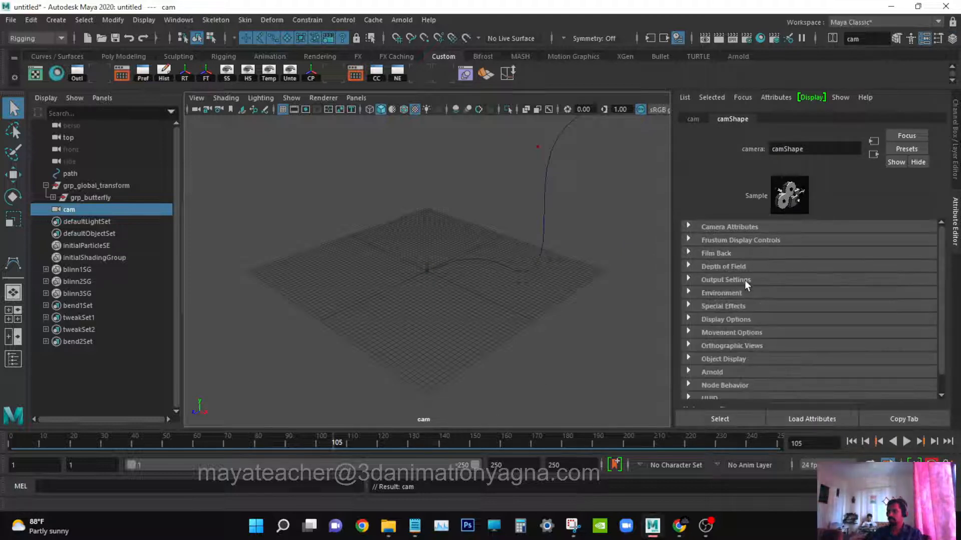
pyautogui.click(747, 280)
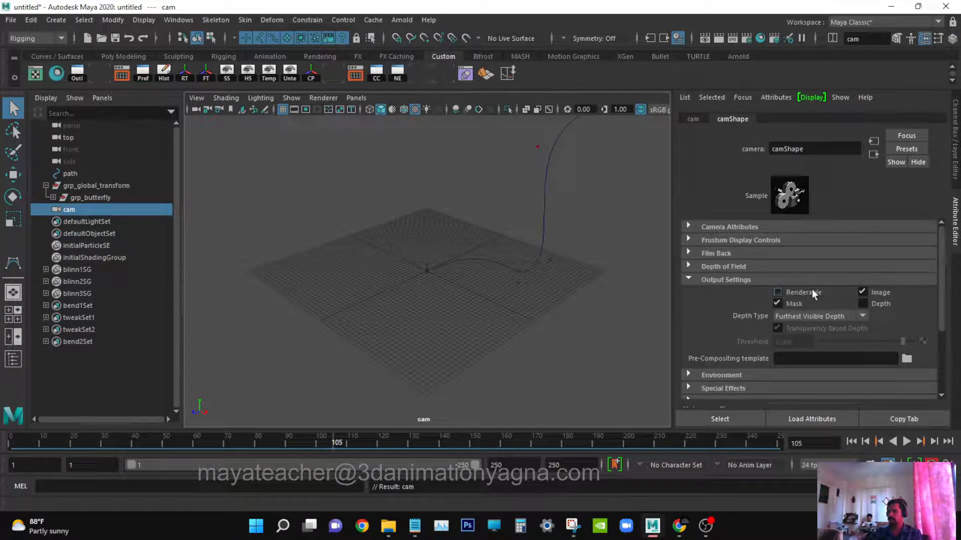
pyautogui.click(779, 279)
pyautogui.click(743, 319)
pyautogui.scroll(-2, 818, 300)
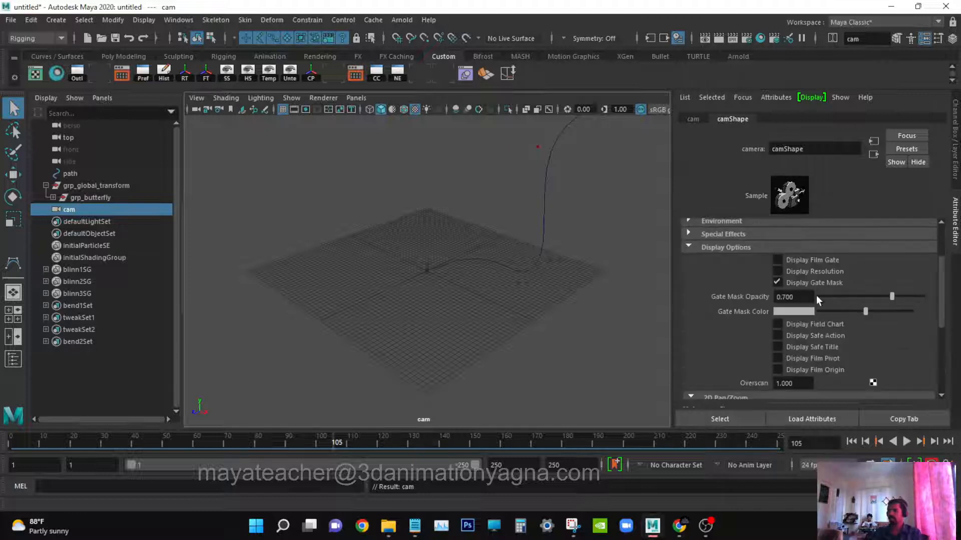
pyautogui.click(806, 271)
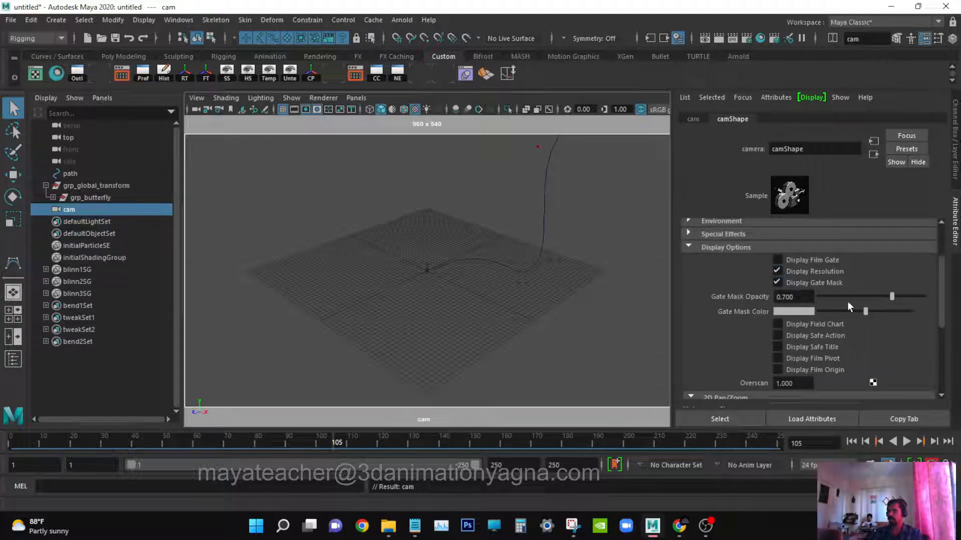
pyautogui.moveTo(848, 295); pyautogui.dragTo(924, 296)
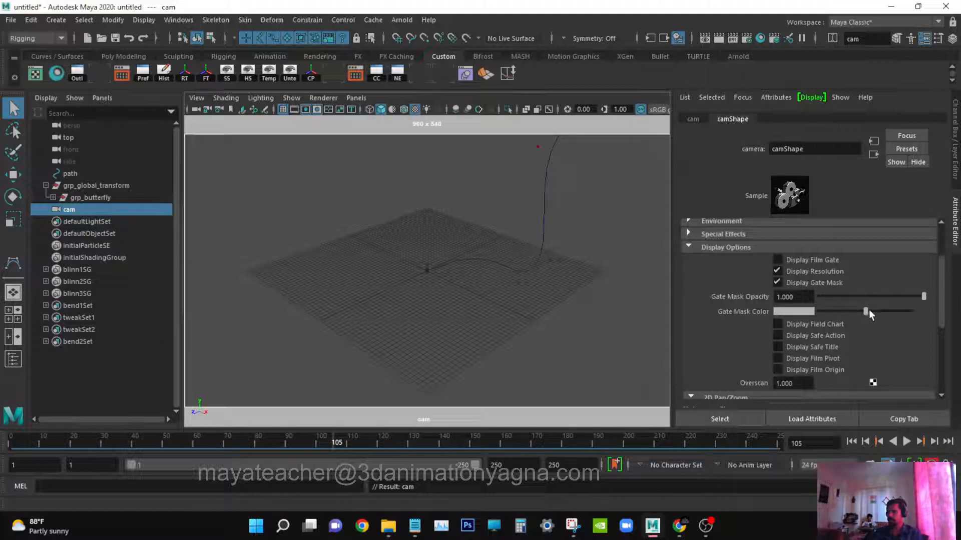
pyautogui.moveTo(869, 310); pyautogui.dragTo(800, 316)
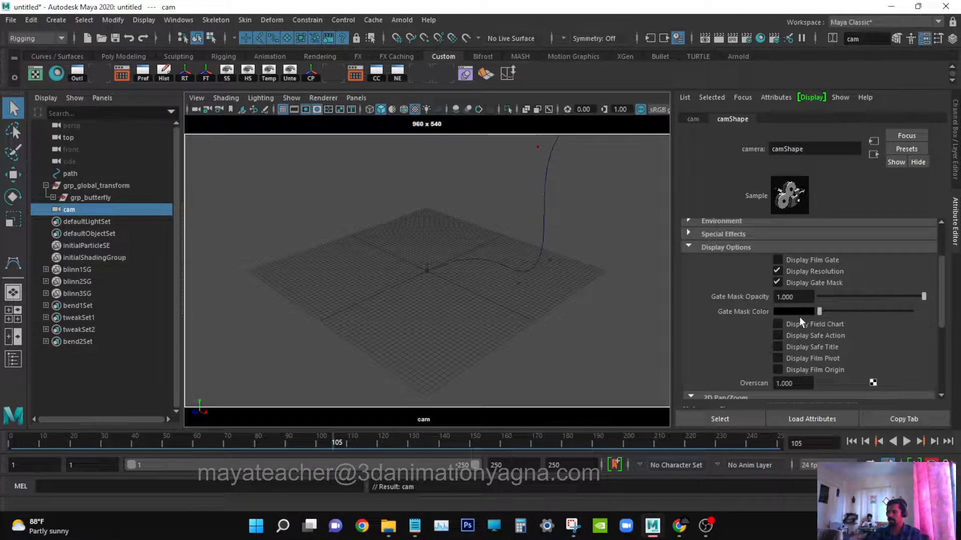
# Turn on Display Safe Action and Display Safe Title and set the camera's Overscan to 1.5.
pyautogui.click(818, 344)
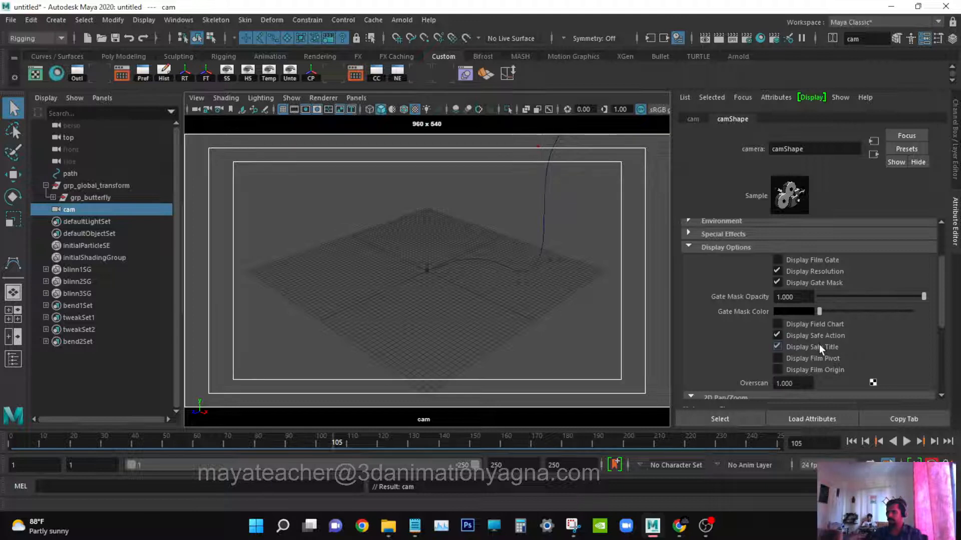
pyautogui.click(798, 383)
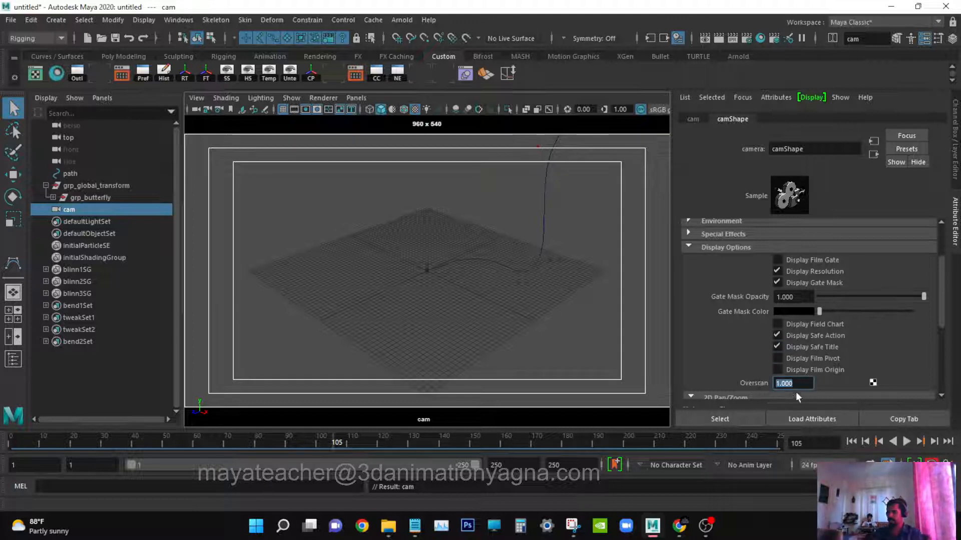
pyautogui.write('1.5')
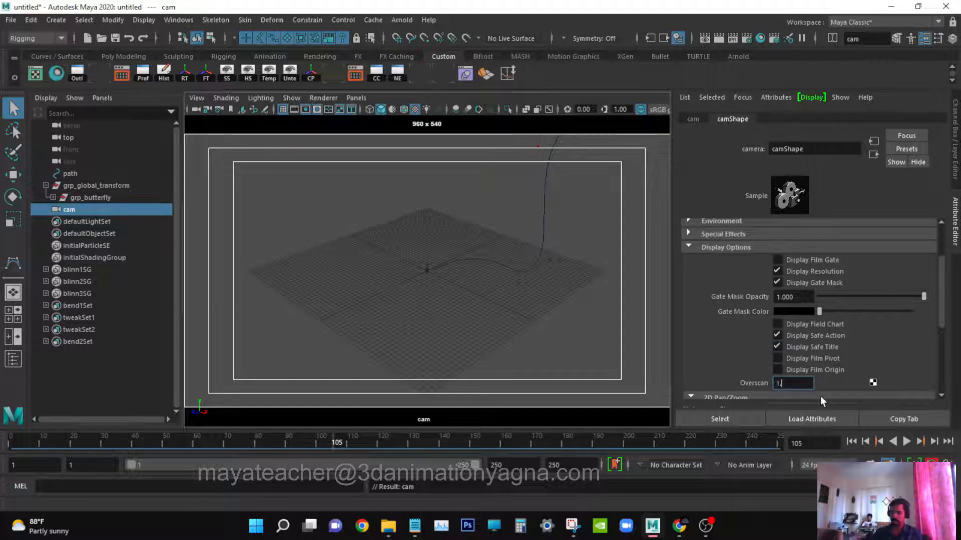
pyautogui.press('Return')
pyautogui.click(927, 38)
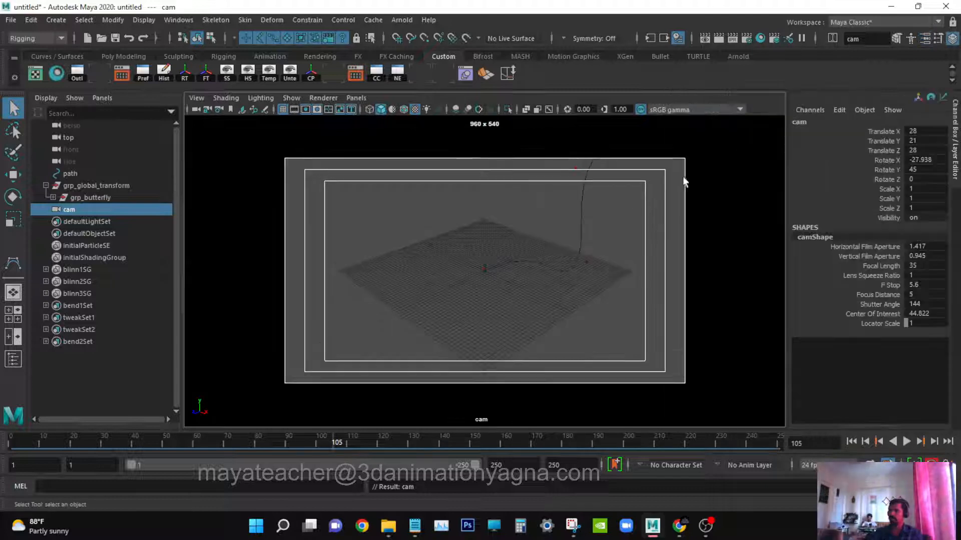
# At frame 1, frame the butterfly in the cam view and set a keyframe on the cam camera.
pyautogui.click(581, 238)
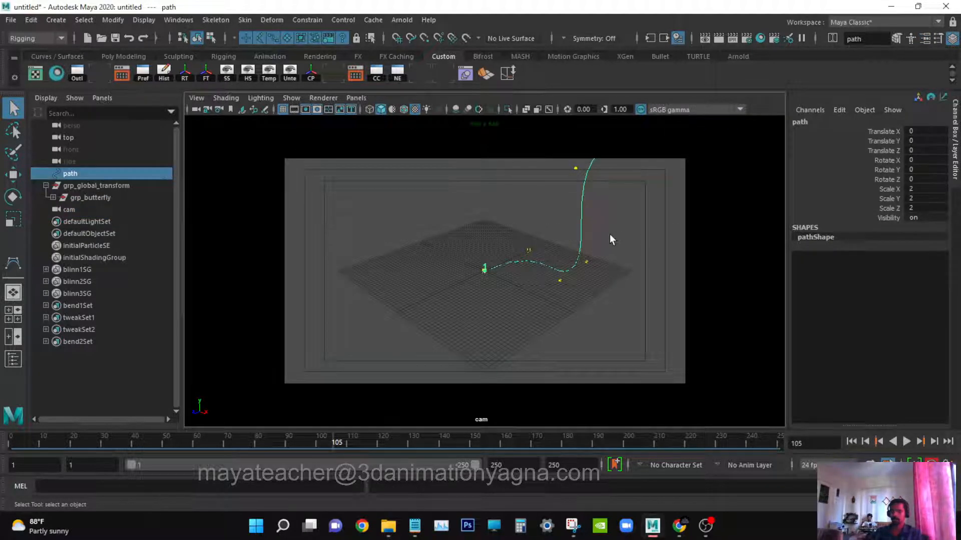
pyautogui.keyDown('alt'); pyautogui.moveTo(610, 238); pyautogui.dragTo(658, 278); pyautogui.keyUp('alt')
pyautogui.scroll(5, 657, 277)
pyautogui.keyDown('alt'); pyautogui.moveTo(656, 277); pyautogui.dragTo(575, 305, button='middle'); pyautogui.keyUp('alt')
pyautogui.keyDown('alt'); pyautogui.moveTo(575, 305); pyautogui.dragTo(527, 330); pyautogui.keyUp('alt')
pyautogui.keyDown('alt'); pyautogui.moveTo(563, 306); pyautogui.dragTo(586, 306, button='middle'); pyautogui.keyUp('alt')
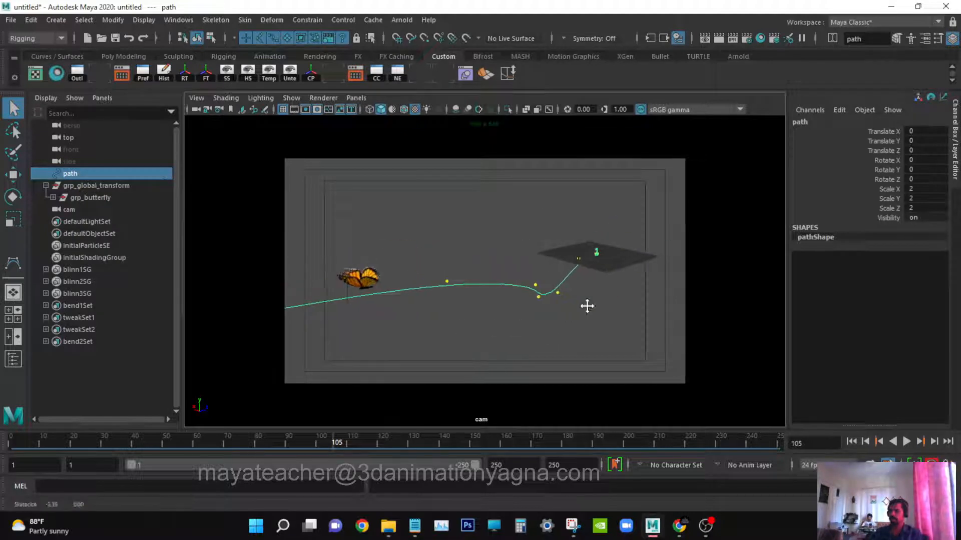
pyautogui.keyDown('alt'); pyautogui.moveTo(587, 306); pyautogui.dragTo(617, 305, button='right'); pyautogui.keyUp('alt')
pyautogui.keyDown('alt'); pyautogui.moveTo(617, 305); pyautogui.dragTo(528, 309, button='middle'); pyautogui.keyUp('alt')
pyautogui.keyDown('alt'); pyautogui.moveTo(528, 308); pyautogui.dragTo(628, 282, button='right'); pyautogui.keyUp('alt')
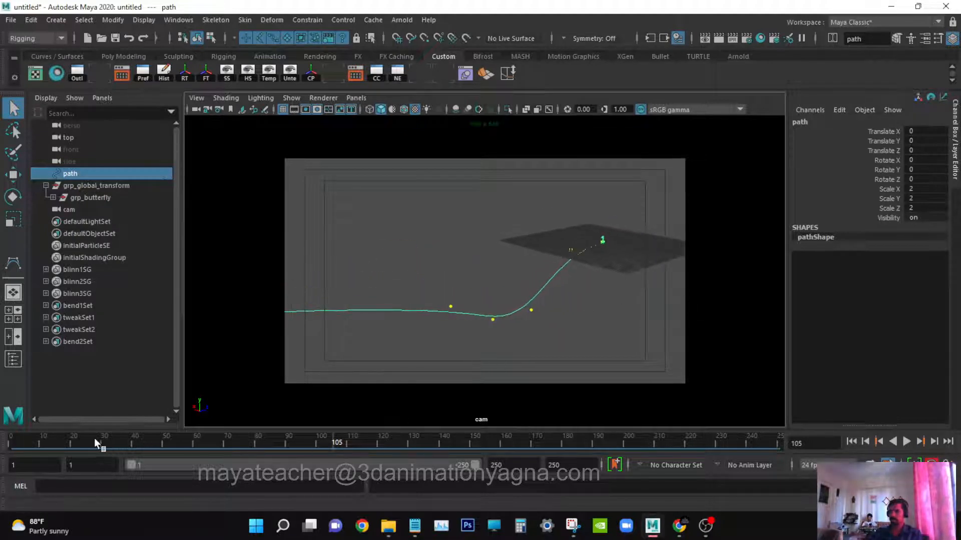
pyautogui.moveTo(94, 437); pyautogui.dragTo(11, 440)
pyautogui.keyDown('alt'); pyautogui.moveTo(427, 277); pyautogui.dragTo(490, 304); pyautogui.keyUp('alt')
pyautogui.keyDown('alt'); pyautogui.moveTo(556, 293); pyautogui.dragTo(616, 233, button='middle'); pyautogui.keyUp('alt')
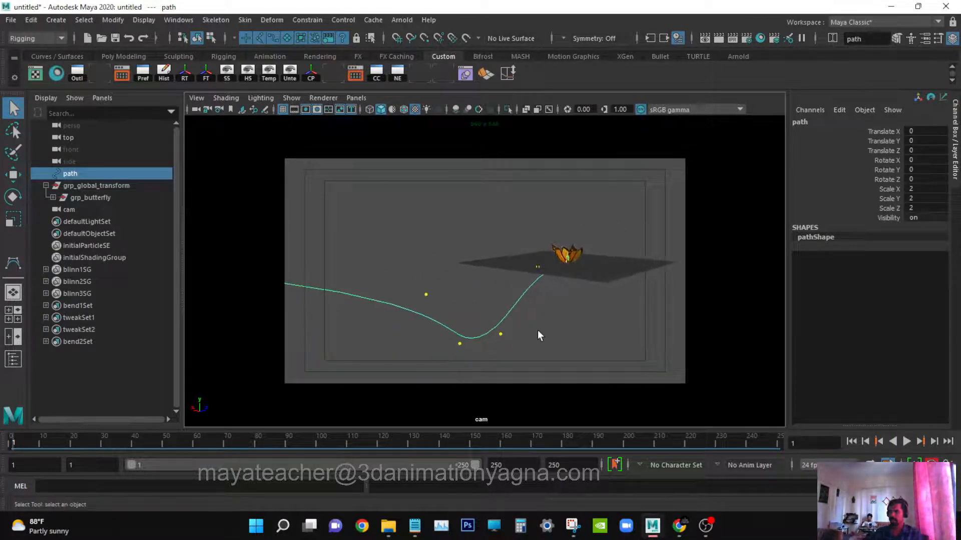
pyautogui.keyDown('alt'); pyautogui.moveTo(538, 329); pyautogui.dragTo(534, 342); pyautogui.keyUp('alt')
pyautogui.keyDown('alt'); pyautogui.moveTo(577, 315); pyautogui.dragTo(626, 347, button='middle'); pyautogui.keyUp('alt')
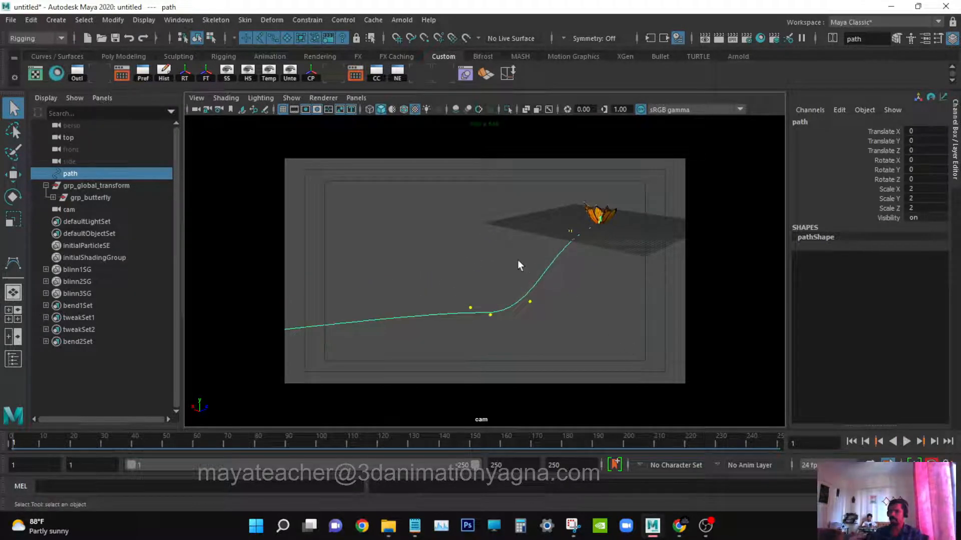
pyautogui.keyDown('alt'); pyautogui.moveTo(518, 262); pyautogui.dragTo(509, 294); pyautogui.keyUp('alt')
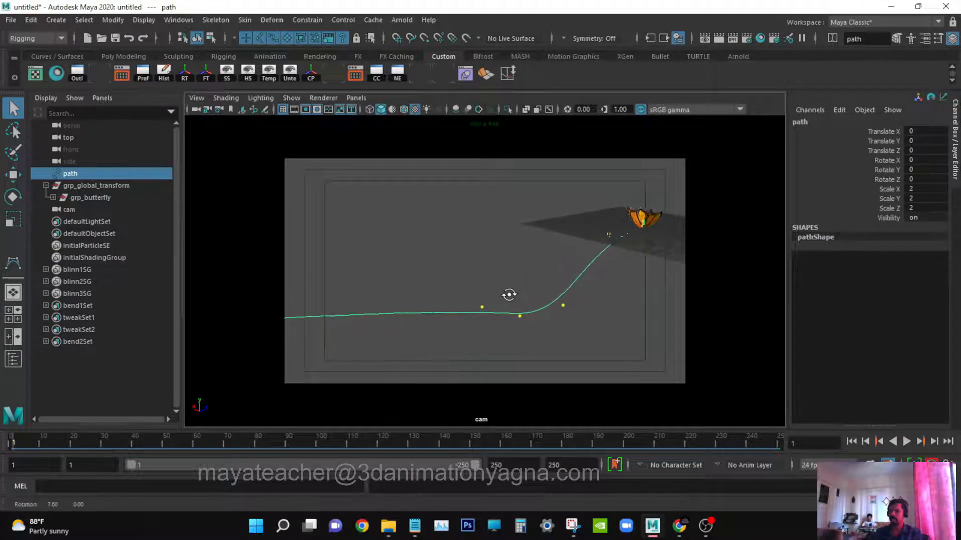
pyautogui.click(109, 187)
pyautogui.press('f')
pyautogui.scroll(-8, 568, 251)
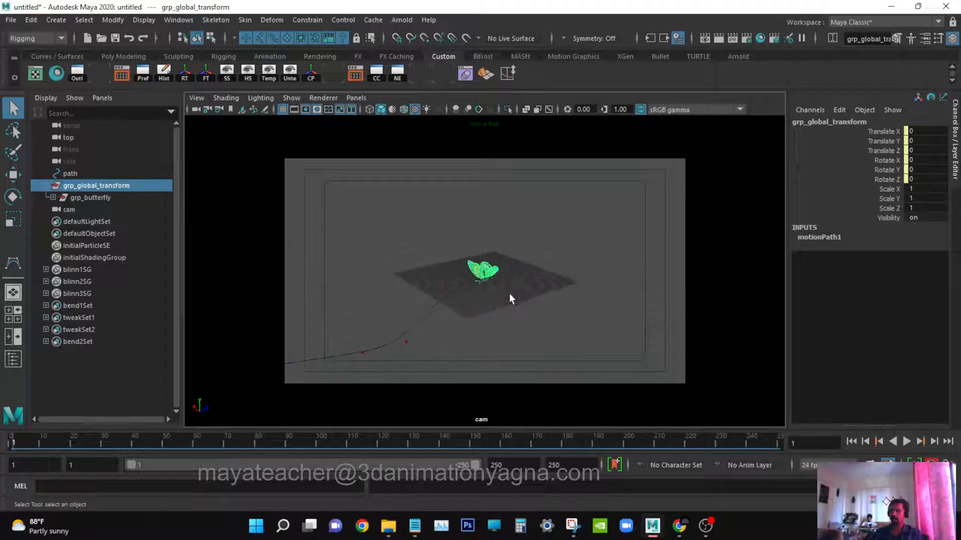
pyautogui.keyDown('alt'); pyautogui.moveTo(509, 294); pyautogui.dragTo(607, 255, button='middle'); pyautogui.keyUp('alt')
pyautogui.moveTo(607, 254)
pyautogui.keyDown('alt'); pyautogui.mouseDown()
pyautogui.moveTo(619, 234)
pyautogui.moveTo(612, 256)
pyautogui.mouseUp(); pyautogui.keyUp('alt')
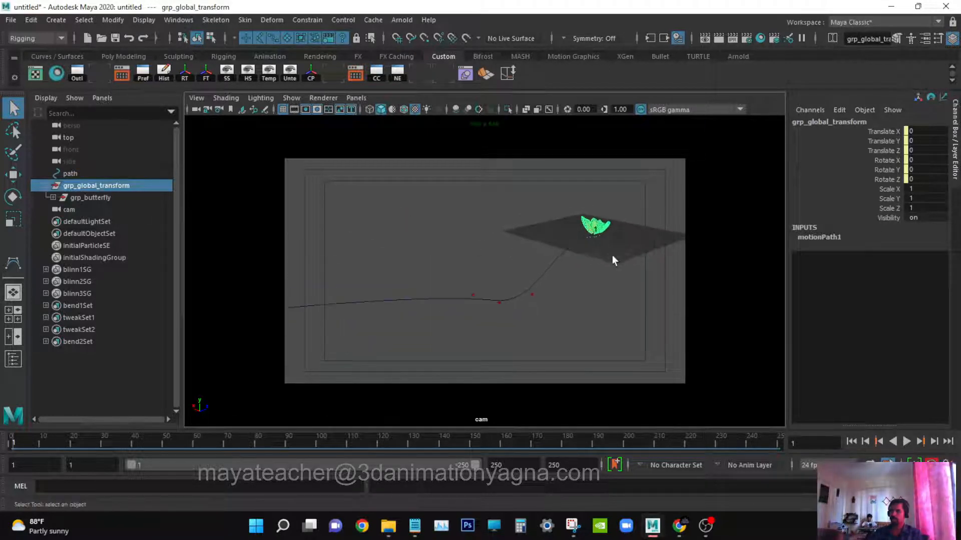
pyautogui.keyDown('alt'); pyautogui.moveTo(612, 257); pyautogui.dragTo(625, 256, button='right'); pyautogui.keyUp('alt')
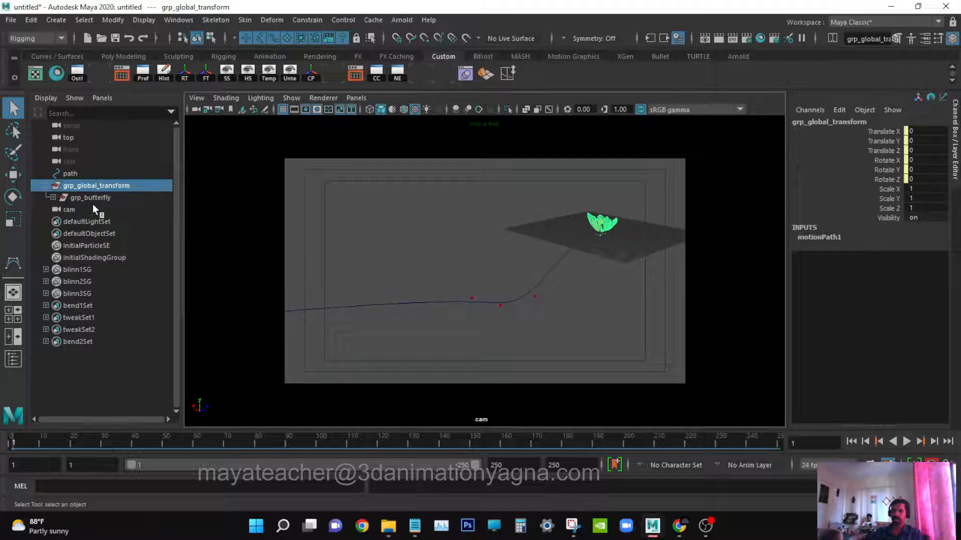
pyautogui.click(70, 210)
pyautogui.keyDown('alt'); pyautogui.moveTo(493, 272); pyautogui.dragTo(515, 290, button='right'); pyautogui.keyUp('alt')
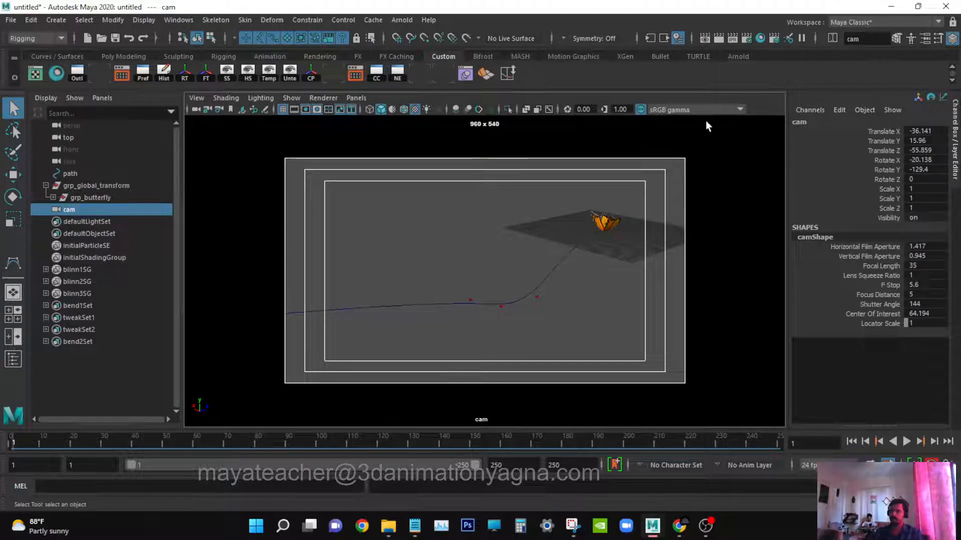
pyautogui.press('s')
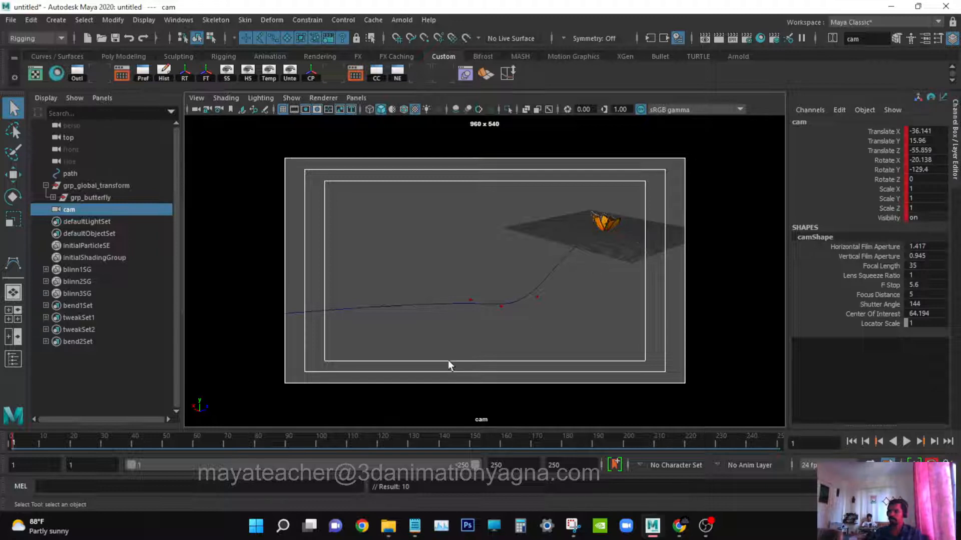
# Adjust the cam view slightly and set another camera keyframe at frame 93.
pyautogui.keyDown('alt'); pyautogui.moveTo(453, 328); pyautogui.dragTo(459, 328); pyautogui.keyUp('alt')
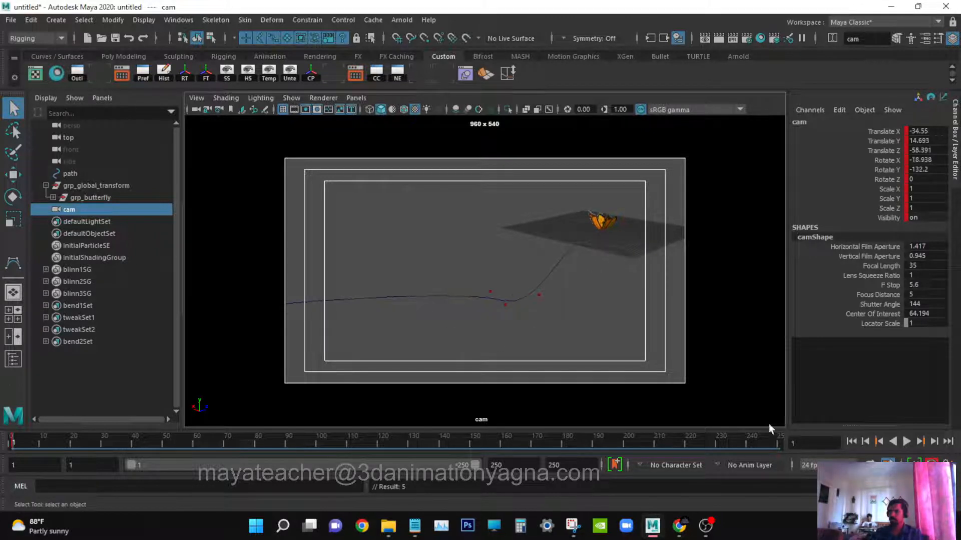
pyautogui.click(906, 442)
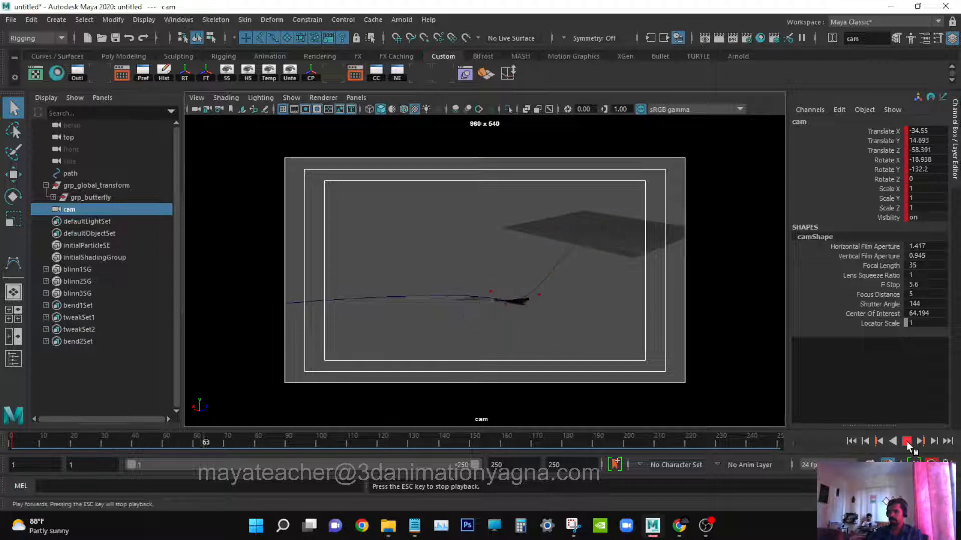
pyautogui.click(907, 442)
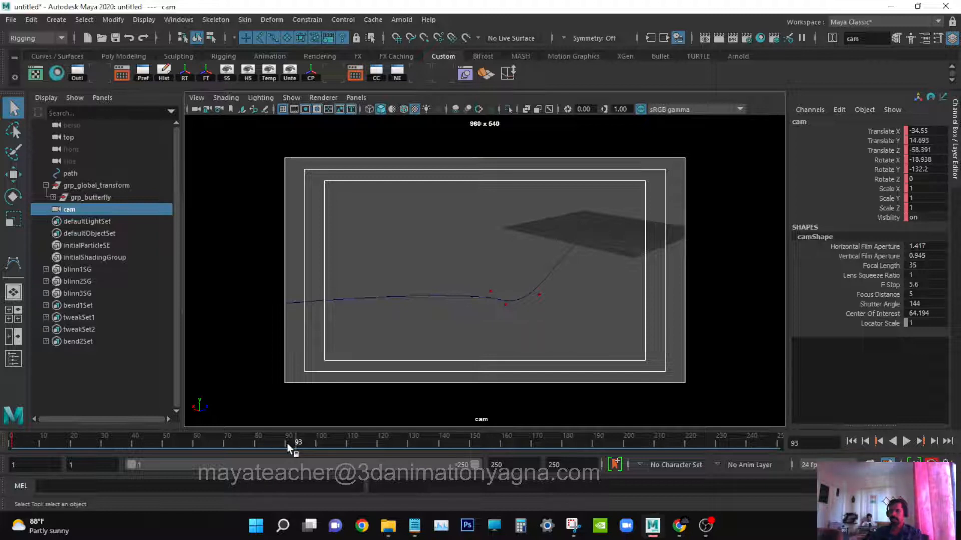
pyautogui.press('s')
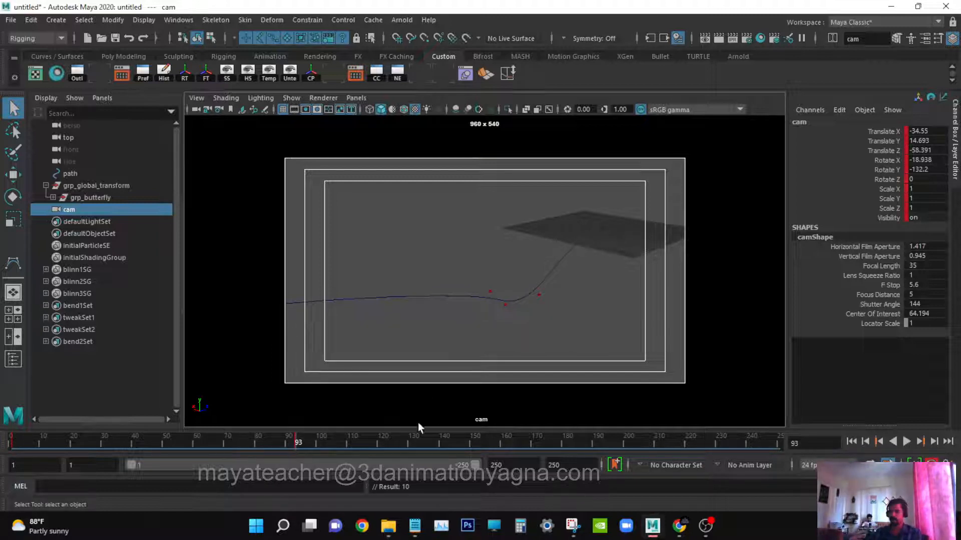
# Move to frame 150 and reposition the cam camera to frame the butterfly on the path.
pyautogui.hotkey('alt', 'v')
pyautogui.moveTo(457, 441); pyautogui.dragTo(471, 449)
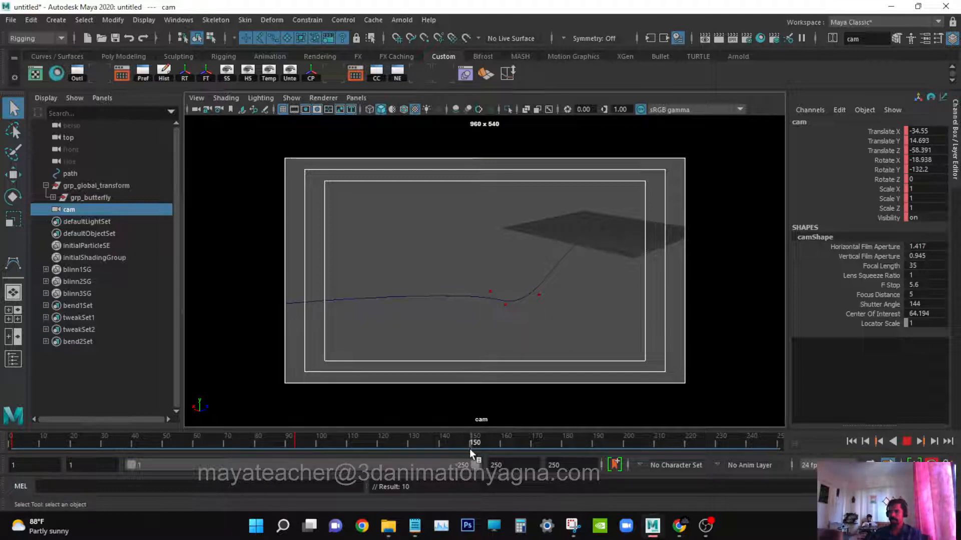
pyautogui.scroll(-4, 555, 311)
pyautogui.keyDown('alt'); pyautogui.moveTo(541, 312); pyautogui.dragTo(662, 290, button='middle'); pyautogui.keyUp('alt')
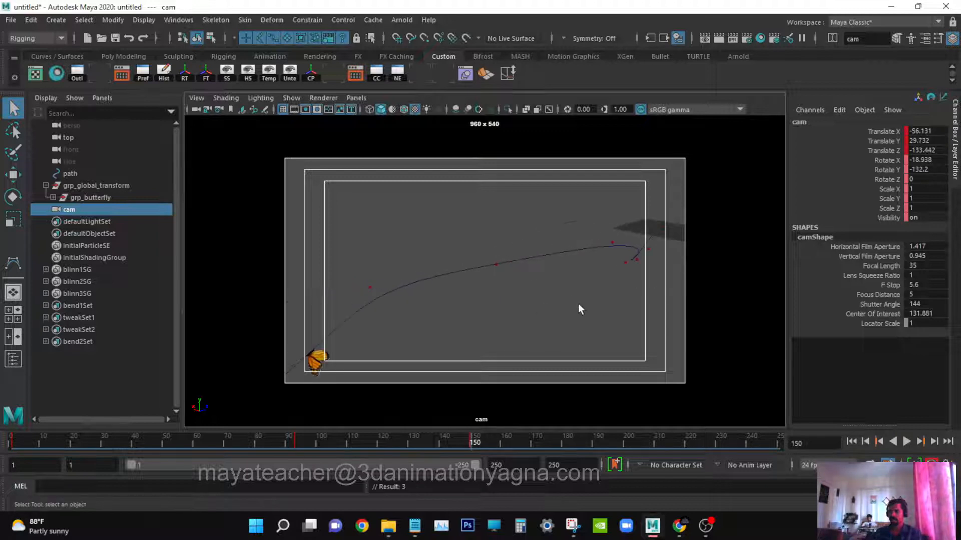
pyautogui.keyDown('alt'); pyautogui.moveTo(577, 304); pyautogui.dragTo(668, 269, button='middle'); pyautogui.keyUp('alt')
pyautogui.keyDown('alt'); pyautogui.moveTo(602, 294); pyautogui.dragTo(590, 290); pyautogui.keyUp('alt')
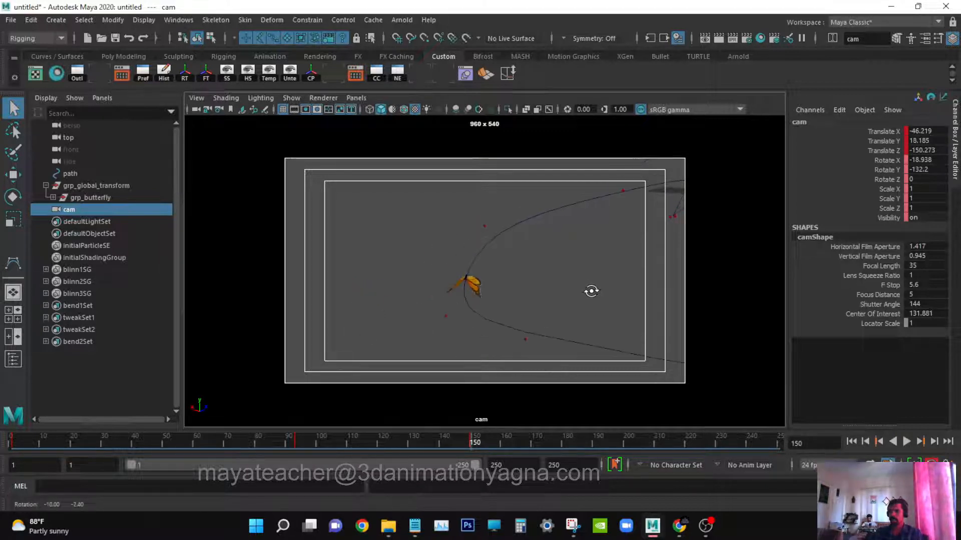
pyautogui.keyDown('alt'); pyautogui.moveTo(590, 290); pyautogui.dragTo(583, 285, button='middle'); pyautogui.keyUp('alt')
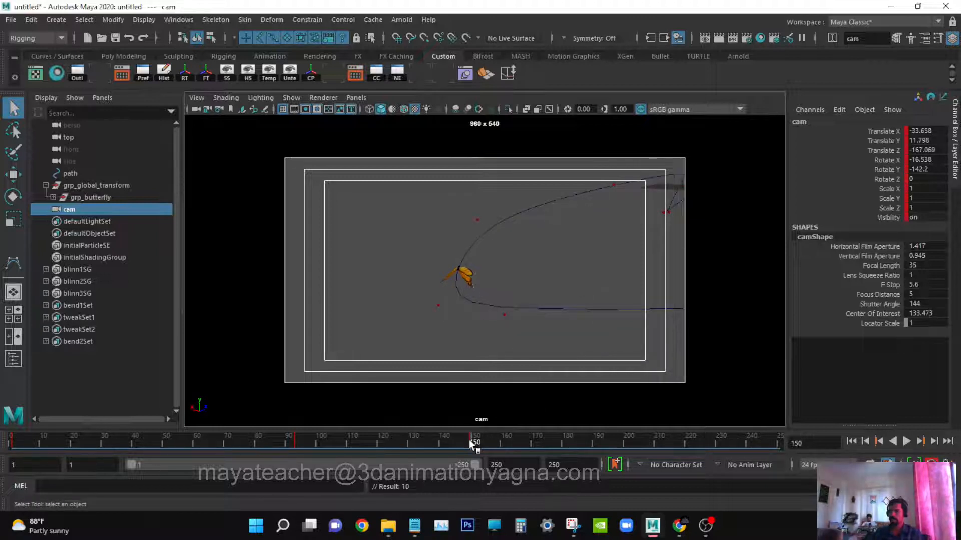
# Reposition the cam camera around frame 220 and again at frame 250 to keep the path in shot.
pyautogui.moveTo(469, 440); pyautogui.dragTo(678, 430)
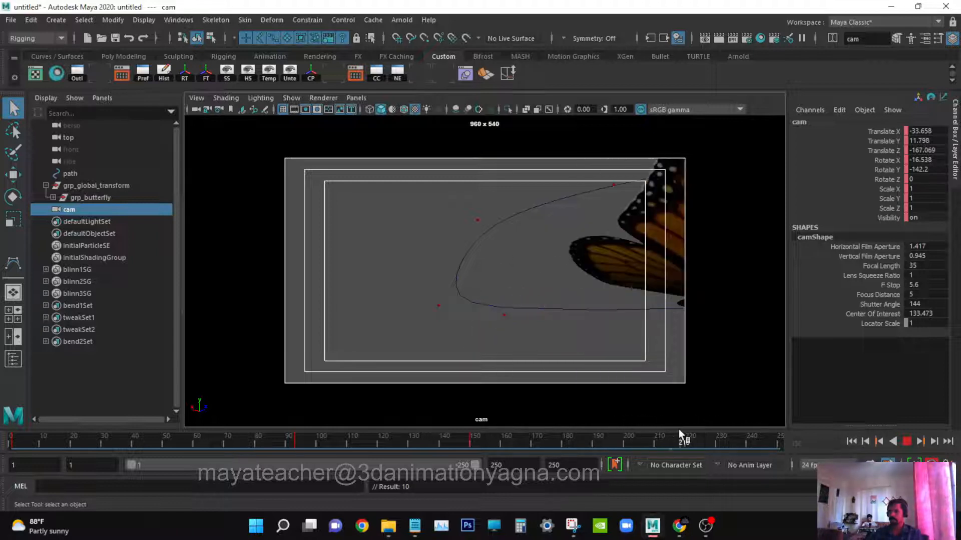
pyautogui.moveTo(605, 352)
pyautogui.keyDown('alt'); pyautogui.mouseDown(button='right')
pyautogui.moveTo(569, 349)
pyautogui.moveTo(586, 353)
pyautogui.mouseUp(button='right'); pyautogui.keyUp('alt')
pyautogui.moveTo(688, 442); pyautogui.dragTo(813, 420)
pyautogui.keyDown('alt'); pyautogui.moveTo(559, 308); pyautogui.dragTo(563, 307, button='middle'); pyautogui.keyUp('alt')
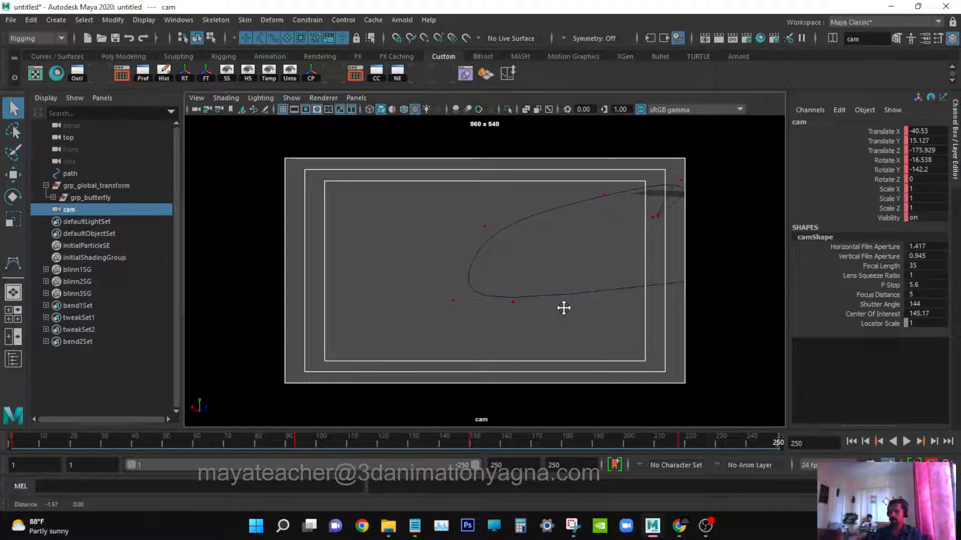
# Preview the animation, then delete the cam camera's keyframe at frame 93.
pyautogui.hotkey('alt', 'v')
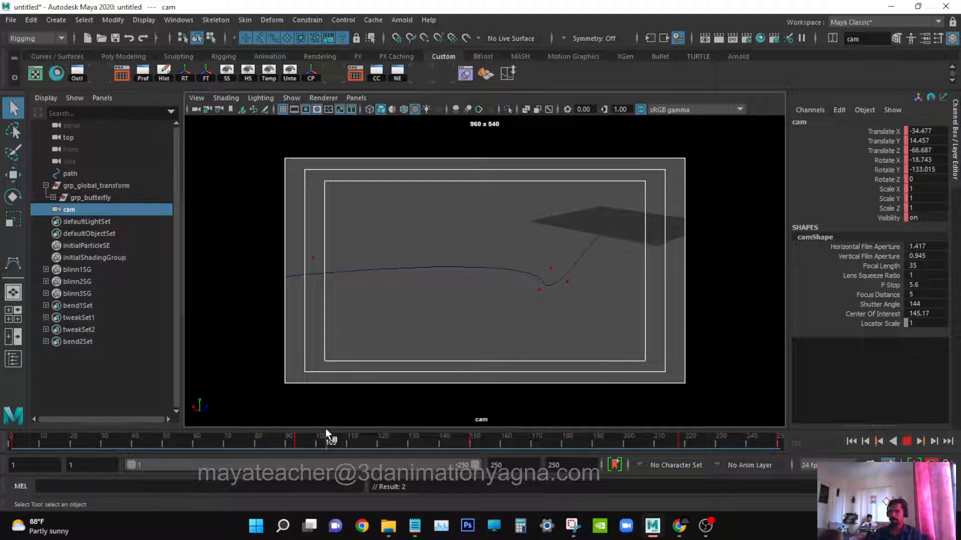
pyautogui.moveTo(326, 428); pyautogui.dragTo(296, 442)
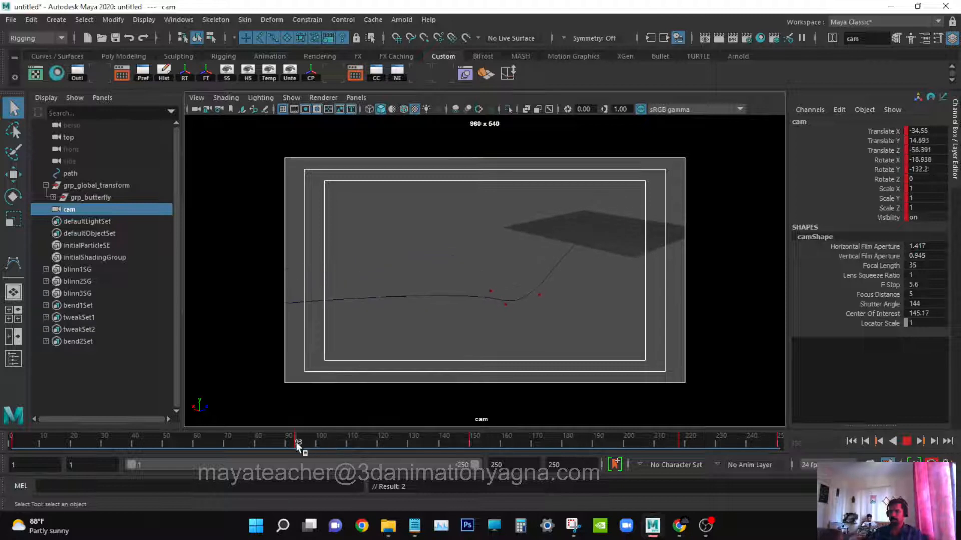
pyautogui.rightClick(296, 443)
pyautogui.click(329, 254)
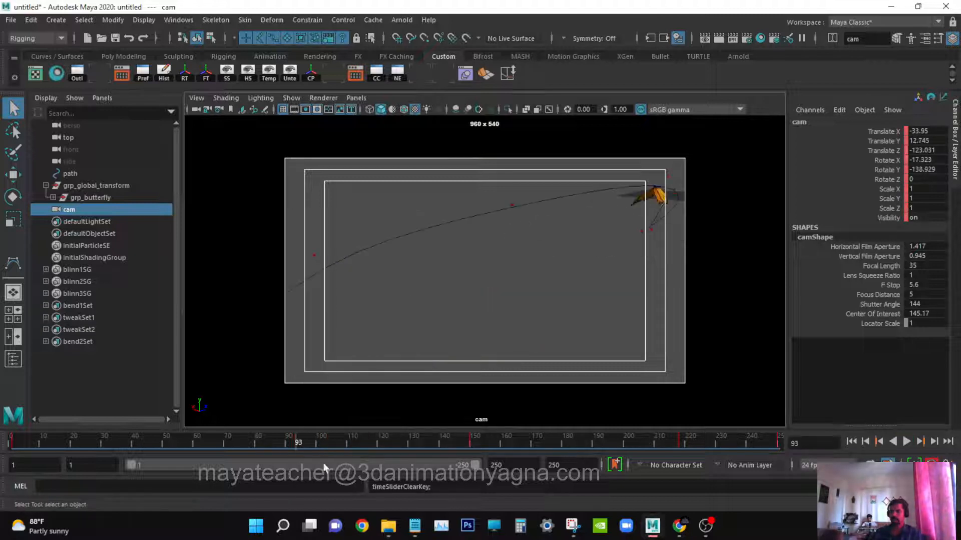
# Delete the cam camera's keyframe at frame 218.
pyautogui.moveTo(228, 442); pyautogui.dragTo(786, 436)
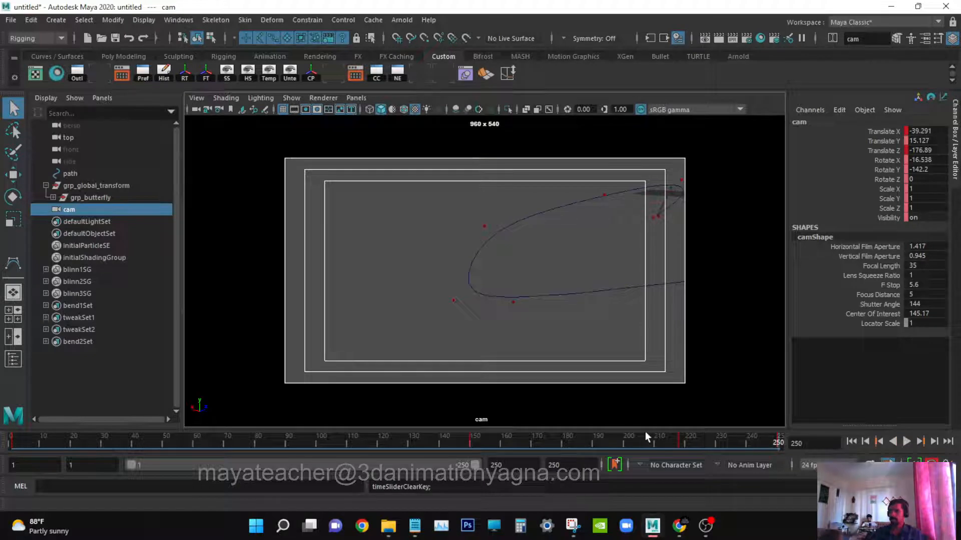
pyautogui.click(681, 445)
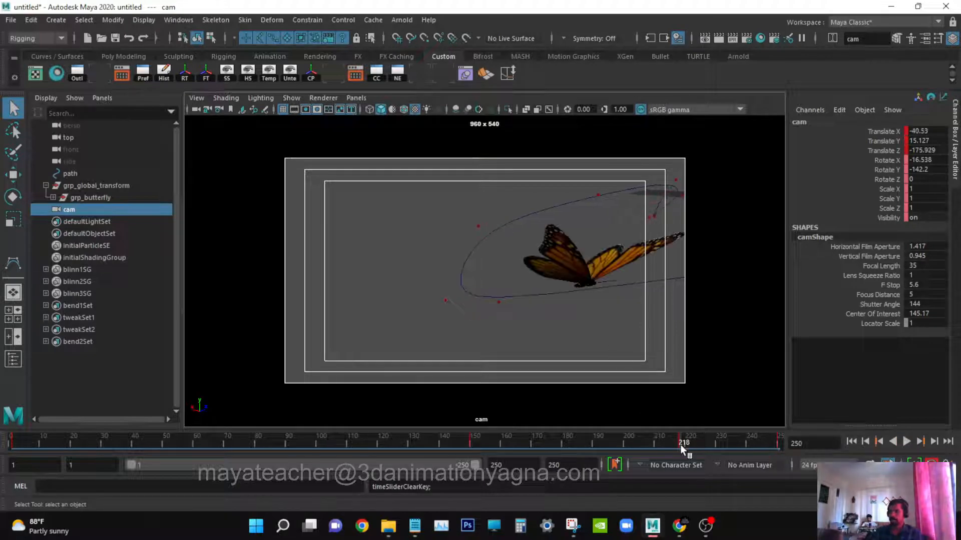
pyautogui.rightClick(681, 445)
pyautogui.click(722, 256)
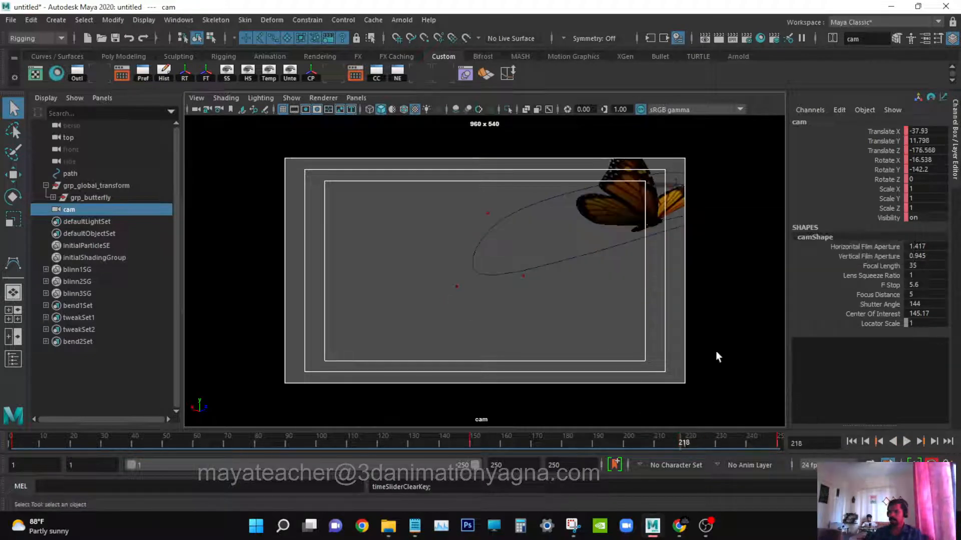
pyautogui.moveTo(671, 441); pyautogui.dragTo(129, 437)
pyautogui.moveTo(112, 404); pyautogui.dragTo(11, 404)
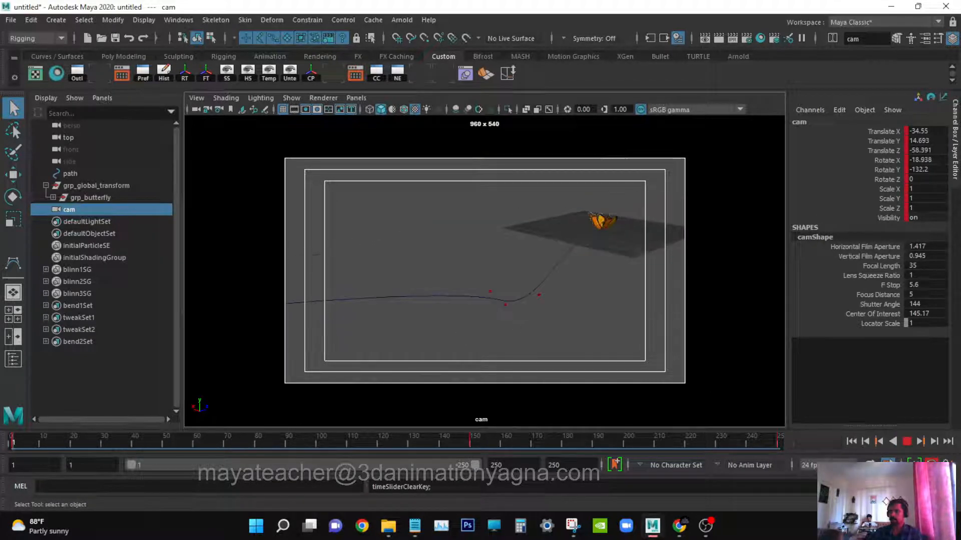
pyautogui.moveTo(232, 436); pyautogui.dragTo(450, 437)
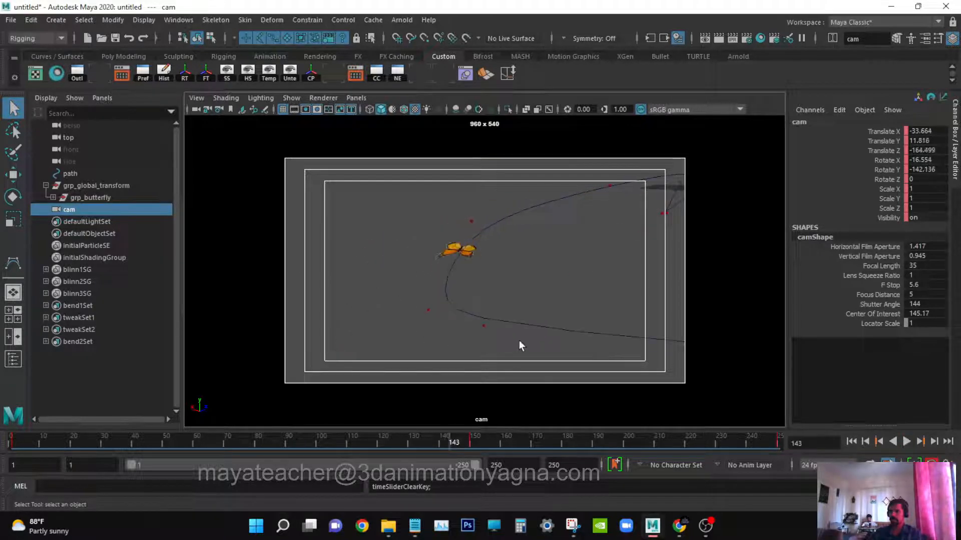
pyautogui.keyDown('alt'); pyautogui.moveTo(518, 340); pyautogui.dragTo(505, 339, button='middle'); pyautogui.keyUp('alt')
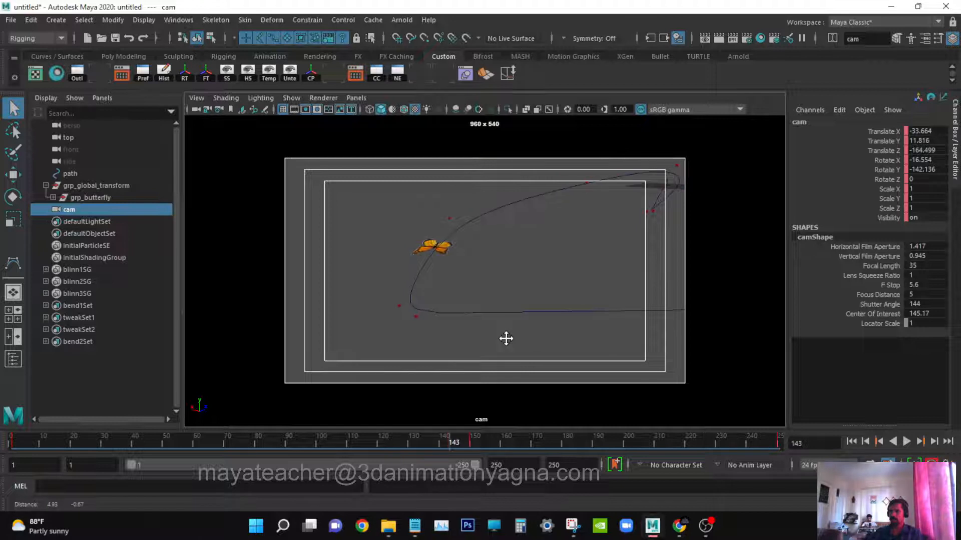
pyautogui.hotkey('ctrl', 'z')
# Play back the animation in the cam view to review the camera following the butterfly.
pyautogui.hotkey('alt', 'v')
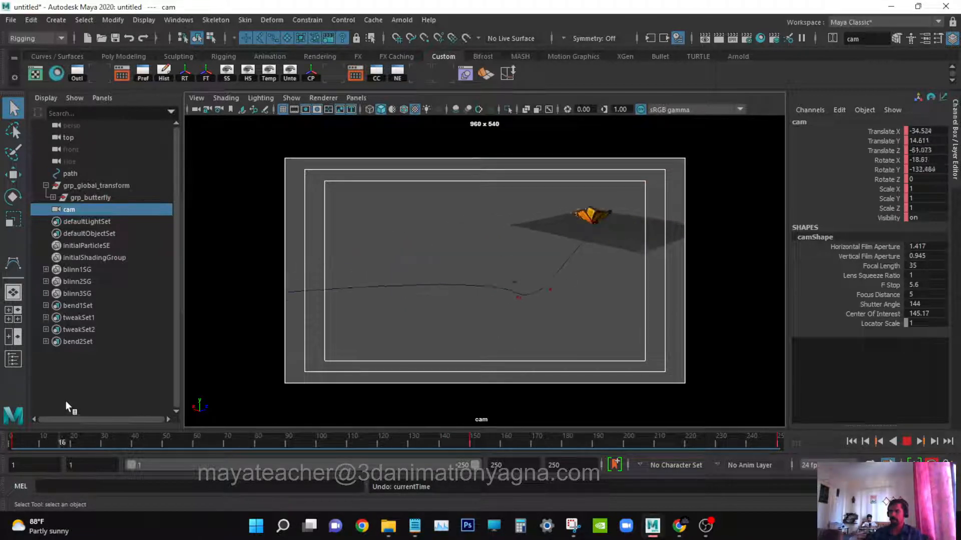
pyautogui.hotkey('alt', 'v')
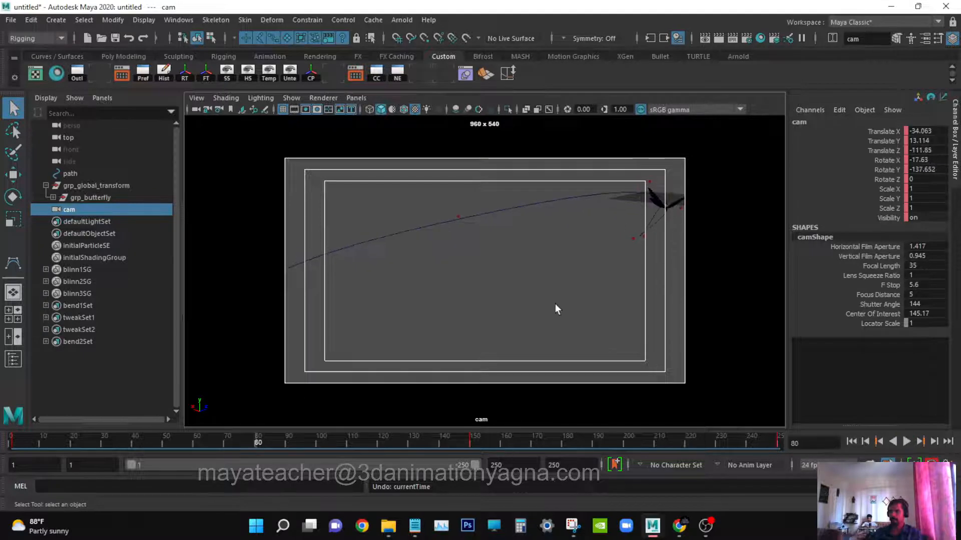
pyautogui.keyDown('alt'); pyautogui.moveTo(553, 305); pyautogui.dragTo(505, 314, button='middle'); pyautogui.keyUp('alt')
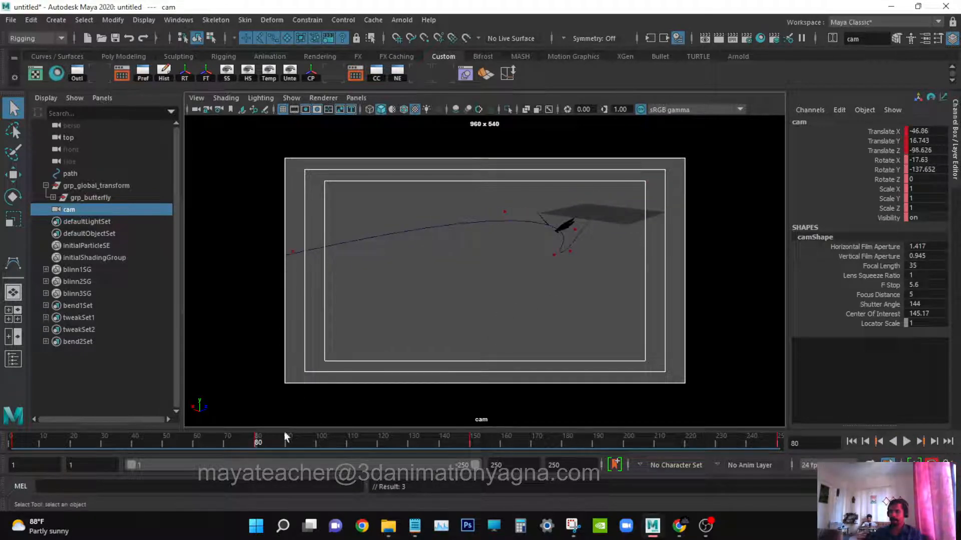
pyautogui.moveTo(244, 440); pyautogui.dragTo(6, 440)
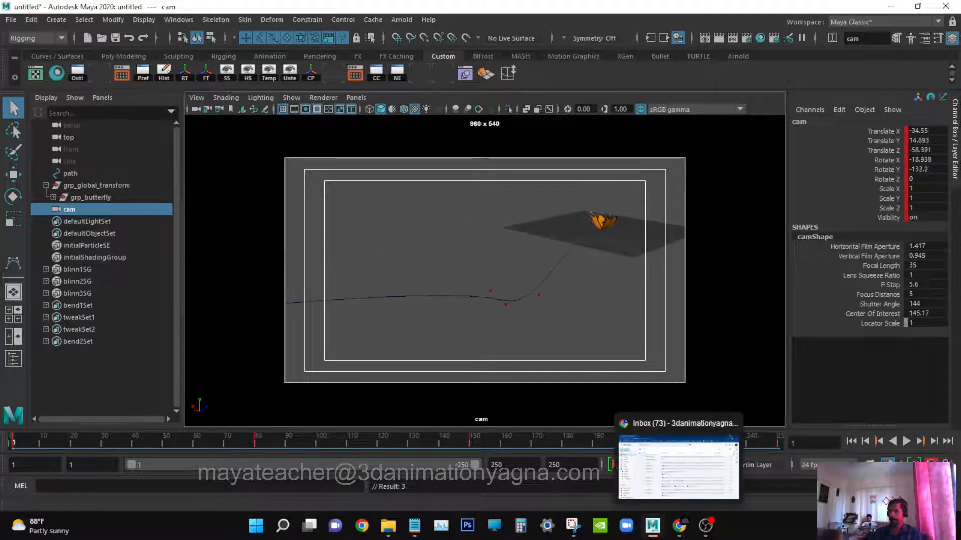
pyautogui.click(905, 441)
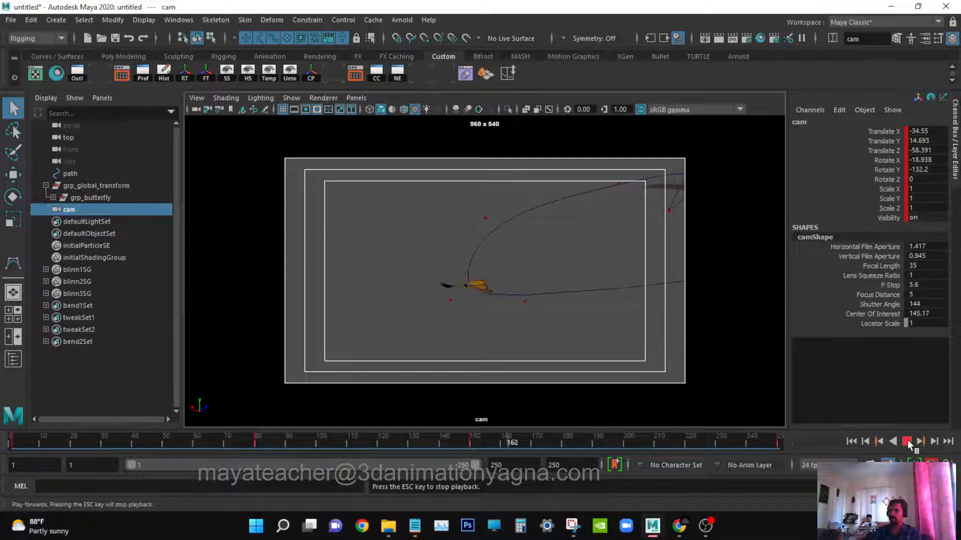
pyautogui.click(908, 440)
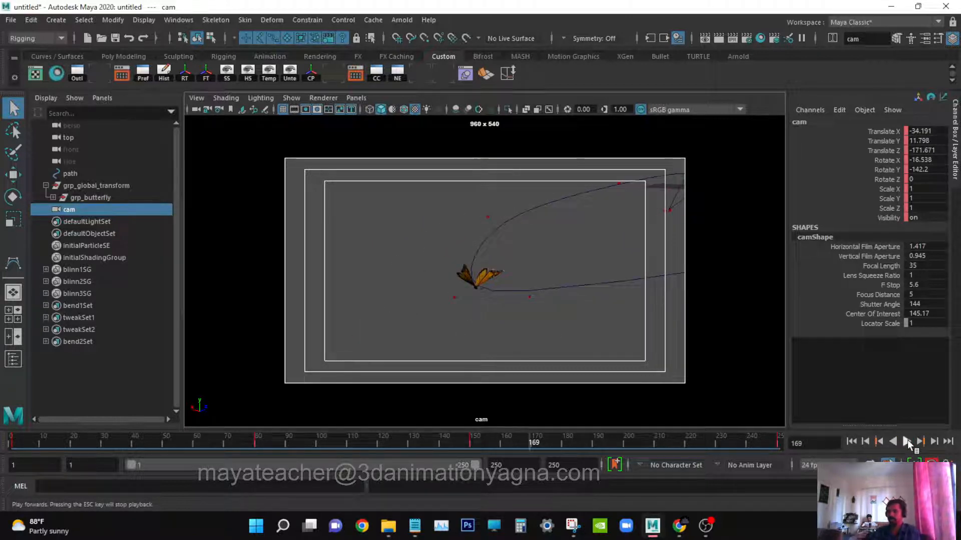